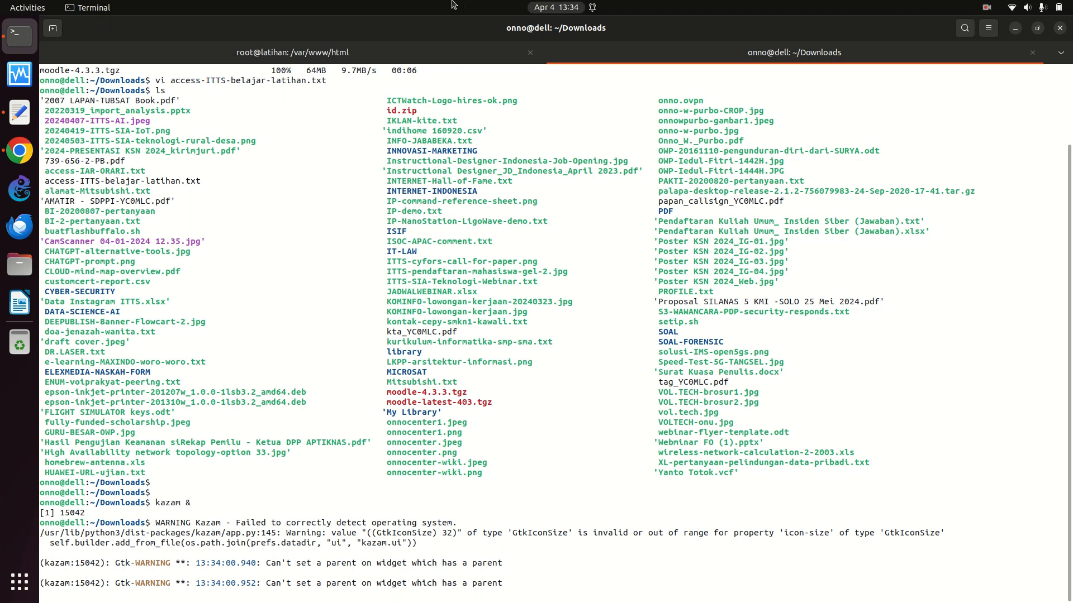
Bring up the terminal session of root@latihan in /var/www/html.
{"action": "left_click", "coordinate": [20, 151]}
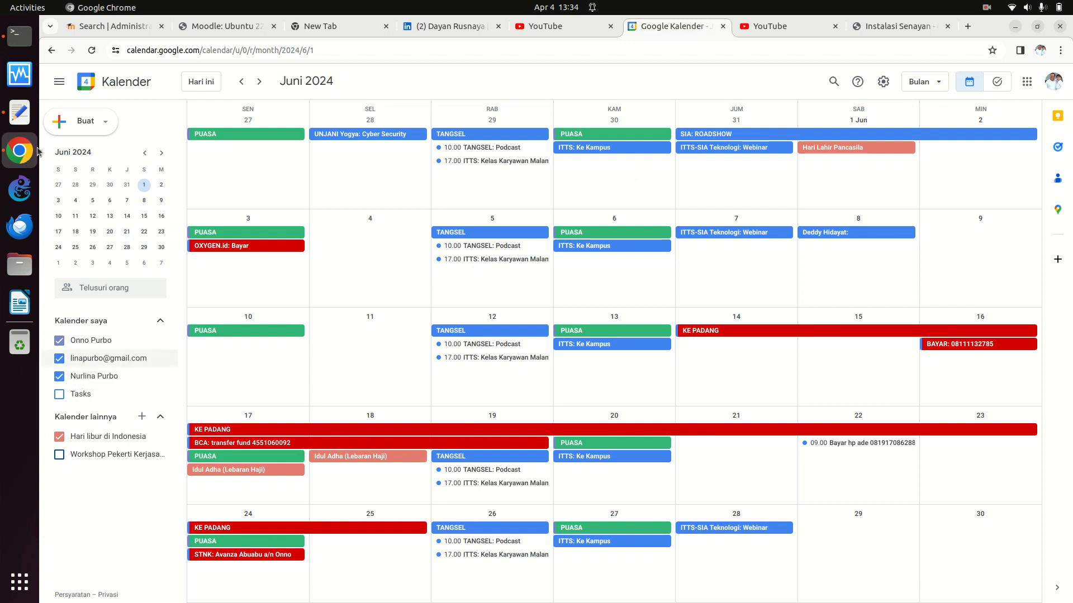
{"action": "left_click", "coordinate": [16, 44]}
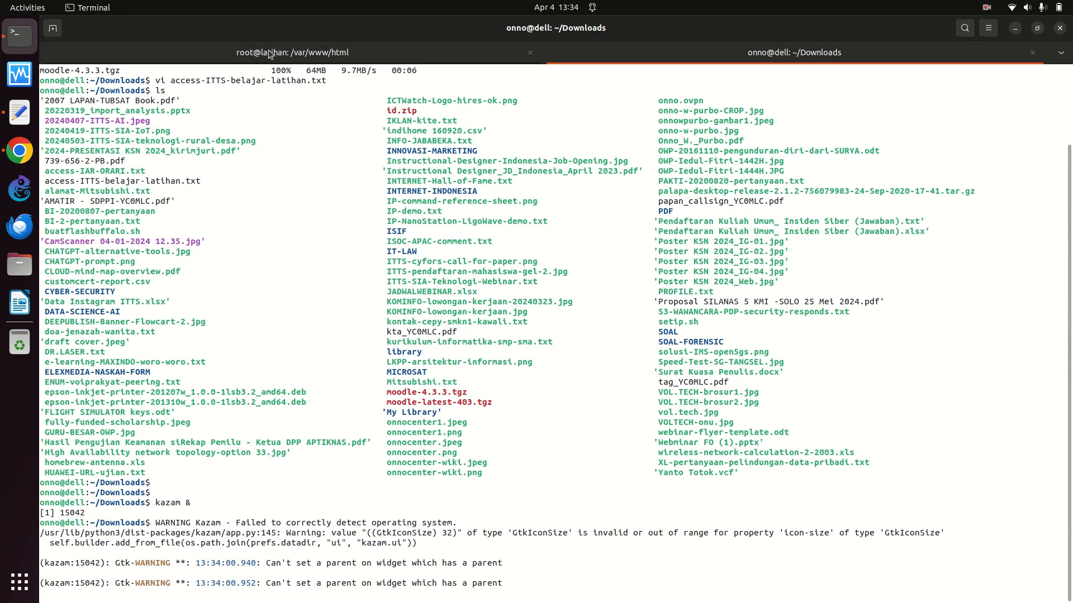
{"action": "left_click", "coordinate": [313, 52]}
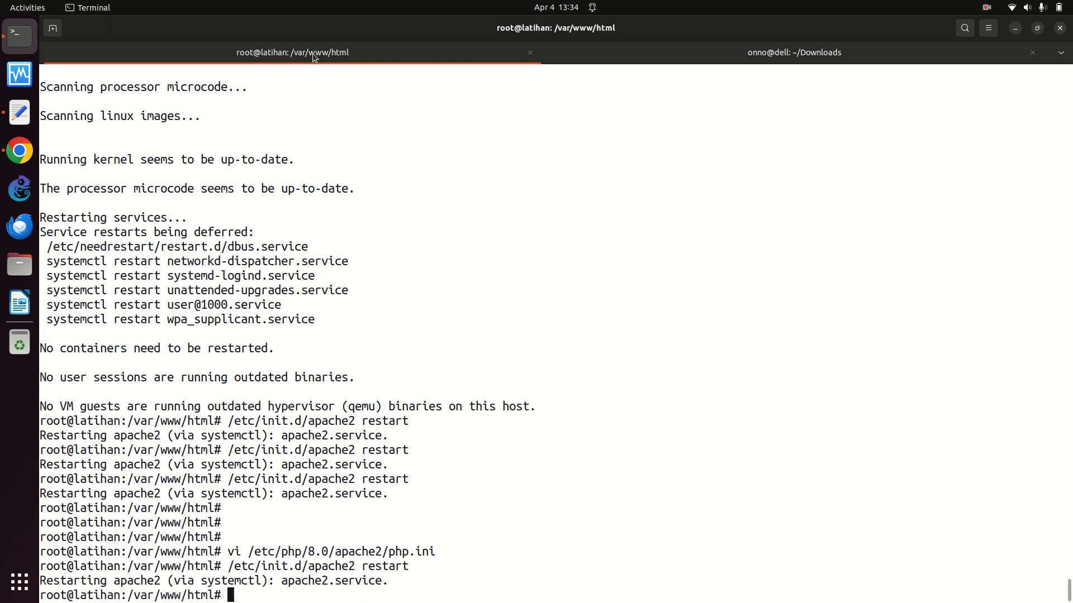
Switch to Chrome, show the beginning of the Instalasi Senayan wiki page and close the extra blank tab.
{"action": "left_click", "coordinate": [20, 151]}
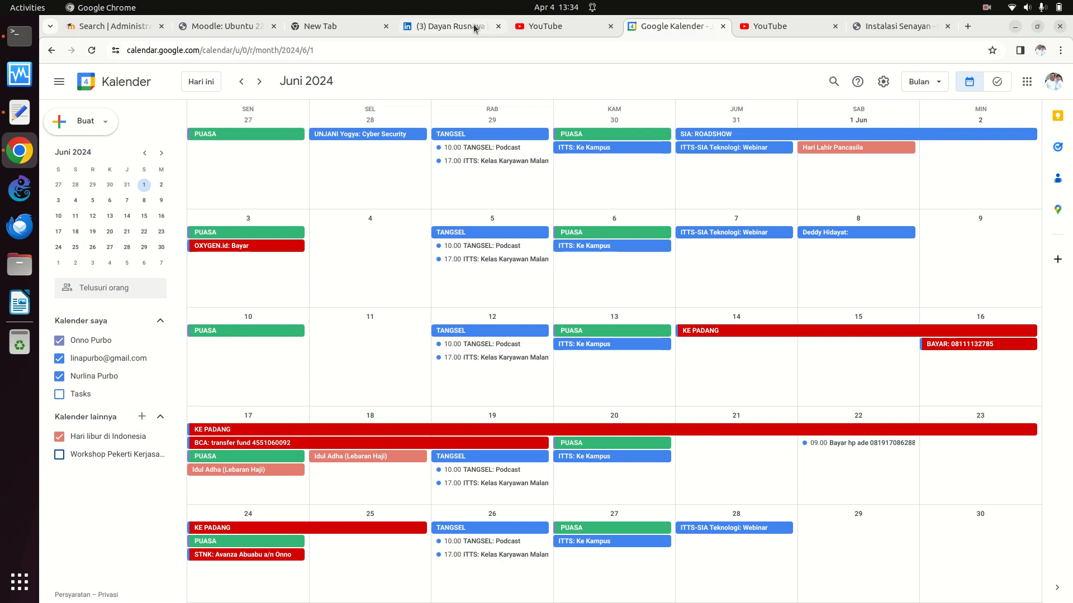
{"action": "left_click", "coordinate": [965, 27]}
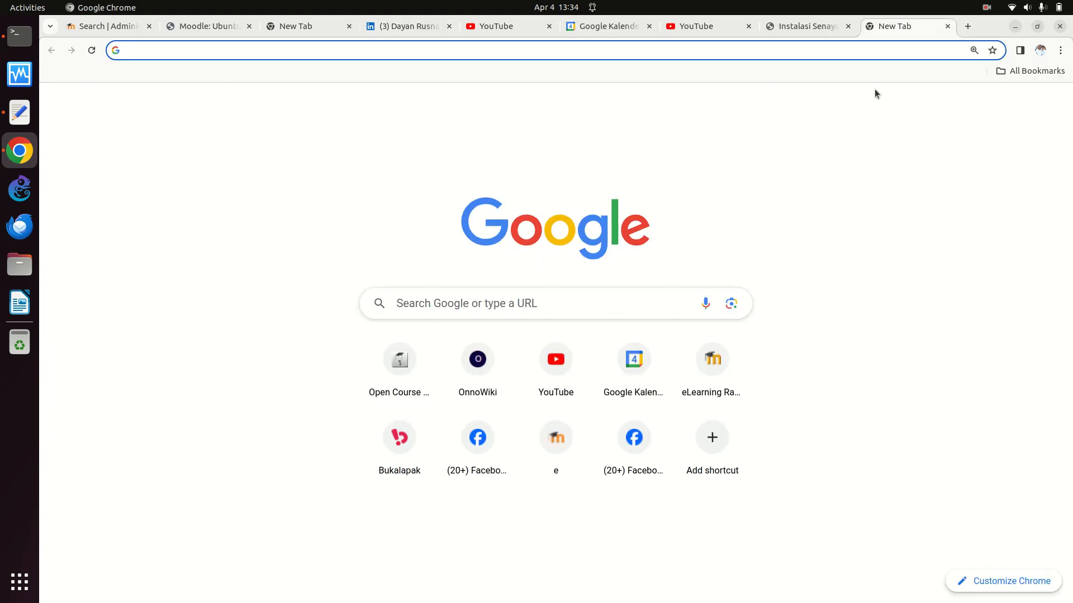
{"action": "left_click", "coordinate": [816, 31]}
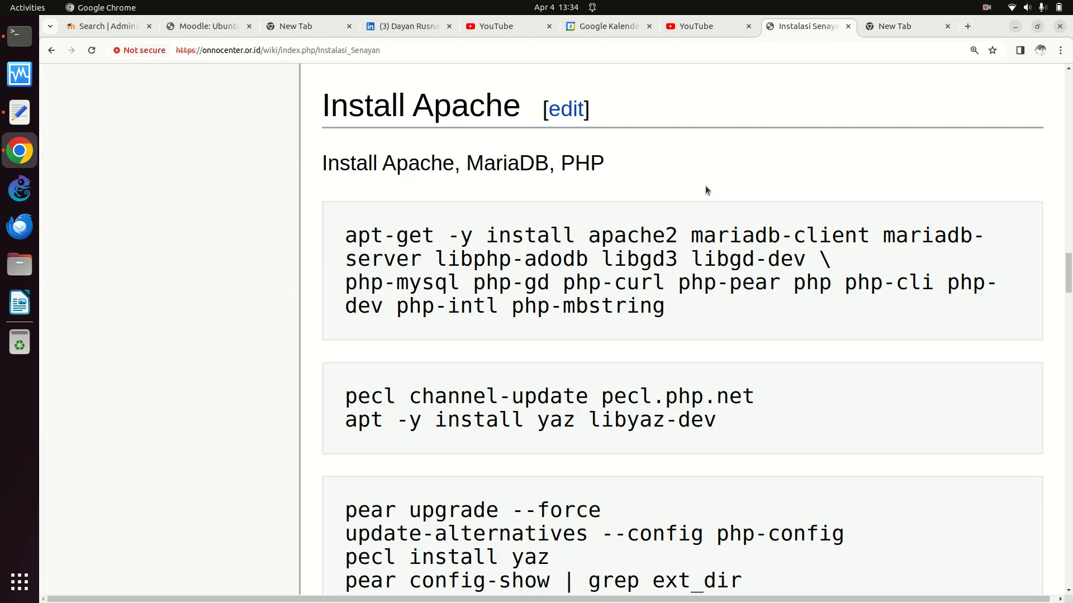
{"action": "scroll", "coordinate": [705, 189], "scroll_direction": "up", "scroll_amount": 20}
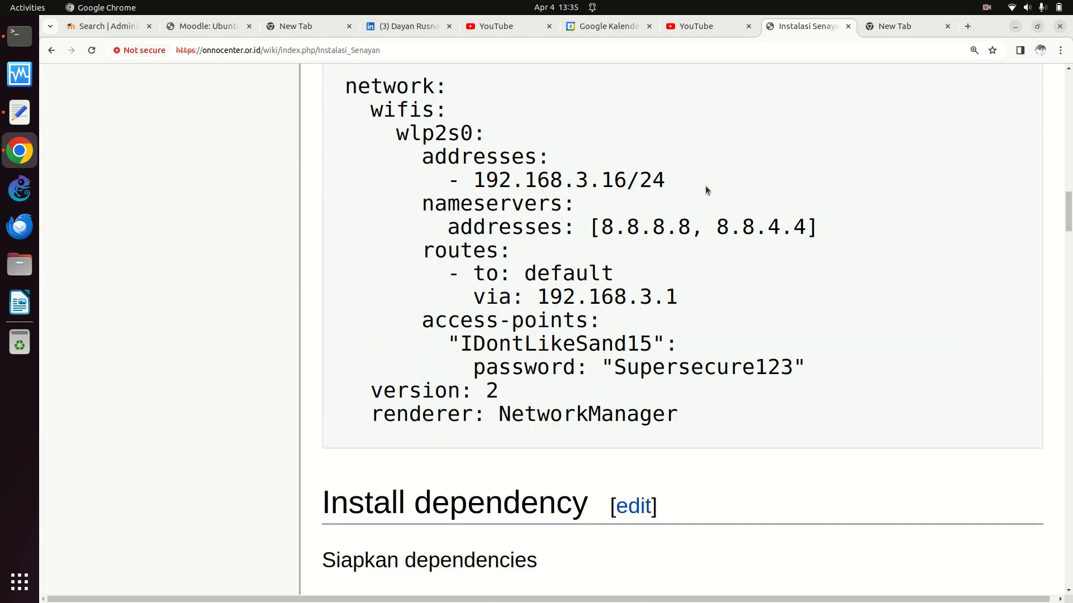
{"action": "scroll", "coordinate": [705, 187], "scroll_direction": "up", "scroll_amount": 6}
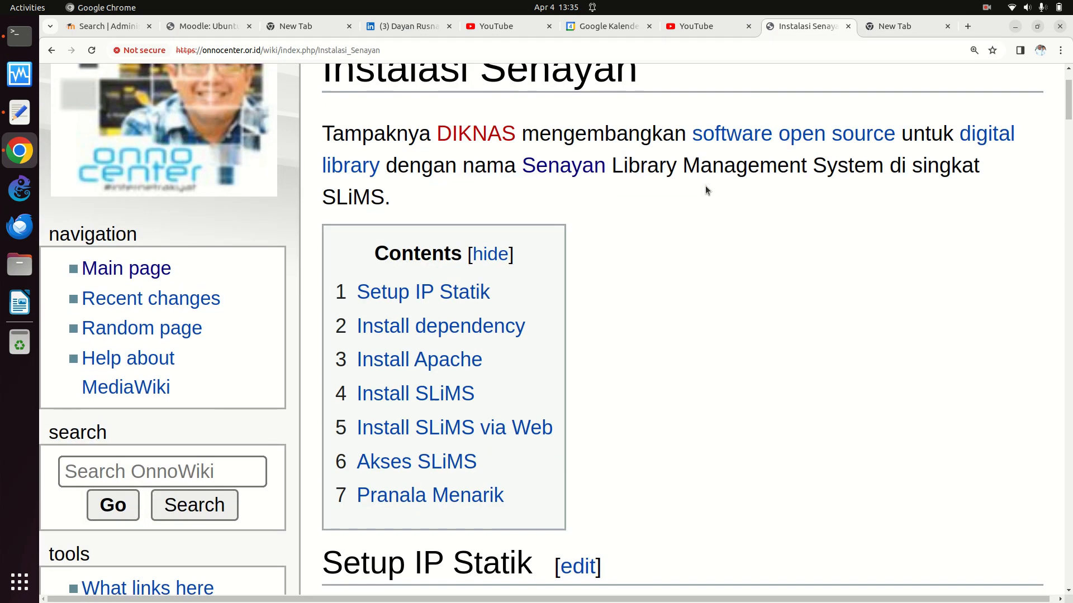
{"action": "scroll", "coordinate": [705, 190], "scroll_direction": "up", "scroll_amount": 2}
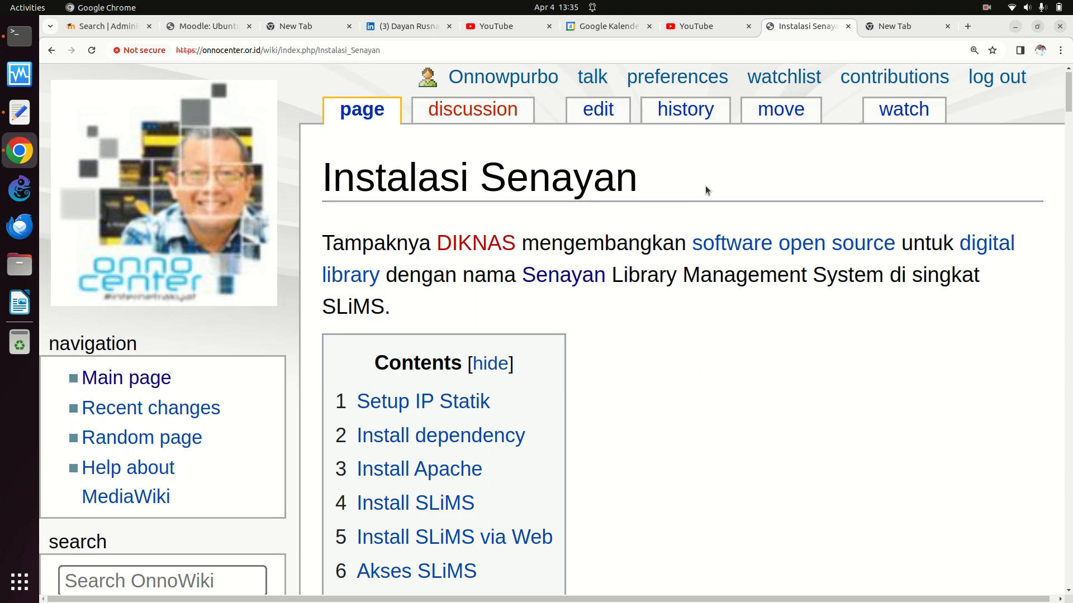
{"action": "scroll", "coordinate": [726, 314], "scroll_direction": "down", "scroll_amount": 6}
{"action": "scroll", "coordinate": [726, 316], "scroll_direction": "up", "scroll_amount": 5}
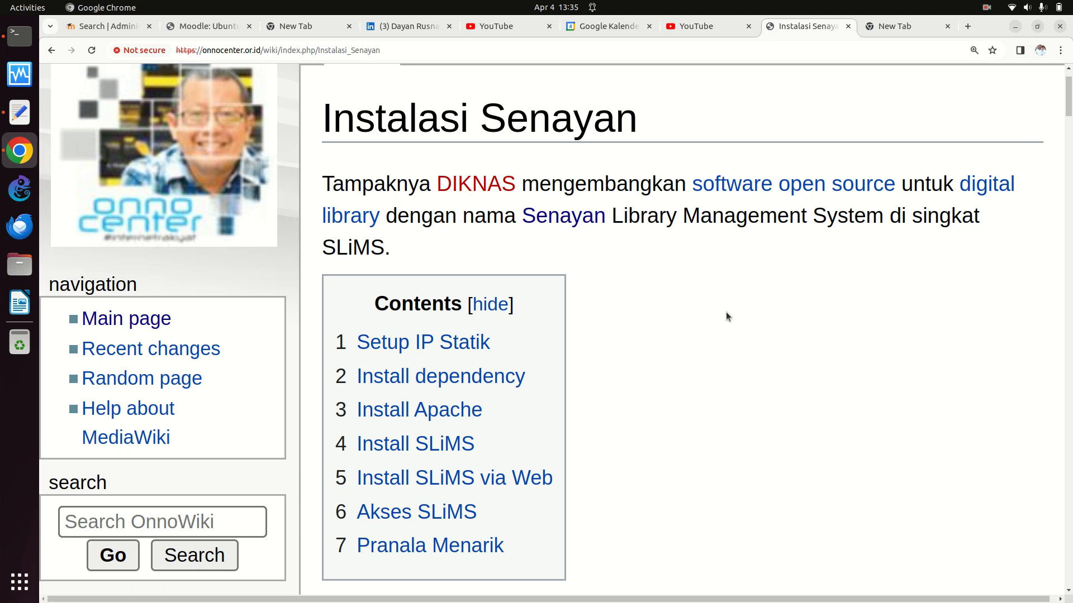
{"action": "left_click", "coordinate": [947, 27]}
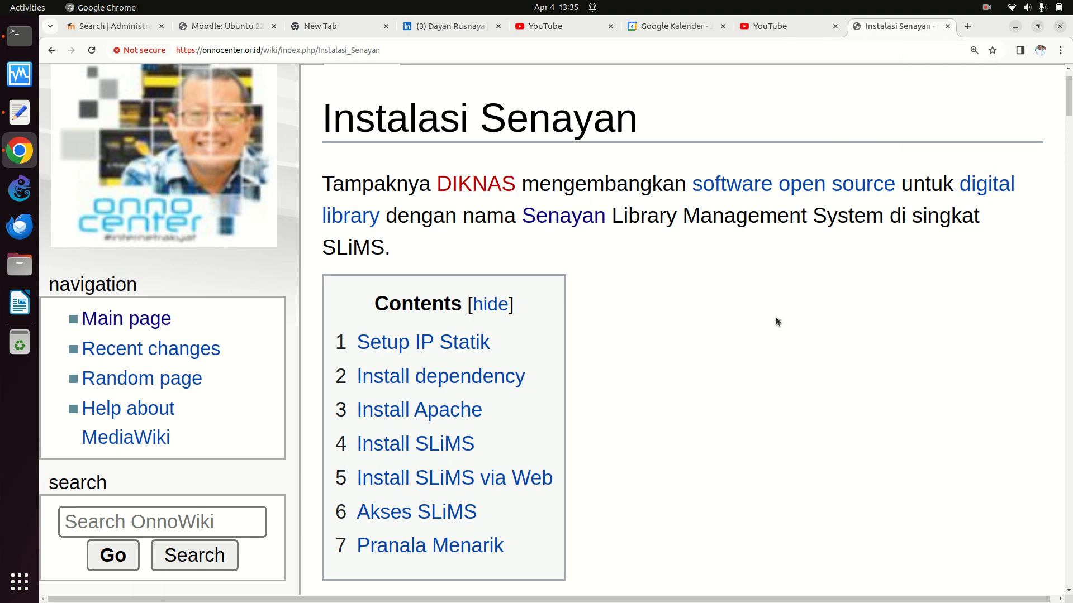
Read through the wiki page's static IP, dependency, Apache, MariaDB and PHP installation instructions.
{"action": "scroll", "coordinate": [775, 317], "scroll_direction": "down", "scroll_amount": 6}
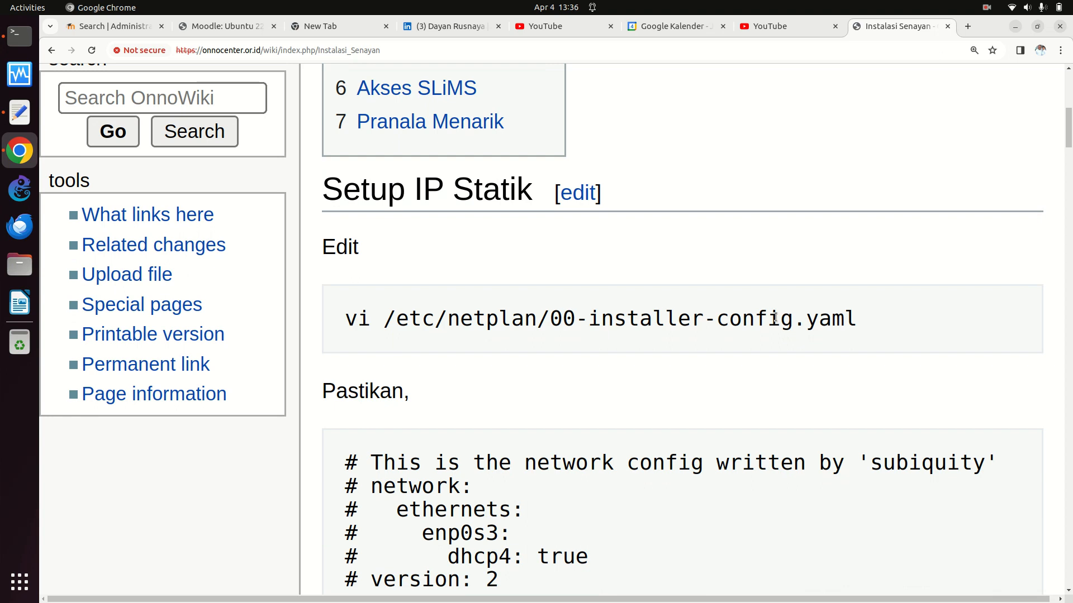
{"action": "scroll", "coordinate": [776, 317], "scroll_direction": "down", "scroll_amount": 7}
{"action": "scroll", "coordinate": [775, 317], "scroll_direction": "up", "scroll_amount": 8}
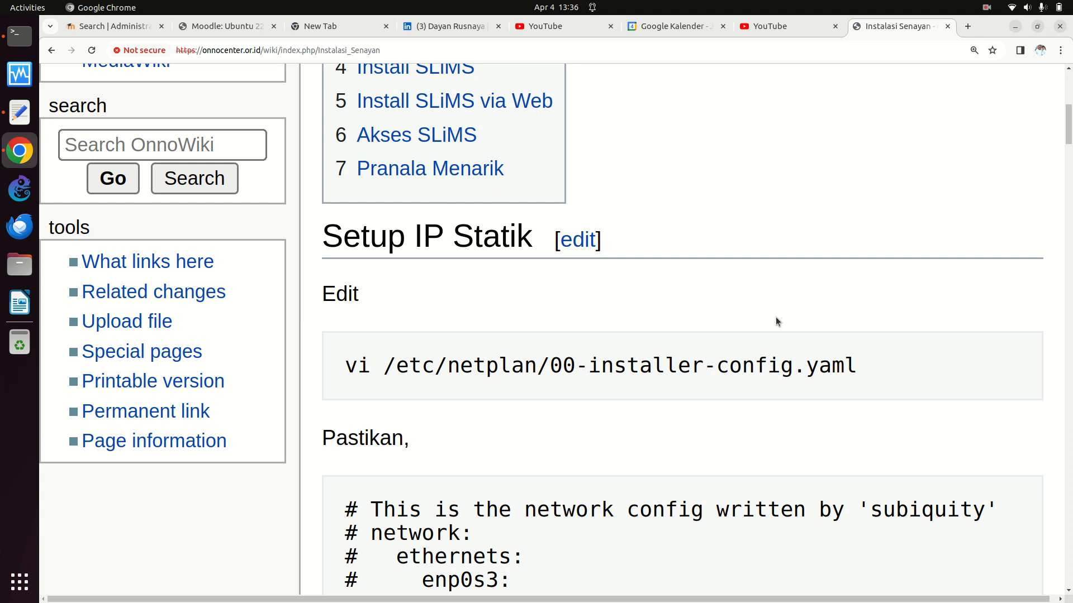
{"action": "scroll", "coordinate": [776, 318], "scroll_direction": "down", "scroll_amount": 15}
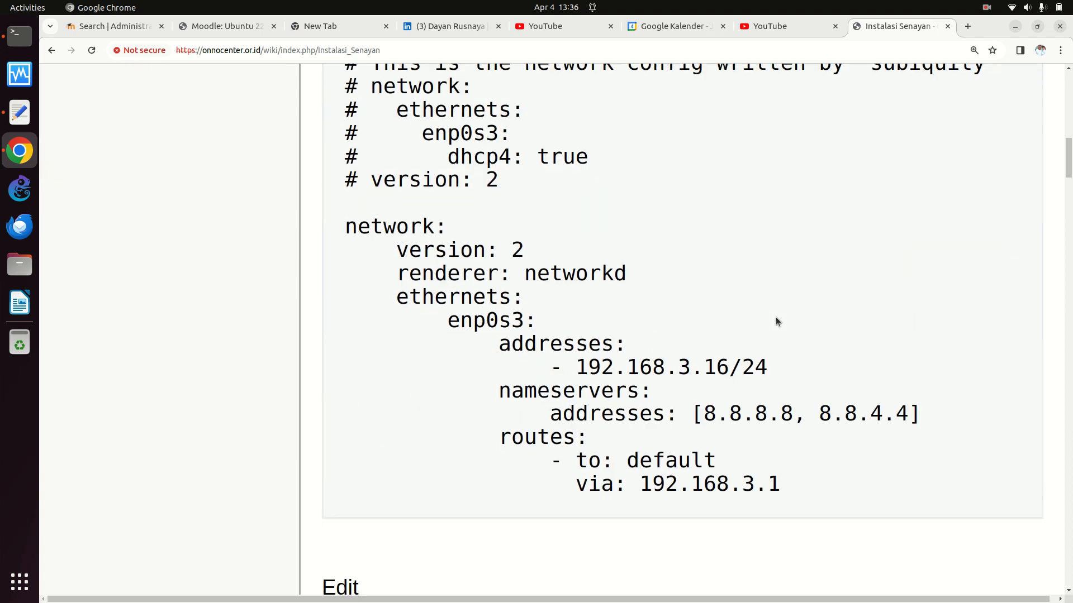
{"action": "scroll", "coordinate": [775, 321], "scroll_direction": "up", "scroll_amount": 3}
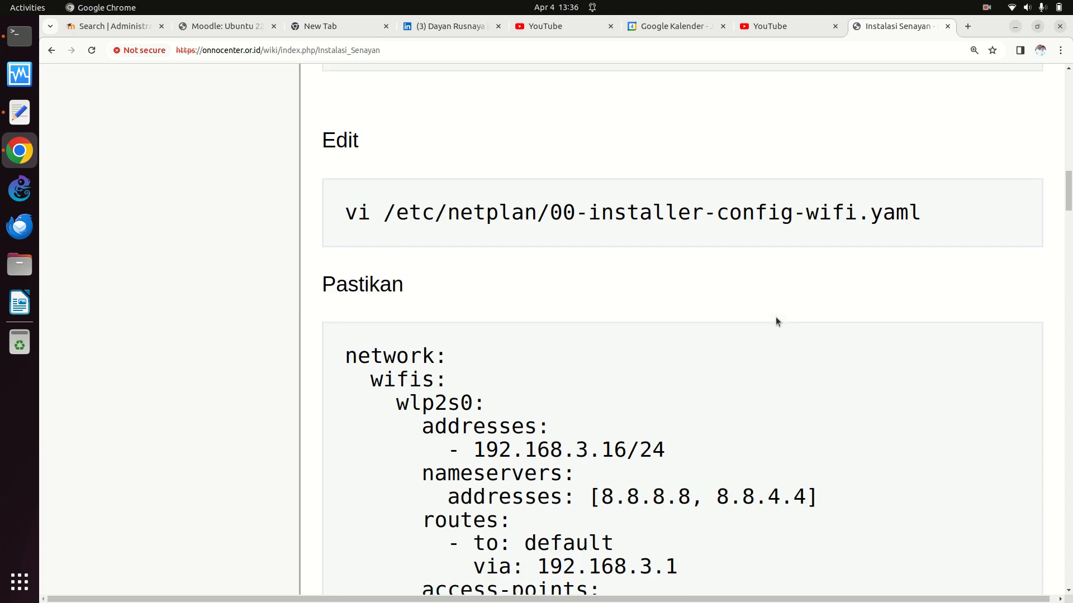
{"action": "scroll", "coordinate": [776, 322], "scroll_direction": "down", "scroll_amount": 15}
{"action": "scroll", "coordinate": [776, 321], "scroll_direction": "up", "scroll_amount": 4}
{"action": "scroll", "coordinate": [776, 322], "scroll_direction": "down", "scroll_amount": 3}
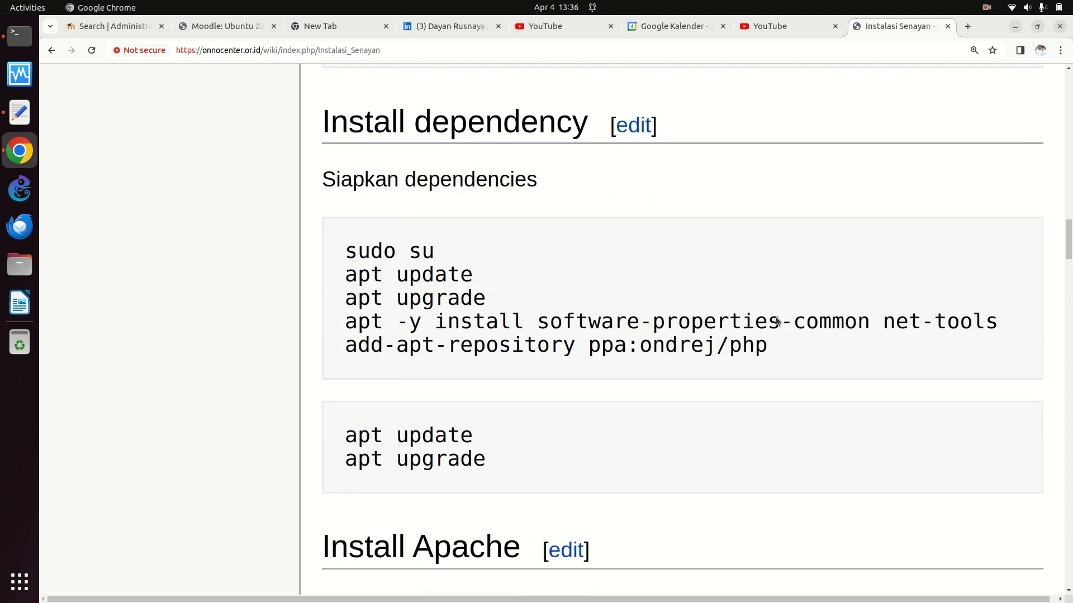
{"action": "scroll", "coordinate": [775, 320], "scroll_direction": "down", "scroll_amount": 2}
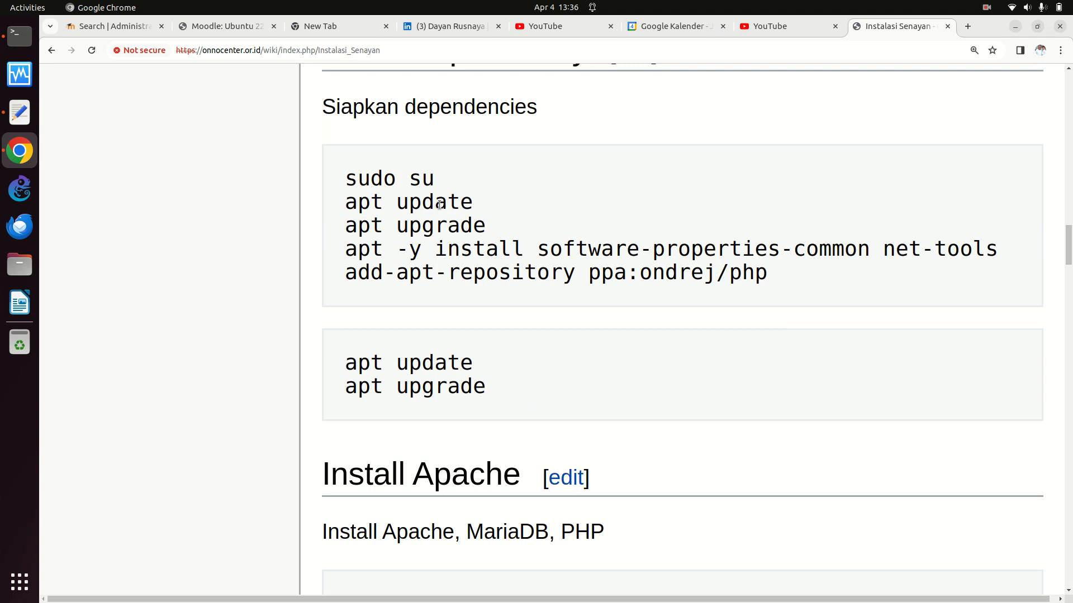
{"action": "scroll", "coordinate": [542, 342], "scroll_direction": "down", "scroll_amount": 10}
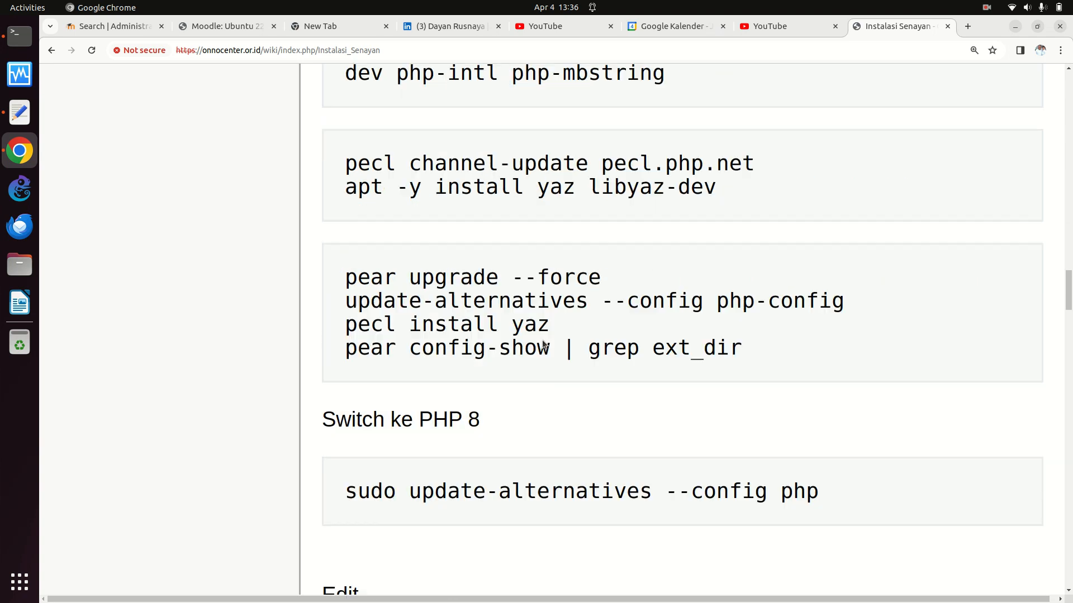
{"action": "scroll", "coordinate": [543, 343], "scroll_direction": "down", "scroll_amount": 10}
{"action": "scroll", "coordinate": [543, 343], "scroll_direction": "up", "scroll_amount": 12}
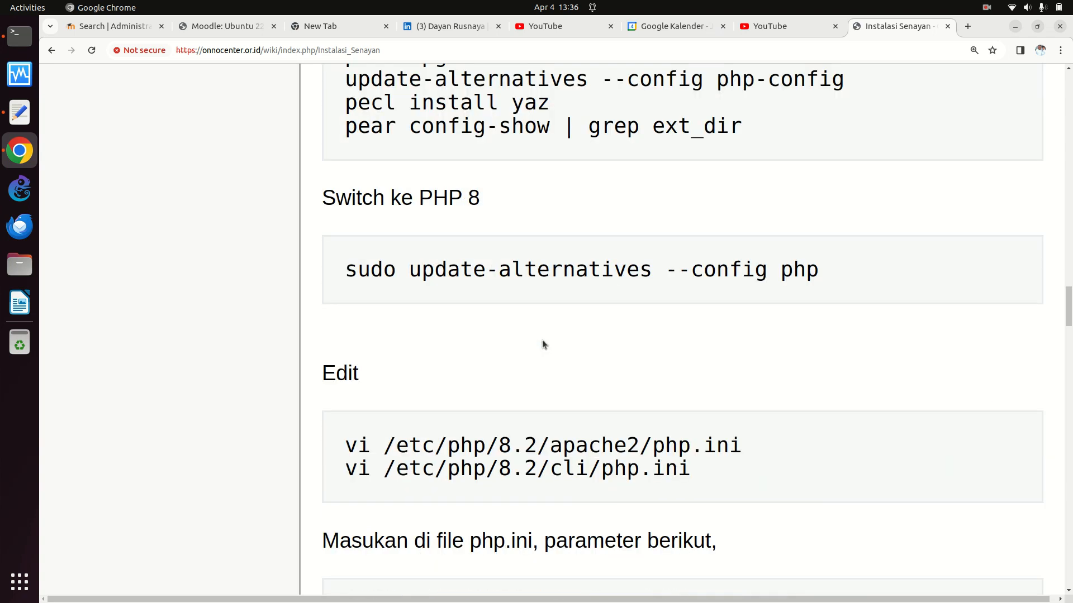
{"action": "scroll", "coordinate": [543, 343], "scroll_direction": "down", "scroll_amount": 1}
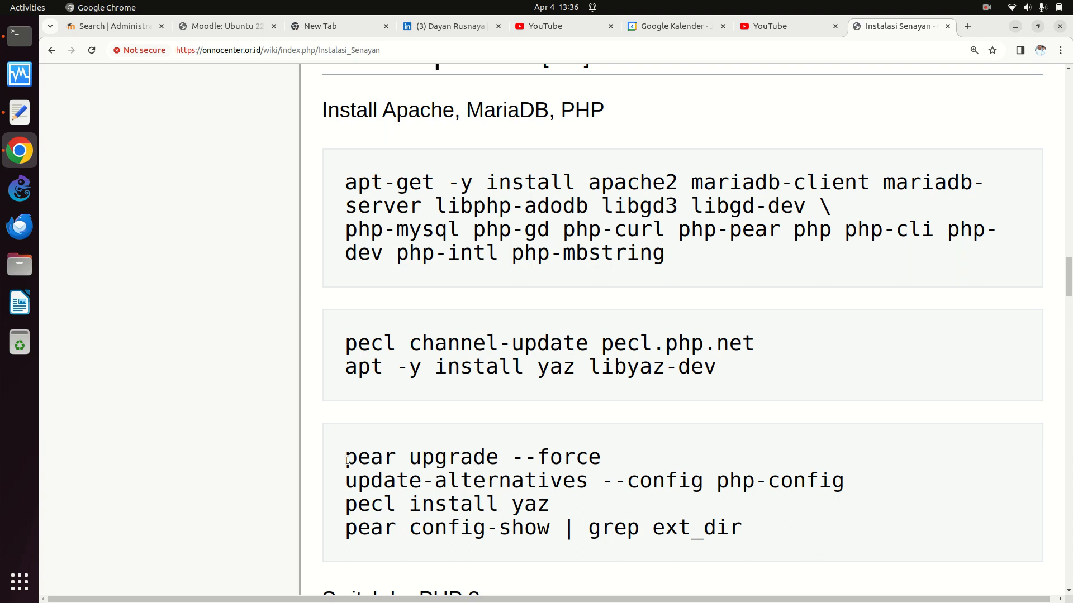
Examine the pear upgrade, pecl install yaz and update-alternatives commands in the Install Apache section.
{"action": "left_click_drag", "start_coordinate": [347, 459], "coordinate": [472, 459]}
{"action": "left_click", "coordinate": [353, 508]}
{"action": "left_click_drag", "start_coordinate": [345, 507], "coordinate": [457, 505]}
{"action": "left_click", "coordinate": [388, 491]}
{"action": "left_click_drag", "start_coordinate": [352, 480], "coordinate": [431, 485]}
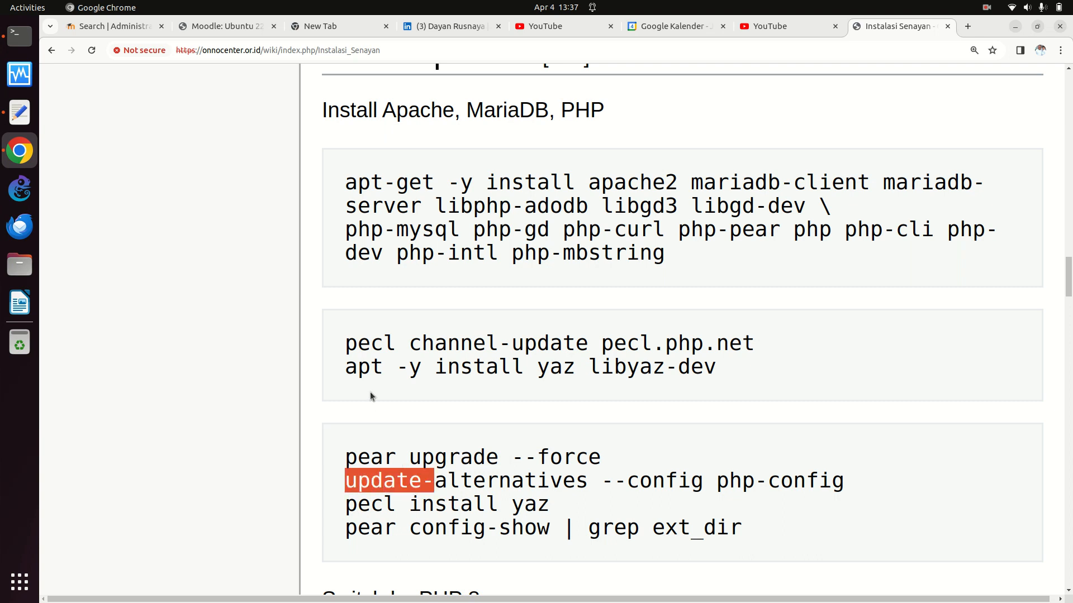
Copy the command pecl channel-update pecl.php.net from the wiki page and paste it at the root prompt in the terminal.
{"action": "left_click", "coordinate": [347, 345]}
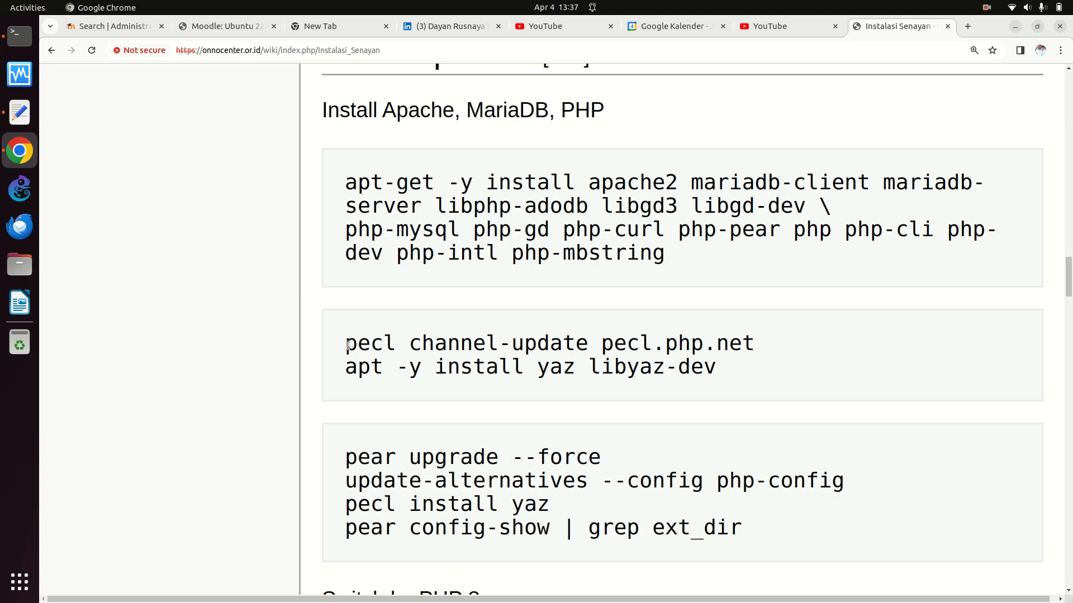
{"action": "left_click_drag", "start_coordinate": [347, 346], "coordinate": [751, 346]}
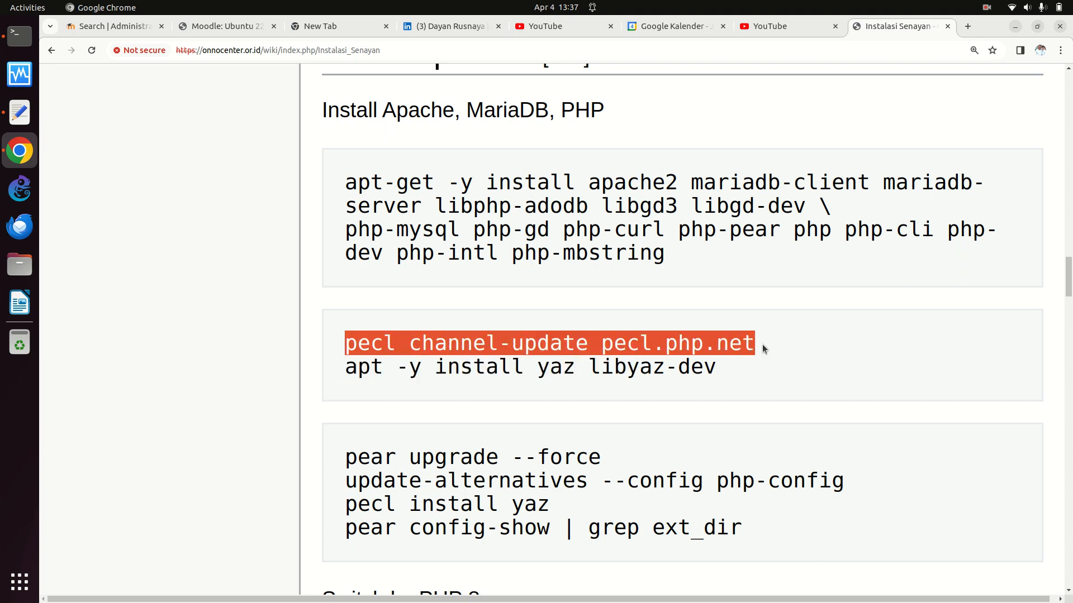
{"action": "left_click", "coordinate": [20, 36]}
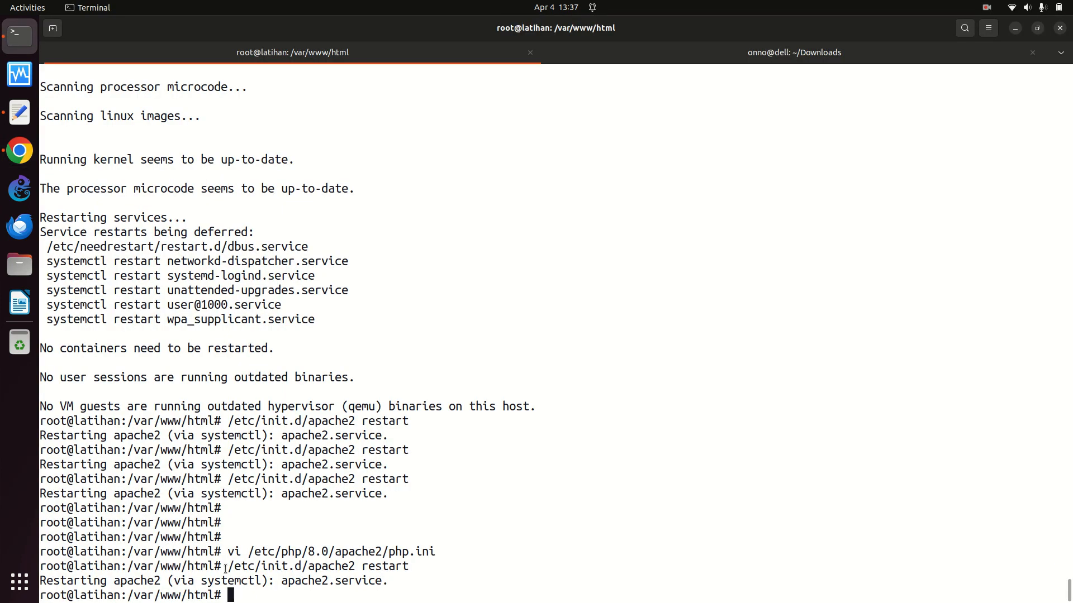
{"action": "right_click", "coordinate": [232, 593]}
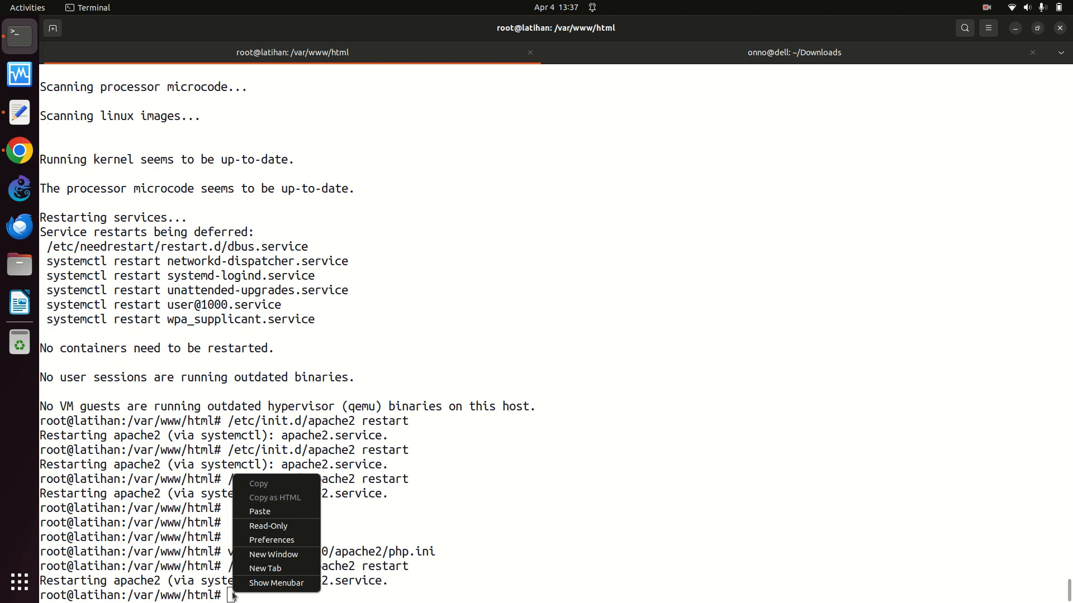
{"action": "left_click", "coordinate": [267, 513]}
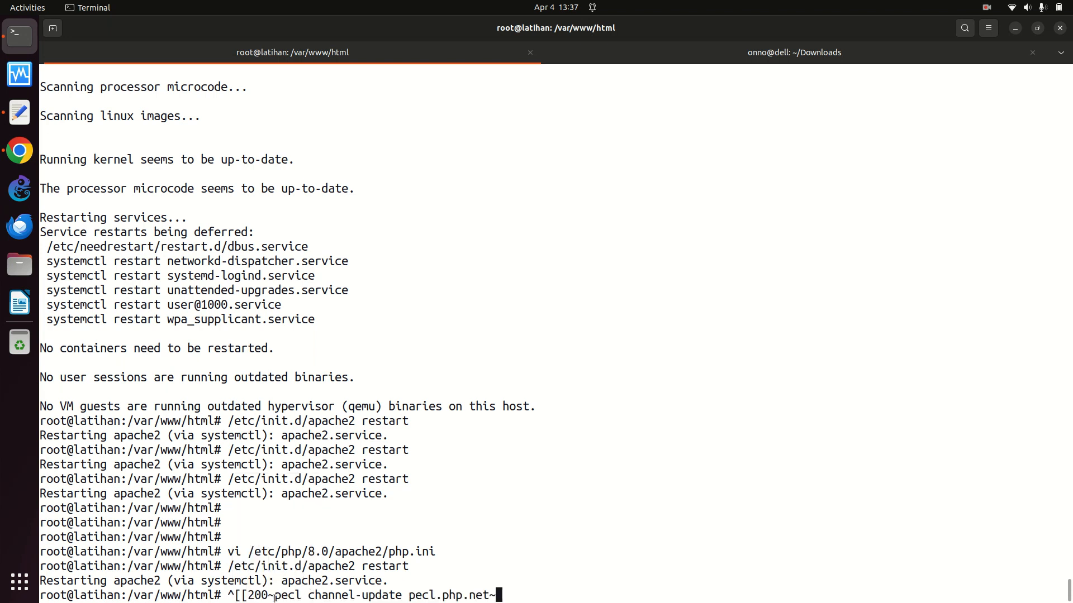
Remove the stray ^[[200~ characters from the start of the pasted pecl command.
{"action": "key", "text": "Left"}
{"action": "key", "text": "Left"}
{"action": "key", "text": "Left"}
{"action": "key", "text": "Left"}
{"action": "key", "text": "Left"}
{"action": "key", "text": "Left"}
{"action": "key", "text": "Left"}
{"action": "key", "text": "Left"}
{"action": "key", "text": "Left"}
{"action": "key", "text": "Left"}
{"action": "key", "text": "Left"}
{"action": "key", "text": "Left"}
{"action": "key", "text": "Left"}
{"action": "key", "text": "Left"}
{"action": "key", "text": "Left"}
{"action": "key", "text": "Left"}
{"action": "key", "text": "Left"}
{"action": "key", "text": "Left"}
{"action": "key", "text": "Left"}
{"action": "key", "text": "Left"}
{"action": "key", "text": "BackSpace"}
{"action": "key", "text": "BackSpace"}
{"action": "key", "text": "BackSpace"}
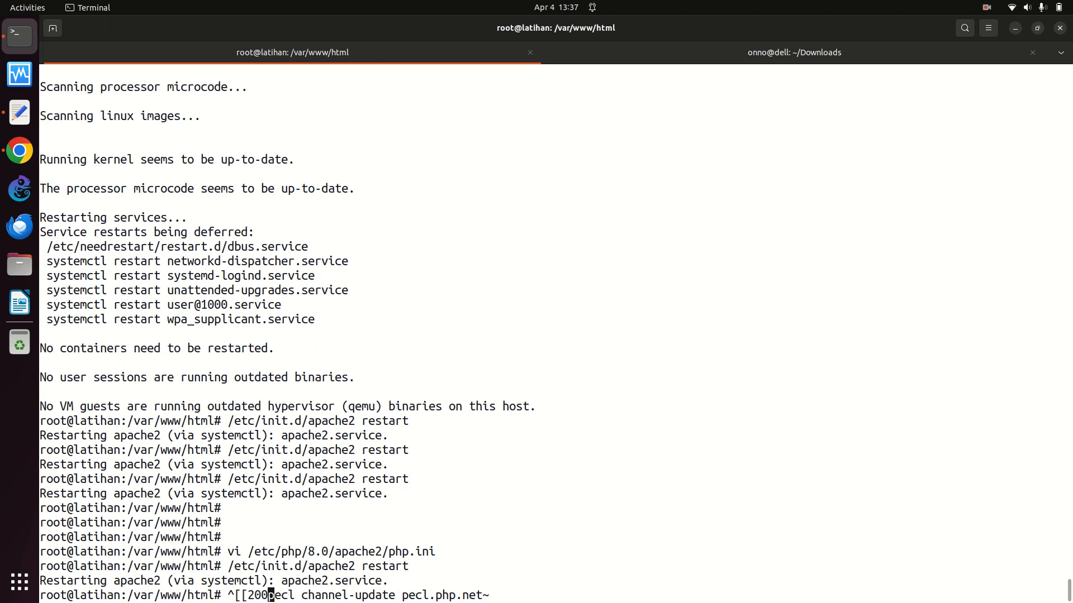
{"action": "key", "text": "BackSpace"}
{"action": "key", "text": "BackSpace"}
{"action": "key", "text": "BackSpace"}
{"action": "key", "text": "BackSpace"}
Remove the trailing tilde from the command line and run pecl channel-update pecl.php.net.
{"action": "key", "text": "Right"}
{"action": "key", "text": "Right"}
{"action": "key", "text": "Right"}
{"action": "key", "text": "Right"}
{"action": "key", "text": "Right"}
{"action": "key", "text": "Right"}
{"action": "key", "text": "Right"}
{"action": "key", "text": "Right"}
{"action": "key", "text": "Right"}
{"action": "key", "text": "Right"}
{"action": "key", "text": "Right"}
{"action": "key", "text": "Right"}
{"action": "key", "text": "Right"}
{"action": "key", "text": "Right"}
{"action": "key", "text": "Right"}
{"action": "key", "text": "Right"}
{"action": "key", "text": "Right"}
{"action": "key", "text": "Right"}
{"action": "key", "text": "Right"}
{"action": "key", "text": "Right"}
{"action": "key", "text": "Right"}
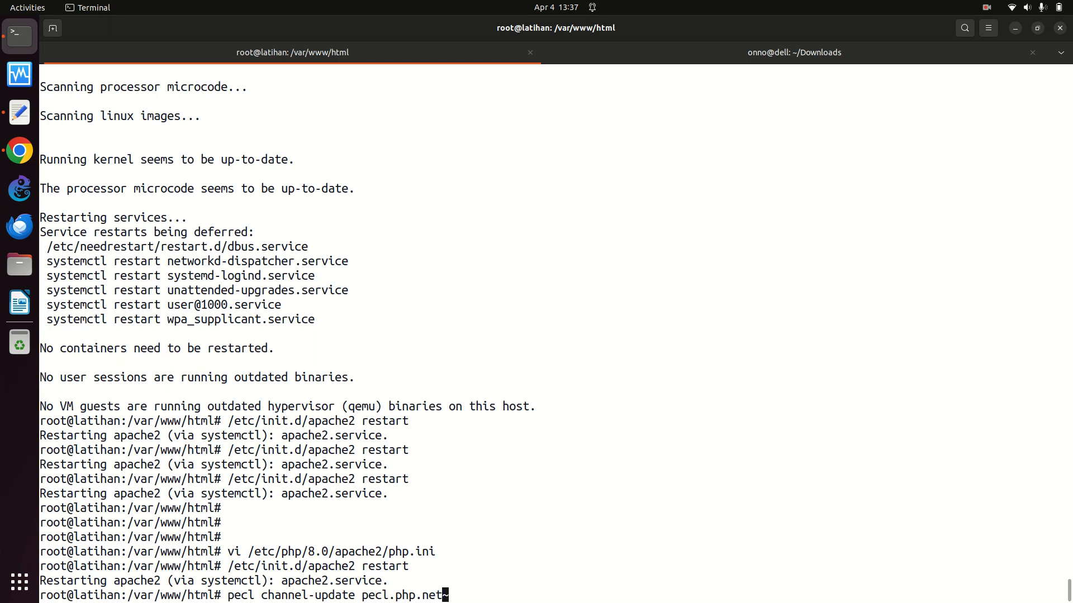
{"action": "key", "text": "BackSpace"}
{"action": "key", "text": "Return"}
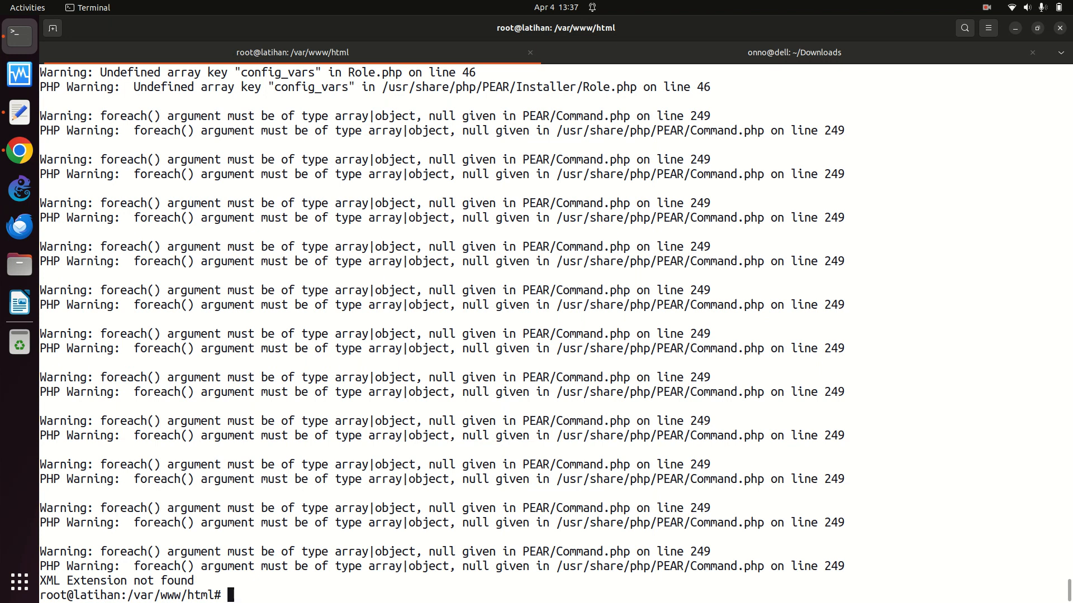
Examine the output of the pecl channel-update command back to the line where it was run.
{"action": "scroll", "coordinate": [553, 334], "scroll_direction": "up", "scroll_amount": 15}
{"action": "scroll", "coordinate": [553, 334], "scroll_direction": "up", "scroll_amount": 4}
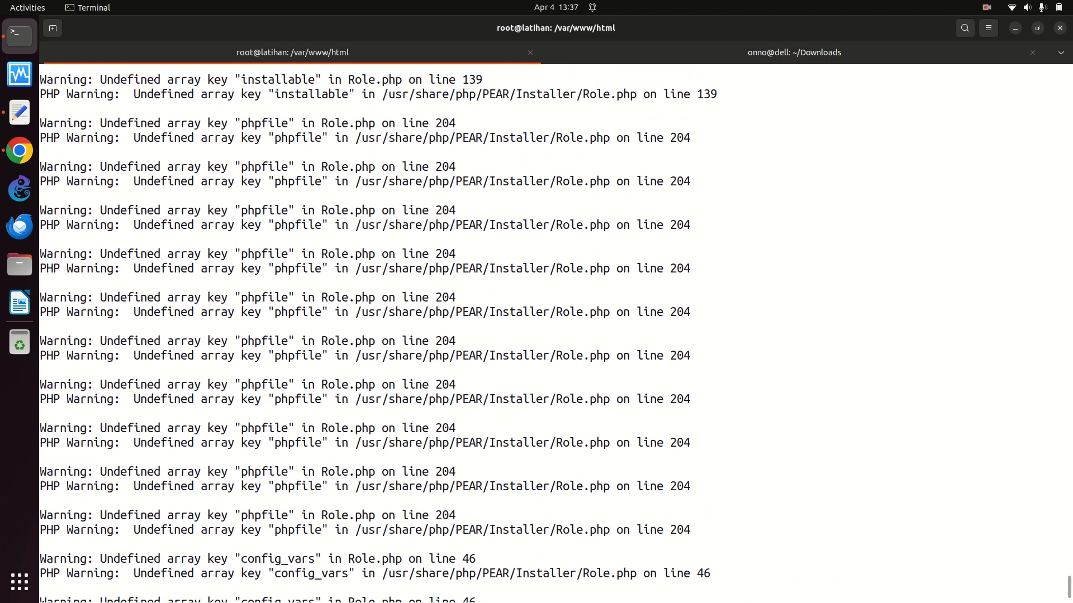
{"action": "scroll", "coordinate": [553, 333], "scroll_direction": "up", "scroll_amount": 15}
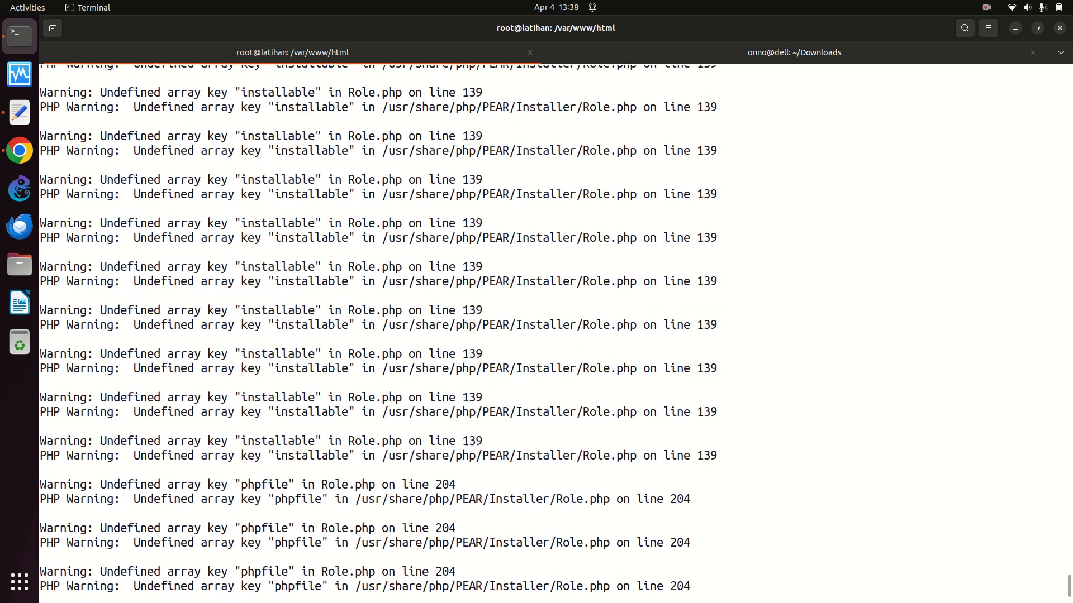
{"action": "scroll", "coordinate": [553, 333], "scroll_direction": "up", "scroll_amount": 15}
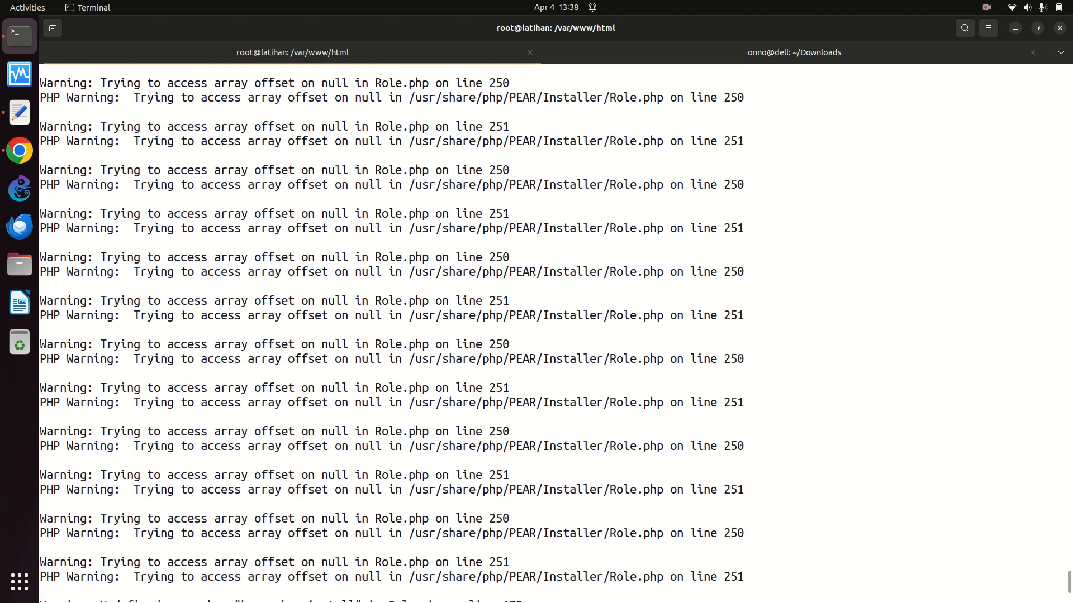
{"action": "scroll", "coordinate": [553, 334], "scroll_direction": "up", "scroll_amount": 8}
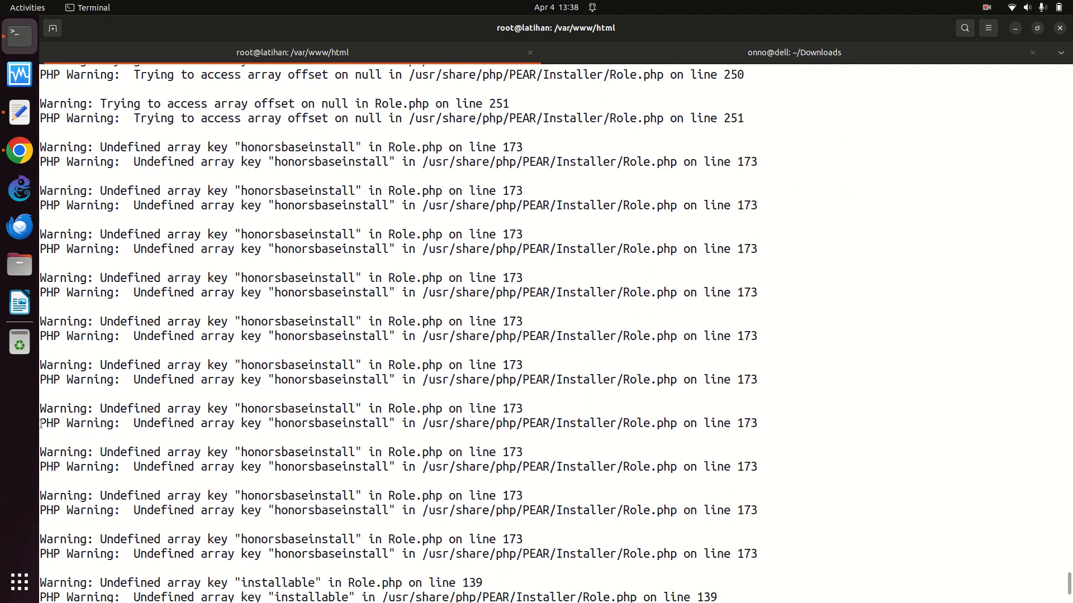
{"action": "scroll", "coordinate": [161, 240], "scroll_direction": "up", "scroll_amount": 20}
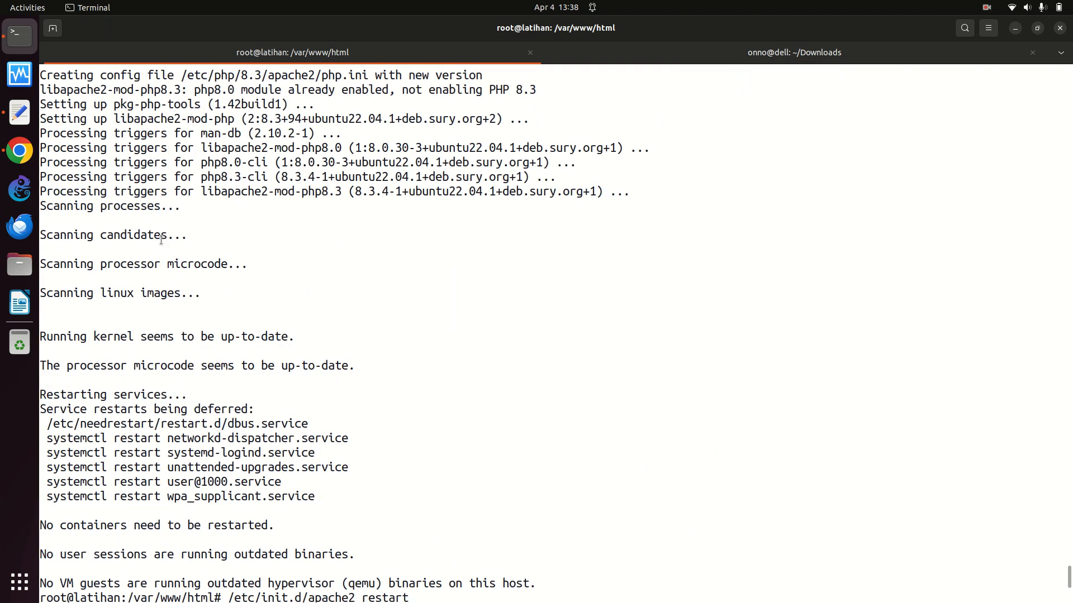
{"action": "scroll", "coordinate": [161, 240], "scroll_direction": "down", "scroll_amount": 10}
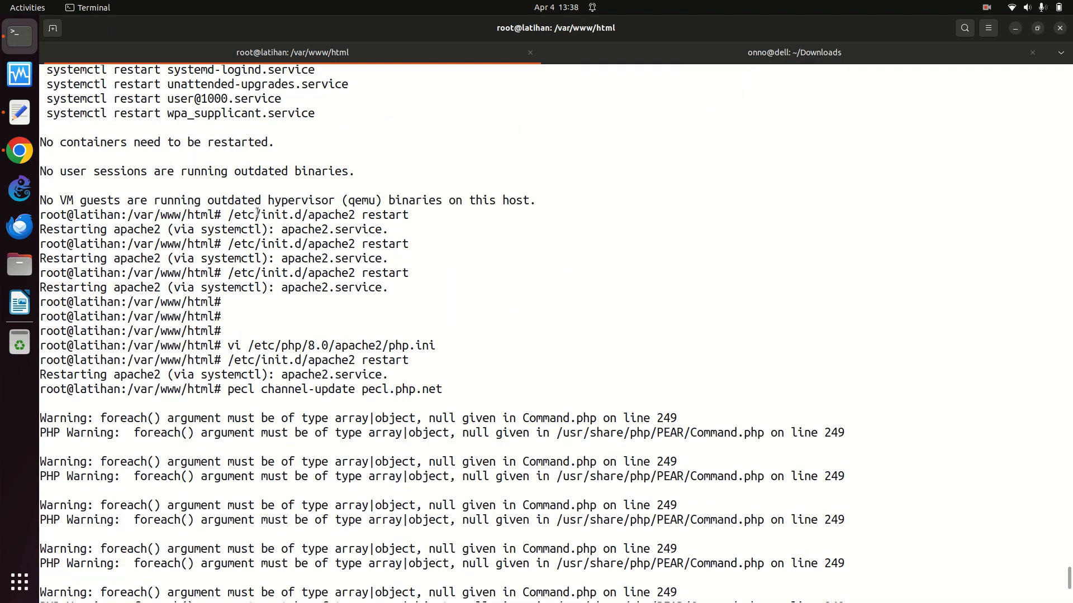
Clear the terminal screen and run pecl channel-update pecl.php.net again at the root prompt.
{"action": "type", "text": "clear"}
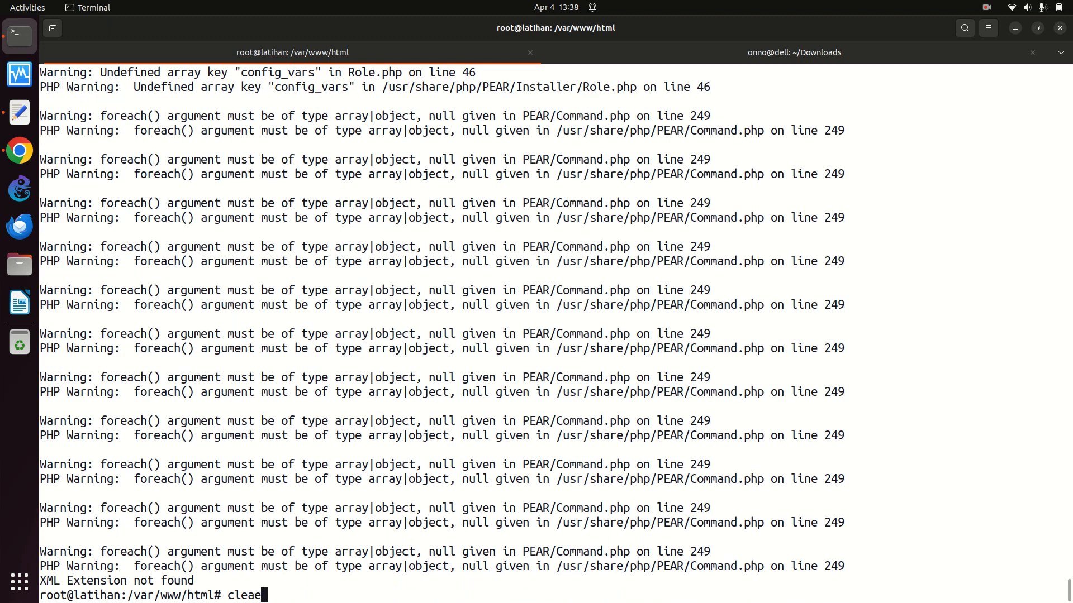
{"action": "key", "text": "Return"}
{"action": "key", "text": "Up"}
{"action": "key", "text": "Up"}
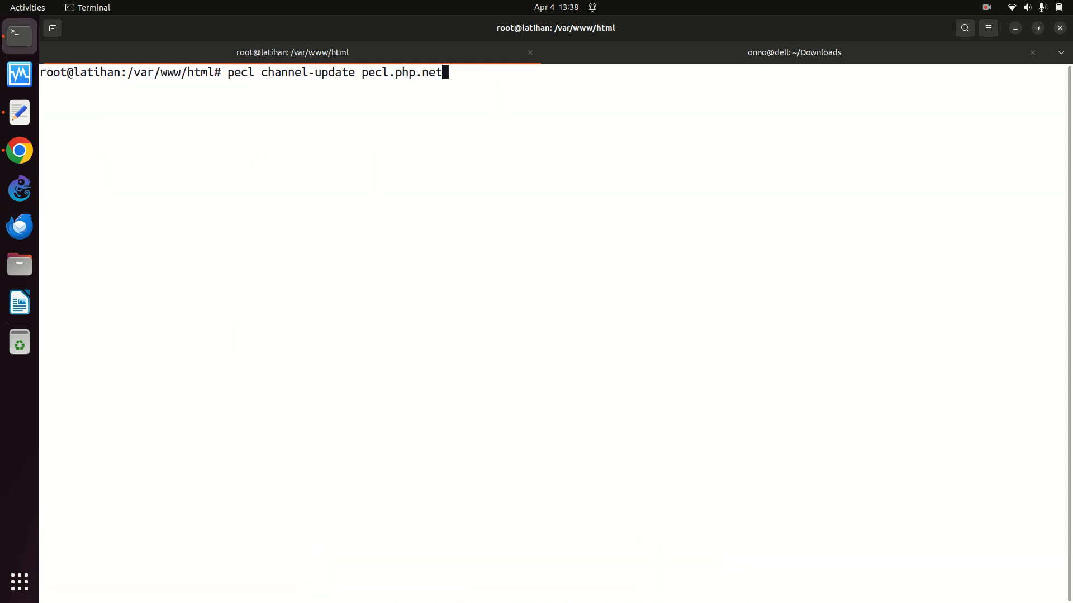
{"action": "key", "text": "Return"}
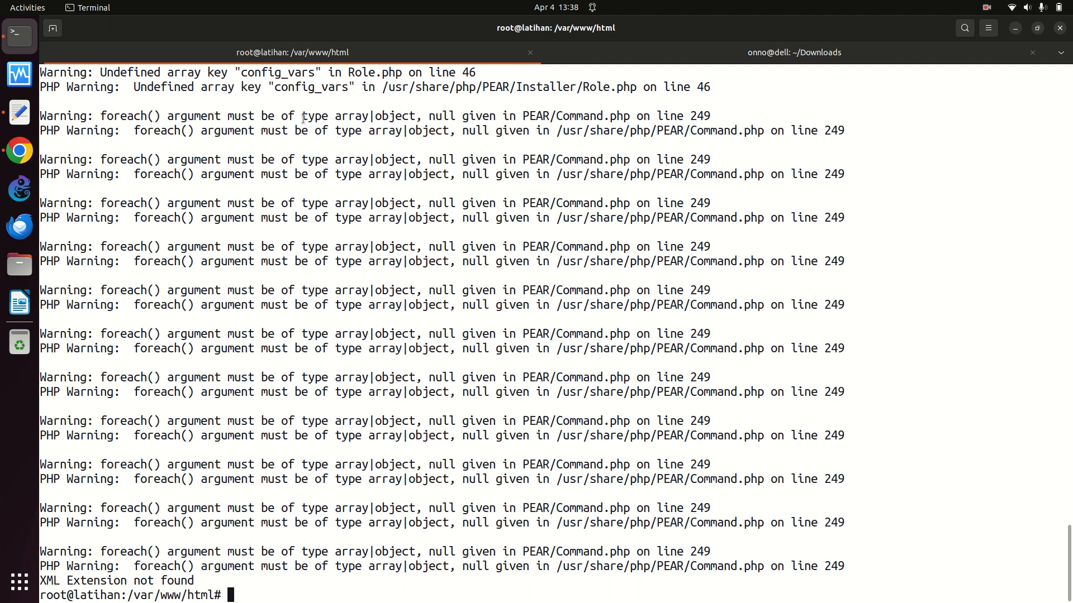
Copy the command pear upgrade --force from the wiki page in Chrome and run it at the terminal's root prompt.
{"action": "left_click", "coordinate": [20, 151]}
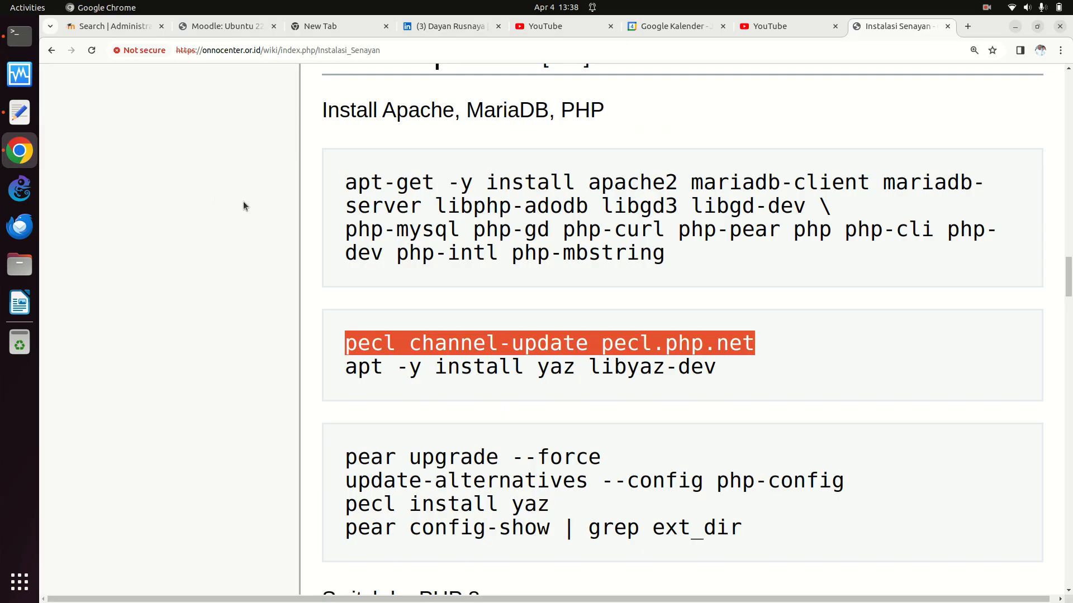
{"action": "left_click", "coordinate": [624, 183]}
{"action": "scroll", "coordinate": [625, 183], "scroll_direction": "up", "scroll_amount": 2}
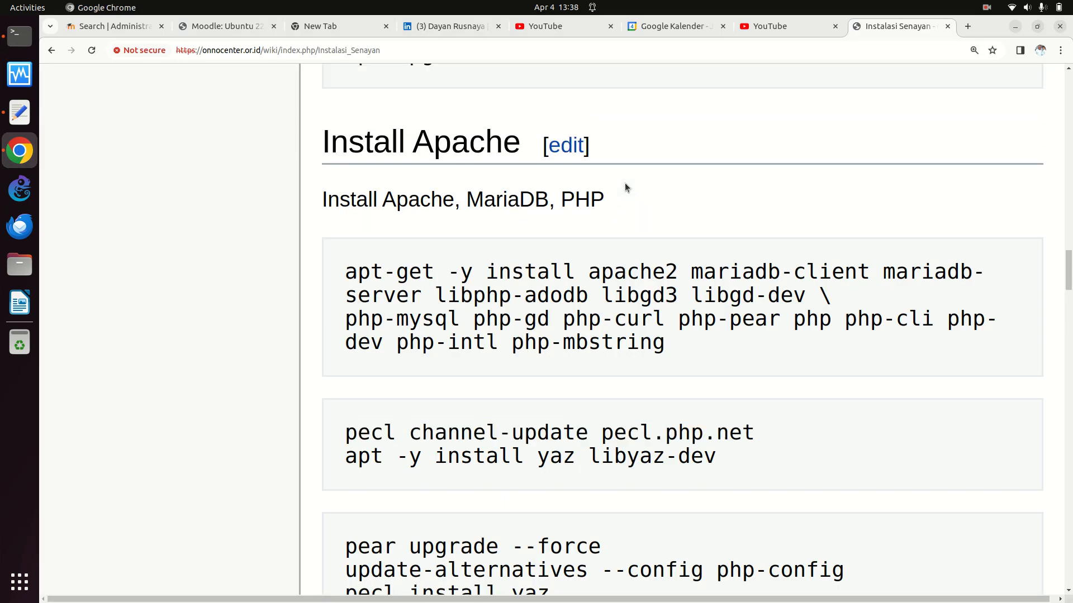
{"action": "scroll", "coordinate": [624, 182], "scroll_direction": "down", "scroll_amount": 3}
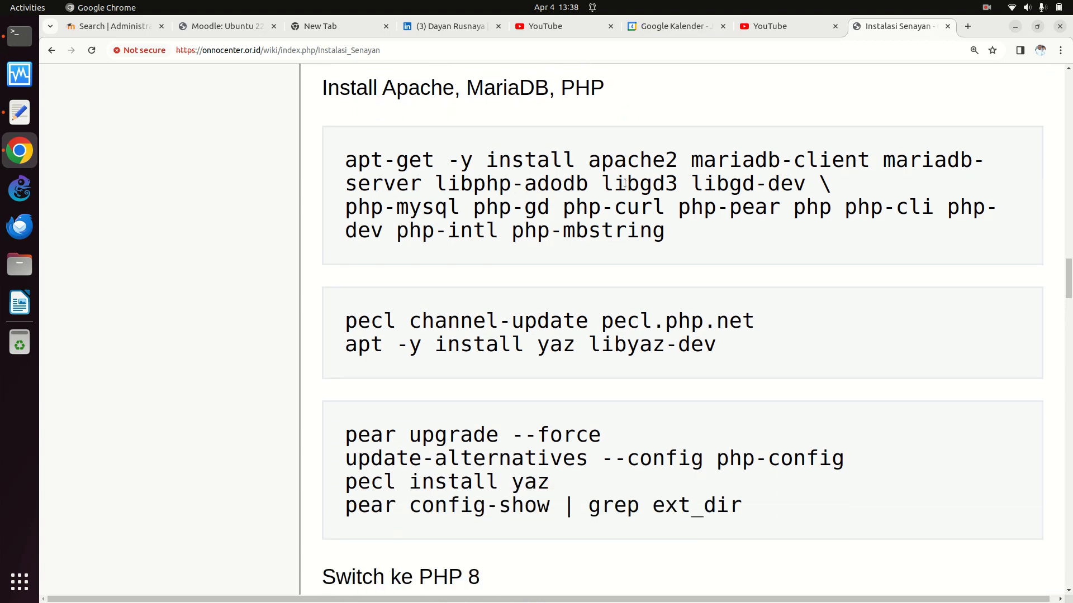
{"action": "left_click_drag", "start_coordinate": [347, 429], "coordinate": [602, 429]}
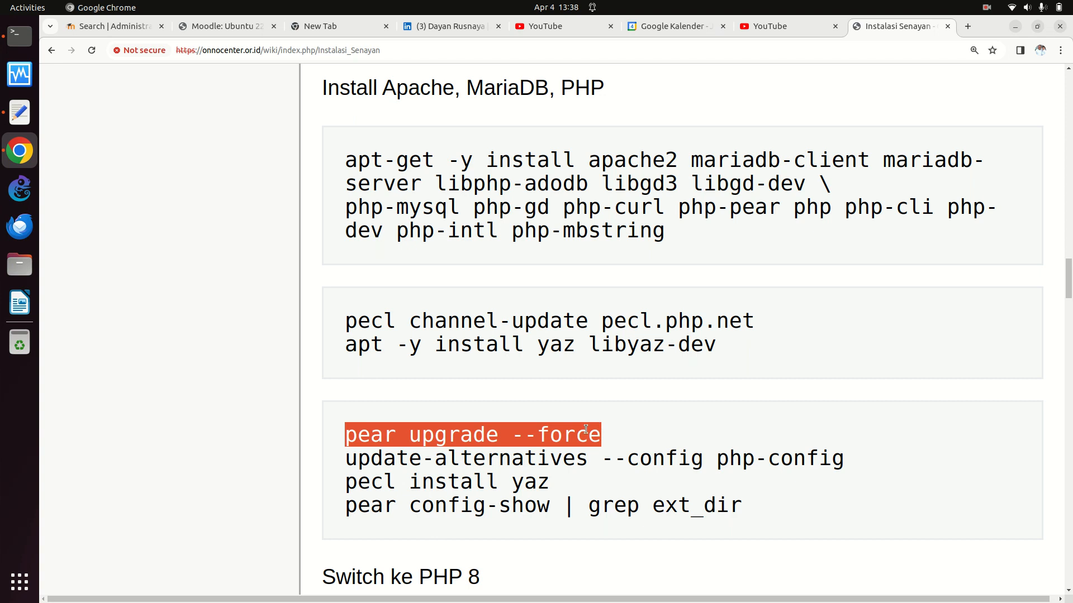
{"action": "right_click", "coordinate": [560, 427]}
{"action": "left_click", "coordinate": [581, 440]}
{"action": "left_click", "coordinate": [19, 35]}
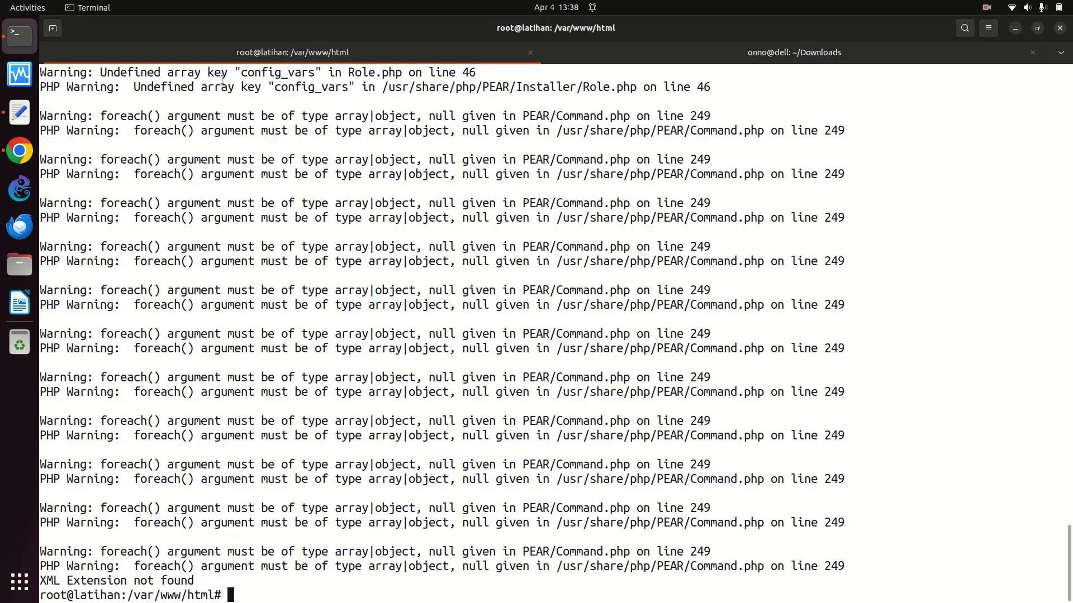
{"action": "right_click", "coordinate": [267, 137]}
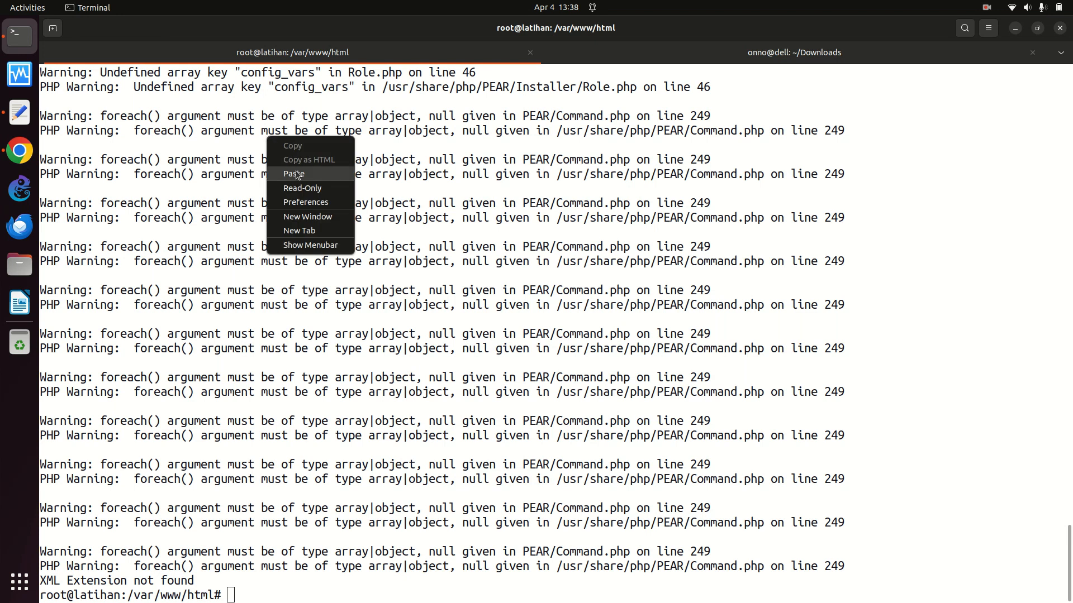
{"action": "left_click", "coordinate": [296, 174]}
{"action": "key", "text": "ctrl+u"}
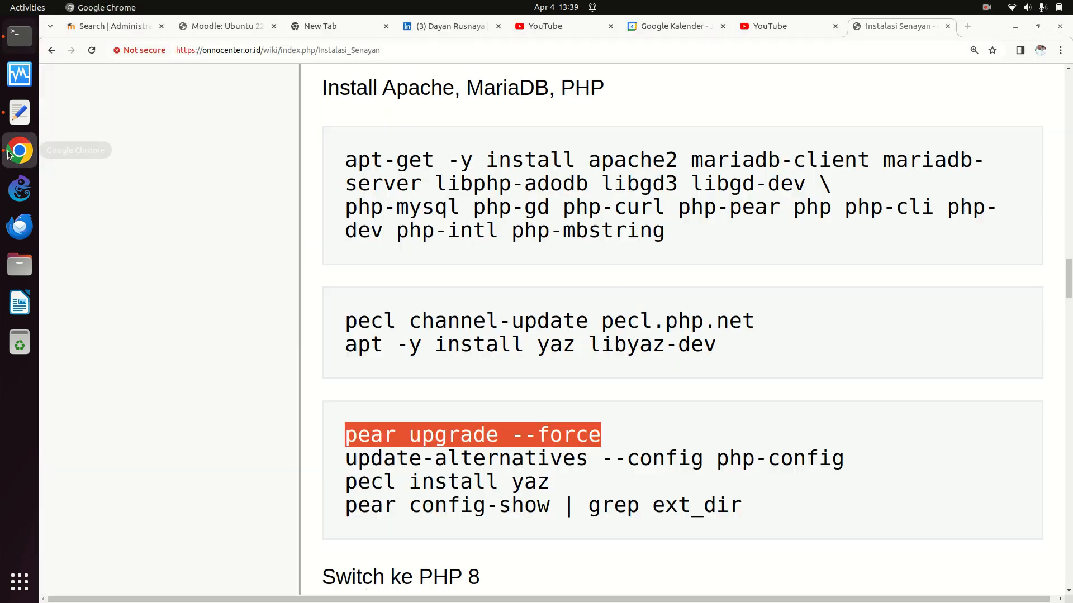
Check the package list in the wiki guide, and try to install php8.0-pear with apt in the terminal.
{"action": "left_click", "coordinate": [20, 151]}
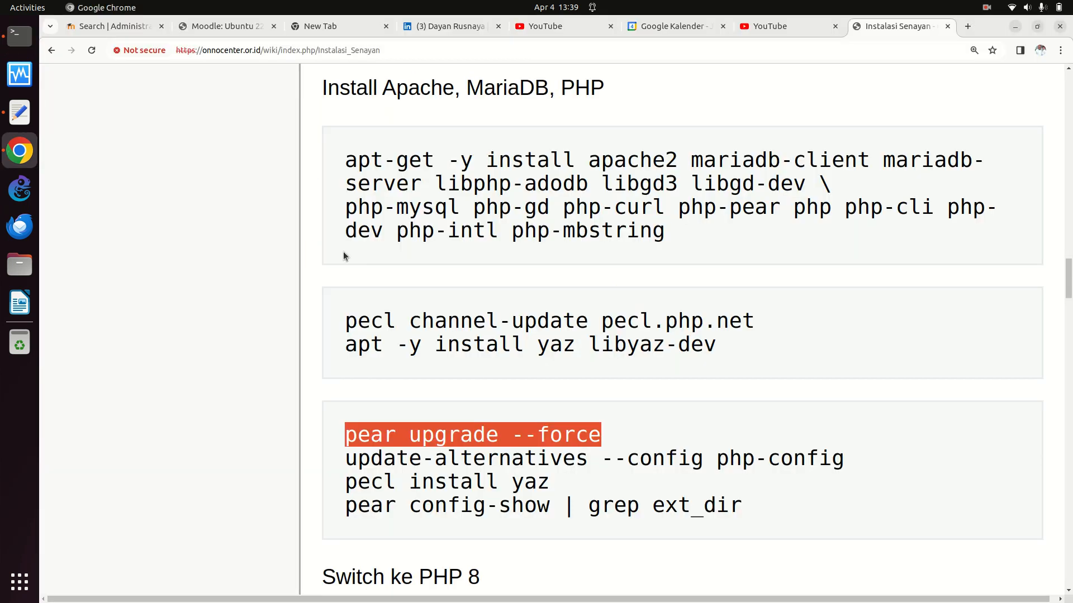
{"action": "scroll", "coordinate": [344, 252], "scroll_direction": "up", "scroll_amount": 3}
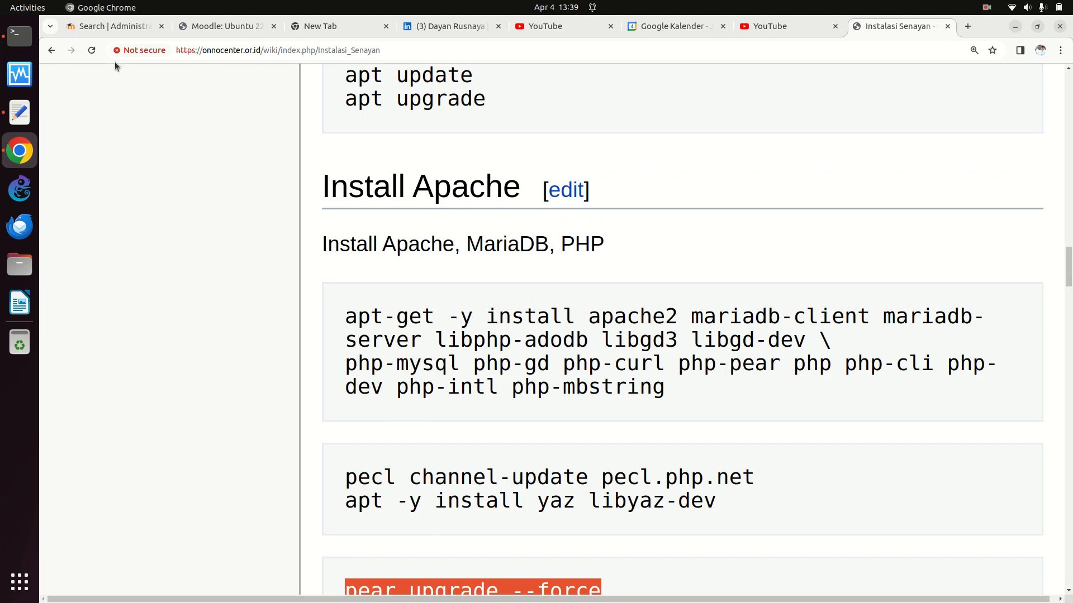
{"action": "left_click", "coordinate": [18, 37]}
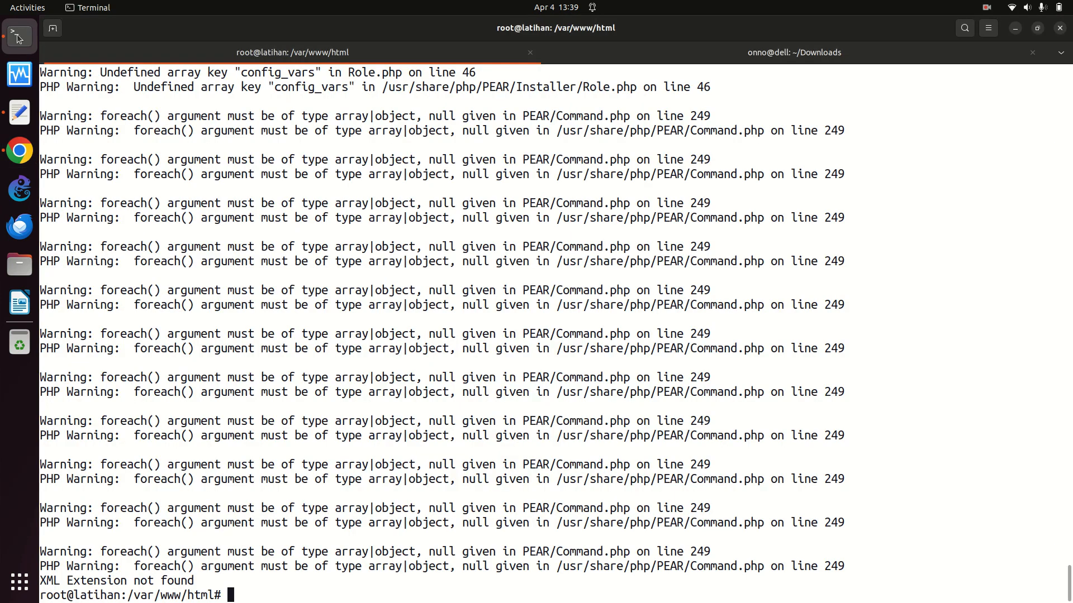
{"action": "type", "text": "pt"}
{"action": "key", "text": "Left"}
{"action": "key", "text": "Left"}
{"action": "type", "text": "a"}
{"action": "key", "text": "Right"}
{"action": "key", "text": "Right"}
{"action": "type", "text": "install php8"}
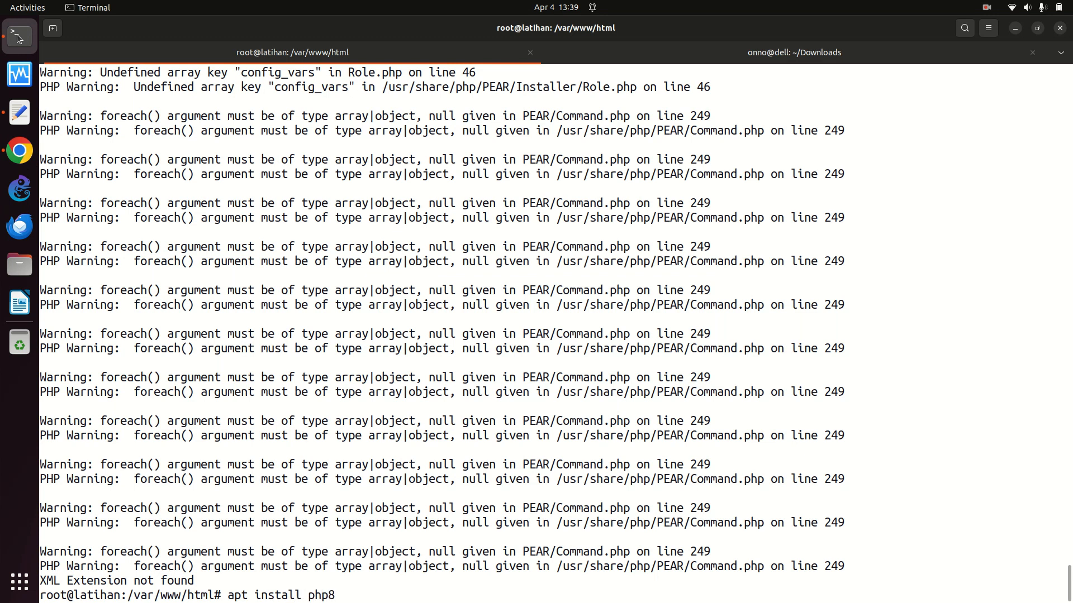
{"action": "type", "text": ".0pea"}
{"action": "key", "text": "BackSpace"}
{"action": "key", "text": "BackSpace"}
{"action": "key", "text": "BackSpace"}
{"action": "type", "text": "-pear"}
{"action": "key", "text": "Return"}
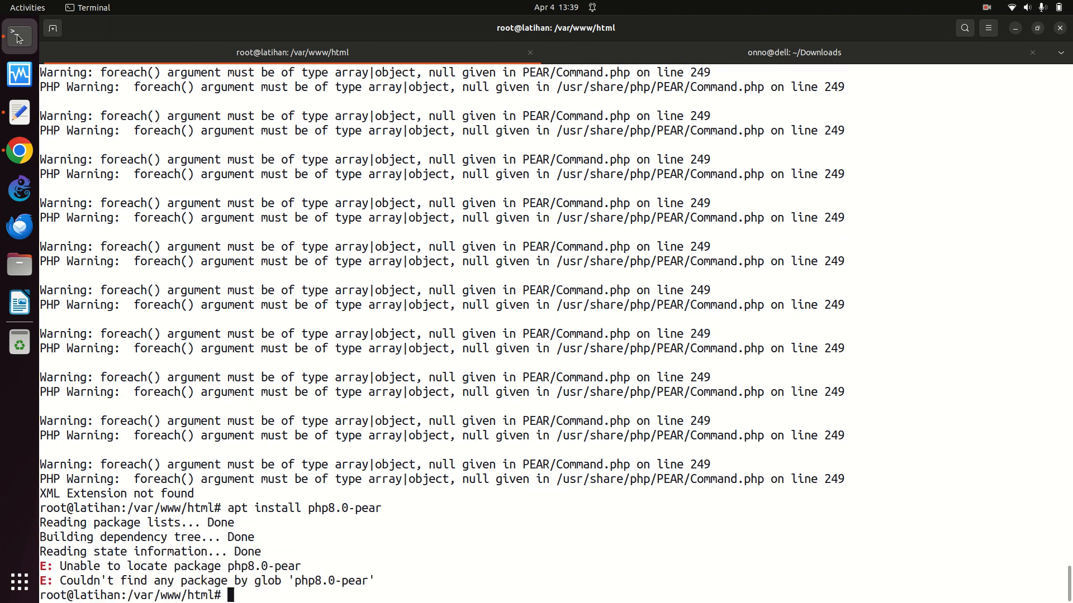
Switch to Chrome and review the wiki guide's dependency, Apache and PEAR commands, then view the Moodle wiki page.
{"action": "left_click", "coordinate": [23, 156]}
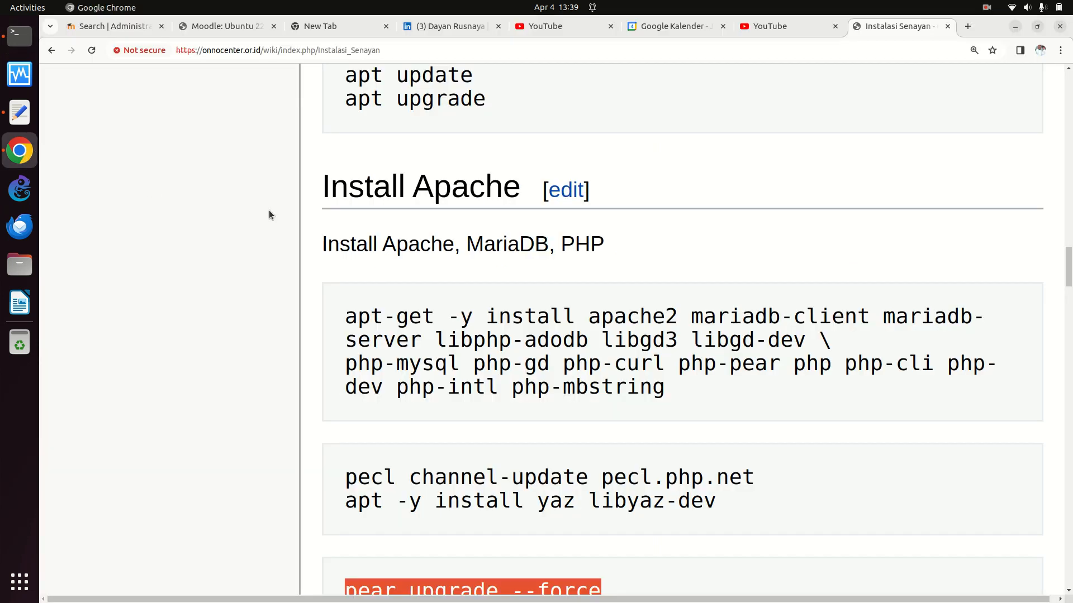
{"action": "key", "text": "Up"}
{"action": "key", "text": "Down"}
{"action": "key", "text": "Up"}
{"action": "scroll", "coordinate": [269, 211], "scroll_direction": "up", "scroll_amount": 4}
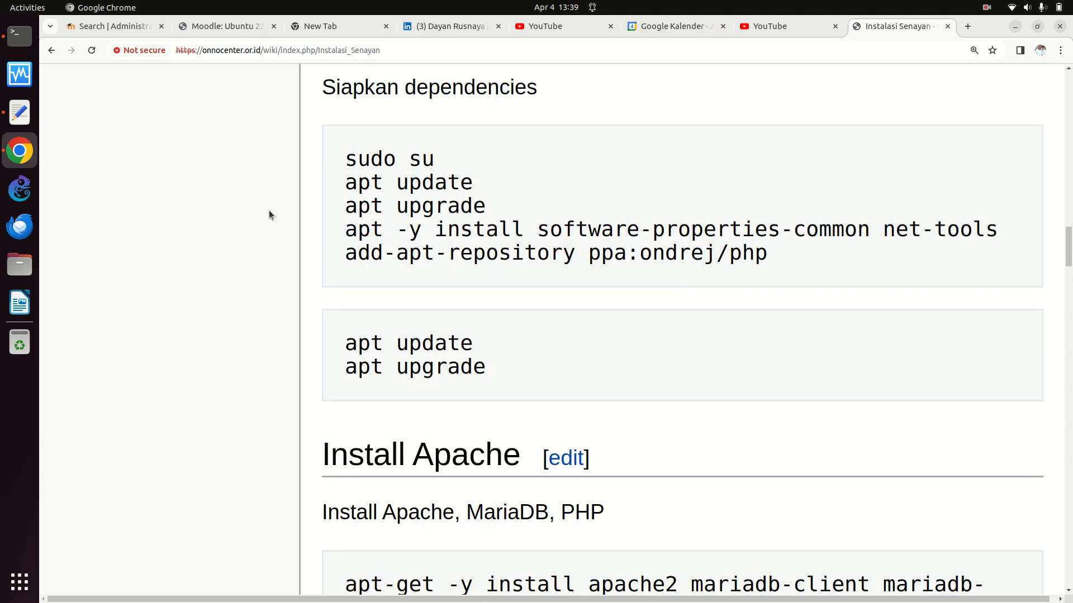
{"action": "scroll", "coordinate": [269, 211], "scroll_direction": "down", "scroll_amount": 7}
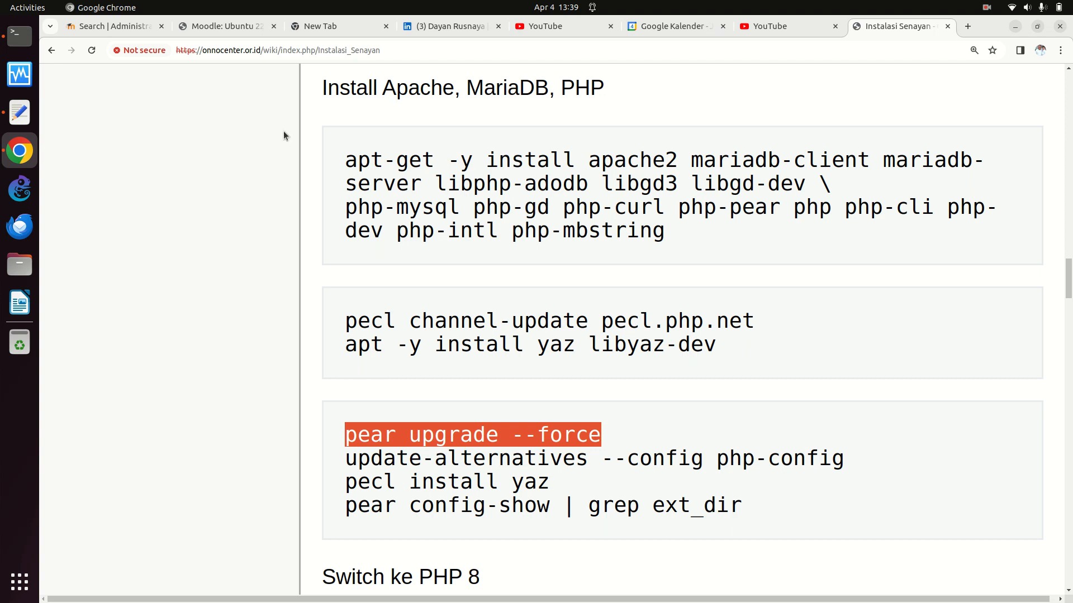
{"action": "left_click", "coordinate": [243, 26]}
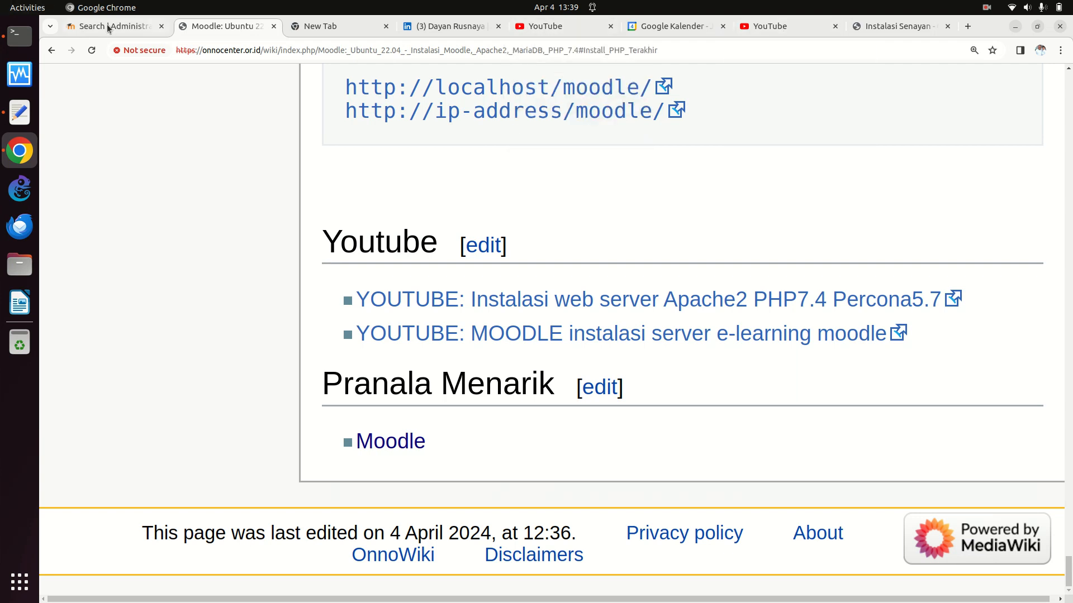
Open the e-learning site tangselbelajar.tangerangselatankota.go.id in a new browser tab.
{"action": "left_click", "coordinate": [970, 32]}
{"action": "type", "text": "t"}
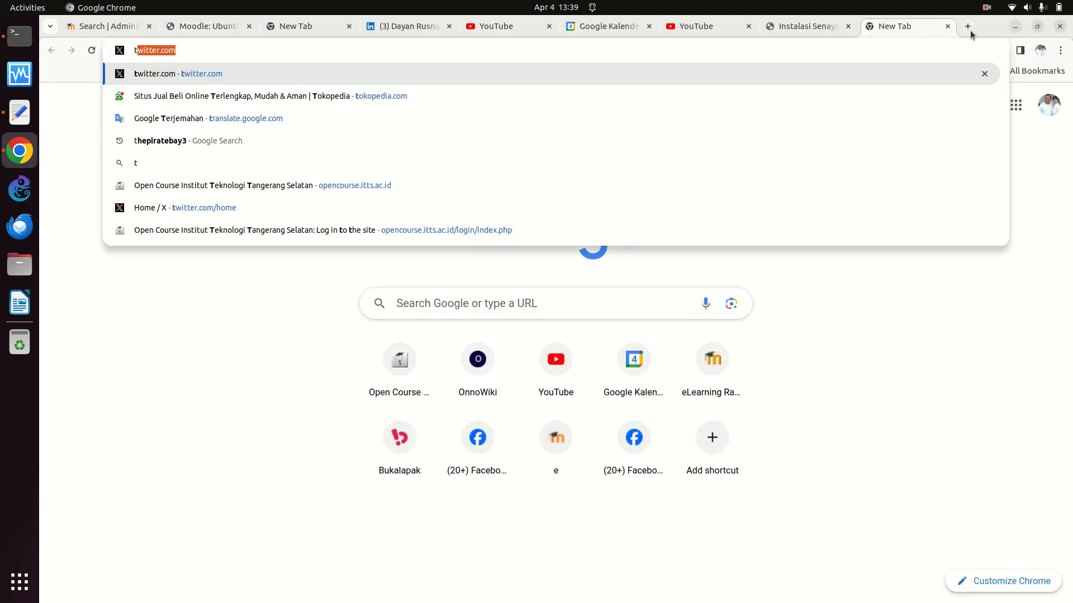
{"action": "type", "text": "abg"}
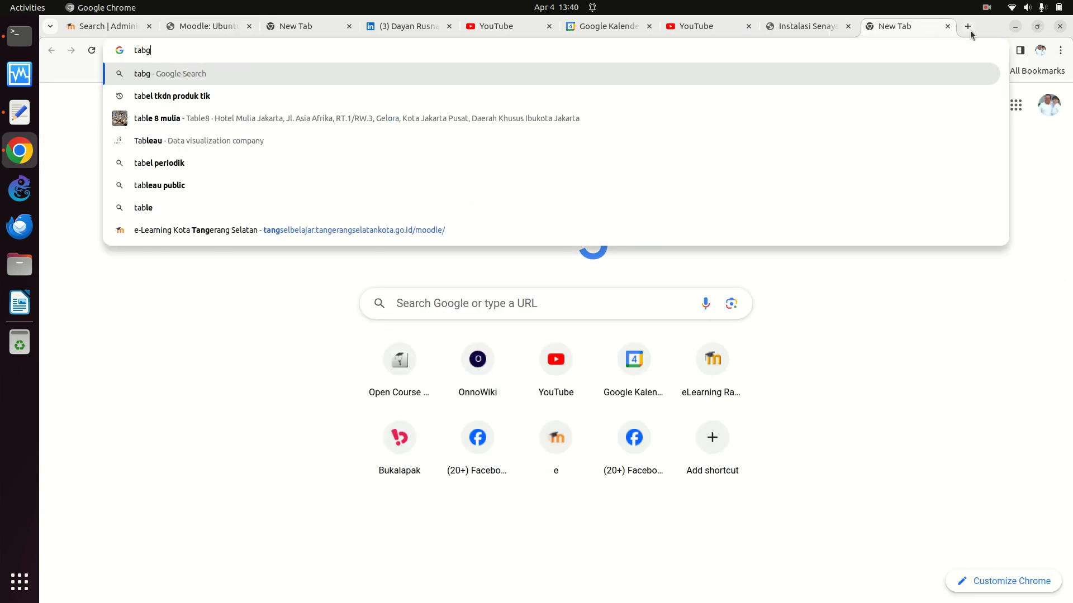
{"action": "key", "text": "BackSpace"}
{"action": "key", "text": "BackSpace"}
{"action": "type", "text": "ngse"}
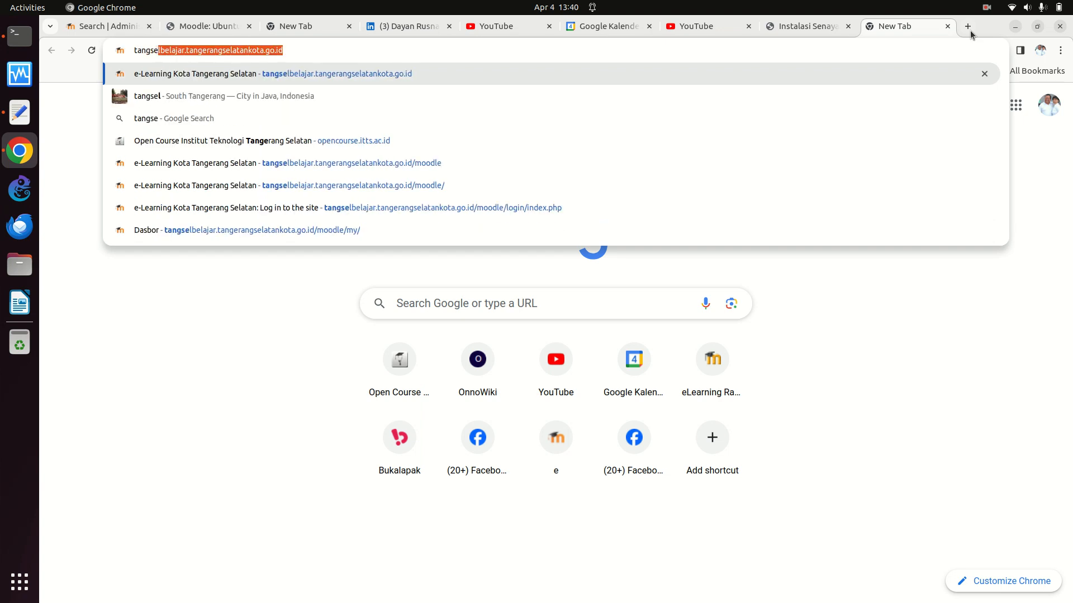
{"action": "key", "text": "Return"}
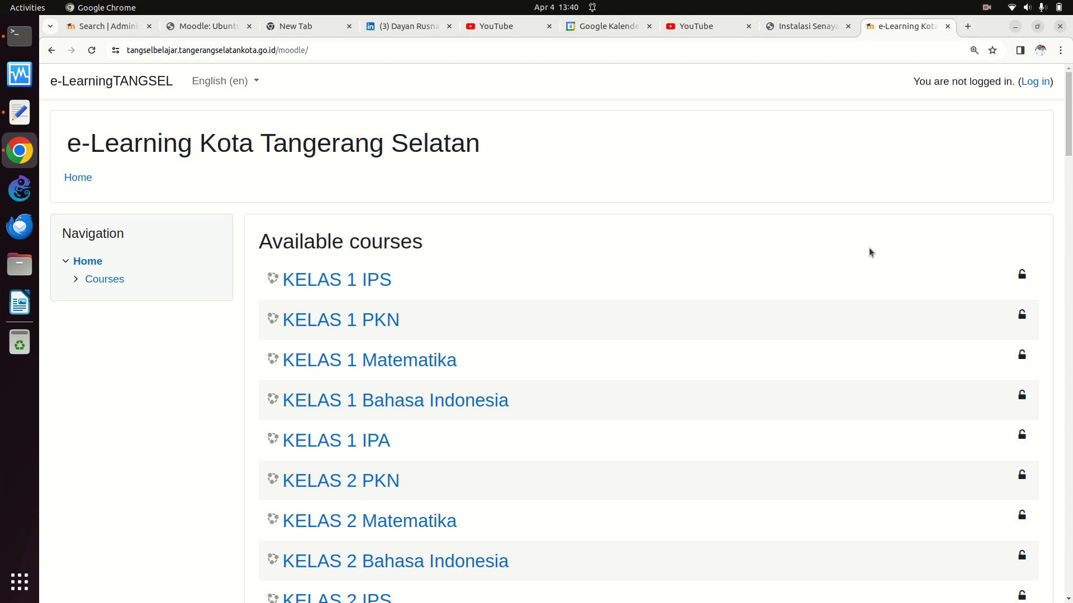
Examine the list of available courses on the e-Learning Kota Tangerang Selatan home page.
{"action": "scroll", "coordinate": [869, 253], "scroll_direction": "down", "scroll_amount": 5}
{"action": "scroll", "coordinate": [869, 252], "scroll_direction": "up", "scroll_amount": 3}
{"action": "scroll", "coordinate": [869, 252], "scroll_direction": "down", "scroll_amount": 15}
{"action": "scroll", "coordinate": [870, 253], "scroll_direction": "down", "scroll_amount": 12}
{"action": "scroll", "coordinate": [869, 252], "scroll_direction": "down", "scroll_amount": 15}
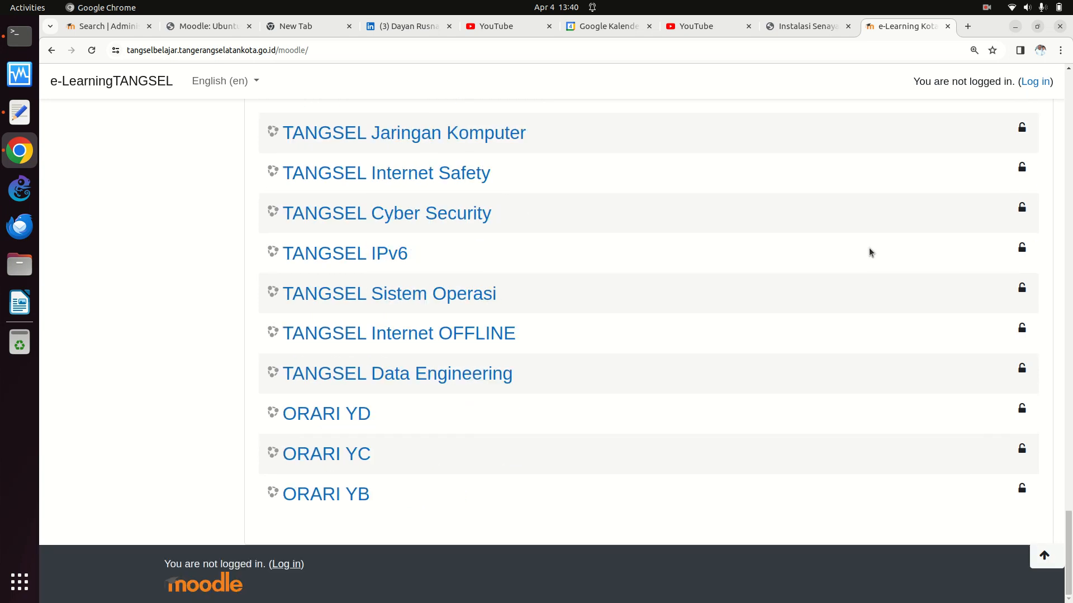
{"action": "scroll", "coordinate": [869, 247], "scroll_direction": "up", "scroll_amount": 20}
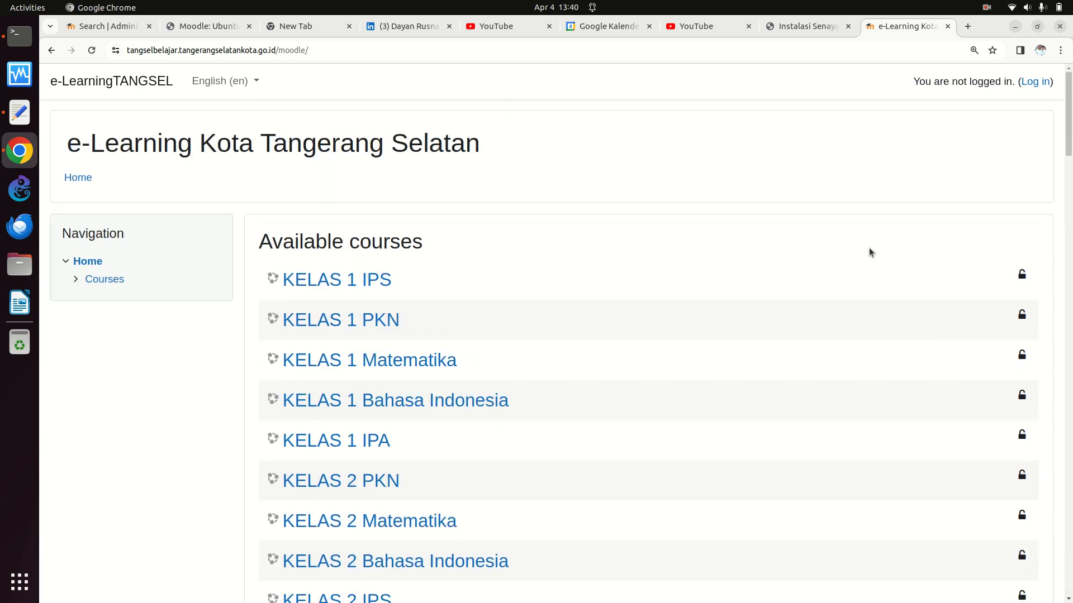
Create a course category named SD under Top on the local Moodle site and open the form for another category.
{"action": "left_click", "coordinate": [127, 32]}
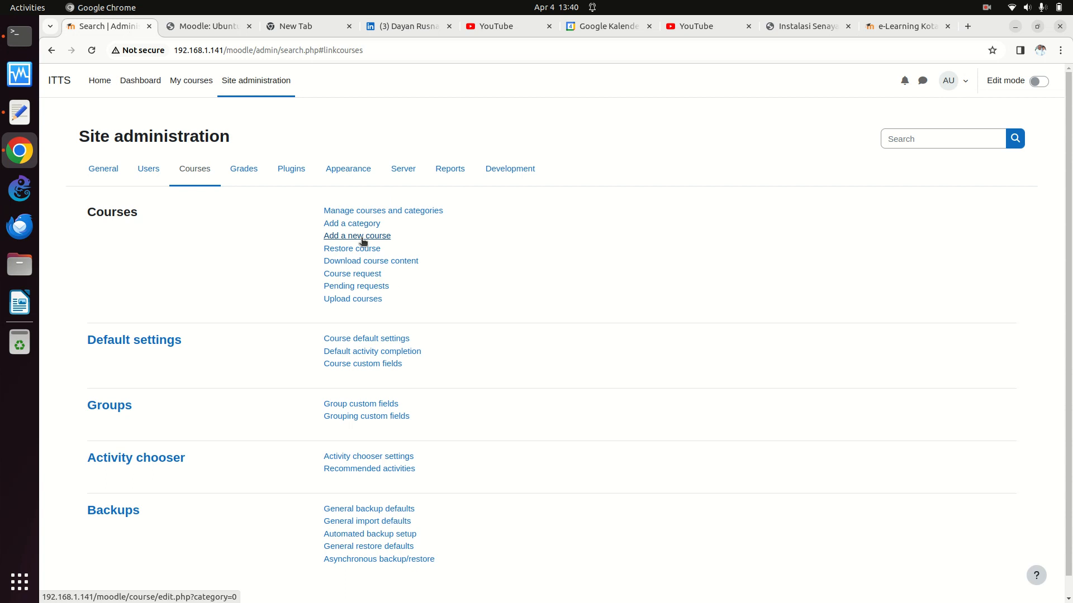
{"action": "left_click", "coordinate": [352, 223]}
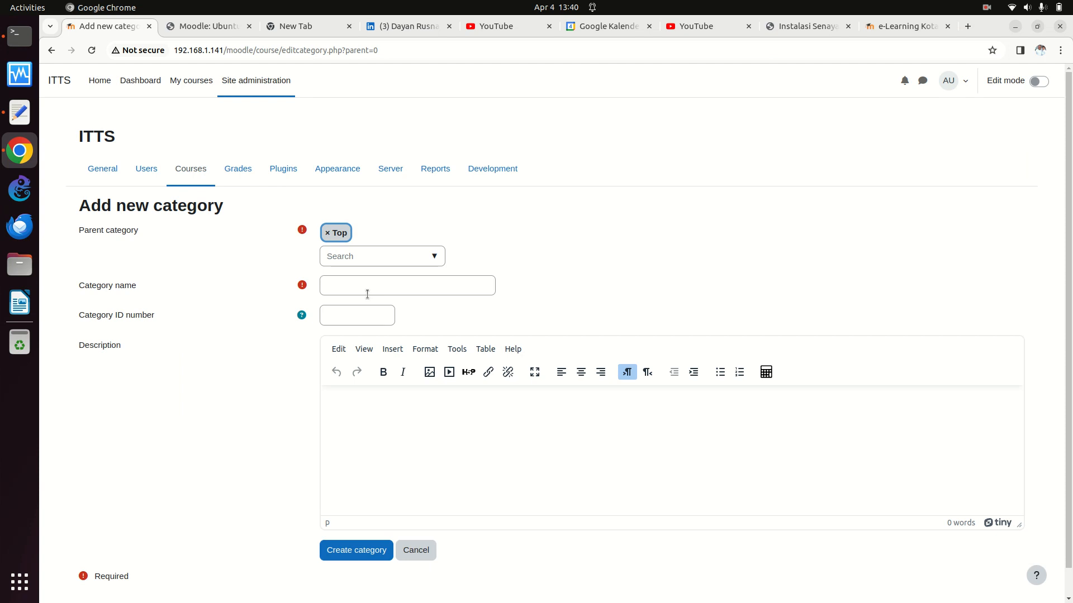
{"action": "left_click", "coordinate": [434, 259]}
{"action": "left_click", "coordinate": [469, 289]}
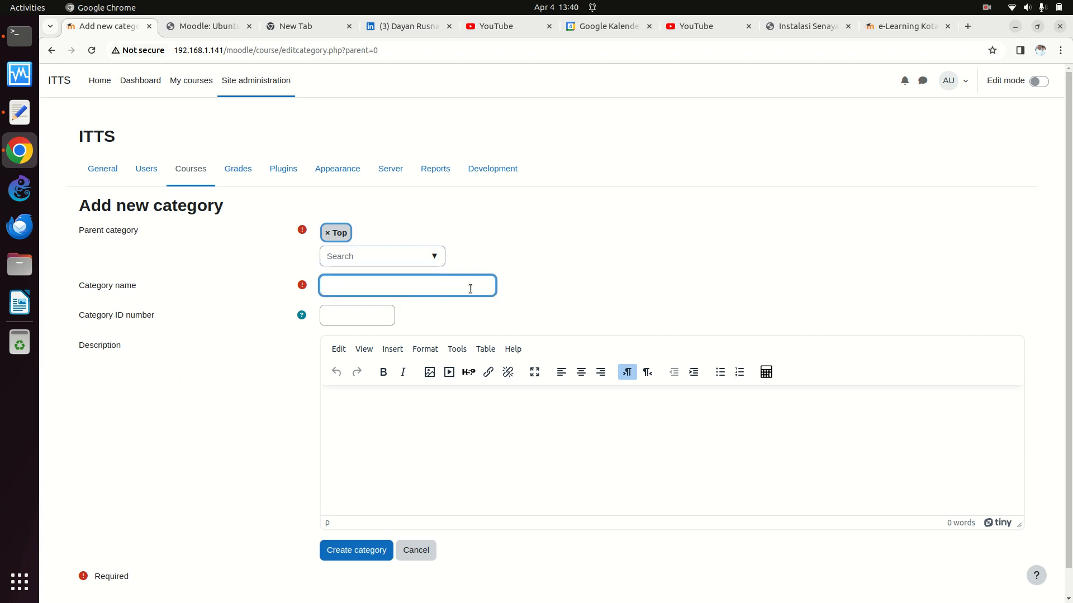
{"action": "type", "text": "SD"}
{"action": "left_click", "coordinate": [358, 553]}
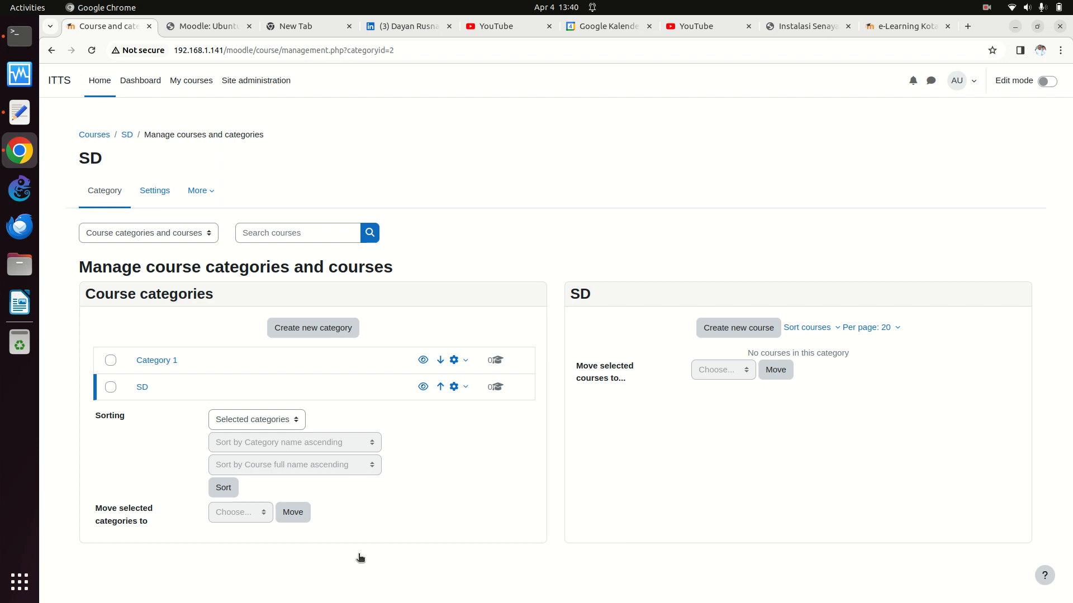
{"action": "left_click", "coordinate": [306, 329]}
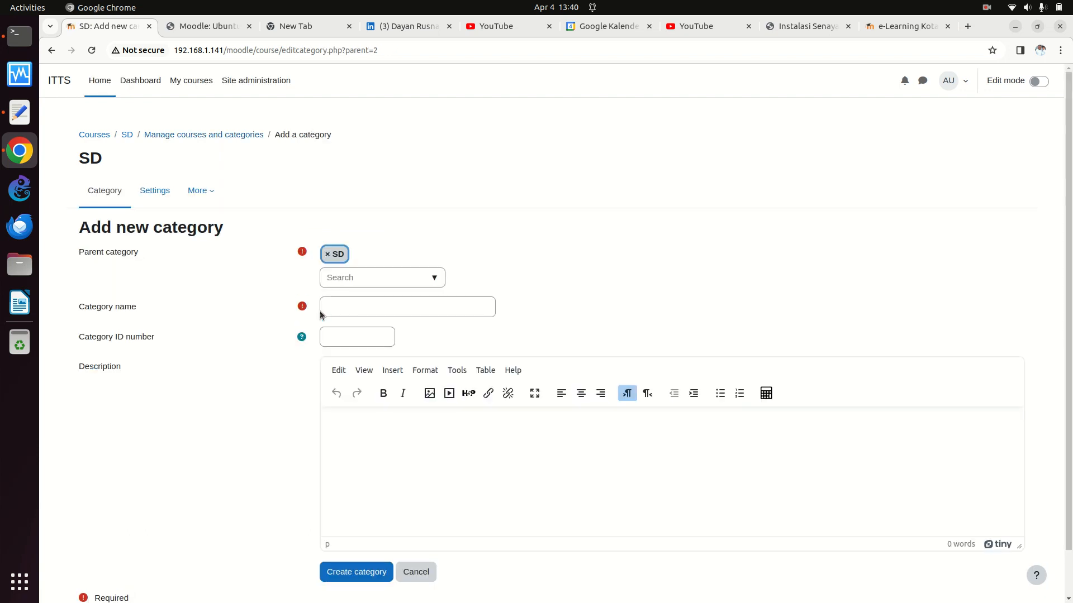
{"action": "left_click", "coordinate": [356, 303]}
{"action": "type", "text": "S"}
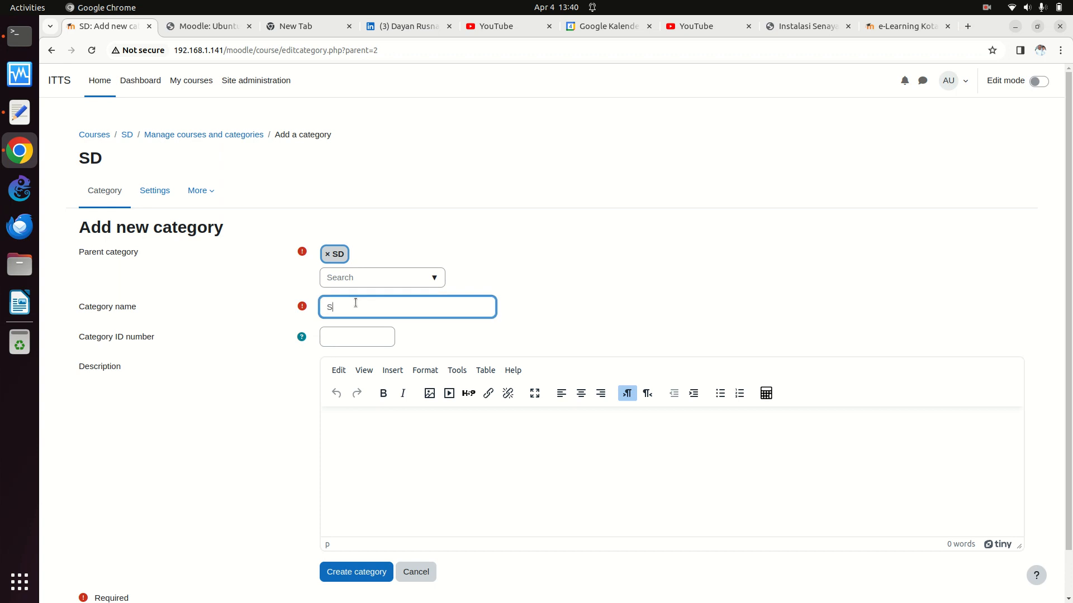
{"action": "type", "text": "MP"}
{"action": "key", "text": "BackSpace"}
{"action": "key", "text": "BackSpace"}
{"action": "key", "text": "BackSpace"}
Set the new category's parent to Top, name it SMP and create it.
{"action": "left_click", "coordinate": [447, 283]}
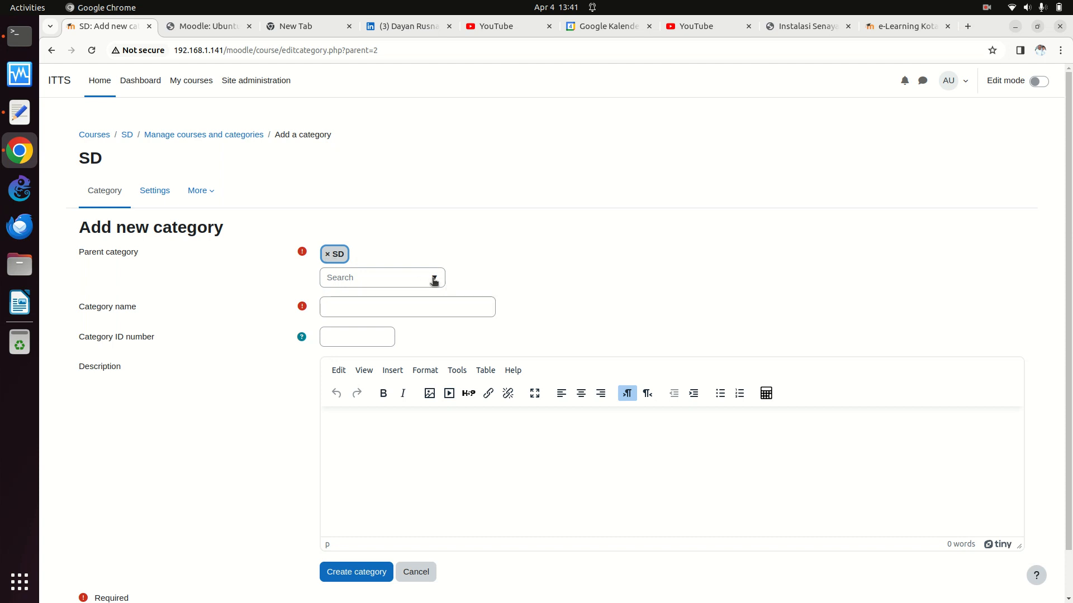
{"action": "left_click", "coordinate": [434, 279]}
{"action": "left_click", "coordinate": [352, 319]}
{"action": "left_click", "coordinate": [342, 303]}
{"action": "type", "text": "SMP"}
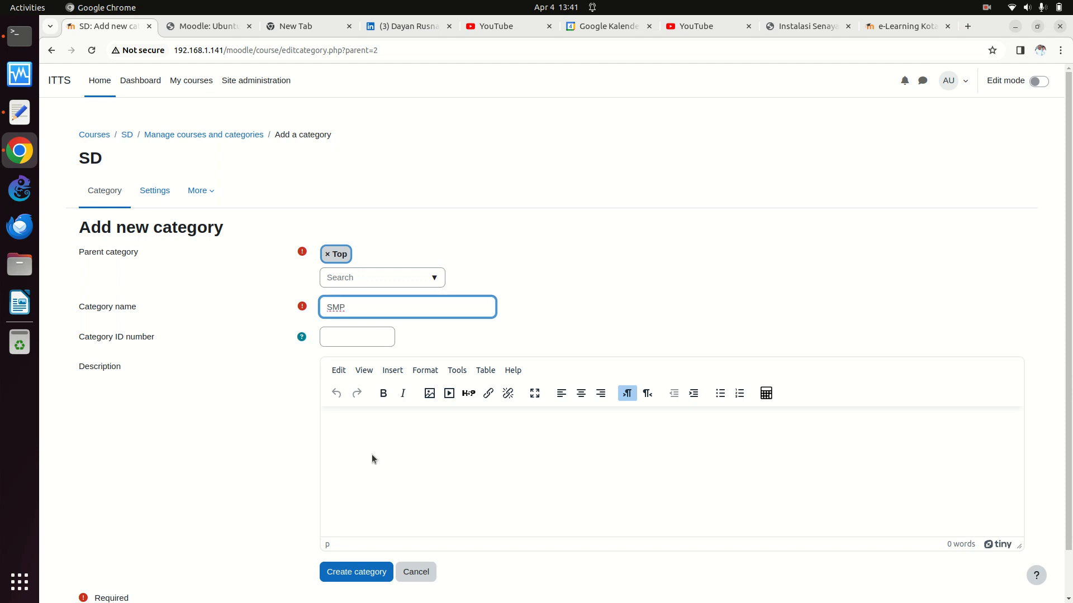
{"action": "left_click", "coordinate": [356, 572]}
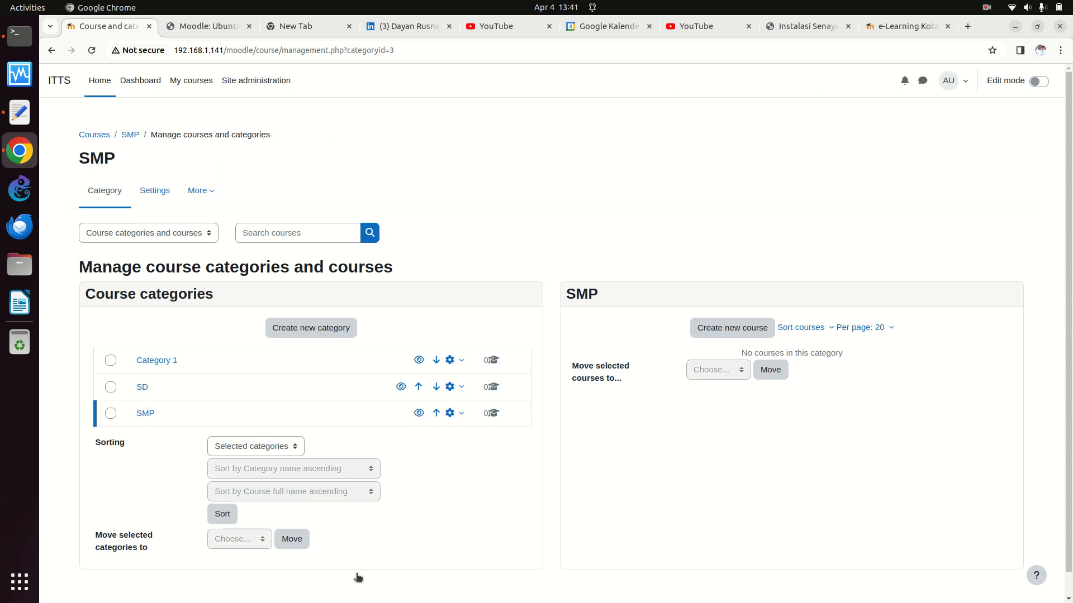
Create another course category named SMA with Top as its parent.
{"action": "left_click", "coordinate": [317, 329]}
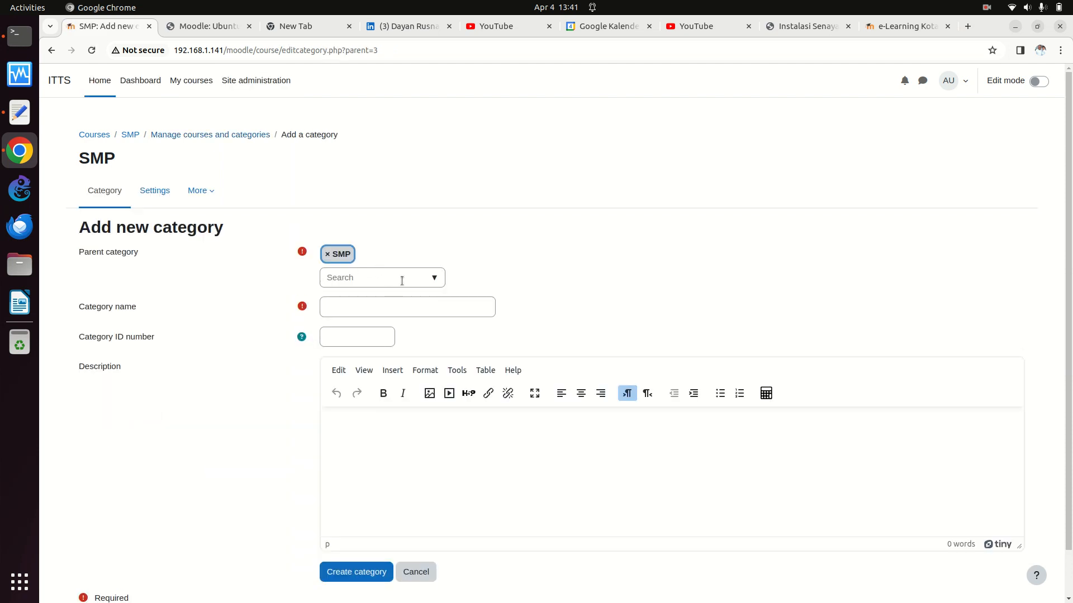
{"action": "left_click", "coordinate": [434, 287]}
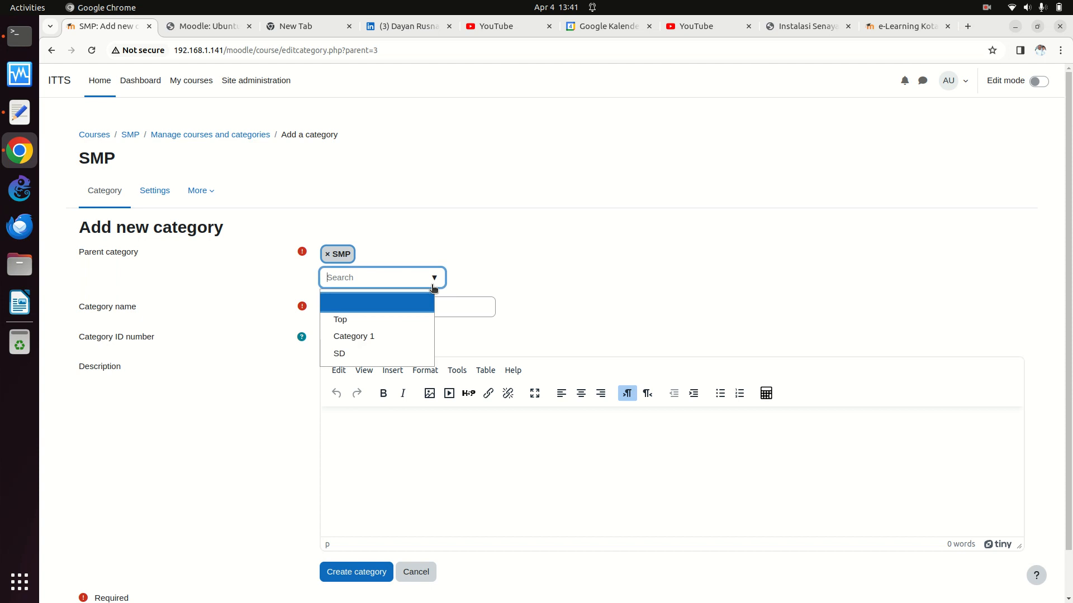
{"action": "left_click", "coordinate": [383, 321]}
{"action": "left_click", "coordinate": [342, 306]}
{"action": "type", "text": "SMA"}
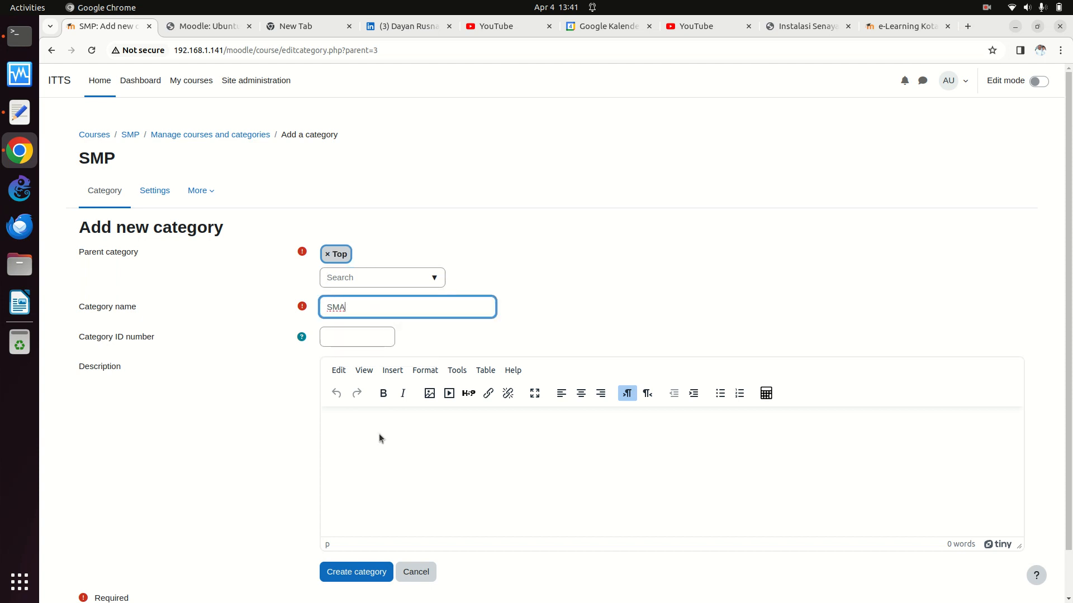
{"action": "left_click", "coordinate": [358, 570]}
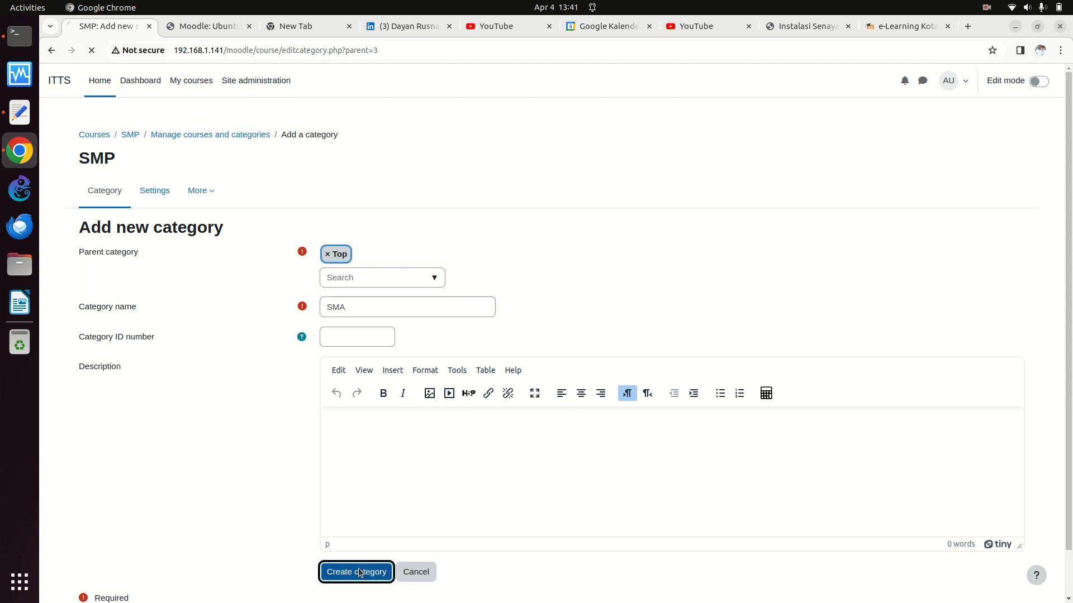
Create a course category named SMK with Top as its parent.
{"action": "left_click", "coordinate": [313, 333]}
{"action": "left_click", "coordinate": [356, 309]}
{"action": "type", "text": "SMK"}
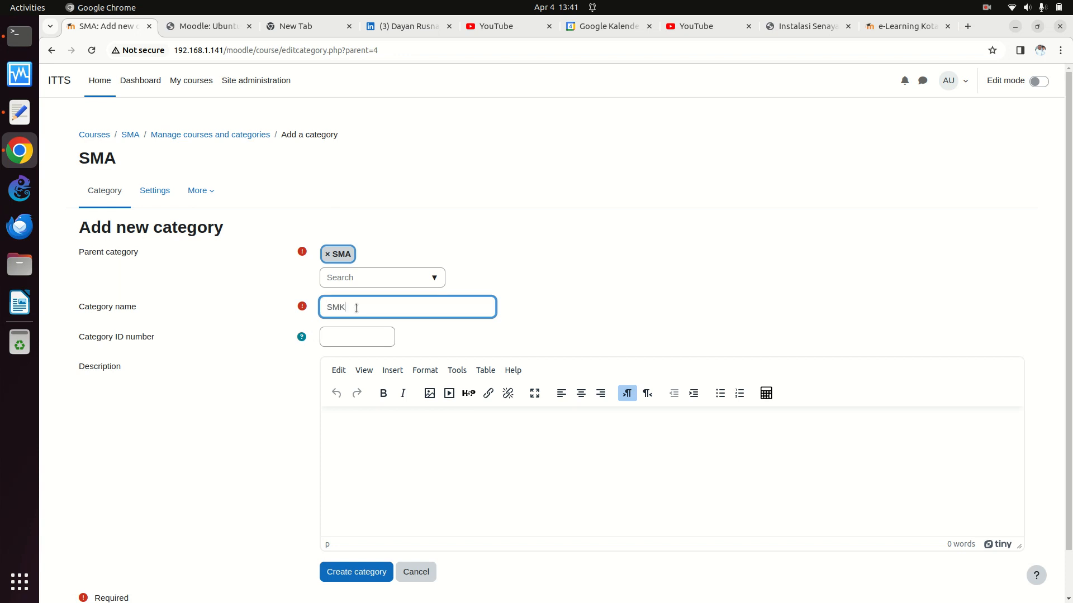
{"action": "left_click", "coordinate": [433, 278]}
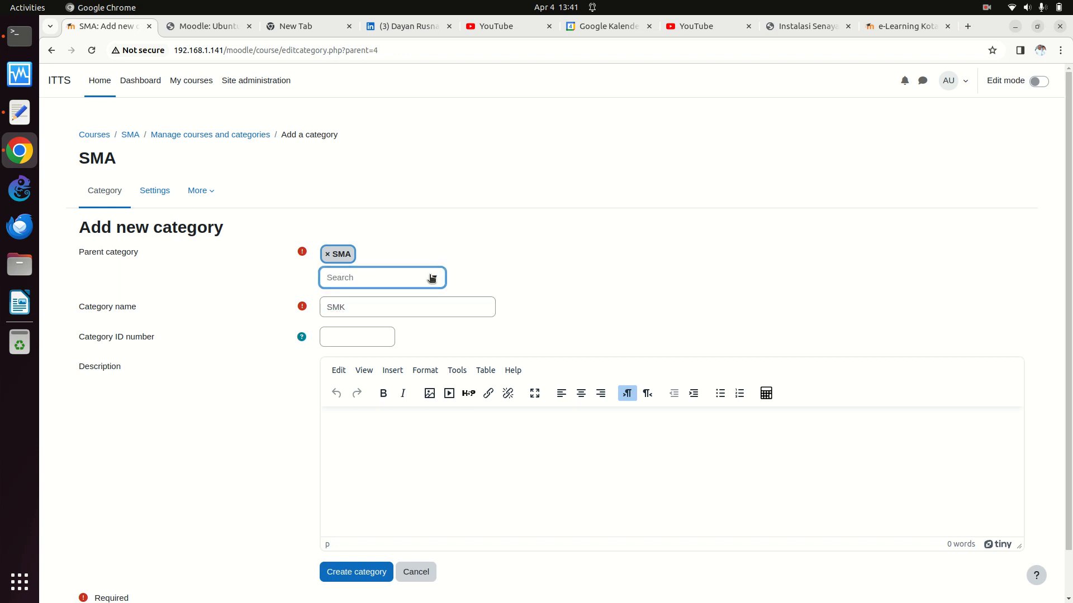
{"action": "left_click", "coordinate": [379, 324]}
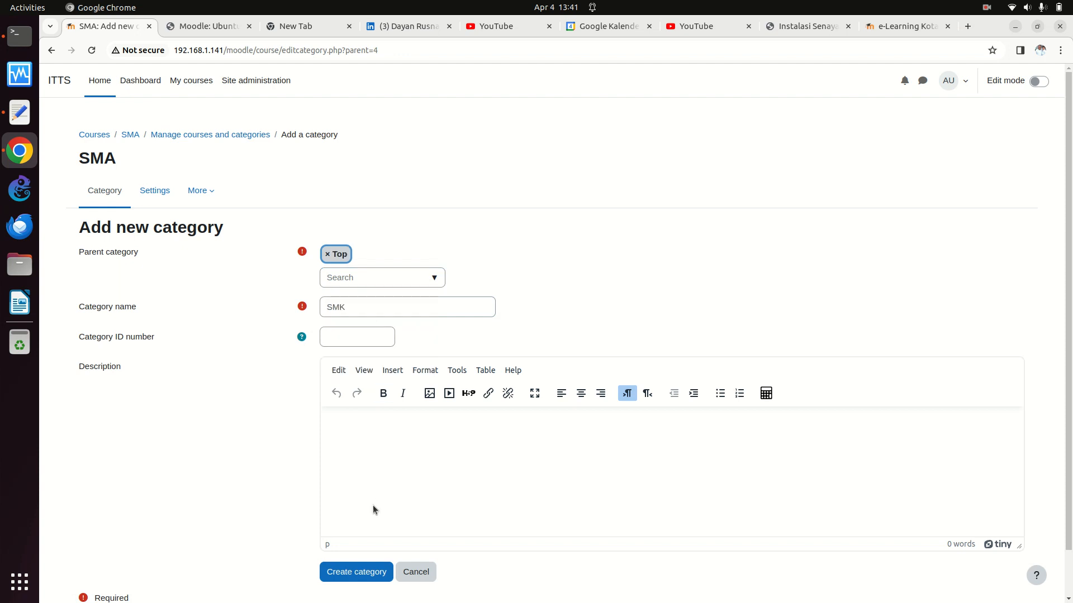
{"action": "left_click", "coordinate": [355, 573]}
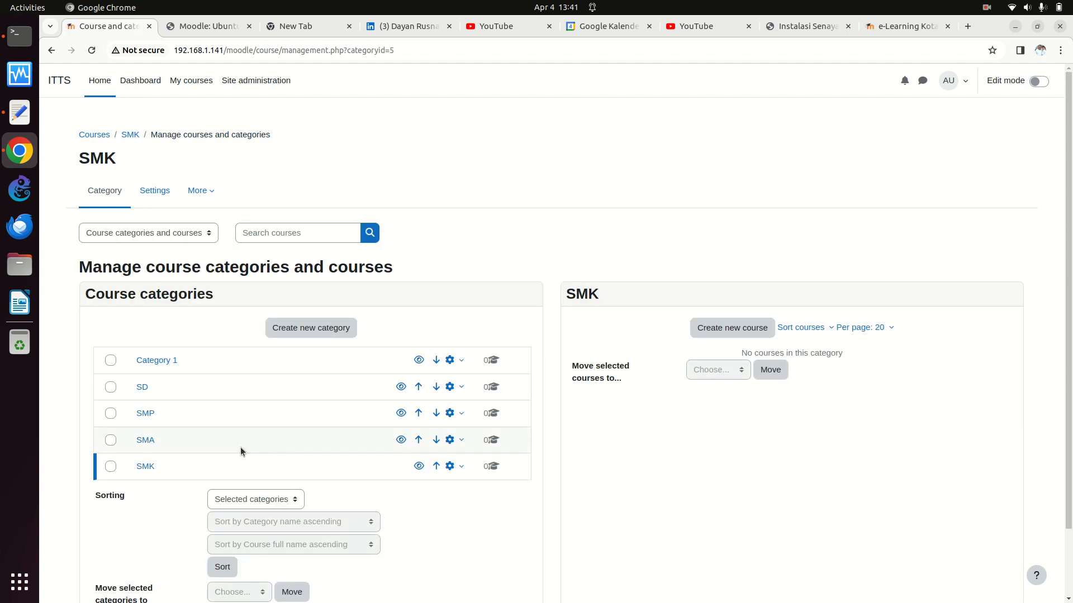
Start a new course in the SD category with full name Kelas 1 IPS and short name kelas1ips, checking the e-Learning Kota Tangerang Selatan course list for naming.
{"action": "left_click", "coordinate": [142, 390]}
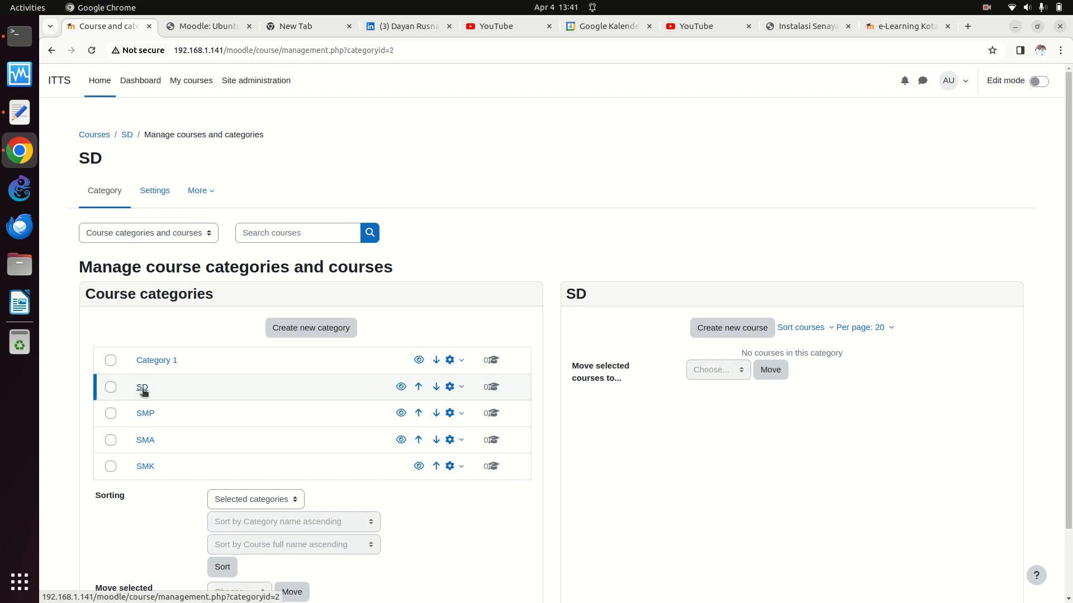
{"action": "left_click", "coordinate": [724, 330]}
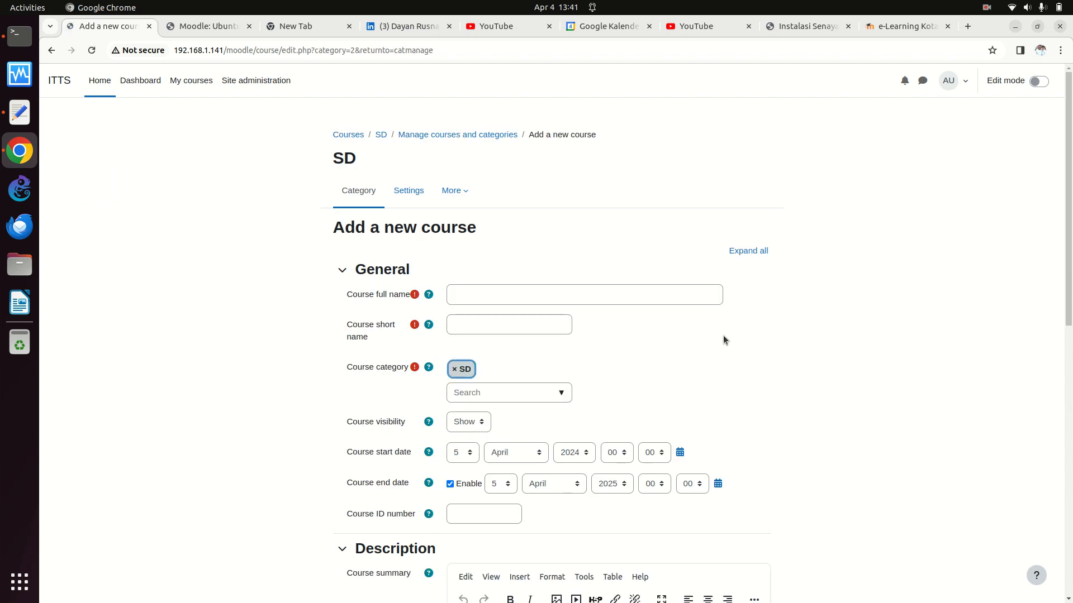
{"action": "left_click", "coordinate": [580, 298]}
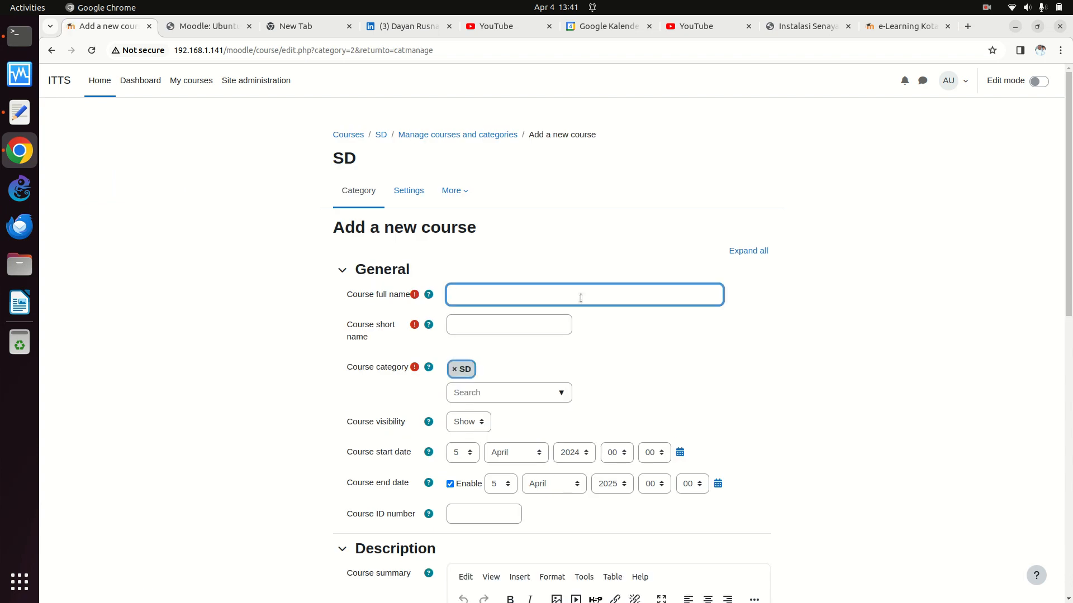
{"action": "type", "text": "Kelas 1"}
{"action": "left_click", "coordinate": [874, 34]}
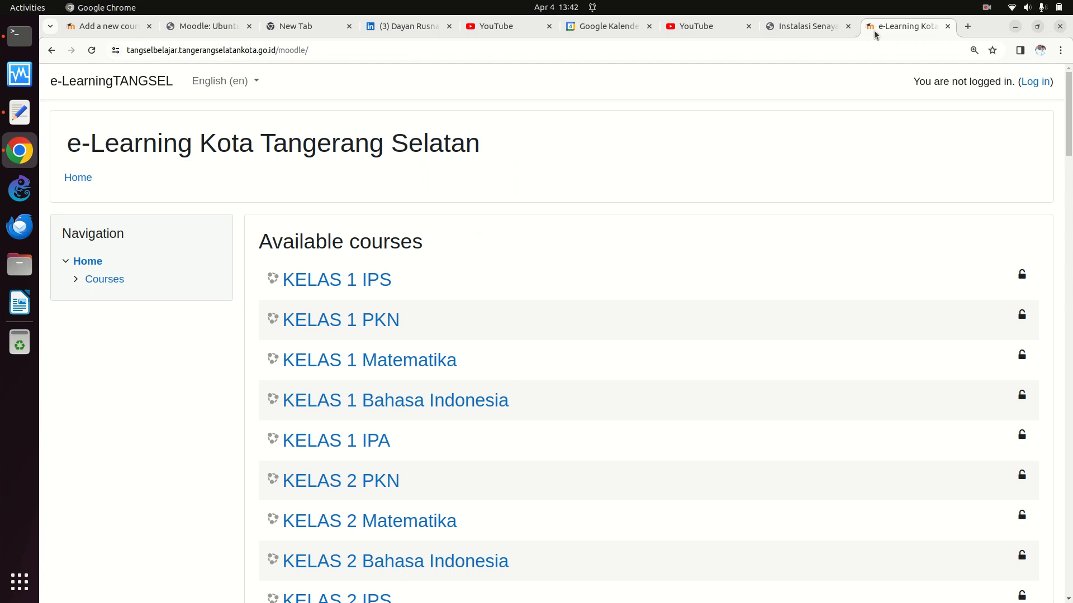
{"action": "left_click", "coordinate": [130, 30]}
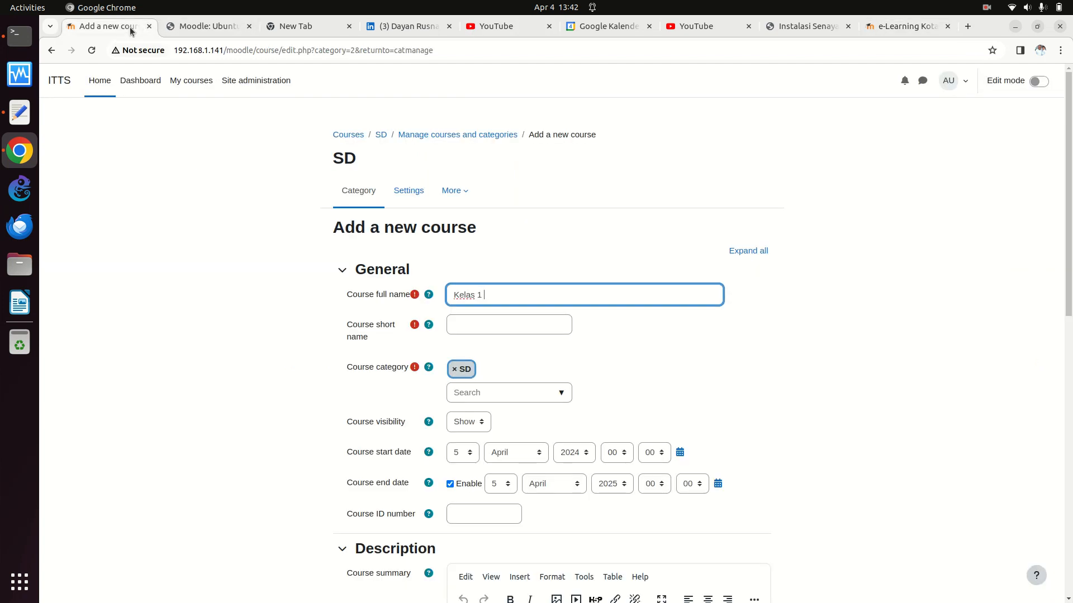
{"action": "type", "text": "PS"}
{"action": "left_click", "coordinate": [499, 323]}
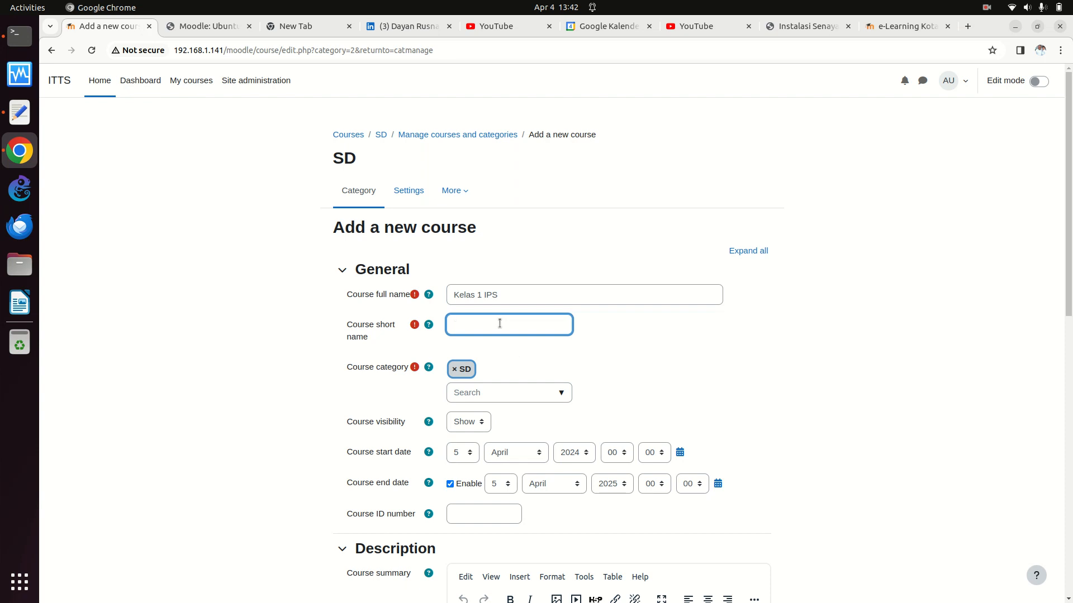
{"action": "type", "text": "kelas1ips"}
Change the course start day to 4 and set it back to 5.
{"action": "scroll", "coordinate": [569, 426], "scroll_direction": "down", "scroll_amount": 10}
{"action": "scroll", "coordinate": [569, 427], "scroll_direction": "up", "scroll_amount": 10}
{"action": "left_click", "coordinate": [568, 396]}
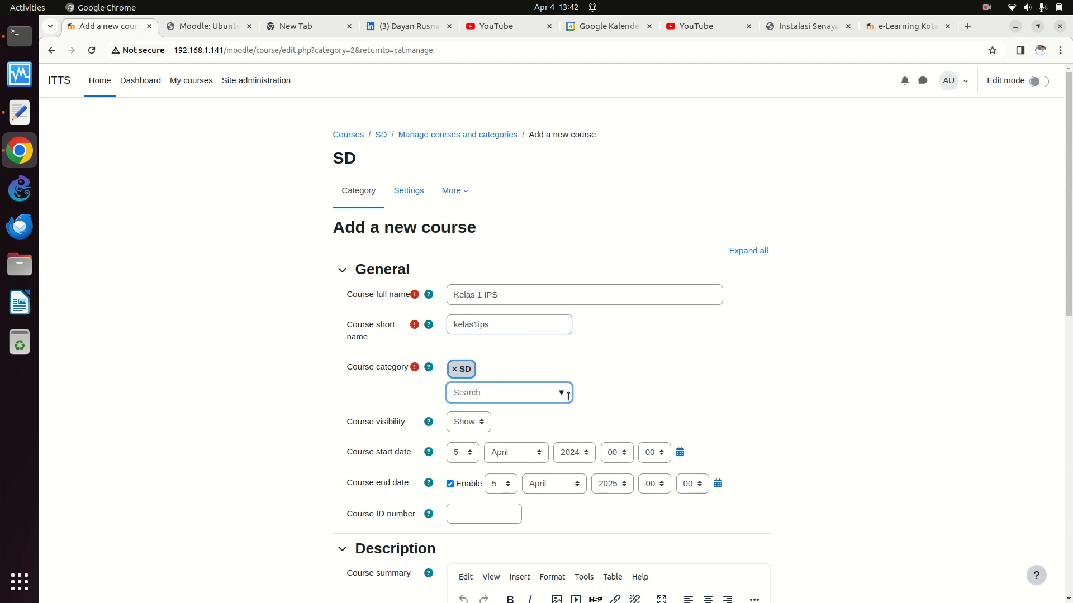
{"action": "left_click", "coordinate": [472, 455]}
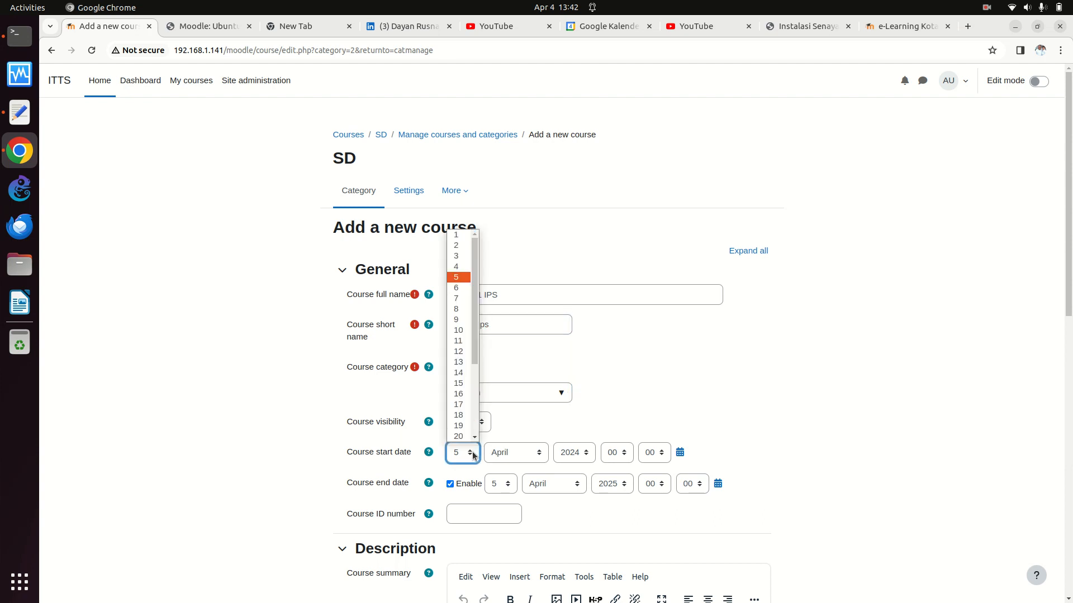
{"action": "left_click", "coordinate": [457, 267]}
{"action": "left_click", "coordinate": [471, 455]}
{"action": "left_click", "coordinate": [456, 277]}
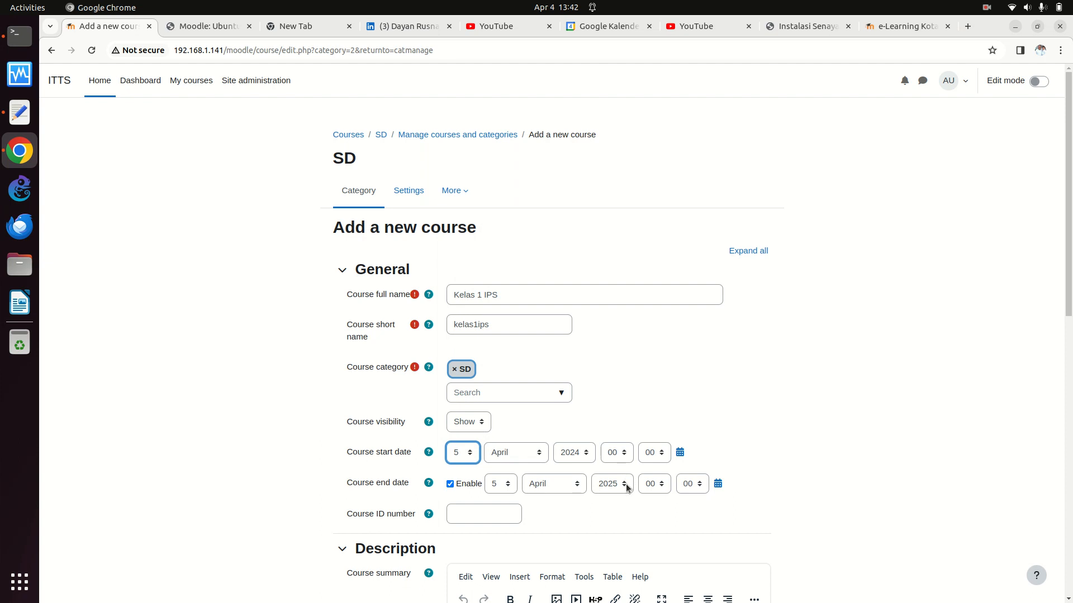
Review the rest of the new course form, save and display the course, and skip the guided tour.
{"action": "scroll", "coordinate": [627, 488], "scroll_direction": "down", "scroll_amount": 9}
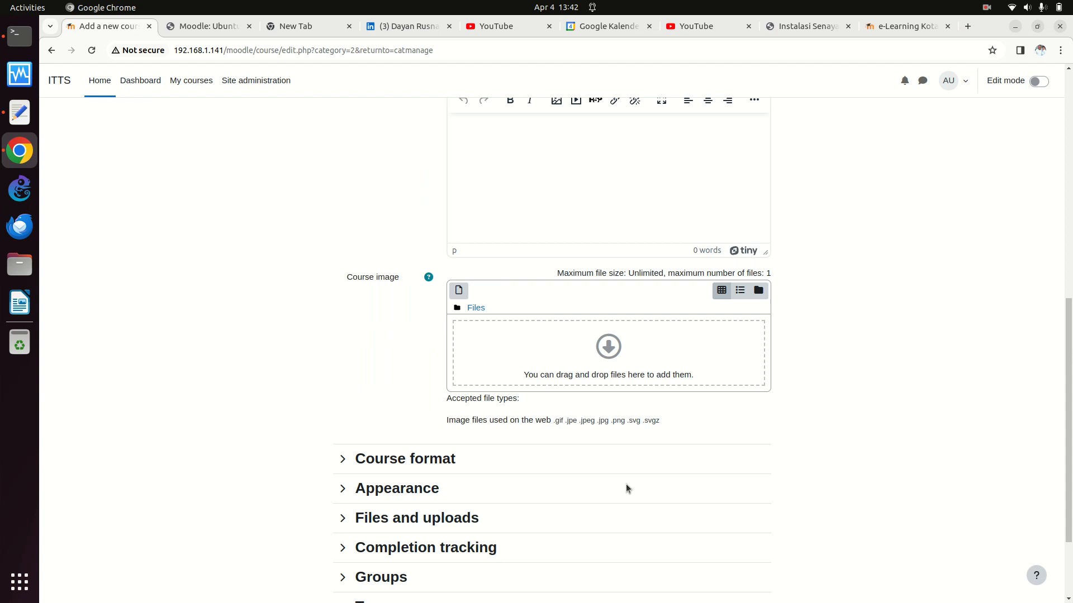
{"action": "scroll", "coordinate": [625, 487], "scroll_direction": "down", "scroll_amount": 2}
{"action": "scroll", "coordinate": [626, 488], "scroll_direction": "up", "scroll_amount": 11}
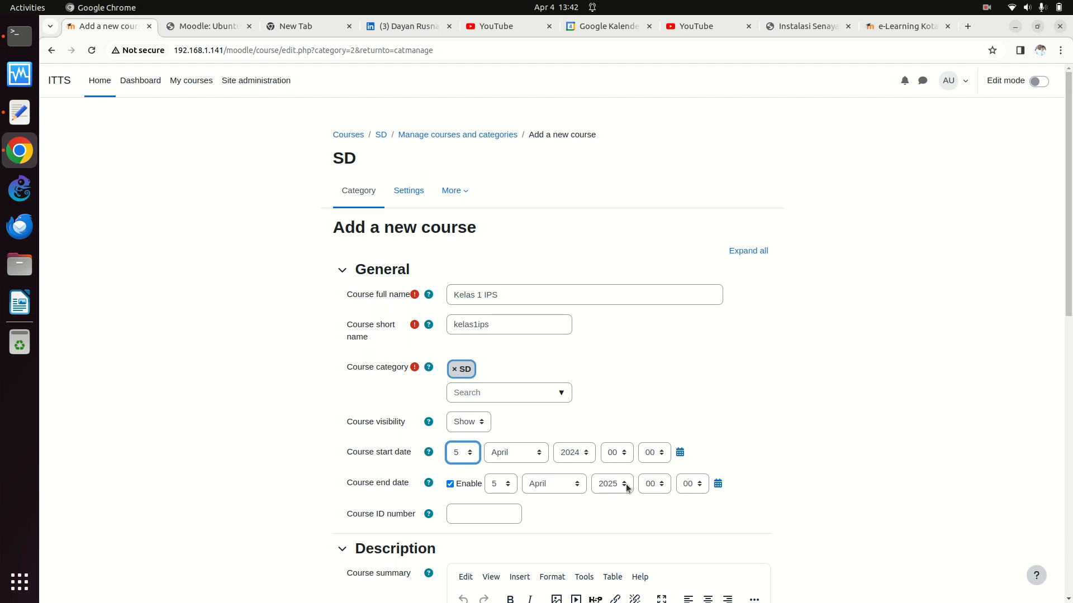
{"action": "scroll", "coordinate": [625, 485], "scroll_direction": "down", "scroll_amount": 5}
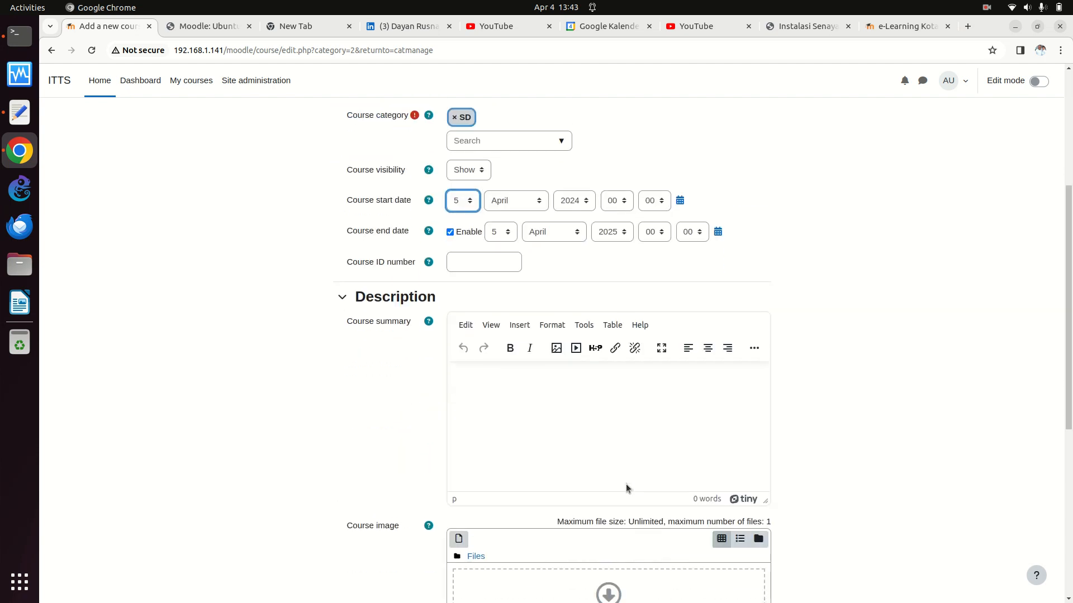
{"action": "scroll", "coordinate": [625, 487], "scroll_direction": "down", "scroll_amount": 6}
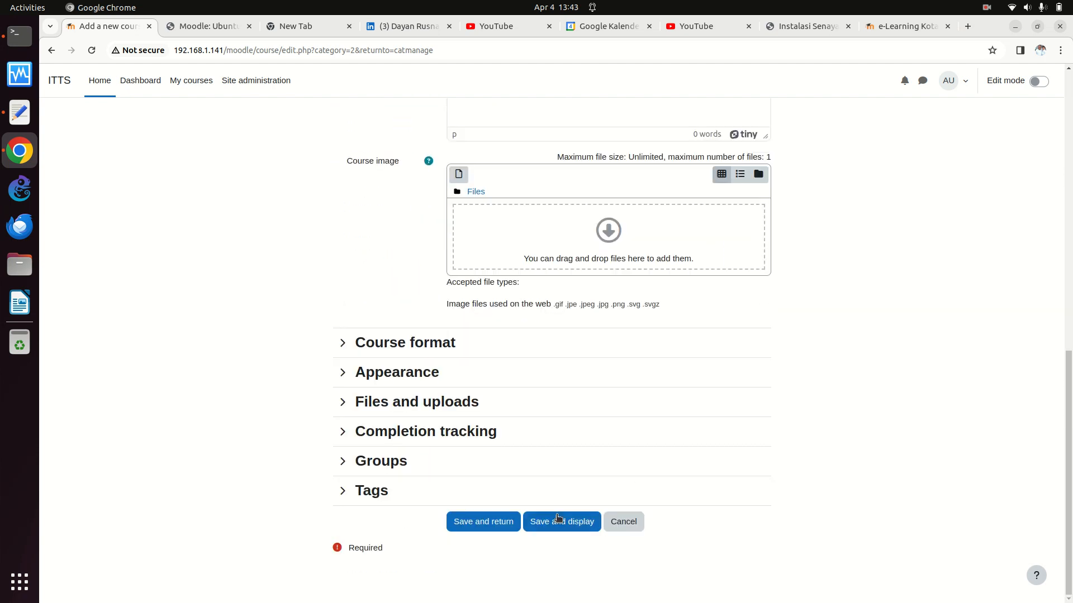
{"action": "left_click", "coordinate": [564, 525]}
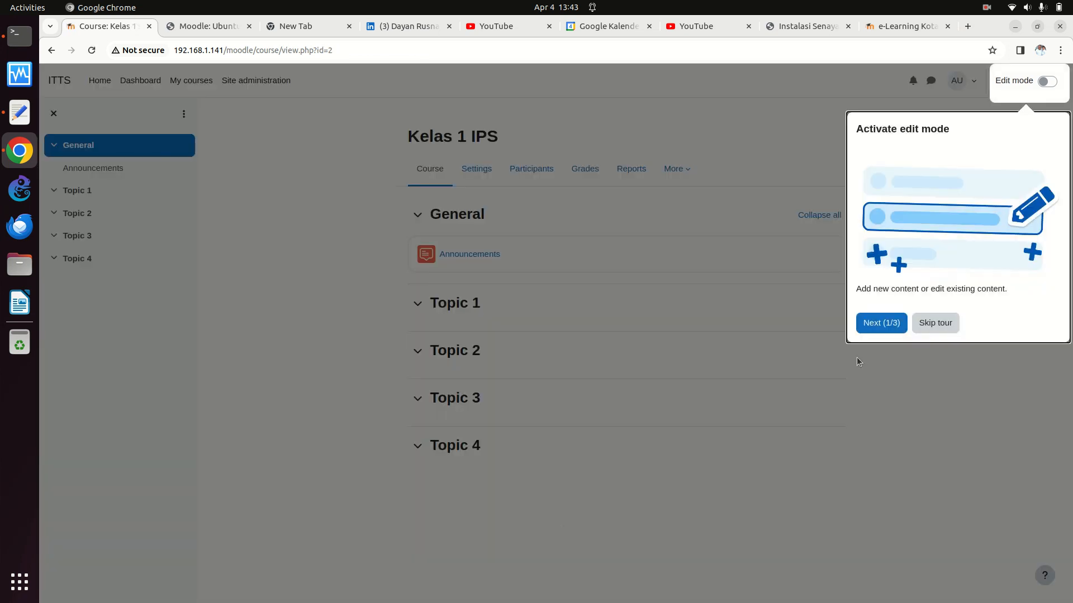
{"action": "left_click", "coordinate": [947, 331]}
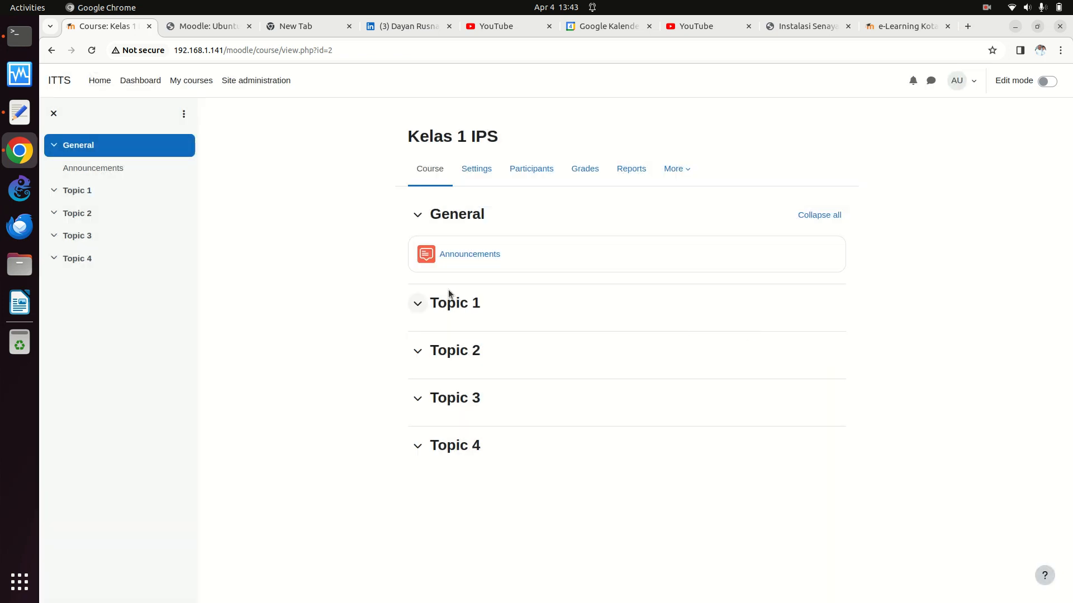
Collapse the Topic 1 section on the Kelas 1 IPS course page.
{"action": "left_click", "coordinate": [417, 304]}
{"action": "left_click", "coordinate": [417, 307]}
{"action": "left_click", "coordinate": [475, 308]}
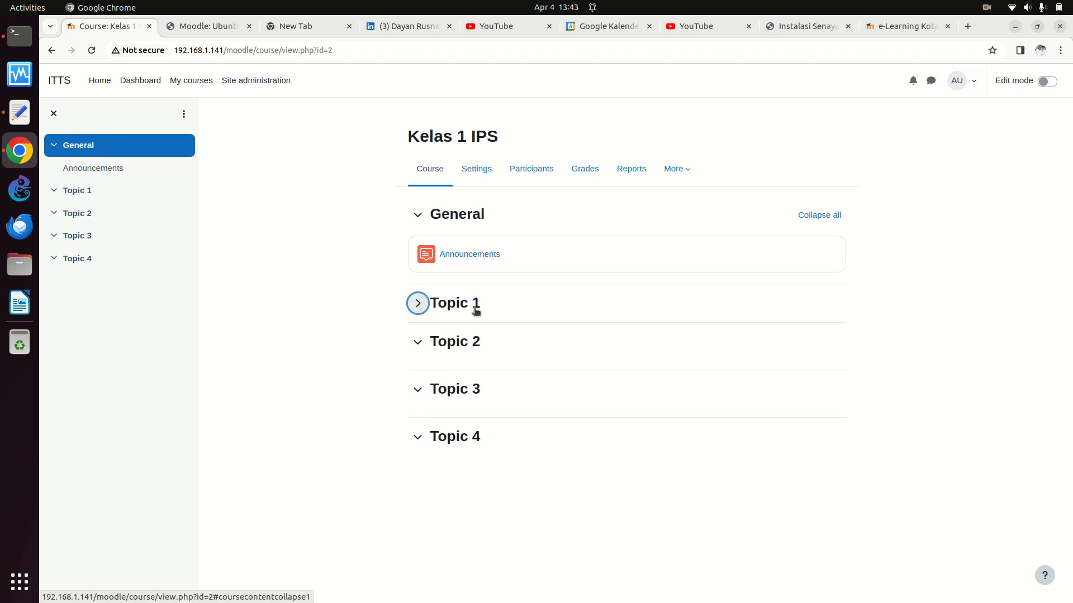
Examine the Kelas 1 IPS course settings, including the course format options, and return to the course page.
{"action": "left_click", "coordinate": [478, 171]}
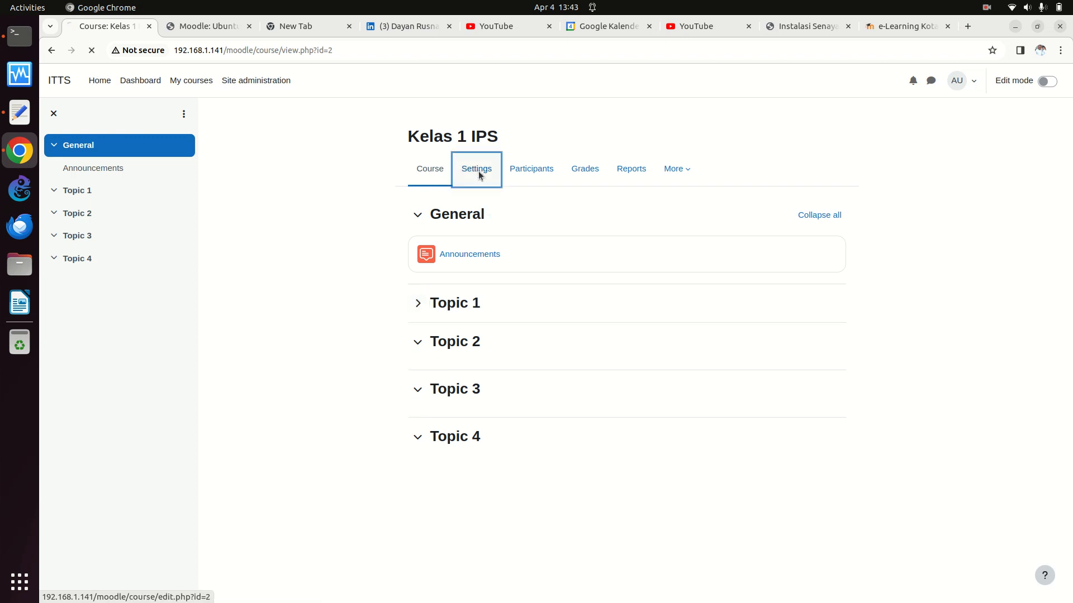
{"action": "scroll", "coordinate": [644, 348], "scroll_direction": "down", "scroll_amount": 10}
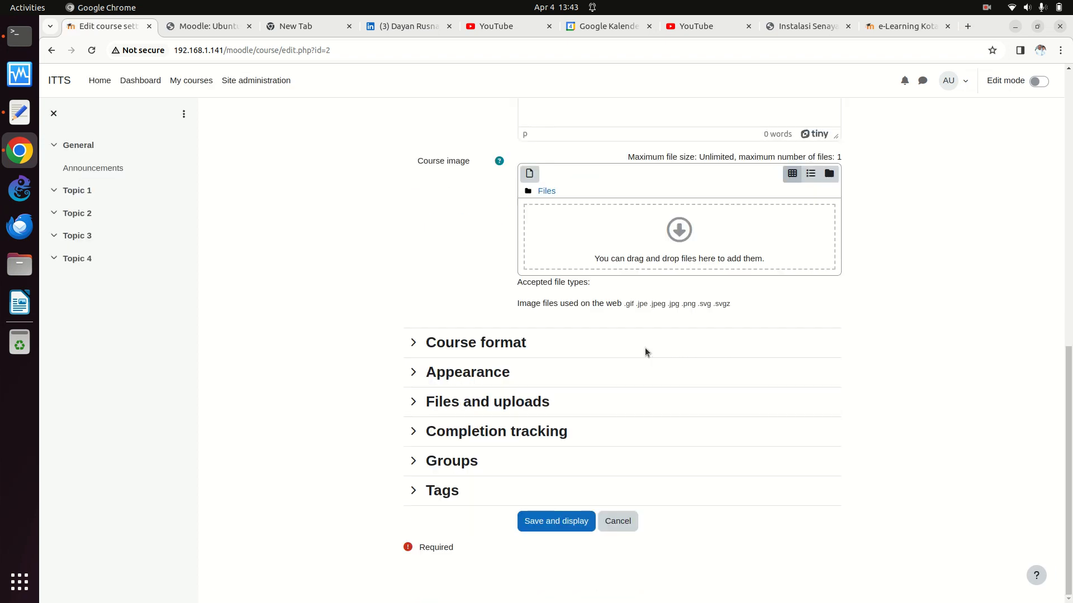
{"action": "left_click", "coordinate": [412, 342]}
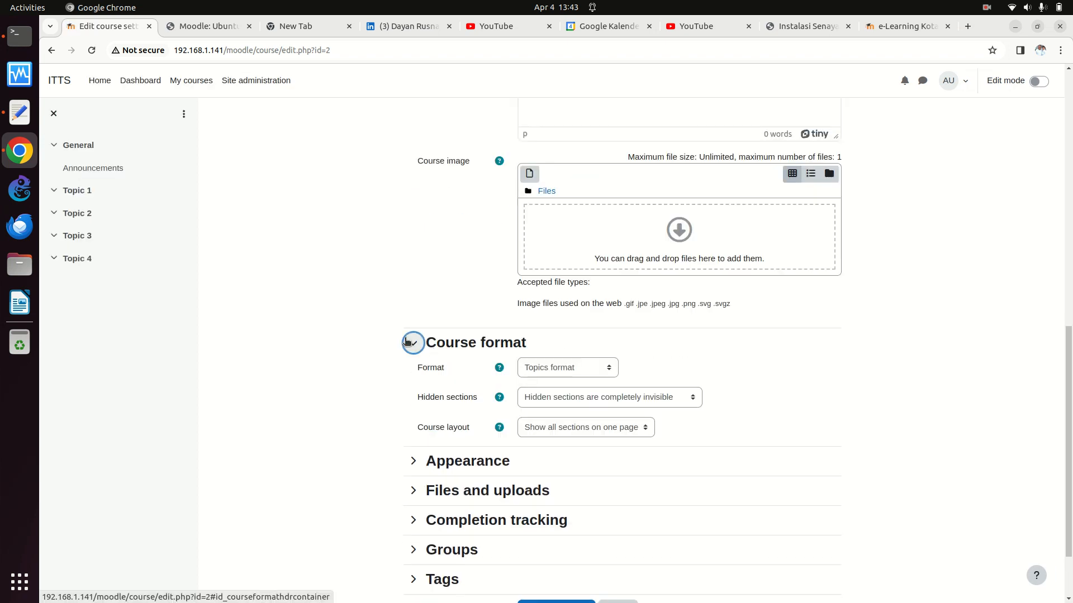
{"action": "left_click", "coordinate": [612, 370]}
{"action": "left_click", "coordinate": [612, 369]}
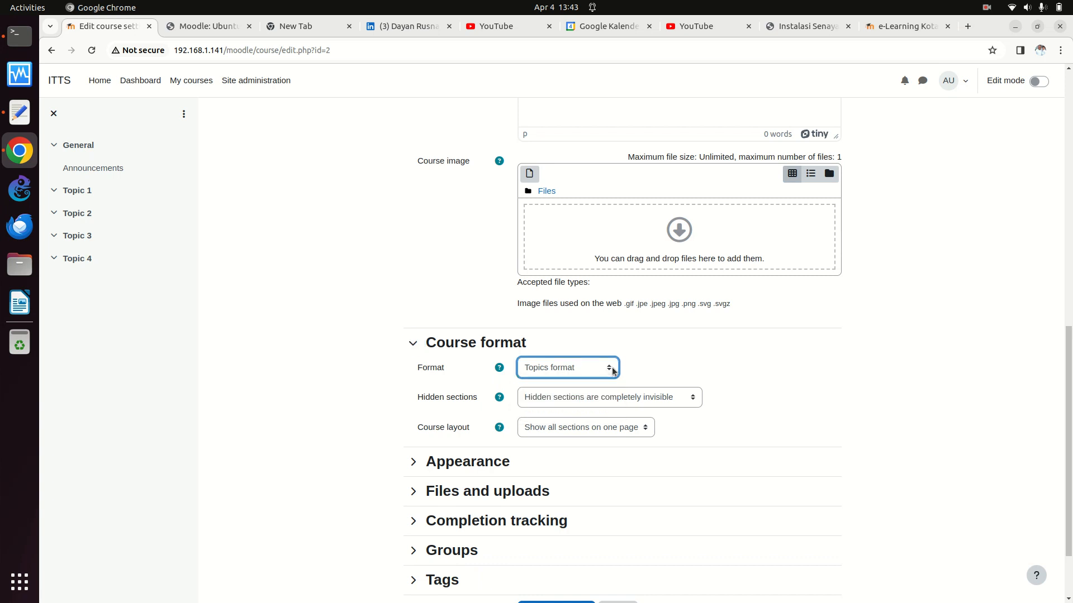
{"action": "scroll", "coordinate": [594, 454], "scroll_direction": "up", "scroll_amount": 5}
{"action": "scroll", "coordinate": [604, 455], "scroll_direction": "down", "scroll_amount": 7}
{"action": "scroll", "coordinate": [604, 455], "scroll_direction": "up", "scroll_amount": 10}
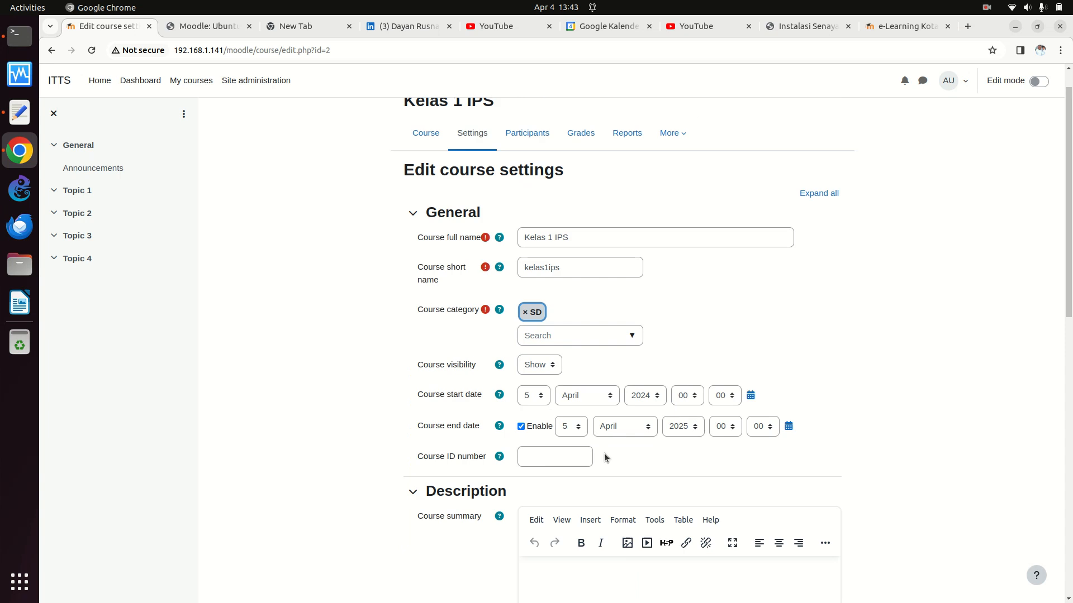
{"action": "left_click", "coordinate": [422, 136]}
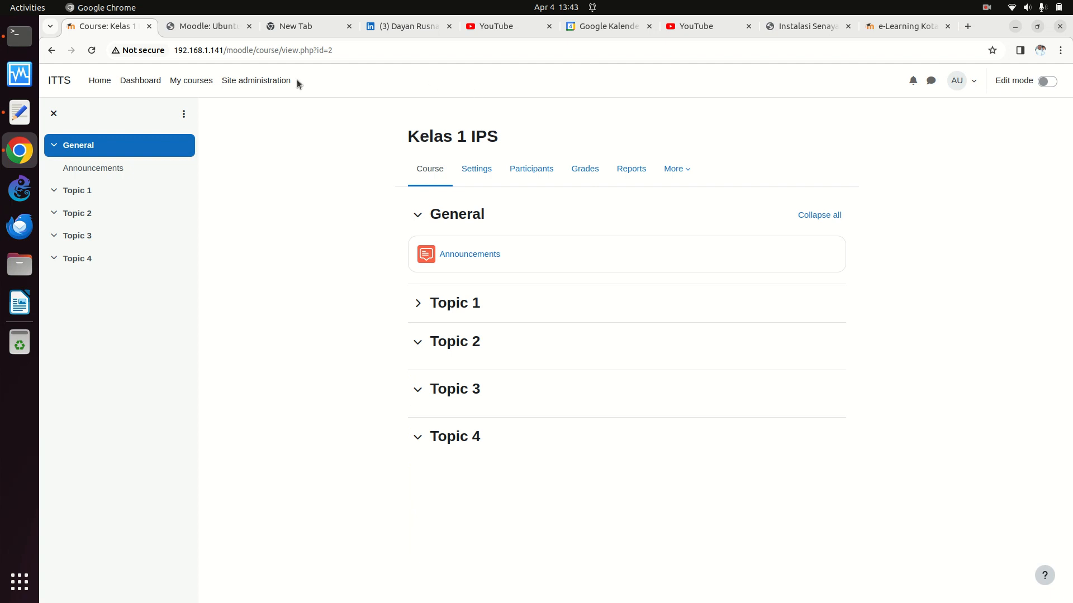
Look through the Users, Courses and General sections of Site administration, viewing the new category form on the way.
{"action": "left_click", "coordinate": [270, 81]}
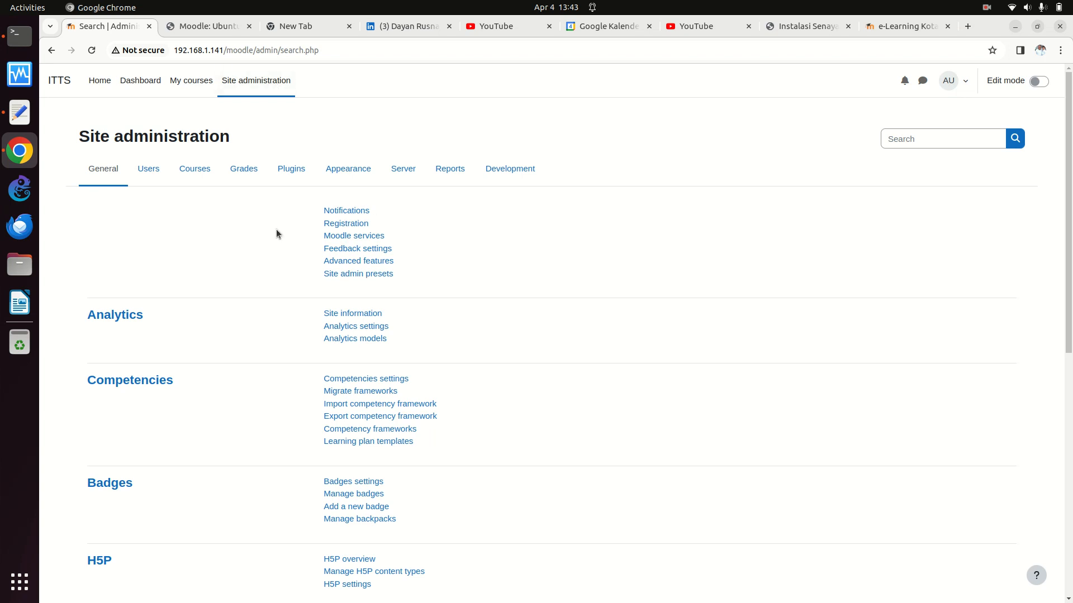
{"action": "left_click", "coordinate": [157, 174]}
{"action": "left_click", "coordinate": [203, 169]}
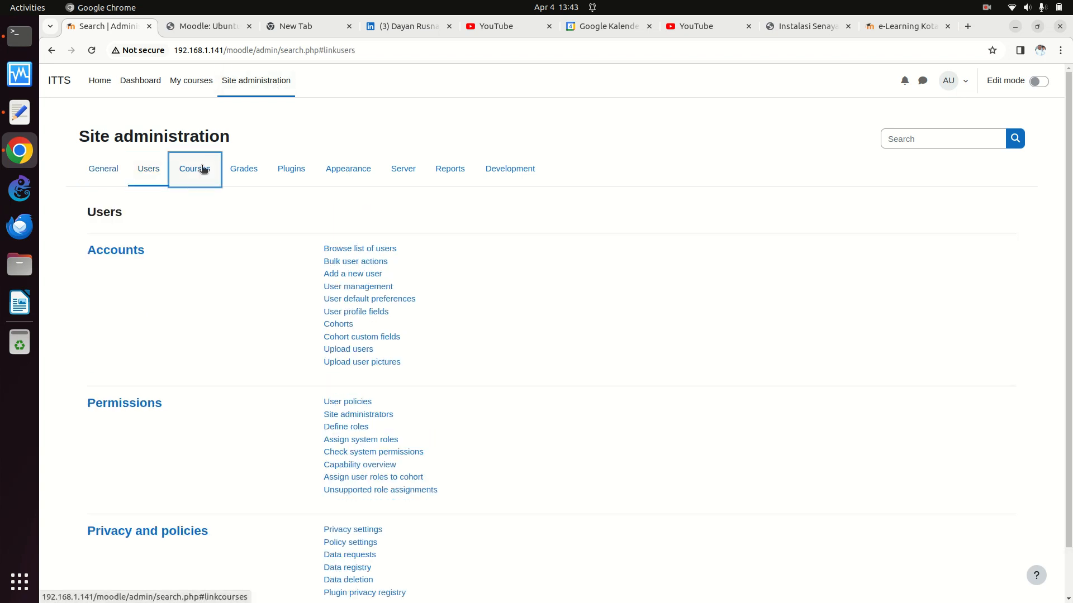
{"action": "left_click", "coordinate": [347, 226]}
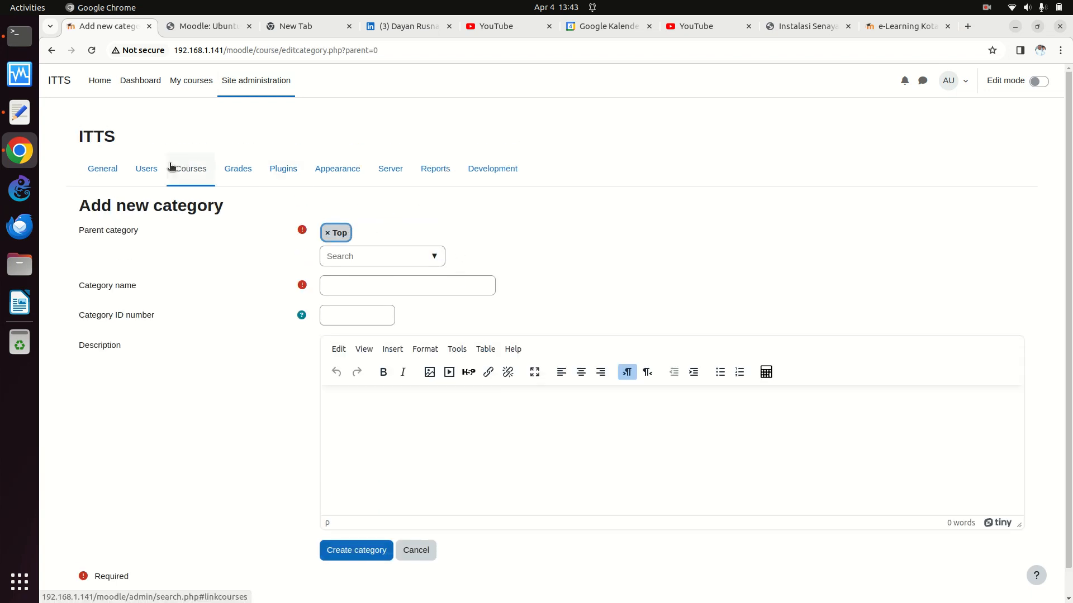
{"action": "left_click", "coordinate": [106, 174]}
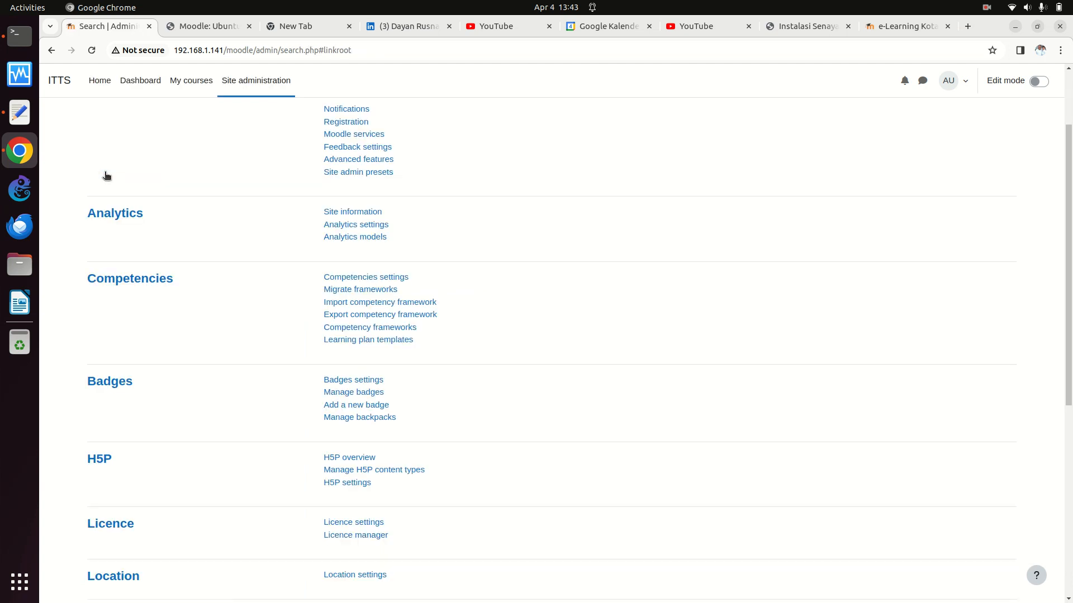
{"action": "scroll", "coordinate": [250, 193], "scroll_direction": "up", "scroll_amount": 3}
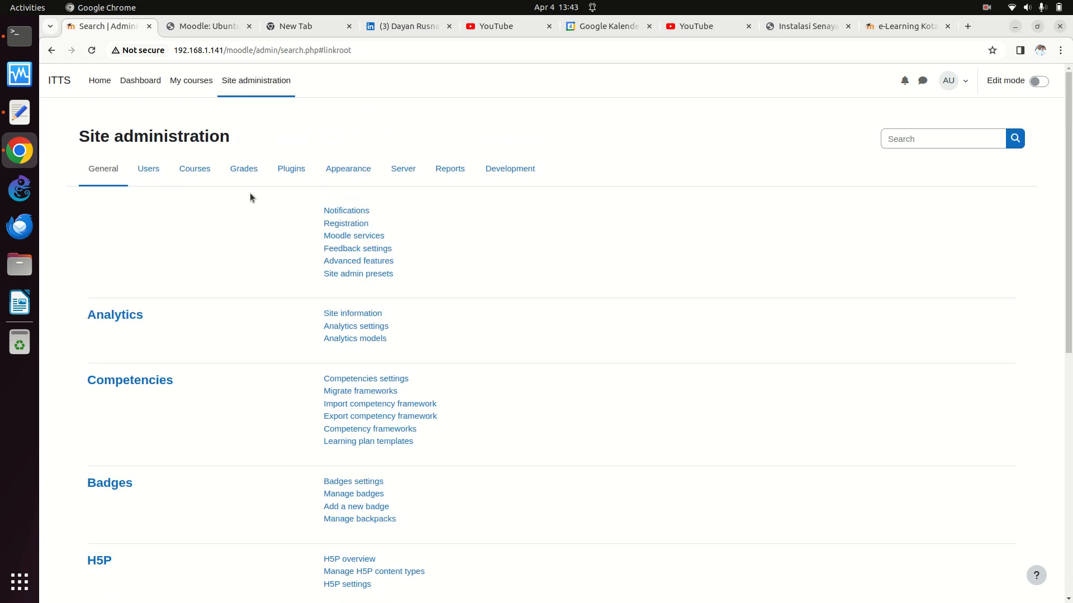
Look through the Courses section of Site administration and the My courses, Home and Dashboard pages, dismissing the guided tour.
{"action": "left_click", "coordinate": [200, 178]}
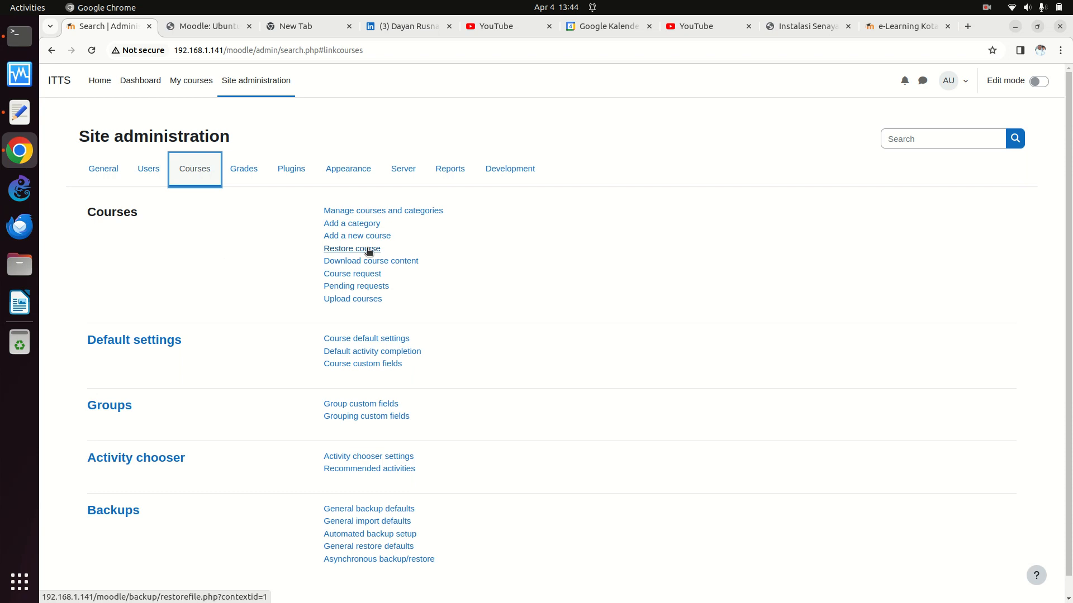
{"action": "left_click", "coordinate": [188, 91]}
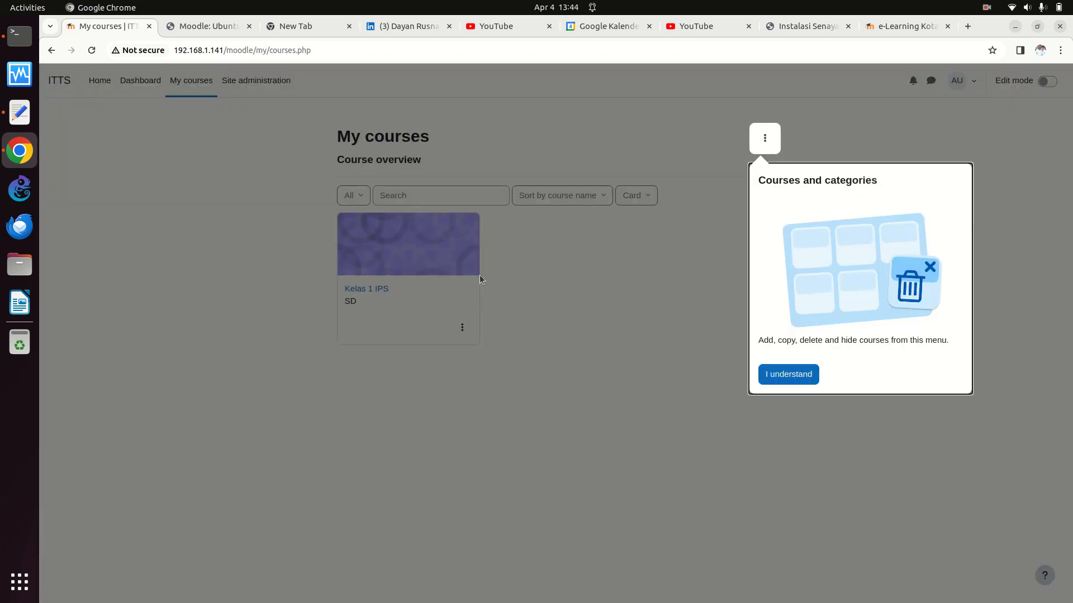
{"action": "left_click", "coordinate": [575, 322]}
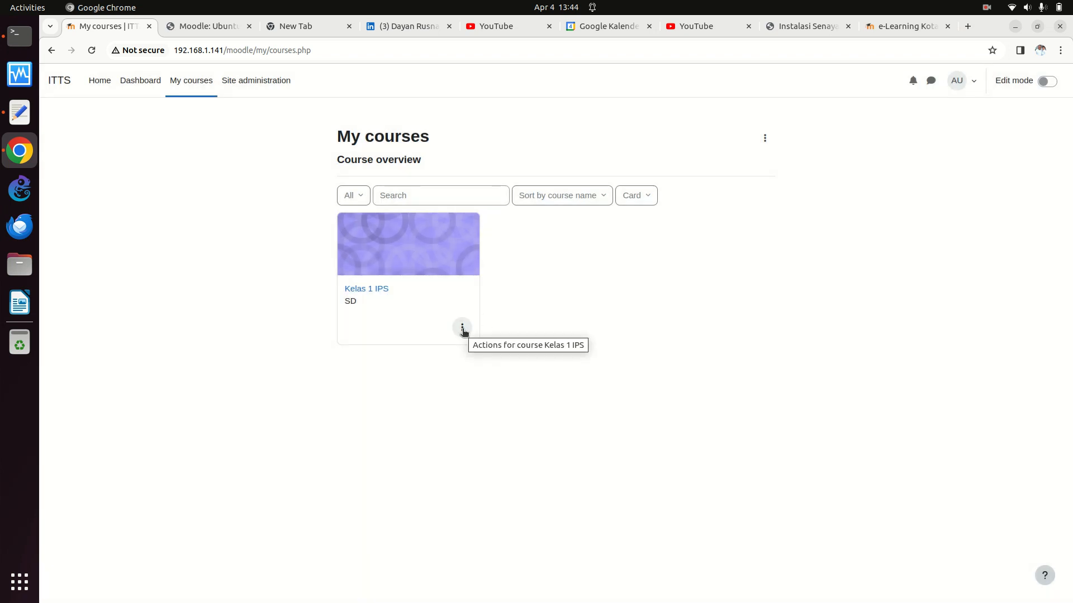
{"action": "left_click", "coordinate": [94, 82]}
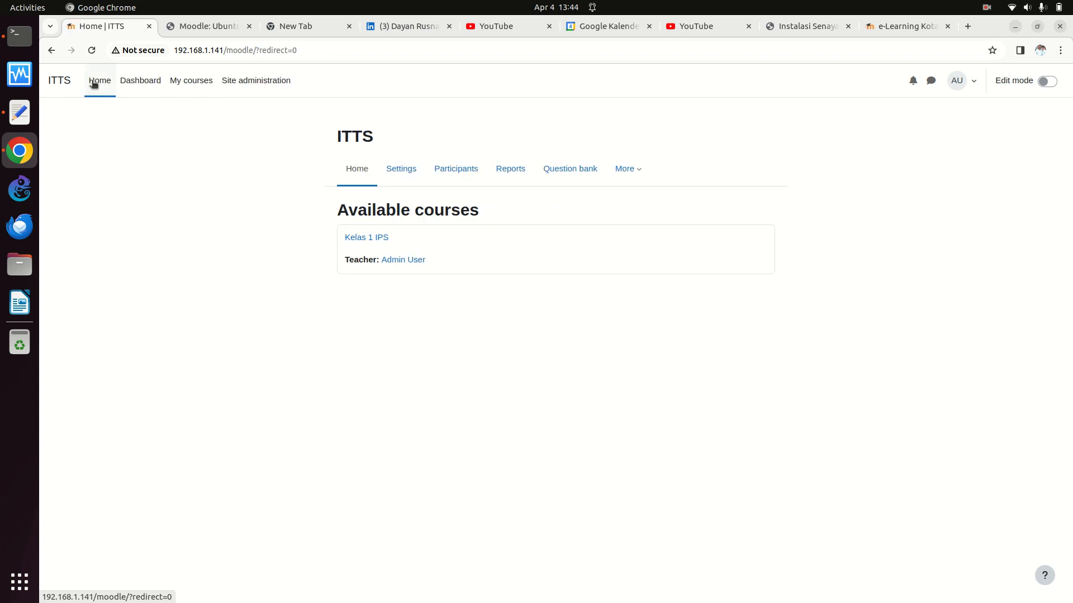
{"action": "left_click", "coordinate": [145, 87]}
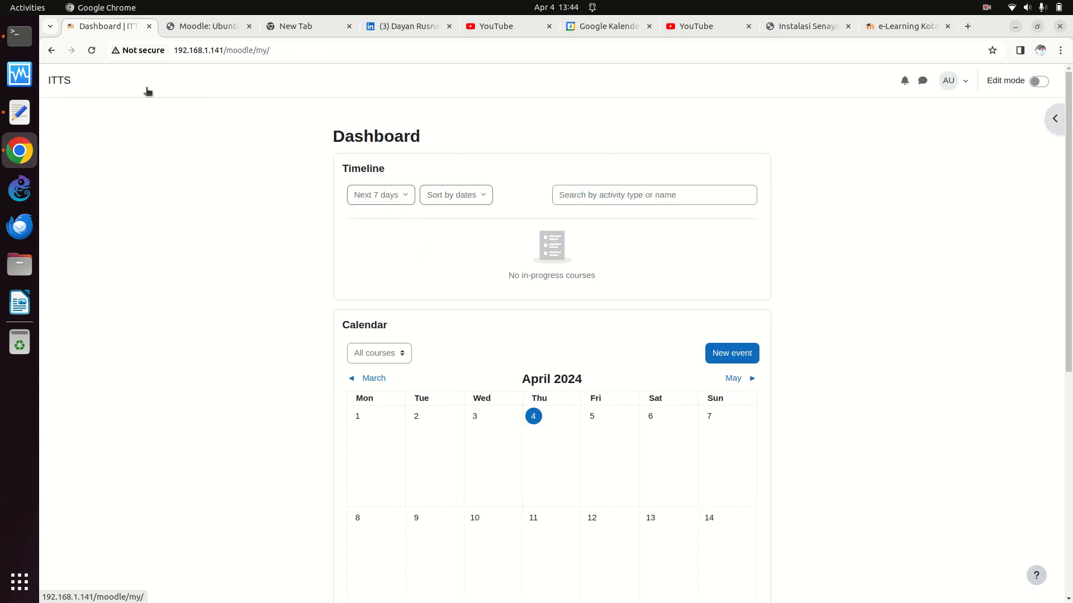
{"action": "left_click", "coordinate": [211, 87]}
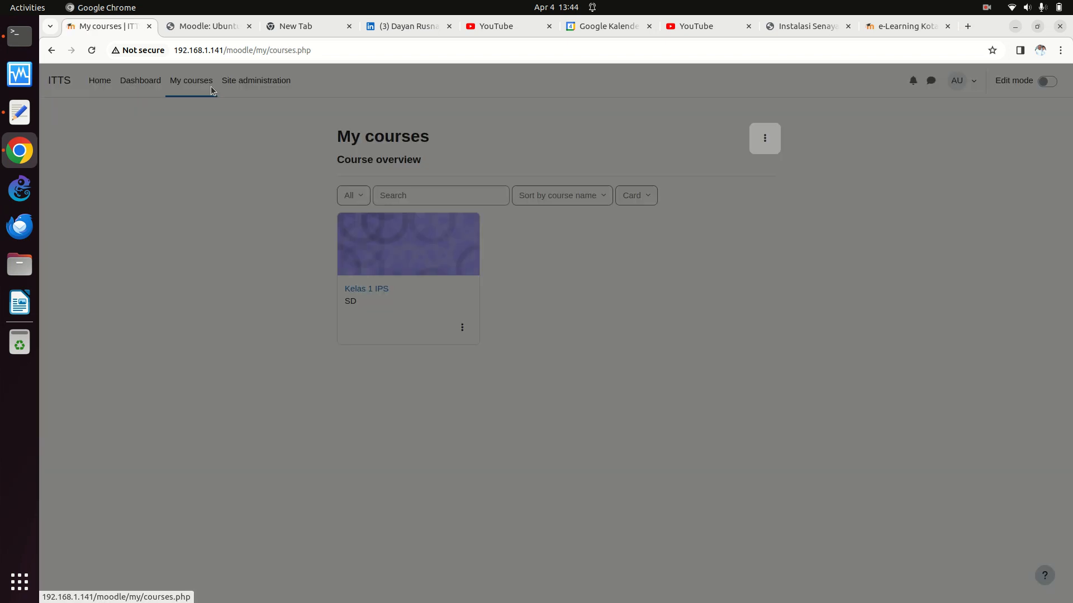
{"action": "left_click", "coordinate": [790, 374]}
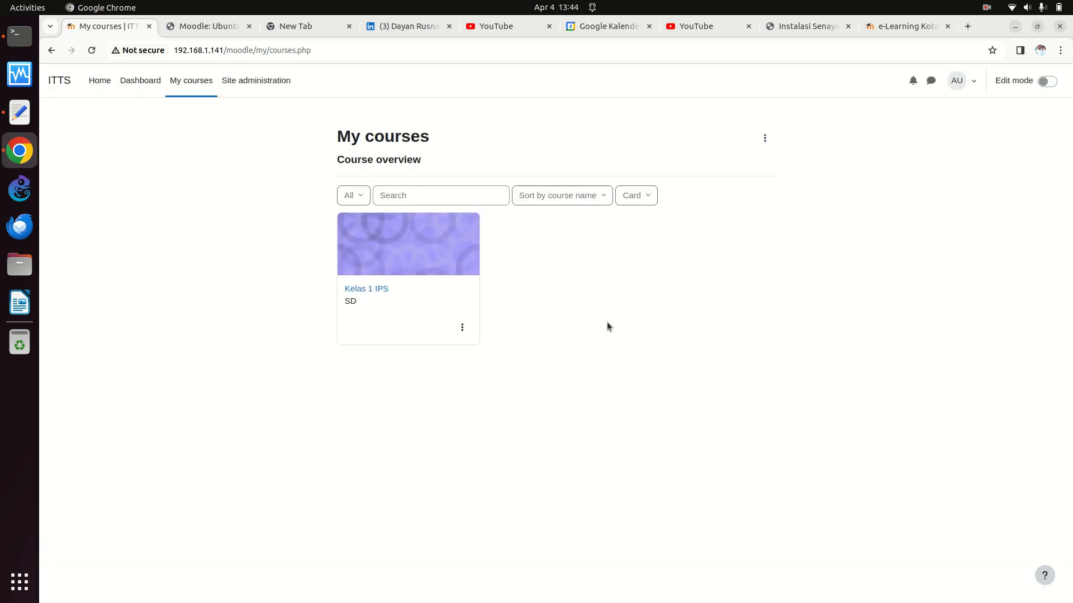
Start a new course from Site administration and set its category to SD.
{"action": "left_click", "coordinate": [253, 96]}
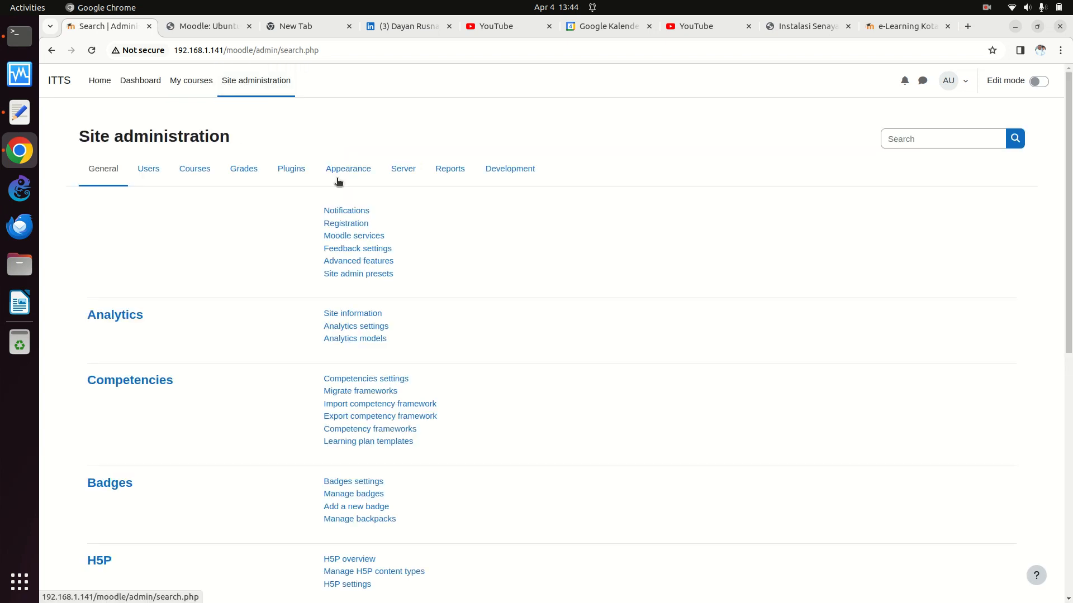
{"action": "left_click", "coordinate": [187, 172]}
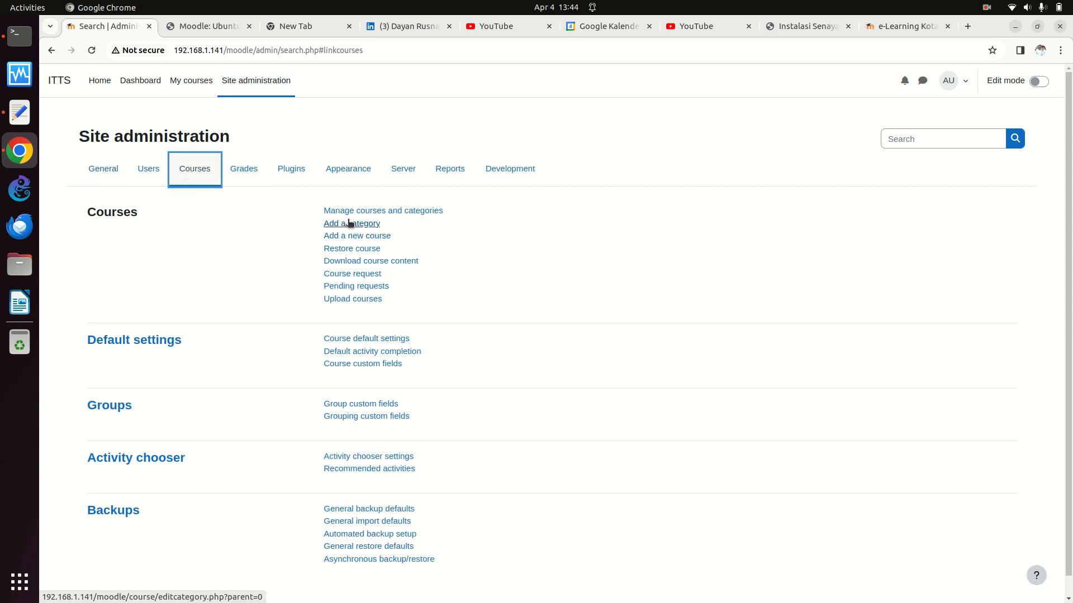
{"action": "left_click", "coordinate": [357, 237]}
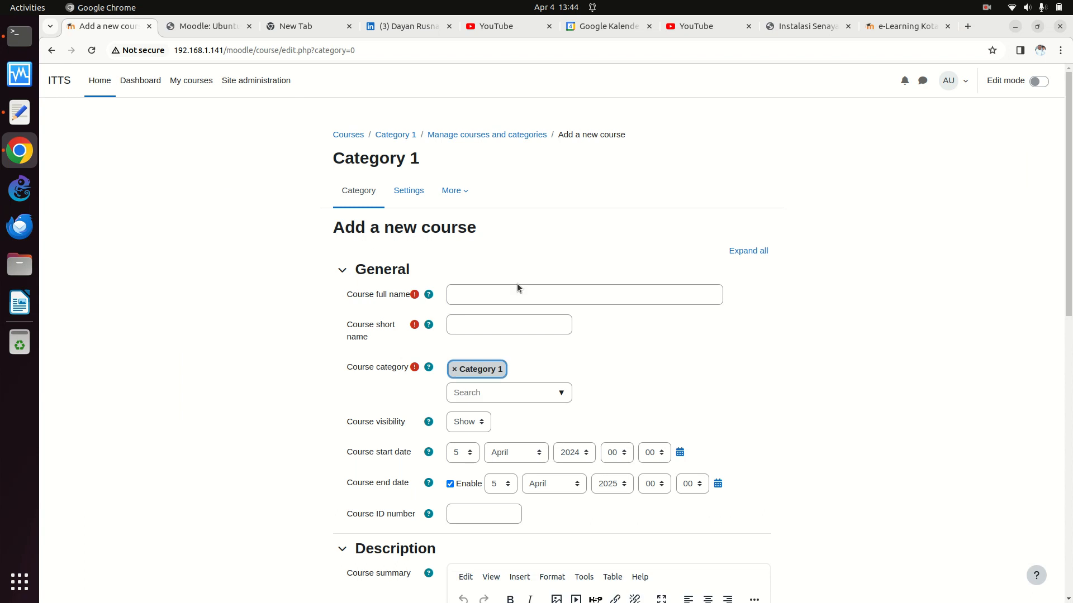
{"action": "left_click", "coordinate": [568, 395]}
{"action": "left_click", "coordinate": [505, 435]}
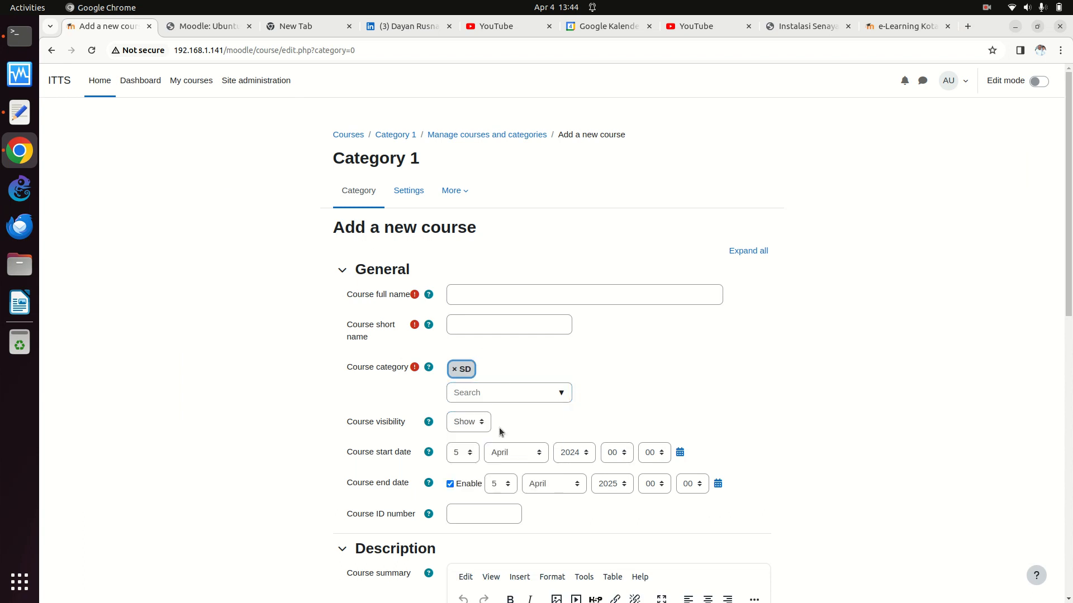
Enter Kelas 1 PKN as the course full name, following the e-Learning Kota Tangerang Selatan course list, and kelas1pkn as its short name.
{"action": "left_click", "coordinate": [482, 300]}
{"action": "type", "text": "Kelas"}
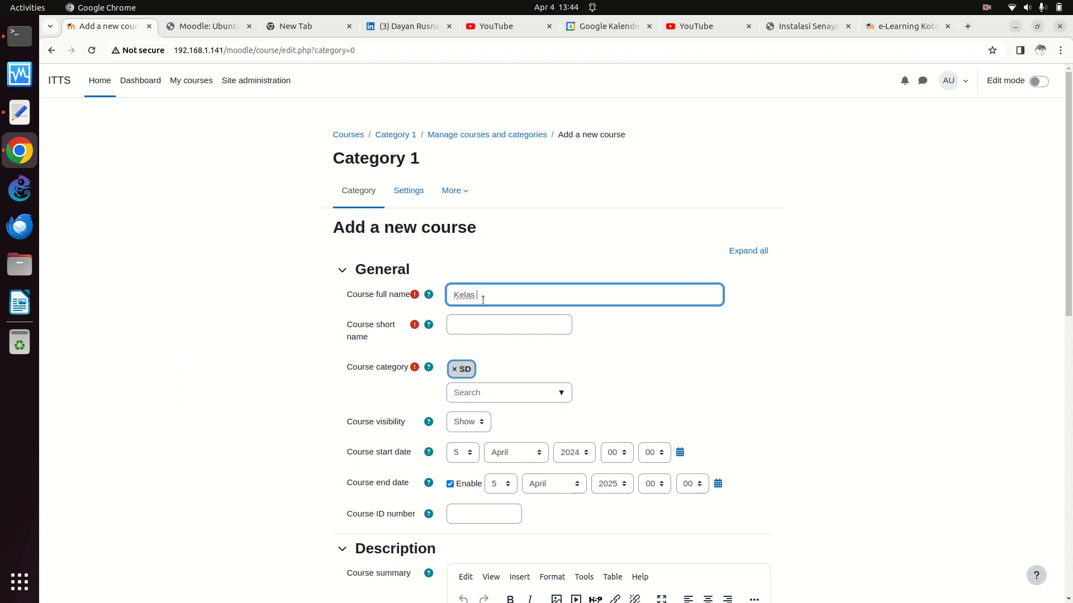
{"action": "left_click", "coordinate": [888, 25]}
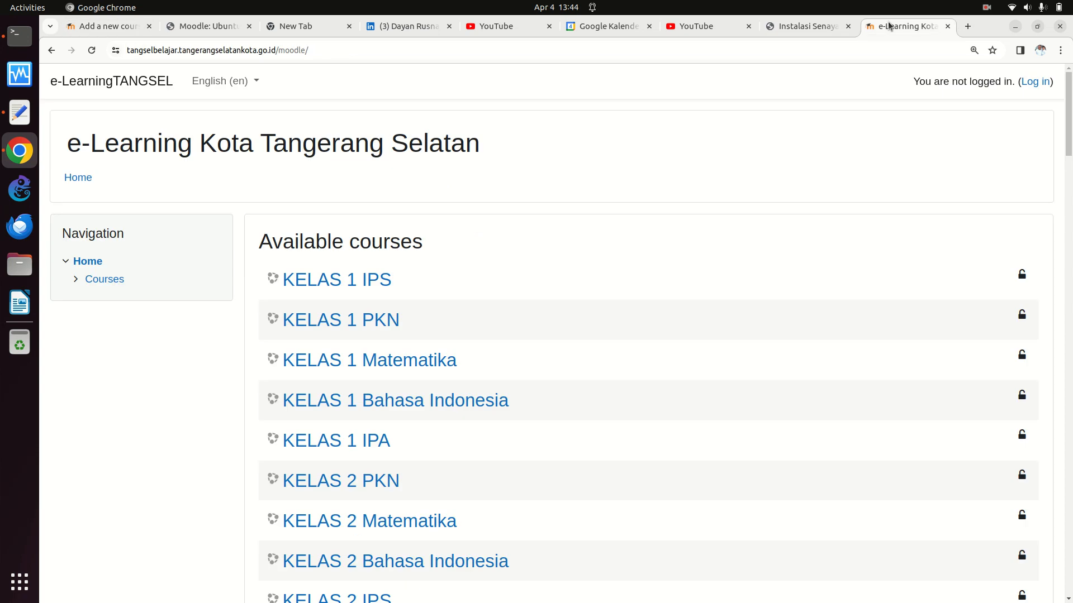
{"action": "left_click", "coordinate": [127, 27]}
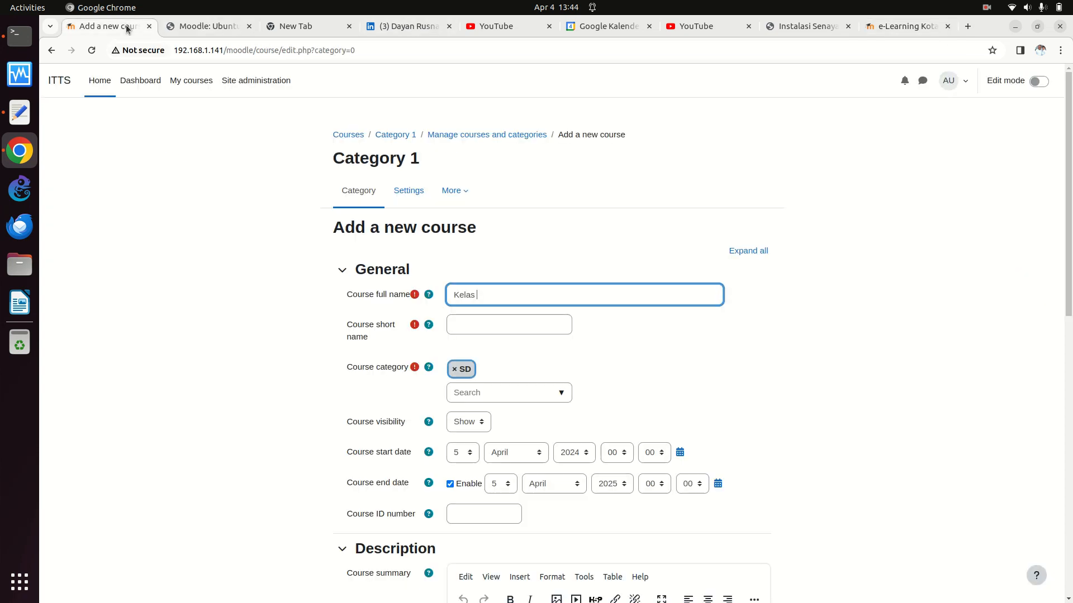
{"action": "type", "text": "1 PKN"}
{"action": "left_click", "coordinate": [476, 328]}
{"action": "type", "text": "kel"}
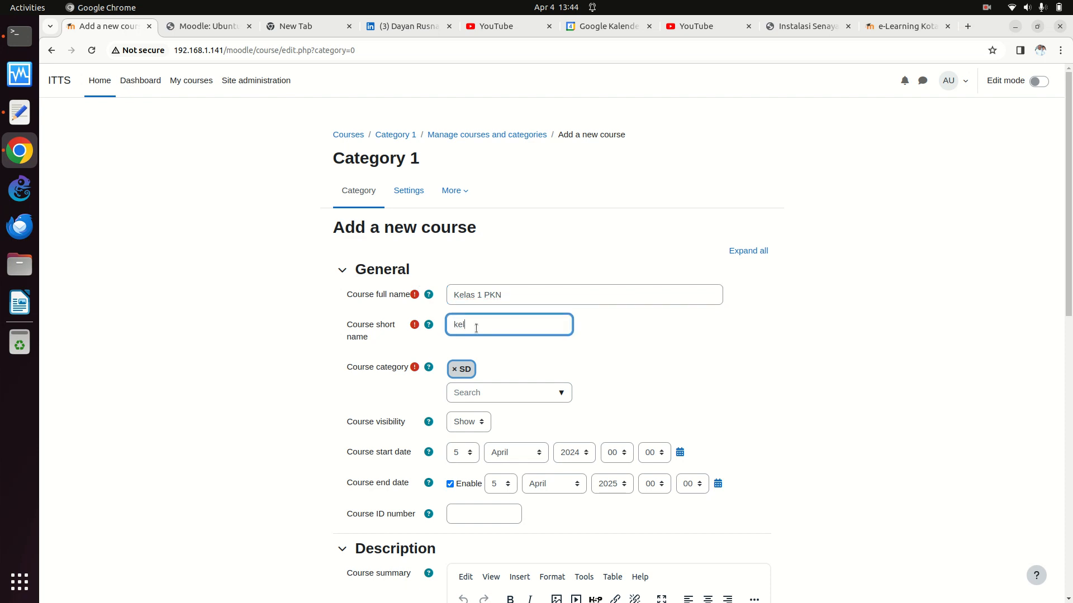
{"action": "type", "text": "as1pkn"}
Review the rest of the Kelas 1 PKN course form, then save and display the course.
{"action": "scroll", "coordinate": [716, 316], "scroll_direction": "down", "scroll_amount": 10}
{"action": "scroll", "coordinate": [717, 316], "scroll_direction": "up", "scroll_amount": 9}
{"action": "scroll", "coordinate": [716, 316], "scroll_direction": "down", "scroll_amount": 10}
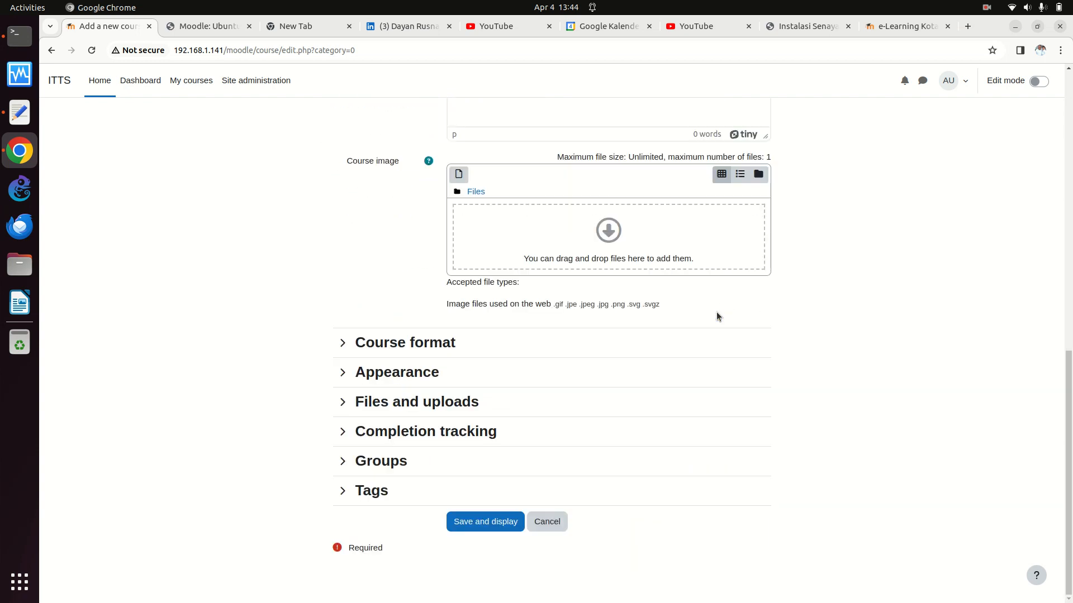
{"action": "left_click", "coordinate": [491, 528]}
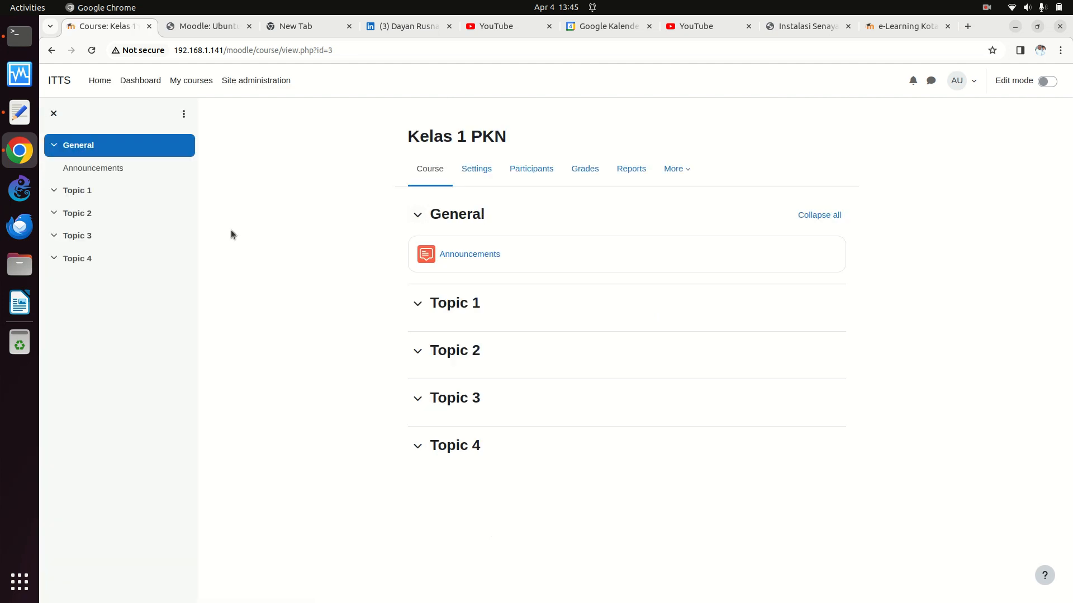
Check the available courses on the Home page, the Kelas 1 PKN course page and the My courses overview.
{"action": "left_click", "coordinate": [104, 87]}
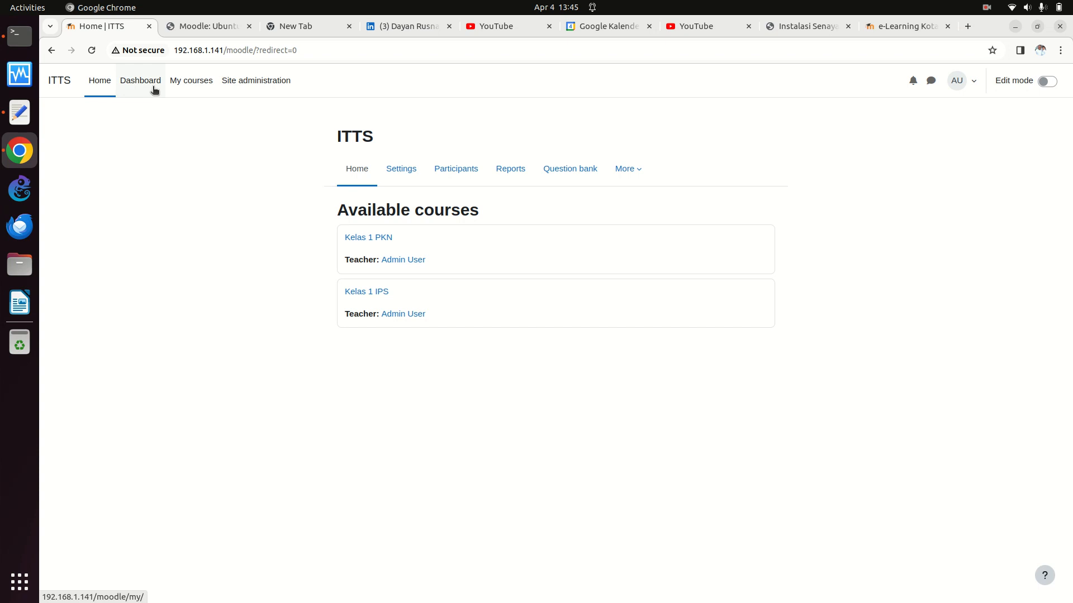
{"action": "left_click", "coordinate": [378, 238]}
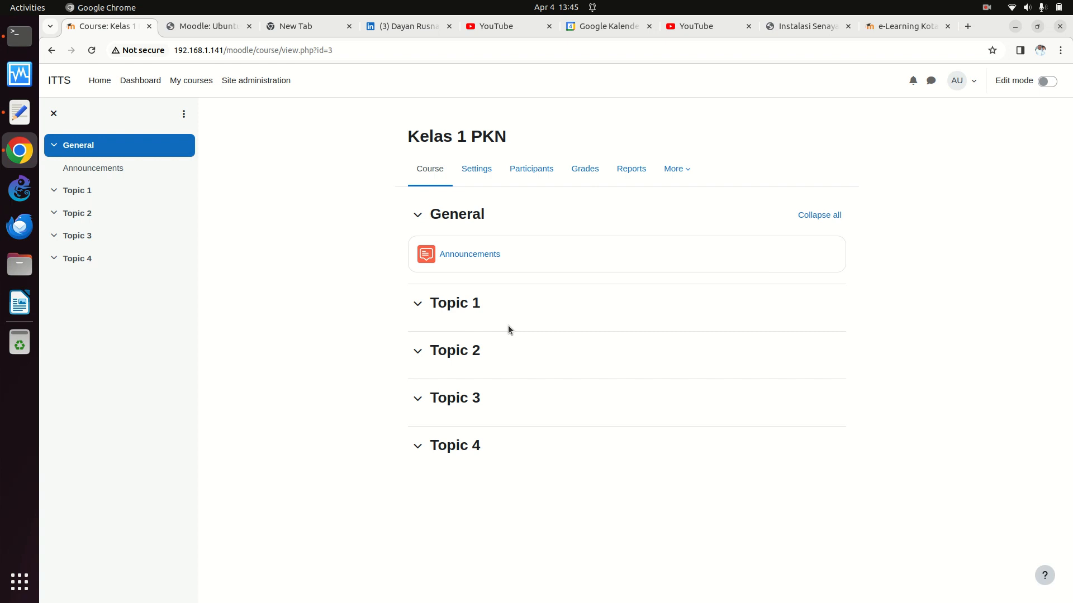
{"action": "left_click", "coordinate": [201, 88]}
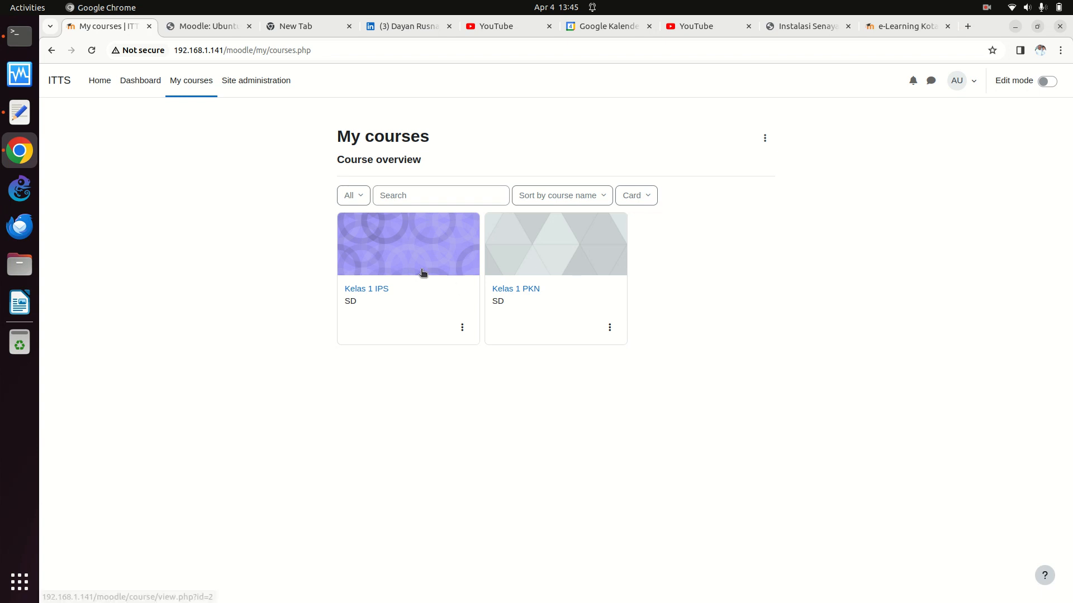
Open the Kelas 1 IPS course and turn on edit mode.
{"action": "left_click", "coordinate": [422, 272]}
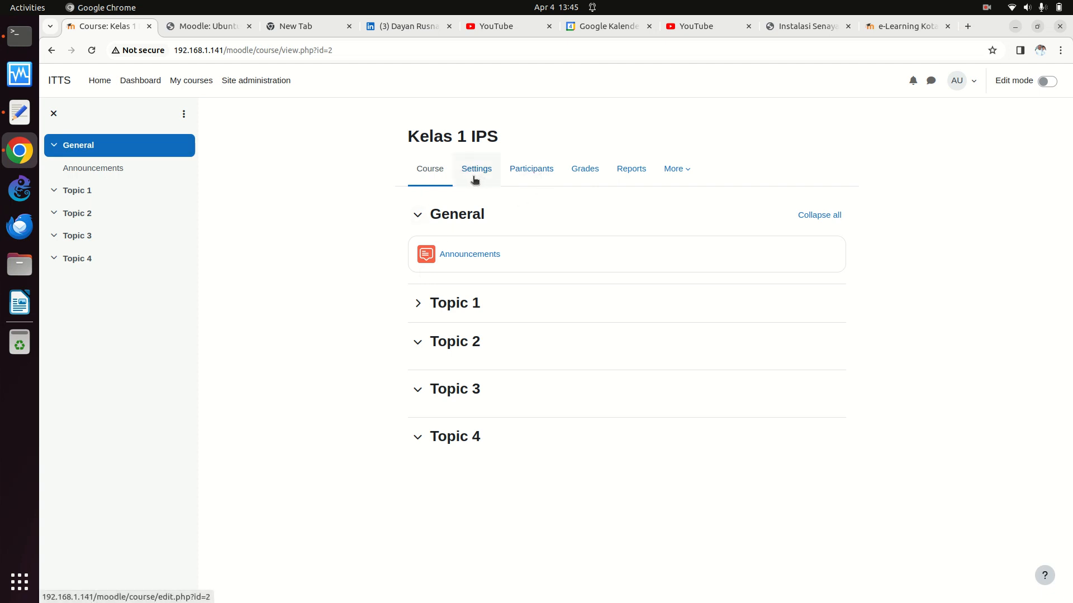
{"action": "left_click", "coordinate": [1047, 82]}
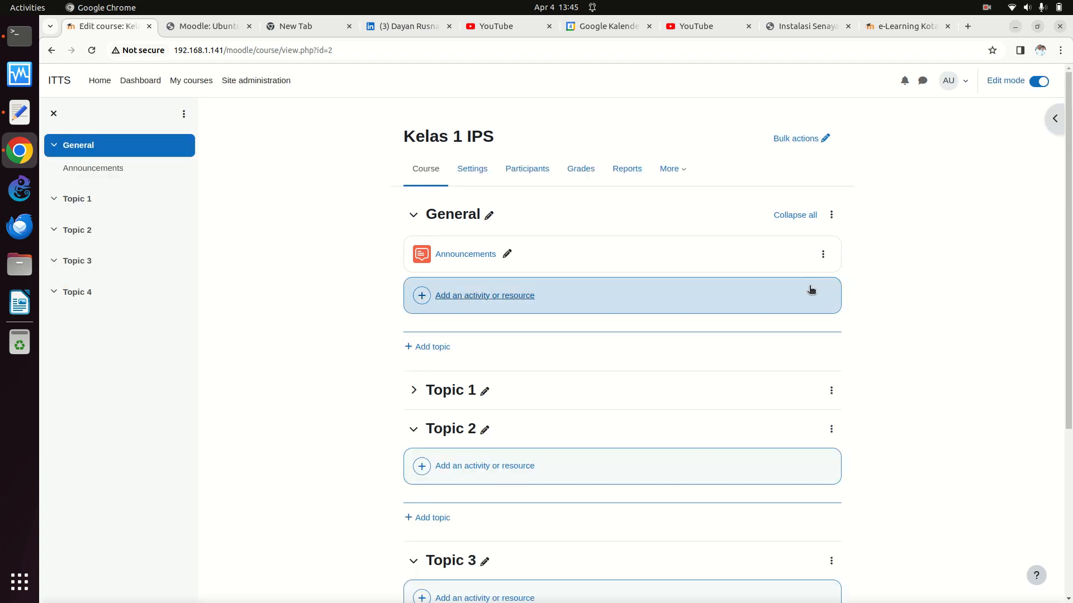
{"action": "scroll", "coordinate": [811, 290], "scroll_direction": "down", "scroll_amount": 5}
{"action": "scroll", "coordinate": [810, 288], "scroll_direction": "up", "scroll_amount": 5}
{"action": "scroll", "coordinate": [810, 287], "scroll_direction": "down", "scroll_amount": 2}
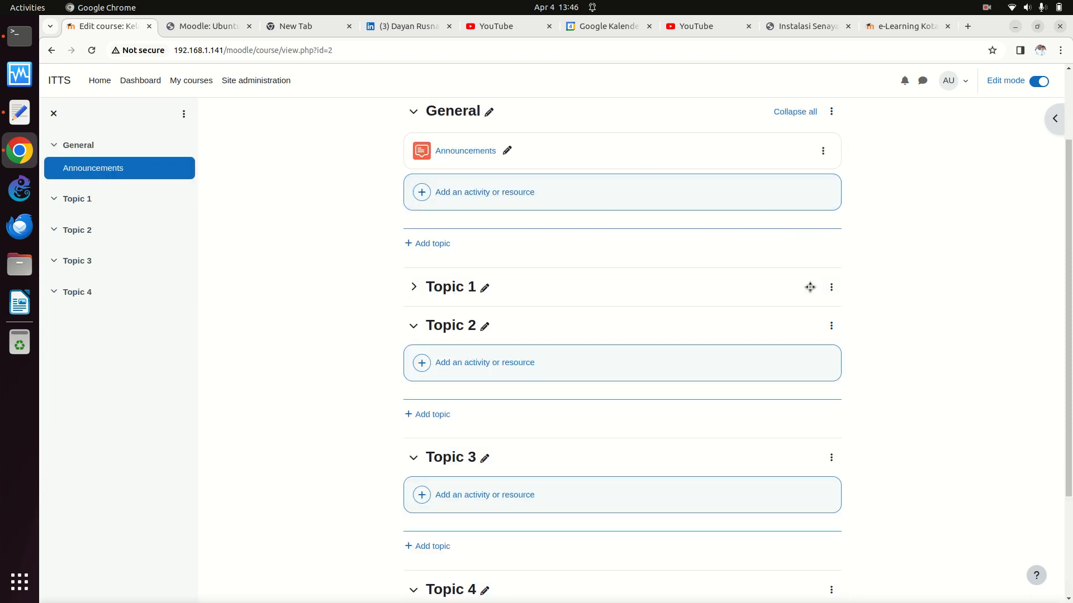
Expand Topic 1 of the Kelas 1 IPS course and rename it Try Out.
{"action": "left_click", "coordinate": [414, 287]}
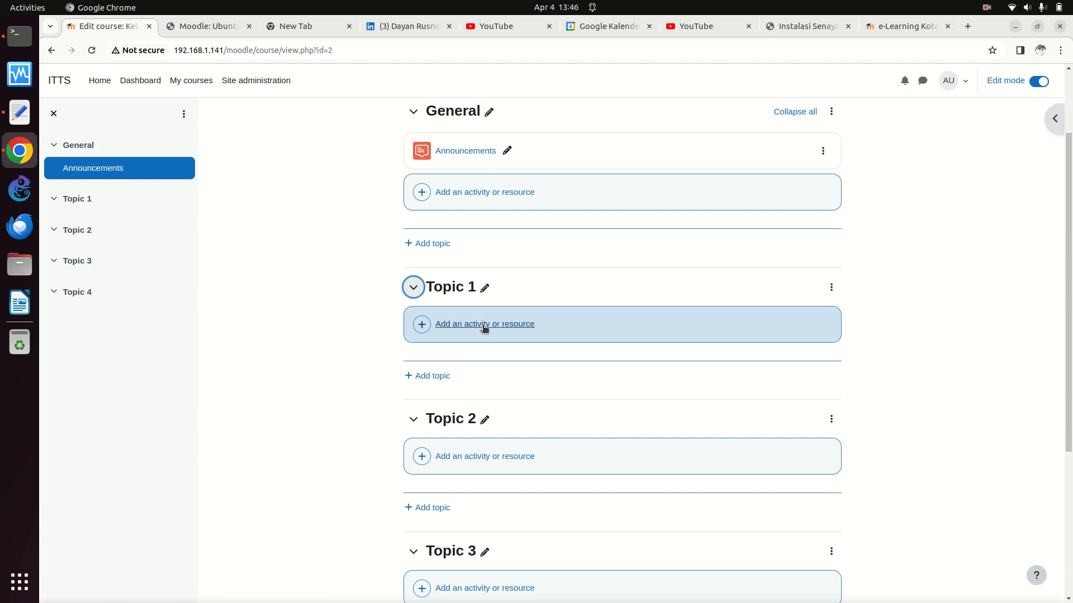
{"action": "left_click", "coordinate": [484, 287]}
{"action": "type", "text": "Try Out"}
{"action": "key", "text": "Return"}
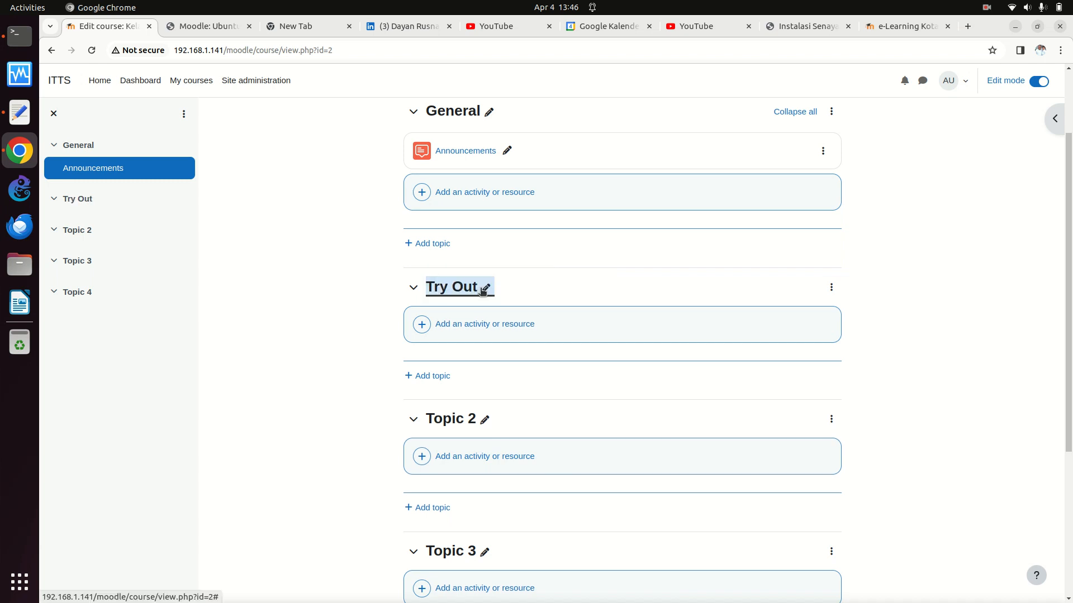
Start a new Quiz in the Try Out topic with Try Out as both its name and its description.
{"action": "left_click", "coordinate": [511, 328]}
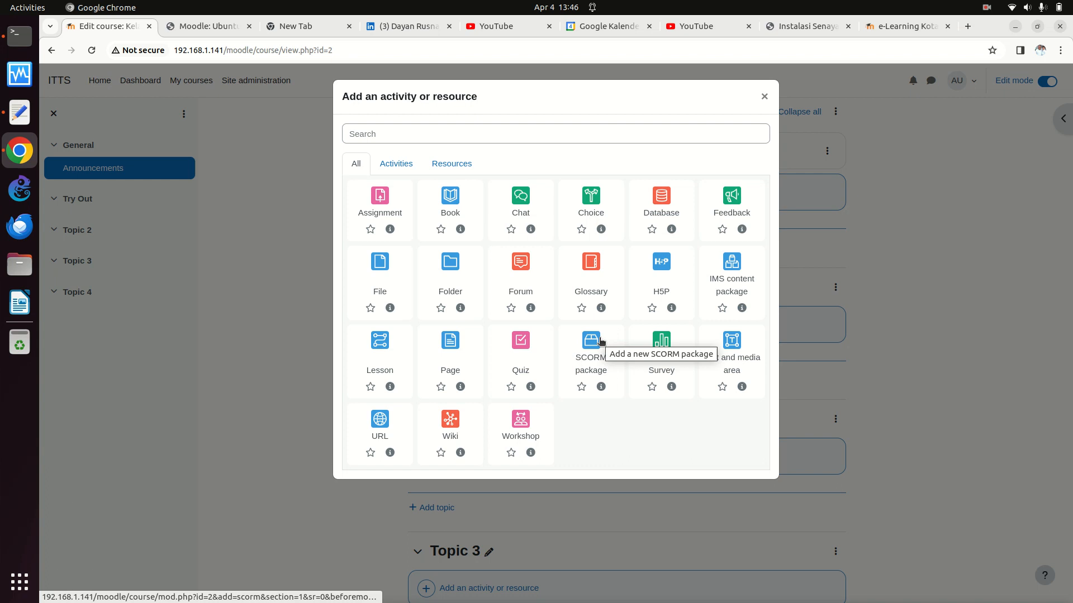
{"action": "left_click", "coordinate": [514, 350]}
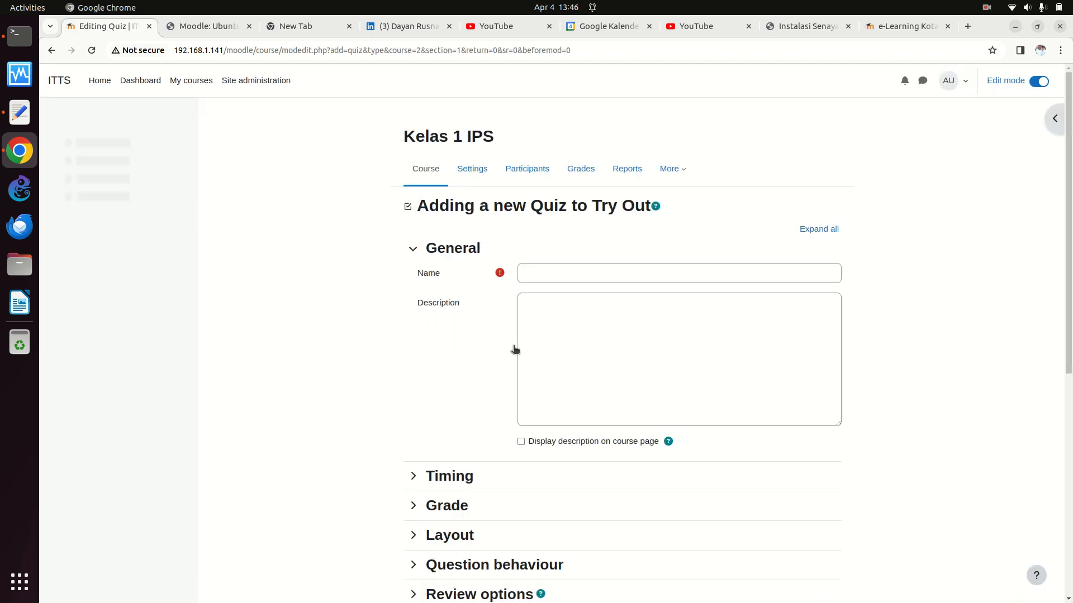
{"action": "left_click", "coordinate": [560, 275]}
{"action": "type", "text": "Try Out"}
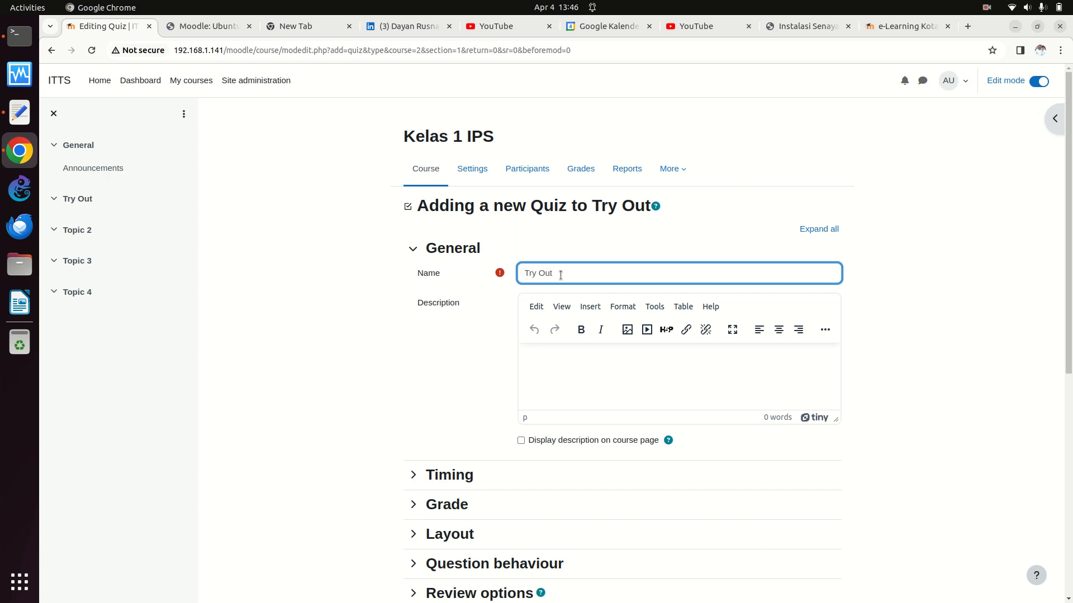
{"action": "scroll", "coordinate": [581, 401], "scroll_direction": "down", "scroll_amount": 7}
{"action": "scroll", "coordinate": [589, 417], "scroll_direction": "up", "scroll_amount": 7}
{"action": "left_click", "coordinate": [553, 358]}
{"action": "type", "text": "Try Out"}
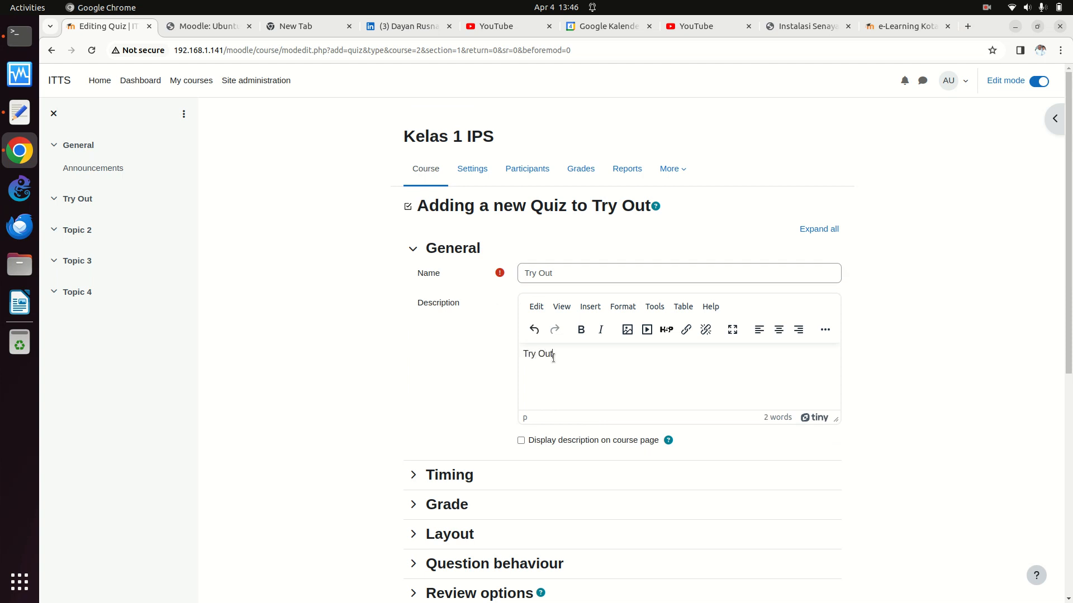
Review the quiz's grade category, attempts allowed and grading method choices in the Grade settings, and expand the Timing settings.
{"action": "scroll", "coordinate": [644, 450], "scroll_direction": "down", "scroll_amount": 7}
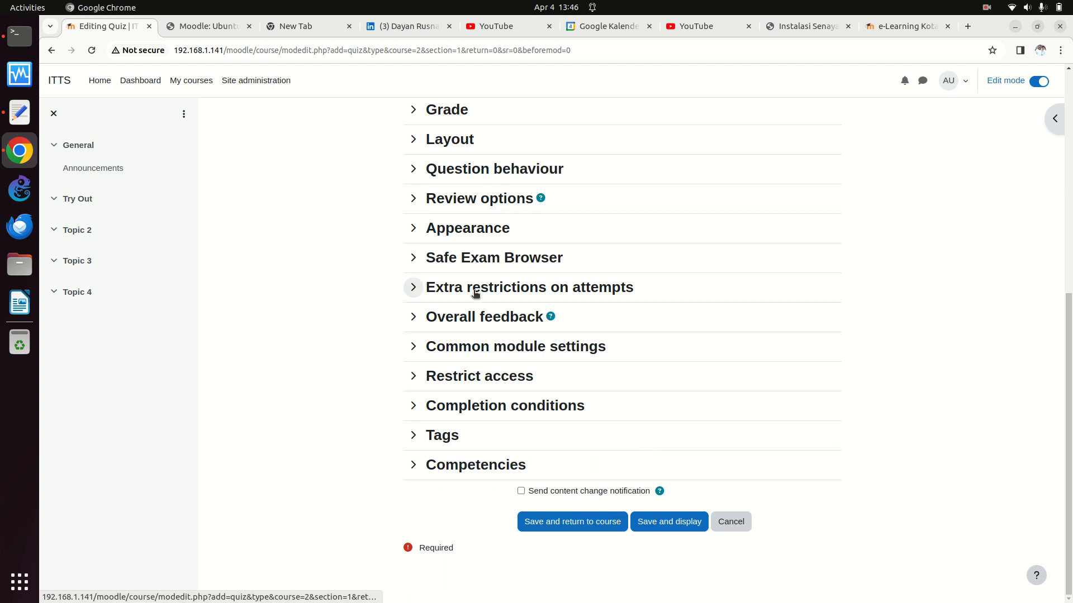
{"action": "left_click", "coordinate": [414, 114]}
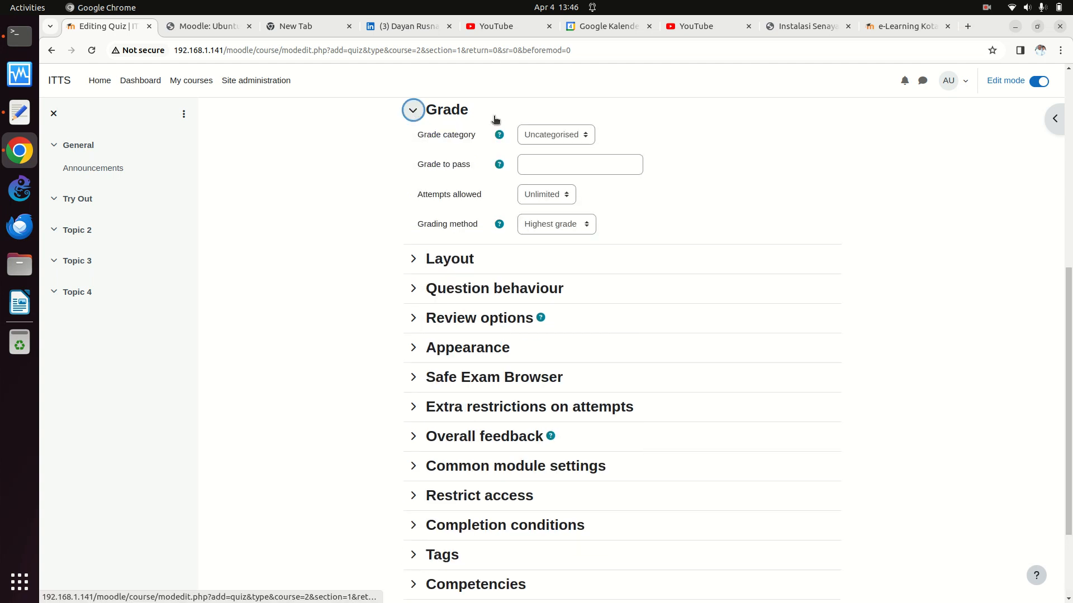
{"action": "left_click", "coordinate": [583, 136]}
{"action": "left_click", "coordinate": [583, 136]}
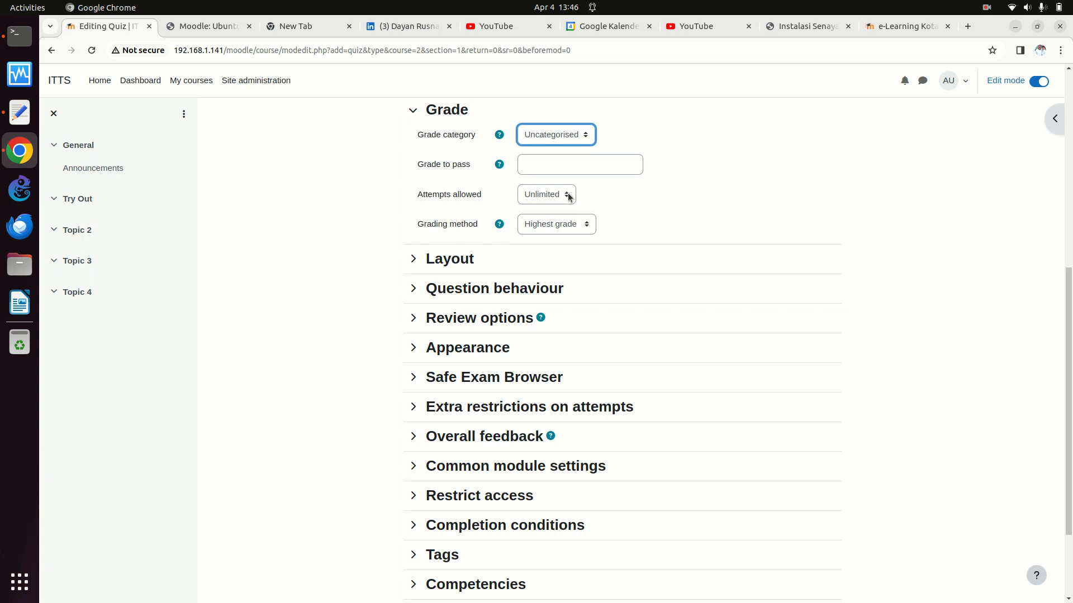
{"action": "left_click", "coordinate": [568, 197]}
{"action": "left_click", "coordinate": [568, 197]}
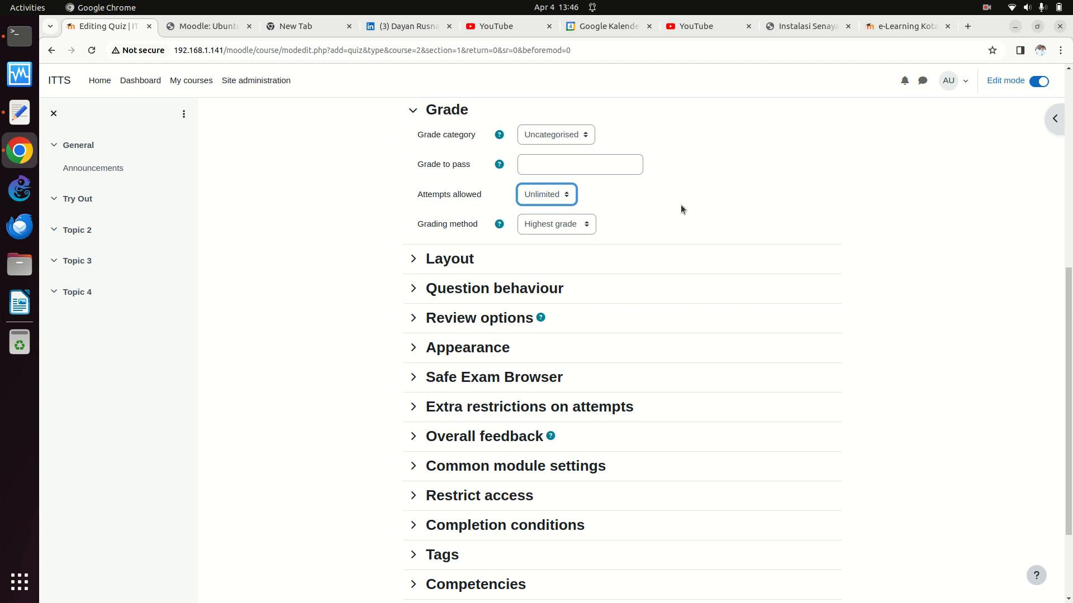
{"action": "scroll", "coordinate": [681, 209], "scroll_direction": "up", "scroll_amount": 3}
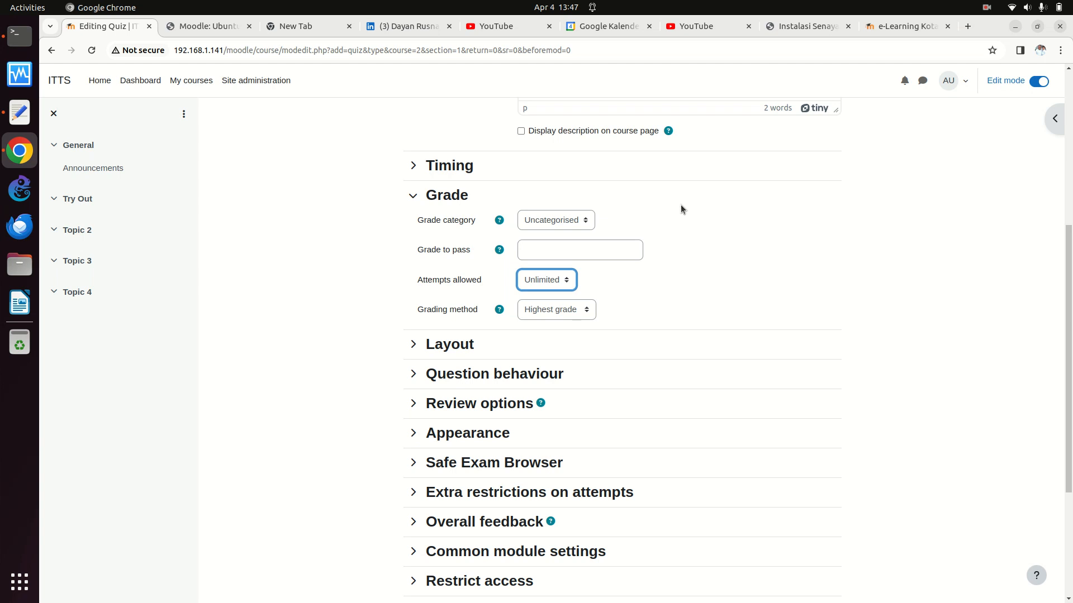
{"action": "left_click", "coordinate": [584, 246]}
{"action": "left_click", "coordinate": [567, 282]}
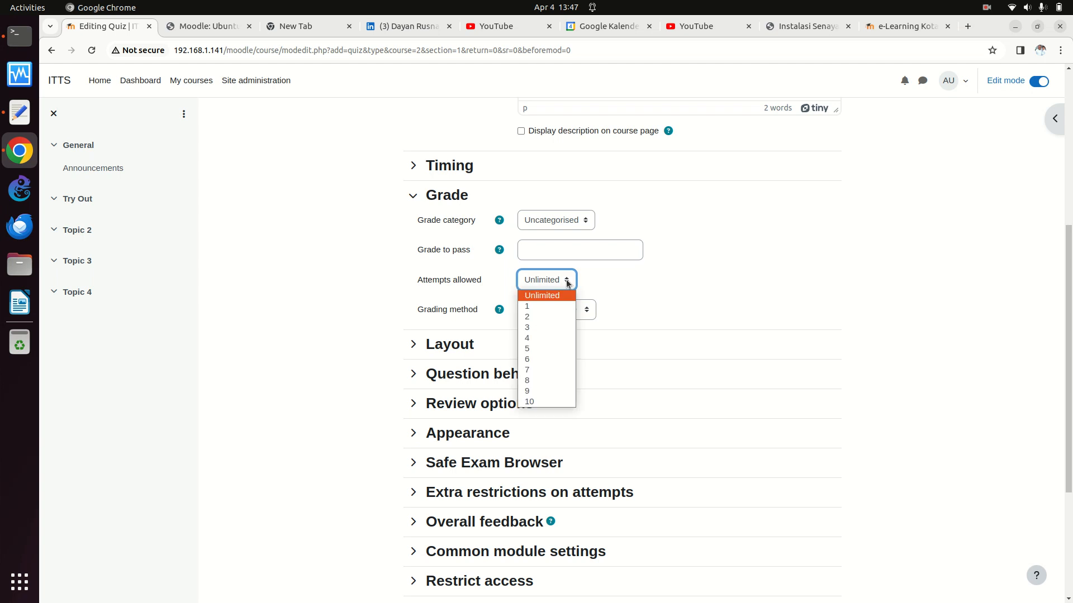
{"action": "left_click", "coordinate": [567, 283]}
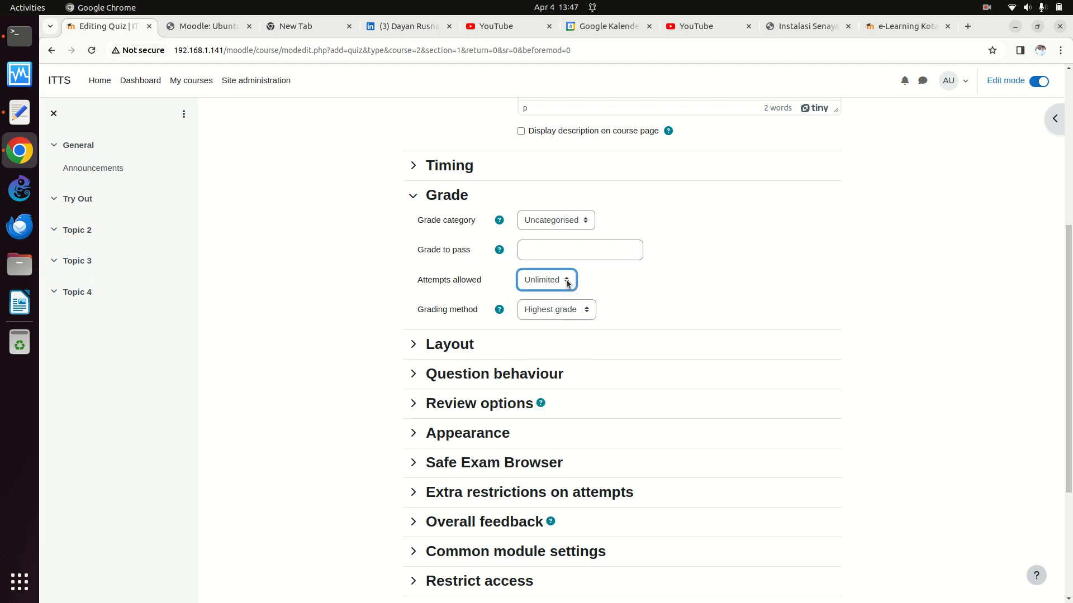
{"action": "left_click", "coordinate": [593, 313]}
{"action": "left_click", "coordinate": [593, 314]}
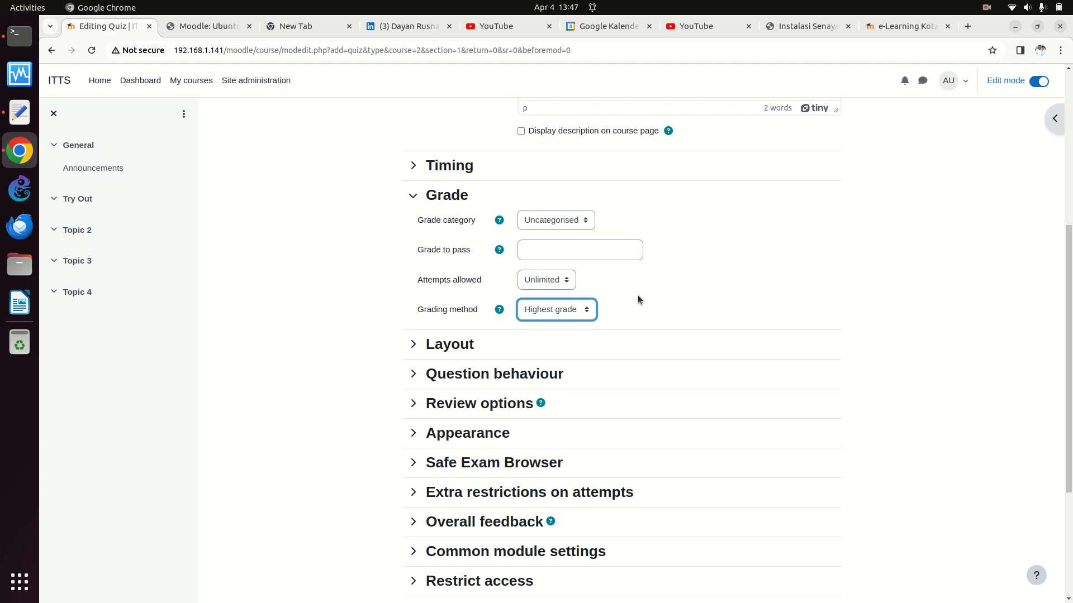
{"action": "left_click", "coordinate": [412, 168]}
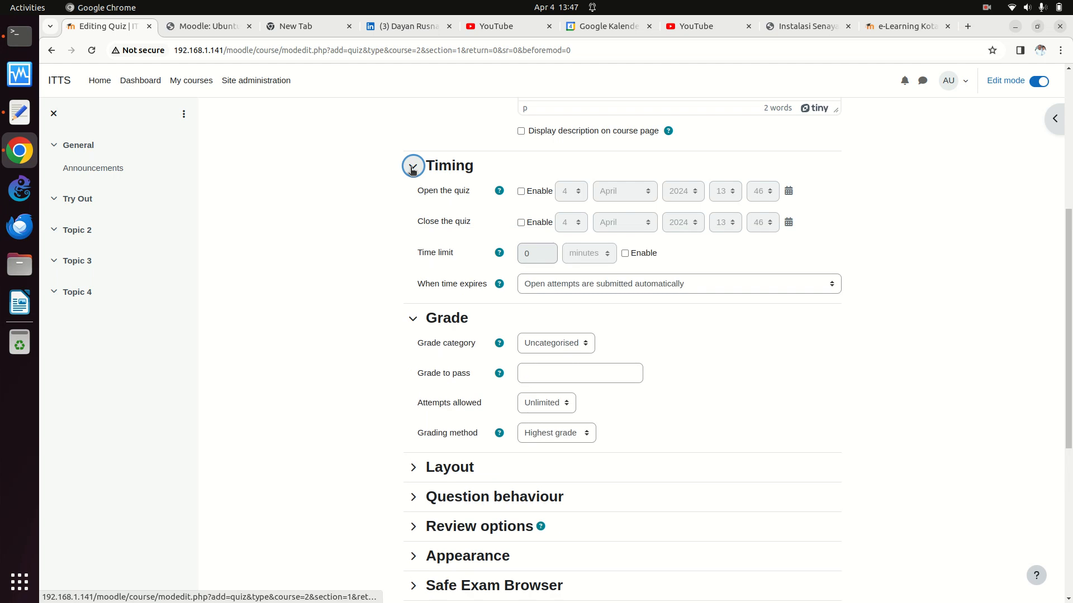
{"action": "left_click", "coordinate": [521, 192]}
{"action": "left_click", "coordinate": [521, 222]}
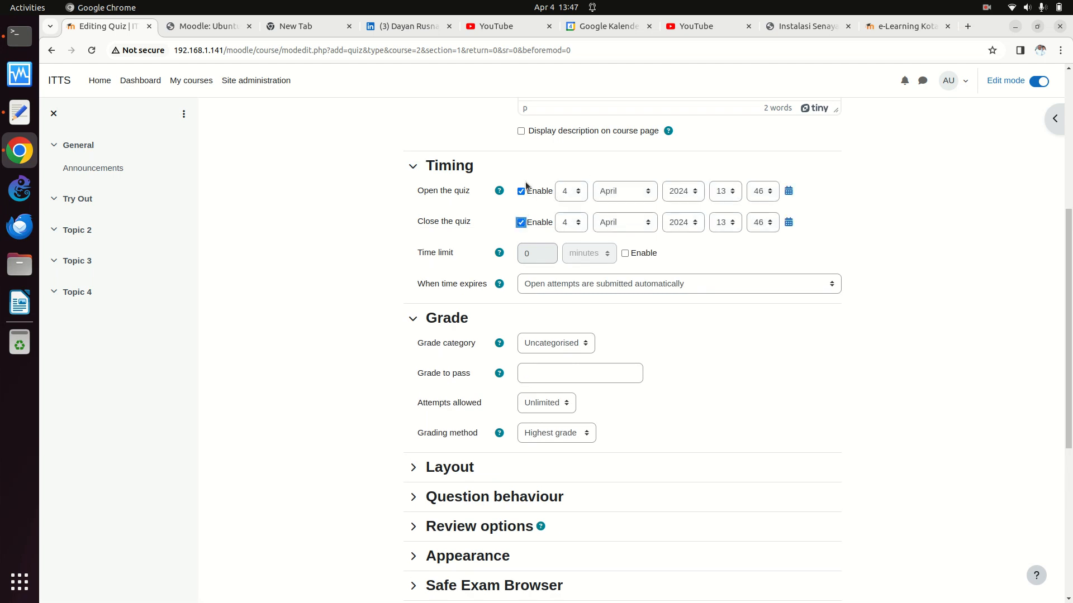
{"action": "left_click", "coordinate": [521, 191]}
{"action": "left_click", "coordinate": [521, 223]}
Enable the quiz's time limit and set it to 30 minutes.
{"action": "left_click", "coordinate": [624, 253]}
{"action": "left_click", "coordinate": [531, 257]}
{"action": "key", "text": "BackSpace"}
{"action": "type", "text": "30"}
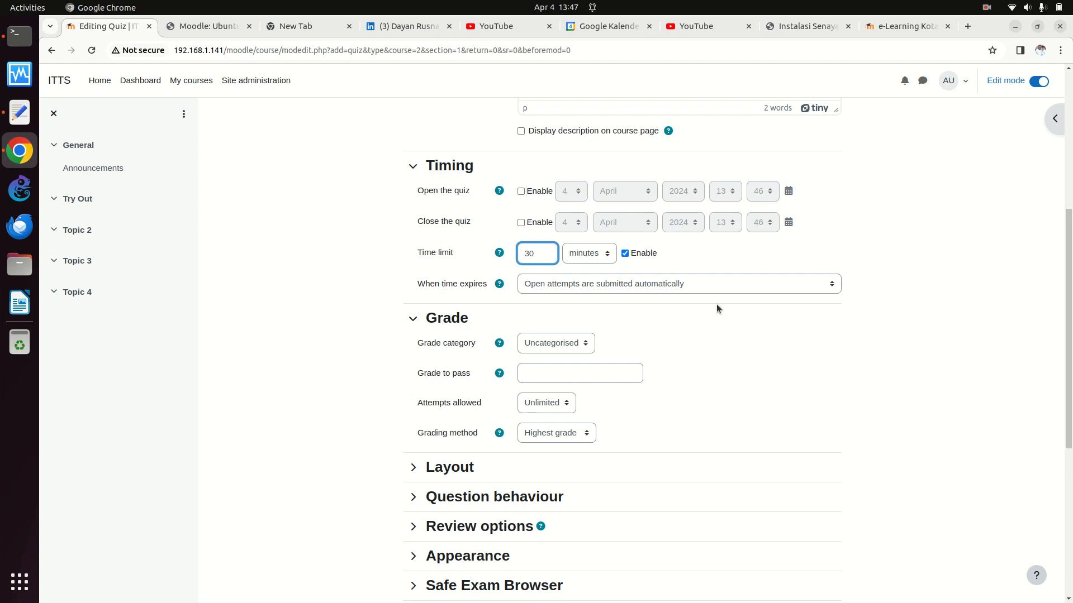
Save and display the Try Out quiz, and open its question bank.
{"action": "left_click", "coordinate": [569, 378]}
{"action": "left_click", "coordinate": [569, 402]}
{"action": "left_click", "coordinate": [569, 403]}
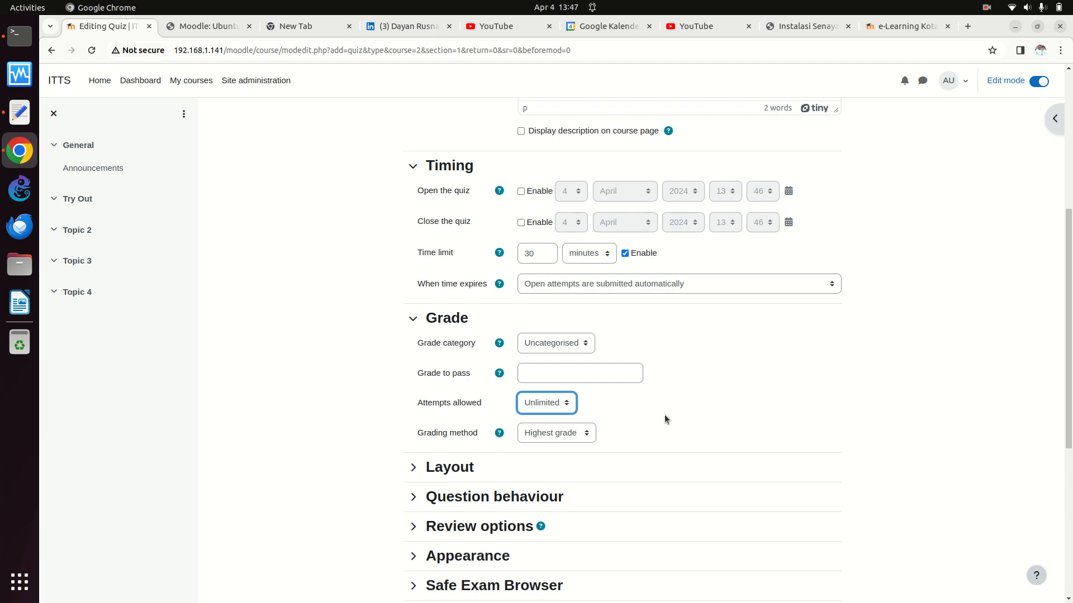
{"action": "scroll", "coordinate": [664, 414], "scroll_direction": "down", "scroll_amount": 6}
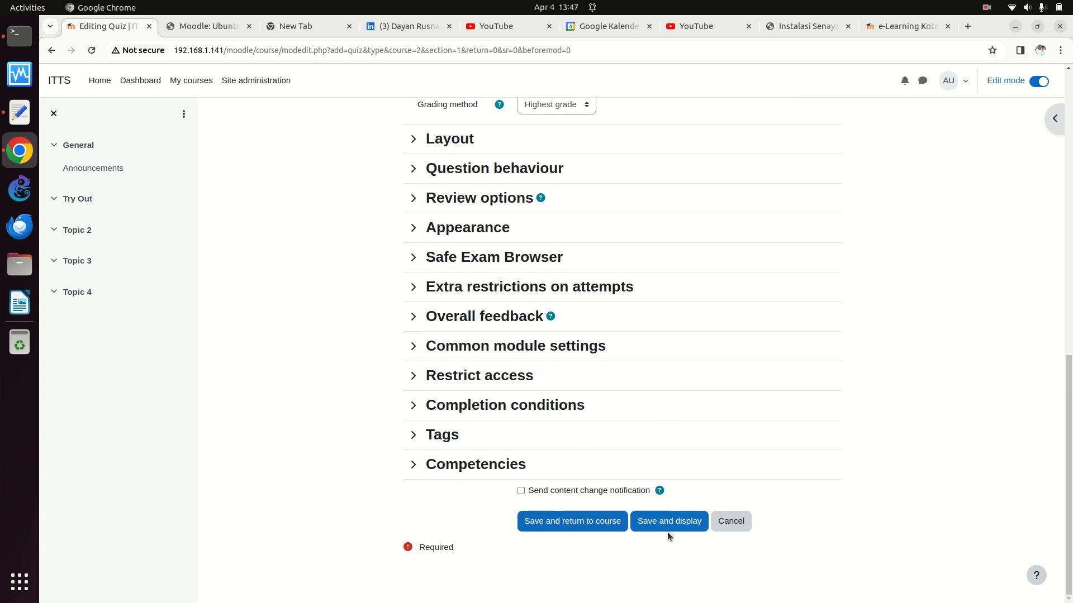
{"action": "left_click", "coordinate": [678, 521]}
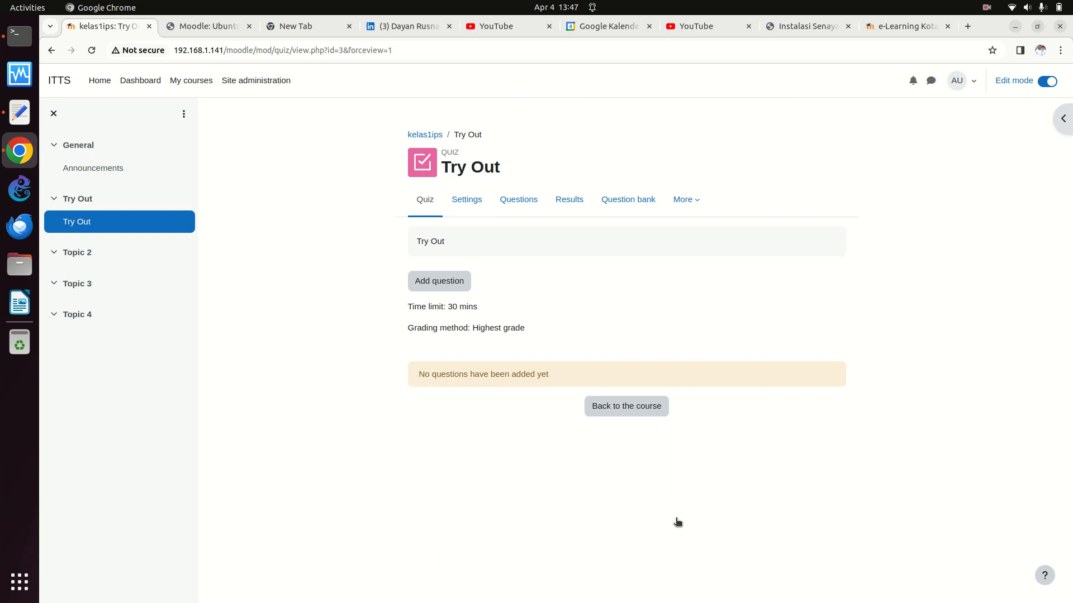
{"action": "left_click", "coordinate": [439, 281]}
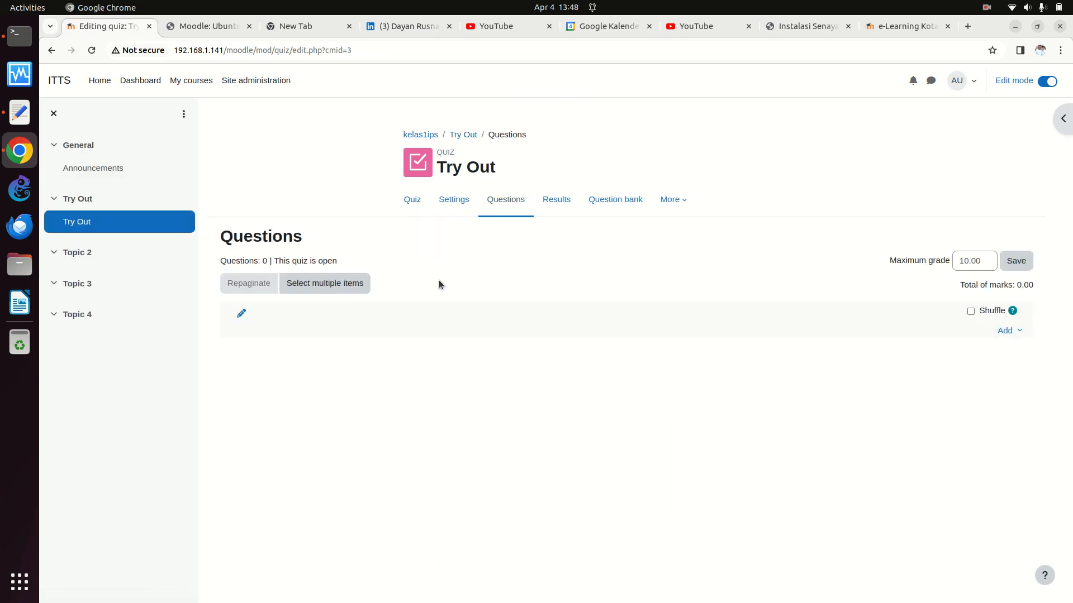
{"action": "left_click", "coordinate": [608, 204]}
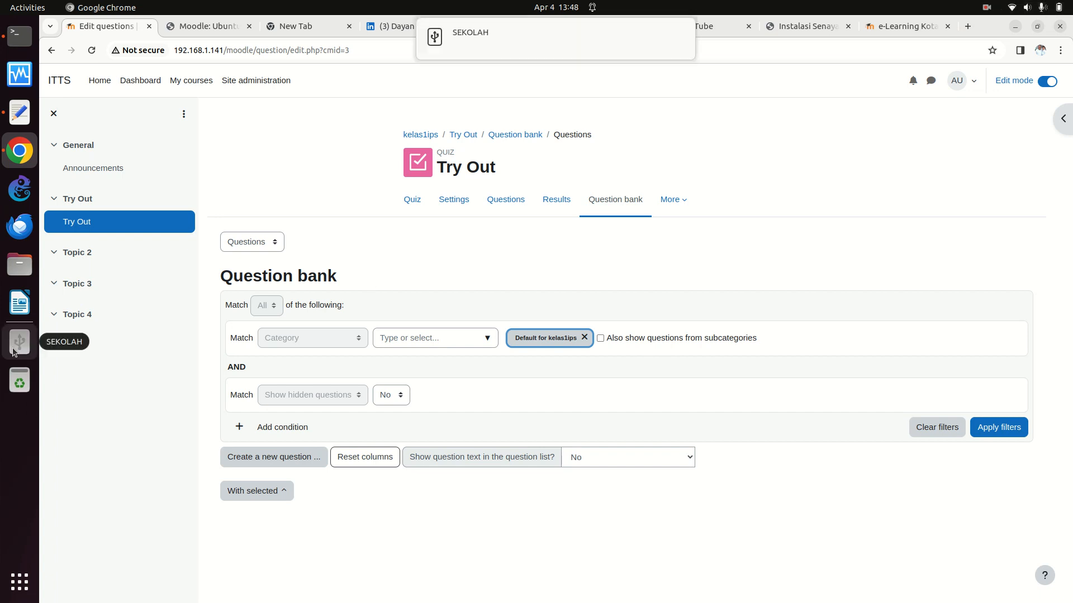
Switch to the SEKOLAH drive in the file manager and open library/library-sw-hw/linux-1/e-learning/moodle/bank-soal.
{"action": "left_click", "coordinate": [14, 351]}
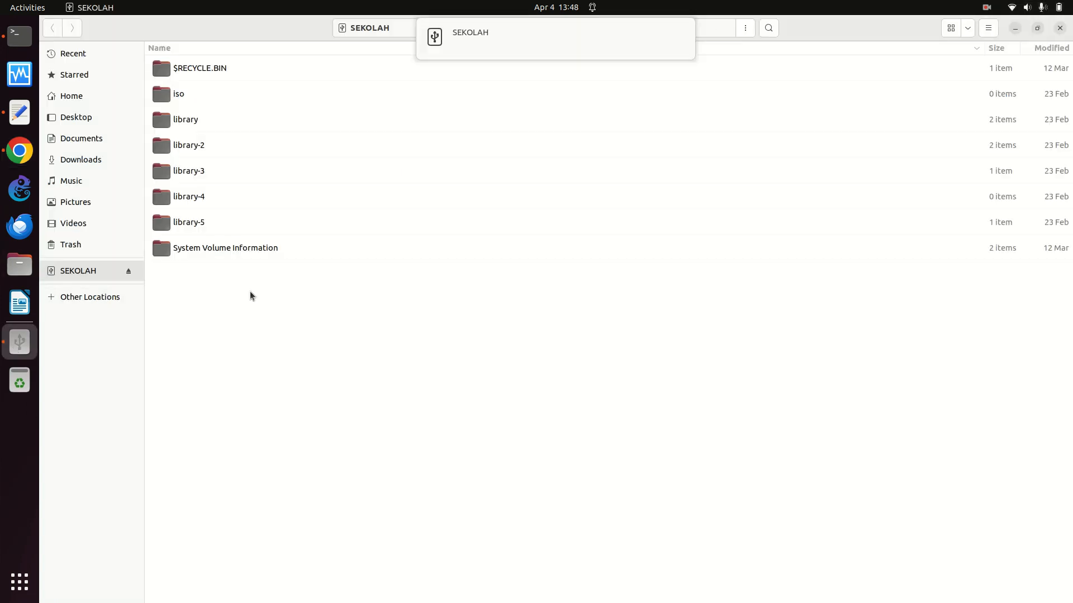
{"action": "double_click", "coordinate": [189, 116]}
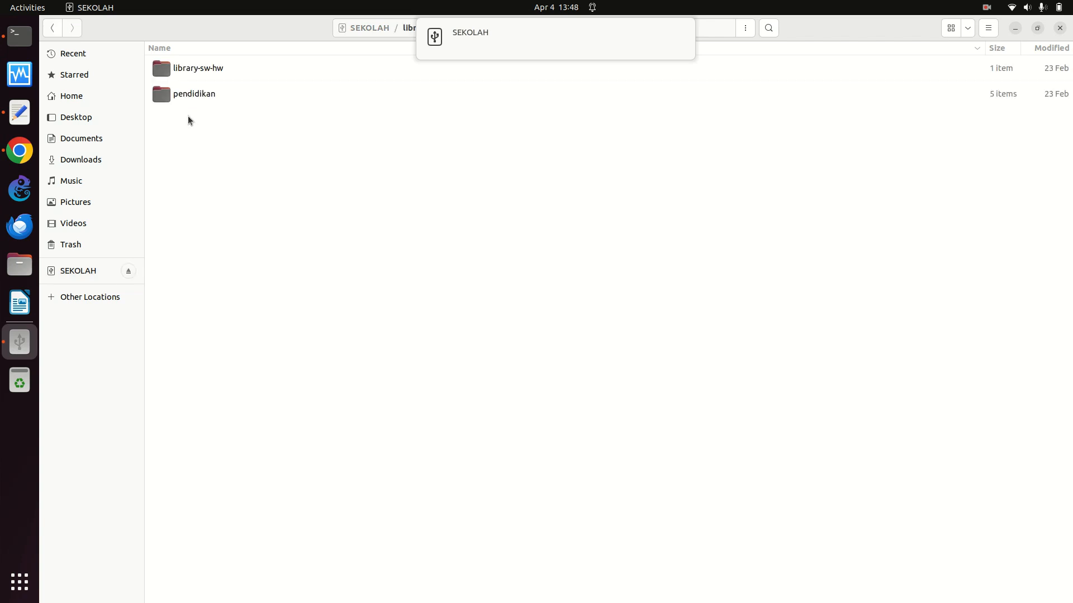
{"action": "left_click", "coordinate": [205, 84]}
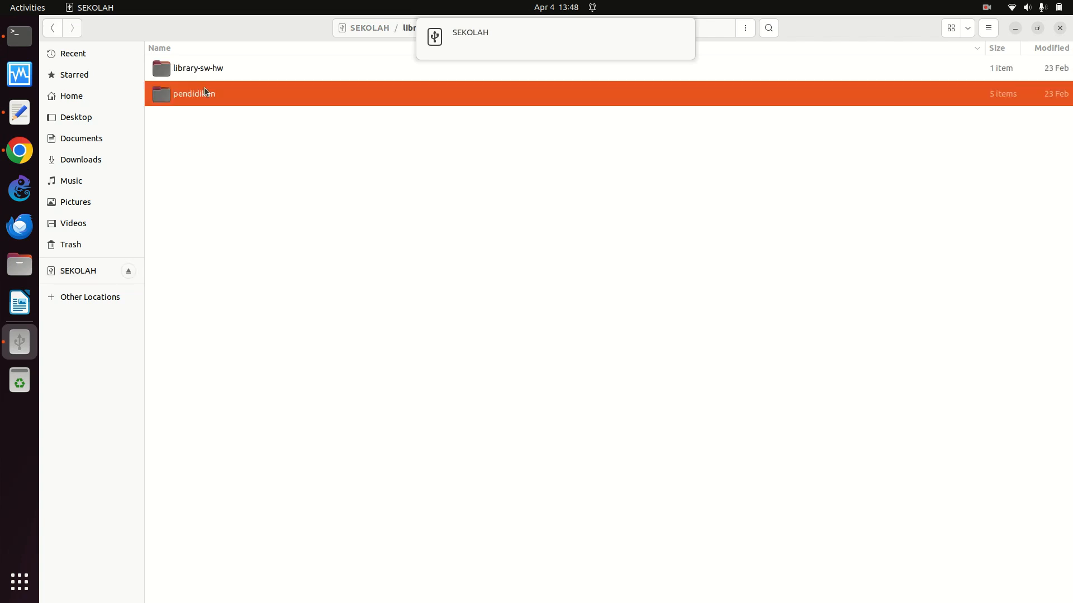
{"action": "double_click", "coordinate": [197, 57]}
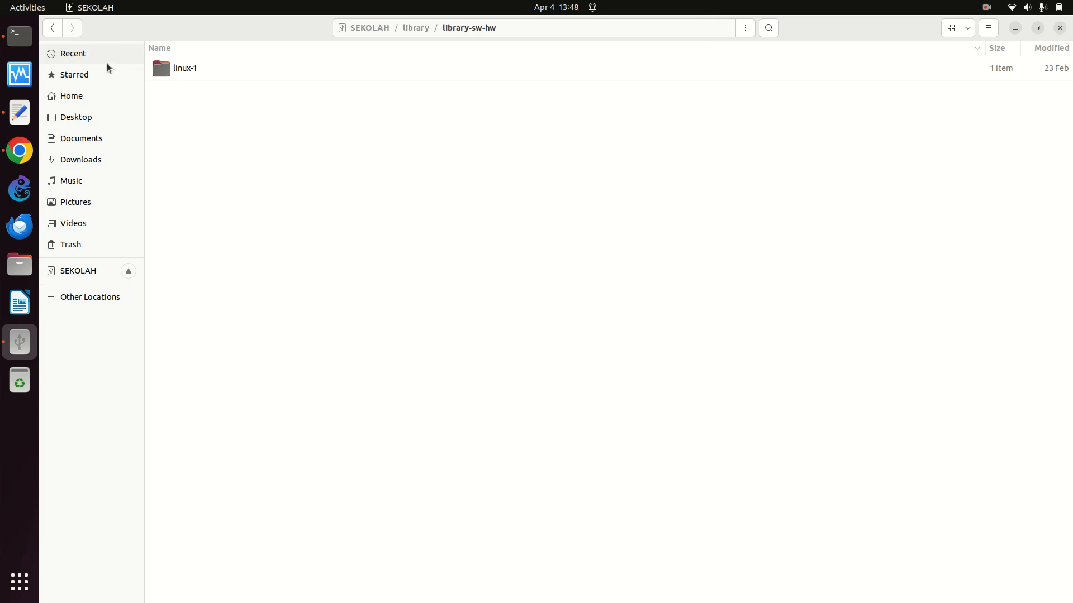
{"action": "double_click", "coordinate": [189, 78]}
{"action": "double_click", "coordinate": [187, 71]}
{"action": "double_click", "coordinate": [188, 69]}
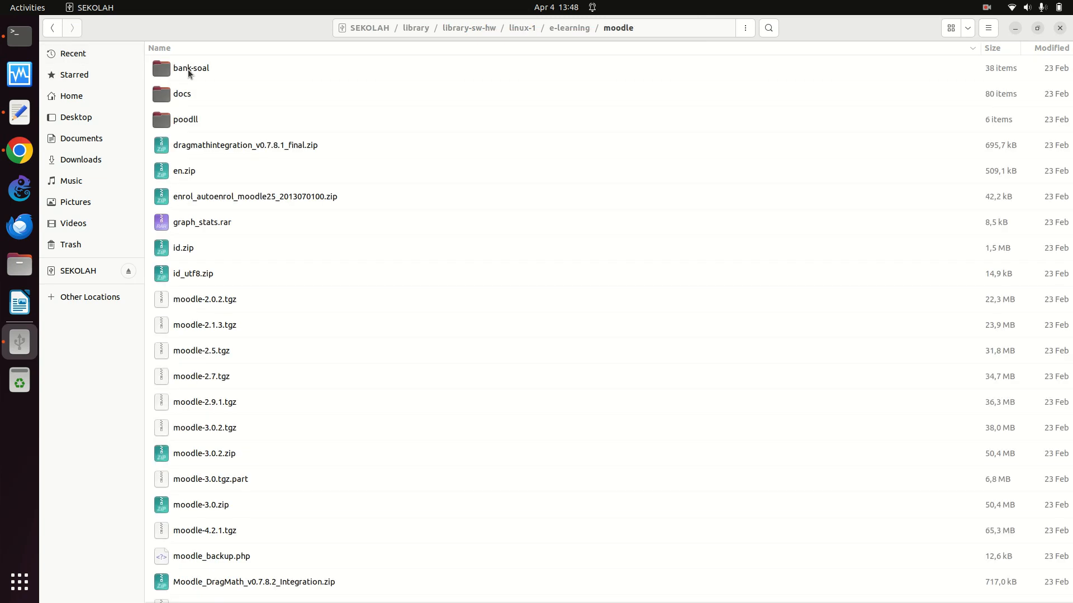
{"action": "double_click", "coordinate": [188, 69]}
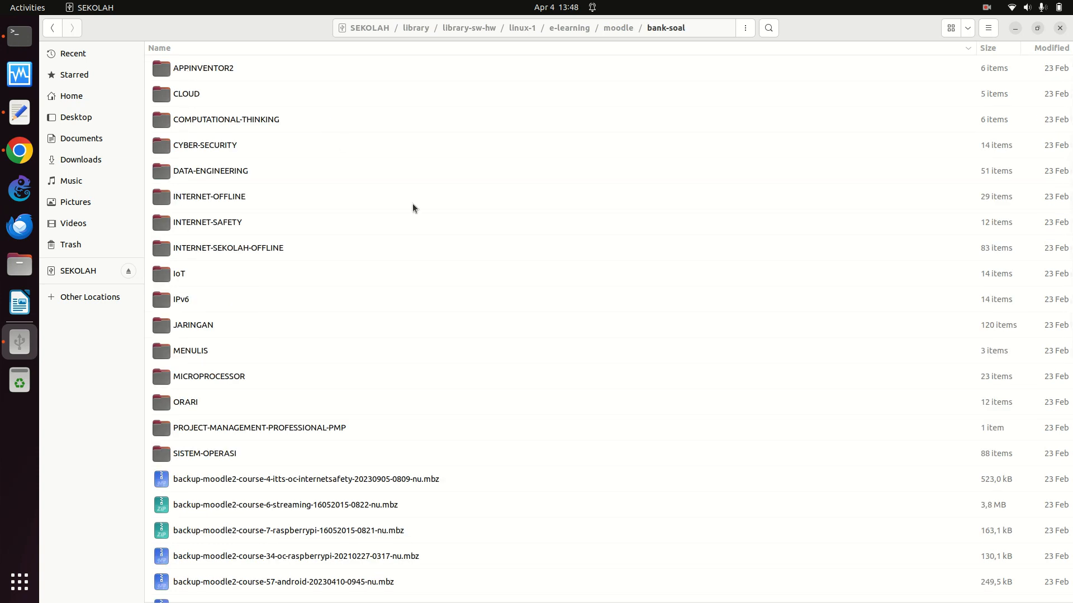
Look through the question files in the bank-soal folder and its INTERNET-OFFLINE subfolder, and return to bank-soal.
{"action": "scroll", "coordinate": [413, 204], "scroll_direction": "down", "scroll_amount": 5}
{"action": "scroll", "coordinate": [412, 204], "scroll_direction": "down", "scroll_amount": 2}
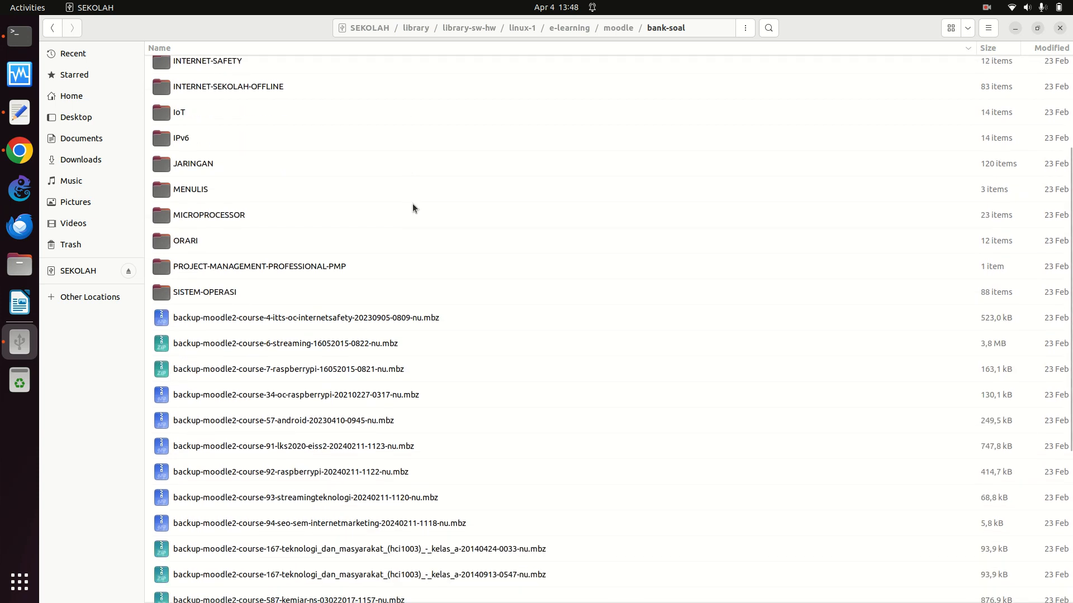
{"action": "scroll", "coordinate": [412, 204], "scroll_direction": "down", "scroll_amount": 9}
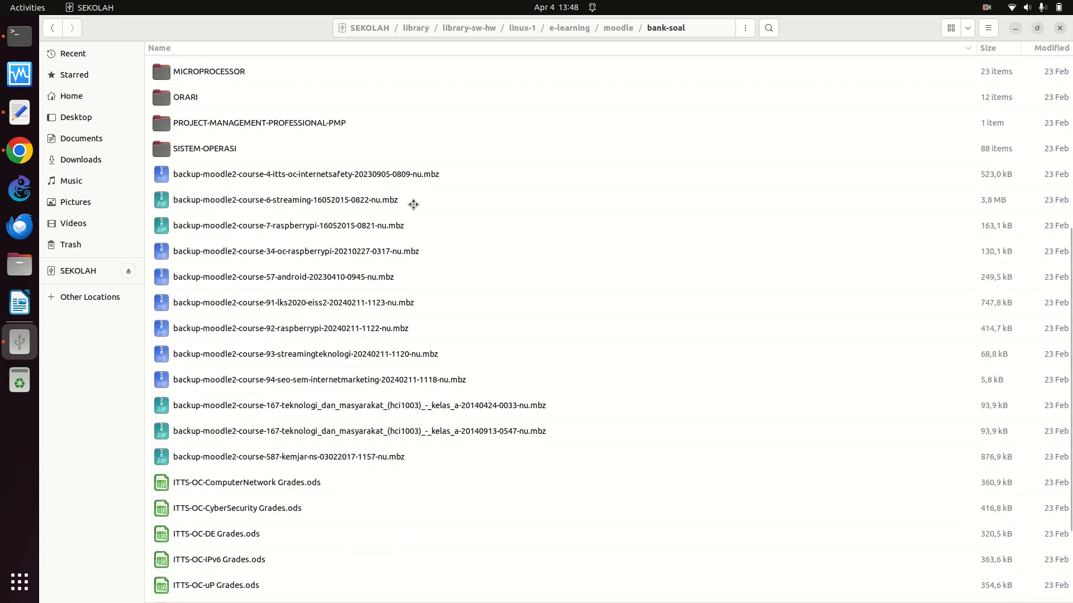
{"action": "scroll", "coordinate": [413, 204], "scroll_direction": "down", "scroll_amount": 2}
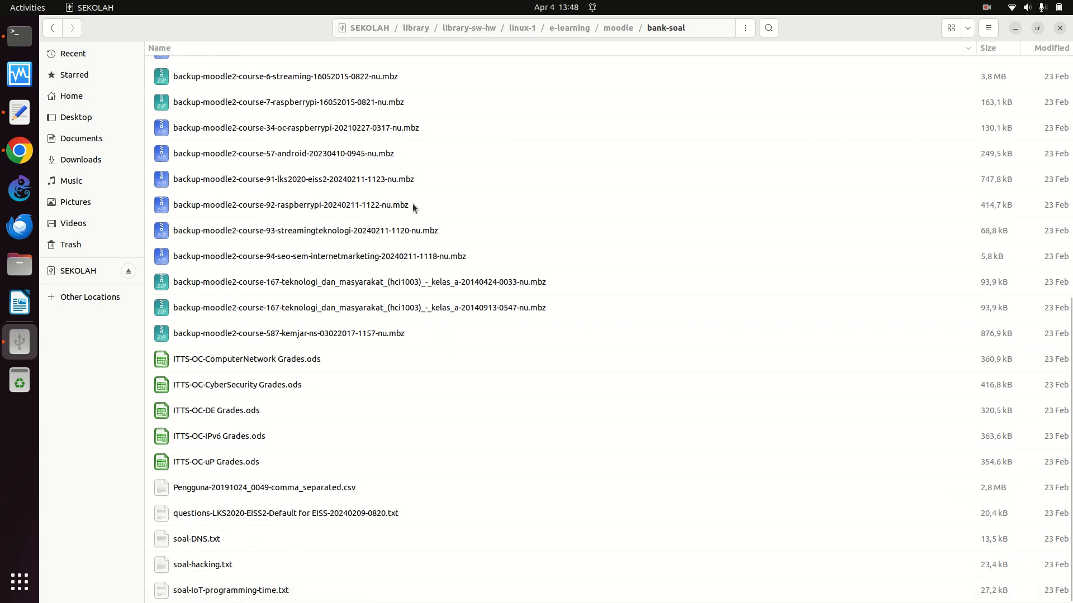
{"action": "scroll", "coordinate": [412, 205], "scroll_direction": "up", "scroll_amount": 18}
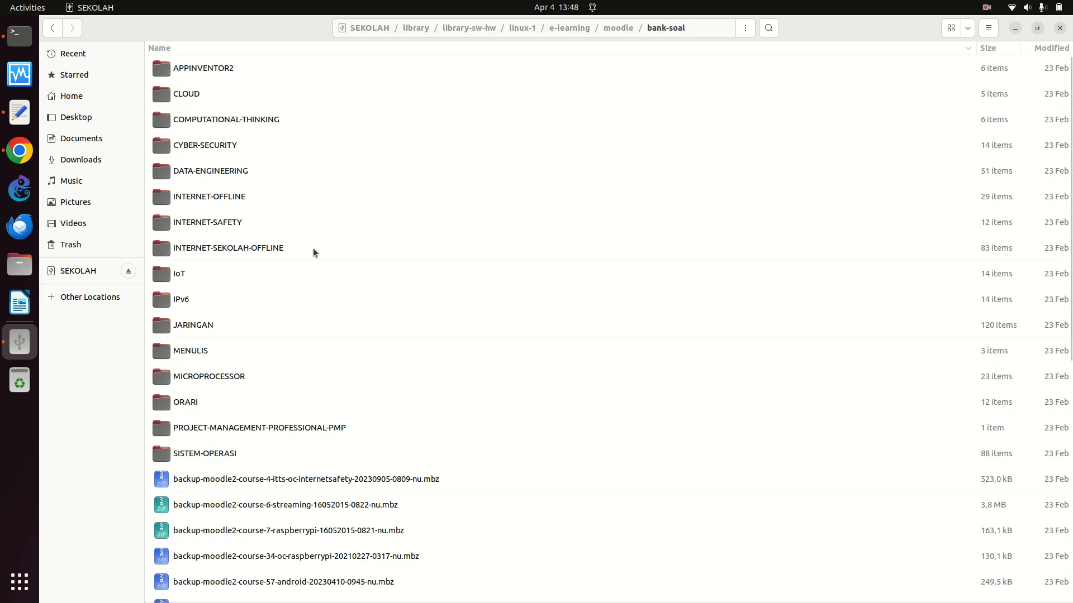
{"action": "double_click", "coordinate": [216, 202]}
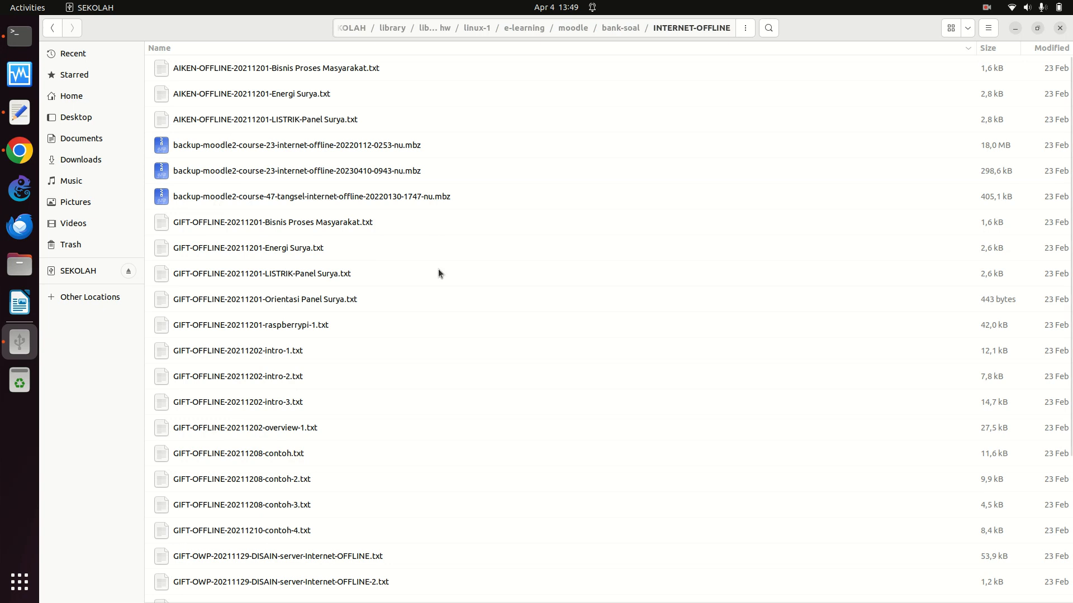
{"action": "scroll", "coordinate": [438, 272], "scroll_direction": "down", "scroll_amount": 5}
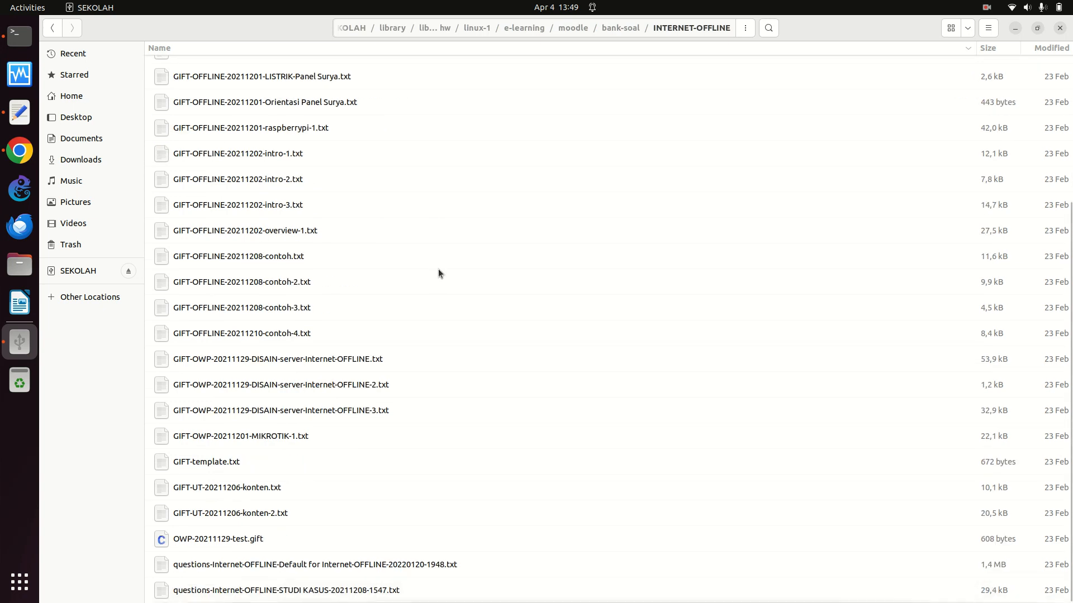
{"action": "scroll", "coordinate": [438, 271], "scroll_direction": "up", "scroll_amount": 5}
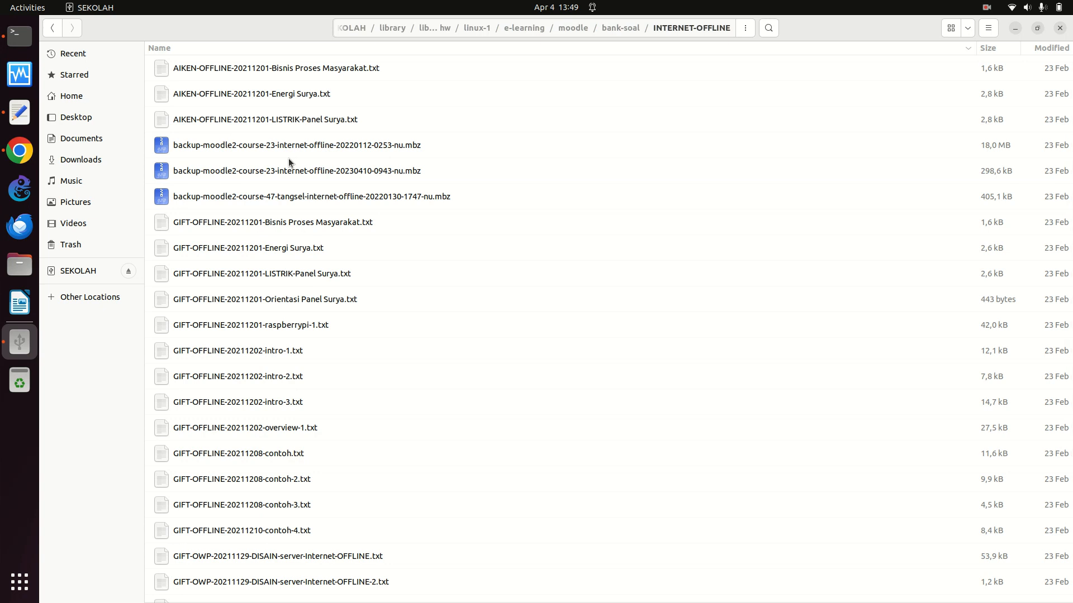
{"action": "scroll", "coordinate": [289, 159], "scroll_direction": "down", "scroll_amount": 5}
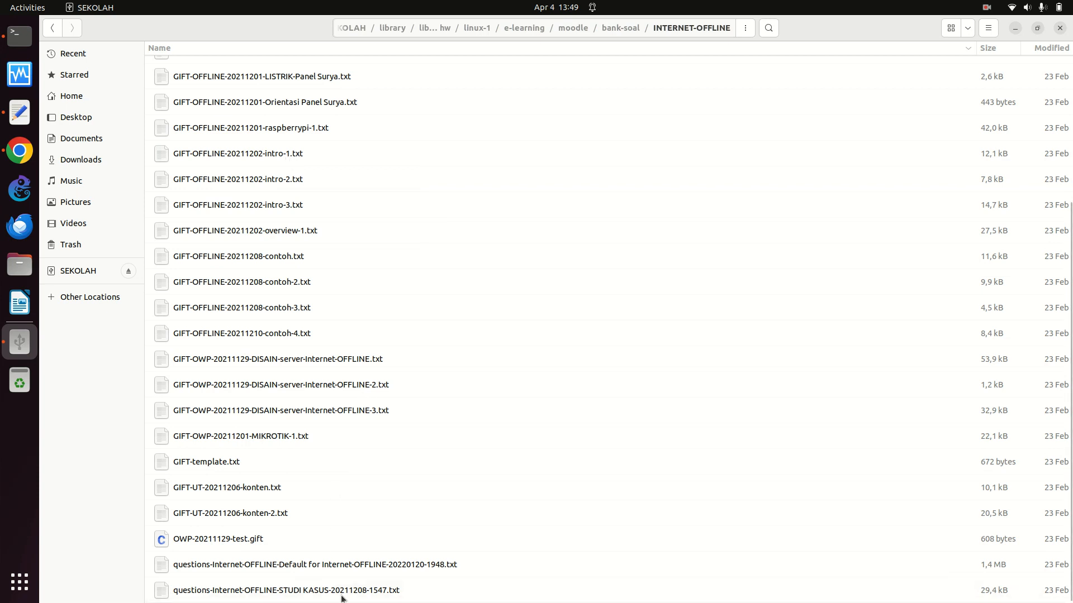
{"action": "left_click", "coordinate": [52, 33]}
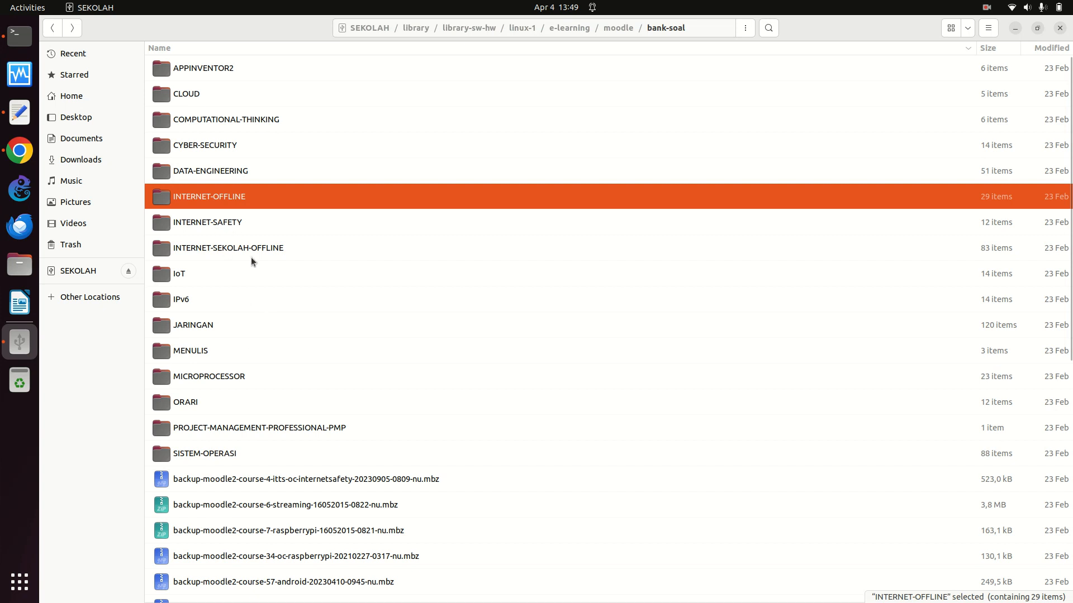
Open questions-SD-top-20231007-1932.txt from the INTERNET-SEKOLAH-OFFLINE folder in the text editor.
{"action": "double_click", "coordinate": [227, 249]}
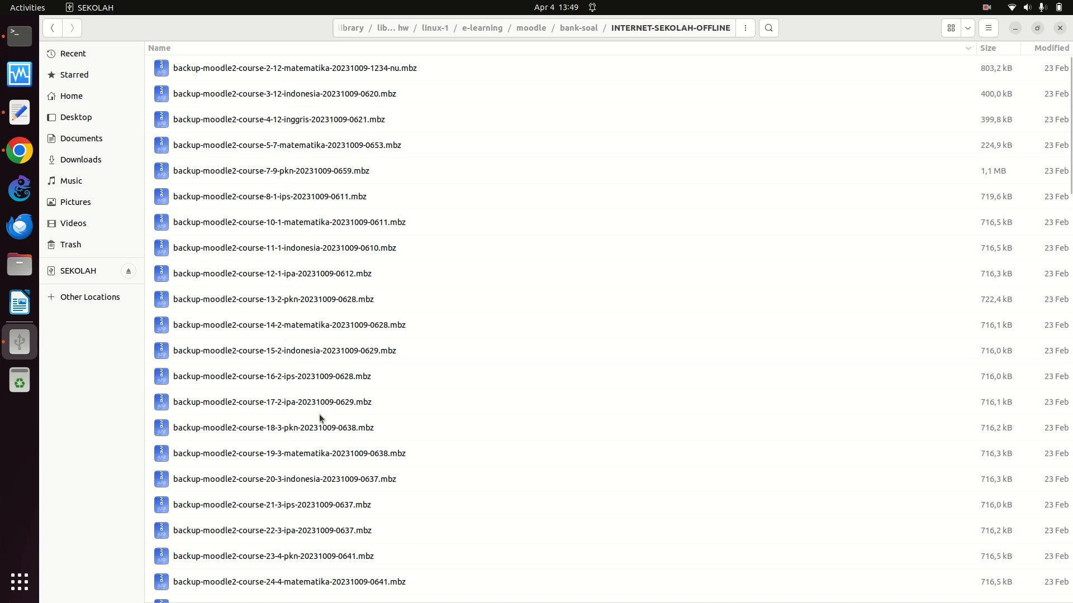
{"action": "scroll", "coordinate": [320, 416], "scroll_direction": "down", "scroll_amount": 15}
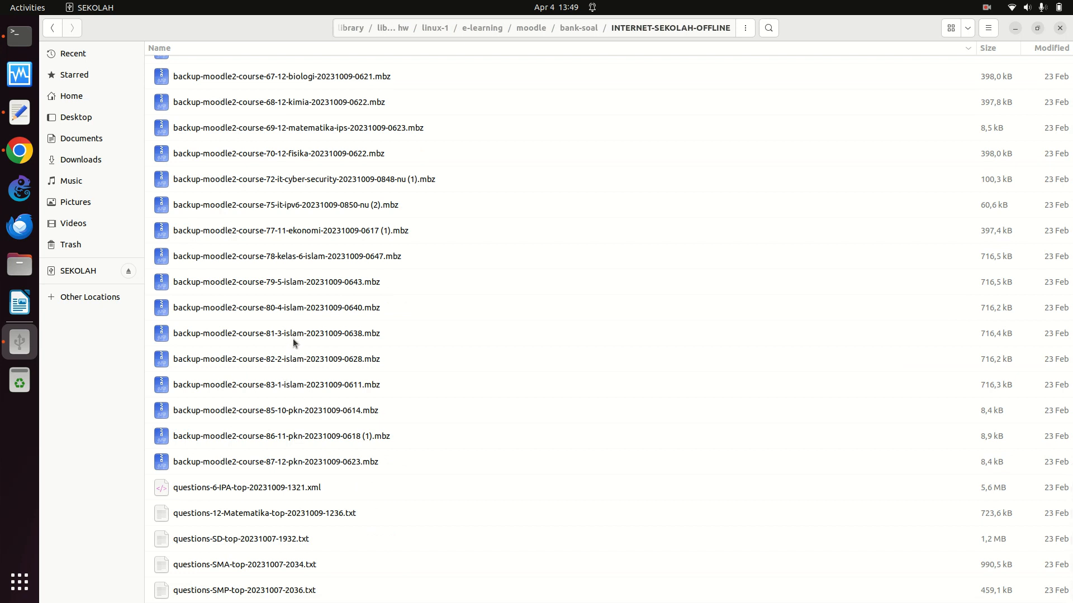
{"action": "left_click", "coordinate": [272, 540]}
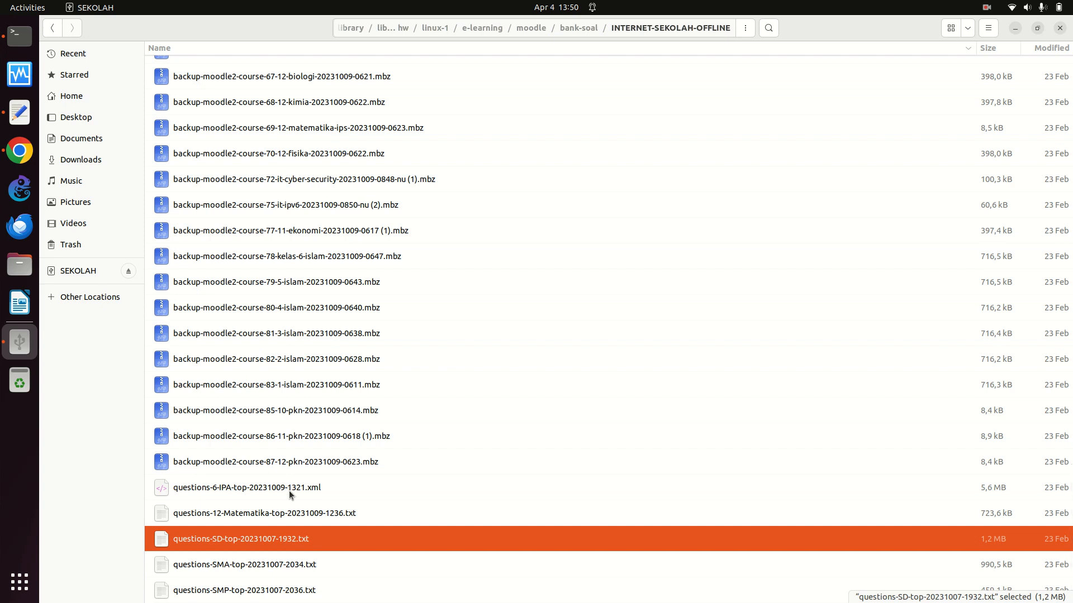
{"action": "double_click", "coordinate": [267, 542]}
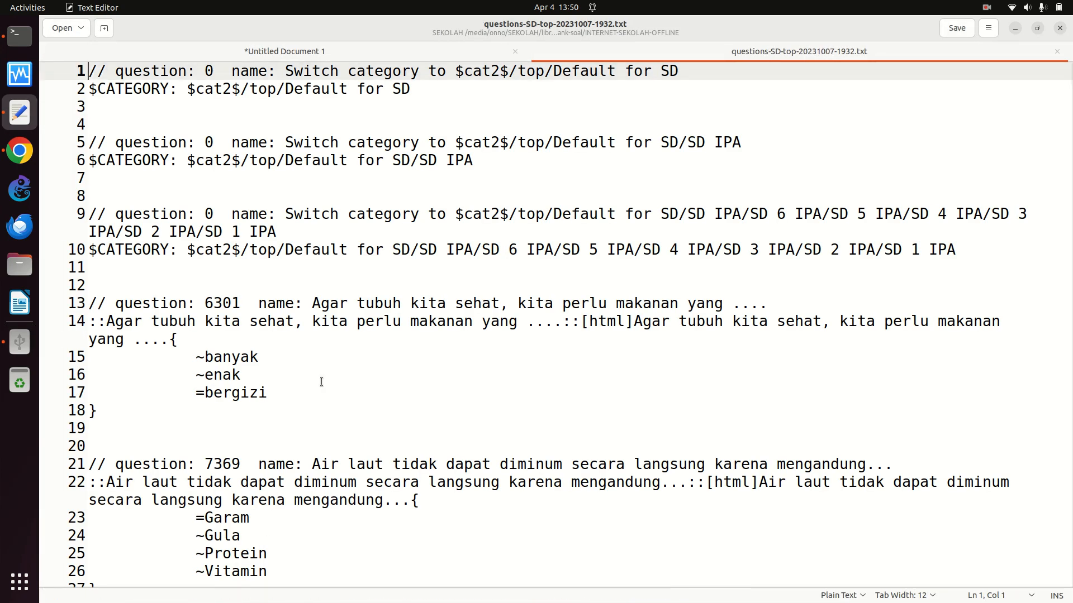
Examine the category and question entries in questions-SD-top-20231007-1932.txt, and close the file.
{"action": "scroll", "coordinate": [321, 382], "scroll_direction": "down", "scroll_amount": 7}
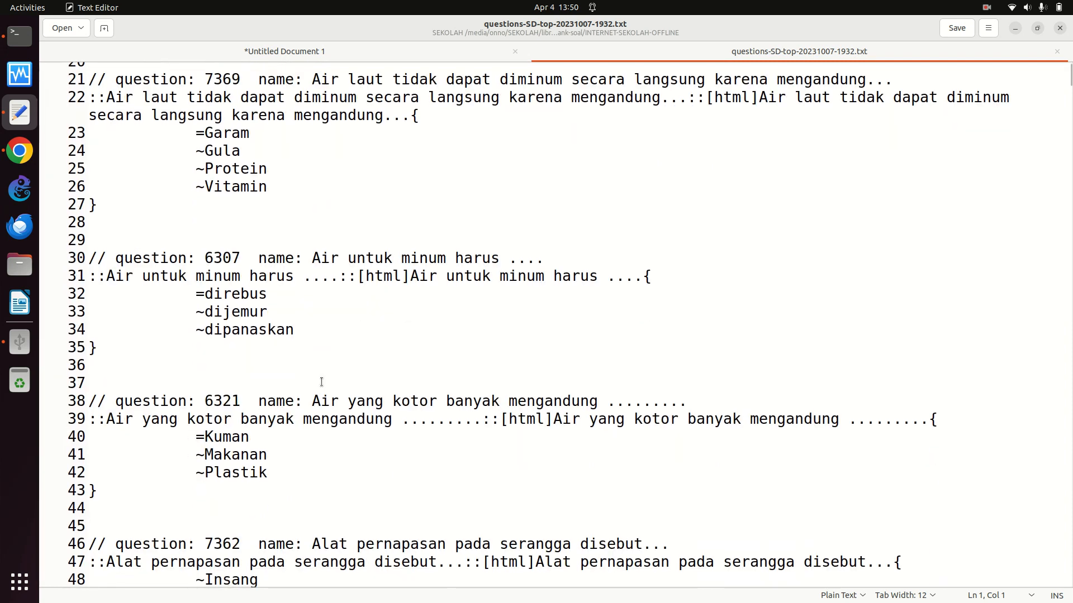
{"action": "scroll", "coordinate": [322, 383], "scroll_direction": "up", "scroll_amount": 7}
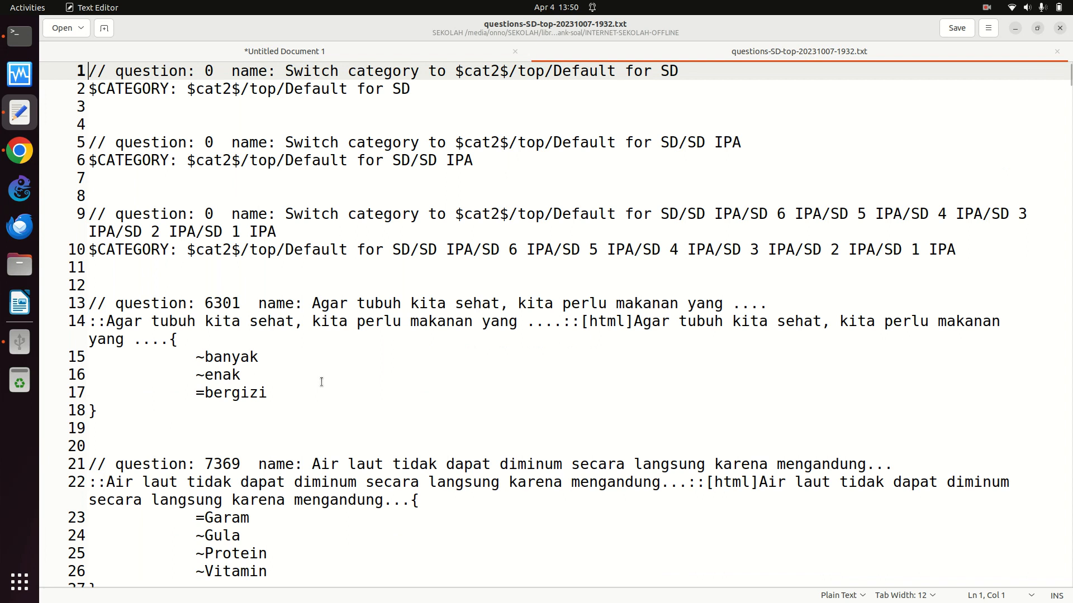
{"action": "scroll", "coordinate": [321, 382], "scroll_direction": "down", "scroll_amount": 9}
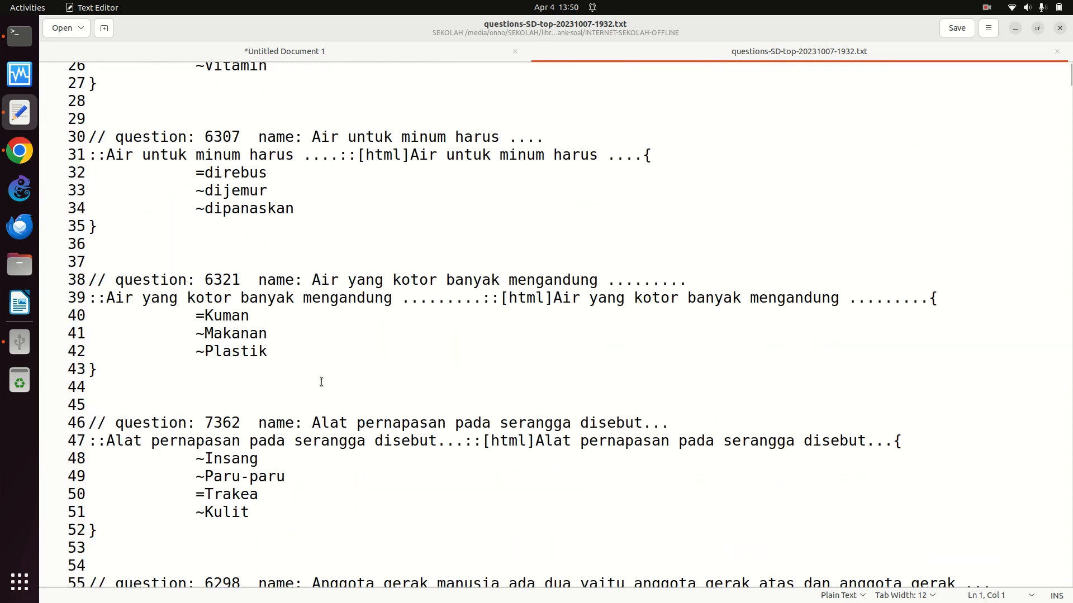
{"action": "scroll", "coordinate": [323, 382], "scroll_direction": "down", "scroll_amount": 8}
{"action": "scroll", "coordinate": [321, 380], "scroll_direction": "up", "scroll_amount": 17}
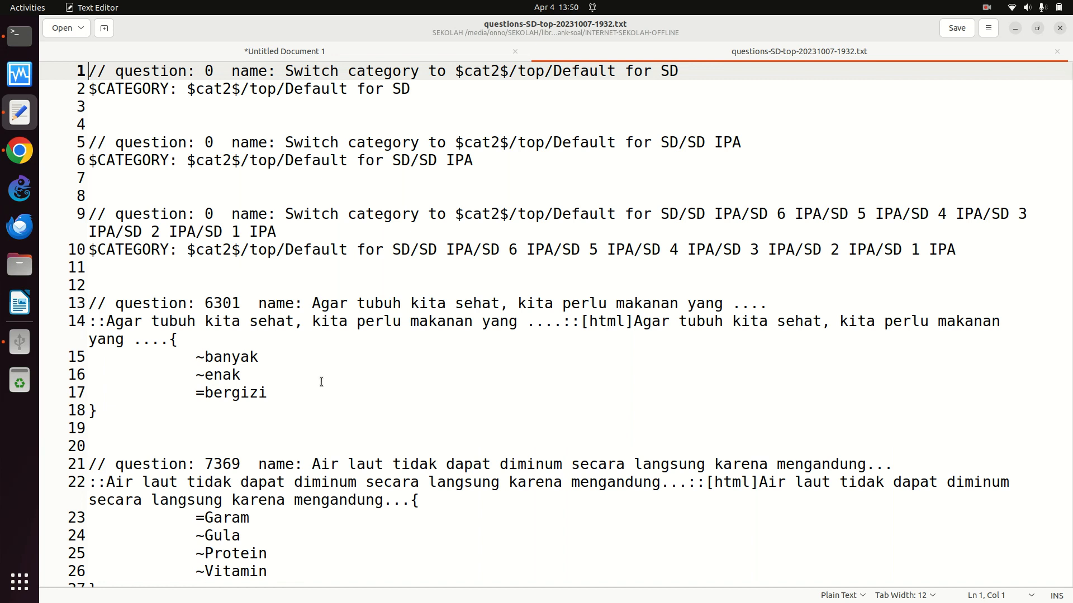
{"action": "scroll", "coordinate": [321, 382], "scroll_direction": "down", "scroll_amount": 20}
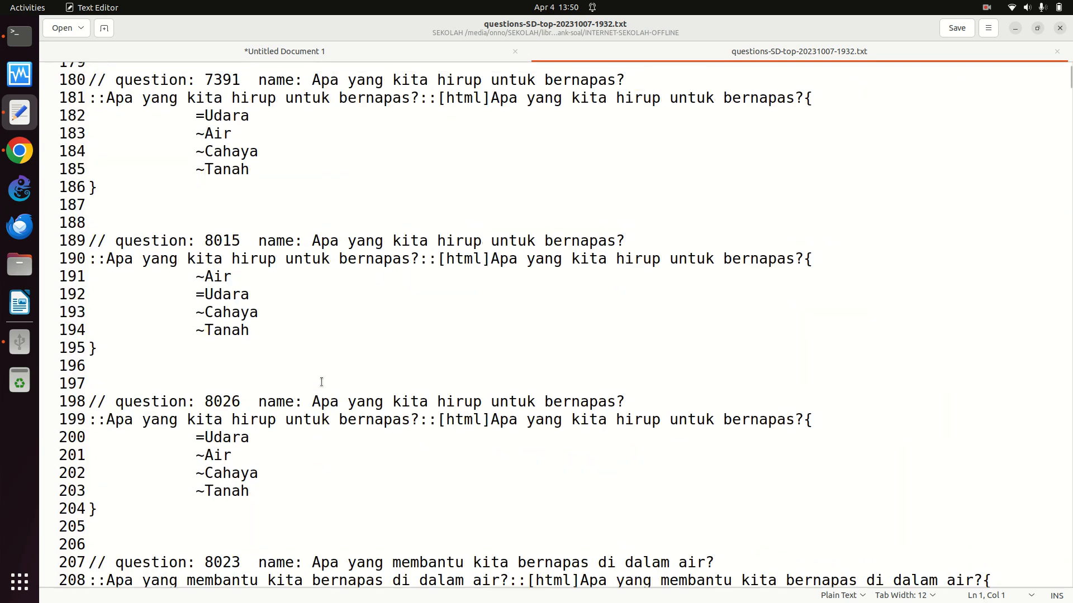
{"action": "scroll", "coordinate": [322, 383], "scroll_direction": "up", "scroll_amount": 20}
{"action": "scroll", "coordinate": [323, 382], "scroll_direction": "up", "scroll_amount": 20}
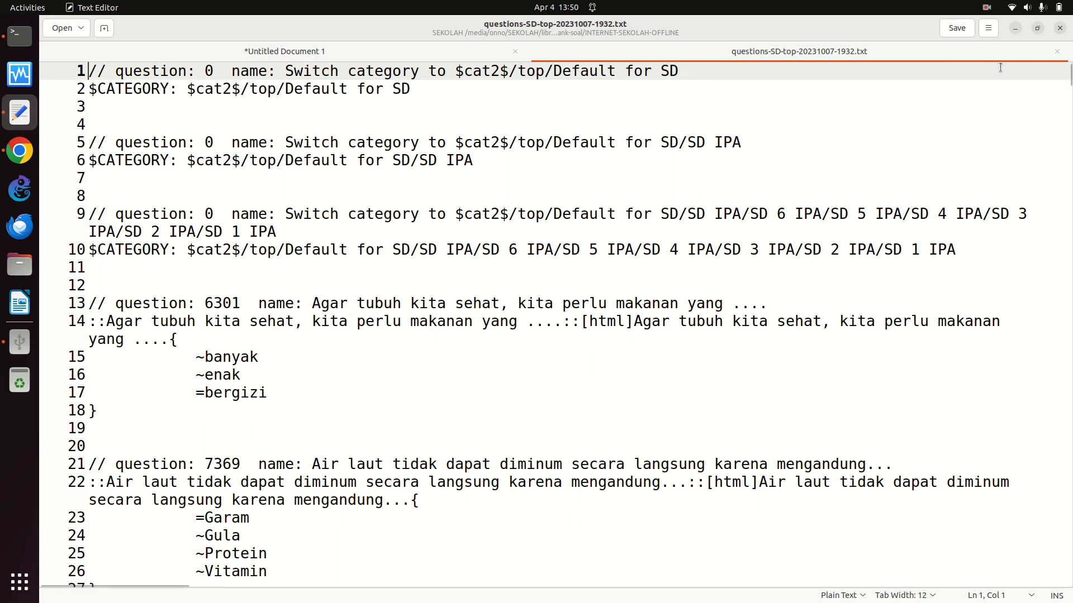
{"action": "left_click", "coordinate": [1057, 51]}
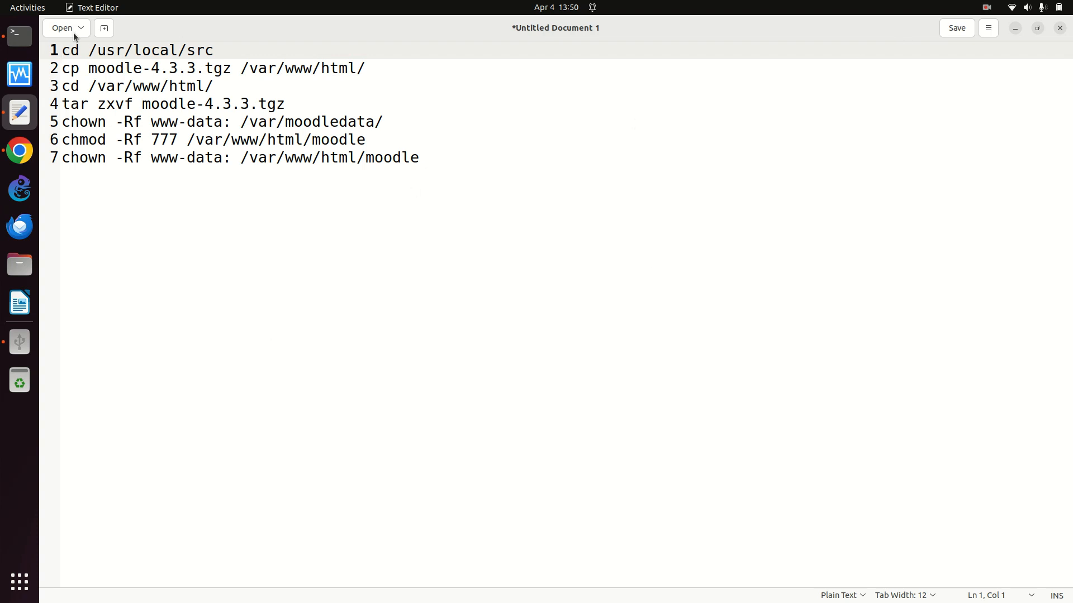
Switch back to the Moodle site in Chrome and leave the Try Out question bank for the My courses page.
{"action": "left_click", "coordinate": [19, 39]}
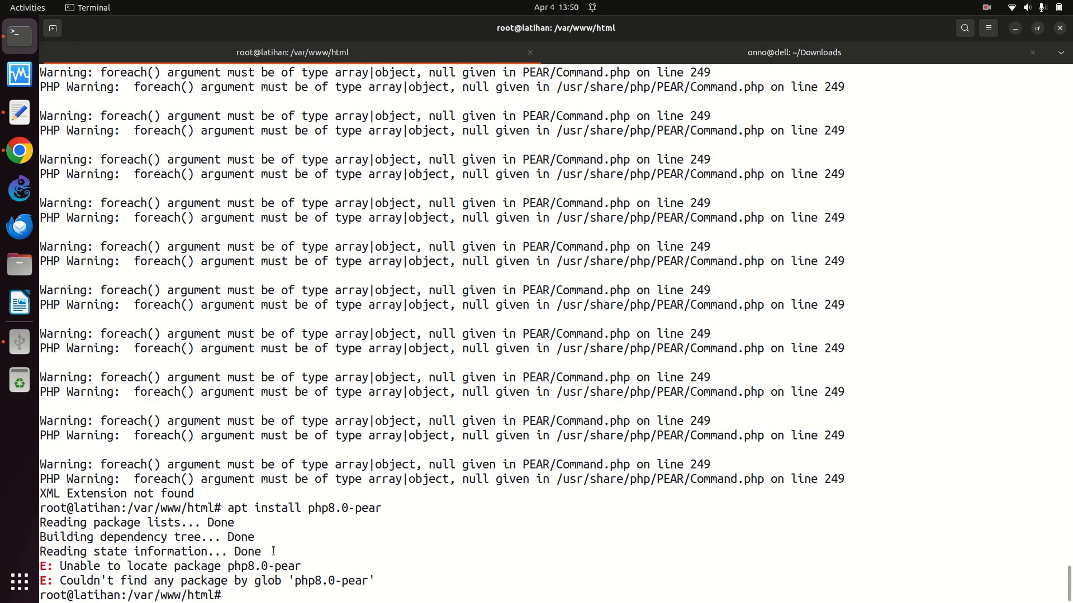
{"action": "left_click", "coordinate": [20, 151]}
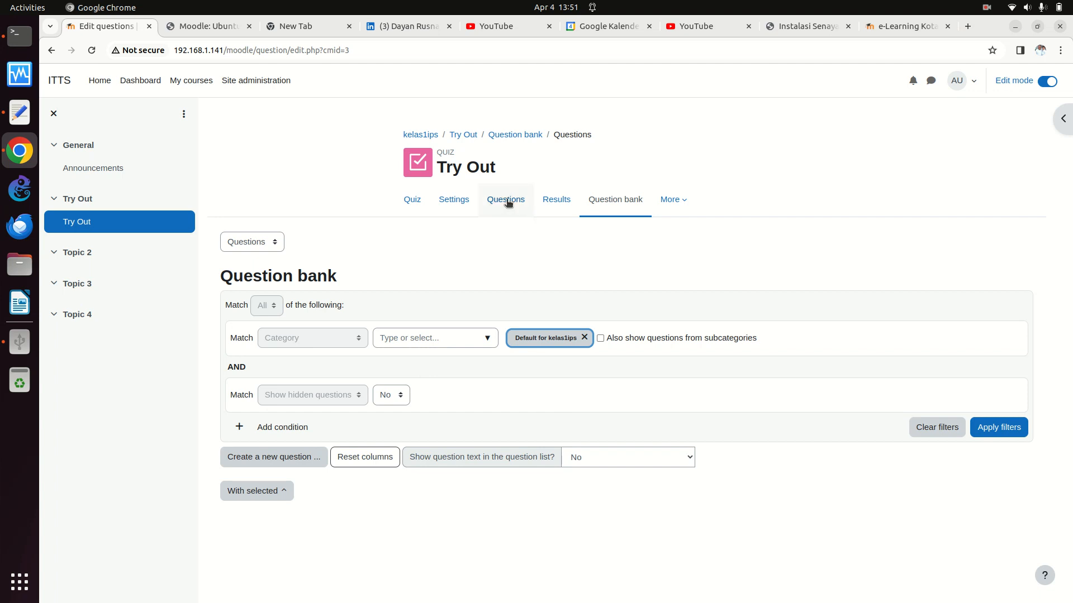
{"action": "left_click", "coordinate": [273, 237]}
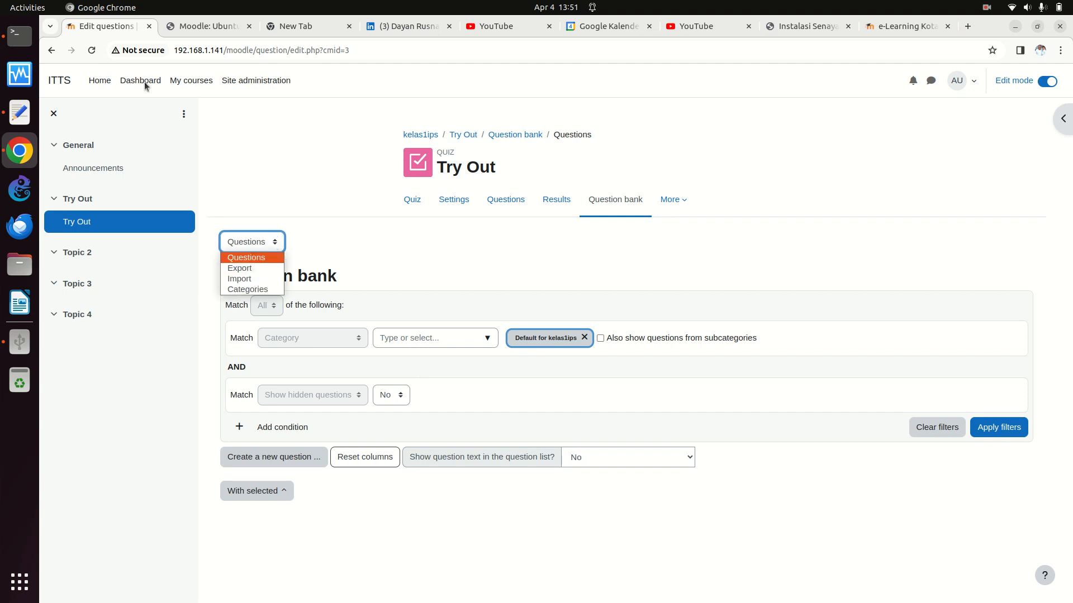
{"action": "left_click", "coordinate": [209, 84]}
{"action": "left_click", "coordinate": [209, 85]}
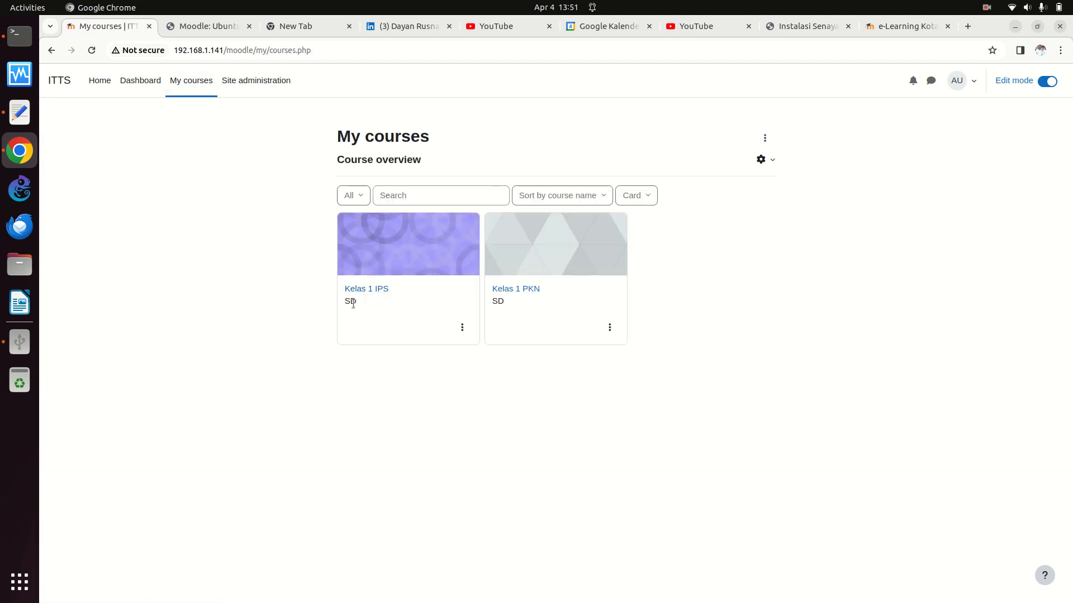
Look through the site's Home, My courses, Dashboard and Site administration pages, including the course administration options.
{"action": "left_click", "coordinate": [101, 89]}
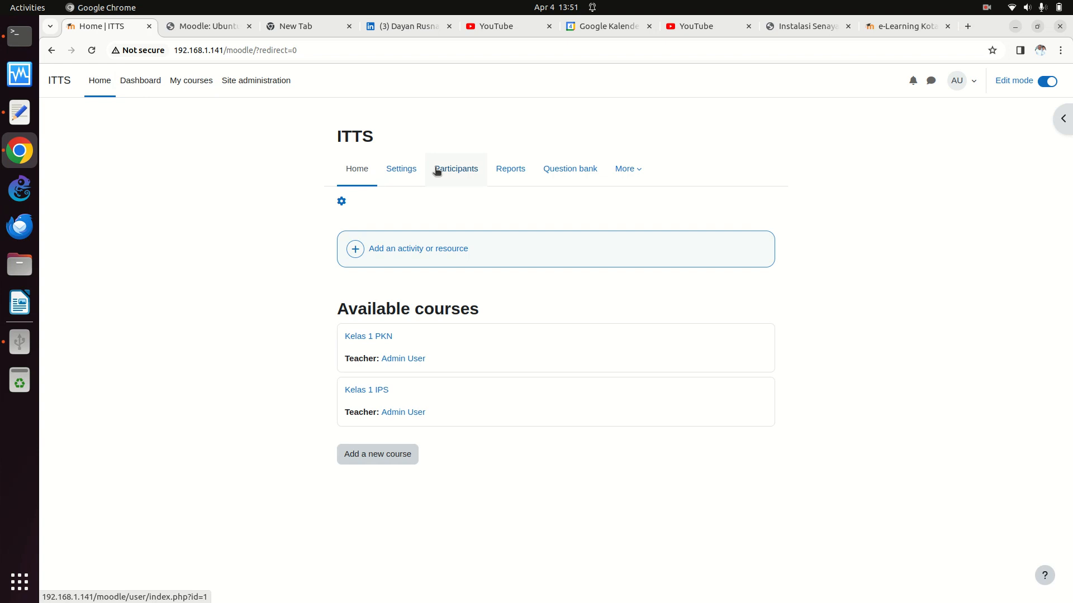
{"action": "left_click", "coordinate": [188, 82]}
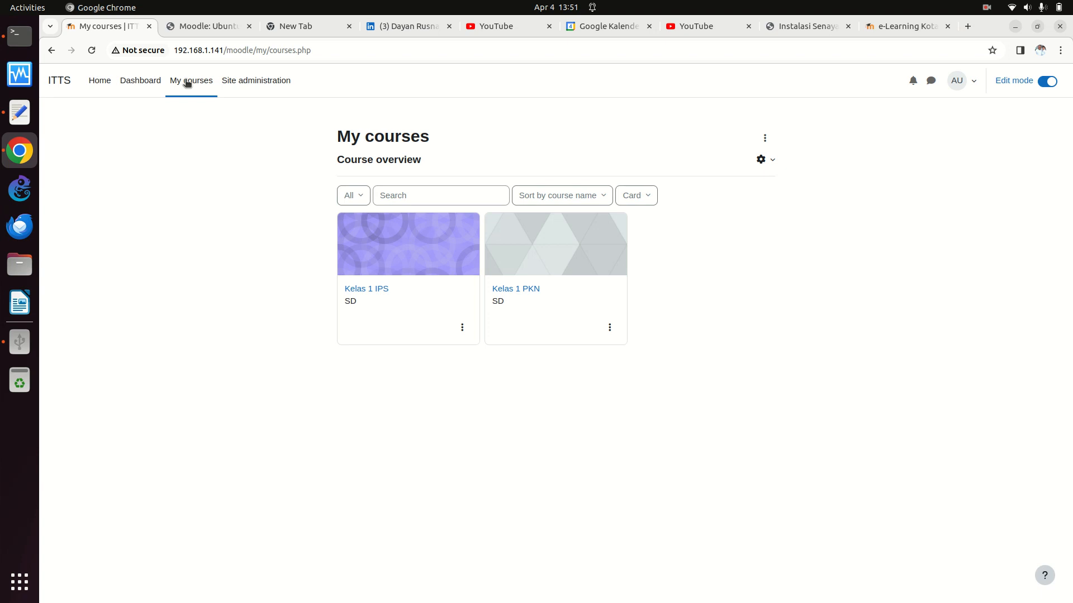
{"action": "left_click", "coordinate": [265, 81]}
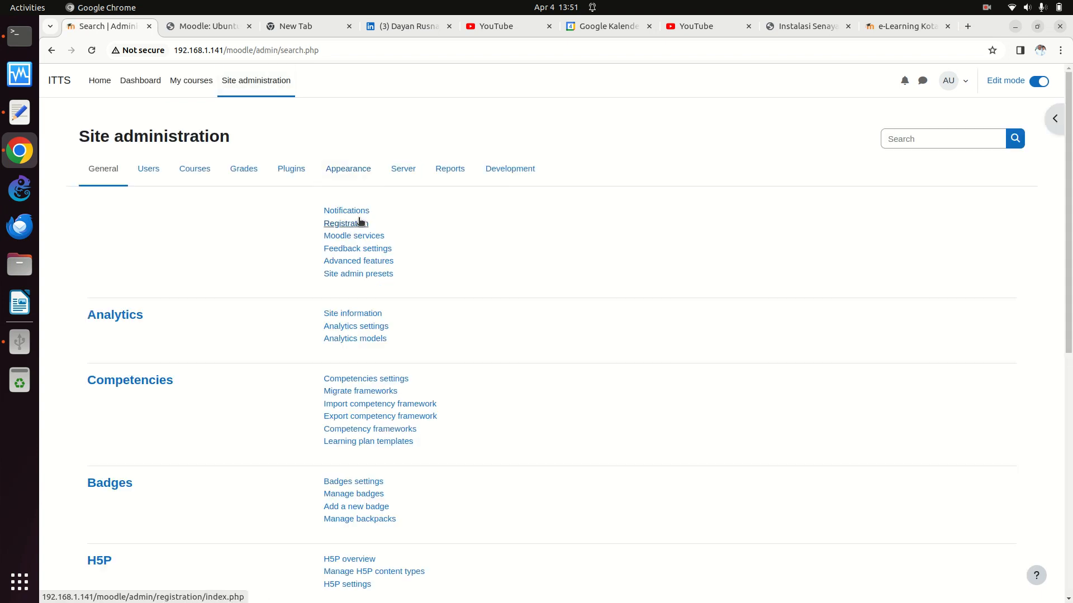
{"action": "left_click", "coordinate": [207, 170]}
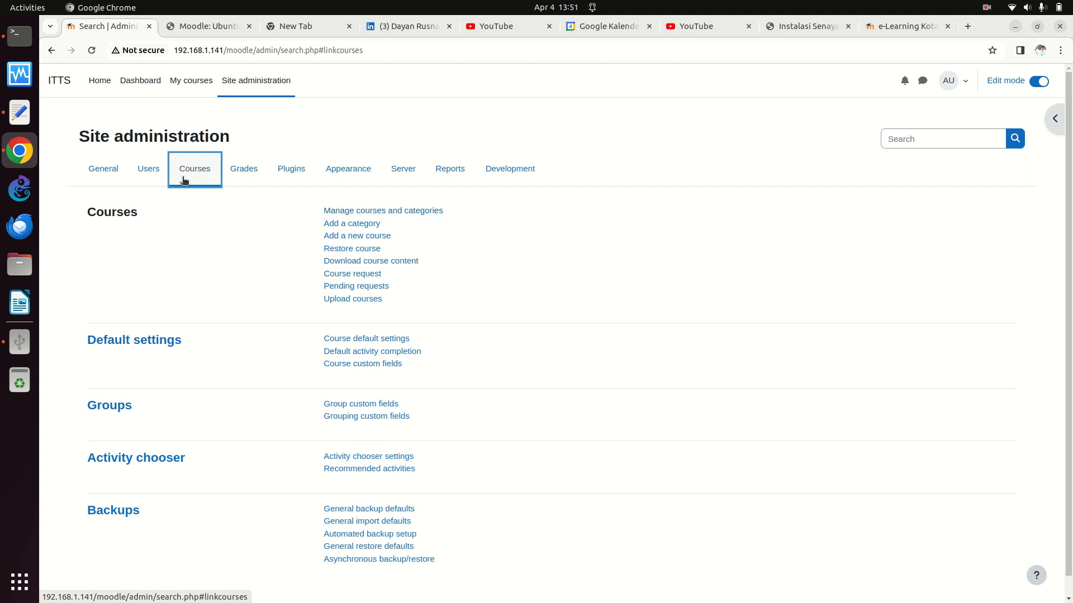
{"action": "left_click", "coordinate": [149, 85]}
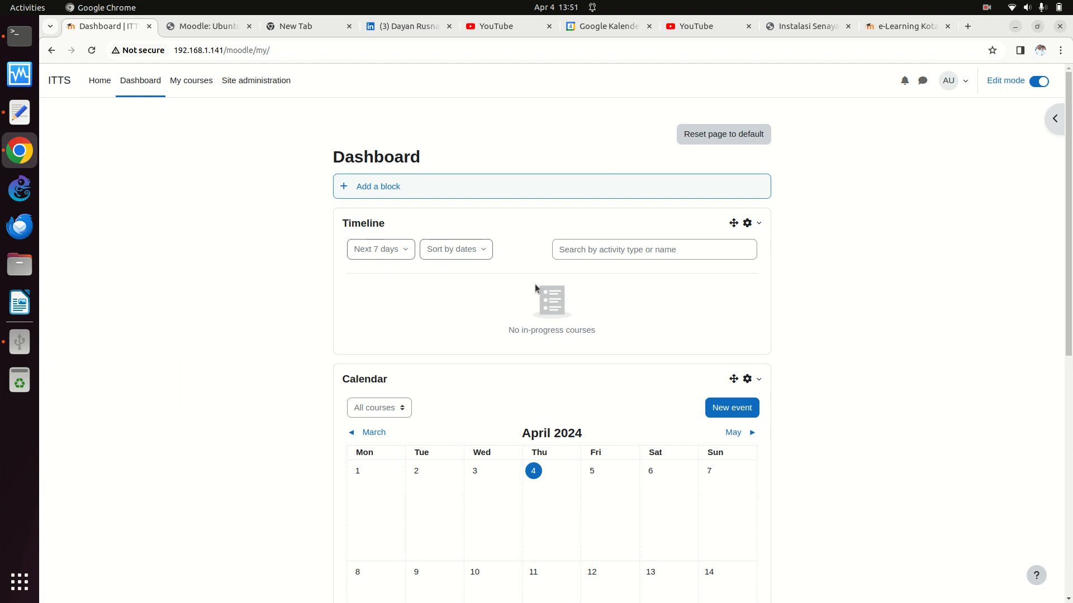
{"action": "scroll", "coordinate": [536, 288], "scroll_direction": "down", "scroll_amount": 8}
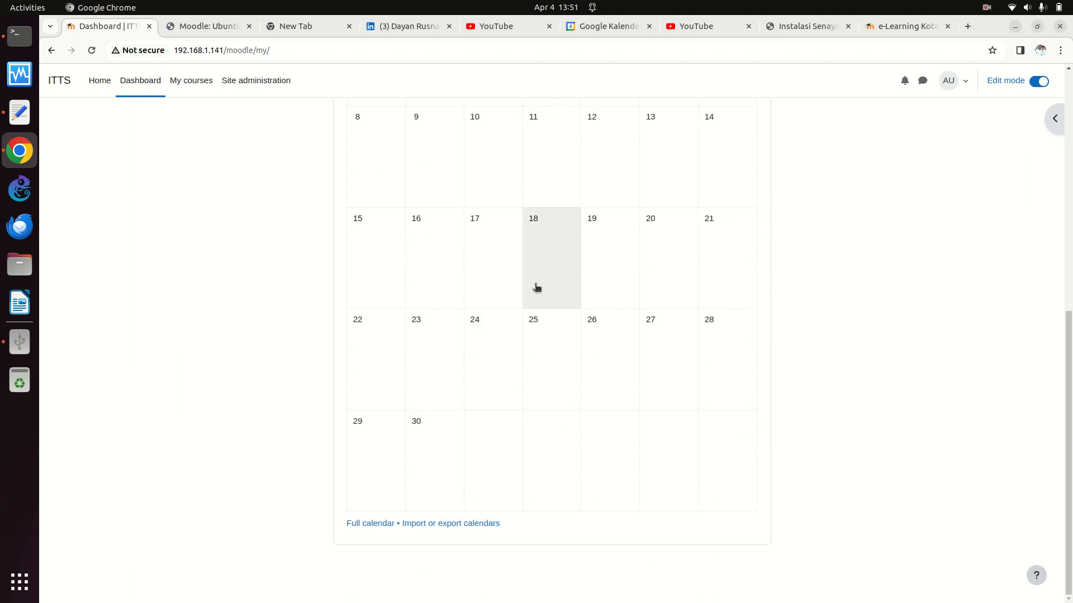
{"action": "scroll", "coordinate": [536, 287], "scroll_direction": "up", "scroll_amount": 8}
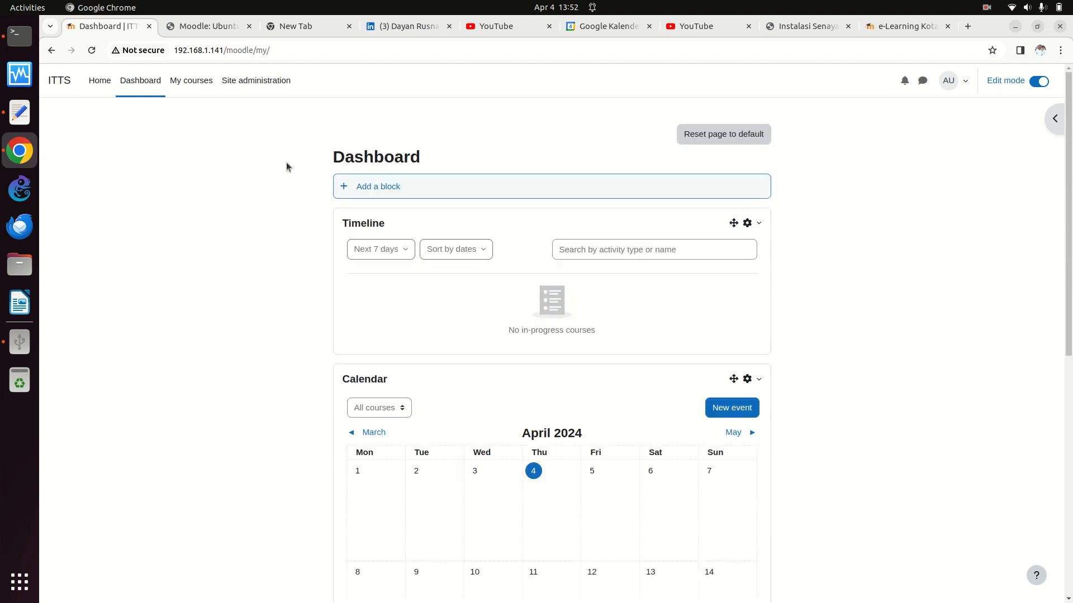
{"action": "left_click", "coordinate": [205, 94]}
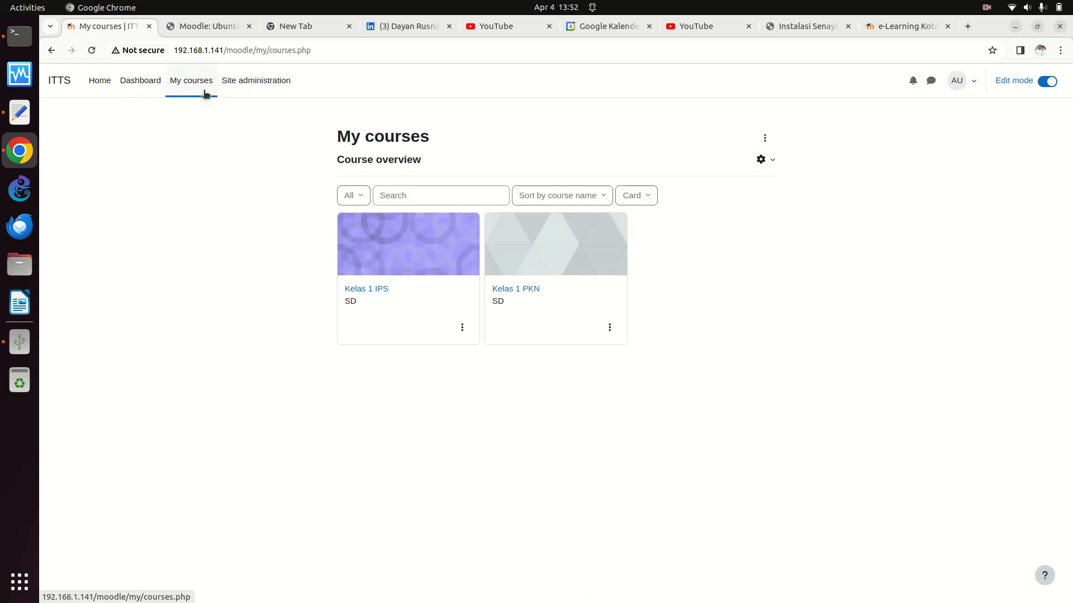
Open the question bank of the ITTS site home and display its question categories.
{"action": "left_click", "coordinate": [101, 89]}
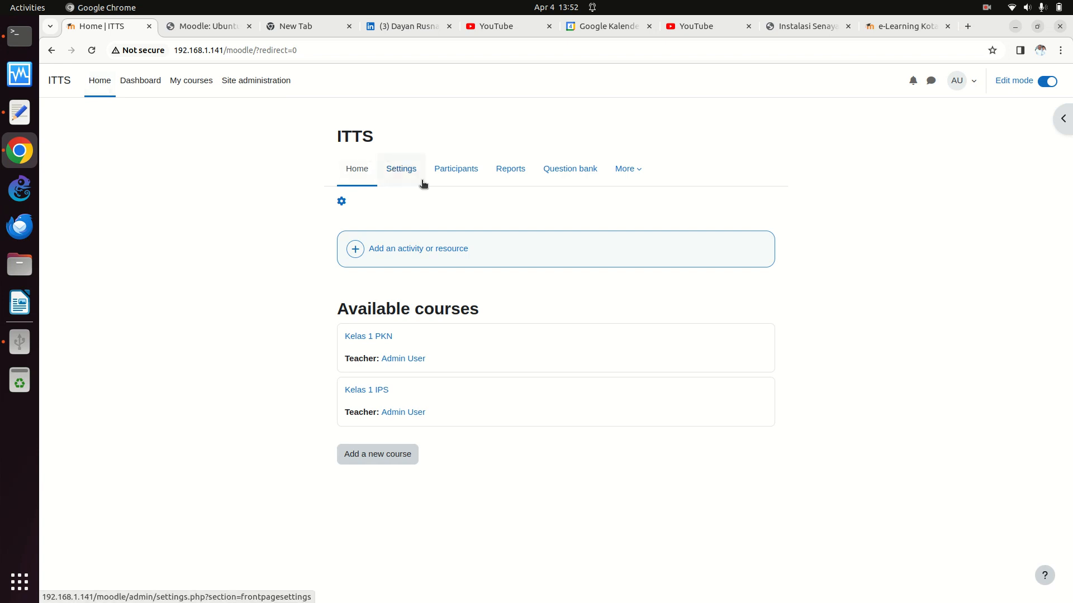
{"action": "left_click", "coordinate": [643, 174]}
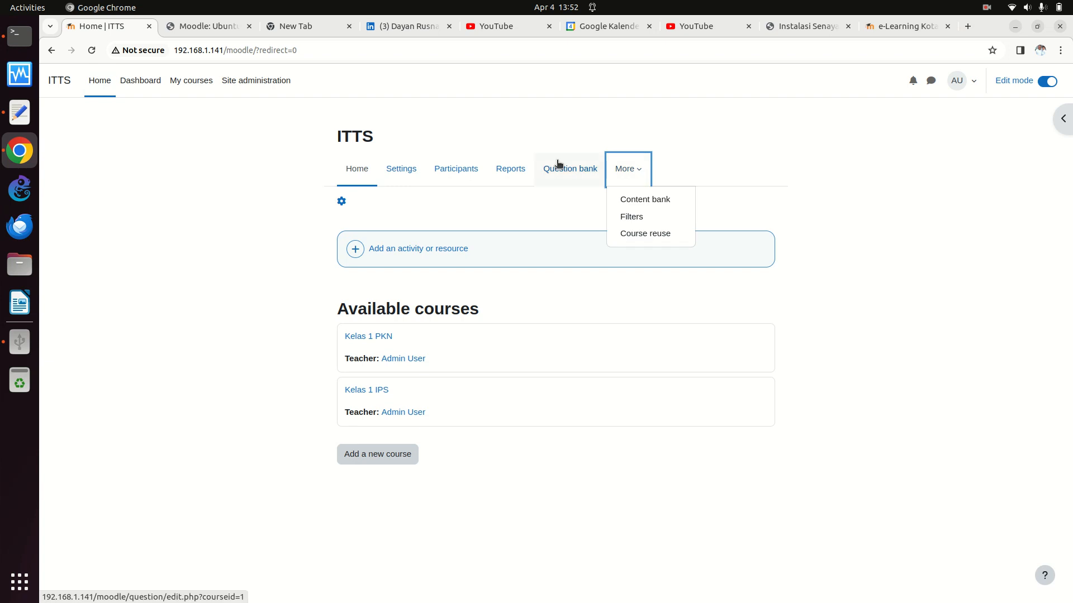
{"action": "left_click", "coordinate": [571, 179]}
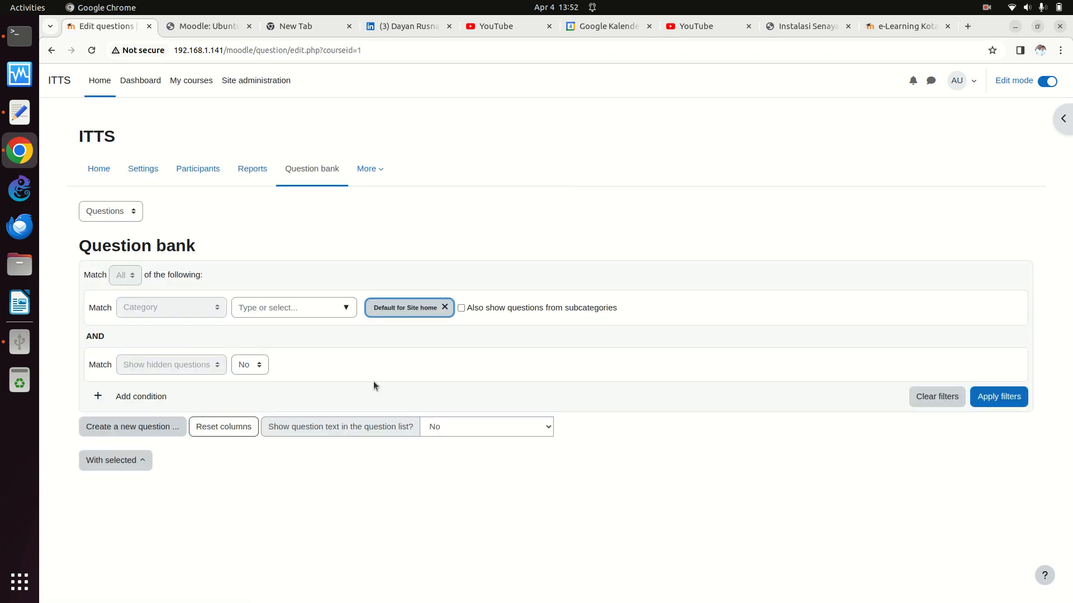
{"action": "left_click", "coordinate": [132, 217]}
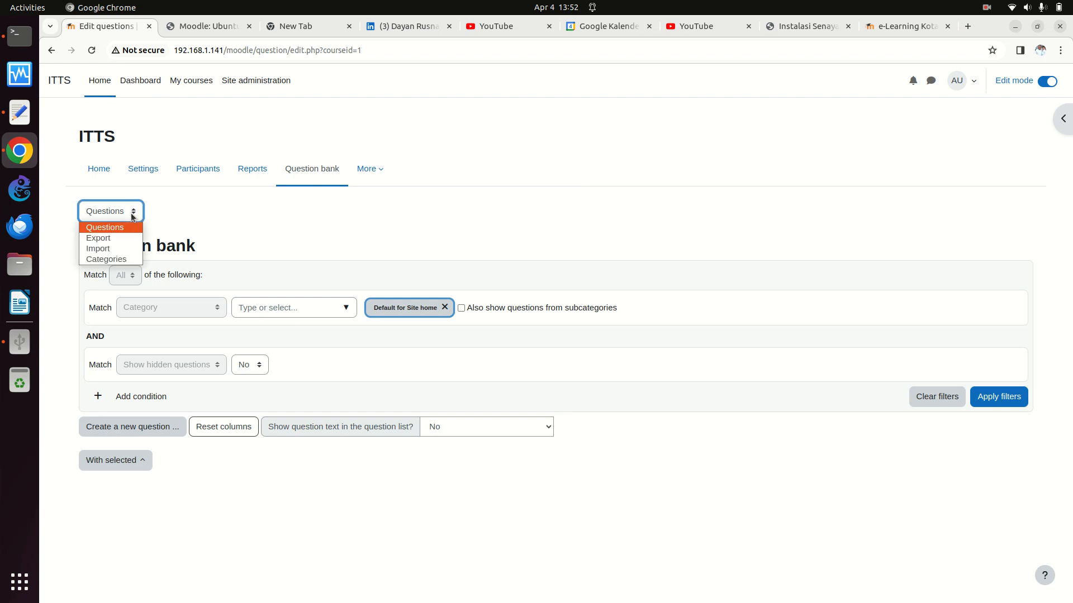
{"action": "left_click", "coordinate": [117, 259]}
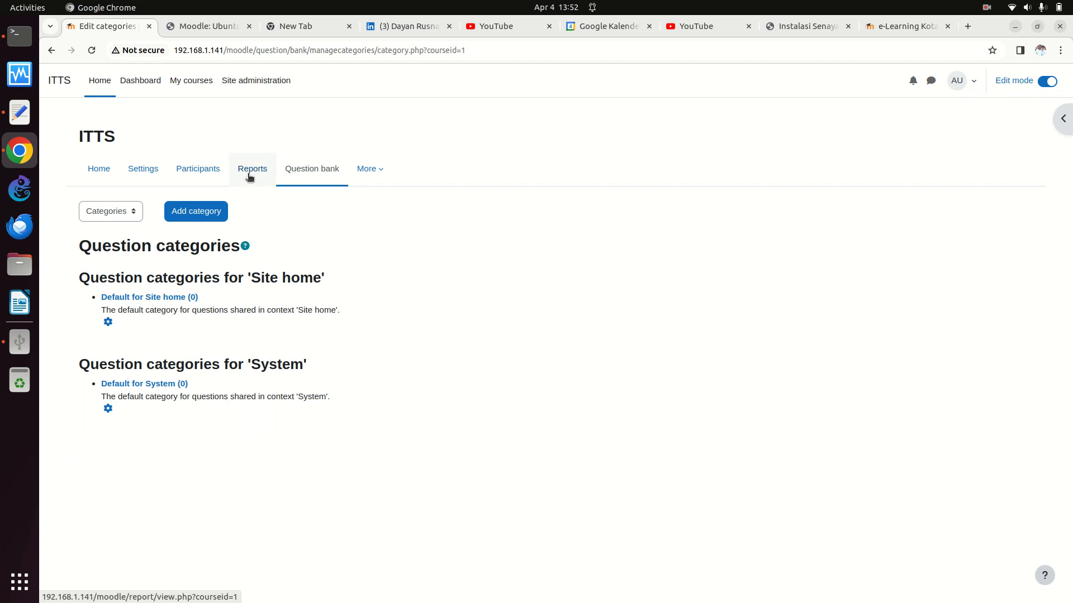
Open the site question bank's import page and select GIFT format as the file format.
{"action": "left_click", "coordinate": [133, 217]}
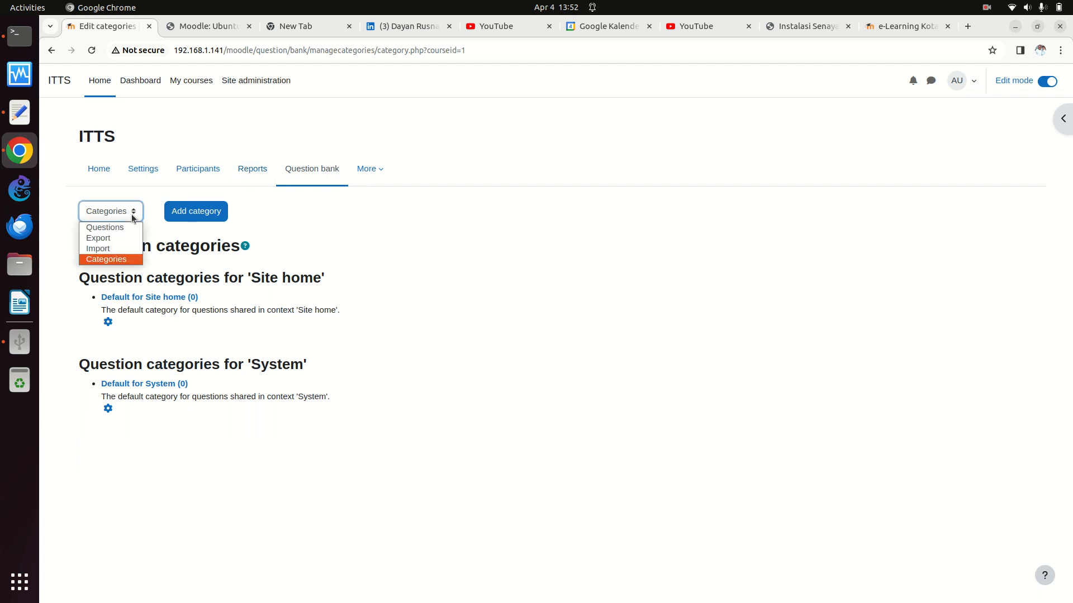
{"action": "left_click", "coordinate": [133, 218]}
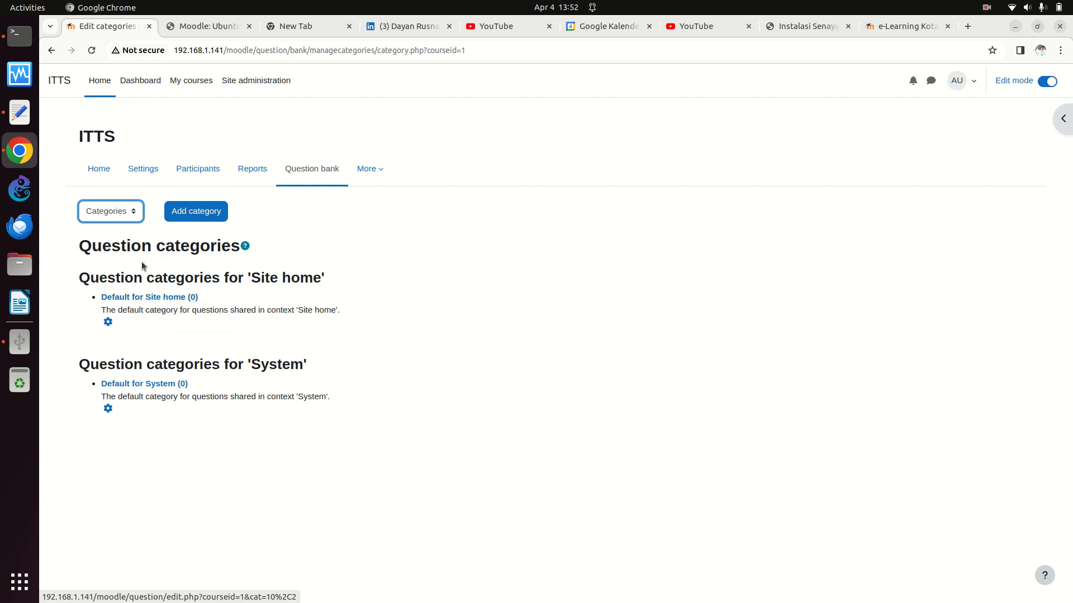
{"action": "left_click", "coordinate": [134, 212]}
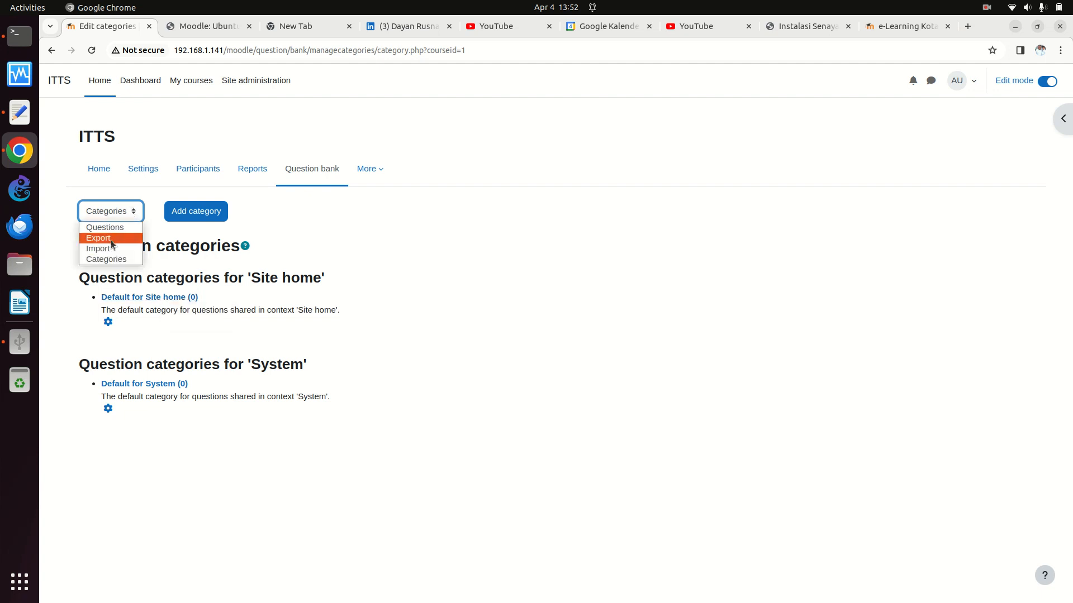
{"action": "left_click", "coordinate": [113, 248]}
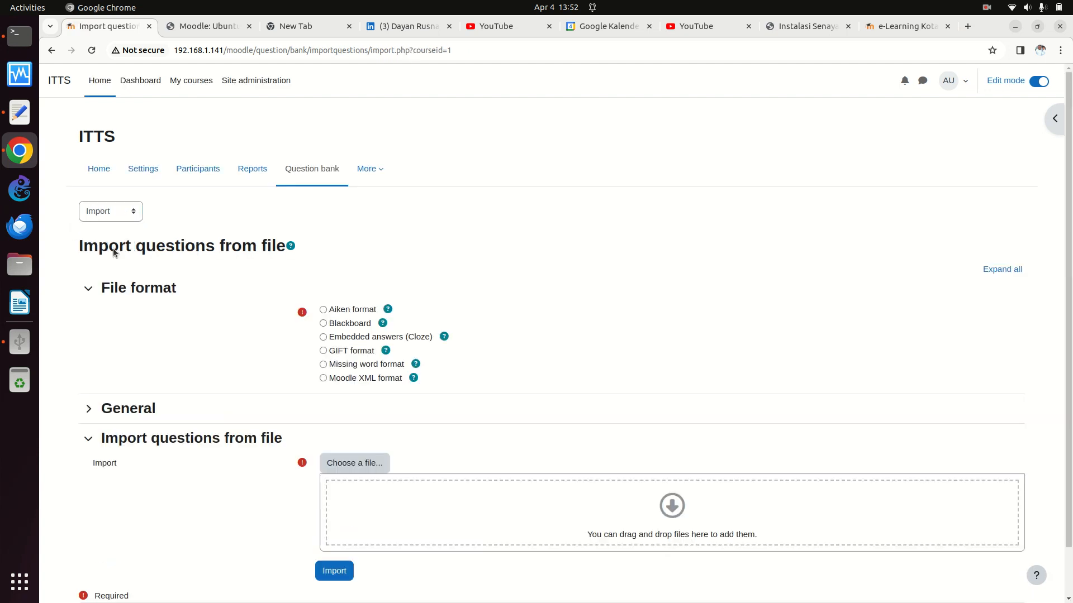
{"action": "scroll", "coordinate": [525, 411], "scroll_direction": "down", "scroll_amount": 1}
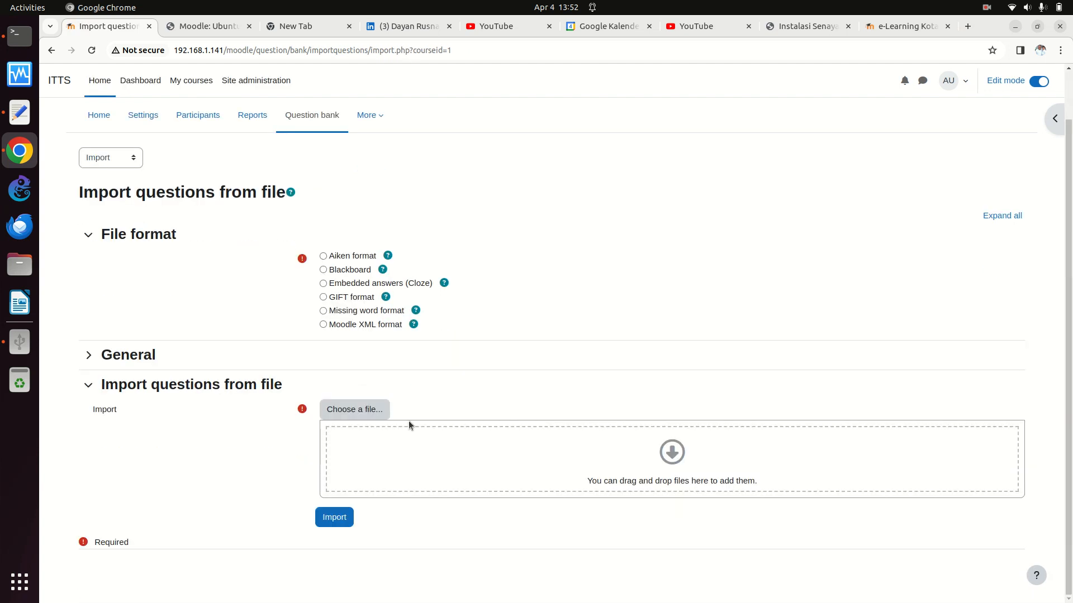
{"action": "left_click", "coordinate": [322, 297]}
Start uploading an import file and browse the SEKOLAH drive to library/library-sw-hw/linux-1/e-learning/moodle/bank-soal.
{"action": "left_click", "coordinate": [358, 413]}
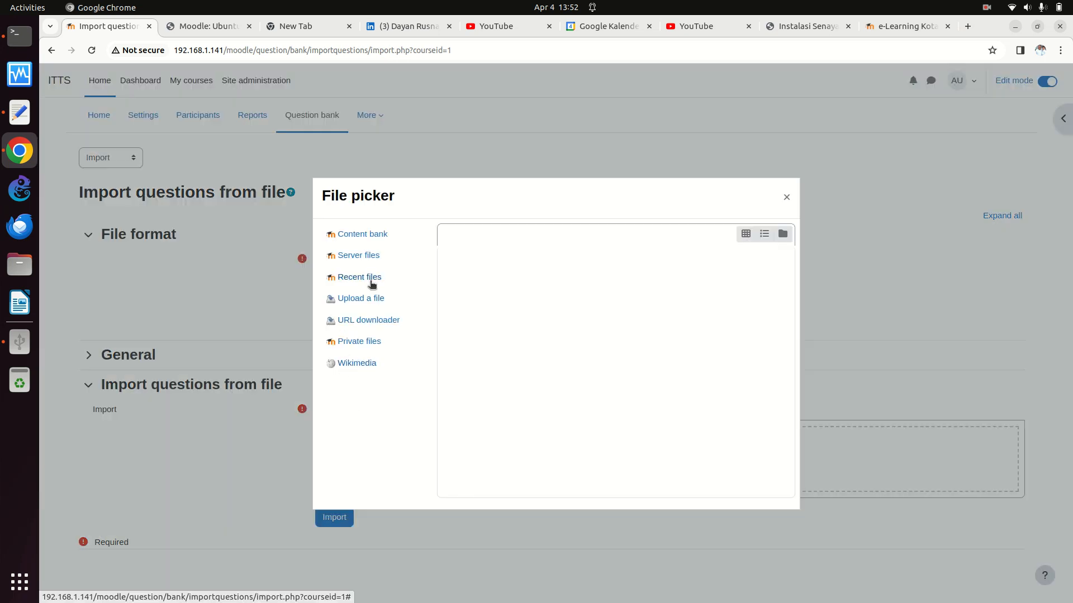
{"action": "left_click", "coordinate": [359, 303]}
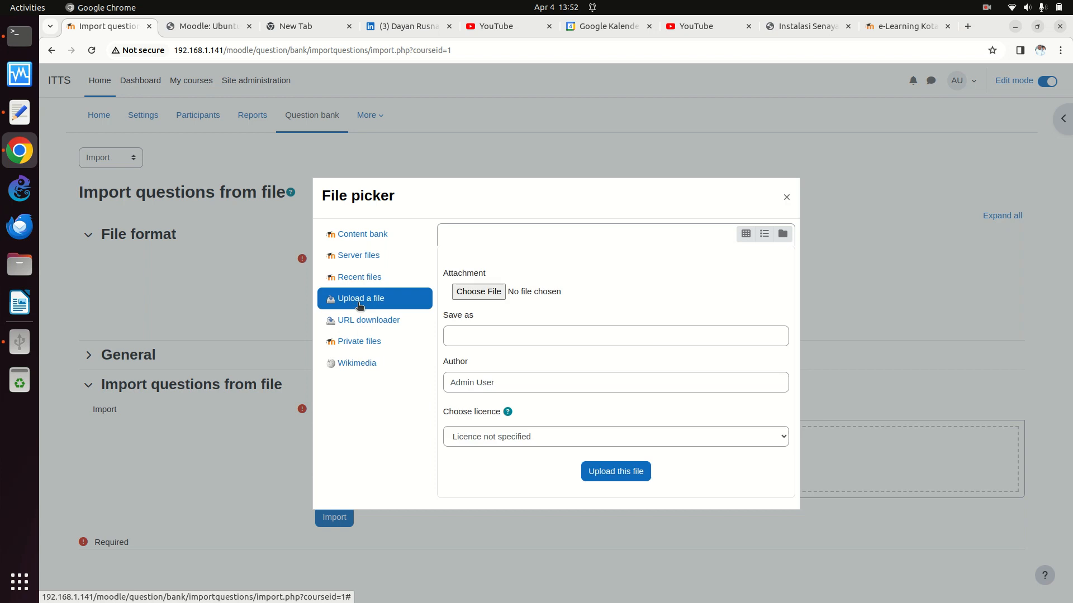
{"action": "left_click", "coordinate": [483, 295]}
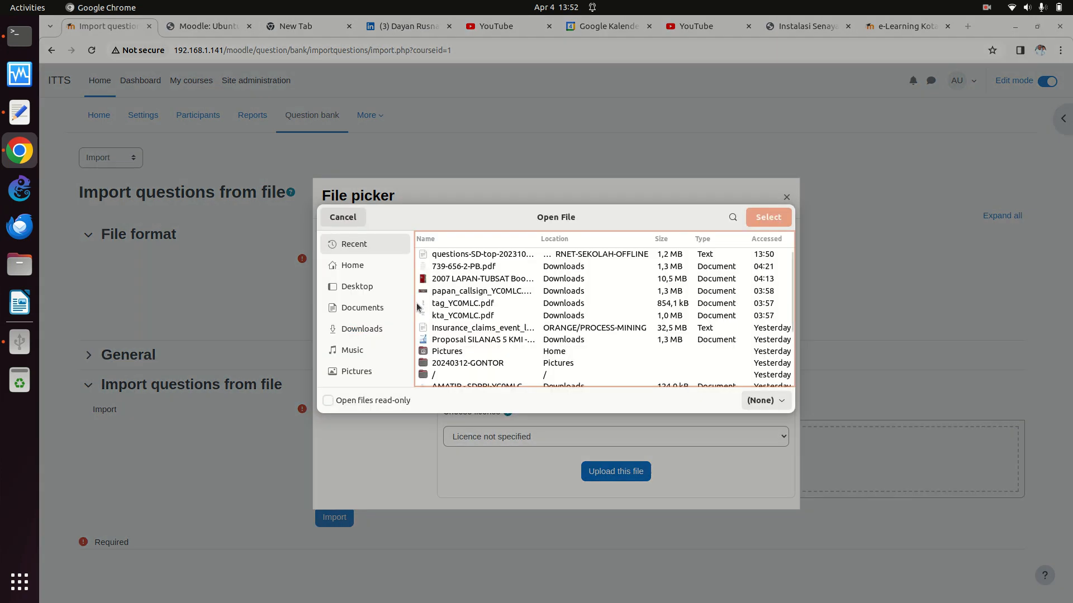
{"action": "scroll", "coordinate": [373, 350], "scroll_direction": "down", "scroll_amount": 2}
{"action": "left_click", "coordinate": [360, 344]}
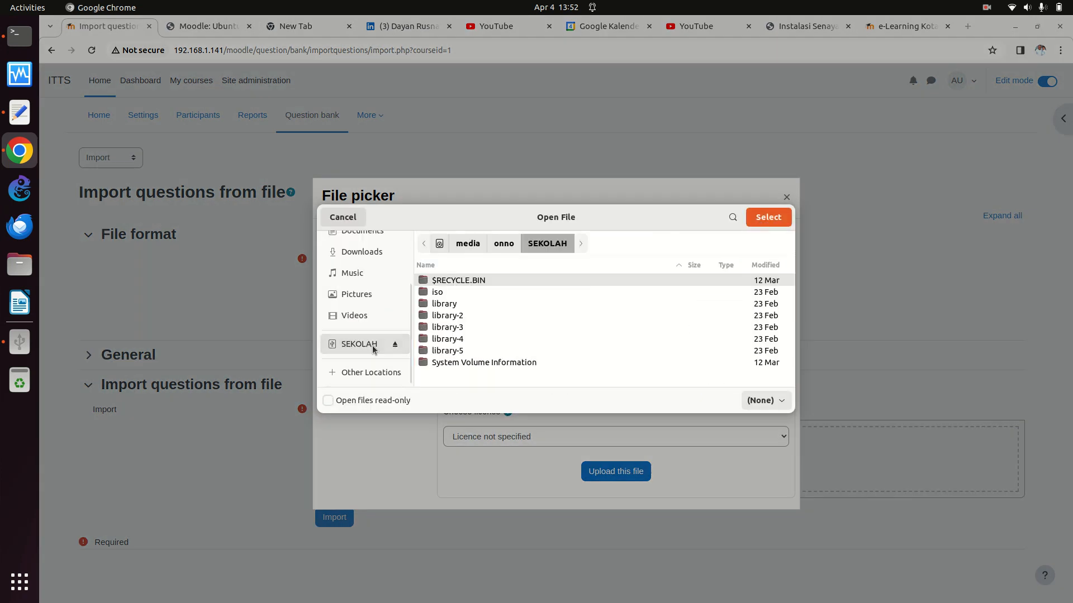
{"action": "double_click", "coordinate": [453, 304]}
{"action": "double_click", "coordinate": [458, 280]}
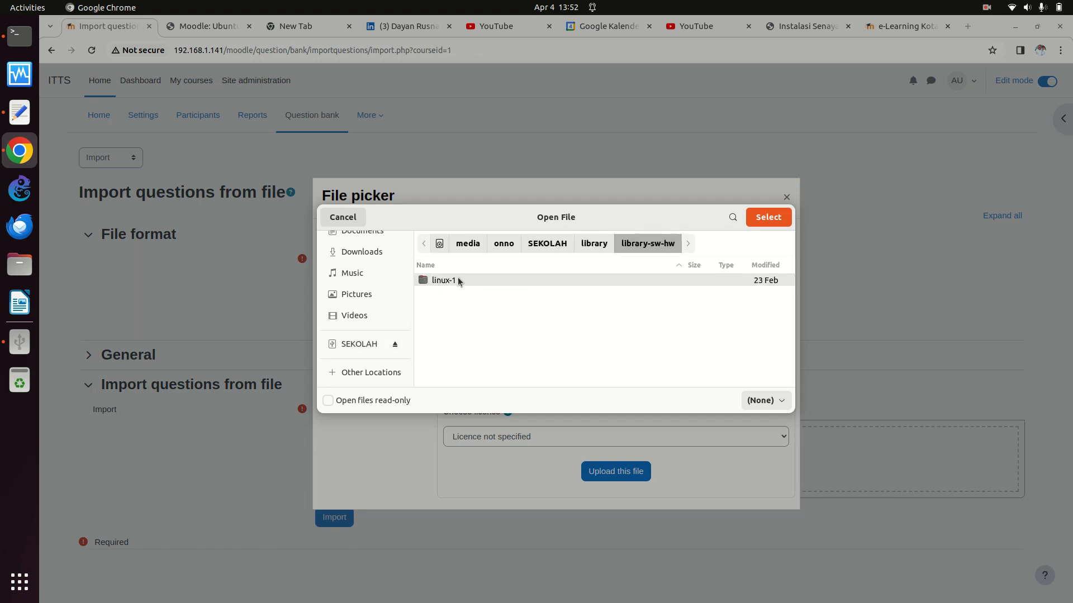
{"action": "double_click", "coordinate": [458, 280]}
{"action": "double_click", "coordinate": [458, 280]}
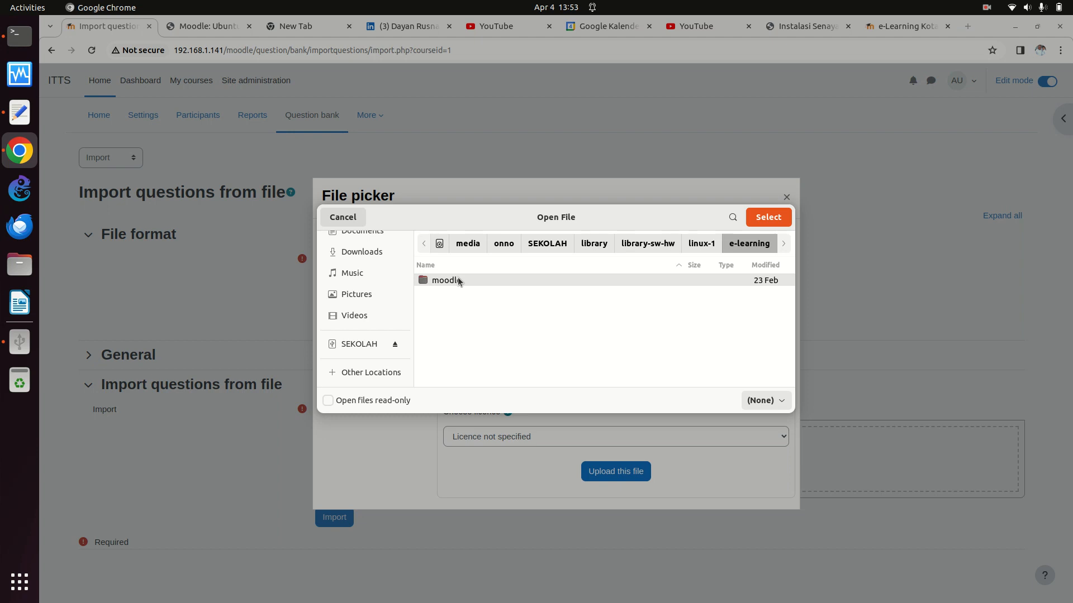
{"action": "double_click", "coordinate": [459, 280]}
{"action": "double_click", "coordinate": [473, 282]}
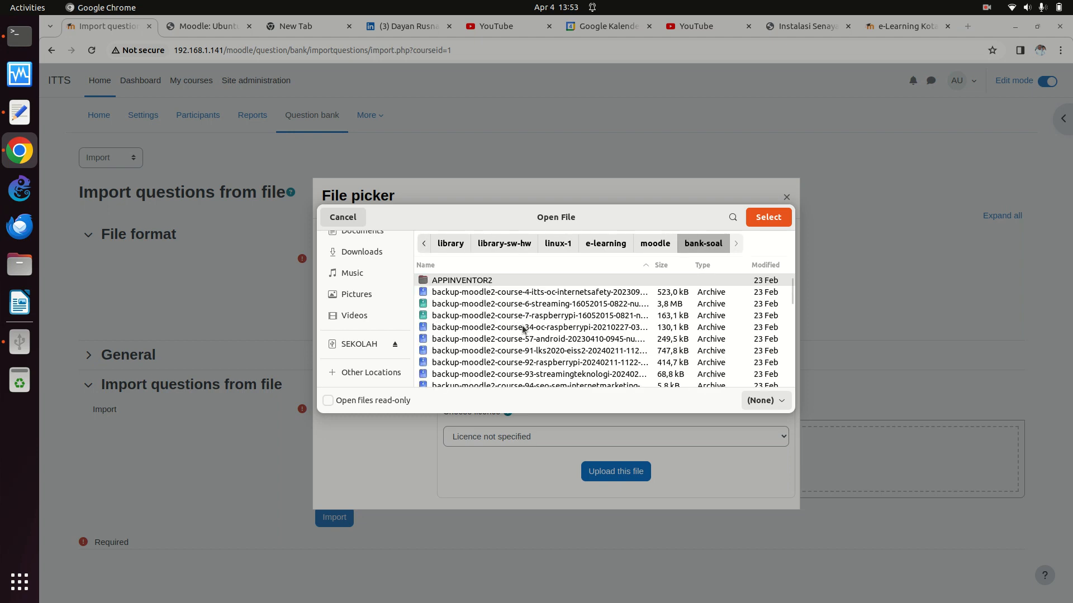
Upload questions-SD-top-20231007-1932.txt from the INTERNET-SEKOLAH-OFFLINE folder as the question import file.
{"action": "scroll", "coordinate": [523, 329], "scroll_direction": "down", "scroll_amount": 10}
{"action": "scroll", "coordinate": [524, 329], "scroll_direction": "up", "scroll_amount": 6}
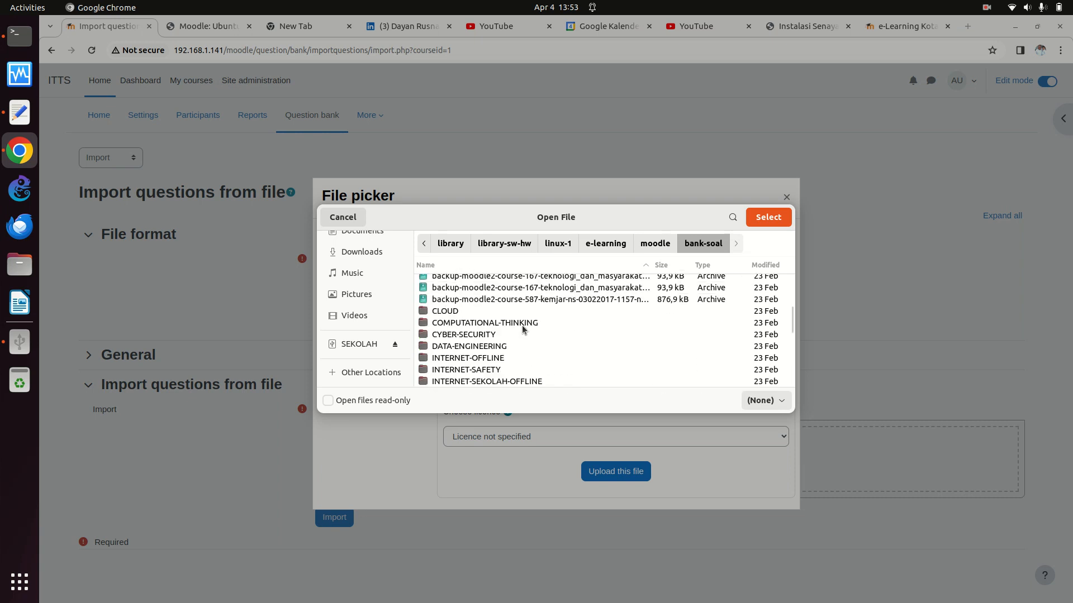
{"action": "double_click", "coordinate": [501, 380]}
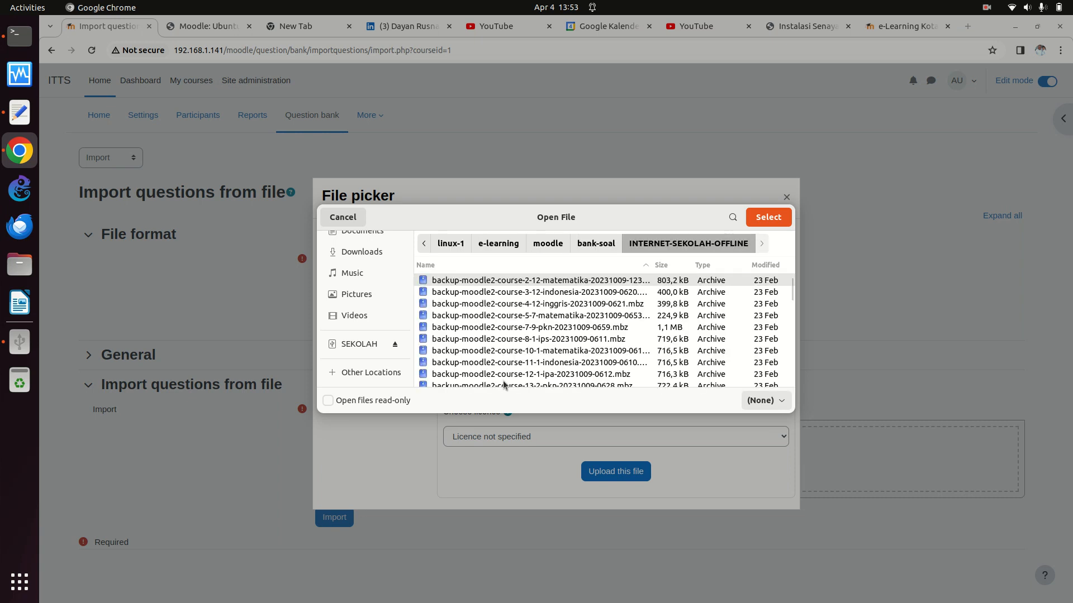
{"action": "scroll", "coordinate": [532, 328], "scroll_direction": "down", "scroll_amount": 5}
{"action": "scroll", "coordinate": [531, 329], "scroll_direction": "down", "scroll_amount": 8}
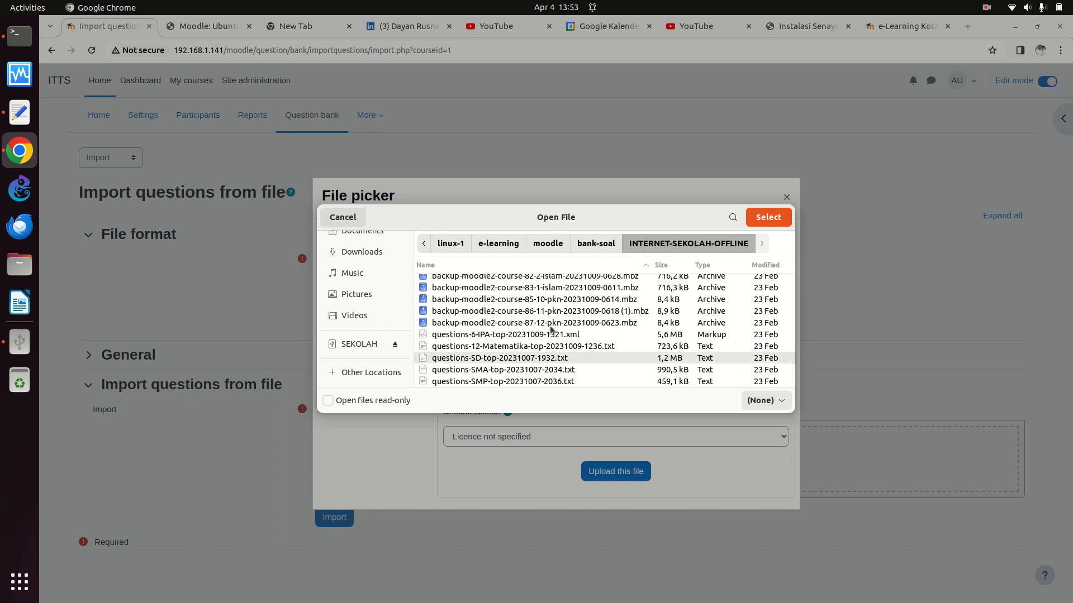
{"action": "left_click", "coordinate": [765, 222]}
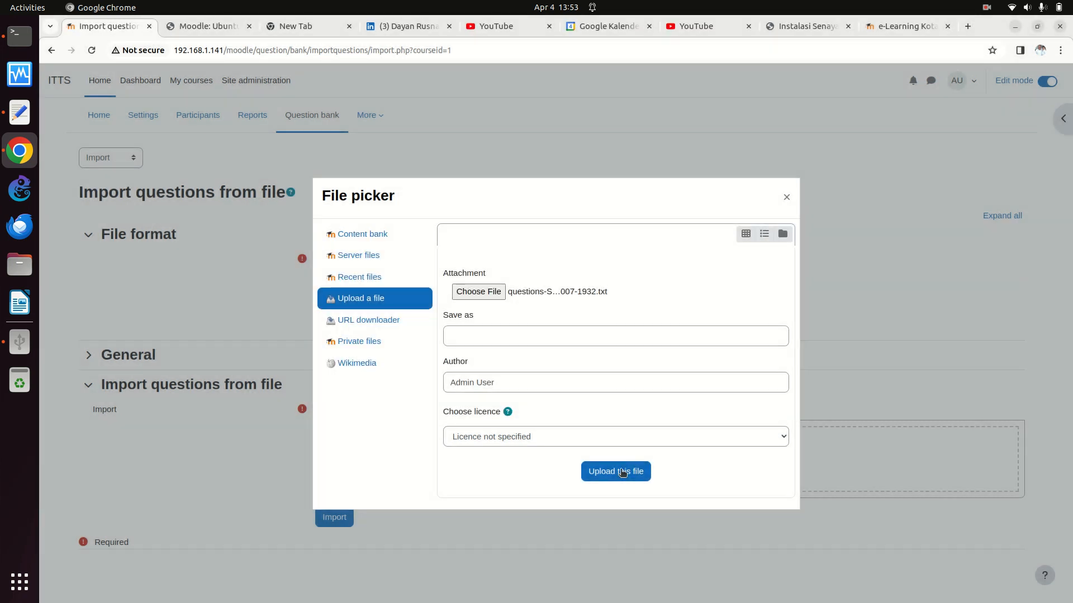
{"action": "left_click", "coordinate": [620, 472]}
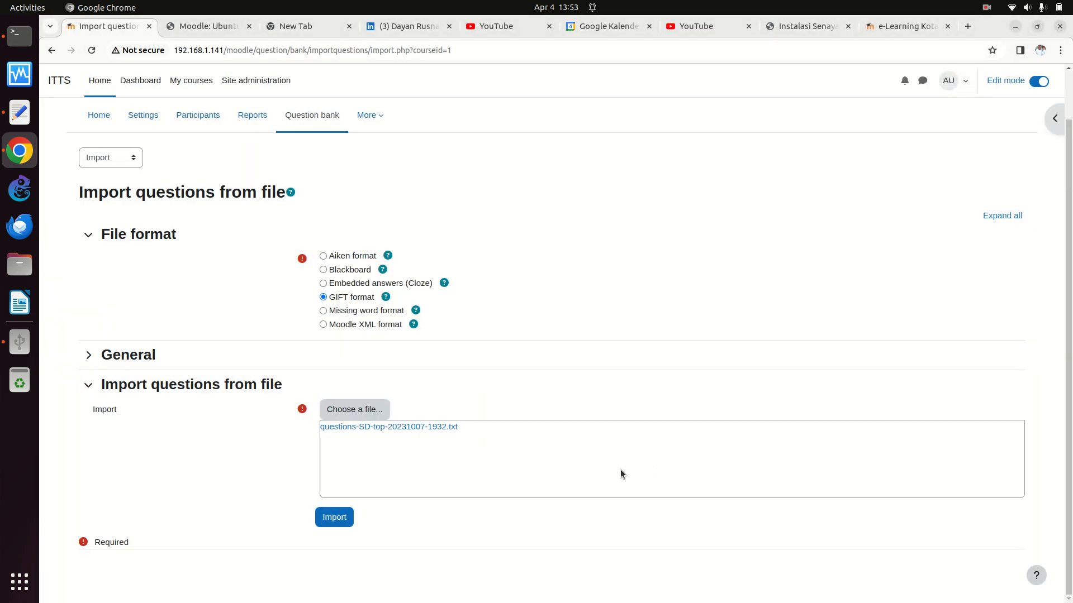
Import the questions from the uploaded file and review the import results through to the end.
{"action": "left_click", "coordinate": [334, 518]}
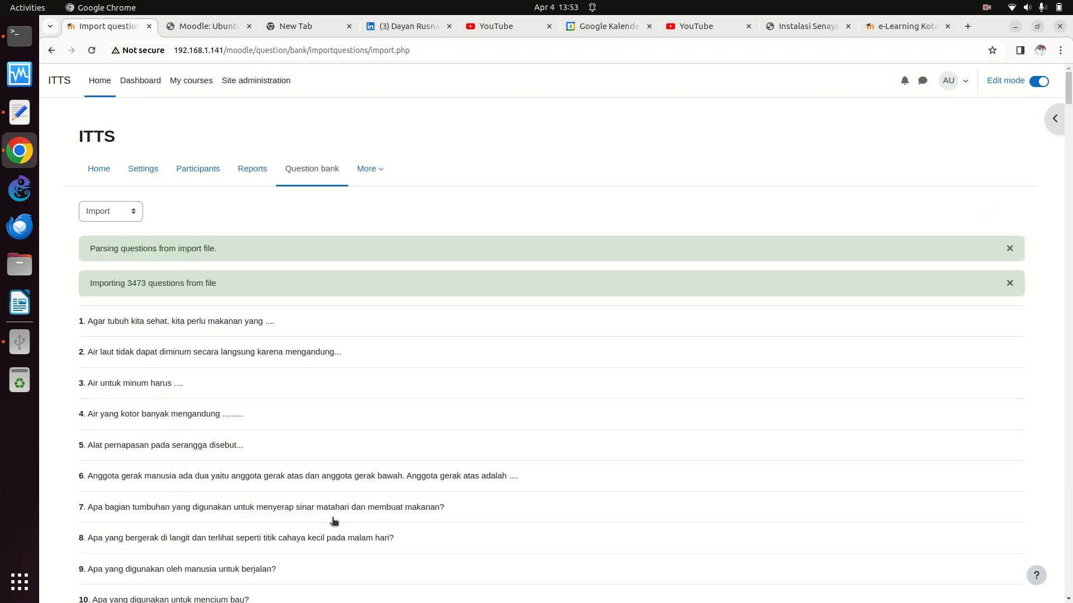
{"action": "scroll", "coordinate": [418, 415], "scroll_direction": "down", "scroll_amount": 20}
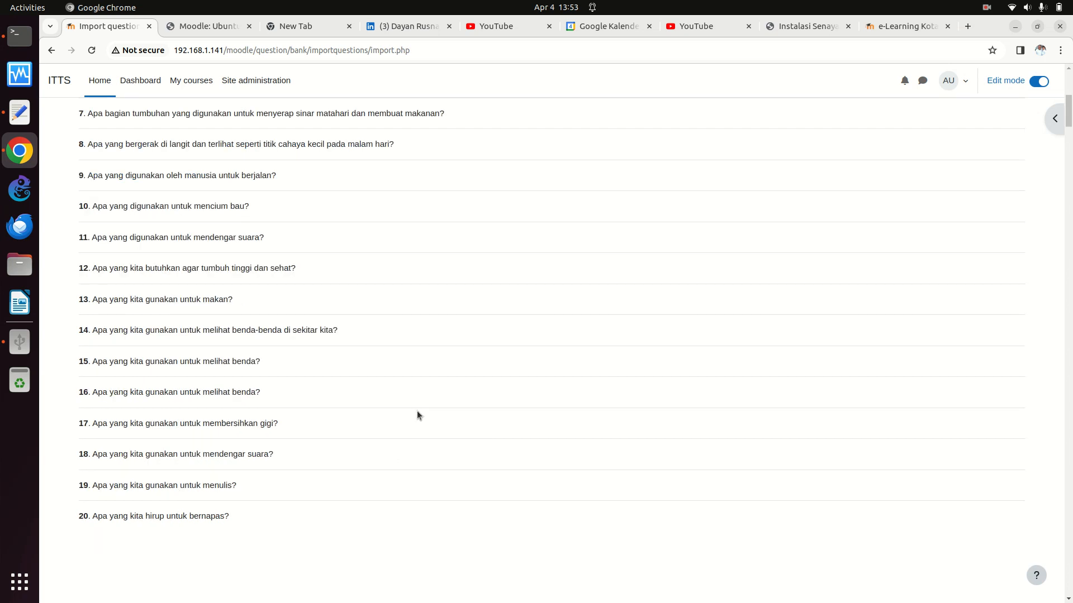
{"action": "scroll", "coordinate": [417, 414], "scroll_direction": "up", "scroll_amount": 20}
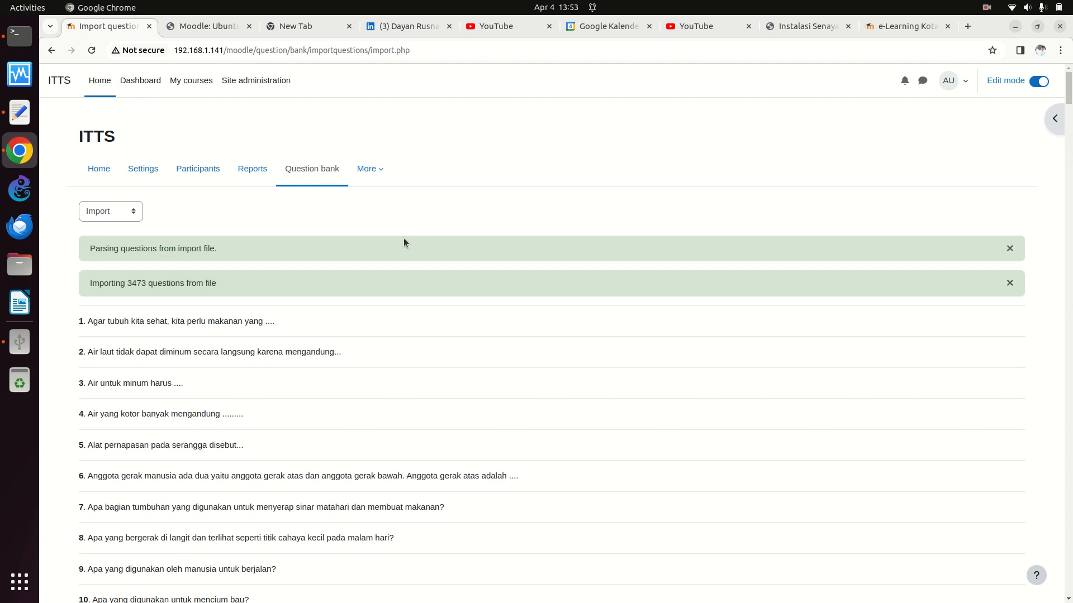
{"action": "scroll", "coordinate": [403, 238], "scroll_direction": "down", "scroll_amount": 20}
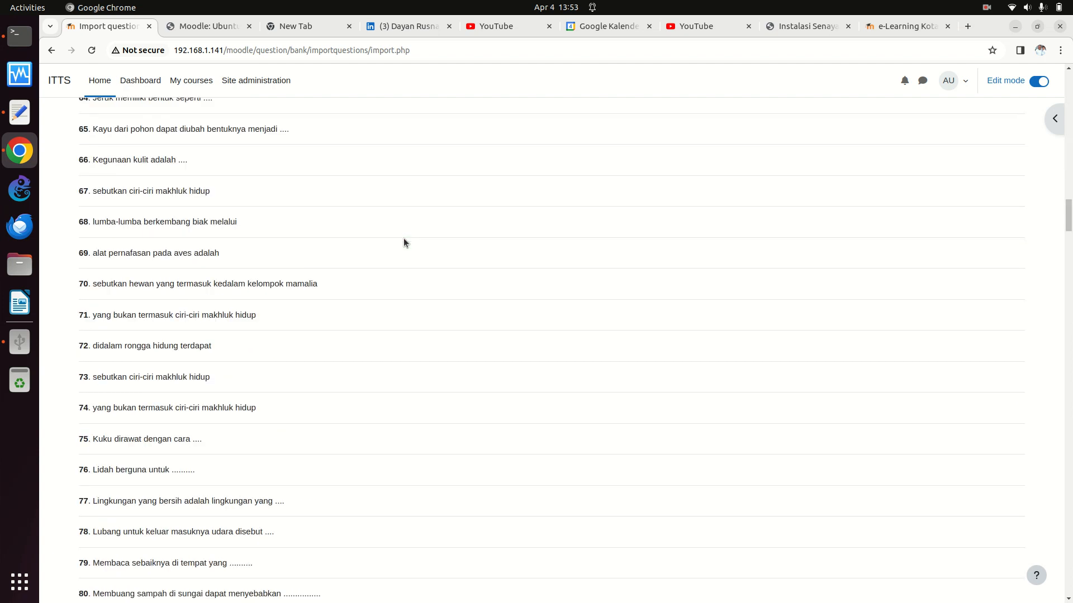
{"action": "scroll", "coordinate": [404, 242], "scroll_direction": "down", "scroll_amount": 20}
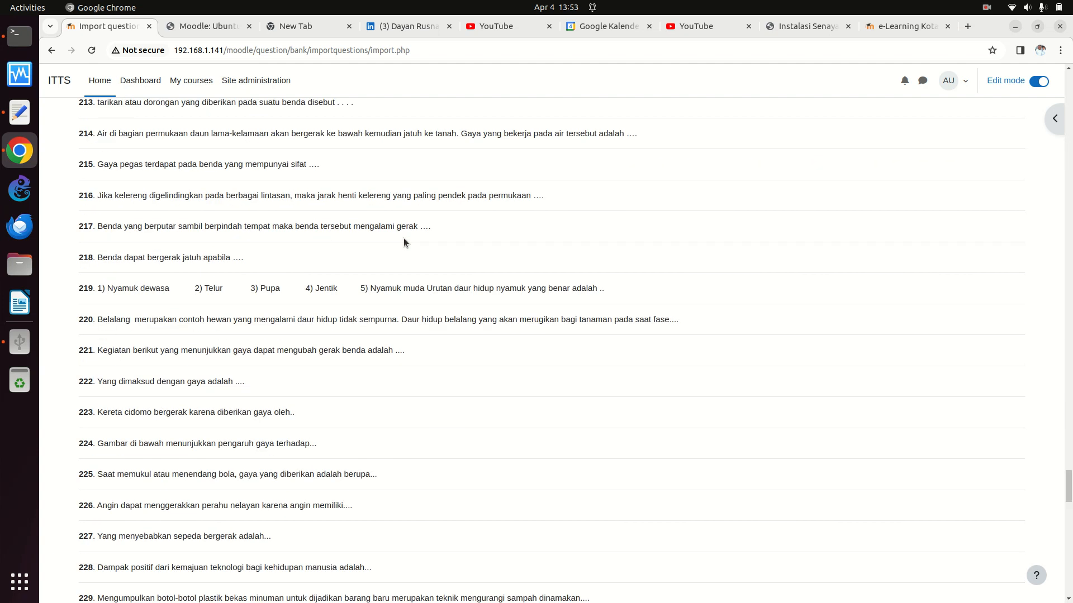
{"action": "scroll", "coordinate": [404, 238], "scroll_direction": "down", "scroll_amount": 5}
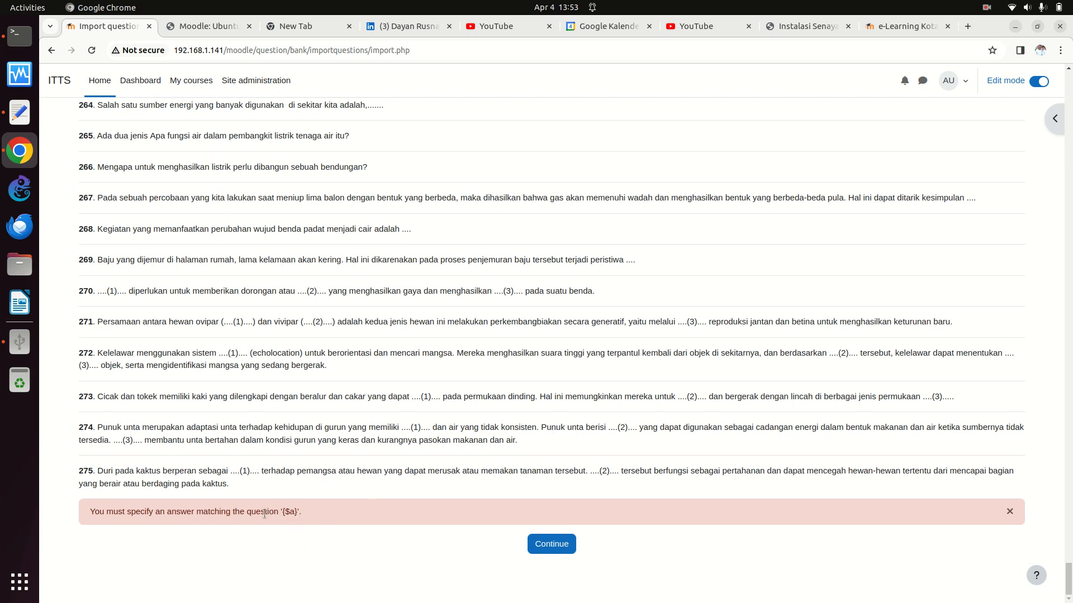
Continue past the import results and display the question categories of the site home.
{"action": "left_click", "coordinate": [551, 544]}
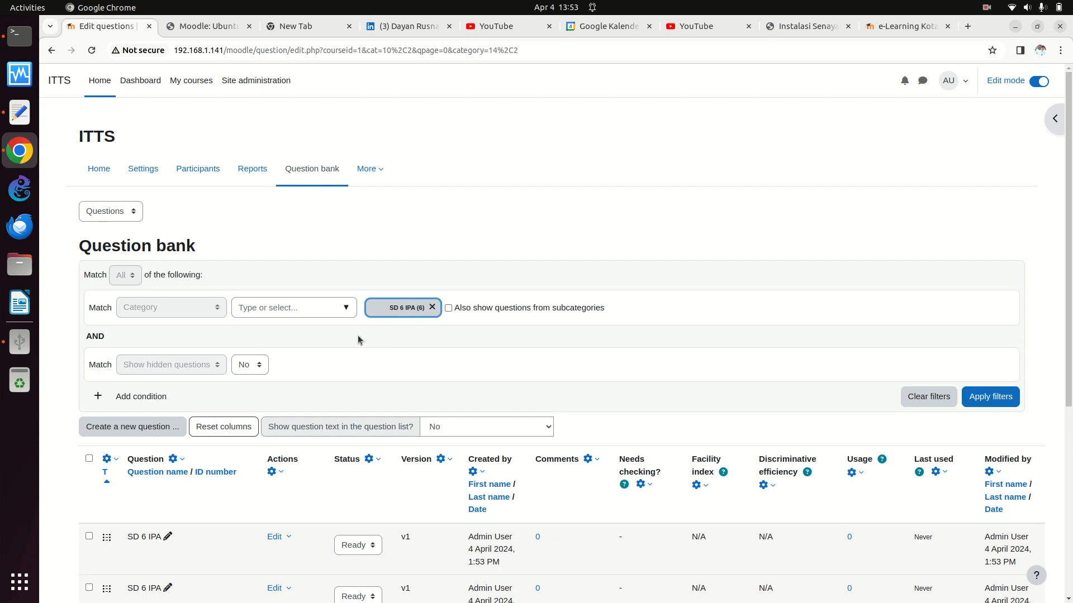
{"action": "left_click", "coordinate": [133, 216]}
{"action": "left_click", "coordinate": [121, 261]}
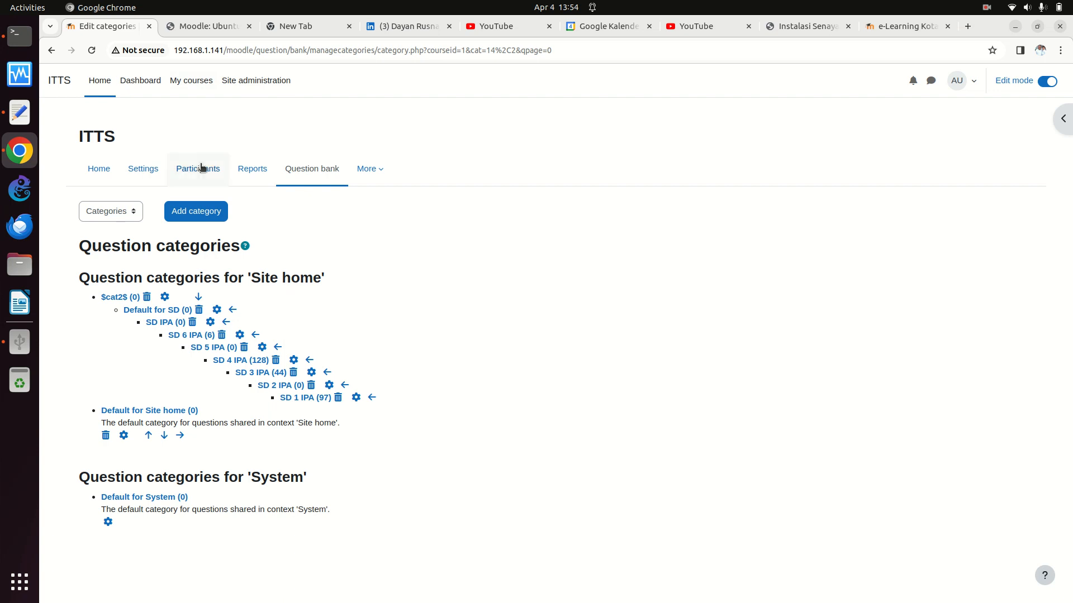
Create a course with full name Kelas 1 IPA and short name kelas1ipa in the SD category, and display it.
{"action": "left_click", "coordinate": [257, 84]}
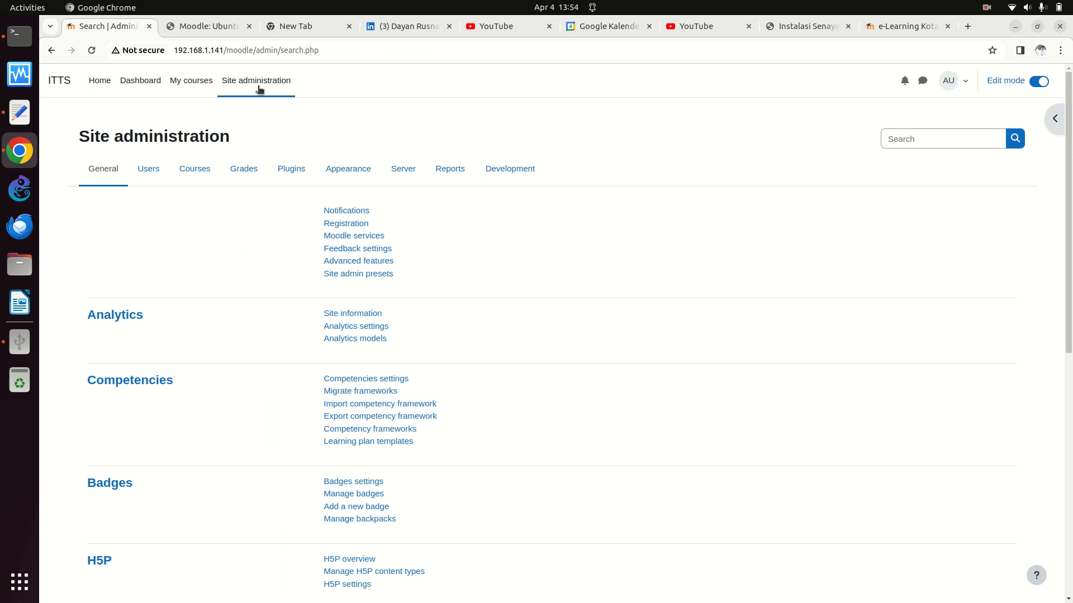
{"action": "left_click", "coordinate": [190, 170]}
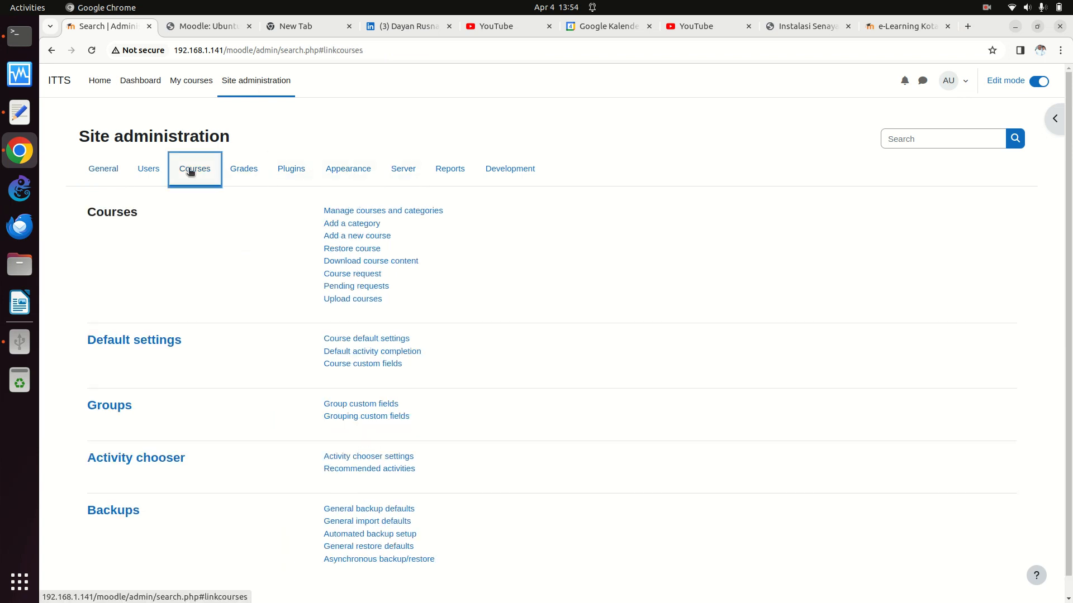
{"action": "left_click", "coordinate": [357, 237]}
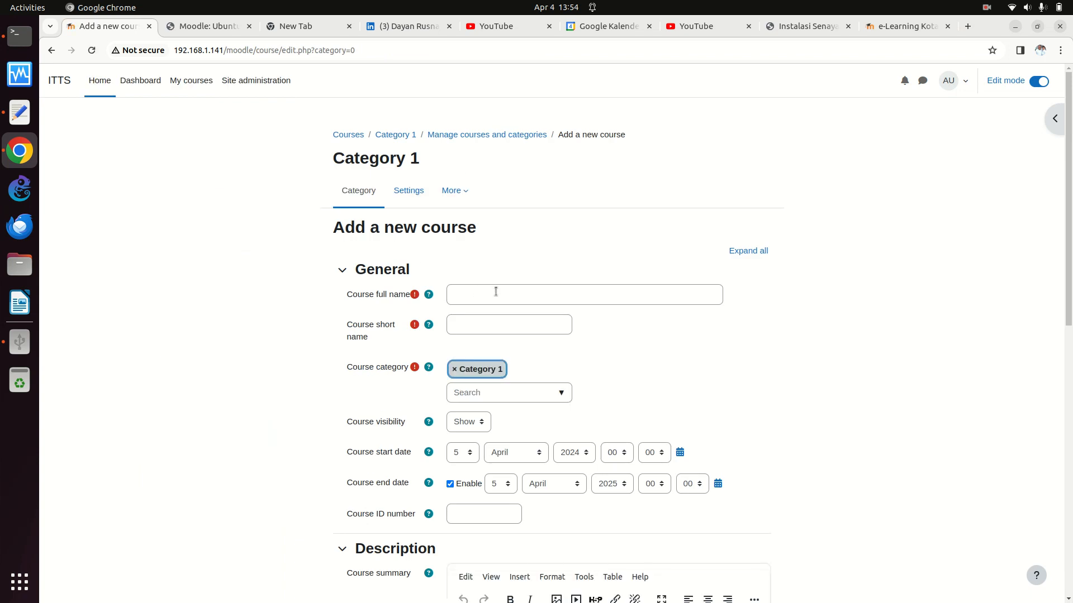
{"action": "left_click", "coordinate": [506, 292]}
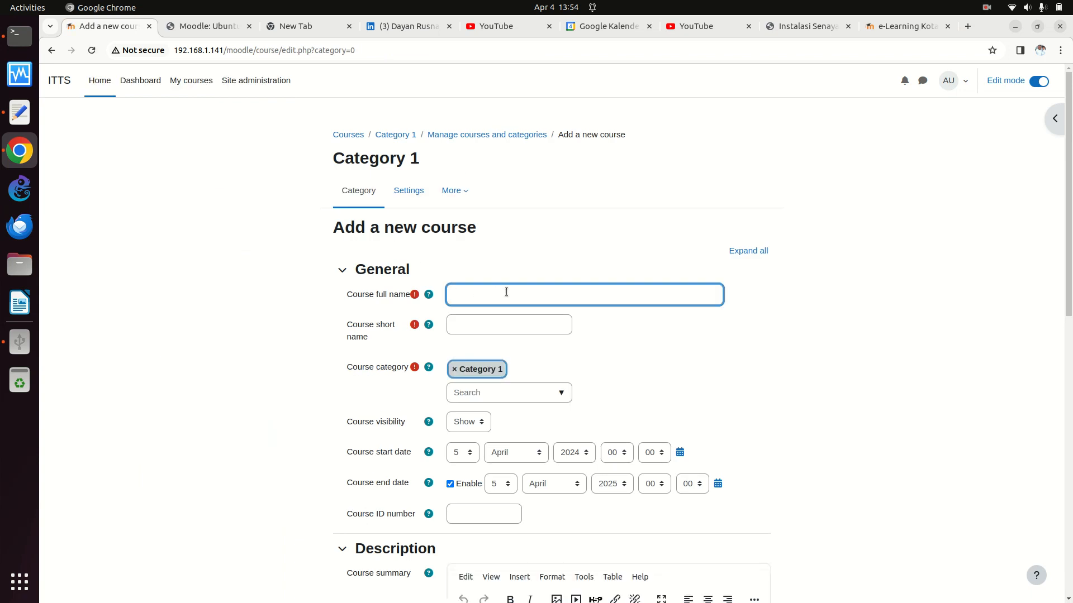
{"action": "type", "text": "Kelas 1 IPA"}
{"action": "left_click", "coordinate": [561, 392]}
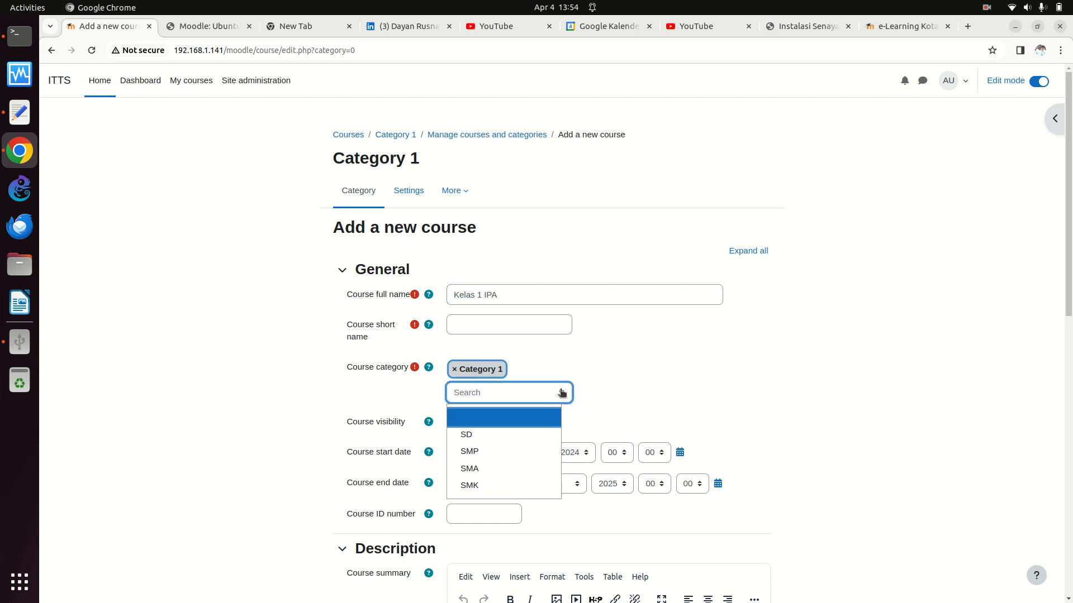
{"action": "left_click", "coordinate": [494, 436]}
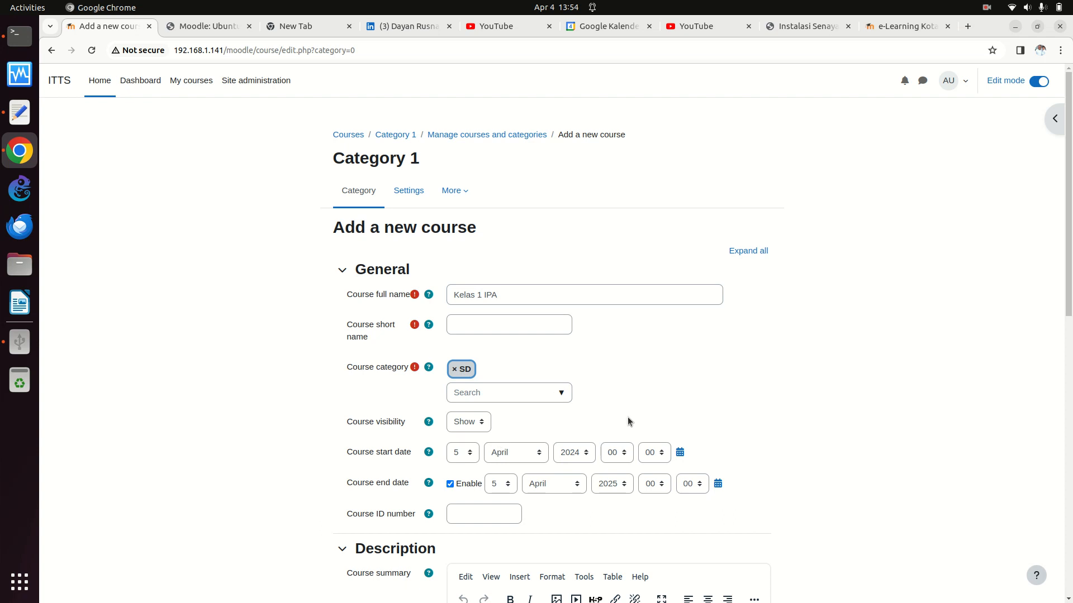
{"action": "left_click", "coordinate": [483, 316]}
{"action": "type", "text": "kelas1ipa"}
{"action": "scroll", "coordinate": [645, 348], "scroll_direction": "down", "scroll_amount": 10}
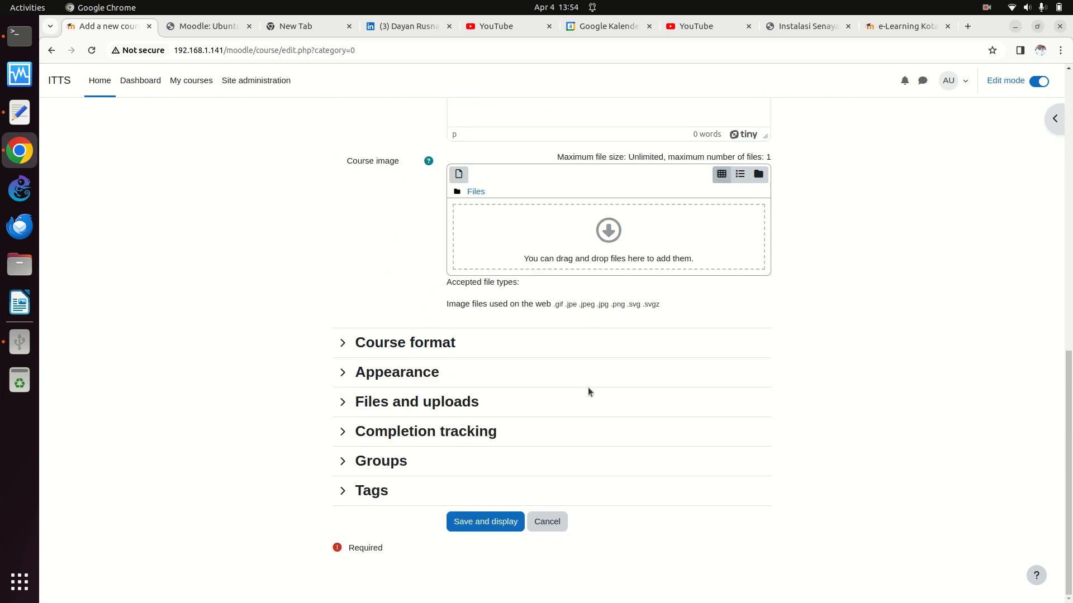
{"action": "left_click", "coordinate": [495, 523]}
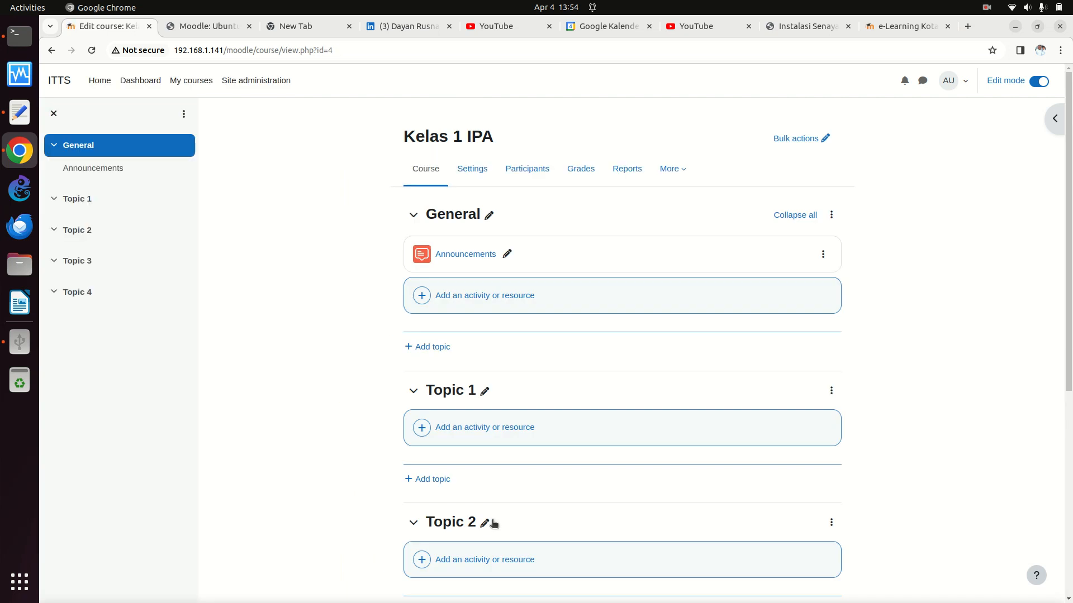
Rename Topic 1 of the Kelas 1 IPA course as Try Out.
{"action": "left_click", "coordinate": [485, 391]}
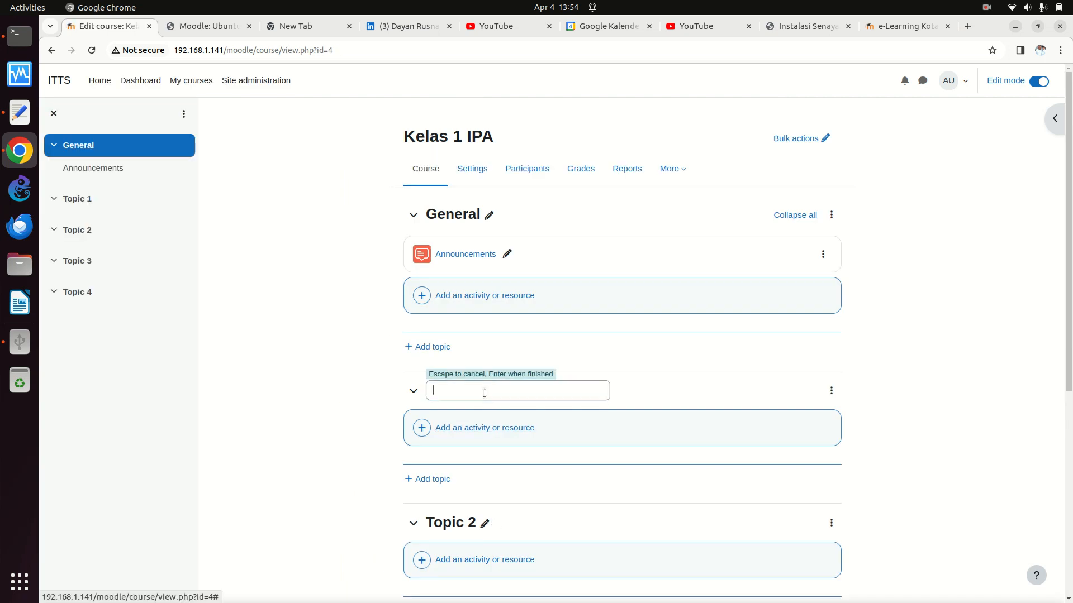
{"action": "type", "text": "Try Out"}
{"action": "key", "text": "Return"}
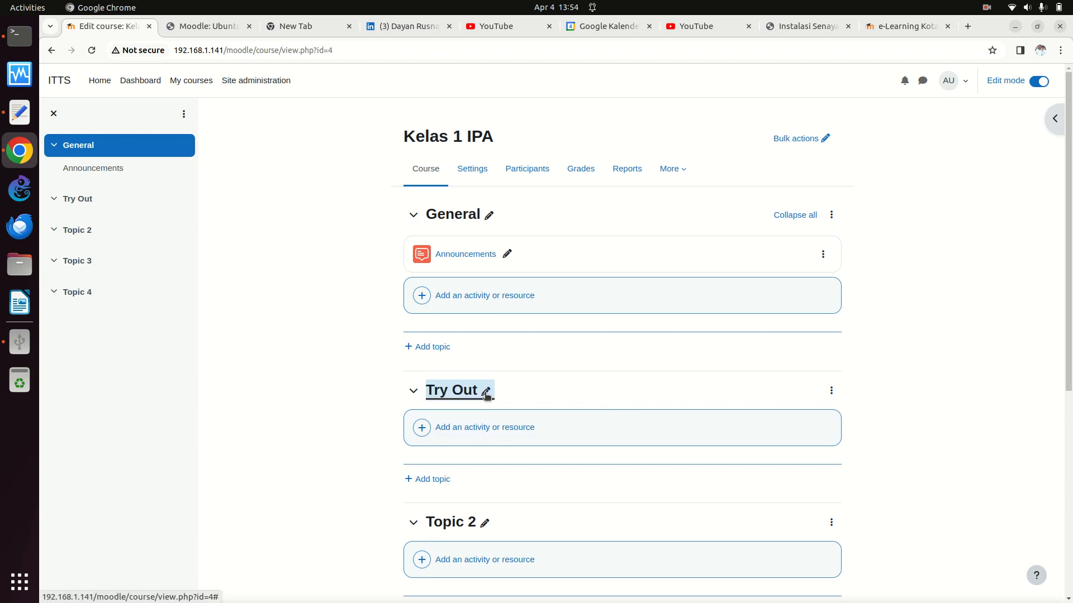
Add a quiz named Try Out, with the description Try Out, to the Try Out section of Kelas 1 IPA.
{"action": "left_click", "coordinate": [491, 431]}
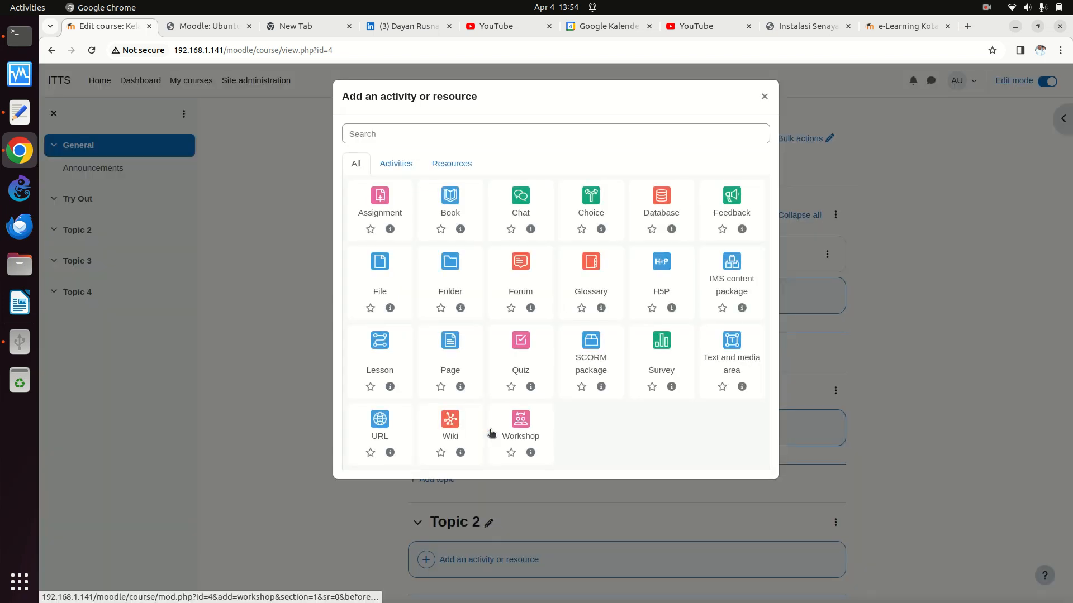
{"action": "left_click", "coordinate": [521, 350]}
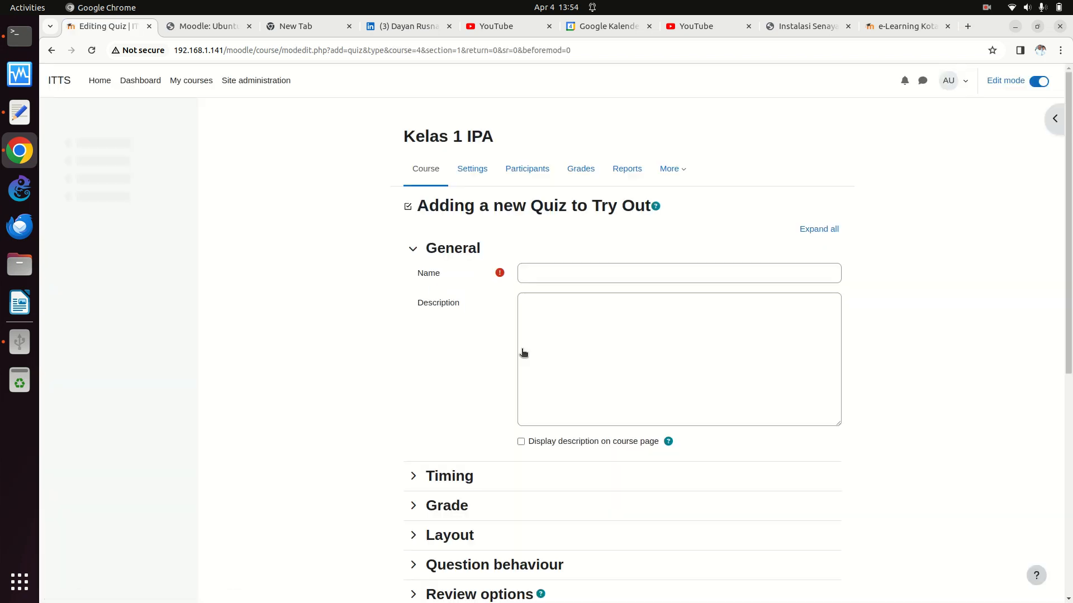
{"action": "left_click", "coordinate": [553, 274]}
{"action": "type", "text": "Try Out"}
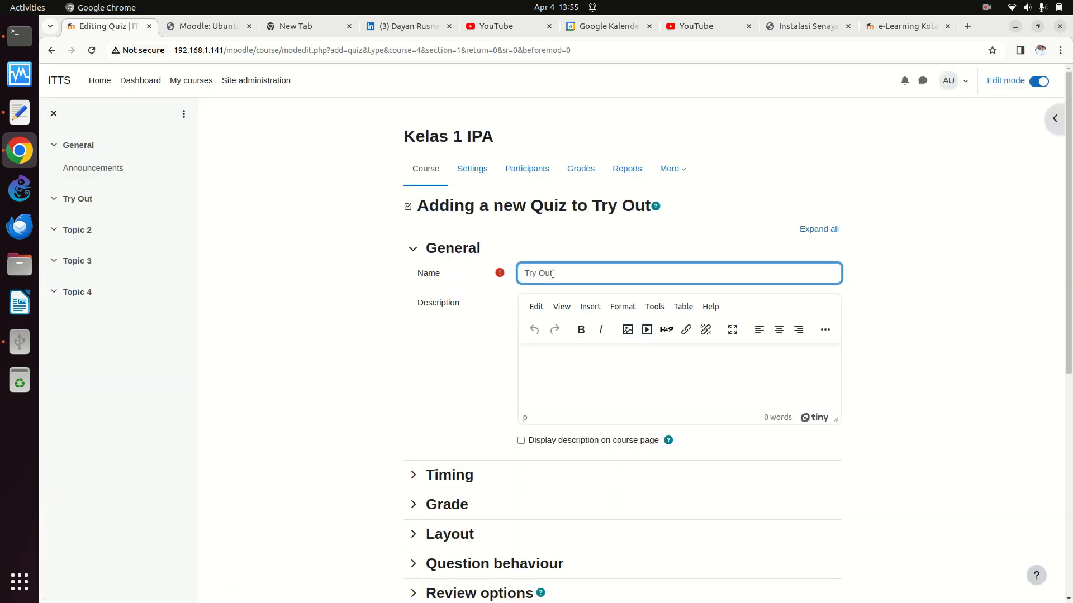
{"action": "scroll", "coordinate": [592, 393], "scroll_direction": "down", "scroll_amount": 5}
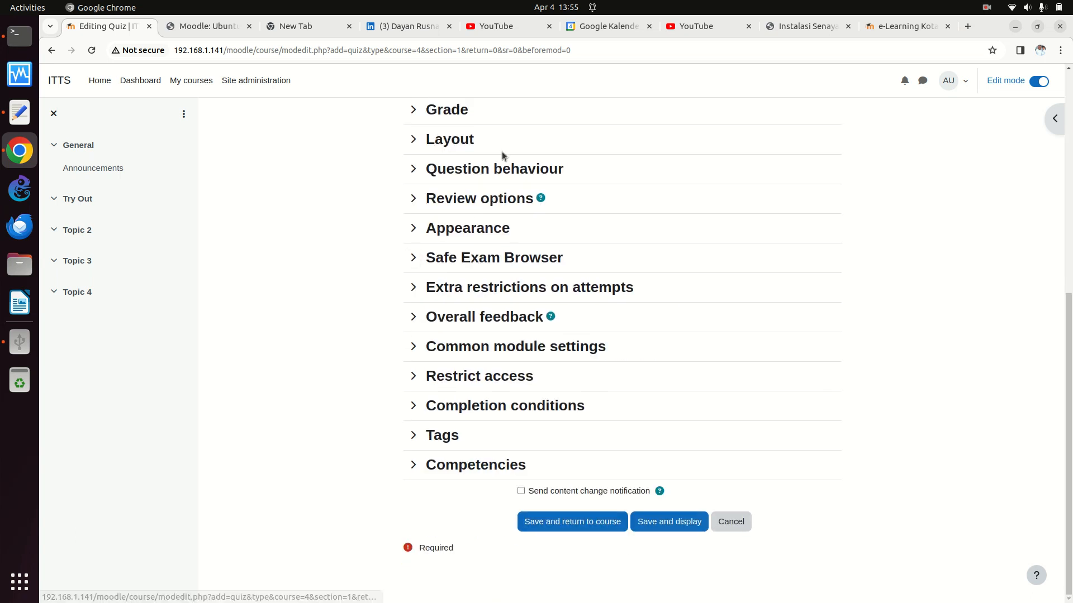
{"action": "scroll", "coordinate": [501, 152], "scroll_direction": "up", "scroll_amount": 5}
{"action": "left_click", "coordinate": [556, 369]}
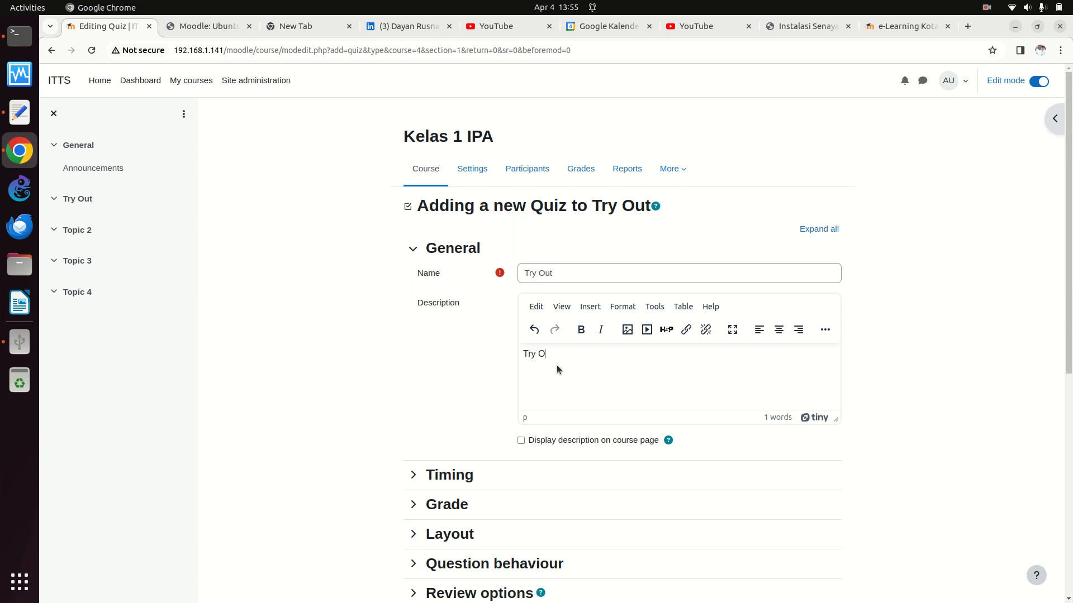
Enable a 30-minute time limit for the new quiz, then save and display it.
{"action": "left_click", "coordinate": [413, 475]}
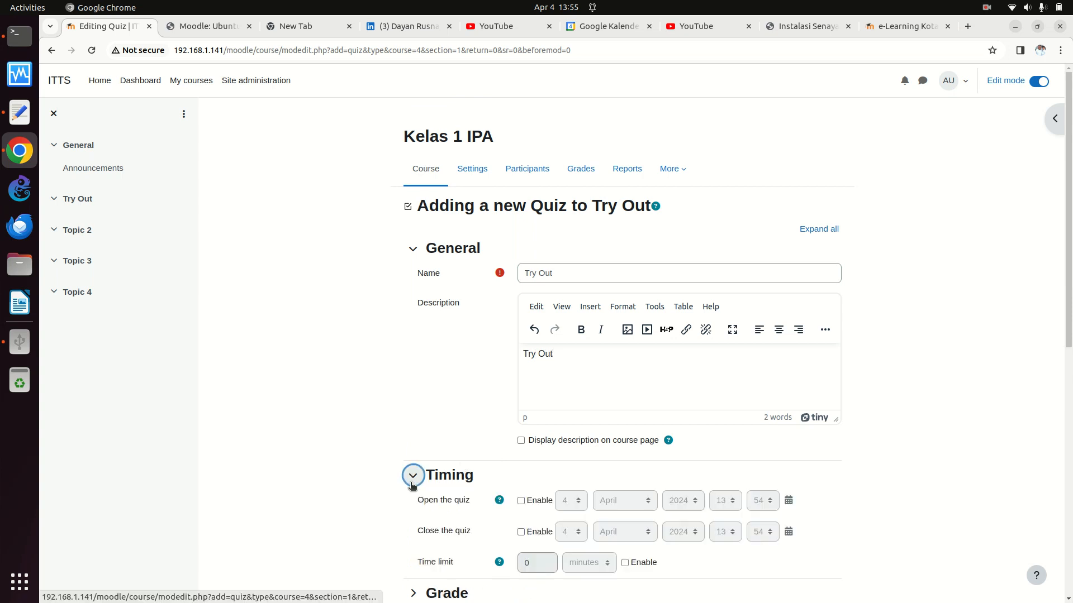
{"action": "left_click", "coordinate": [625, 563]}
{"action": "left_click", "coordinate": [537, 562]}
{"action": "type", "text": "30"}
{"action": "scroll", "coordinate": [882, 497], "scroll_direction": "down", "scroll_amount": 10}
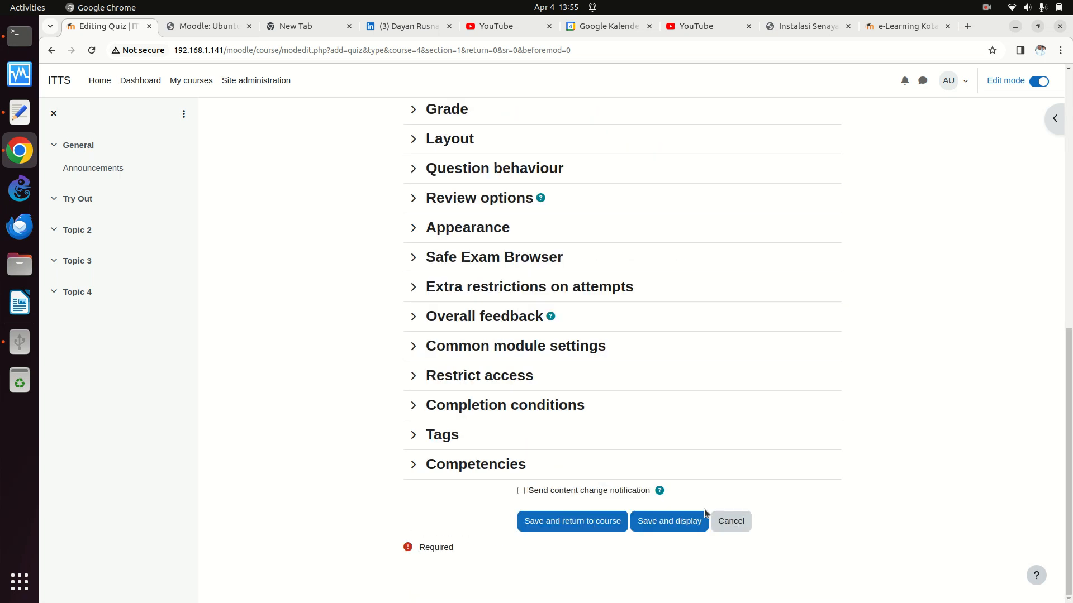
{"action": "left_click", "coordinate": [675, 525]}
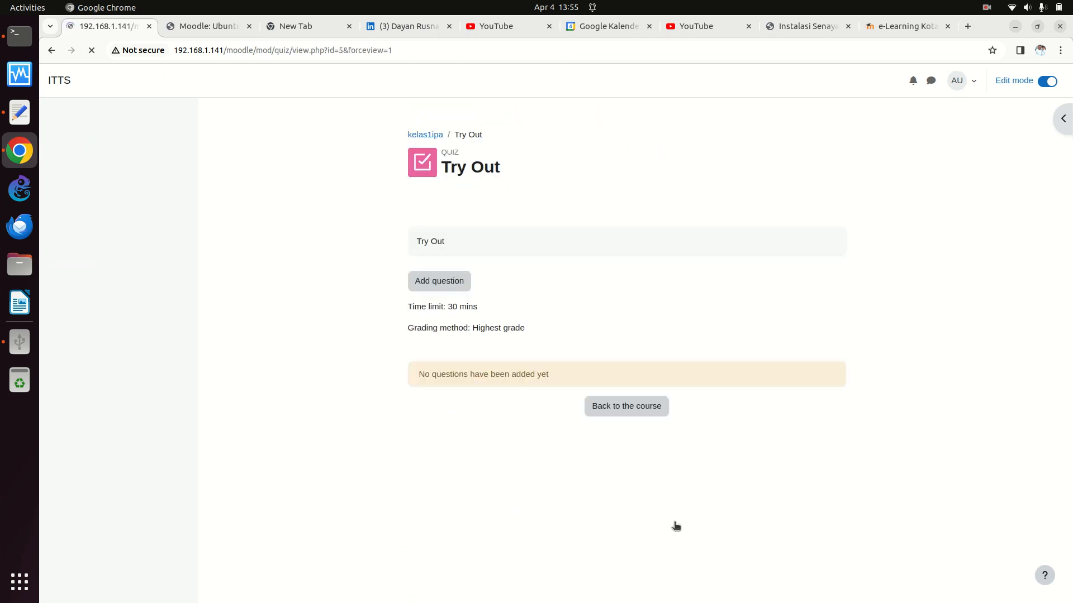
Set the Try Out quiz's maximum grade to 100.00 and enable question shuffling.
{"action": "left_click", "coordinate": [445, 283]}
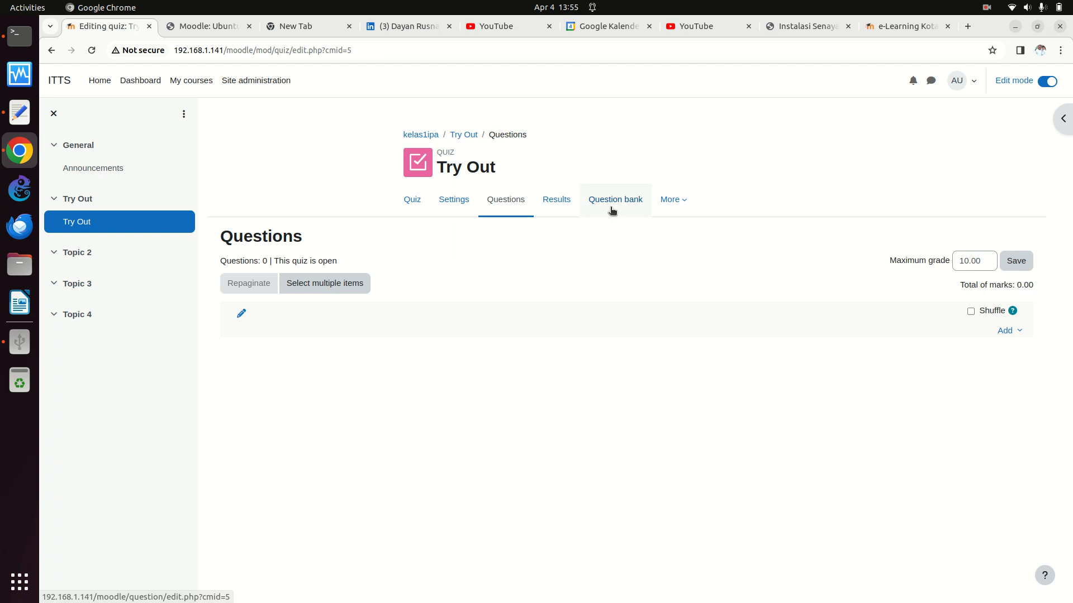
{"action": "left_click", "coordinate": [1018, 338]}
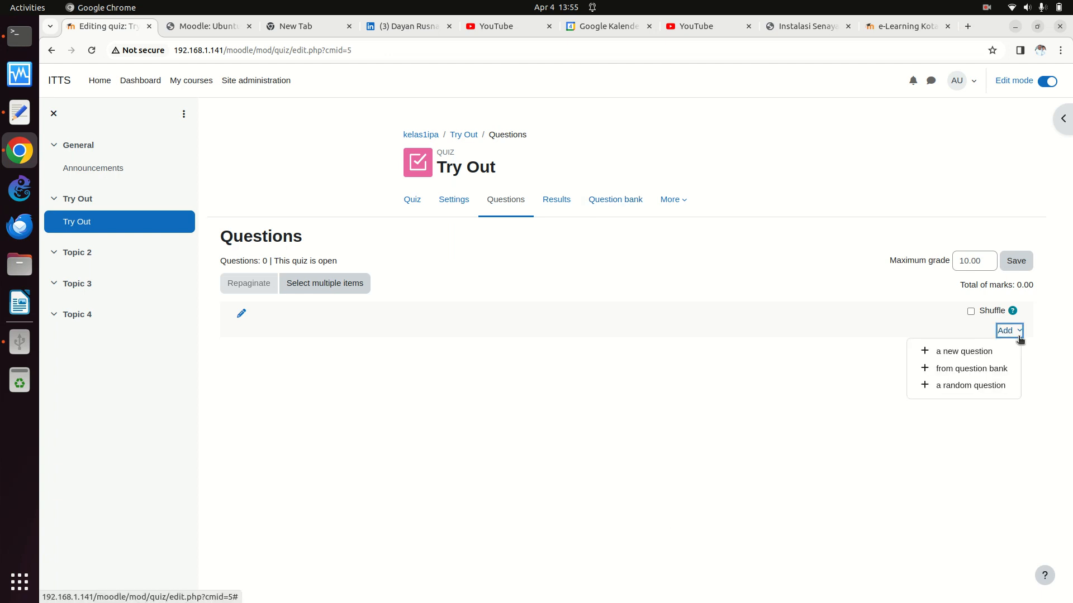
{"action": "left_click", "coordinate": [973, 263]}
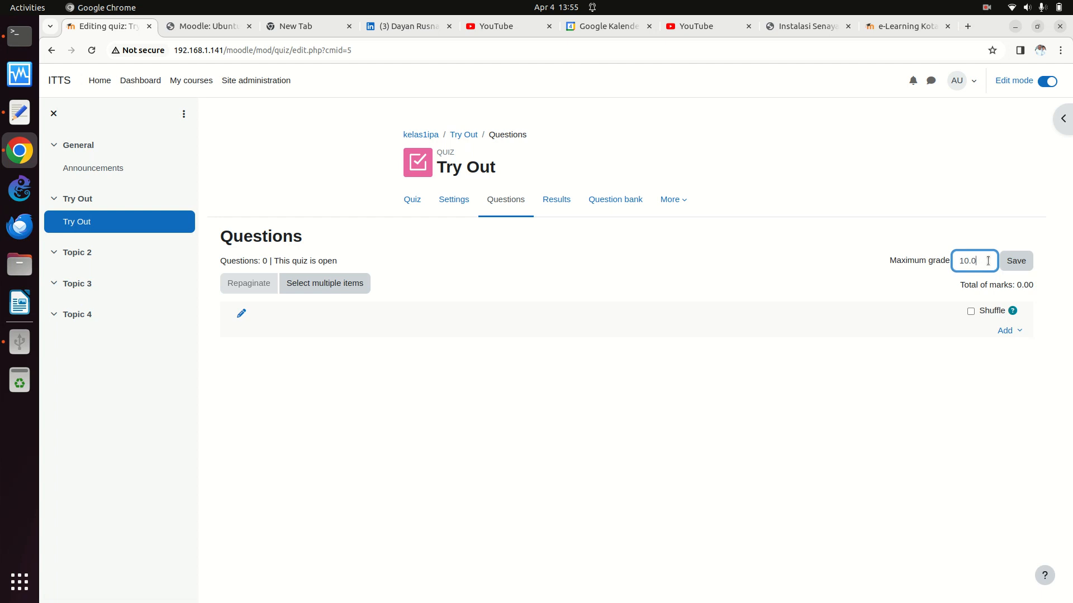
{"action": "type", "text": "0"}
{"action": "left_click", "coordinate": [1016, 268]}
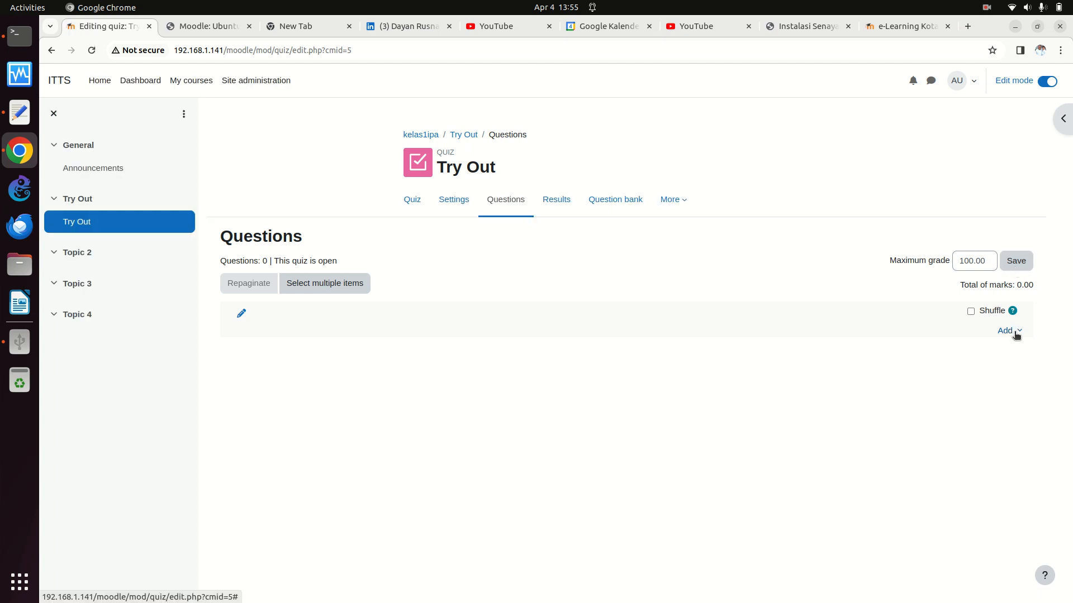
{"action": "left_click", "coordinate": [970, 311]}
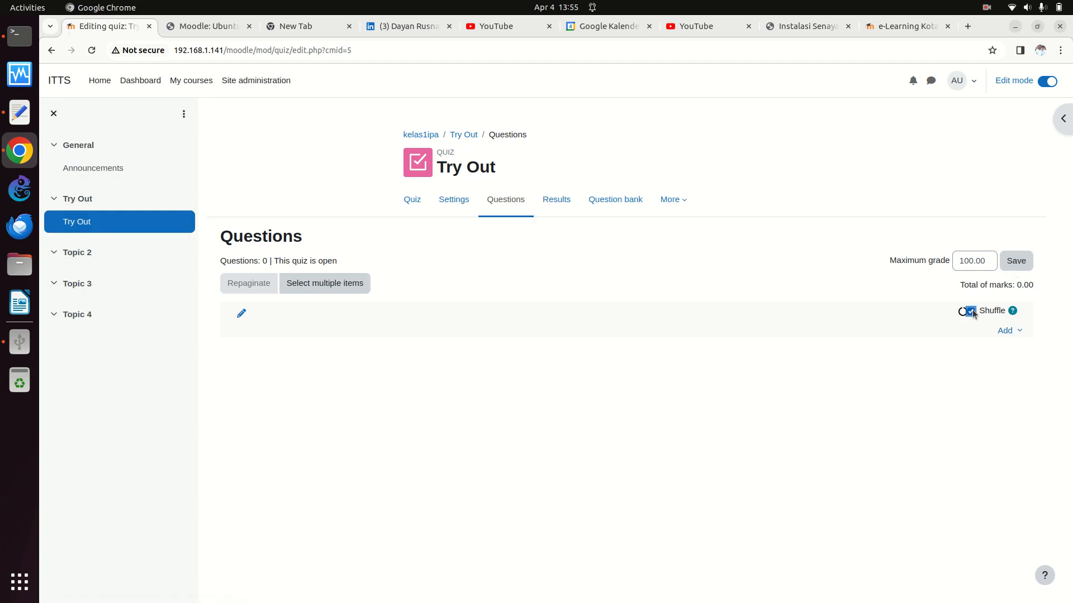
Try to choose a random-question category for the quiz, using Top for Kelas 1 IPA and Default for SD with subcategories, and close without adding.
{"action": "left_click", "coordinate": [1022, 333]}
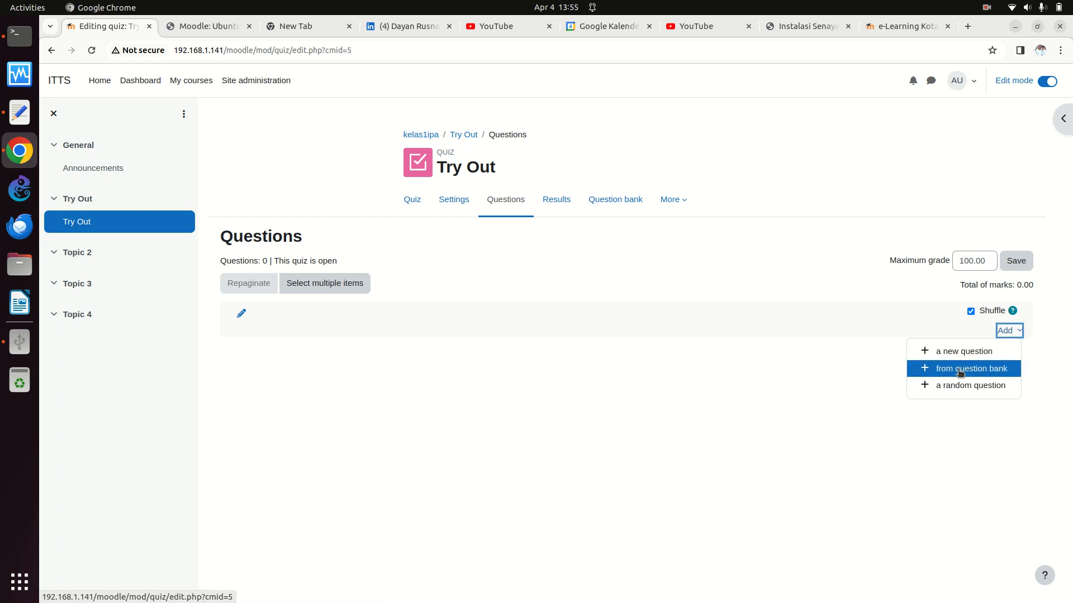
{"action": "left_click", "coordinate": [966, 386]}
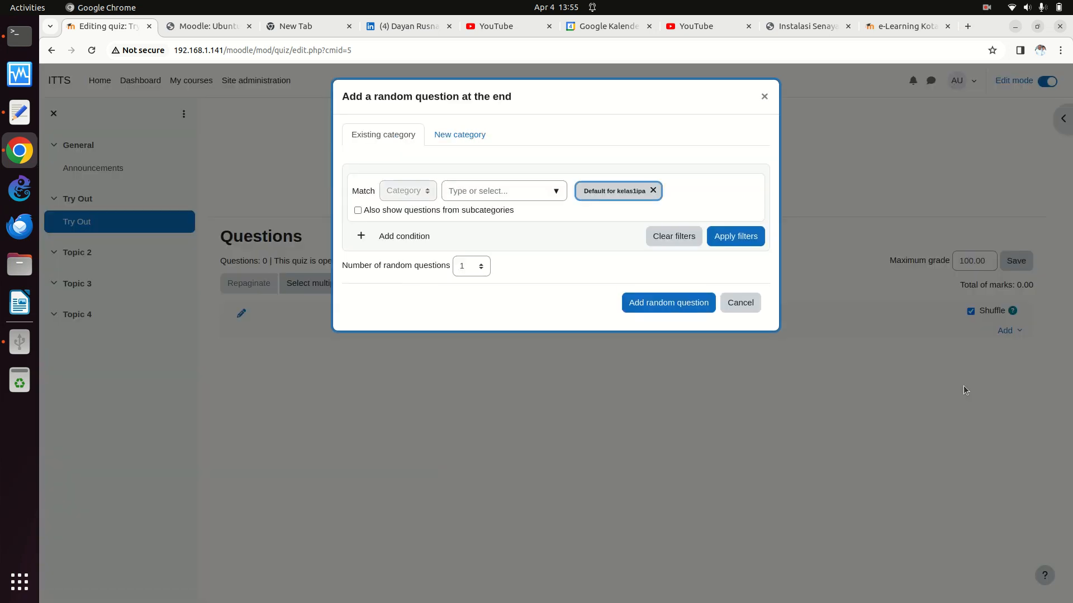
{"action": "left_click", "coordinate": [557, 191]}
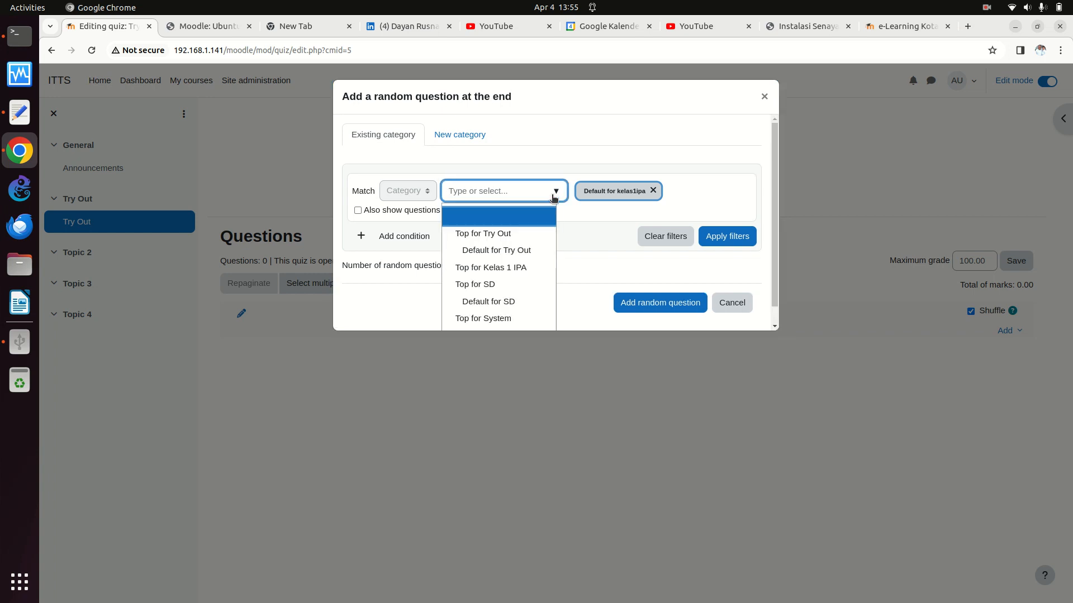
{"action": "left_click", "coordinate": [525, 268]}
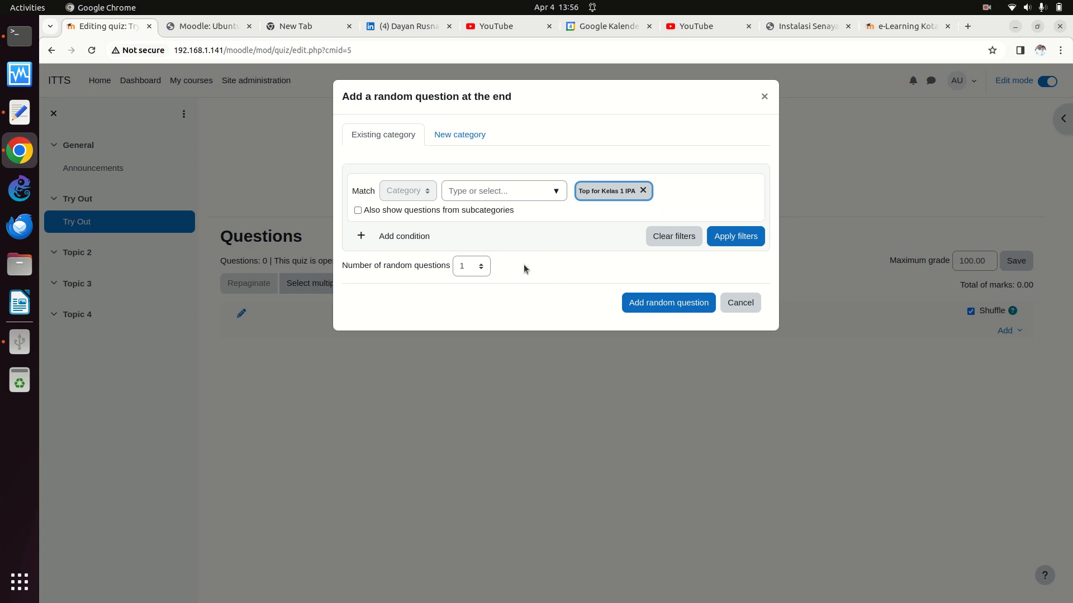
{"action": "left_click", "coordinate": [357, 210]}
{"action": "left_click", "coordinate": [562, 194]}
{"action": "scroll", "coordinate": [528, 277], "scroll_direction": "down", "scroll_amount": 1}
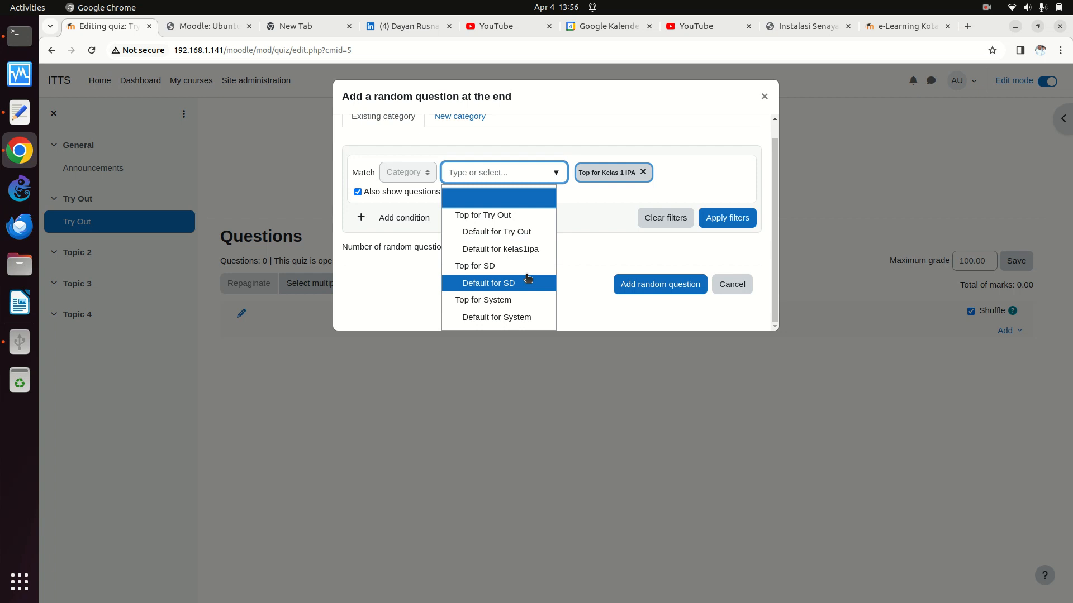
{"action": "left_click", "coordinate": [504, 283]}
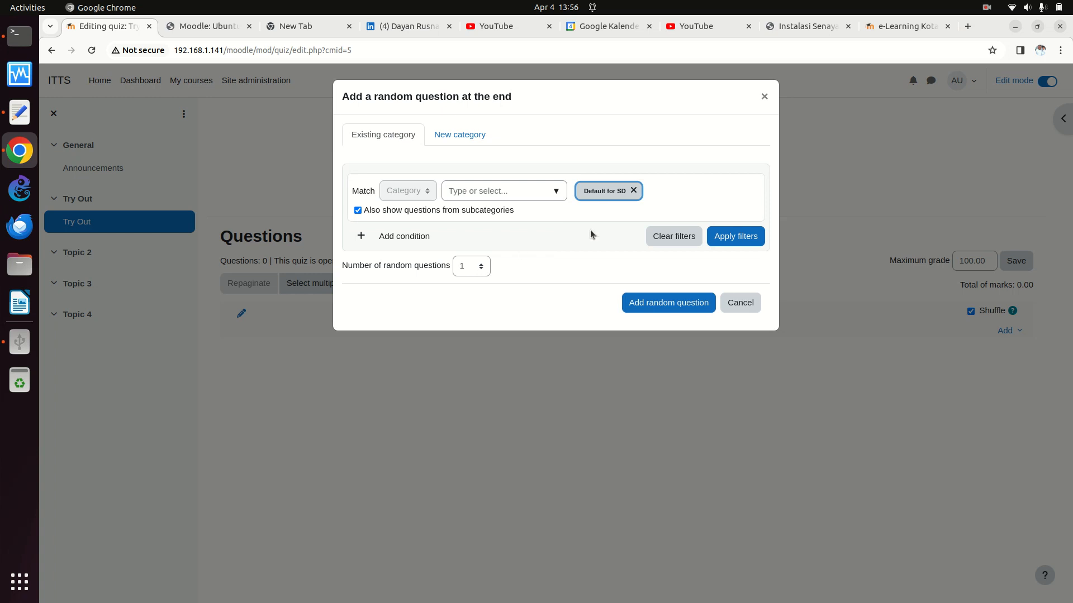
{"action": "left_click", "coordinate": [556, 191]}
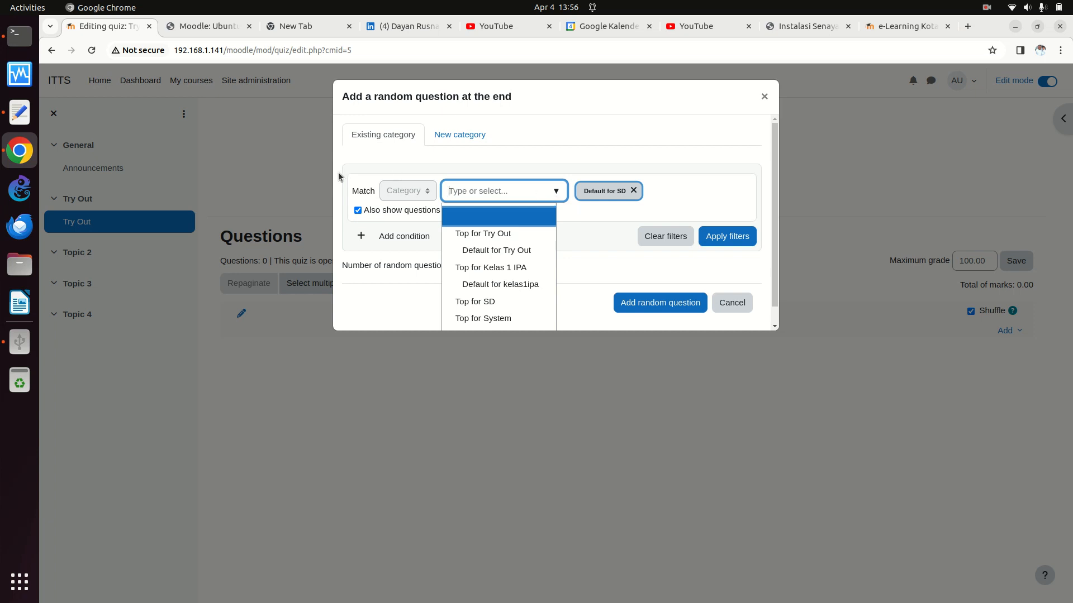
{"action": "left_click", "coordinate": [293, 159]}
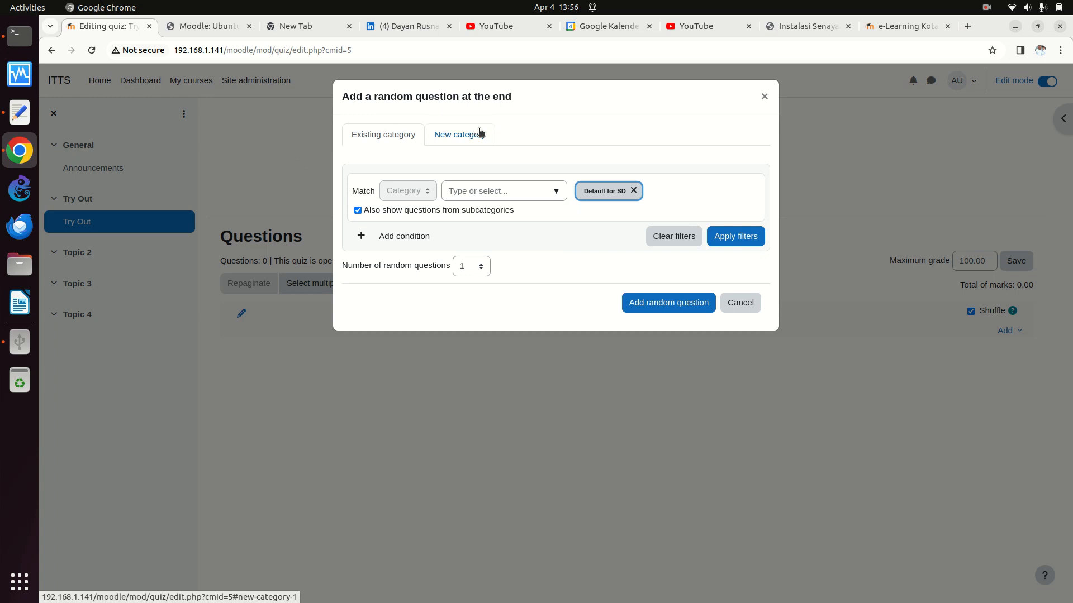
{"action": "left_click", "coordinate": [764, 99]}
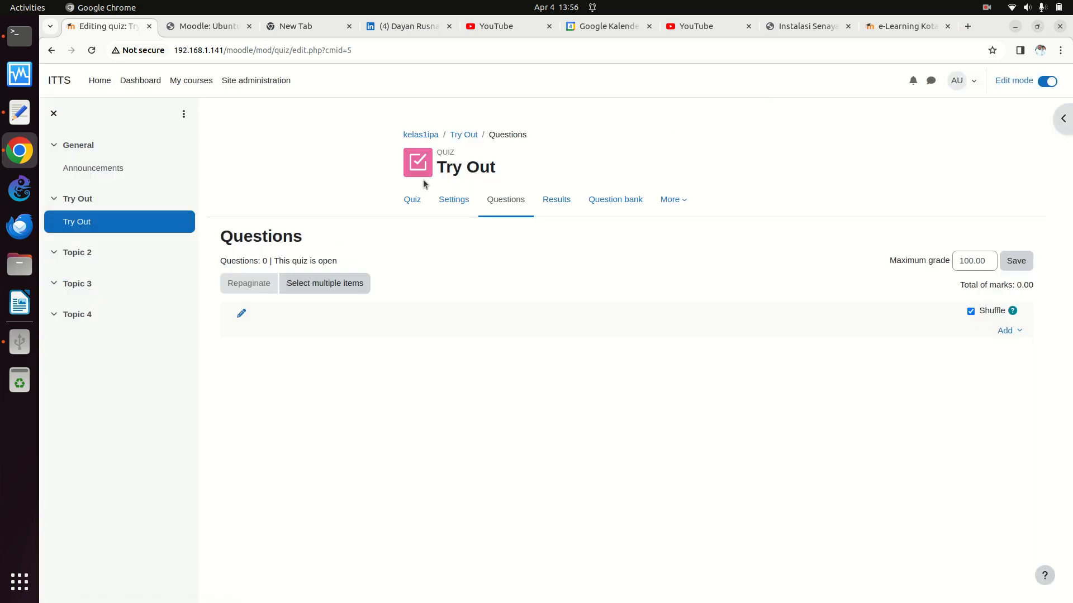
Look through the Try Out quiz's question bank categories, selecting Top for Kelas 1 IPA and Default for SD.
{"action": "left_click", "coordinate": [618, 198]}
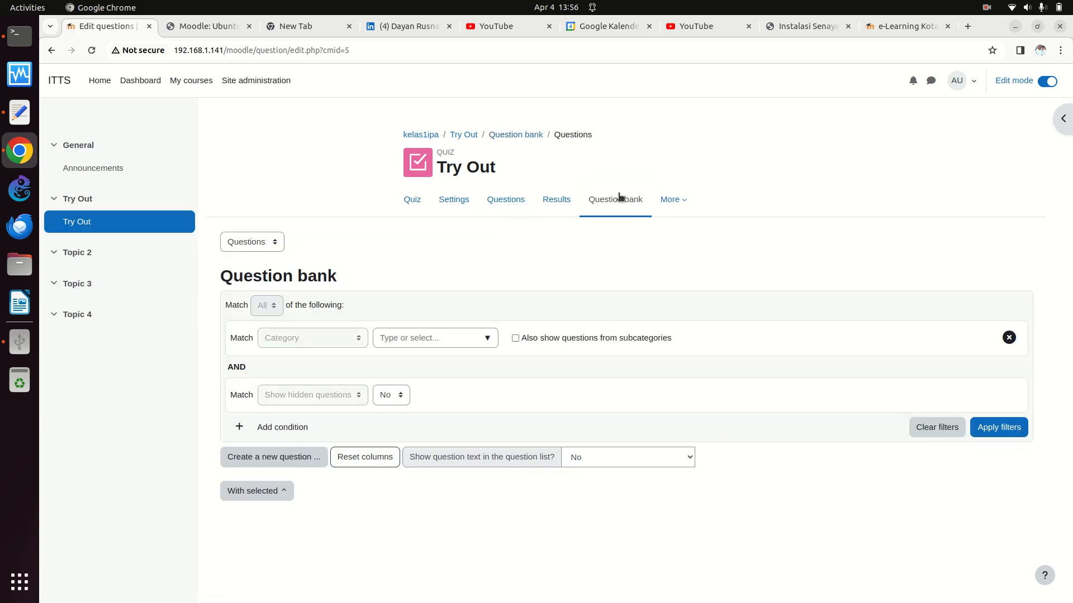
{"action": "left_click", "coordinate": [412, 336]}
{"action": "left_click", "coordinate": [485, 337]}
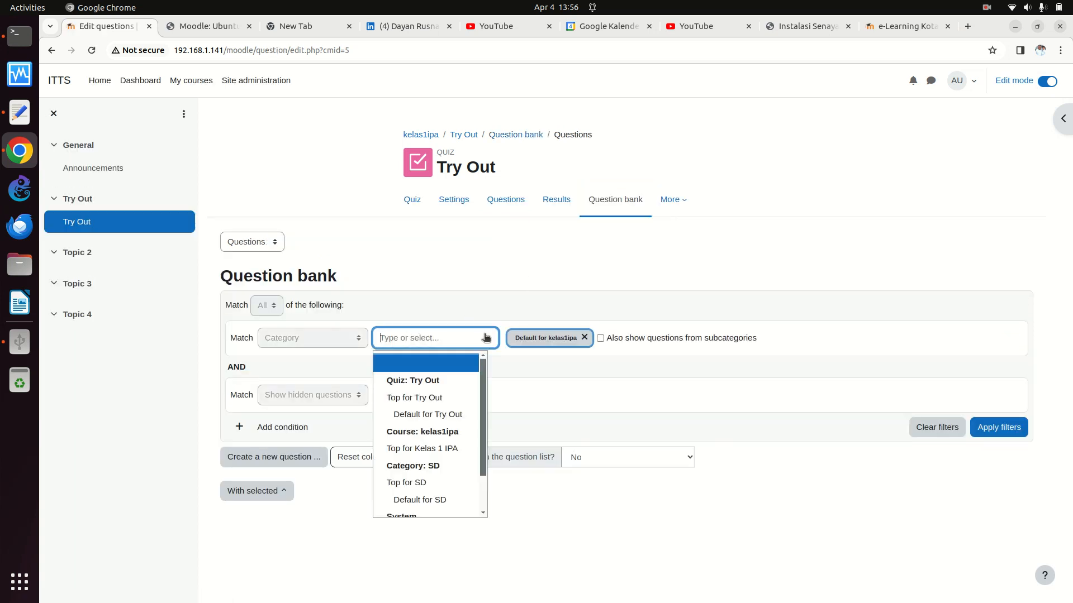
{"action": "left_click", "coordinate": [457, 450]}
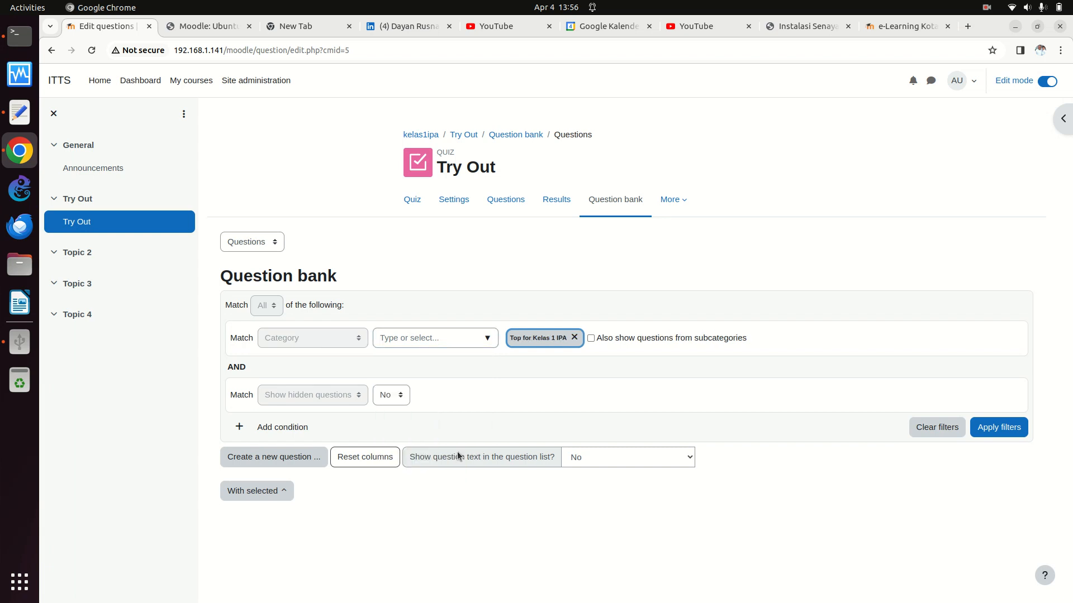
{"action": "left_click", "coordinate": [489, 340]}
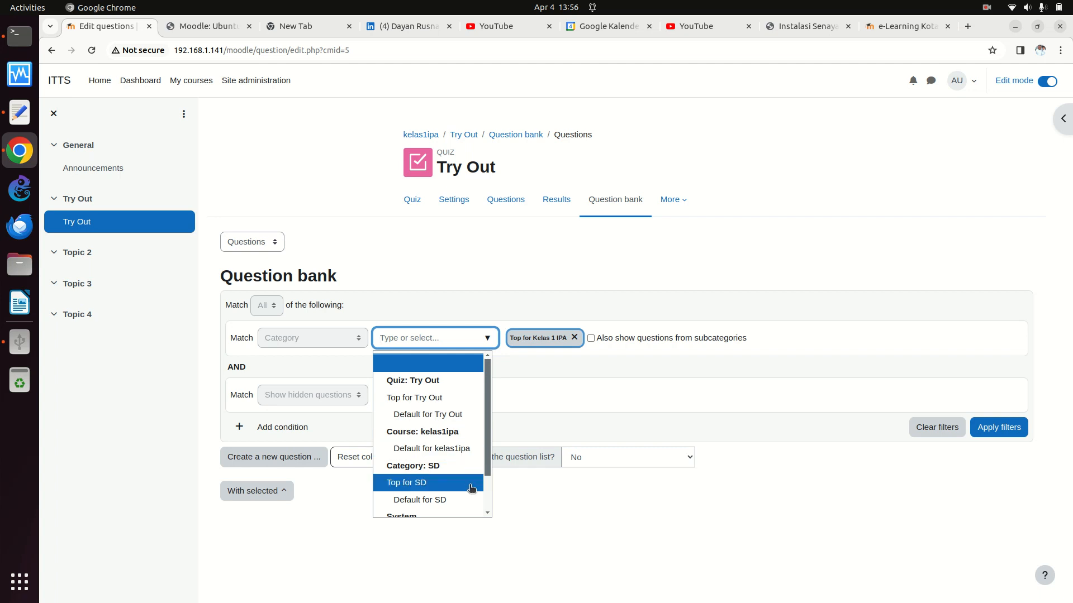
{"action": "scroll", "coordinate": [484, 512], "scroll_direction": "down", "scroll_amount": 3}
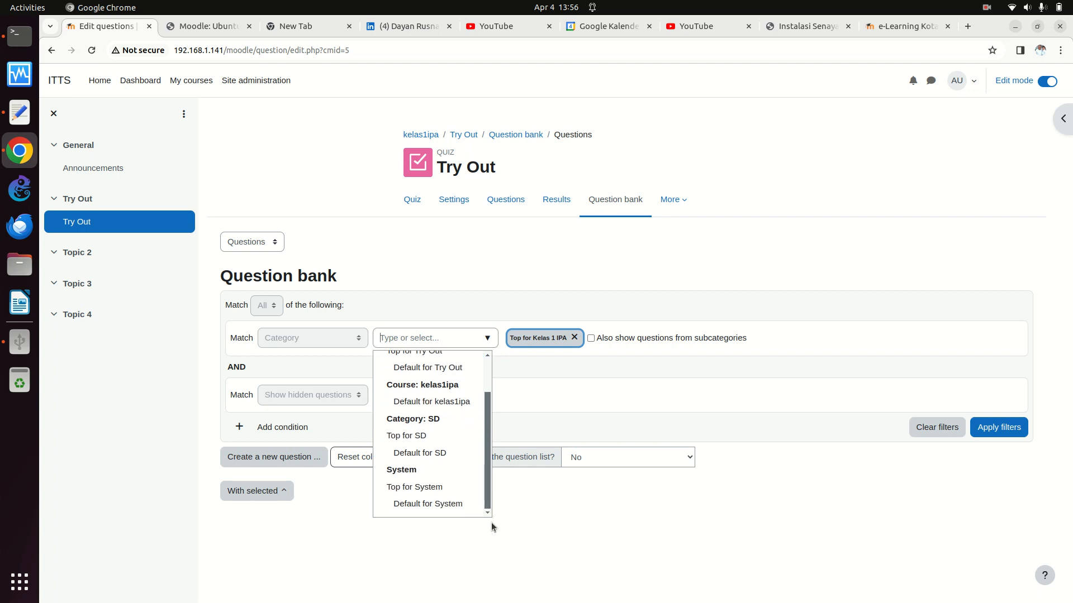
{"action": "left_click", "coordinate": [448, 450]}
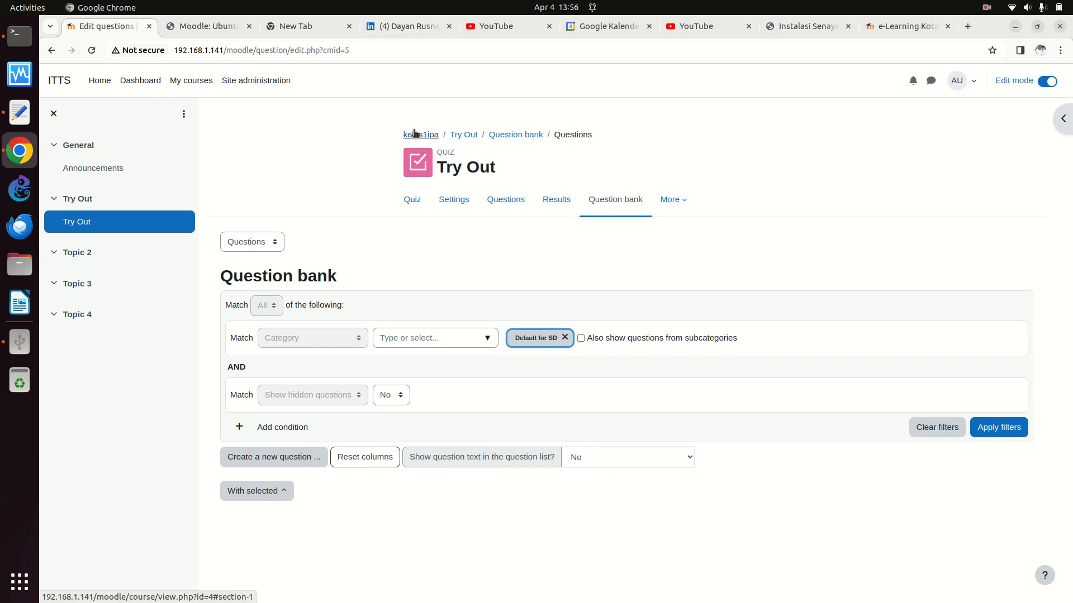
Check the question categories in the Kelas 1 IPS course's question bank and return to the course page.
{"action": "left_click", "coordinate": [106, 84]}
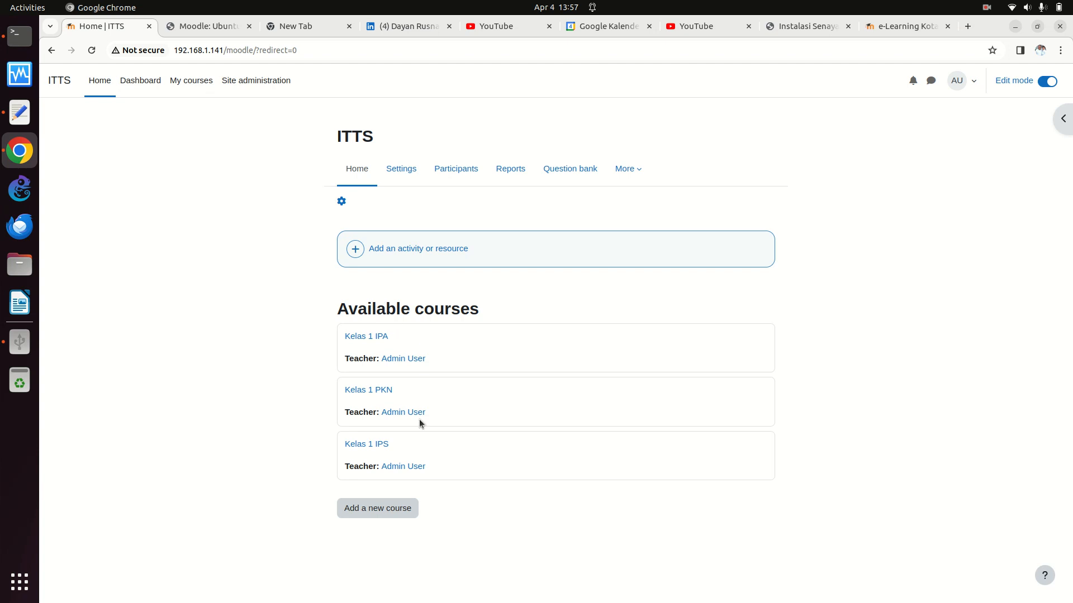
{"action": "left_click", "coordinate": [376, 444]}
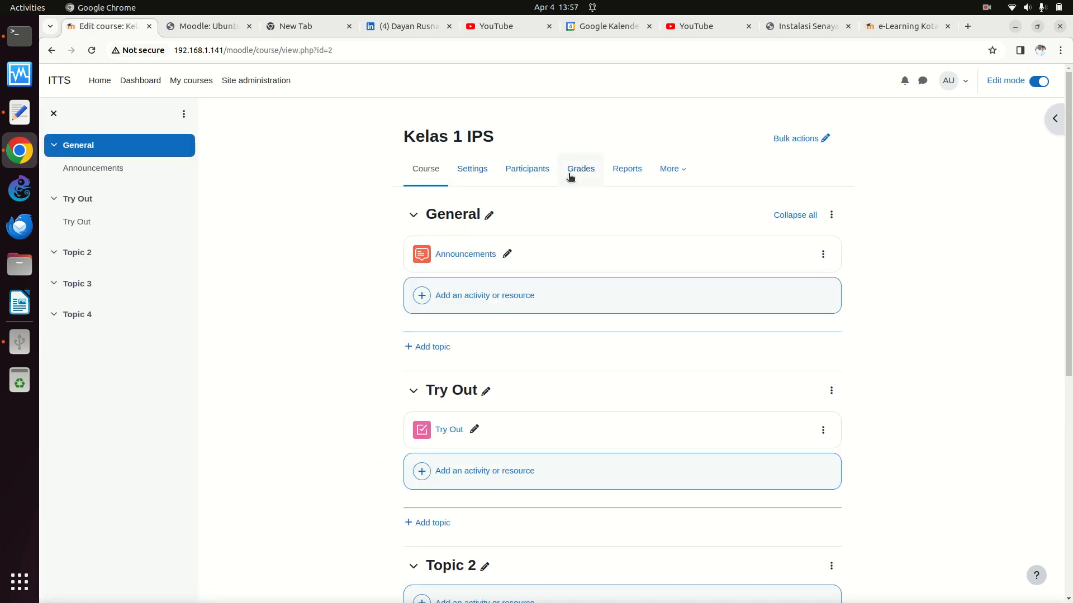
{"action": "left_click", "coordinate": [669, 168]}
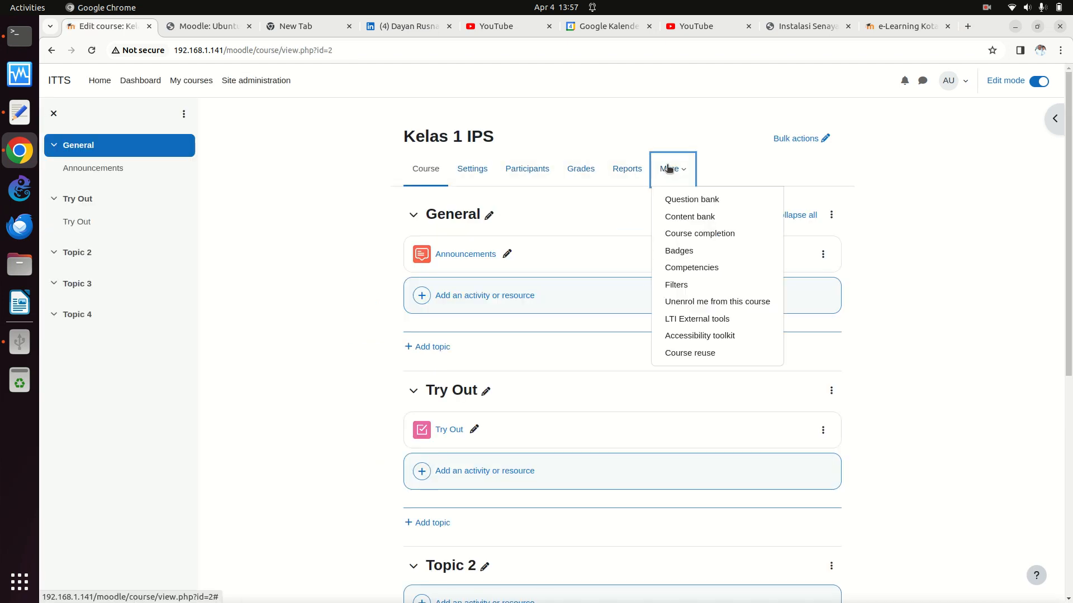
{"action": "left_click", "coordinate": [691, 205]}
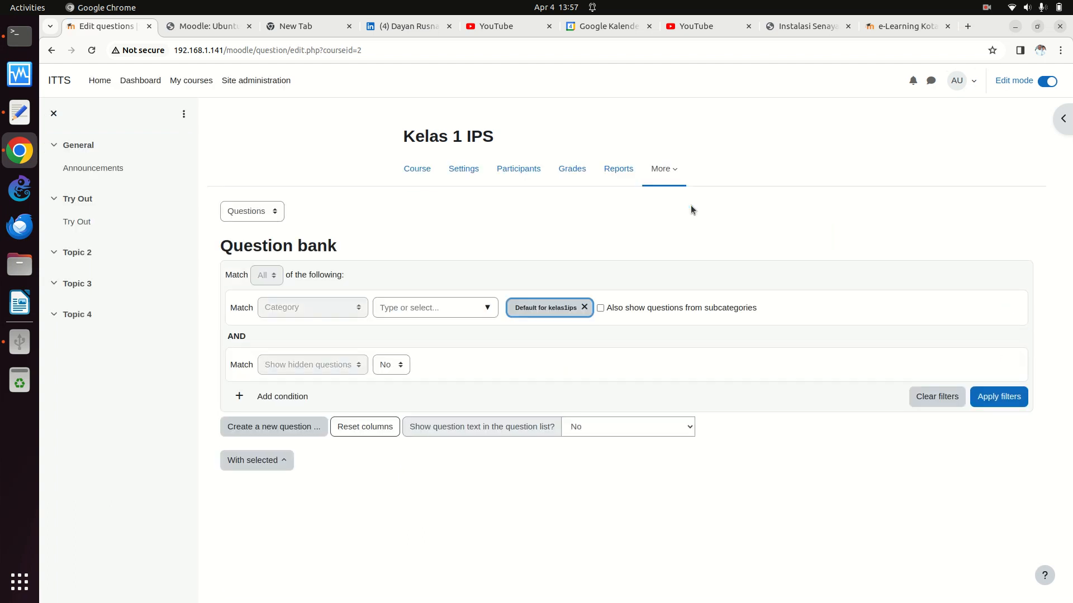
{"action": "left_click", "coordinate": [259, 213]}
{"action": "left_click", "coordinate": [260, 261]}
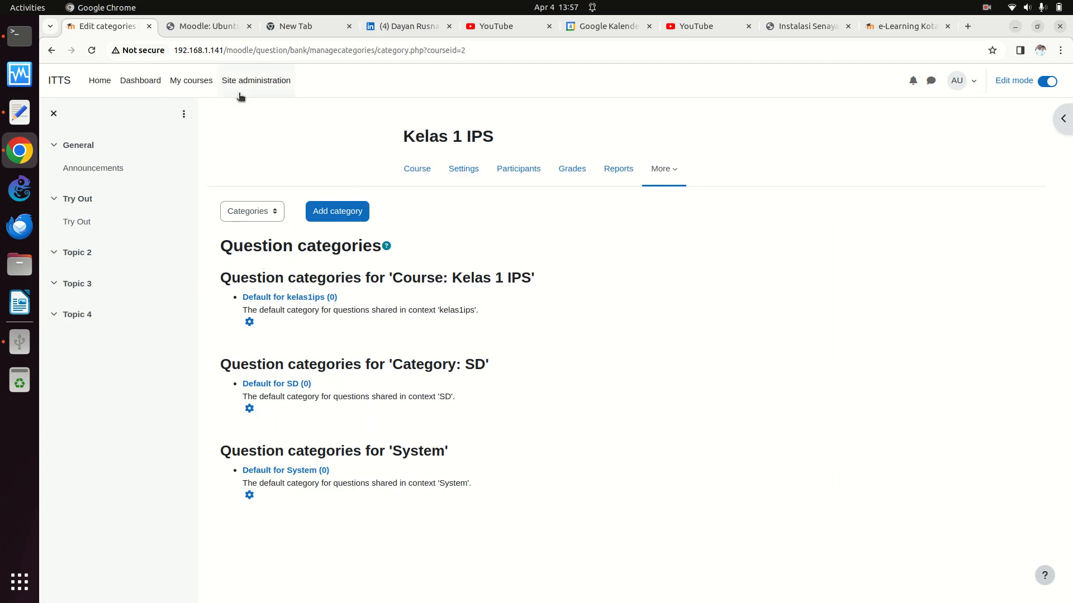
{"action": "left_click", "coordinate": [53, 49]}
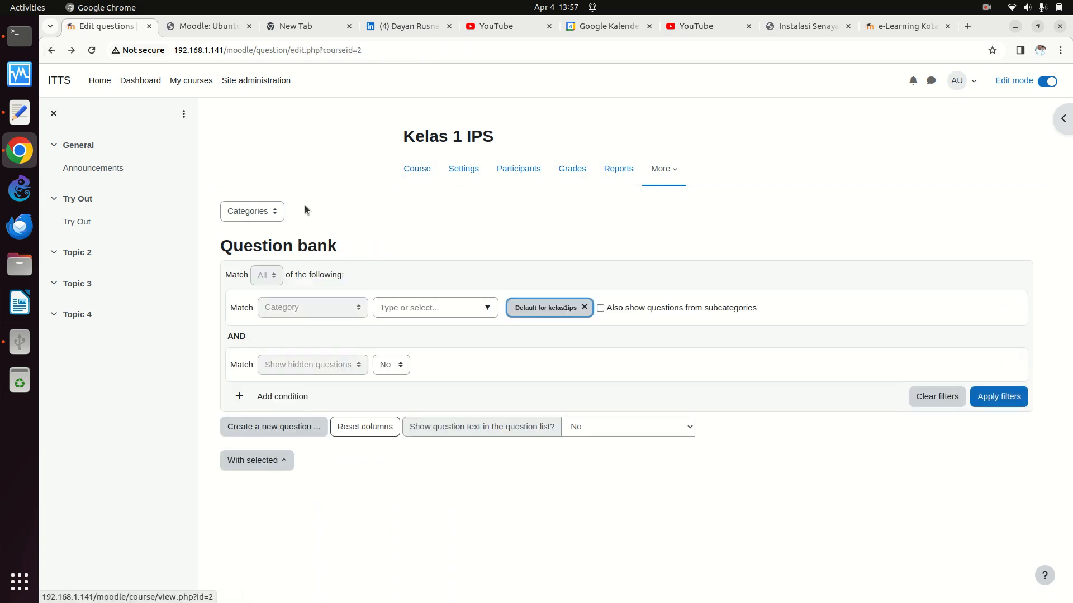
{"action": "left_click", "coordinate": [51, 49]}
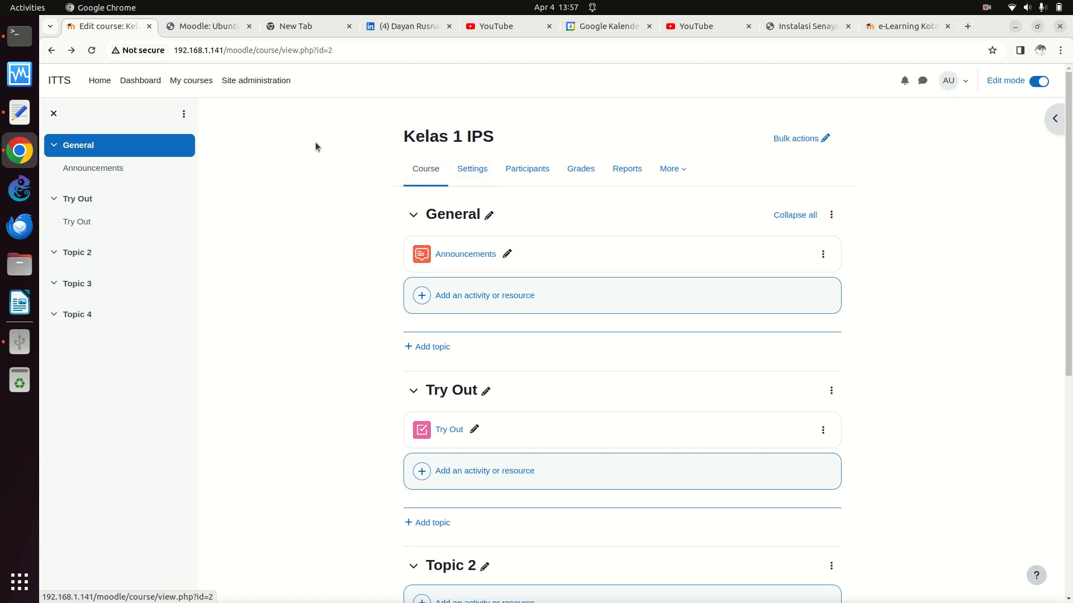
Go to the overview of all courses and check its course management and block configuration options.
{"action": "left_click", "coordinate": [140, 83]}
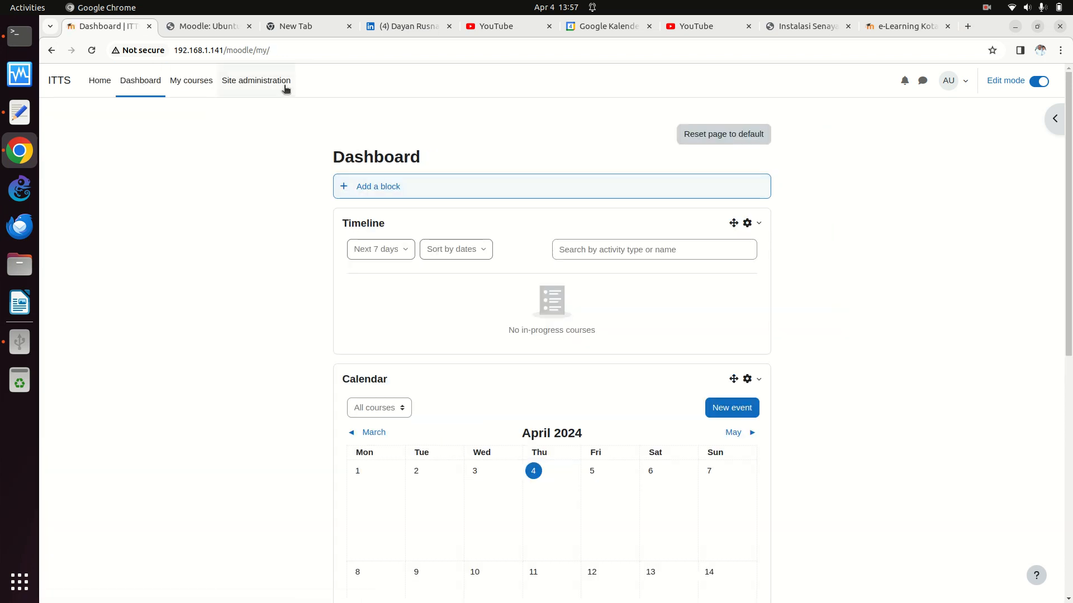
{"action": "left_click", "coordinate": [191, 82]}
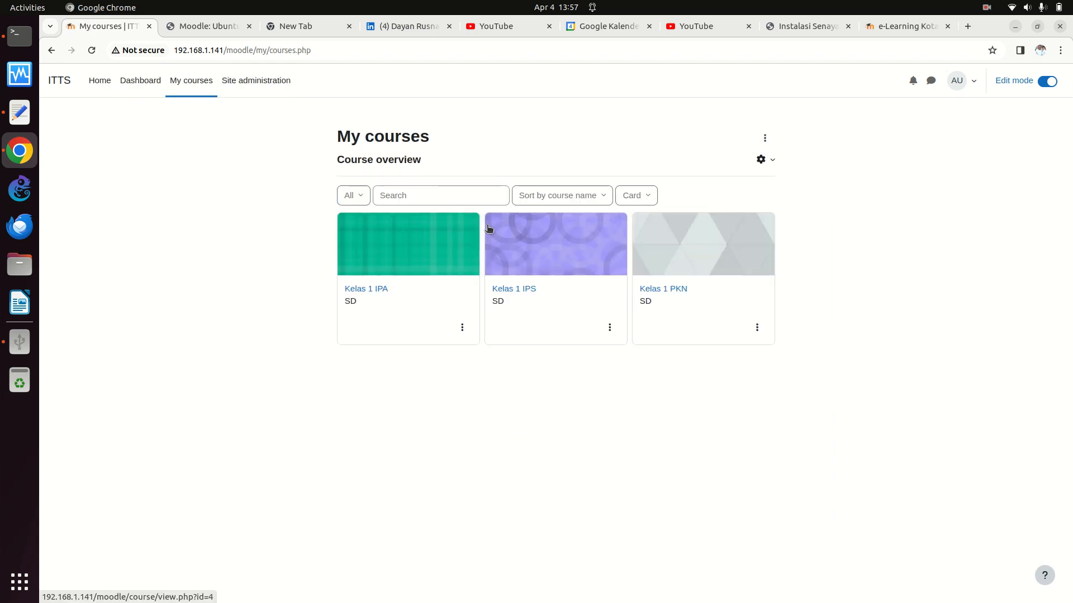
{"action": "left_click", "coordinate": [766, 139]}
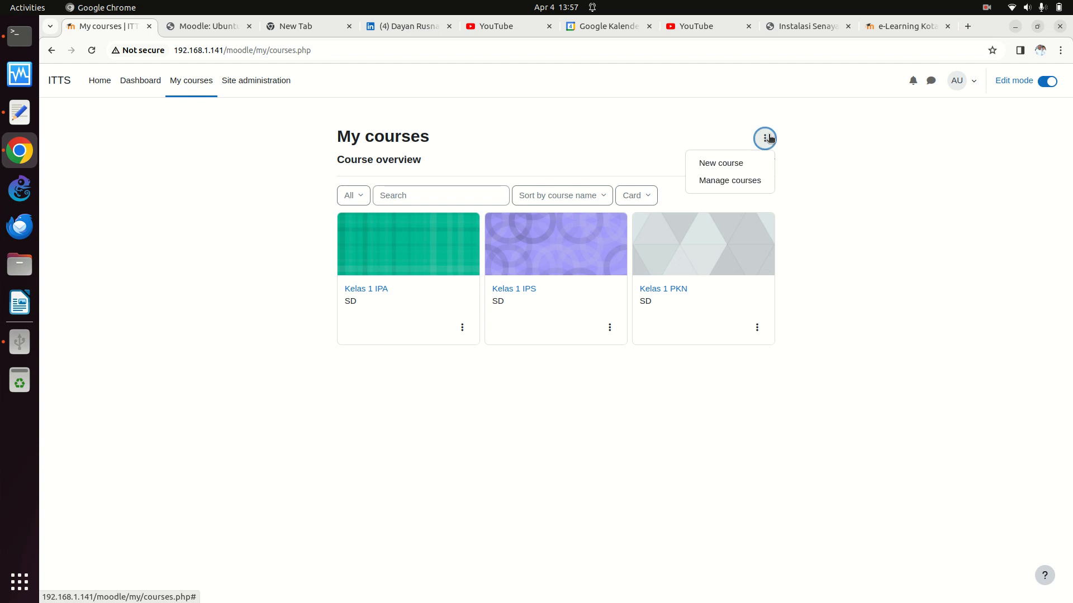
{"action": "left_click", "coordinate": [833, 167]}
{"action": "left_click", "coordinate": [760, 160]}
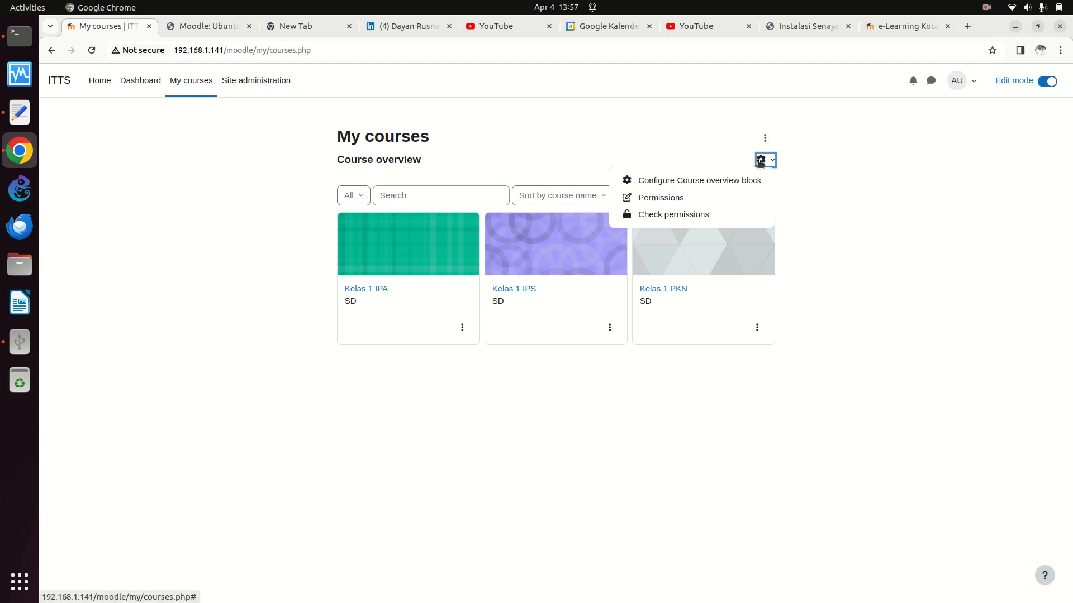
{"action": "left_click", "coordinate": [839, 225]}
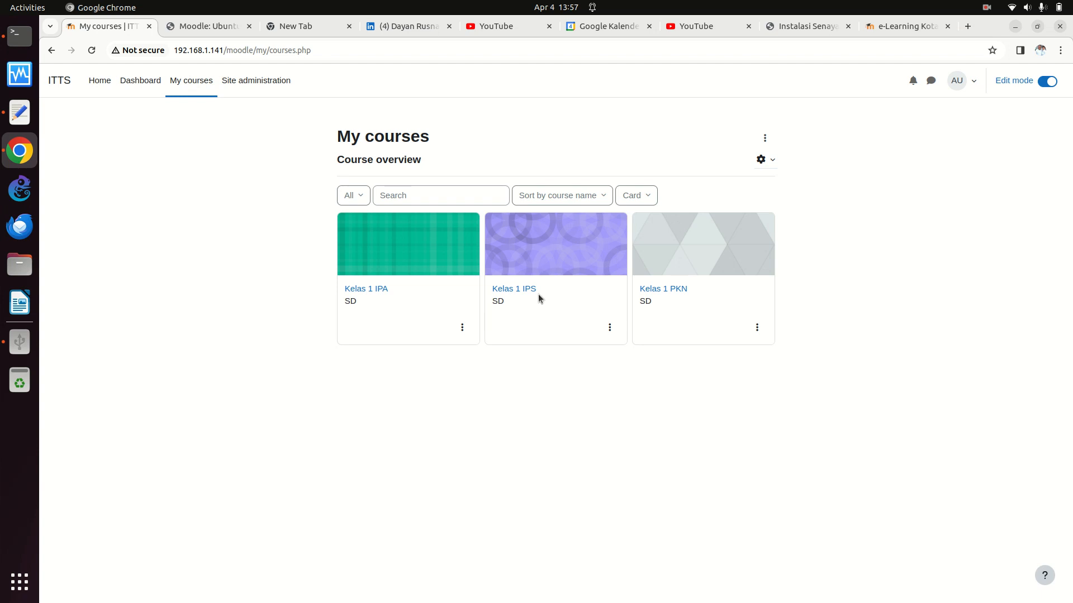
Open the question bank of the Kelas 1 IPA course.
{"action": "left_click", "coordinate": [372, 289]}
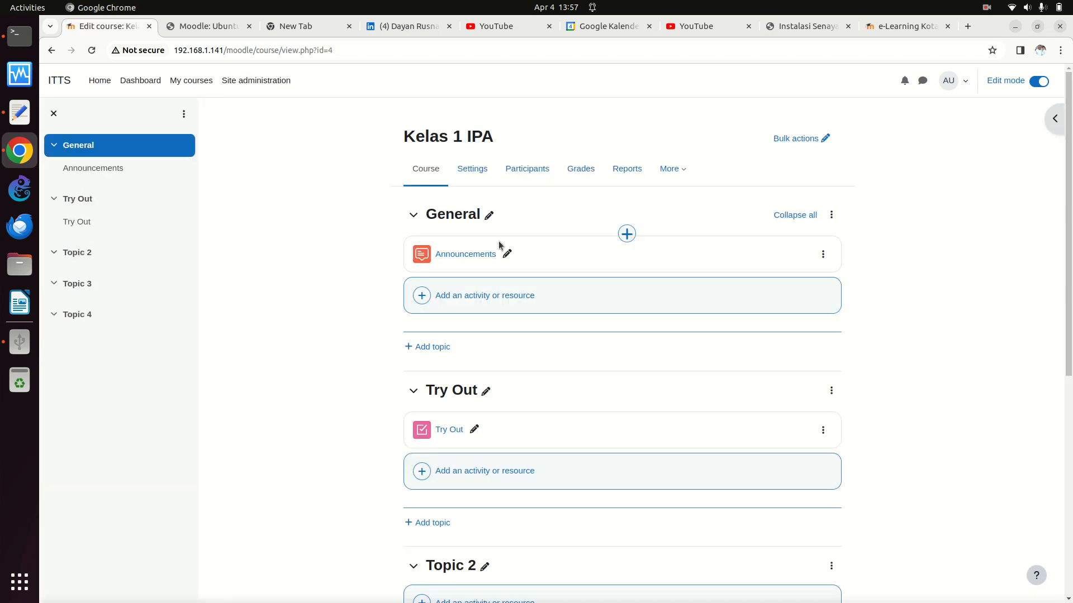
{"action": "left_click", "coordinate": [680, 171]}
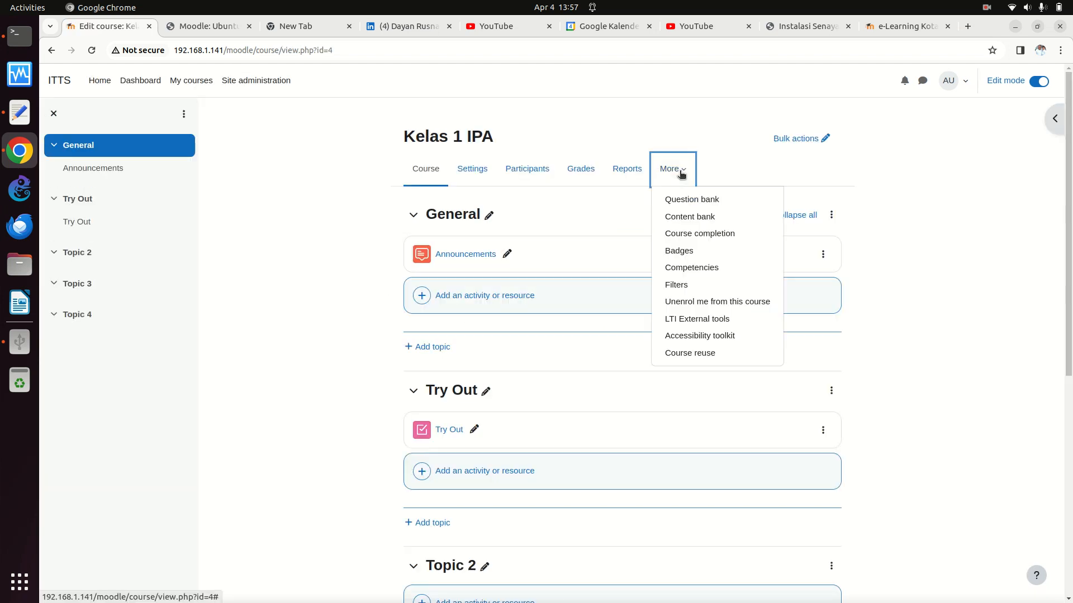
{"action": "left_click", "coordinate": [690, 199]}
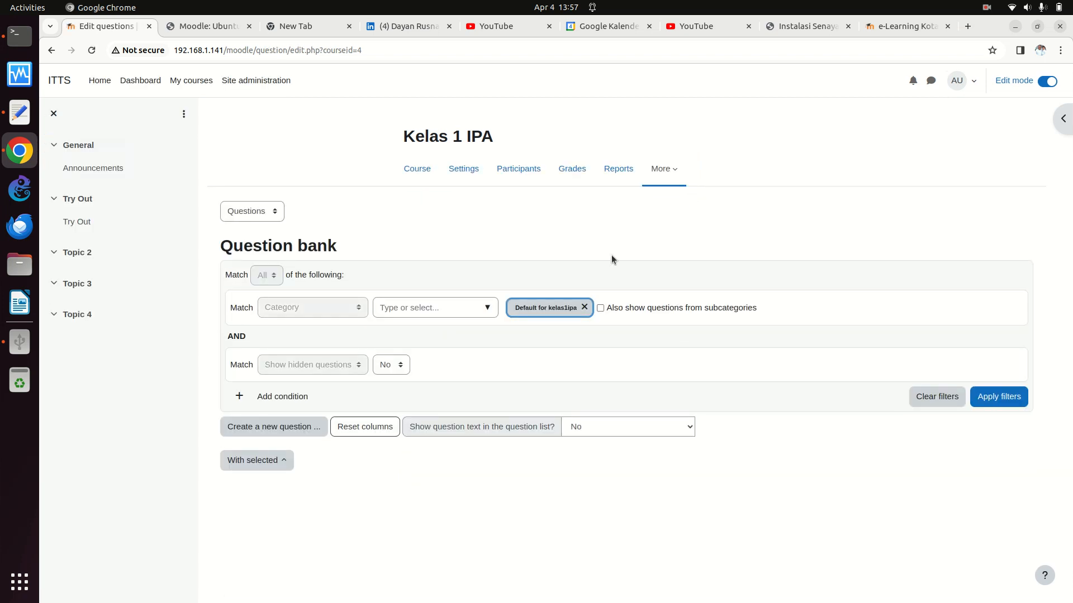
Show the course's question categories and open the Default for SD category in the question bank.
{"action": "left_click", "coordinate": [272, 213]}
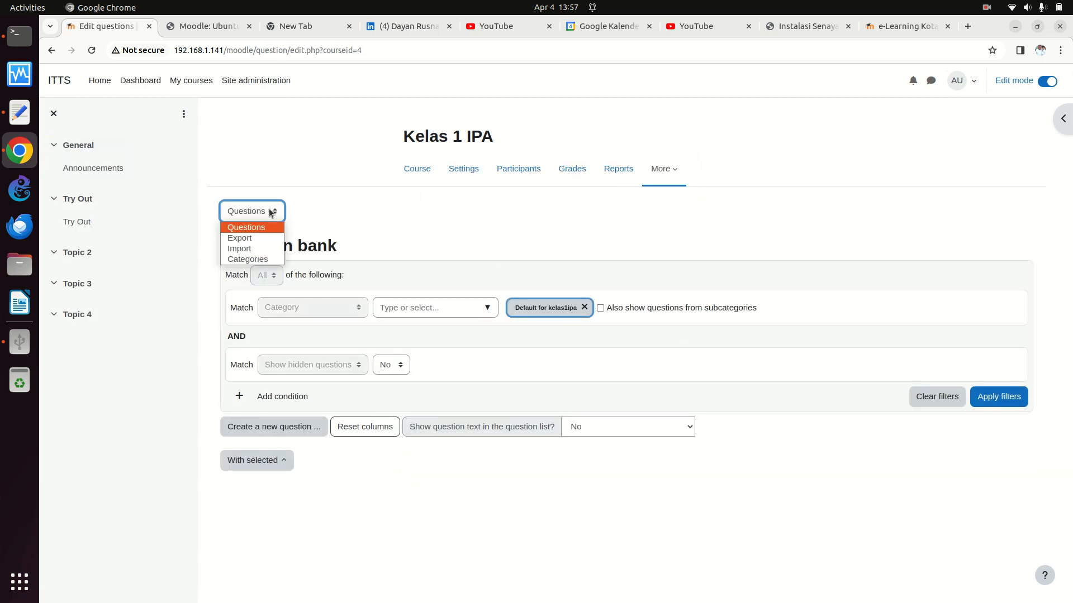
{"action": "left_click", "coordinate": [266, 260]}
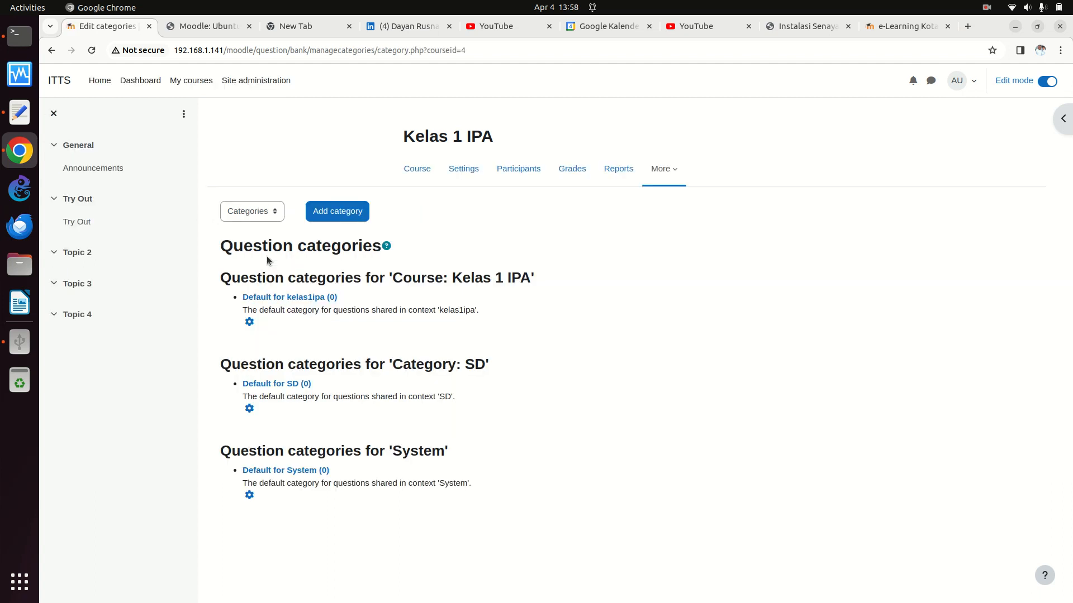
{"action": "left_click", "coordinate": [274, 213]}
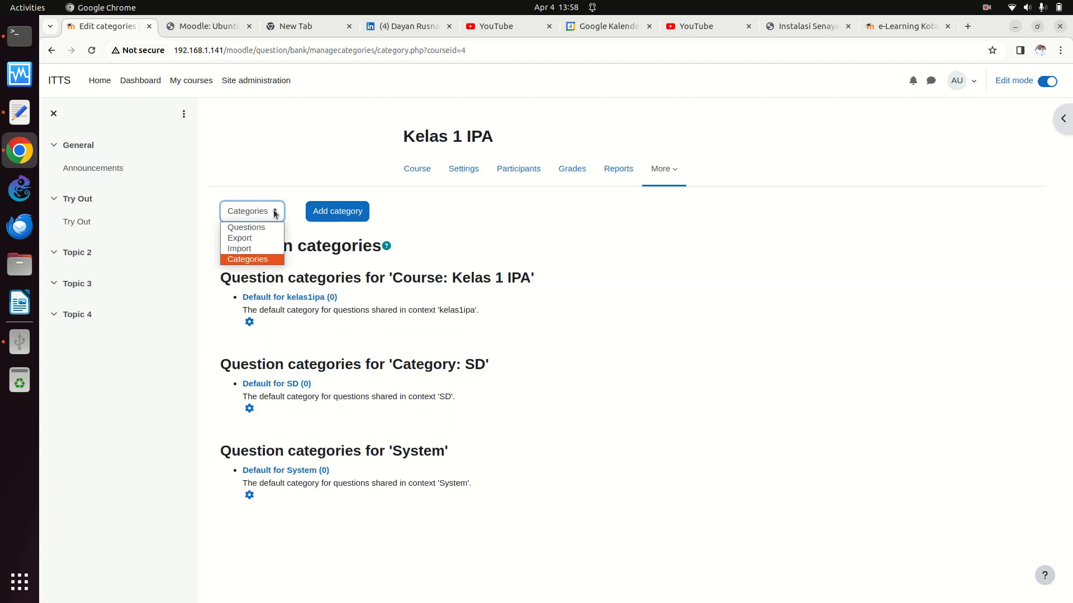
{"action": "left_click", "coordinate": [384, 250]}
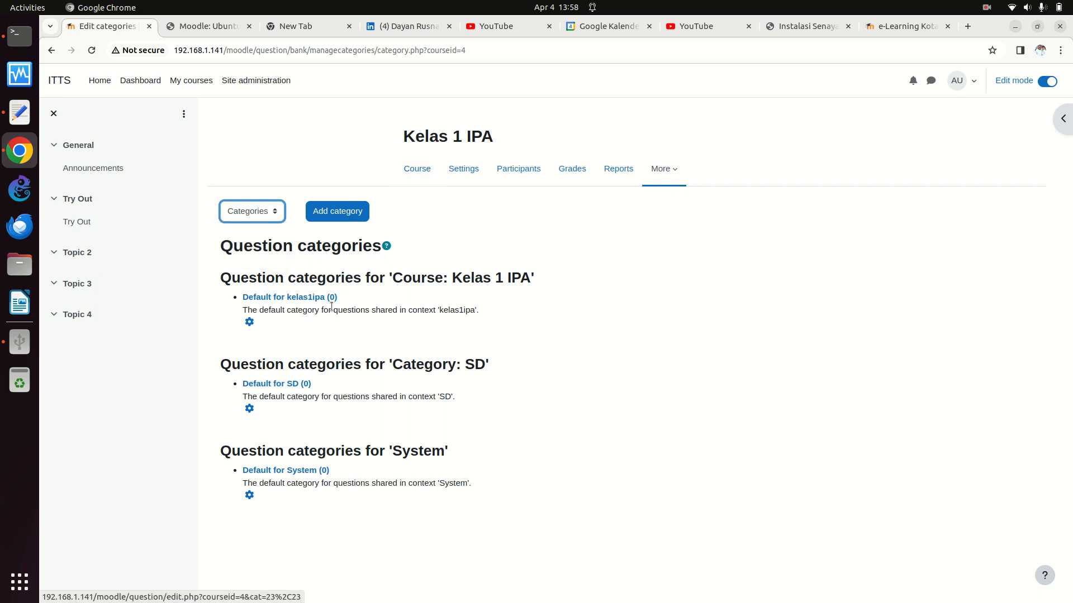
{"action": "left_click", "coordinate": [281, 385]}
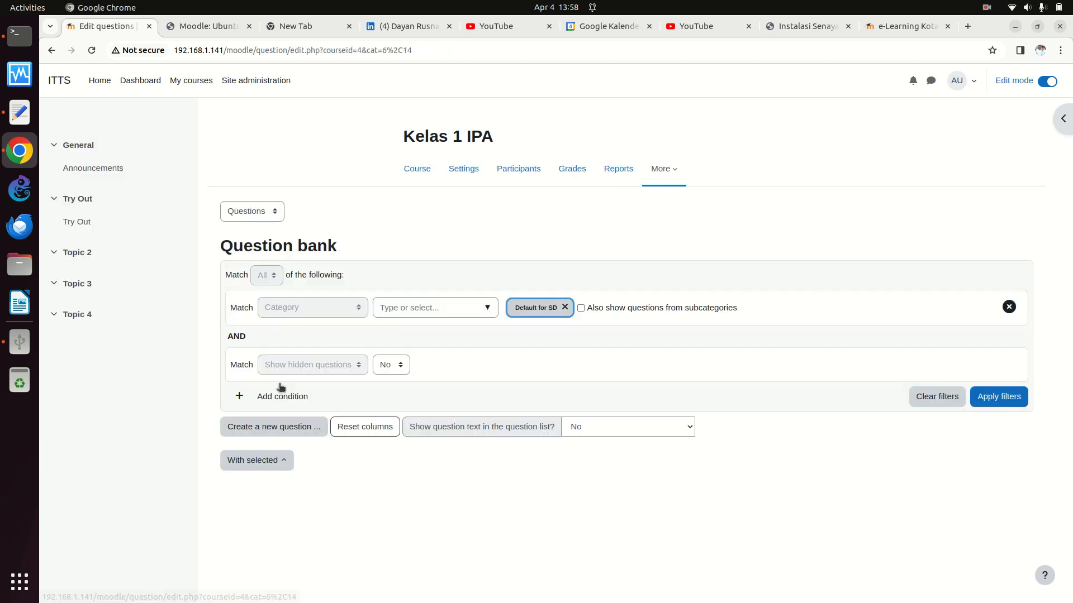
Start a question import for this category and choose GIFT as the file format.
{"action": "left_click", "coordinate": [276, 210]}
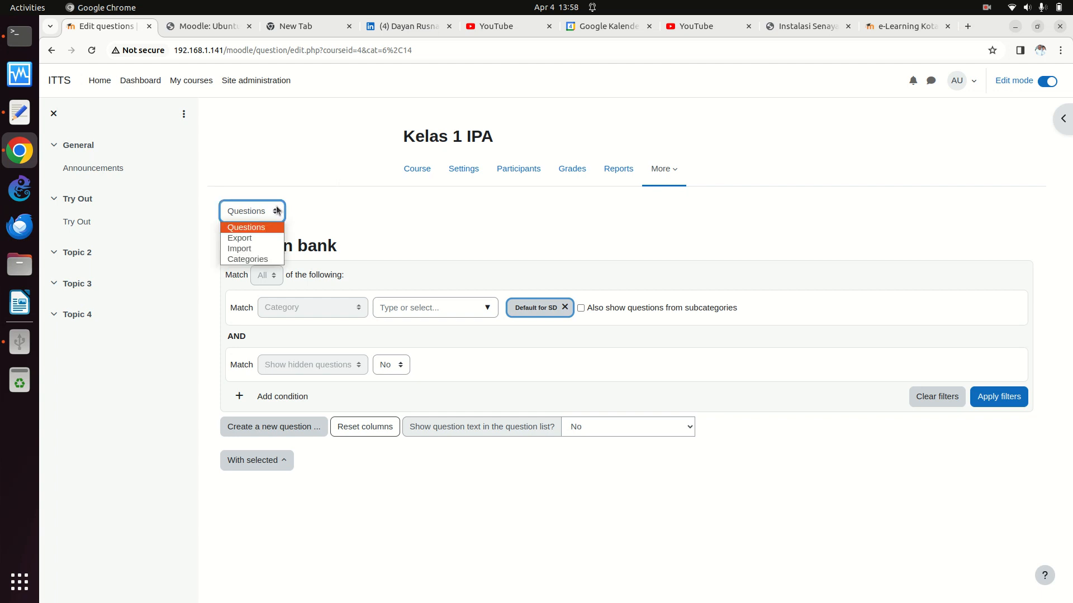
{"action": "left_click", "coordinate": [275, 249]}
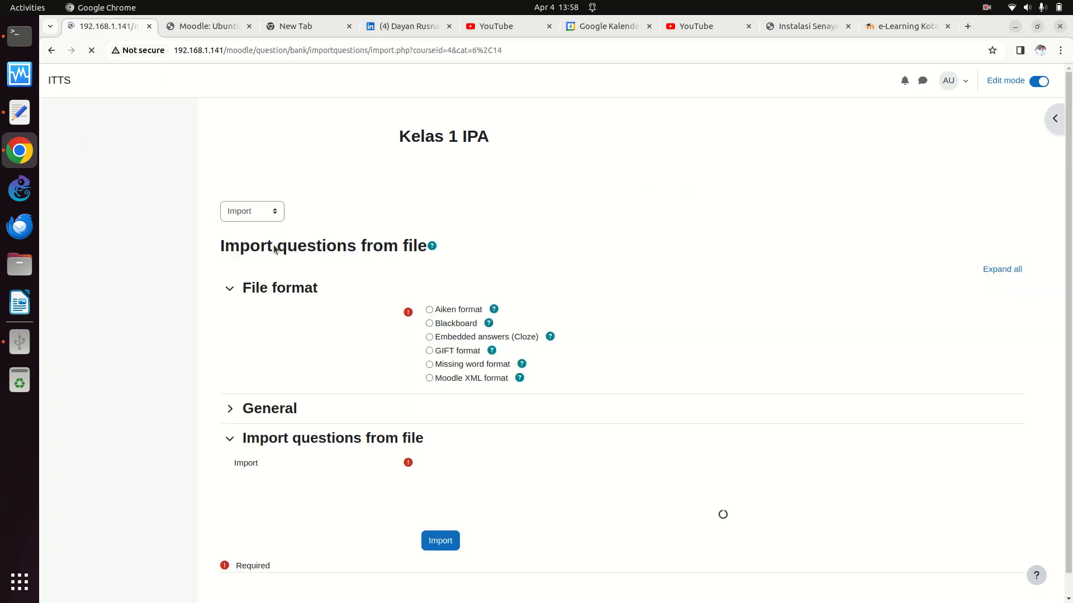
{"action": "left_click", "coordinate": [429, 350]}
Upload the recent file questions-SD-top-20231007-1932.txt as the source of the question import.
{"action": "left_click", "coordinate": [458, 468]}
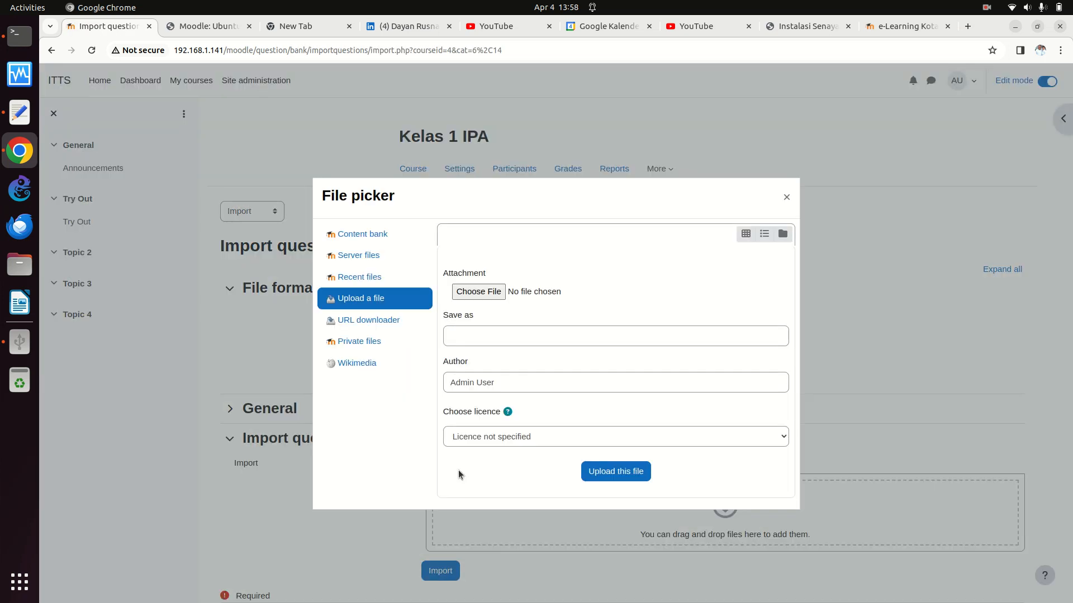
{"action": "left_click", "coordinate": [465, 293]}
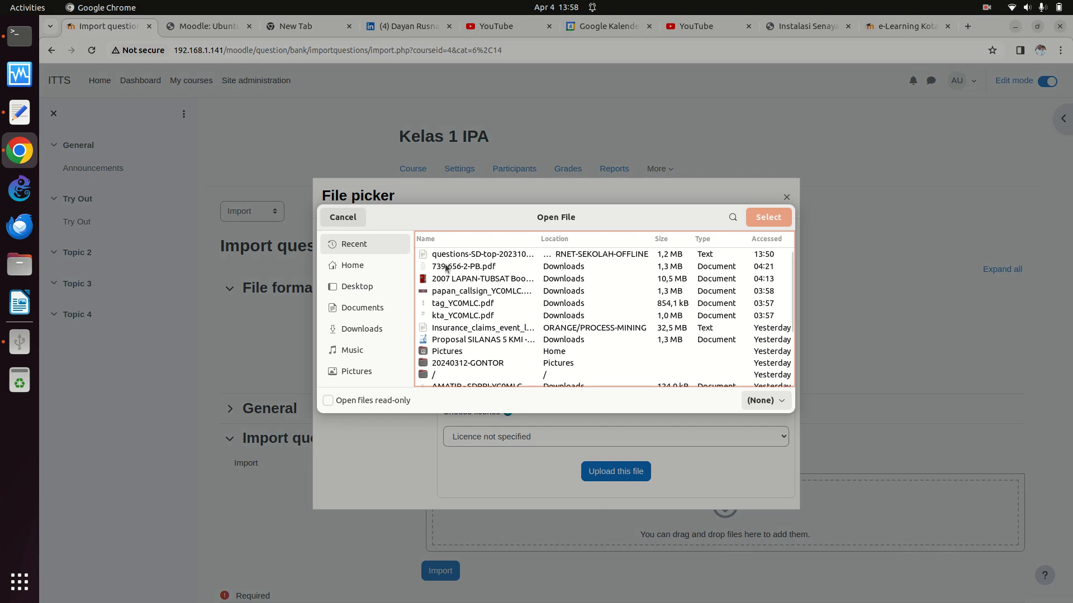
{"action": "double_click", "coordinate": [448, 255]}
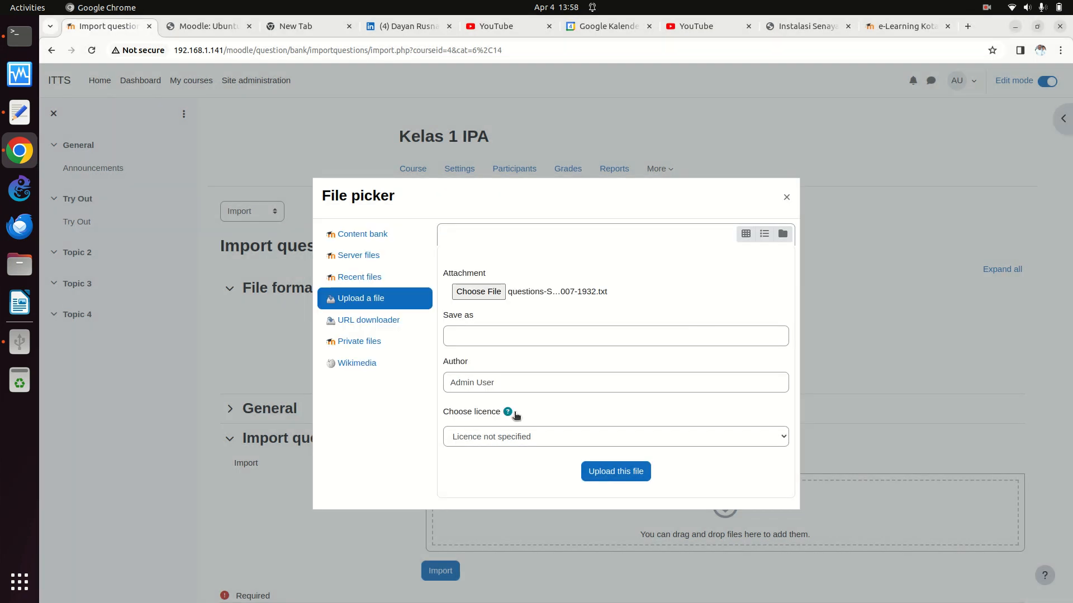
{"action": "left_click", "coordinate": [608, 477]}
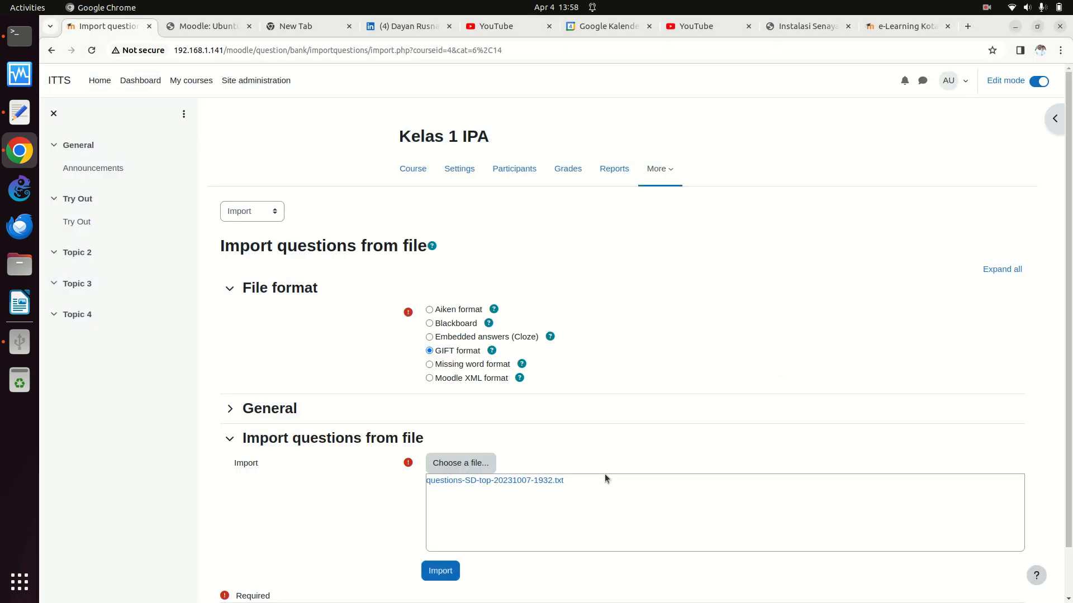
Run the question import, go through the processed questions to the end, and continue to the question bank.
{"action": "left_click", "coordinate": [436, 570]}
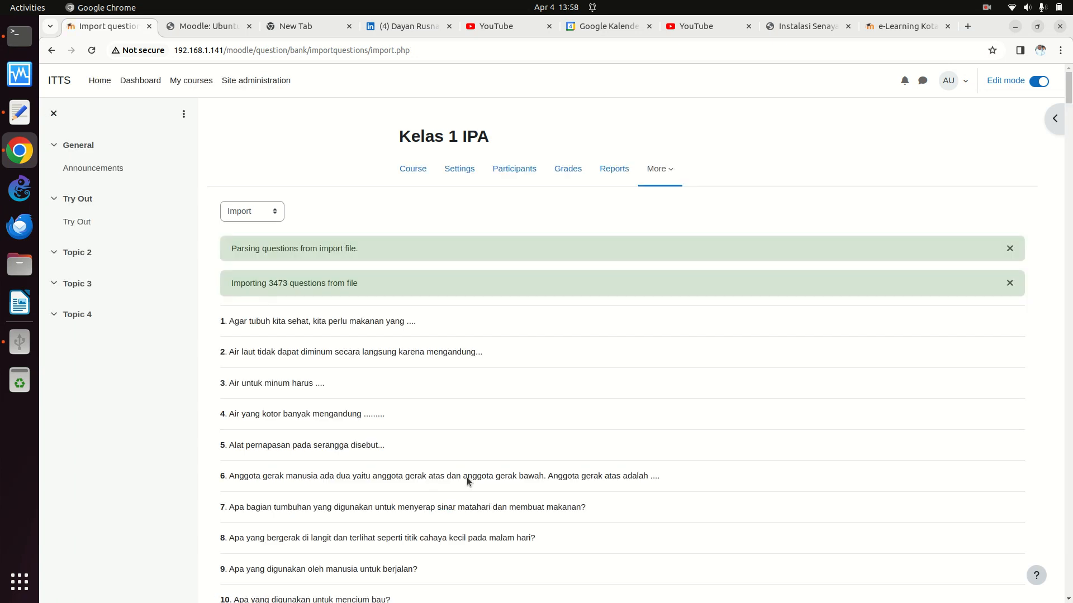
{"action": "left_click_drag", "start_coordinate": [1068, 88], "coordinate": [1068, 580]}
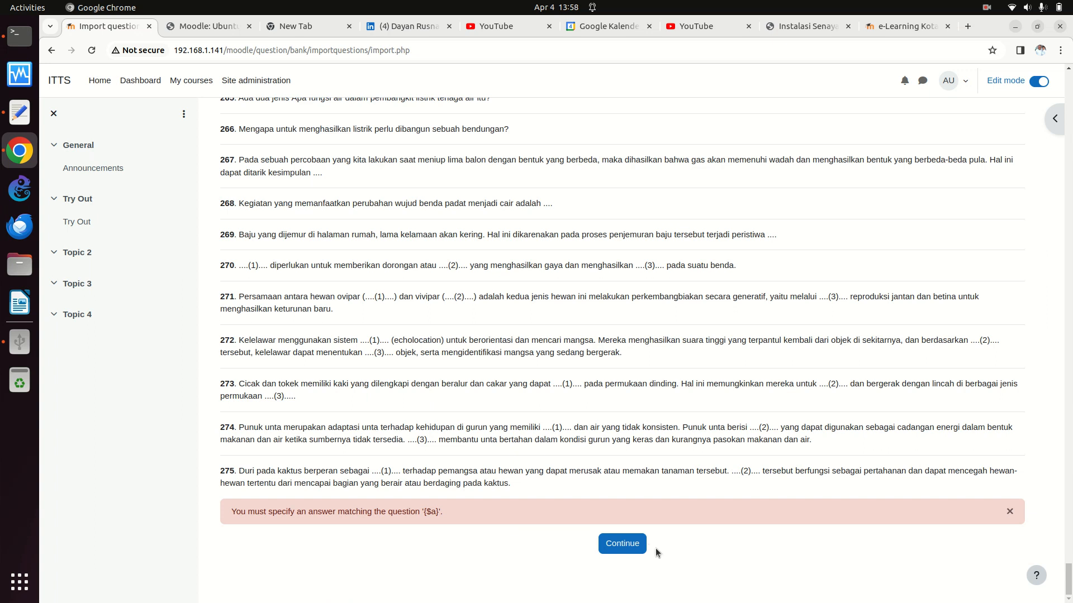
{"action": "left_click", "coordinate": [635, 546]}
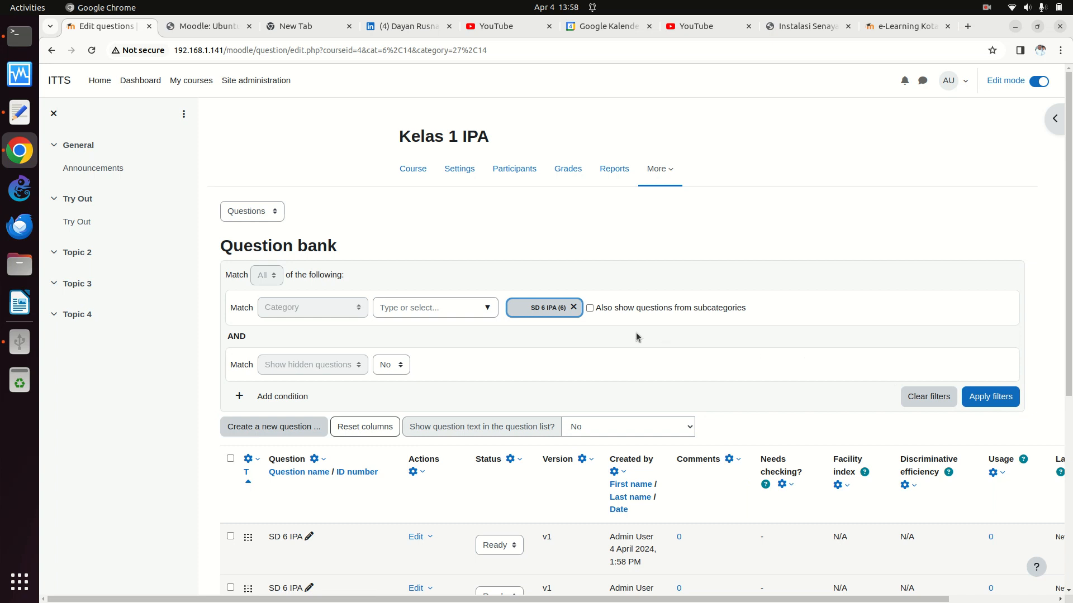
Remove the SD 6 IPA category from the filter without applying it, and review the listed questions and their bulk actions.
{"action": "left_click", "coordinate": [565, 313]}
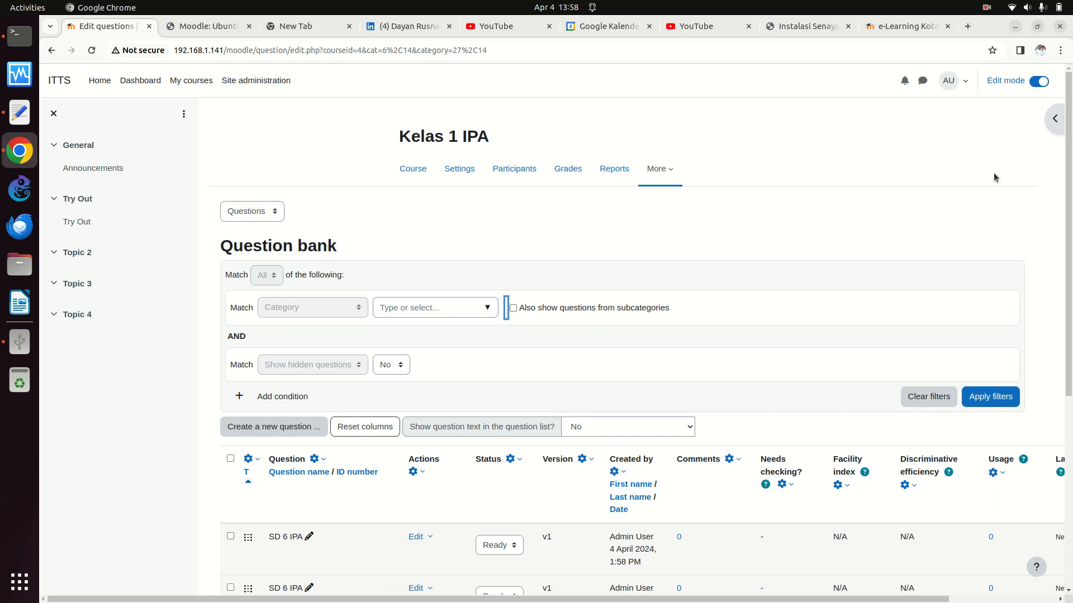
{"action": "left_click_drag", "start_coordinate": [1069, 223], "coordinate": [1068, 419]}
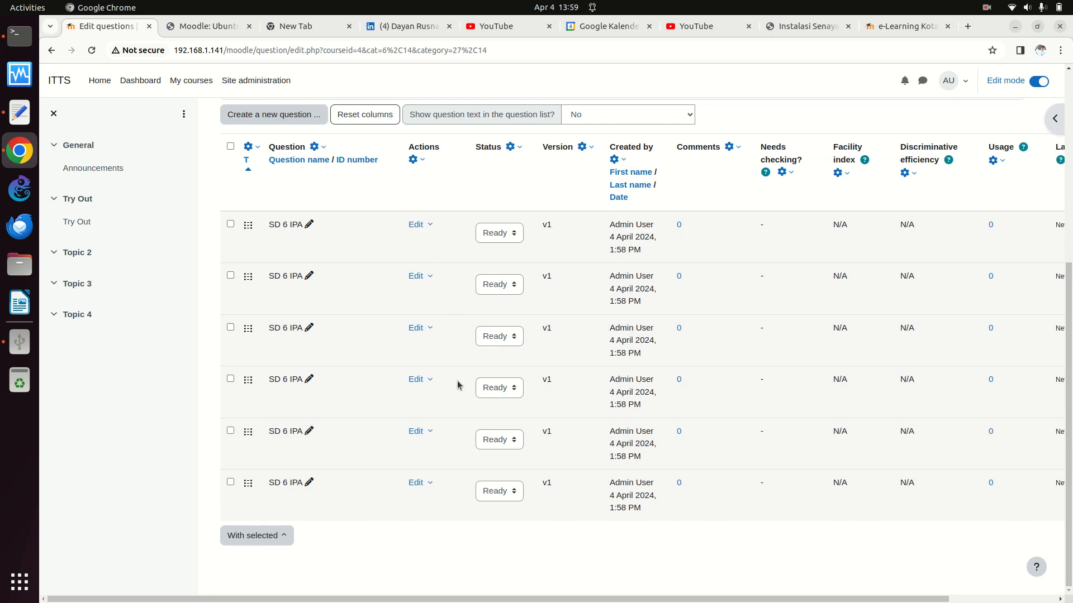
{"action": "left_click", "coordinate": [275, 538]}
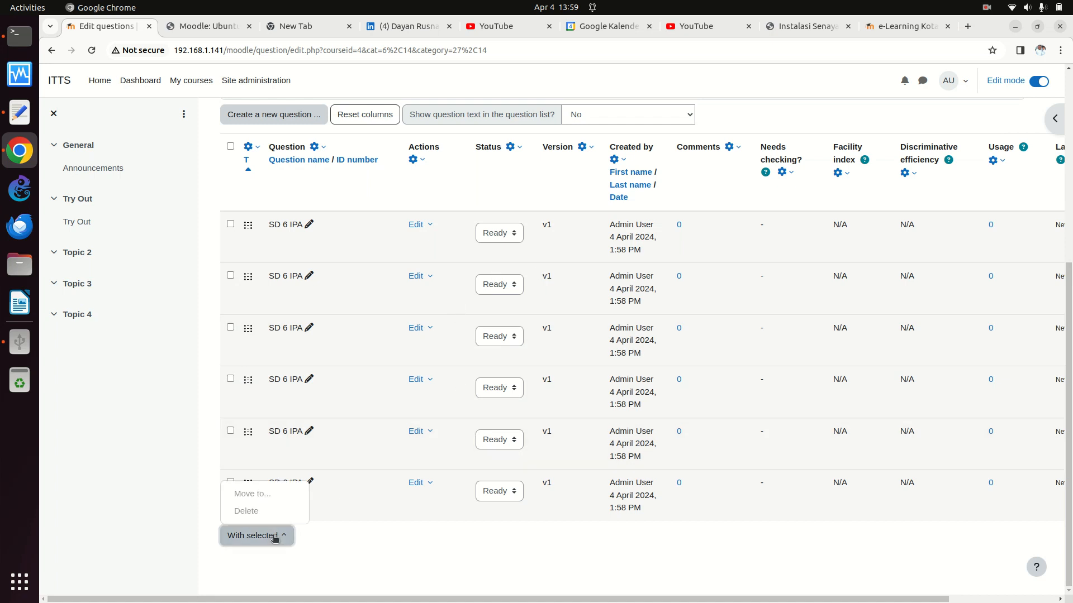
{"action": "left_click", "coordinate": [389, 560]}
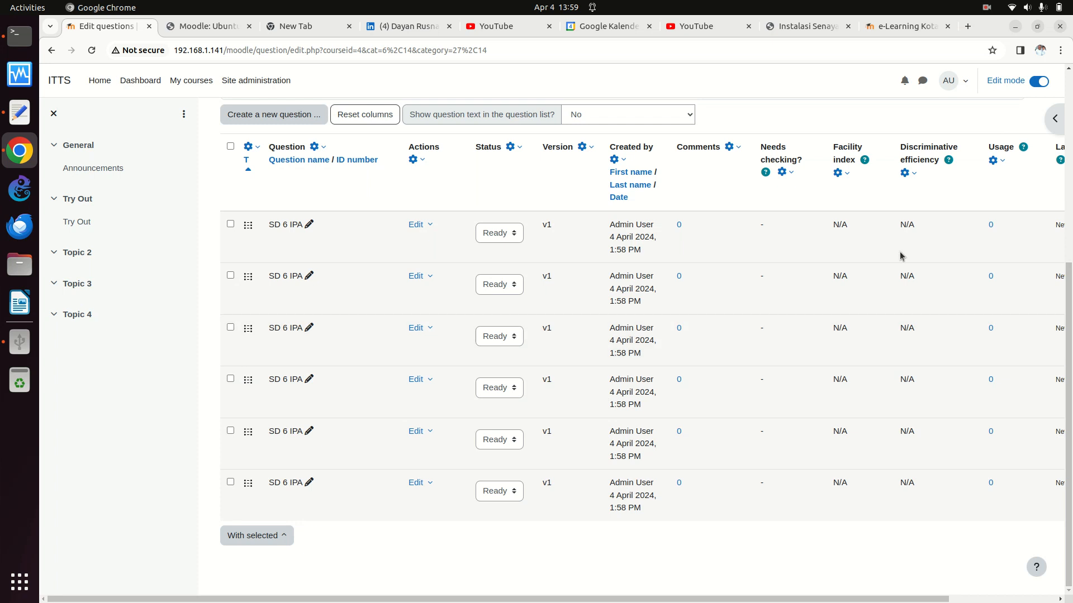
View the participants of Kelas 1 IPA and return to the course's main page.
{"action": "left_click_drag", "start_coordinate": [1068, 268], "coordinate": [1059, 75]}
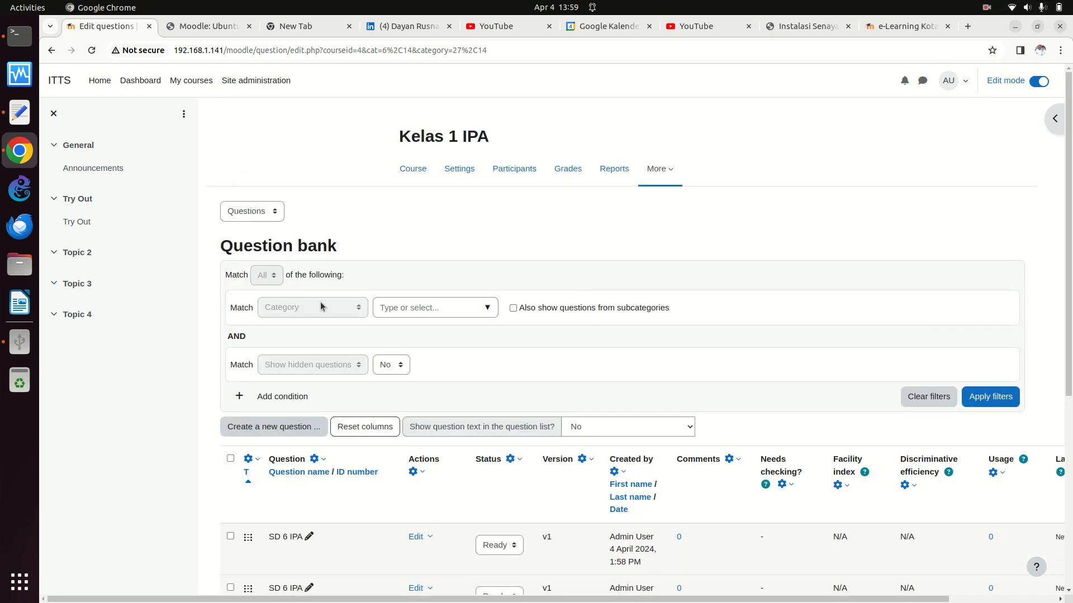
{"action": "left_click", "coordinate": [518, 174]}
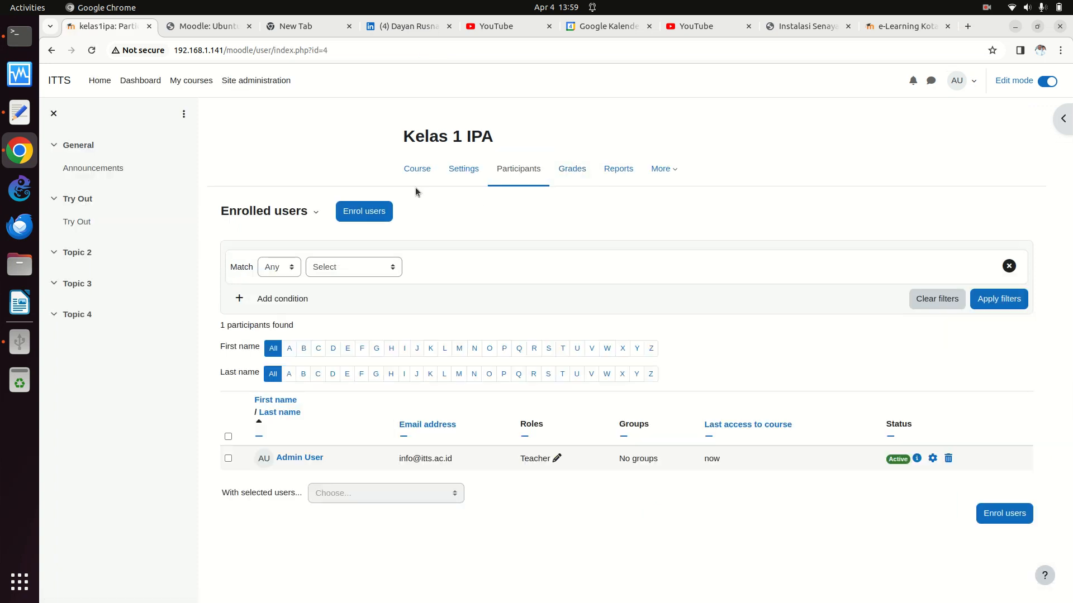
{"action": "left_click", "coordinate": [426, 168]}
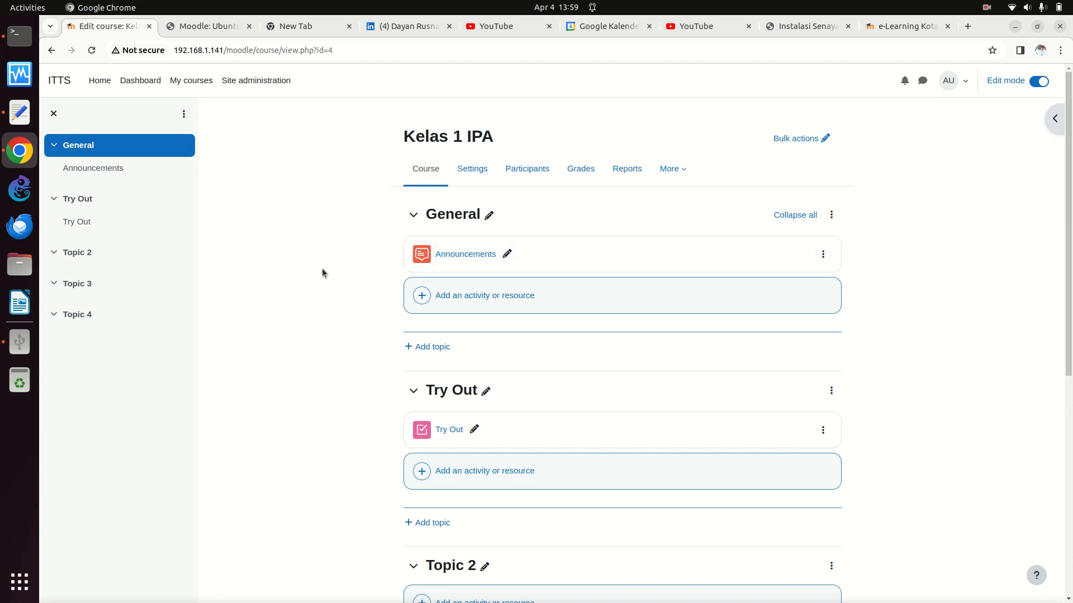
Switch to the INTERNET-SEKOLAH-OFFLINE folder on the SEKOLAH drive and look through its course backups from the question files back to course 7.
{"action": "left_click", "coordinate": [14, 274]}
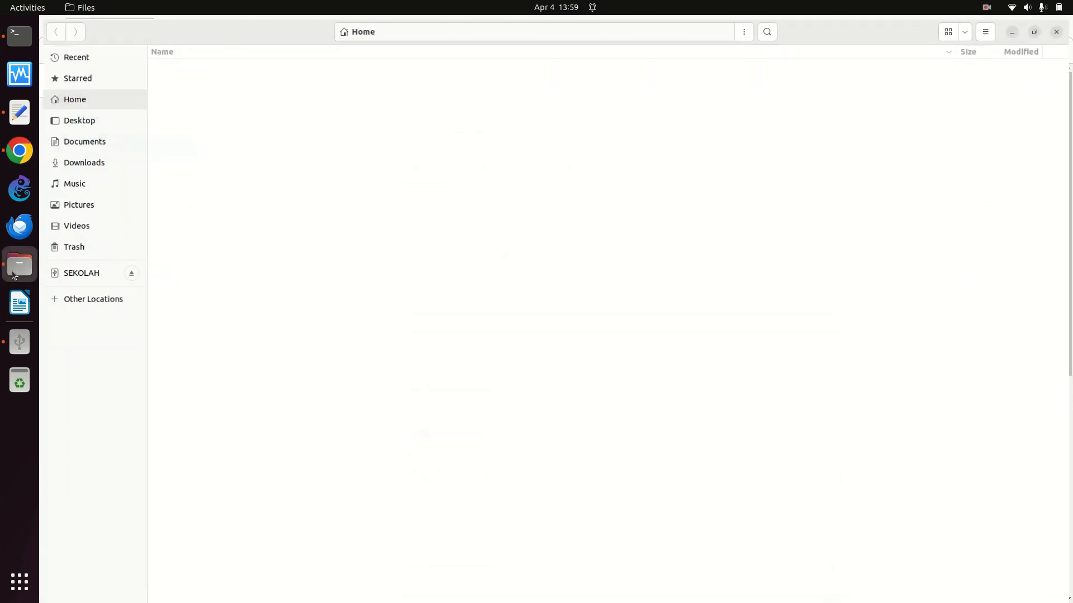
{"action": "left_click", "coordinate": [19, 342]}
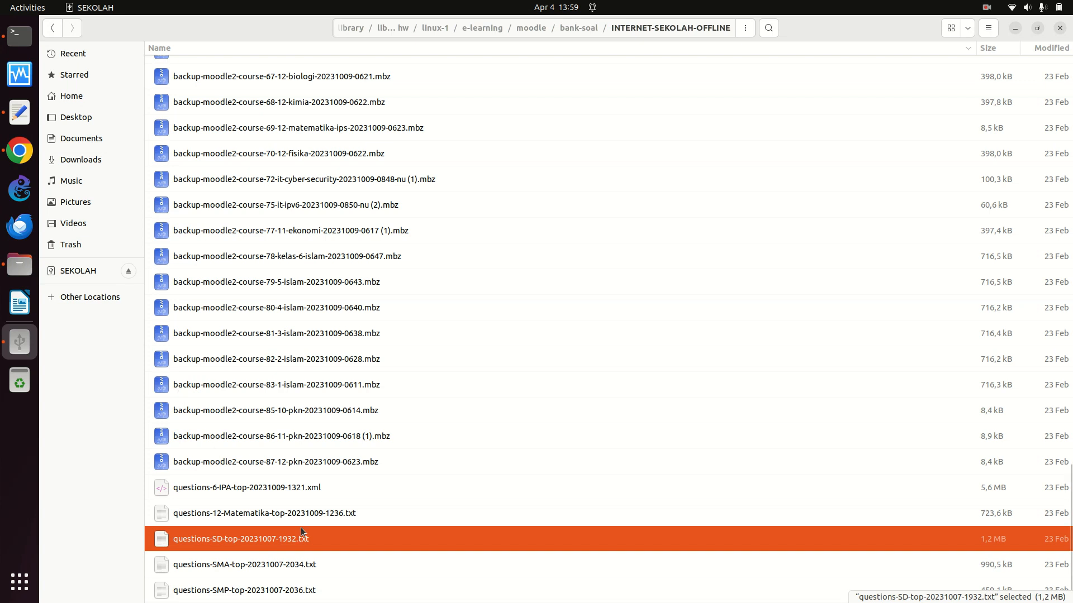
{"action": "key", "text": "Up"}
{"action": "key", "text": "Up"}
{"action": "key", "text": "Up"}
{"action": "key", "text": "Up"}
{"action": "key", "text": "Up"}
{"action": "key", "text": "Up"}
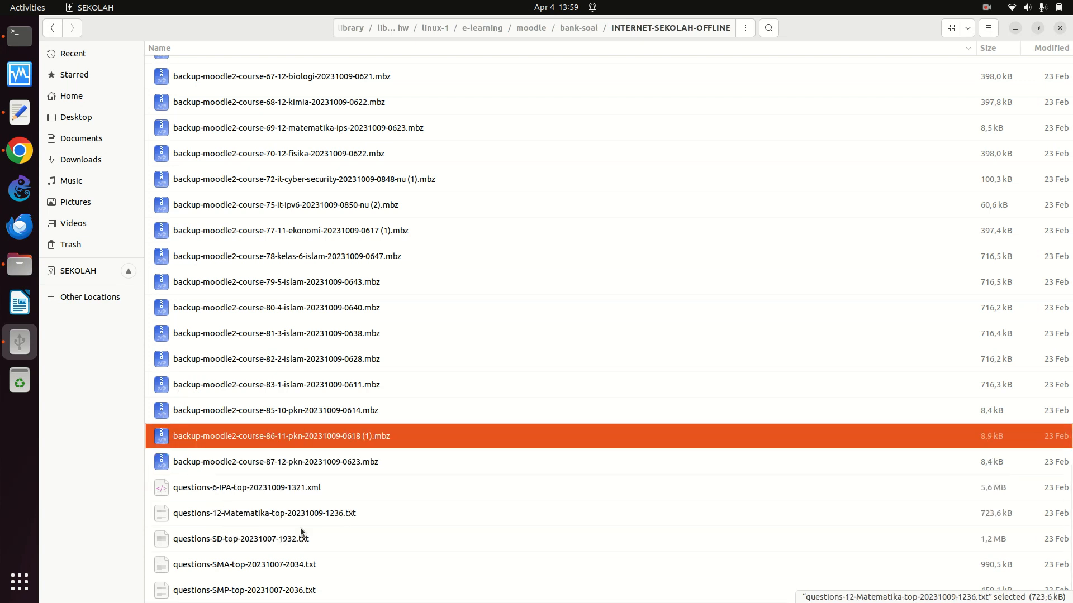
{"action": "key", "text": "Up"}
{"action": "key", "text": "Down"}
{"action": "key", "text": "Down"}
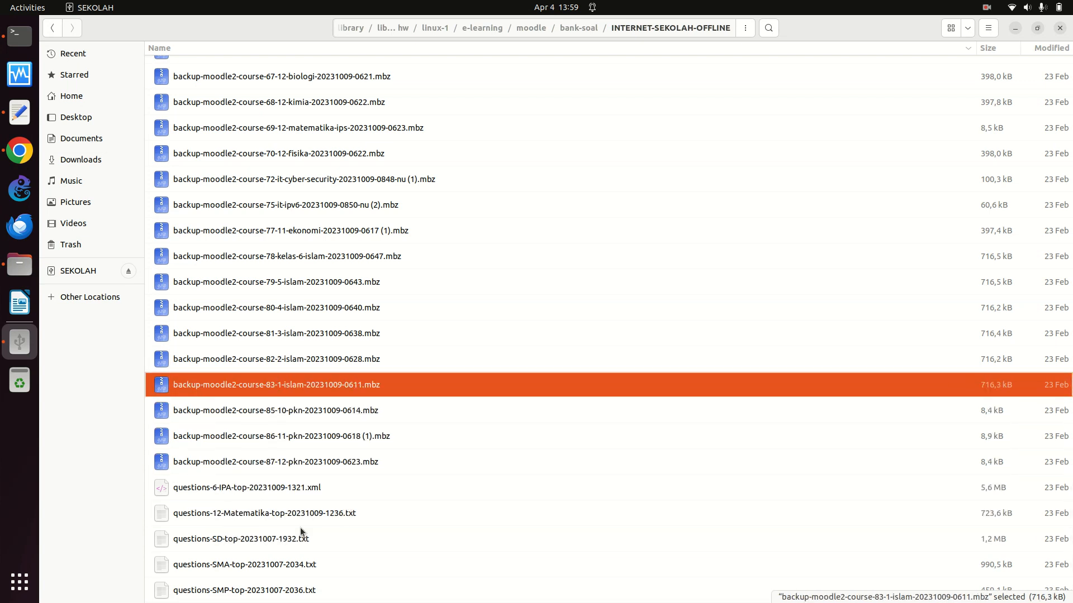
{"action": "key", "text": "Down"}
{"action": "key", "text": "Down"}
{"action": "key", "text": "Up"}
{"action": "key", "text": "Up"}
{"action": "key", "text": "Up"}
{"action": "key", "text": "Up"}
{"action": "key", "text": "Up"}
{"action": "key", "text": "Up"}
{"action": "key", "text": "Up"}
{"action": "key", "text": "Up"}
{"action": "key", "text": "Up"}
{"action": "key", "text": "Up"}
{"action": "key", "text": "Up"}
{"action": "key", "text": "Up"}
{"action": "key", "text": "Up"}
{"action": "key", "text": "Up"}
{"action": "key", "text": "Up"}
{"action": "key", "text": "Up"}
{"action": "key", "text": "Up"}
{"action": "key", "text": "Up"}
{"action": "key", "text": "Up"}
{"action": "key", "text": "Up"}
{"action": "key", "text": "Up"}
{"action": "key", "text": "Up"}
{"action": "key", "text": "Up"}
{"action": "key", "text": "Up"}
{"action": "key", "text": "Up"}
{"action": "key", "text": "Up"}
{"action": "key", "text": "Up"}
{"action": "key", "text": "Up"}
{"action": "key", "text": "Up"}
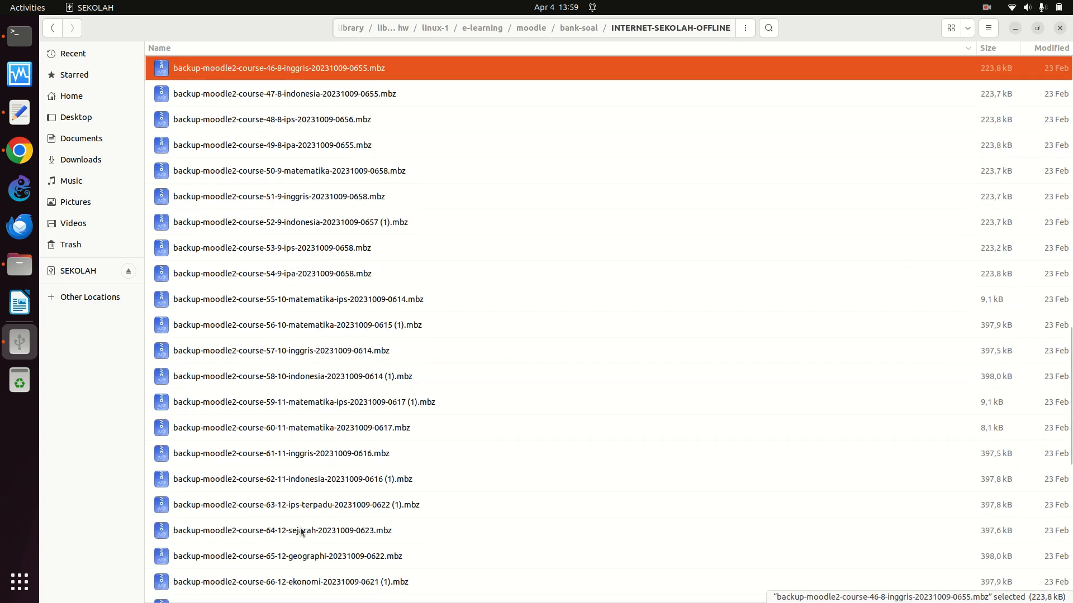
{"action": "key", "text": "Up"}
{"action": "key", "text": "Up"}
{"action": "key", "text": "Up"}
{"action": "key", "text": "Up"}
{"action": "key", "text": "Up"}
{"action": "key", "text": "Up"}
{"action": "key", "text": "Up"}
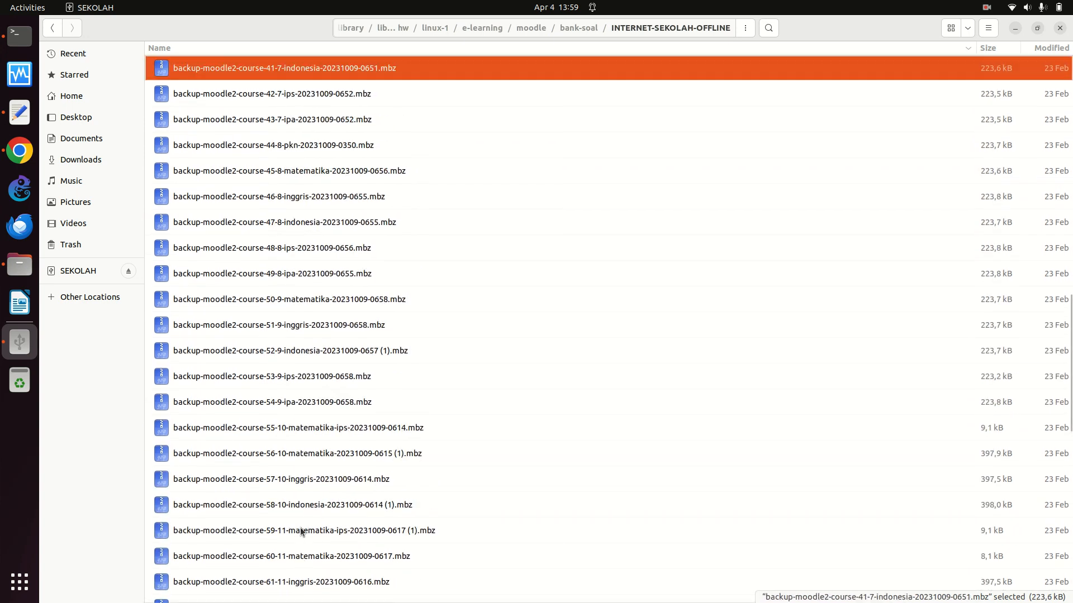
{"action": "key", "text": "Up"}
{"action": "key", "text": "Down"}
{"action": "key", "text": "Down"}
{"action": "key", "text": "Down"}
{"action": "key", "text": "Down"}
{"action": "key", "text": "Down"}
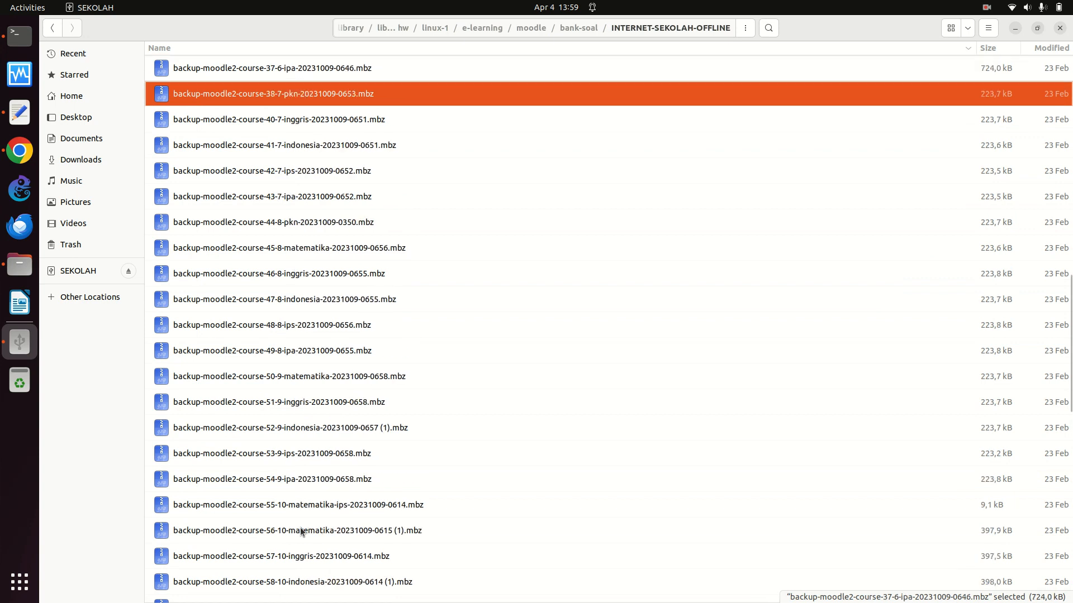
{"action": "key", "text": "Up"}
{"action": "key", "text": "Up"}
{"action": "key", "text": "Up"}
{"action": "key", "text": "Up"}
{"action": "key", "text": "Up"}
{"action": "key", "text": "Up"}
{"action": "key", "text": "Up"}
{"action": "key", "text": "Up"}
{"action": "key", "text": "Up"}
{"action": "key", "text": "Up"}
{"action": "key", "text": "Up"}
{"action": "key", "text": "Up"}
{"action": "key", "text": "Up"}
{"action": "key", "text": "Up"}
{"action": "key", "text": "Up"}
{"action": "key", "text": "Up"}
{"action": "key", "text": "Up"}
{"action": "key", "text": "Up"}
{"action": "key", "text": "Up"}
{"action": "key", "text": "Up"}
{"action": "key", "text": "Up"}
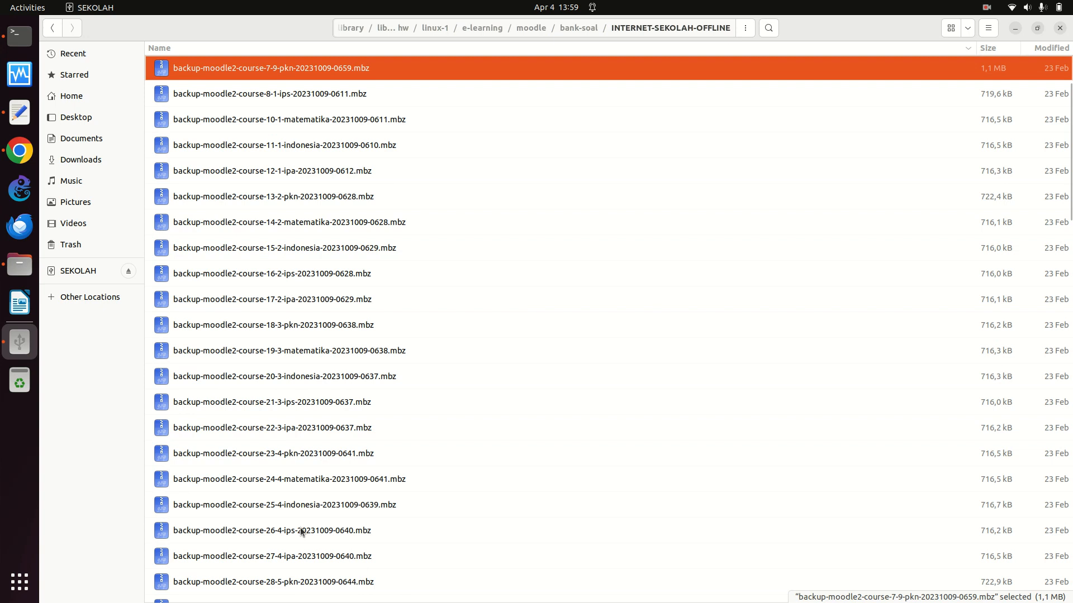
Examine the first course backup files in the folder, from course 2 (12 matematika) through the class 1 subjects.
{"action": "key", "text": "Up"}
{"action": "key", "text": "Up"}
{"action": "key", "text": "Down"}
{"action": "key", "text": "Down"}
{"action": "key", "text": "Down"}
{"action": "key", "text": "Down"}
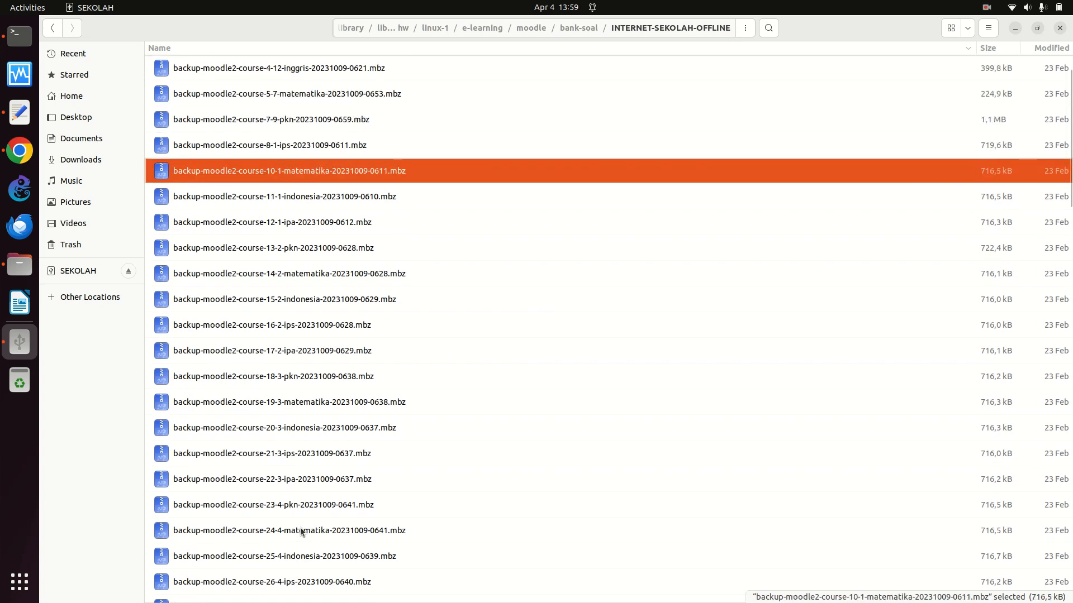
{"action": "key", "text": "Down"}
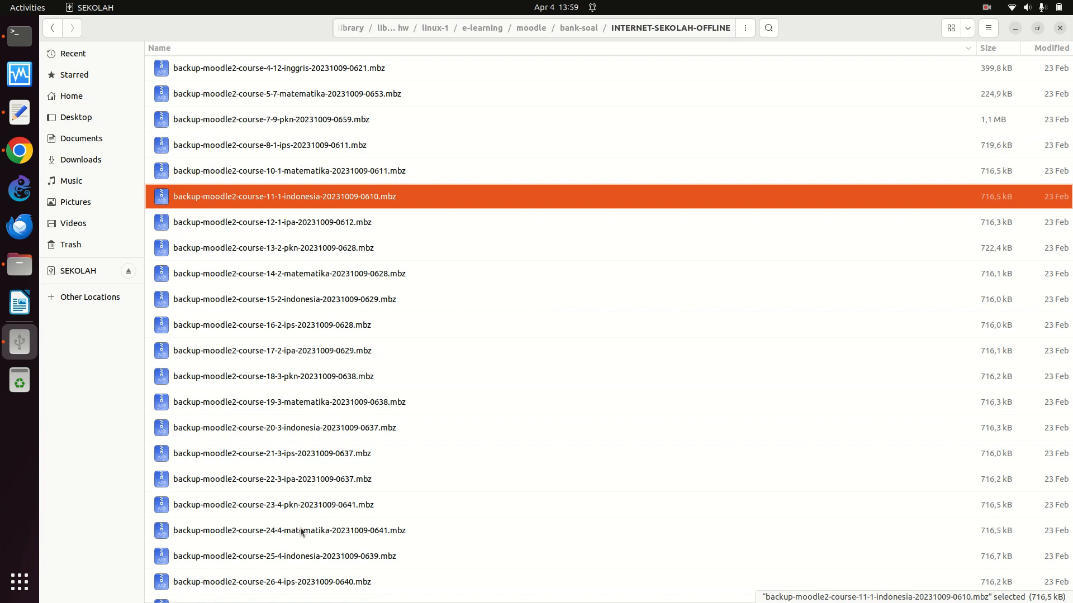
{"action": "key", "text": "Down"}
{"action": "key", "text": "Down"}
{"action": "key", "text": "Down"}
{"action": "key", "text": "Down"}
{"action": "key", "text": "Up"}
{"action": "key", "text": "Up"}
{"action": "key", "text": "Up"}
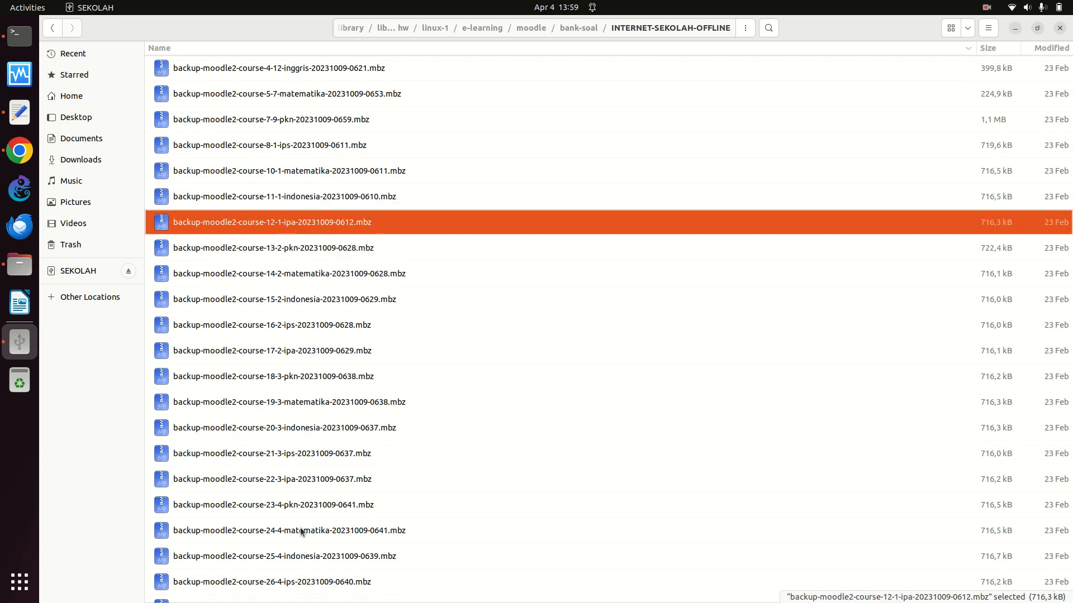
{"action": "key", "text": "Down"}
{"action": "key", "text": "Down"}
{"action": "key", "text": "Down"}
{"action": "key", "text": "Up"}
{"action": "key", "text": "Up"}
{"action": "key", "text": "Up"}
{"action": "key", "text": "Up"}
{"action": "key", "text": "Up"}
{"action": "key", "text": "Up"}
{"action": "key", "text": "Up"}
{"action": "key", "text": "Up"}
{"action": "key", "text": "Up"}
{"action": "key", "text": "Up"}
{"action": "key", "text": "Up"}
{"action": "key", "text": "Down"}
{"action": "key", "text": "Down"}
{"action": "key", "text": "Down"}
{"action": "key", "text": "Down"}
{"action": "key", "text": "Down"}
{"action": "key", "text": "Down"}
{"action": "key", "text": "Down"}
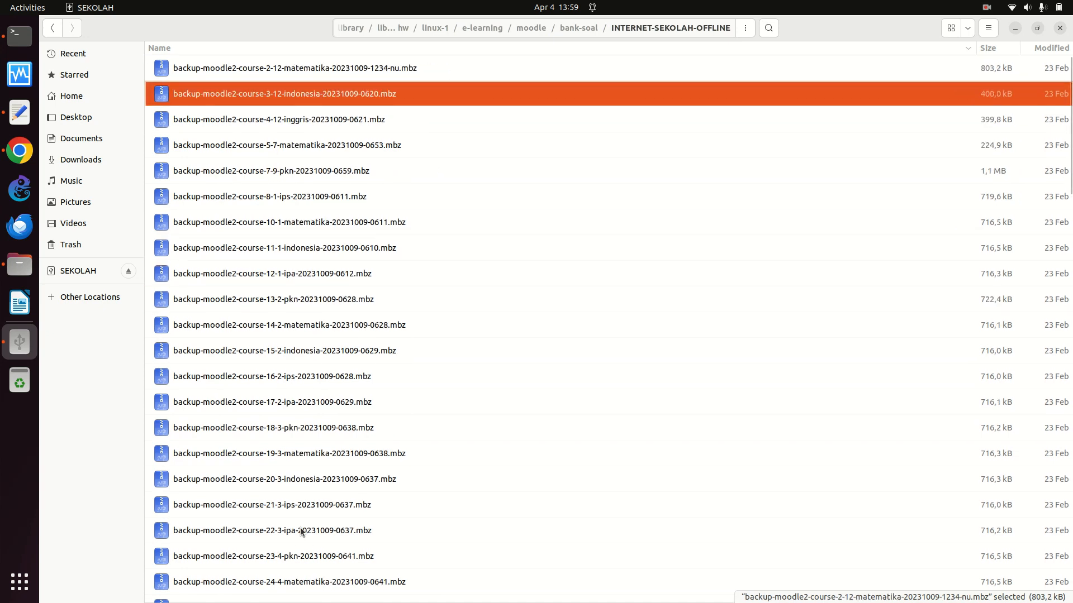
Review the backup files in ascending course order, from the elementary classes to the class 12 sejarah course.
{"action": "key", "text": "Down"}
{"action": "key", "text": "Down"}
{"action": "key", "text": "Down"}
{"action": "key", "text": "Down"}
{"action": "key", "text": "Down"}
{"action": "key", "text": "Down"}
{"action": "key", "text": "Down"}
{"action": "key", "text": "Down"}
{"action": "key", "text": "Down"}
{"action": "key", "text": "Down"}
{"action": "key", "text": "Down"}
{"action": "key", "text": "Down"}
{"action": "key", "text": "Down"}
{"action": "key", "text": "Down"}
{"action": "key", "text": "Down"}
{"action": "key", "text": "Down"}
{"action": "key", "text": "Down"}
{"action": "key", "text": "Down"}
{"action": "key", "text": "Down"}
{"action": "key", "text": "Down"}
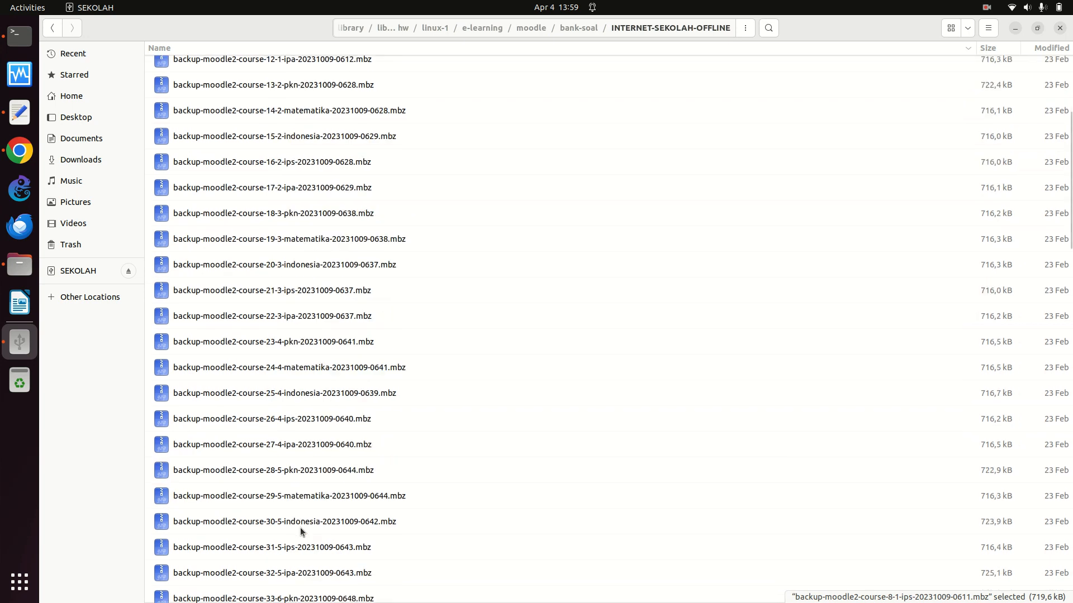
{"action": "key", "text": "Down"}
{"action": "key", "text": "Down"}
{"action": "key", "text": "Down"}
{"action": "key", "text": "Down"}
{"action": "key", "text": "Down"}
{"action": "key", "text": "Down"}
{"action": "key", "text": "Down"}
{"action": "key", "text": "Down"}
{"action": "key", "text": "Down"}
{"action": "key", "text": "Down"}
{"action": "key", "text": "Down"}
{"action": "key", "text": "Down"}
{"action": "key", "text": "Down"}
{"action": "key", "text": "Down"}
{"action": "key", "text": "Down"}
{"action": "key", "text": "Down"}
{"action": "key", "text": "Down"}
{"action": "key", "text": "Down"}
{"action": "key", "text": "Down"}
{"action": "key", "text": "Down"}
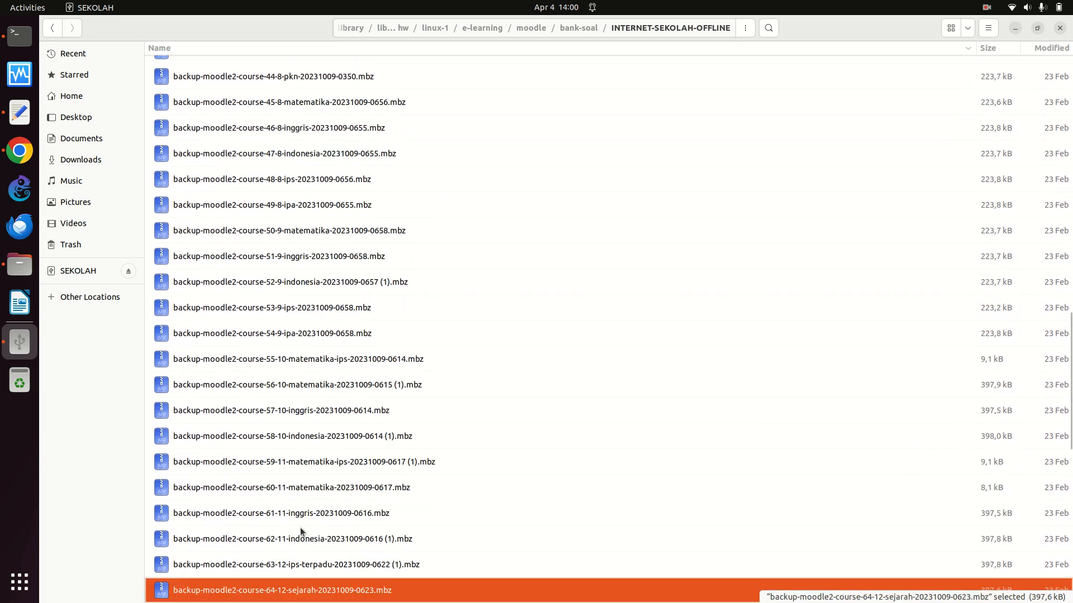
Examine the remaining course backups from course 65 (12 geographi) through the SD, SMA and SMP question files at the list's end.
{"action": "key", "text": "Down"}
{"action": "key", "text": "Down"}
{"action": "key", "text": "Down"}
{"action": "key", "text": "Down"}
{"action": "key", "text": "Down"}
{"action": "key", "text": "Down"}
{"action": "key", "text": "Down"}
{"action": "key", "text": "Down"}
{"action": "key", "text": "Down"}
{"action": "key", "text": "Down"}
{"action": "key", "text": "Down"}
{"action": "key", "text": "Down"}
{"action": "key", "text": "Down"}
{"action": "key", "text": "Down"}
{"action": "key", "text": "Down"}
{"action": "key", "text": "Down"}
{"action": "key", "text": "Down"}
{"action": "key", "text": "Down"}
{"action": "key", "text": "Down"}
{"action": "key", "text": "Down"}
{"action": "key", "text": "Down"}
{"action": "key", "text": "Down"}
{"action": "key", "text": "Down"}
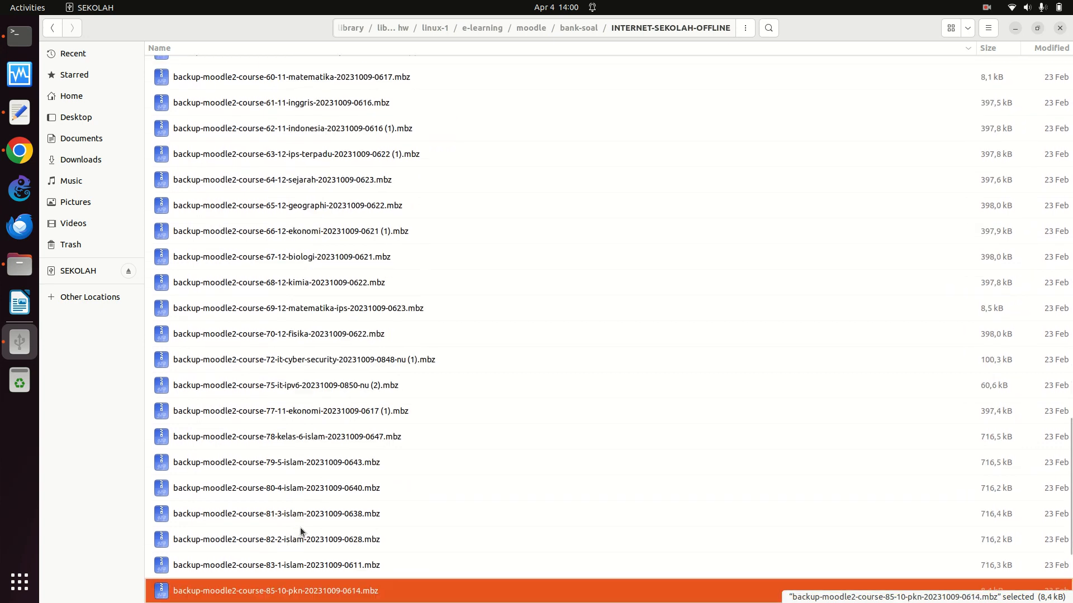
{"action": "key", "text": "Up"}
{"action": "key", "text": "Up"}
{"action": "key", "text": "Up"}
{"action": "key", "text": "Up"}
{"action": "key", "text": "Up"}
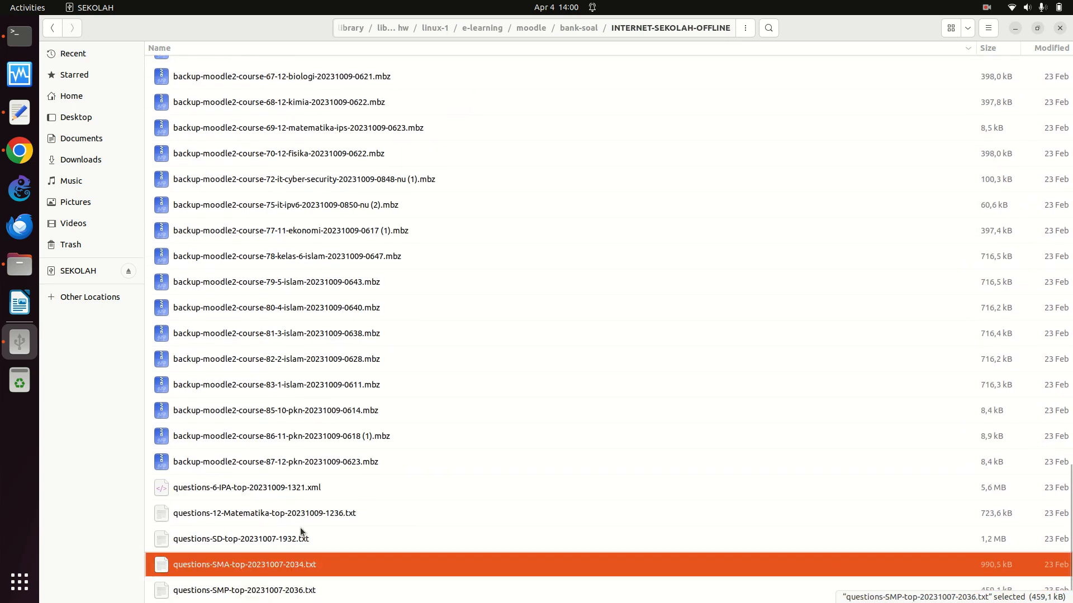
{"action": "key", "text": "Down"}
{"action": "key", "text": "Down"}
{"action": "key", "text": "Down"}
{"action": "key", "text": "Down"}
{"action": "key", "text": "Down"}
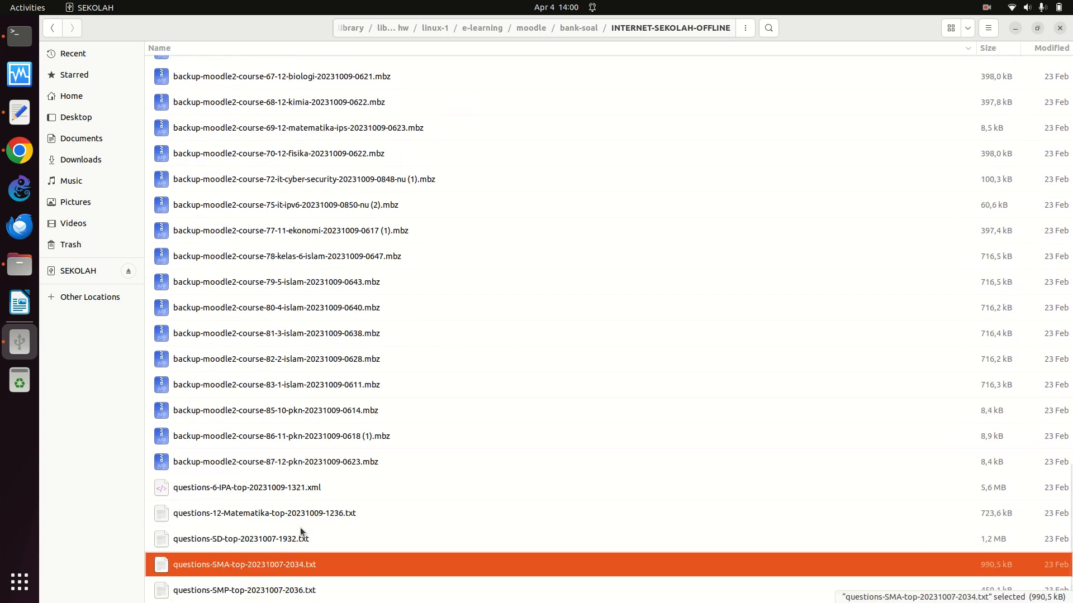
Go back through the backups to the start of the folder and review the first files up to course 10 (1 matematika).
{"action": "key", "text": "Up"}
{"action": "key", "text": "Up"}
{"action": "key", "text": "Up"}
{"action": "key", "text": "Up"}
{"action": "key", "text": "Up"}
{"action": "key", "text": "Up"}
{"action": "key", "text": "Up"}
{"action": "key", "text": "Up"}
{"action": "key", "text": "Up"}
{"action": "key", "text": "Up"}
{"action": "key", "text": "Up"}
{"action": "key", "text": "Up"}
{"action": "key", "text": "Up"}
{"action": "key", "text": "Up"}
{"action": "key", "text": "Up"}
{"action": "scroll", "coordinate": [300, 528], "scroll_direction": "up", "scroll_amount": 20}
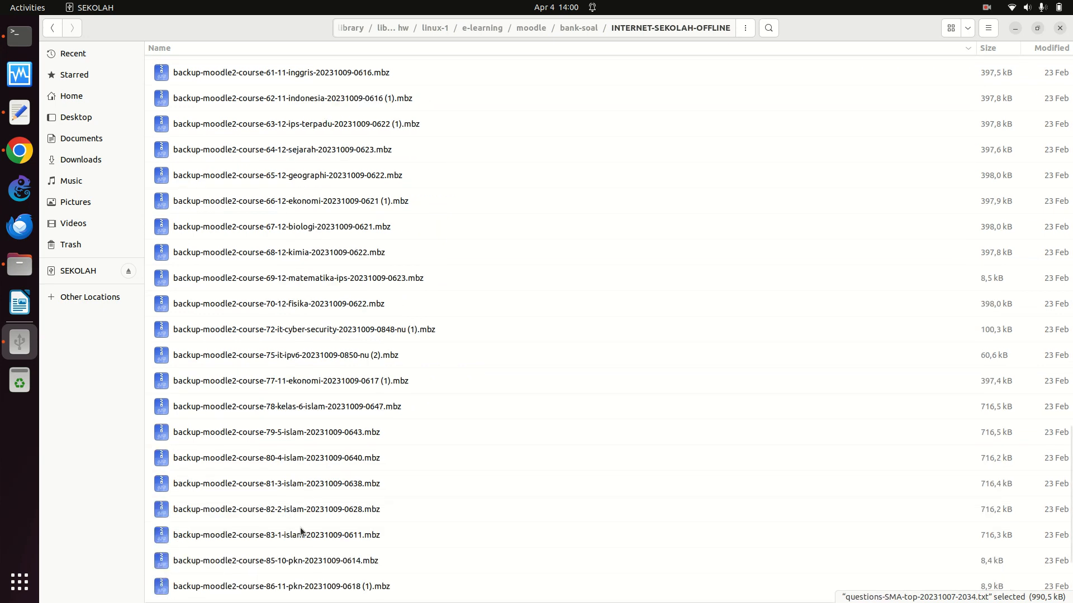
{"action": "key", "text": "Home"}
{"action": "key", "text": "Down"}
{"action": "key", "text": "Down"}
{"action": "key", "text": "Down"}
{"action": "key", "text": "Down"}
{"action": "key", "text": "Down"}
{"action": "key", "text": "Down"}
{"action": "key", "text": "Up"}
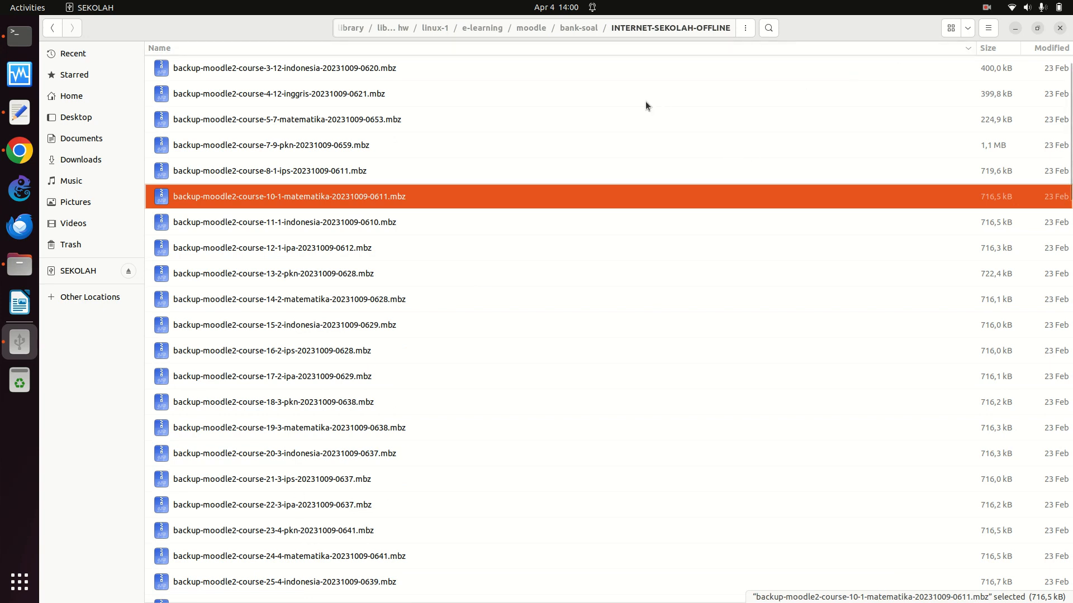
Switch to the e-Learning Kota Tangerang Selatan site in Chrome and open the KELAS 1 IPS course, logging in with the account.
{"action": "left_click", "coordinate": [32, 152]}
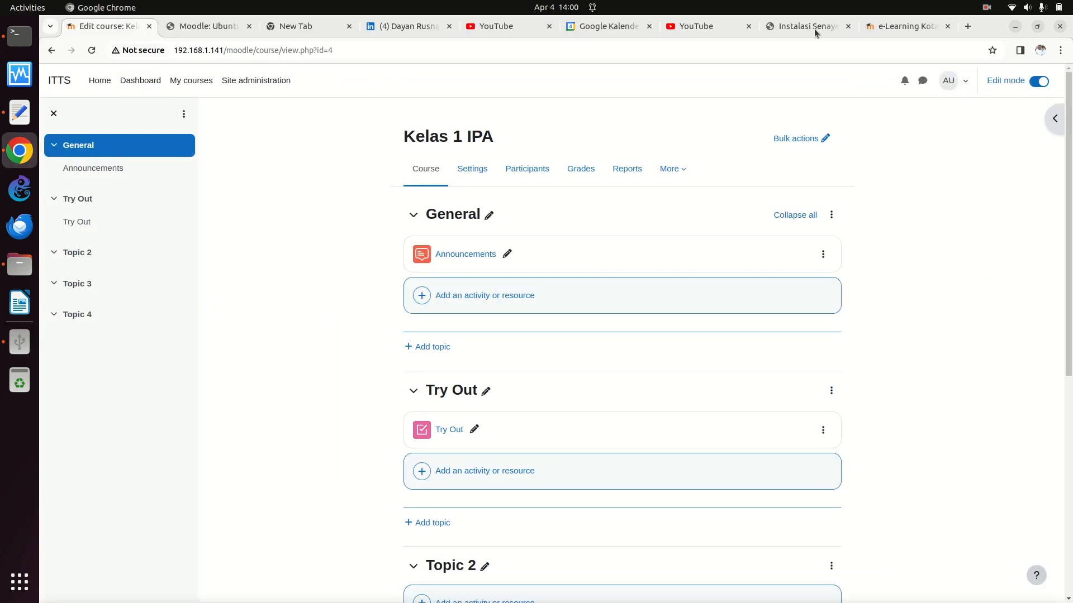
{"action": "left_click", "coordinate": [879, 28]}
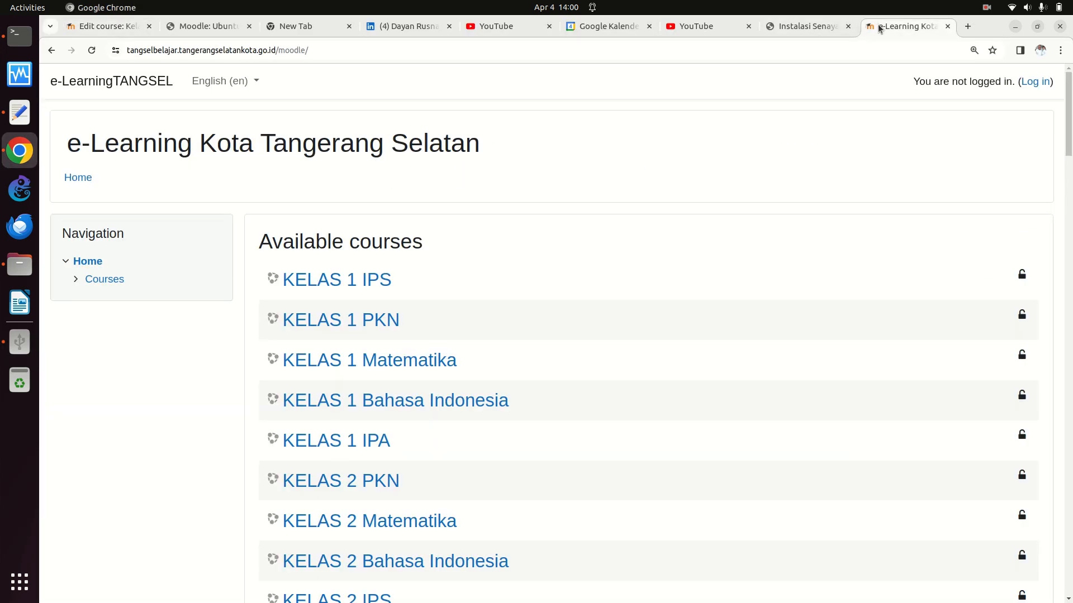
{"action": "left_click", "coordinate": [373, 281]}
{"action": "left_click", "coordinate": [435, 339]}
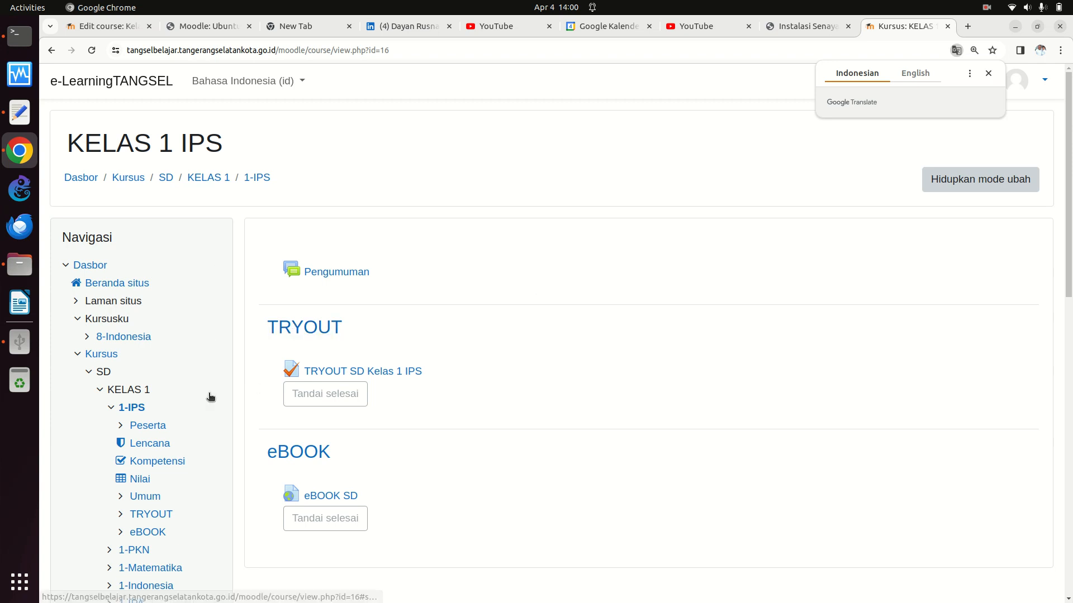
Open the KELAS 1 IPS question bank and show the category Paling atas untuk SD.
{"action": "left_click_drag", "start_coordinate": [1068, 210], "coordinate": [1067, 471]}
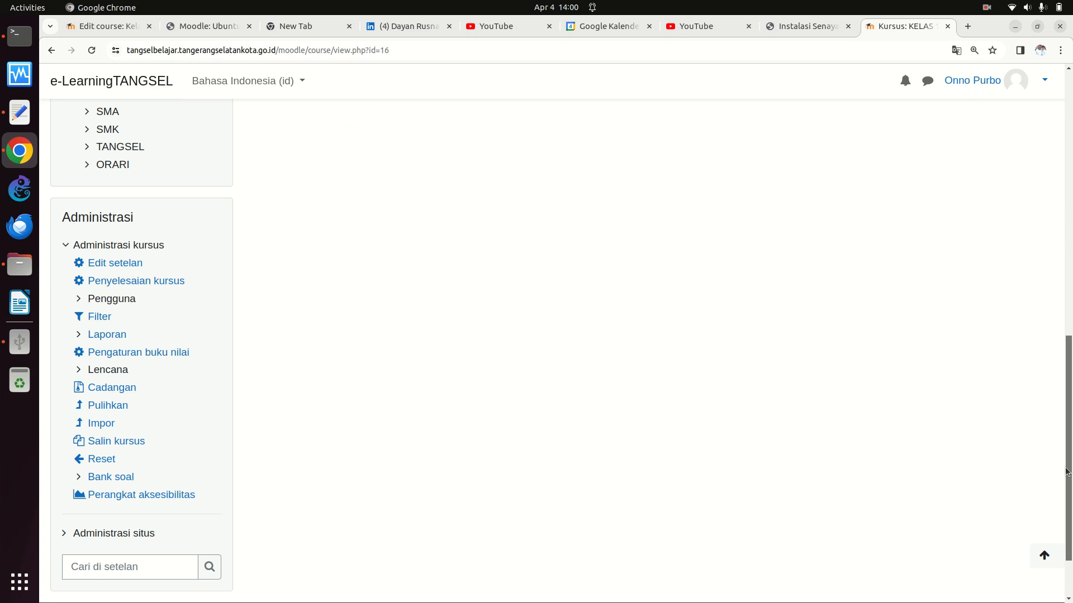
{"action": "left_click", "coordinate": [121, 479]}
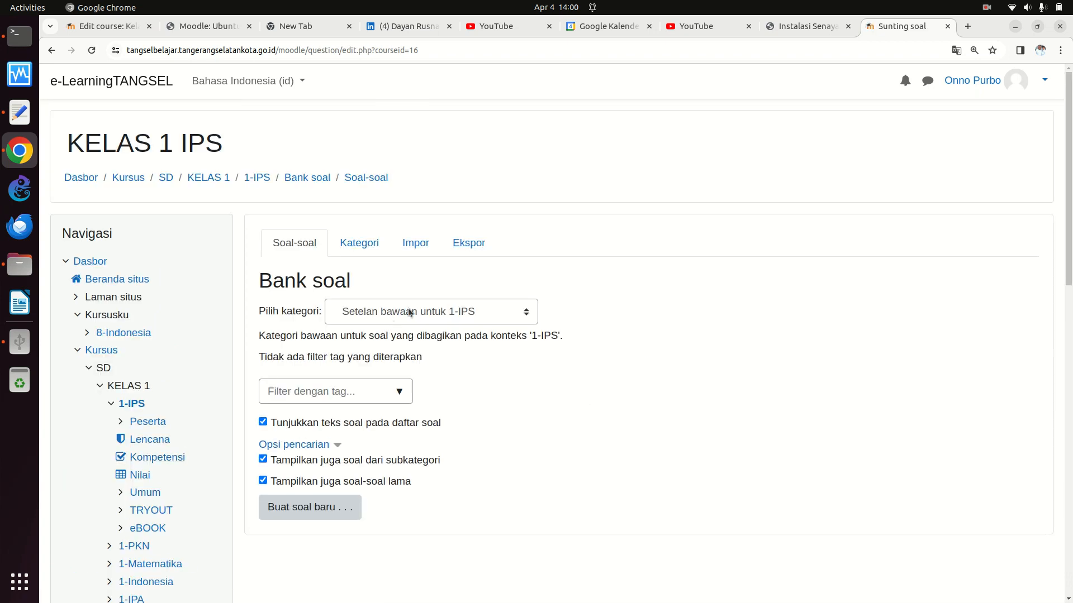
{"action": "left_click", "coordinate": [408, 311]}
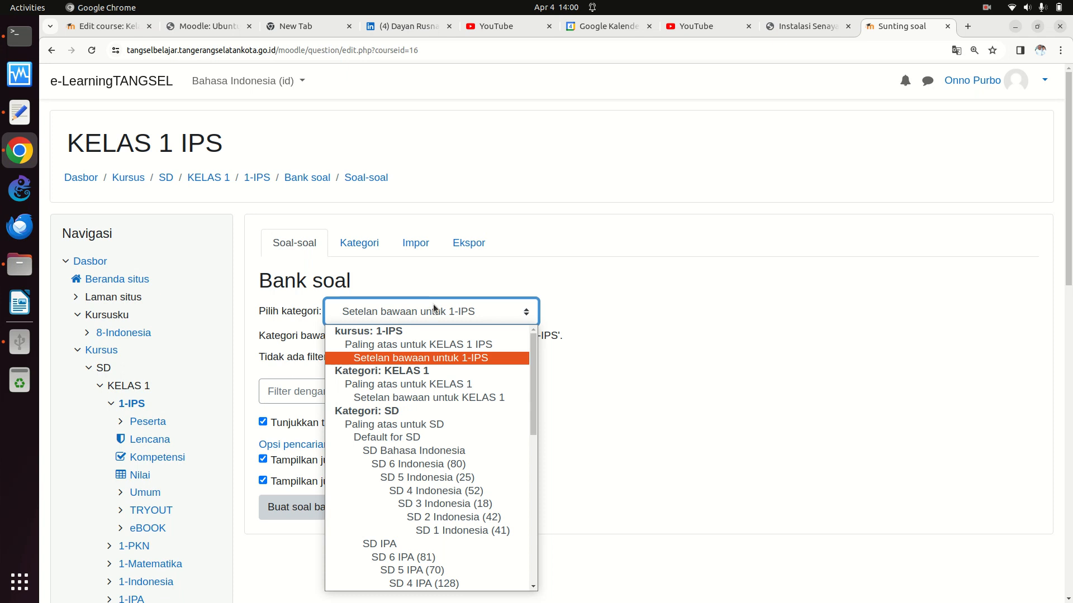
{"action": "left_click", "coordinate": [450, 422]}
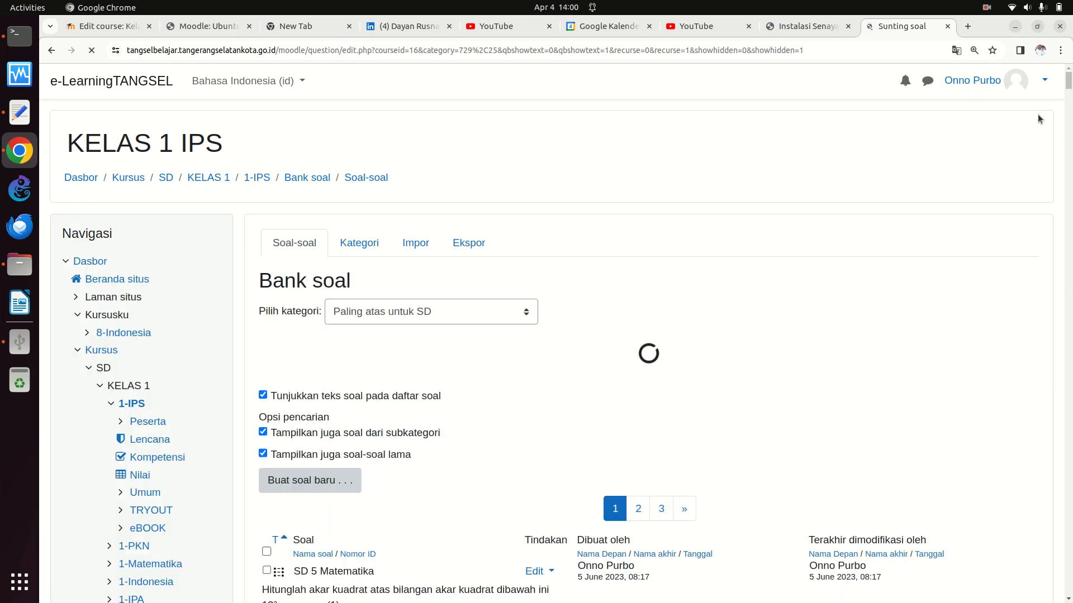
{"action": "left_click_drag", "start_coordinate": [1068, 117], "coordinate": [1066, 73]}
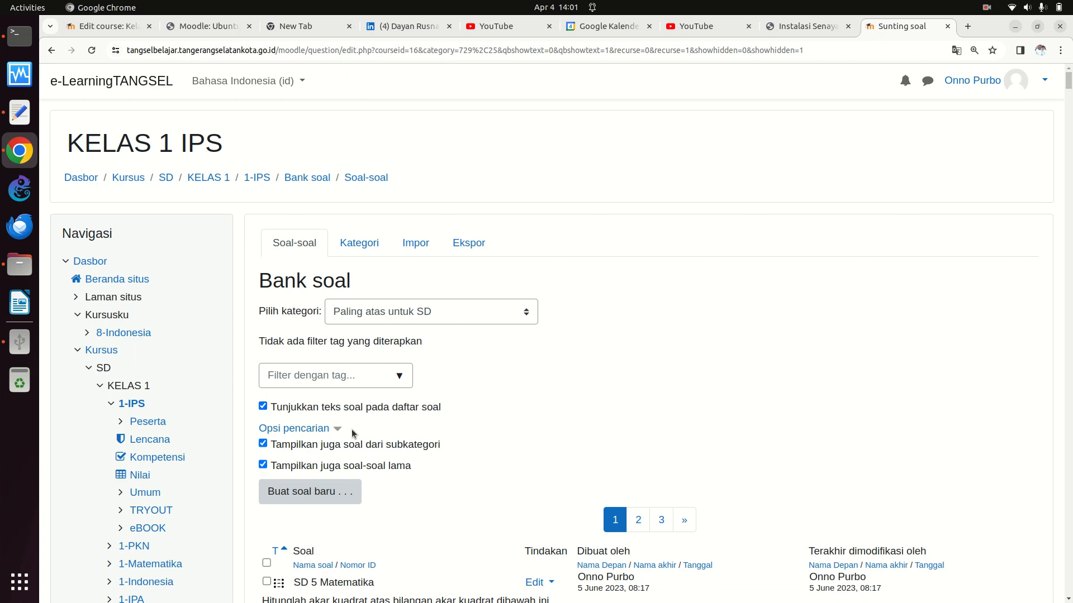
Select all listed questions and export the Paling atas untuk SD category to a file in GIFT format.
{"action": "left_click", "coordinate": [460, 243]}
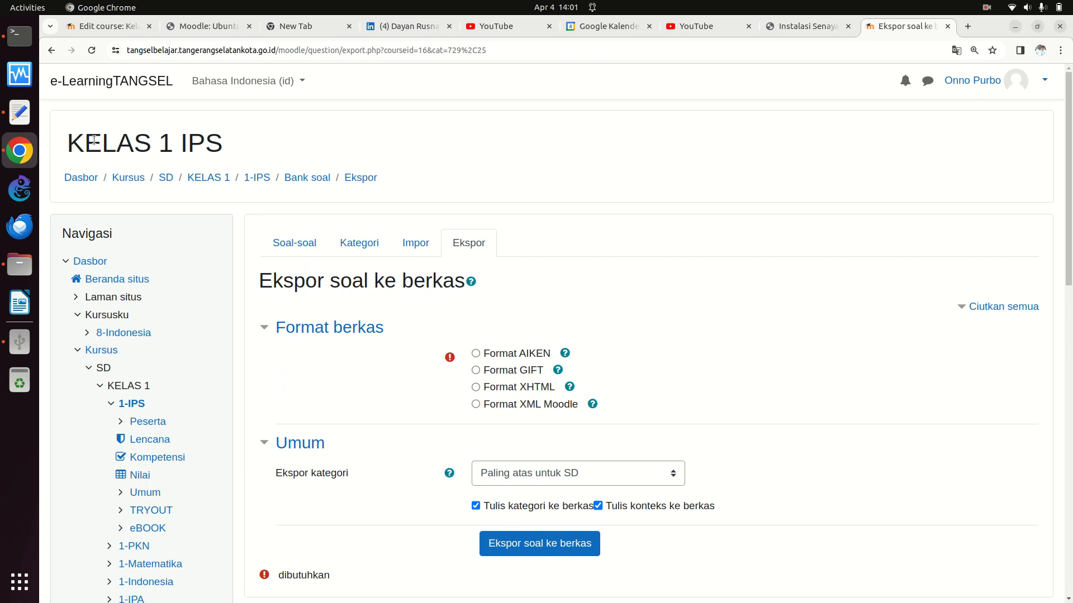
{"action": "left_click", "coordinate": [51, 50]}
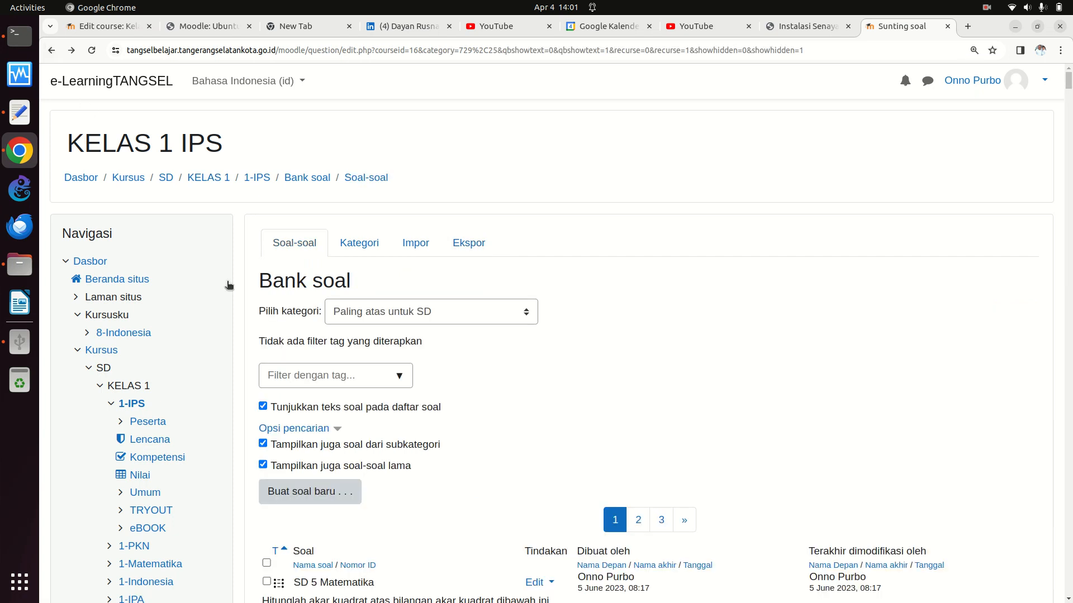
{"action": "left_click", "coordinate": [267, 564]}
{"action": "left_click", "coordinate": [462, 250]}
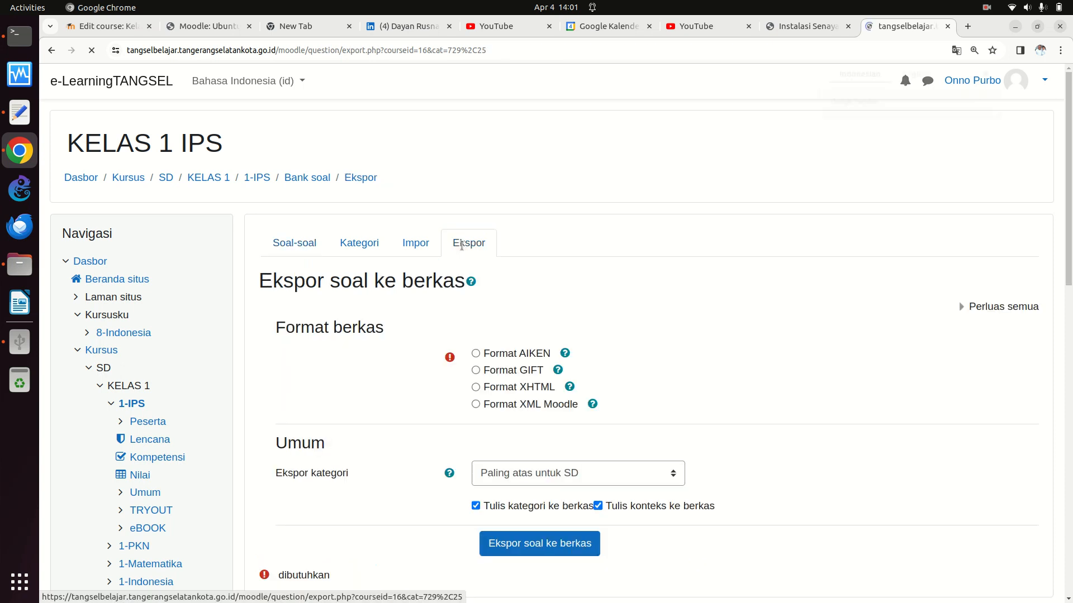
{"action": "left_click", "coordinate": [476, 370]}
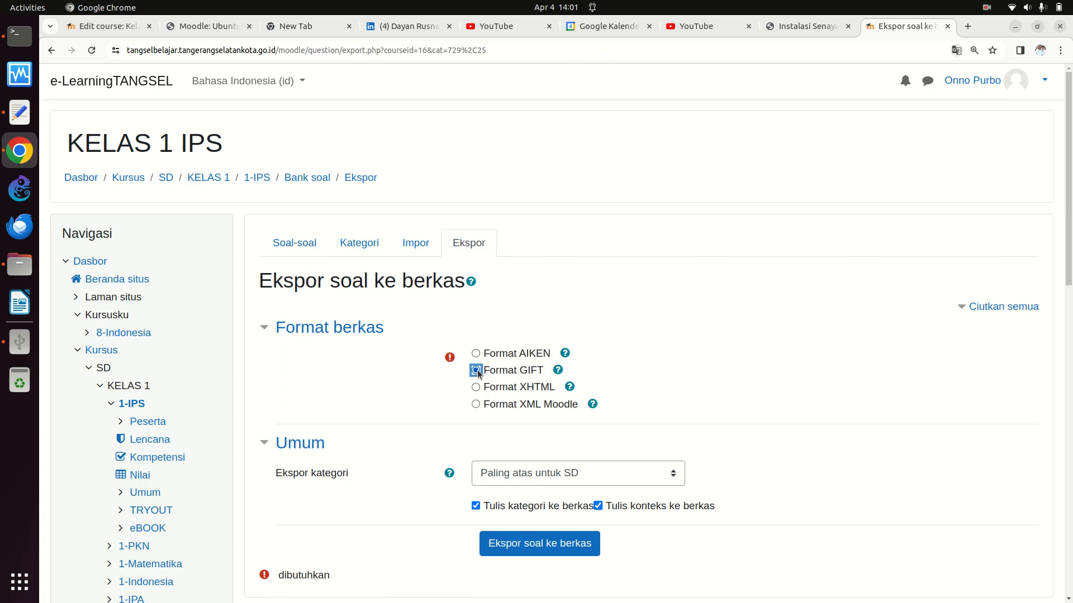
{"action": "left_click", "coordinate": [547, 550]}
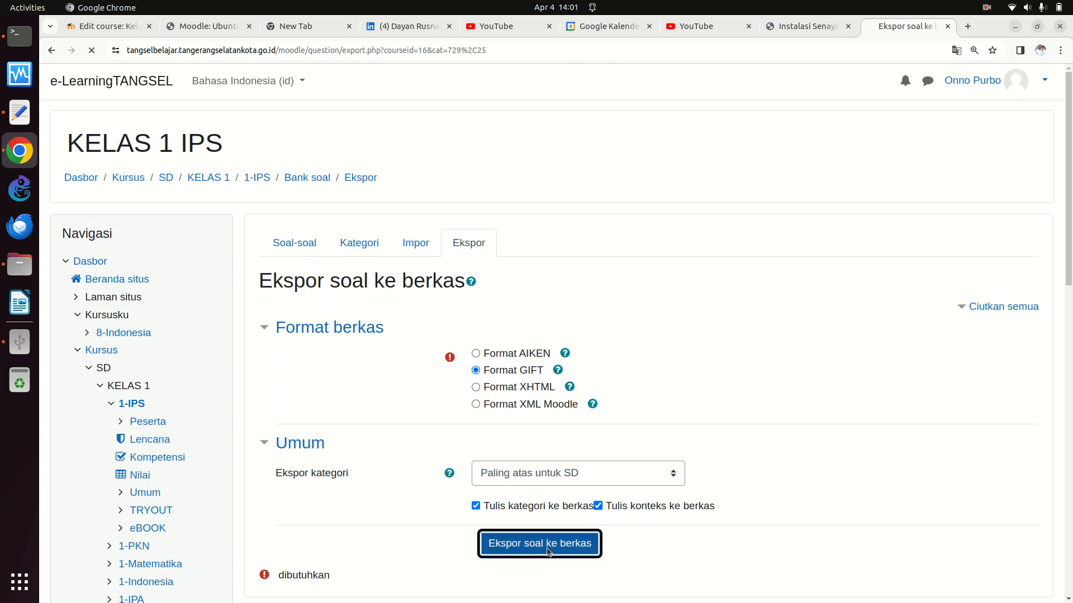
{"action": "left_click", "coordinate": [642, 320]}
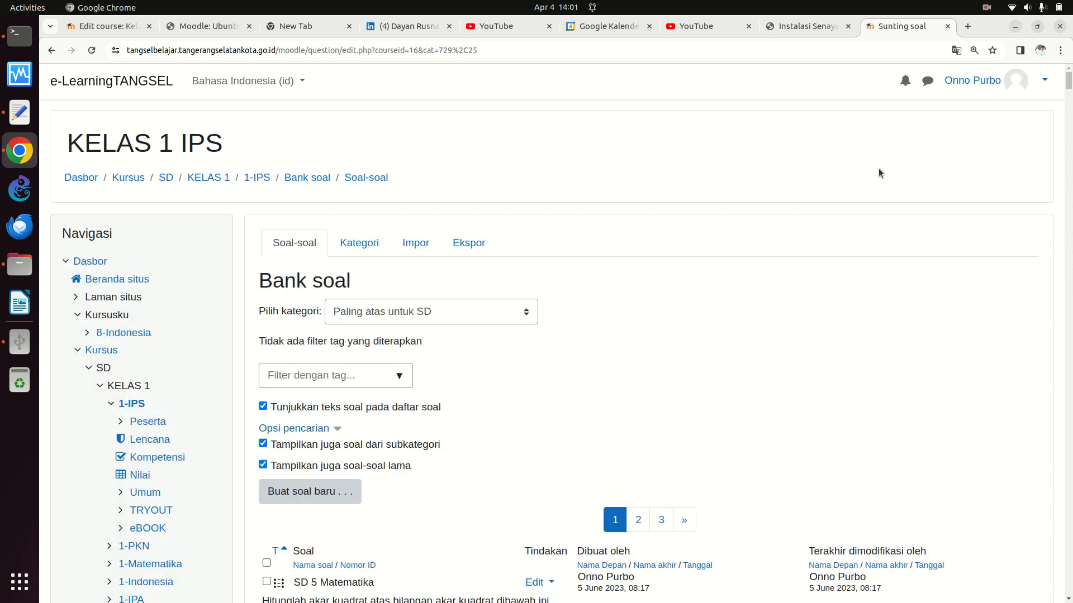
{"action": "left_click_drag", "start_coordinate": [1062, 77], "coordinate": [1069, 233]}
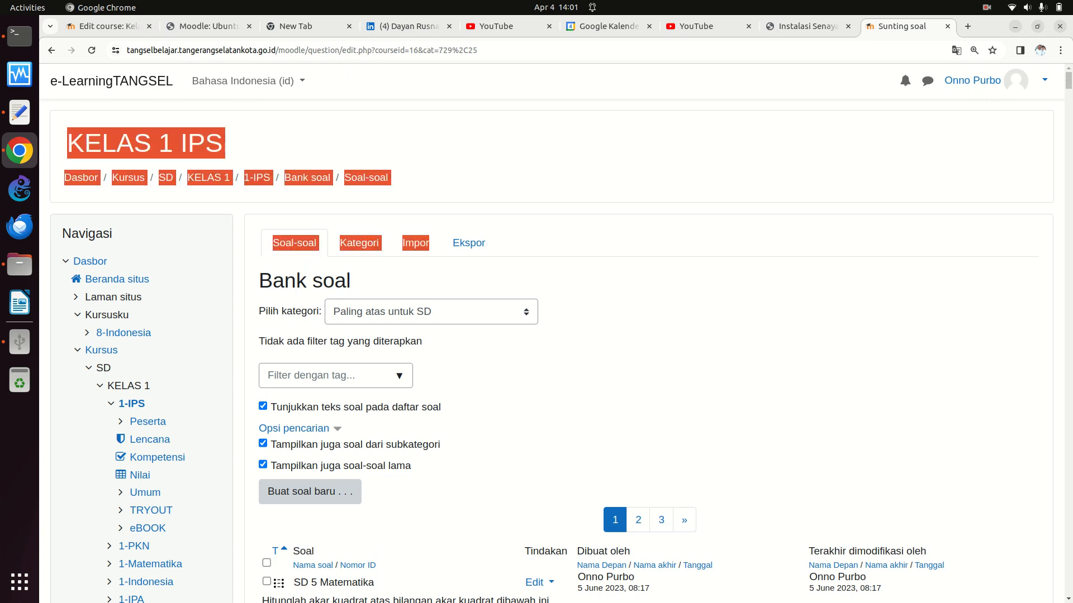
{"action": "left_click", "coordinate": [1002, 264]}
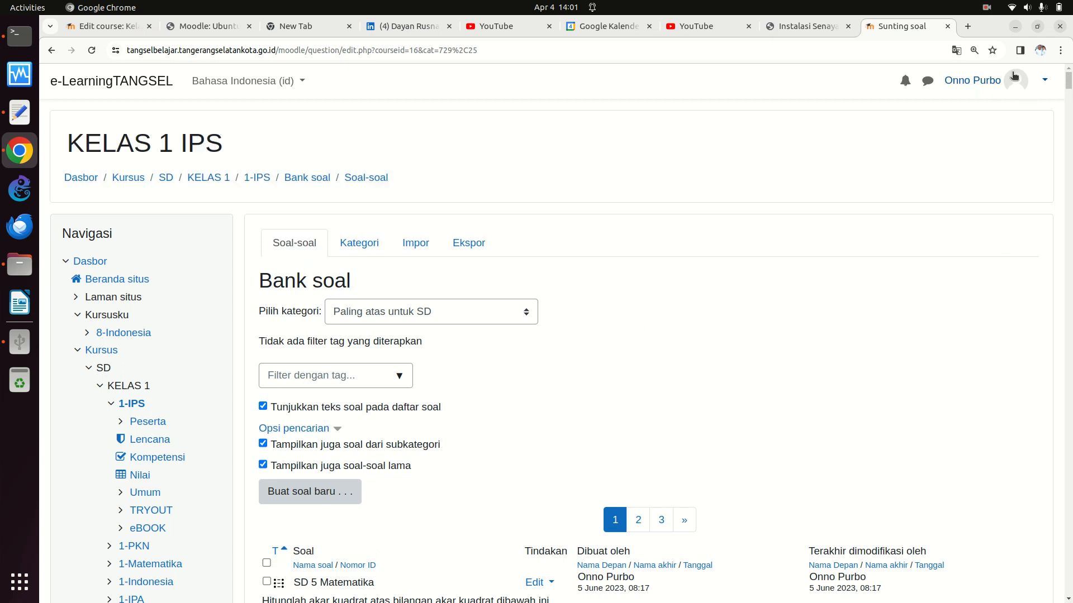
{"action": "left_click_drag", "start_coordinate": [1069, 79], "coordinate": [1029, 80]}
{"action": "left_click", "coordinate": [1043, 80]}
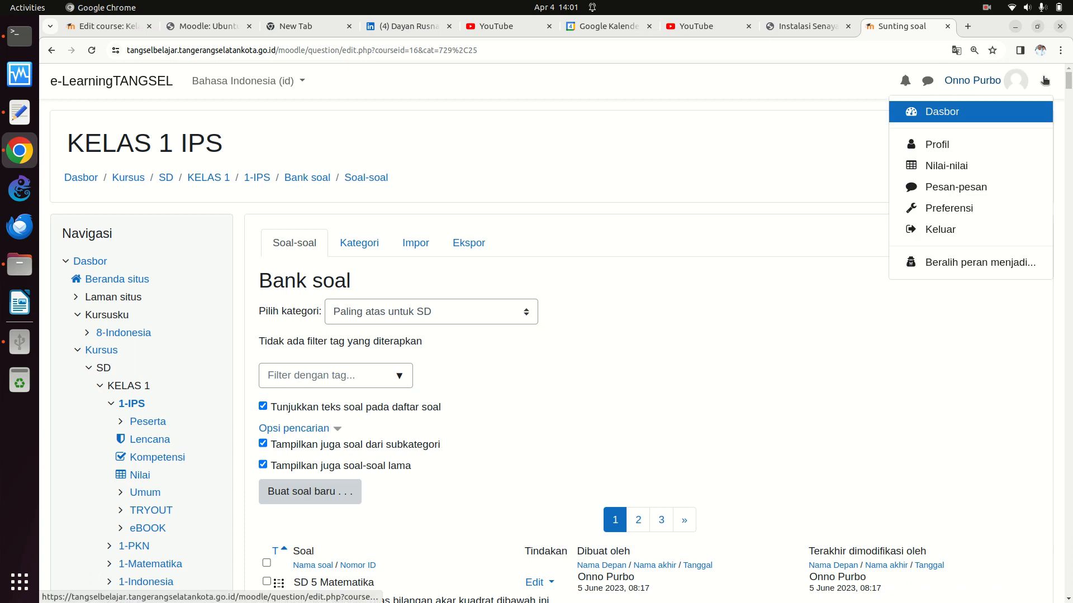
{"action": "key", "text": "Escape"}
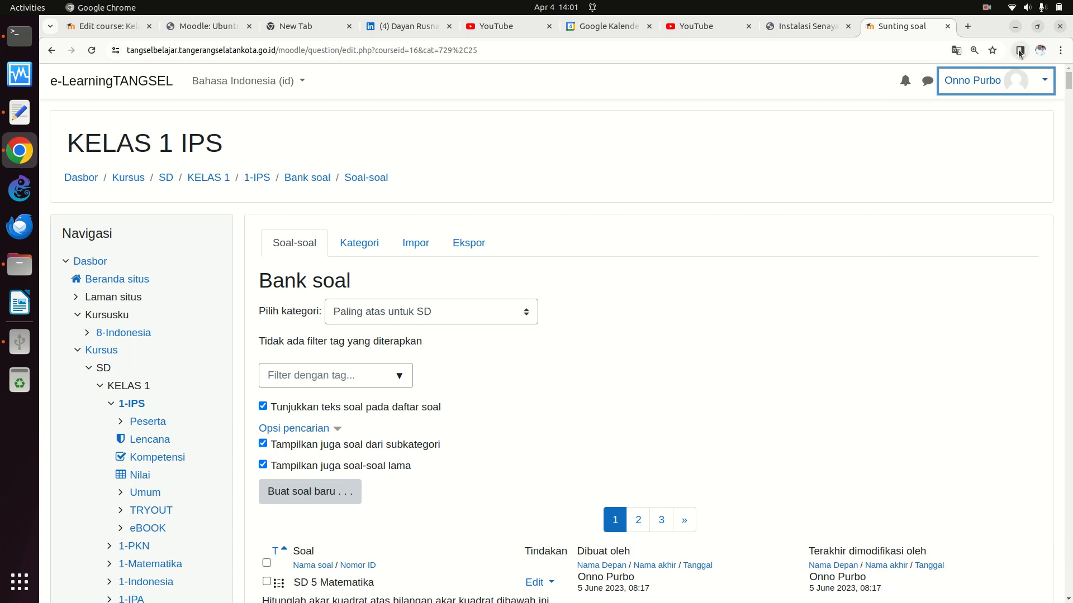
{"action": "left_click", "coordinate": [1058, 50]}
{"action": "left_click", "coordinate": [780, 72]}
Switch to the Files window and look through the Downloads folder for the exported question file.
{"action": "left_click", "coordinate": [20, 266]}
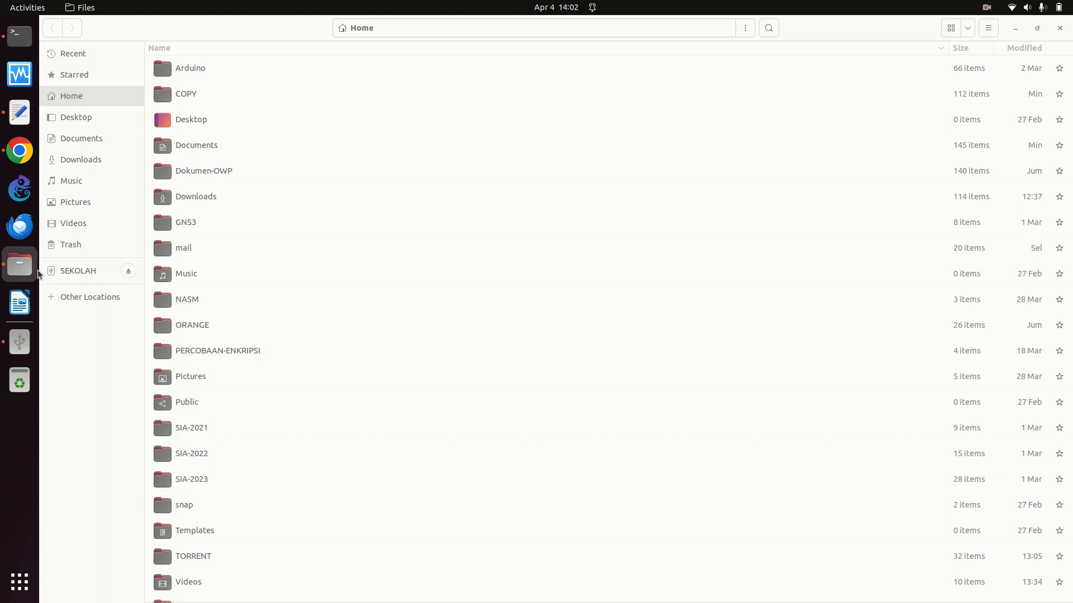
{"action": "left_click", "coordinate": [113, 165]}
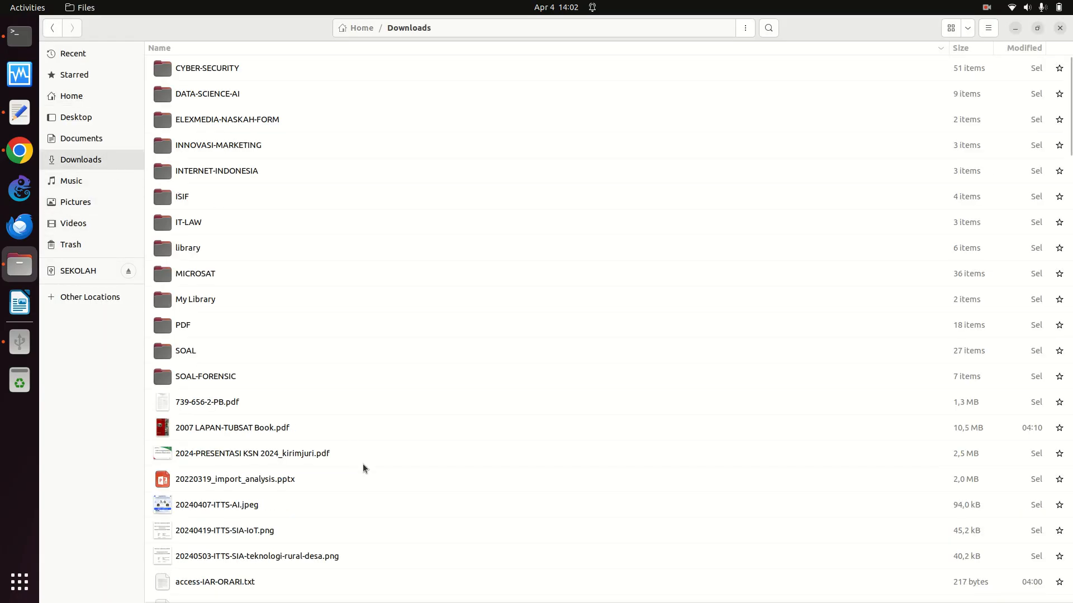
{"action": "left_click", "coordinate": [363, 464]}
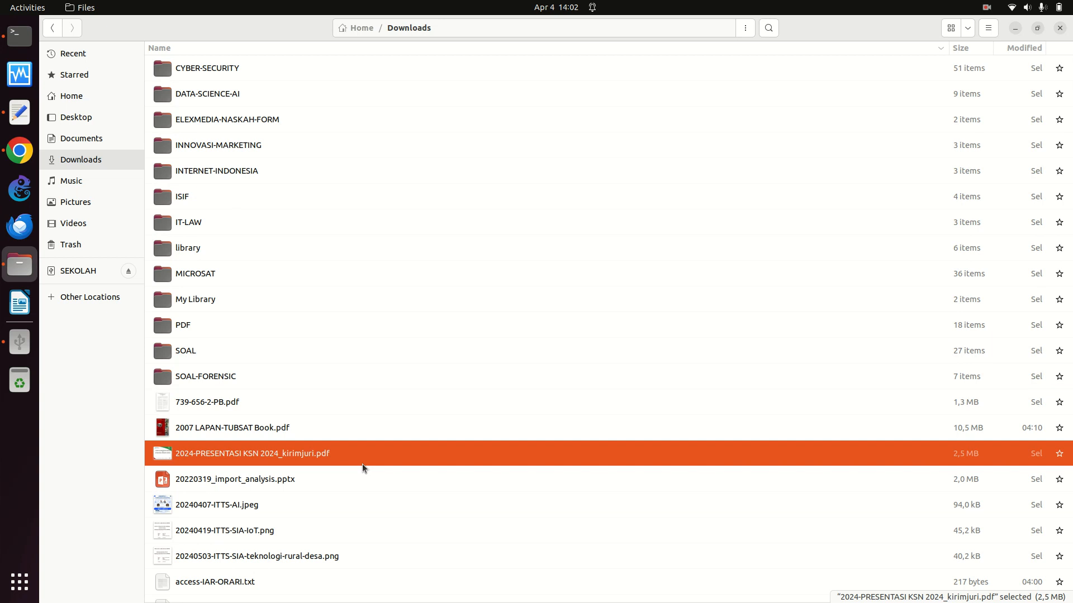
{"action": "key", "text": "Down"}
{"action": "scroll", "coordinate": [363, 465], "scroll_direction": "down", "scroll_amount": 5}
{"action": "key", "text": "Down"}
{"action": "key", "text": "Down"}
{"action": "key", "text": "Down"}
{"action": "key", "text": "Down"}
{"action": "key", "text": "Down"}
{"action": "key", "text": "Down"}
{"action": "key", "text": "Down"}
{"action": "key", "text": "Down"}
{"action": "key", "text": "Down"}
{"action": "key", "text": "Down"}
{"action": "key", "text": "Down"}
{"action": "key", "text": "Down"}
{"action": "key", "text": "Down"}
{"action": "key", "text": "Down"}
{"action": "key", "text": "Down"}
{"action": "key", "text": "Down"}
{"action": "key", "text": "Down"}
{"action": "key", "text": "Down"}
{"action": "key", "text": "Down"}
{"action": "key", "text": "Down"}
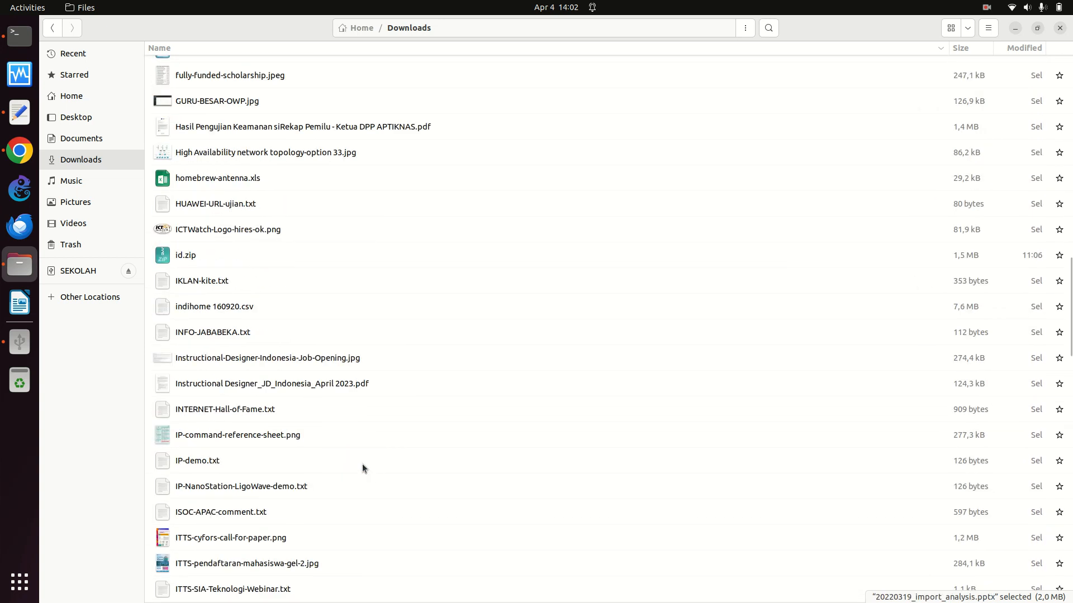
{"action": "key", "text": "Down"}
{"action": "key", "text": "Down"}
{"action": "key", "text": "Down"}
{"action": "key", "text": "Down"}
{"action": "key", "text": "Down"}
{"action": "key", "text": "Down"}
{"action": "key", "text": "Down"}
{"action": "key", "text": "Down"}
{"action": "key", "text": "Down"}
{"action": "key", "text": "Down"}
{"action": "key", "text": "Down"}
{"action": "key", "text": "Down"}
{"action": "key", "text": "Down"}
{"action": "key", "text": "Down"}
{"action": "key", "text": "Down"}
{"action": "key", "text": "Down"}
{"action": "key", "text": "Down"}
{"action": "key", "text": "Down"}
{"action": "key", "text": "Down"}
{"action": "key", "text": "Down"}
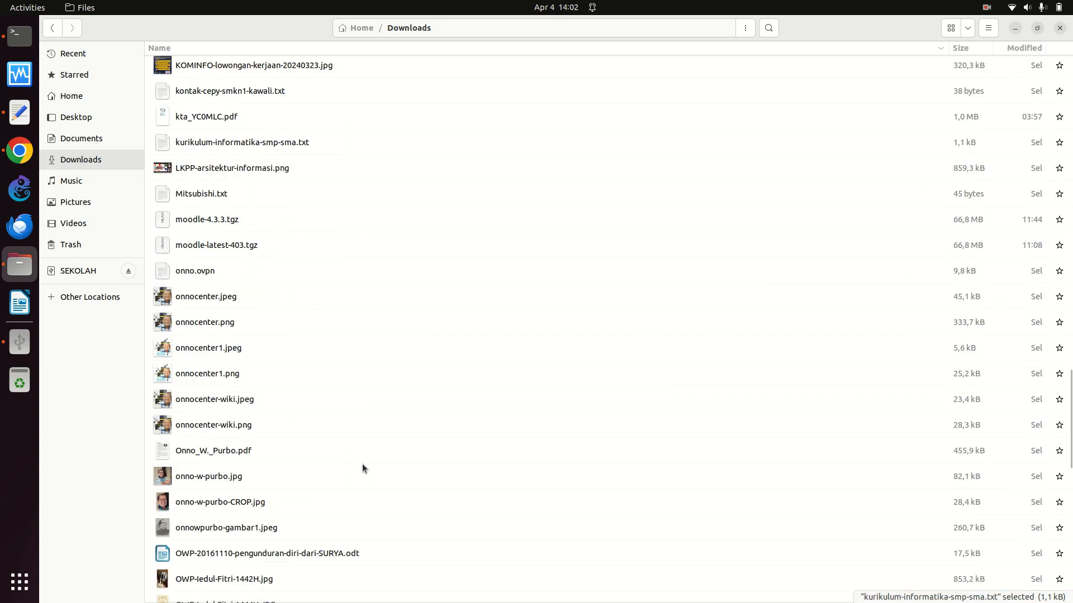
{"action": "key", "text": "Down"}
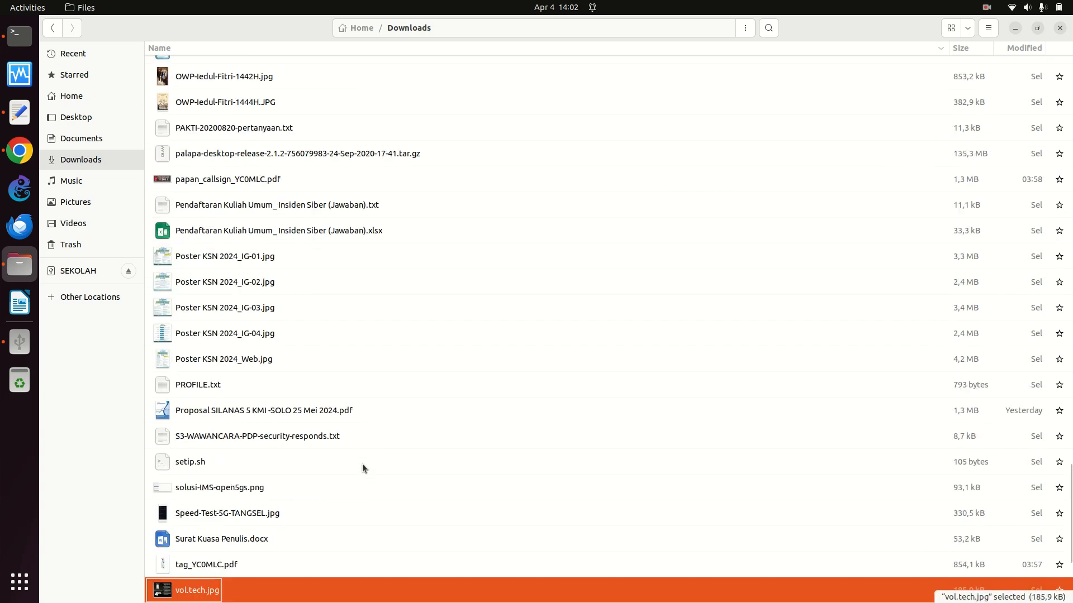
{"action": "key", "text": "Up"}
{"action": "key", "text": "Up"}
{"action": "key", "text": "Up"}
{"action": "key", "text": "Up"}
{"action": "key", "text": "Up"}
{"action": "key", "text": "Up"}
{"action": "key", "text": "Up"}
{"action": "key", "text": "Down"}
{"action": "key", "text": "Down"}
{"action": "key", "text": "Down"}
{"action": "key", "text": "Down"}
{"action": "key", "text": "Down"}
{"action": "key", "text": "Down"}
{"action": "key", "text": "Down"}
{"action": "key", "text": "Down"}
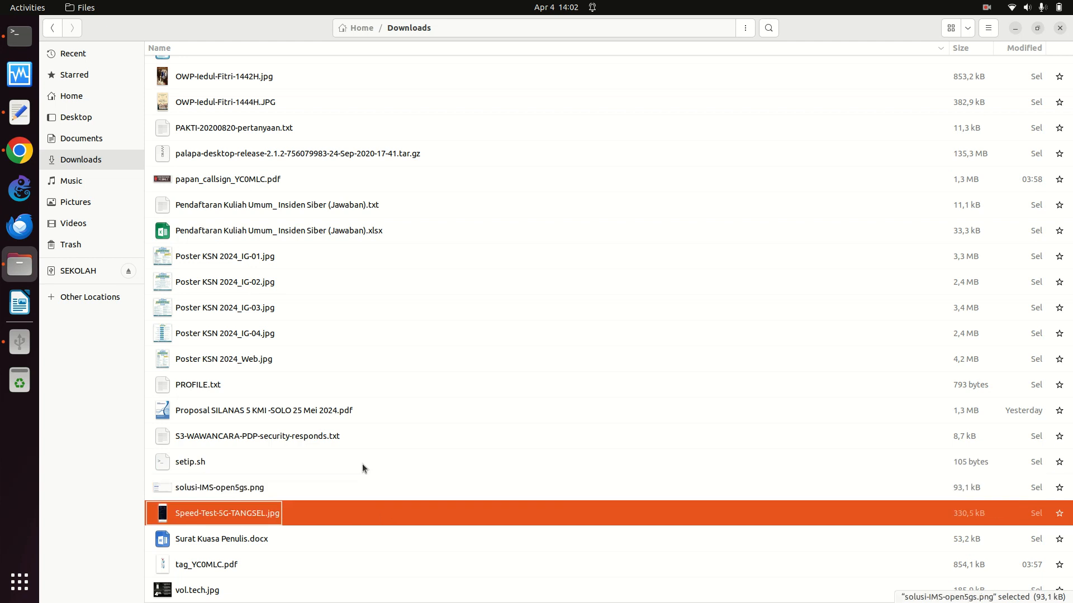
{"action": "key", "text": "Up"}
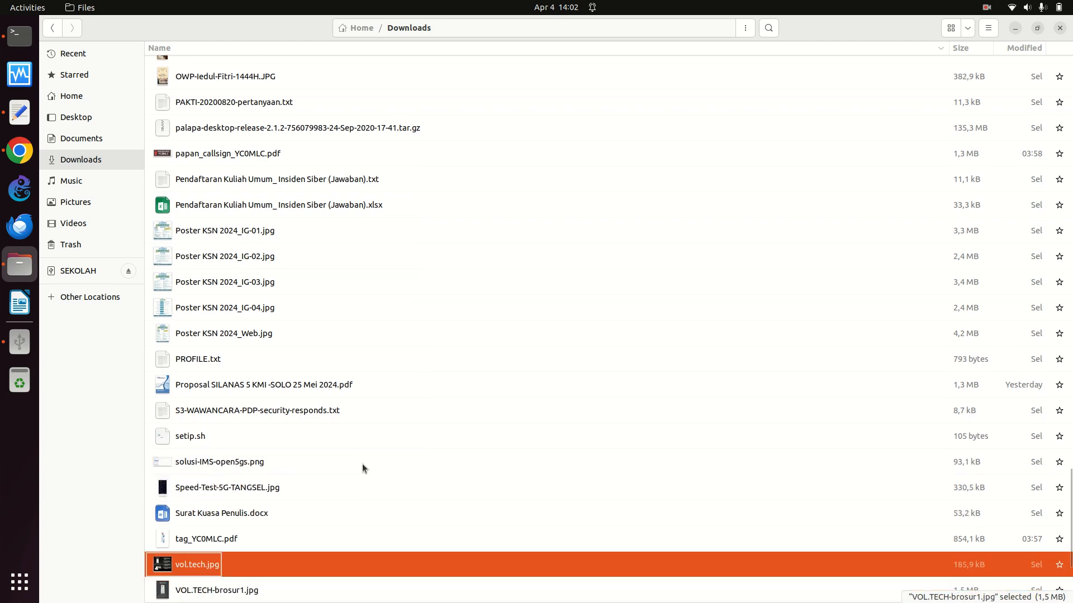
{"action": "left_click", "coordinate": [362, 464]}
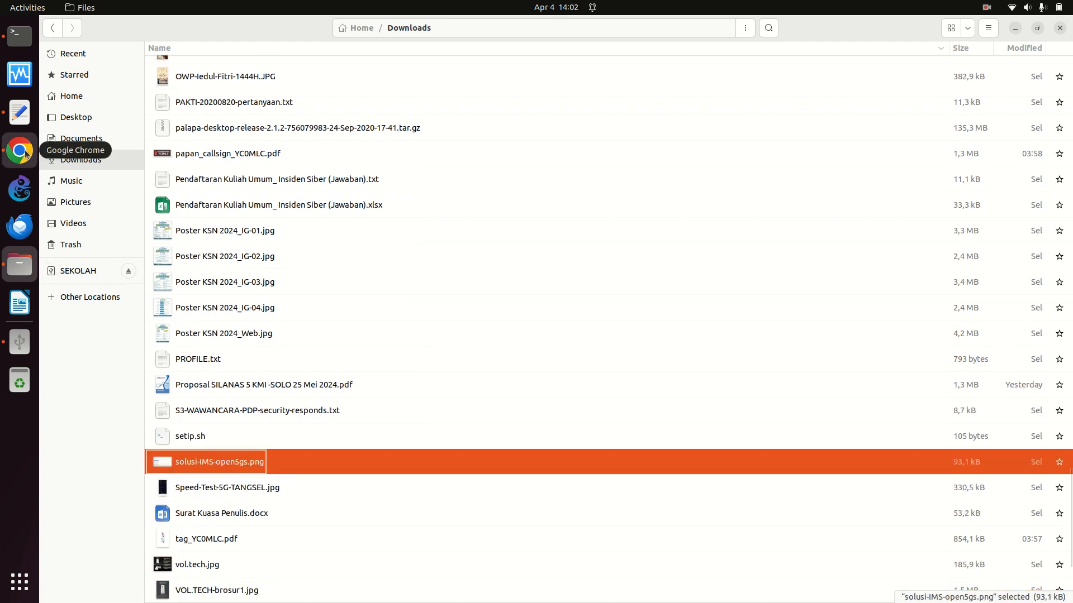
Switch back to Chrome, select all listed questions, and export the Paling atas untuk SD category in GIFT format, starting the file download.
{"action": "left_click", "coordinate": [20, 151]}
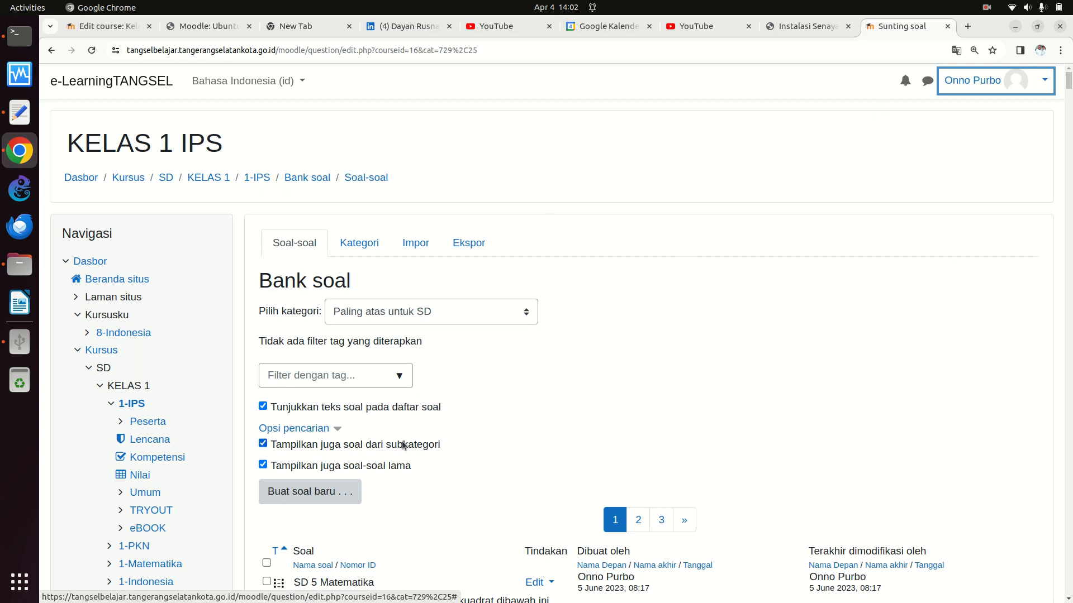
{"action": "left_click", "coordinate": [267, 563]}
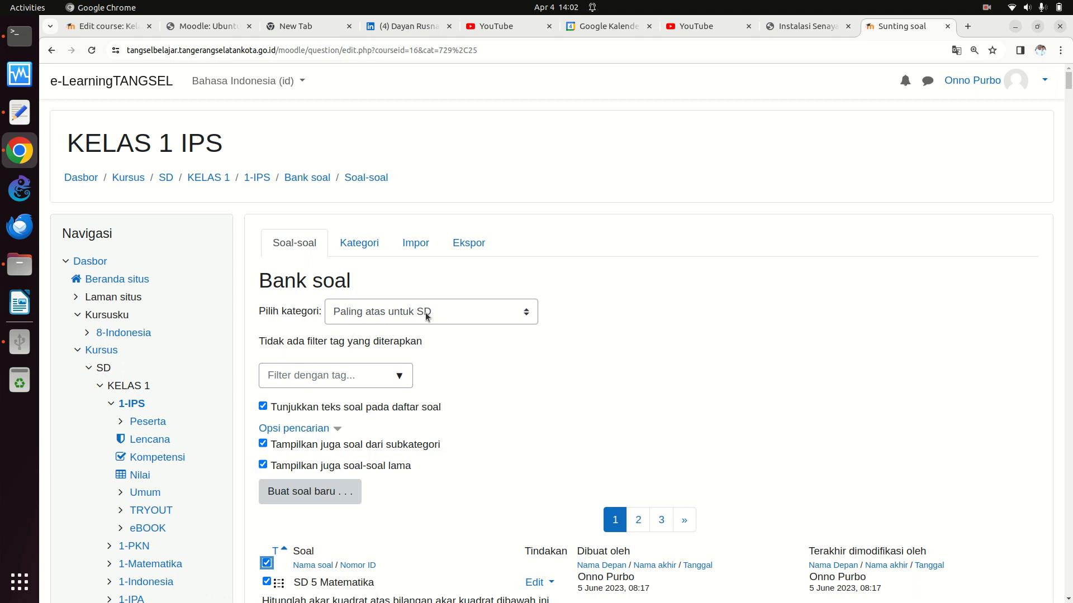
{"action": "left_click", "coordinate": [469, 245]}
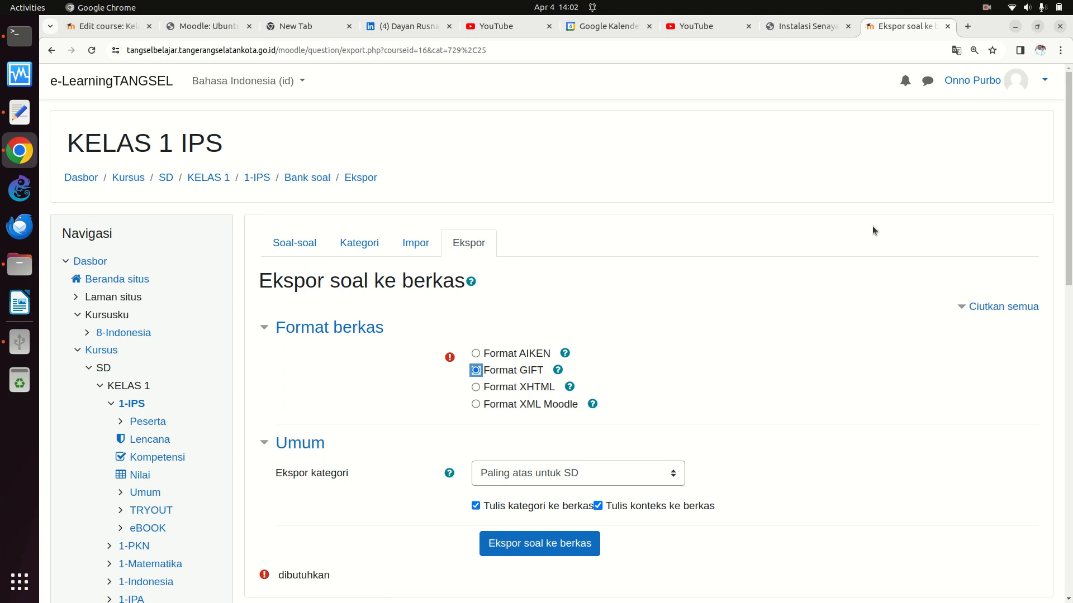
{"action": "scroll", "coordinate": [865, 330], "scroll_direction": "down", "scroll_amount": 4}
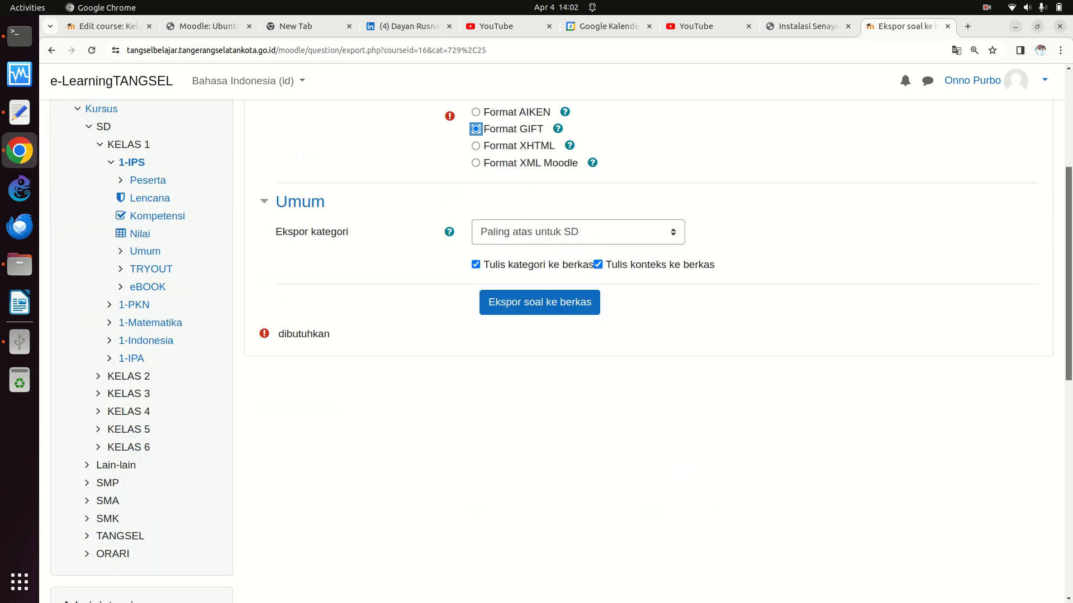
{"action": "left_click", "coordinate": [571, 310]}
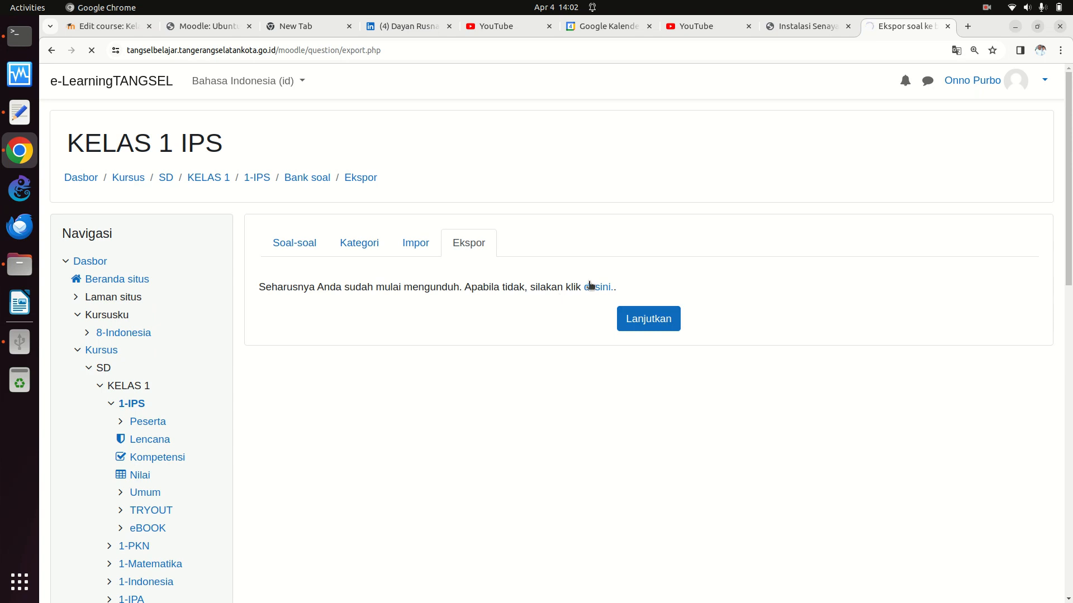
{"action": "left_click", "coordinate": [609, 288]}
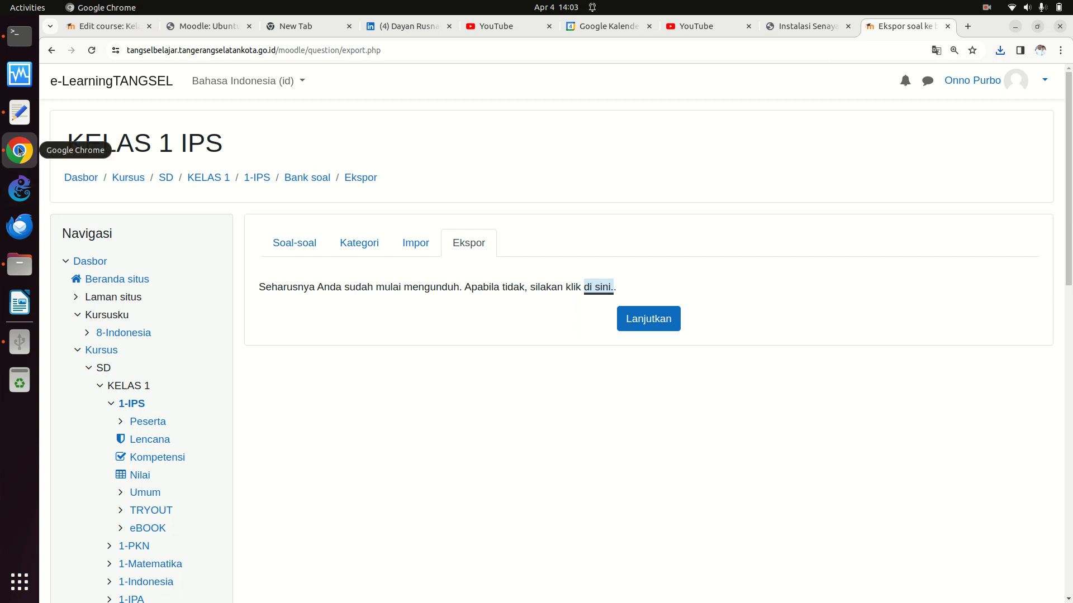
Open the question bank import page of the Kelas 1 IPA course on the ITTS Moodle site and choose GIFT format.
{"action": "left_click", "coordinate": [116, 31]}
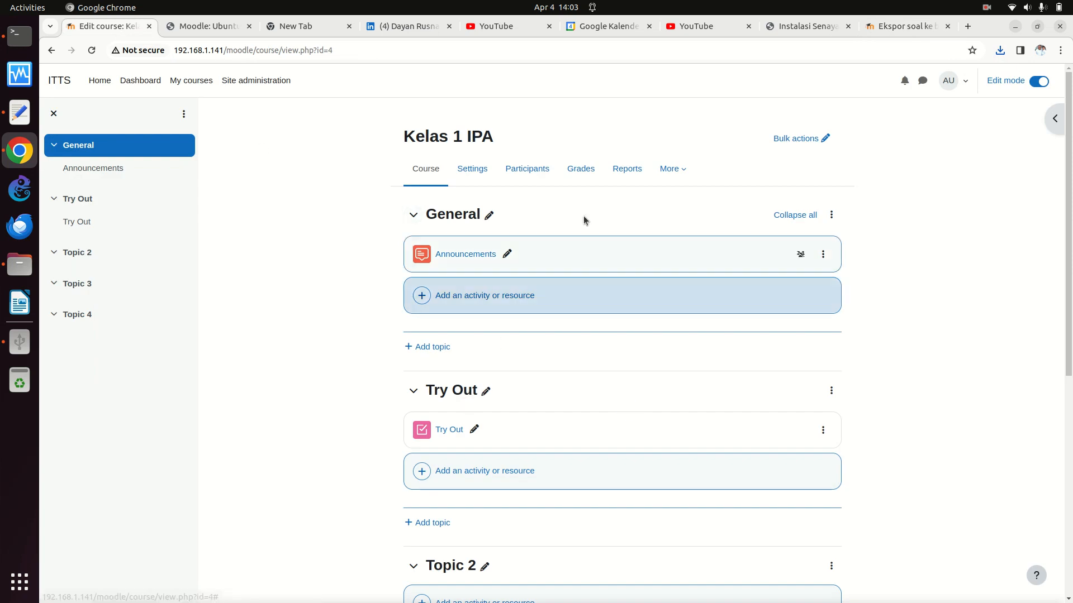
{"action": "left_click", "coordinate": [660, 169]}
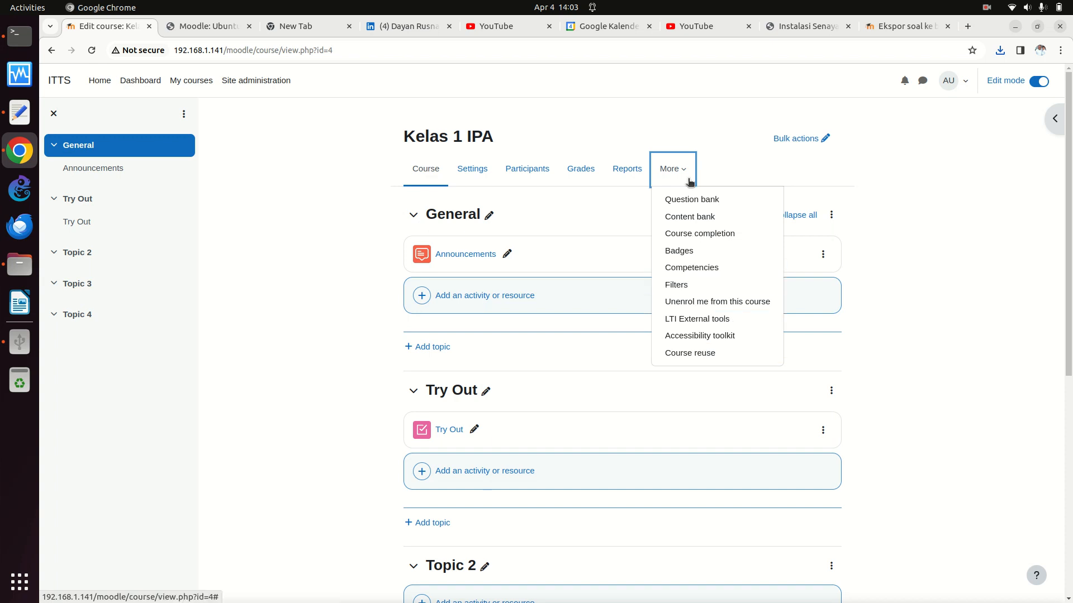
{"action": "left_click", "coordinate": [693, 200]}
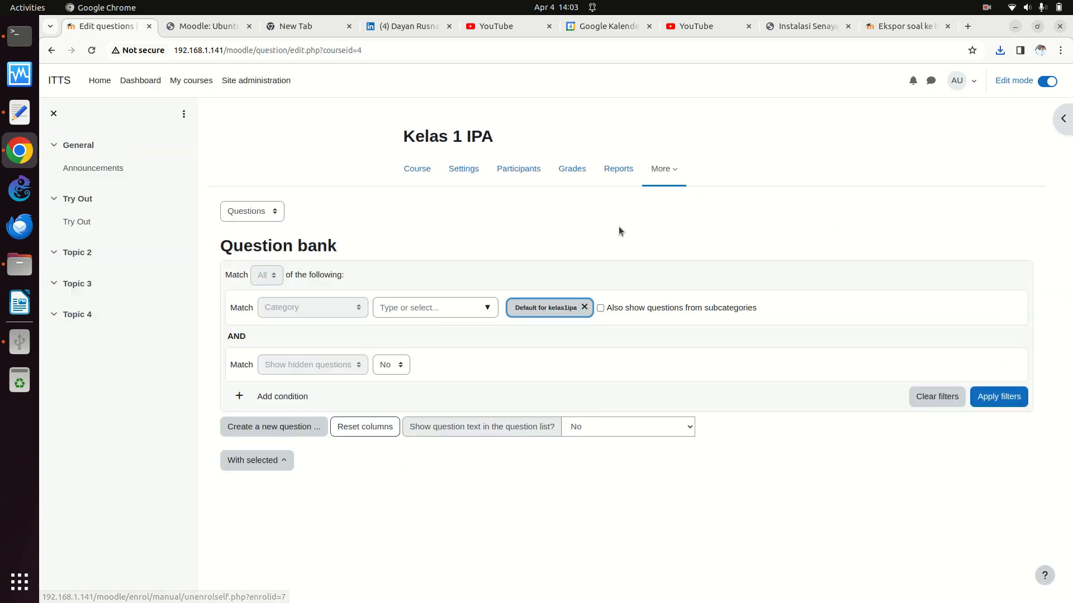
{"action": "left_click", "coordinate": [260, 209]}
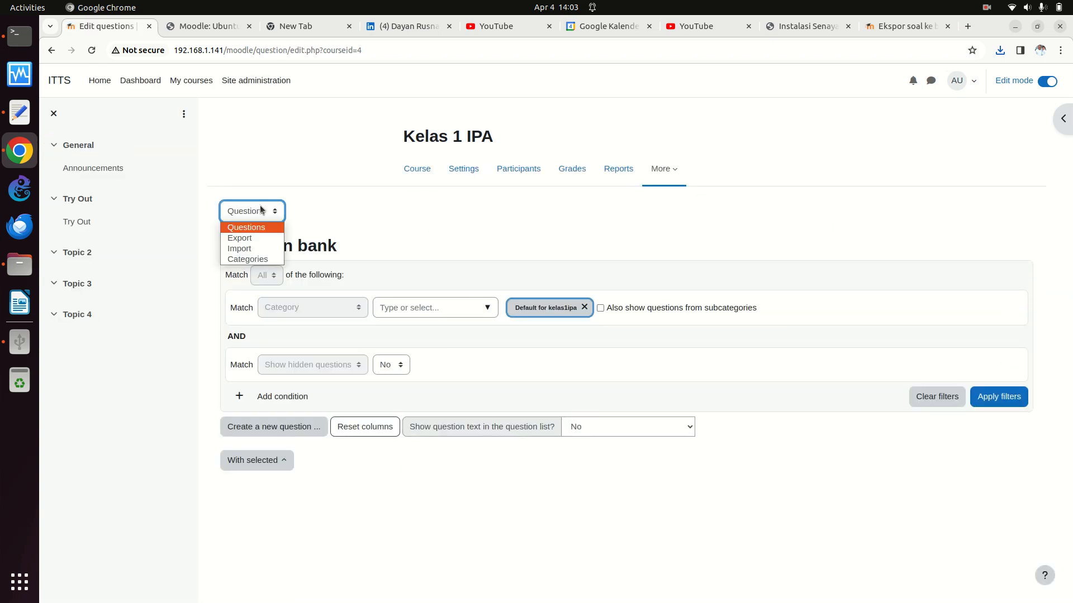
{"action": "left_click", "coordinate": [263, 248]}
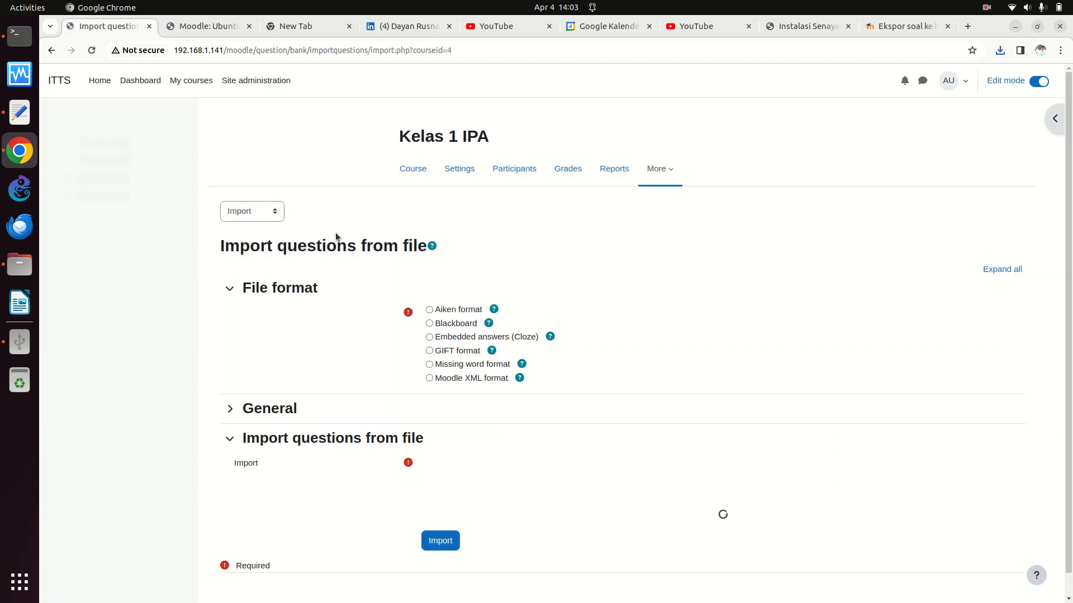
{"action": "left_click", "coordinate": [429, 351]}
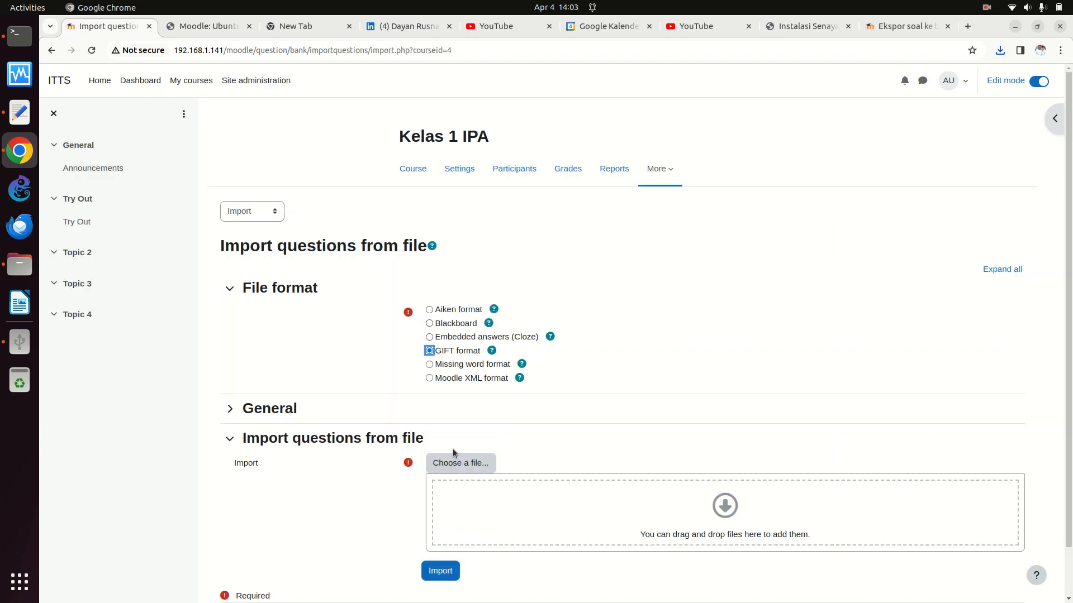
Upload soal-soal-1-IPS-top-20240404-1402.txt from the Downloads folder as the file to import.
{"action": "left_click", "coordinate": [460, 468]}
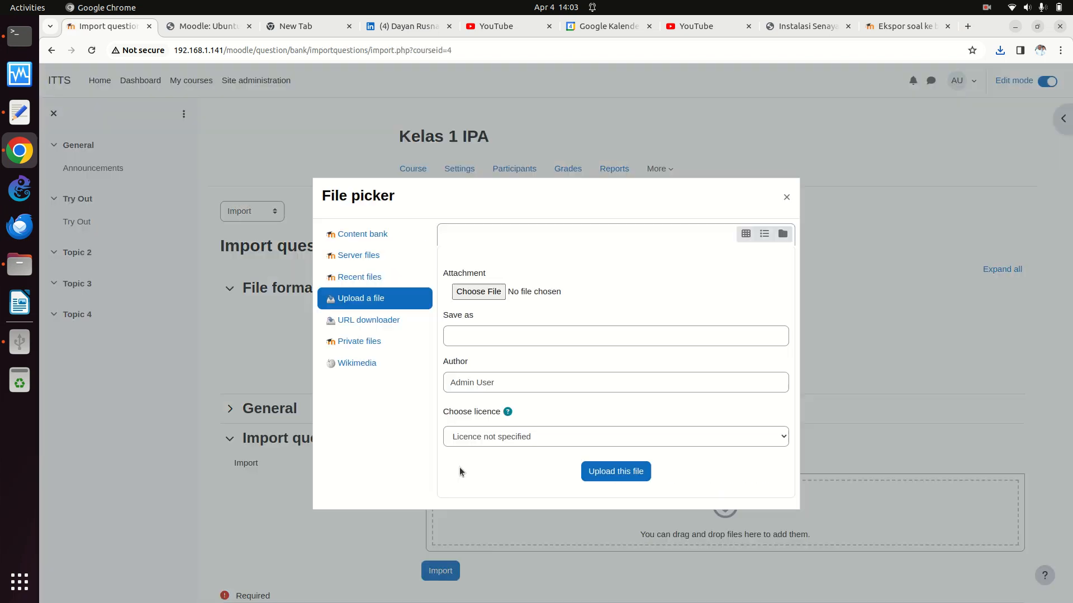
{"action": "left_click", "coordinate": [477, 292]}
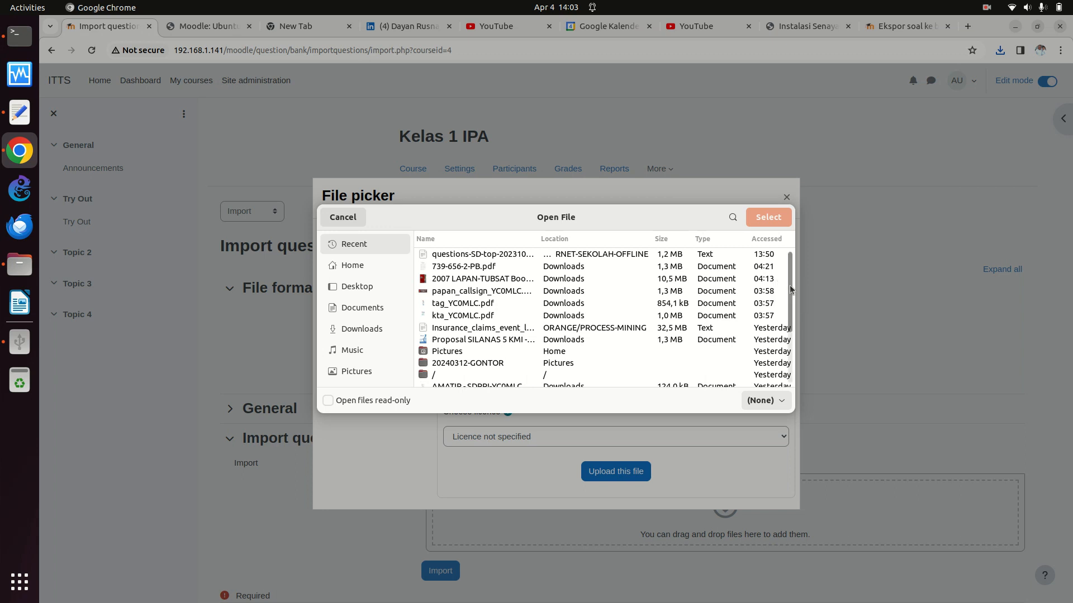
{"action": "left_click", "coordinate": [358, 328]}
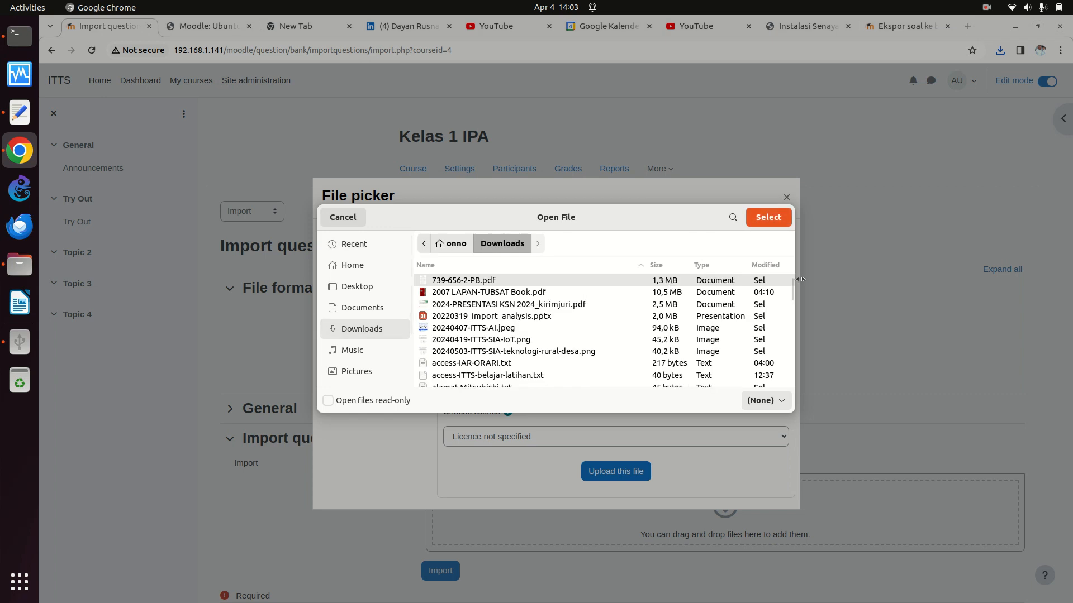
{"action": "left_click_drag", "start_coordinate": [792, 292], "coordinate": [794, 360]}
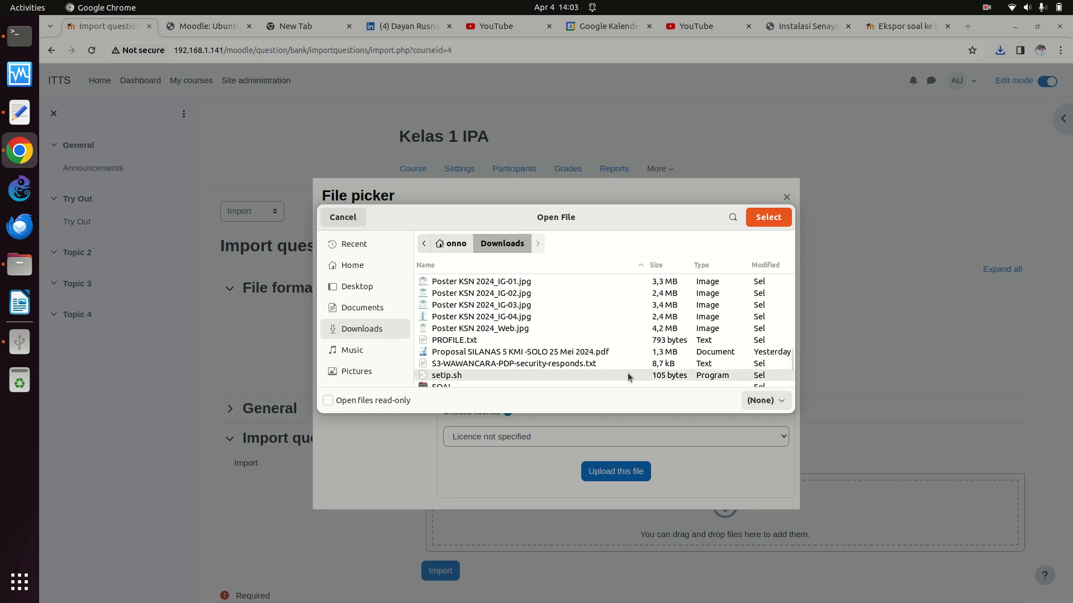
{"action": "scroll", "coordinate": [628, 373], "scroll_direction": "down", "scroll_amount": 3}
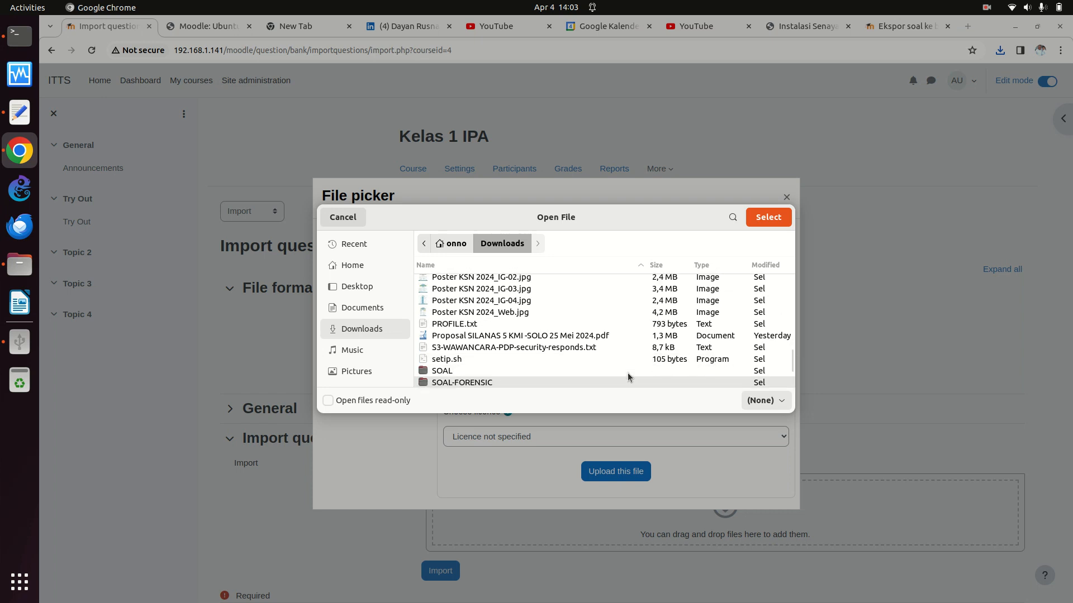
{"action": "key", "text": "Down"}
{"action": "key", "text": "Down"}
{"action": "key", "text": "Up"}
{"action": "key", "text": "Up"}
{"action": "key", "text": "Up"}
{"action": "key", "text": "Up"}
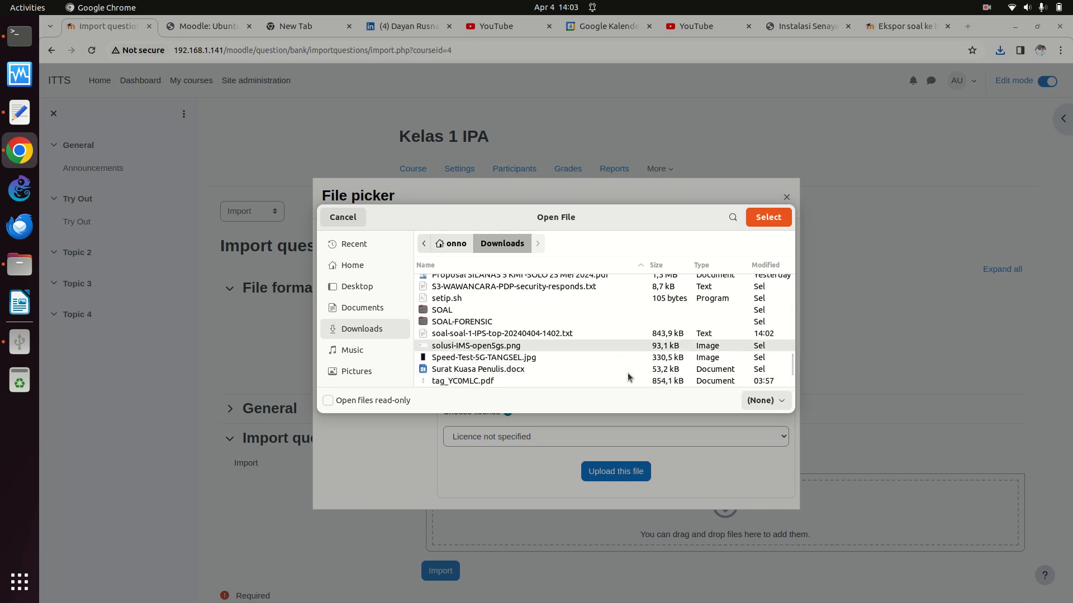
{"action": "key", "text": "Return"}
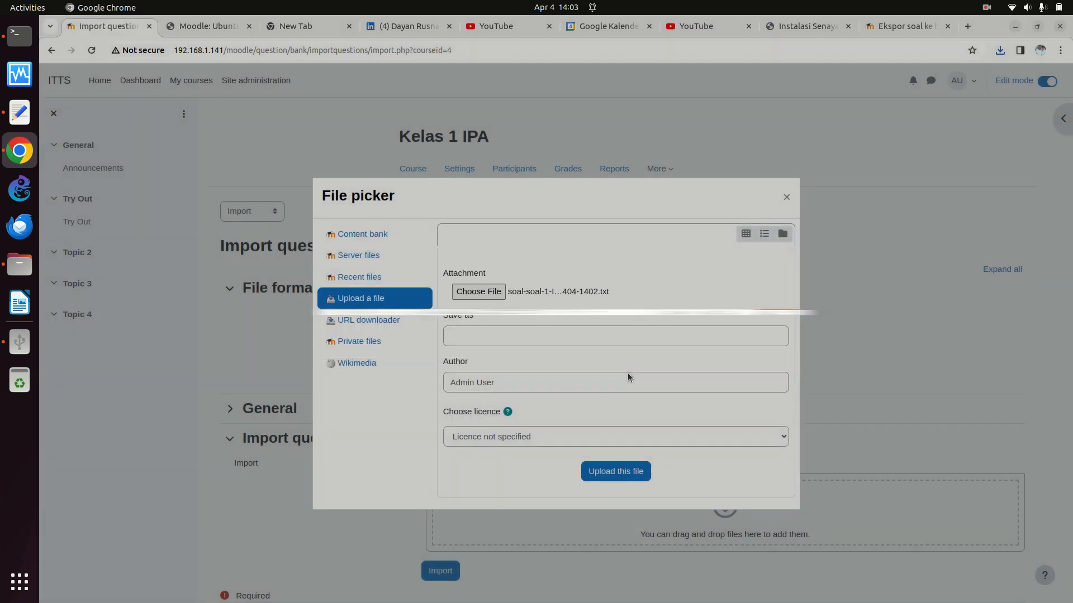
{"action": "left_click", "coordinate": [637, 472]}
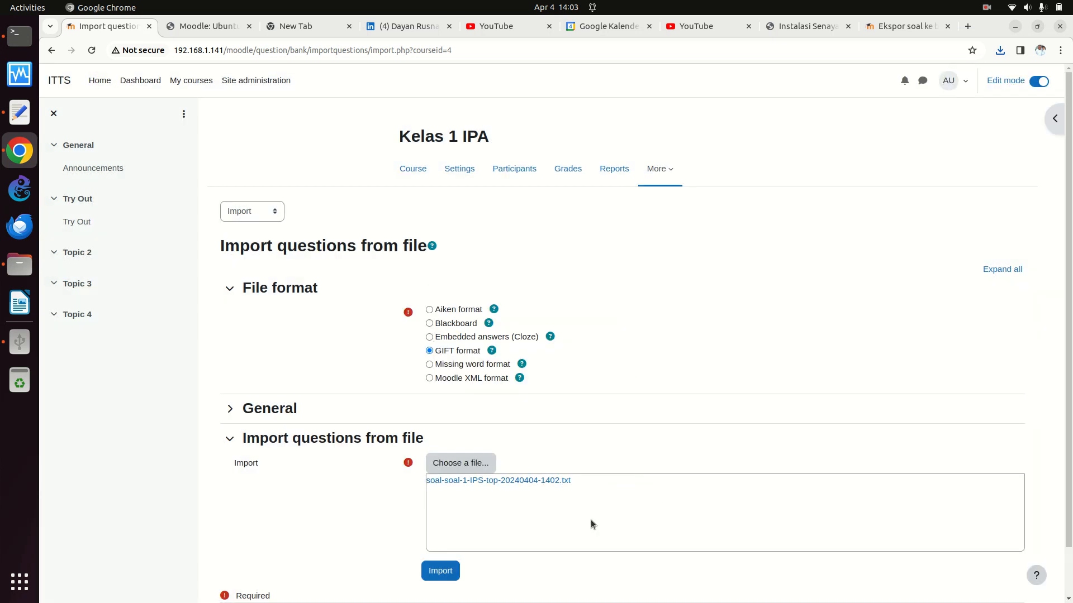
Import the questions from the uploaded file, go through the list to its end, and continue to the question bank.
{"action": "left_click", "coordinate": [428, 575]}
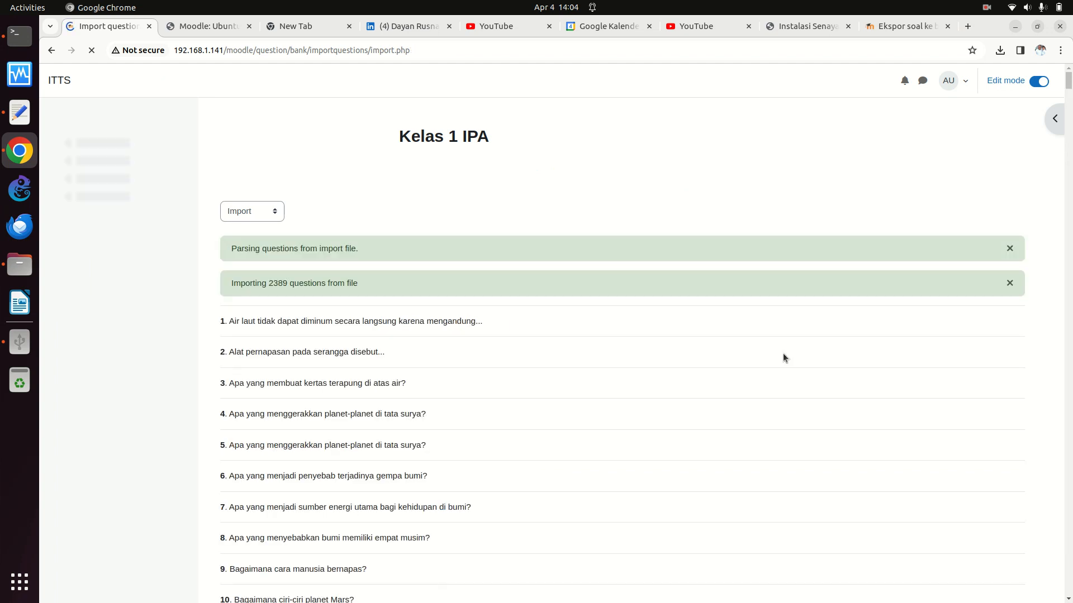
{"action": "left_click_drag", "start_coordinate": [1068, 83], "coordinate": [1068, 586]}
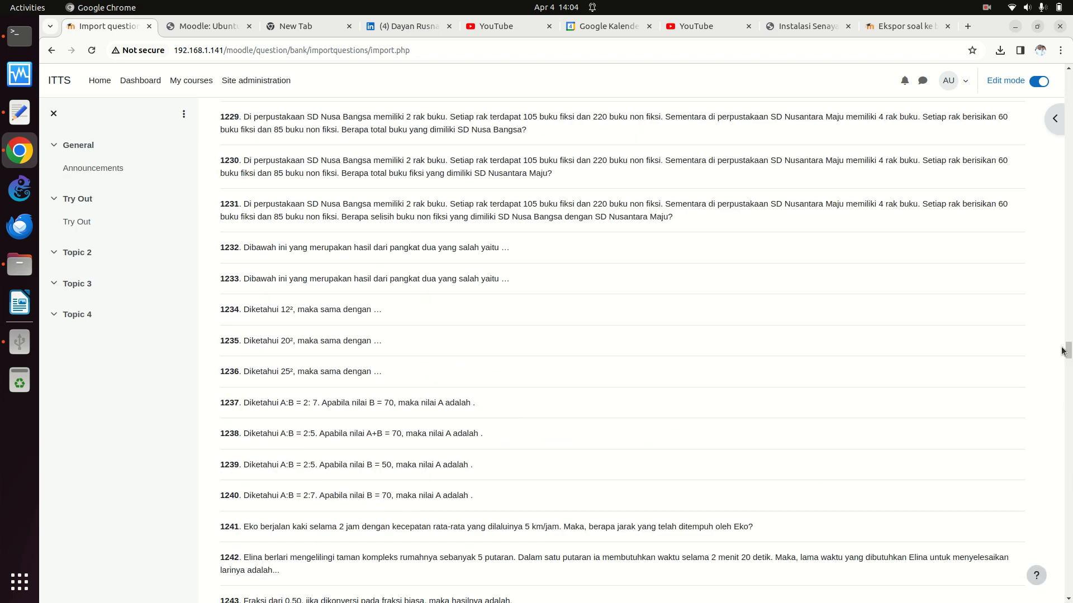
{"action": "left_click_drag", "start_coordinate": [1063, 350], "coordinate": [1068, 586]}
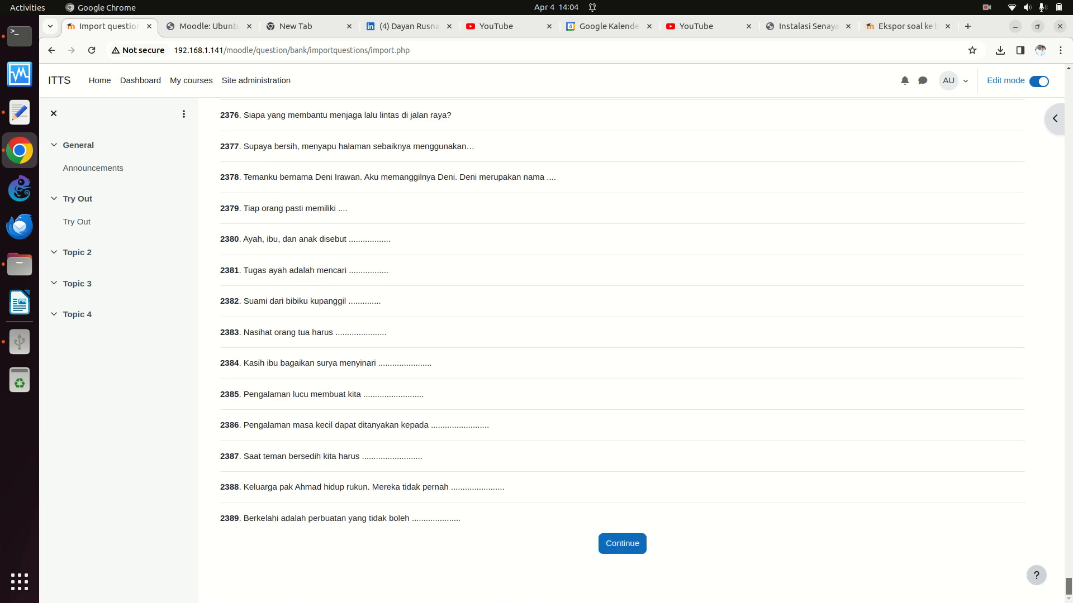
{"action": "left_click", "coordinate": [639, 543]}
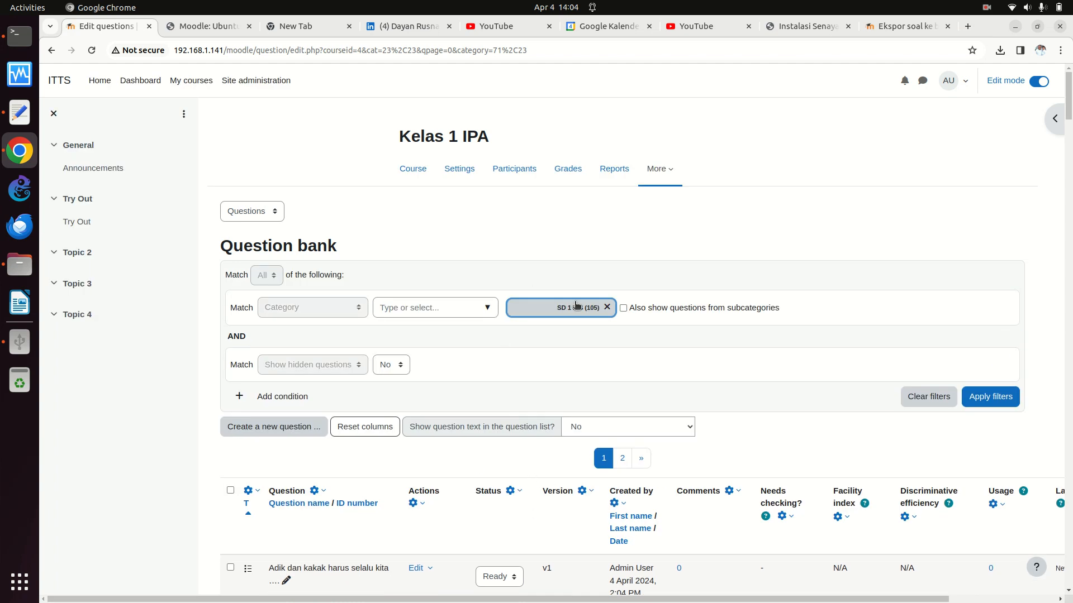
Tick the option to also show questions from subcategories and look through the SD 1 IPS question list.
{"action": "left_click", "coordinate": [624, 308]}
{"action": "left_click_drag", "start_coordinate": [1068, 105], "coordinate": [1048, 217]}
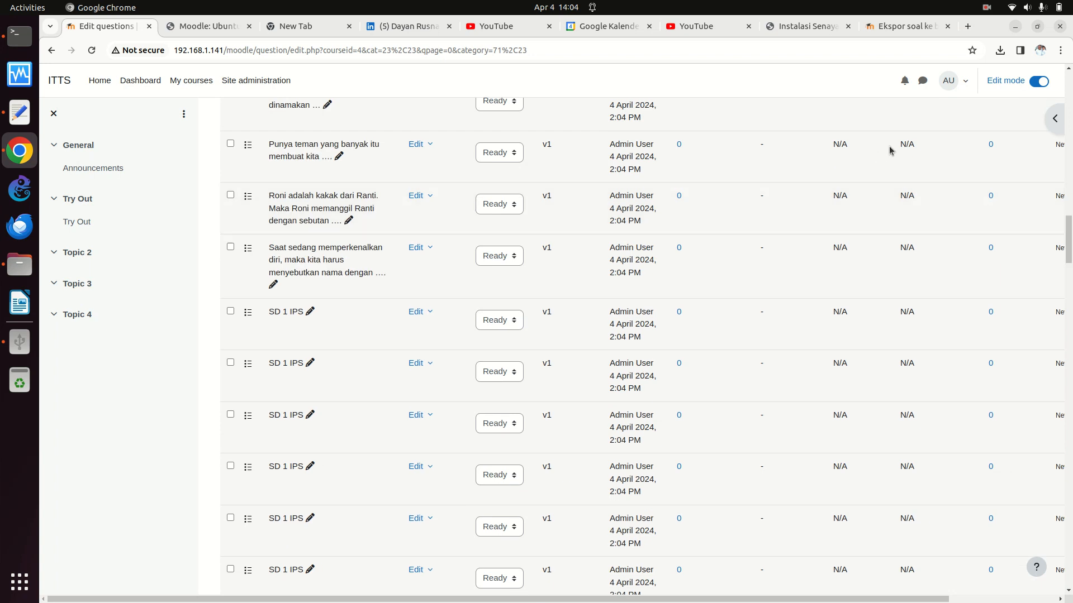
{"action": "scroll", "coordinate": [967, 105], "scroll_direction": "up", "scroll_amount": 15}
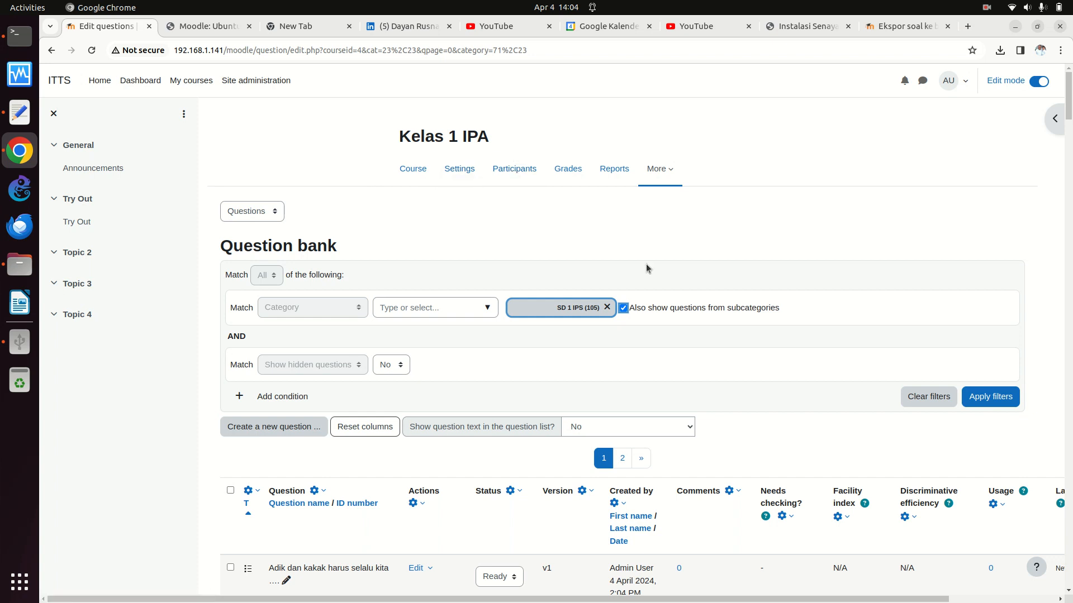
{"action": "scroll", "coordinate": [646, 263], "scroll_direction": "down", "scroll_amount": 8}
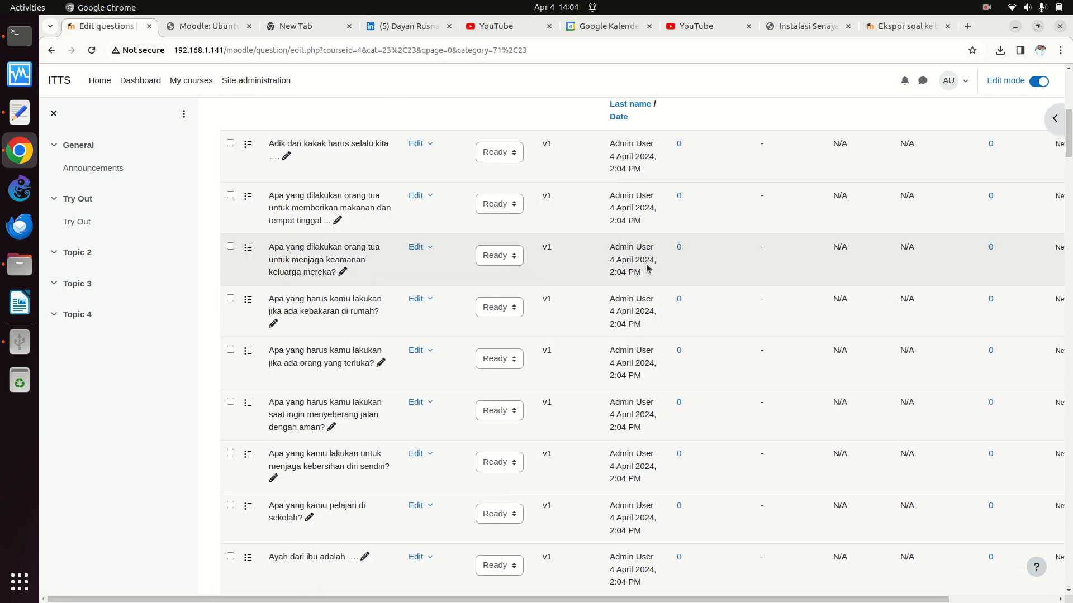
{"action": "scroll", "coordinate": [647, 269], "scroll_direction": "down", "scroll_amount": 12}
{"action": "scroll", "coordinate": [647, 268], "scroll_direction": "down", "scroll_amount": 8}
{"action": "scroll", "coordinate": [645, 264], "scroll_direction": "down", "scroll_amount": 5}
{"action": "scroll", "coordinate": [645, 263], "scroll_direction": "up", "scroll_amount": 4}
{"action": "scroll", "coordinate": [646, 264], "scroll_direction": "up", "scroll_amount": 15}
{"action": "scroll", "coordinate": [646, 264], "scroll_direction": "up", "scroll_amount": 5}
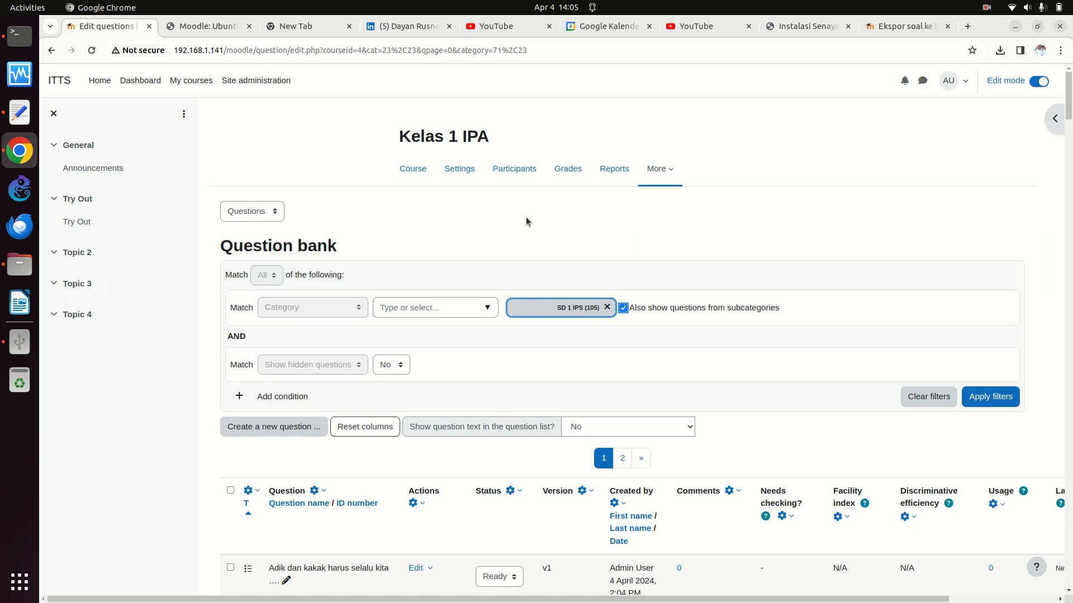
Open the question categories of Kelas 1 IPA and delete the $cat2$ category belonging to the course.
{"action": "left_click", "coordinate": [274, 212]}
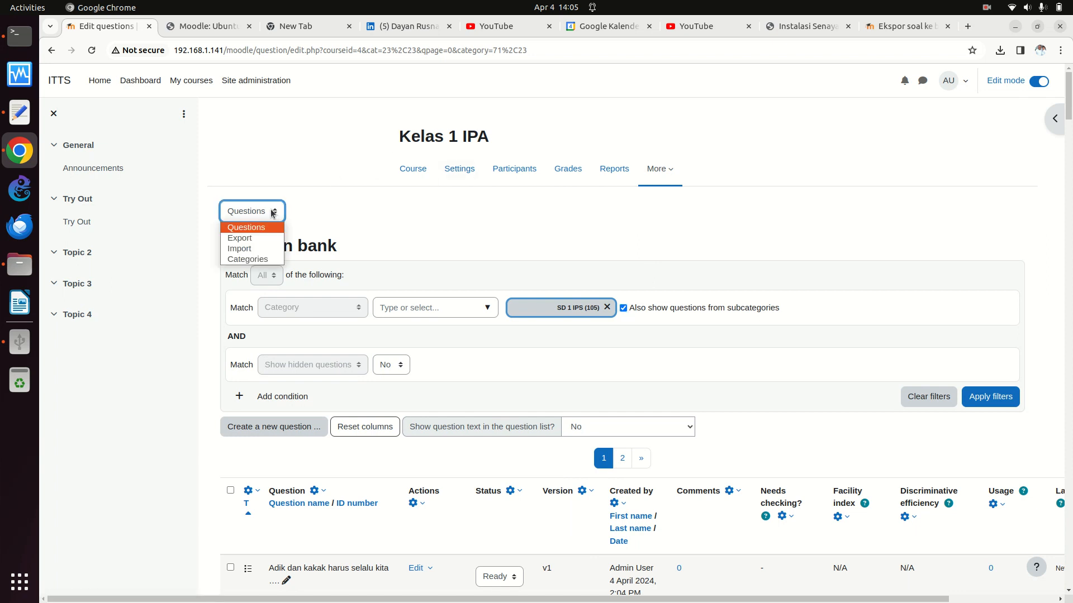
{"action": "left_click", "coordinate": [261, 259]}
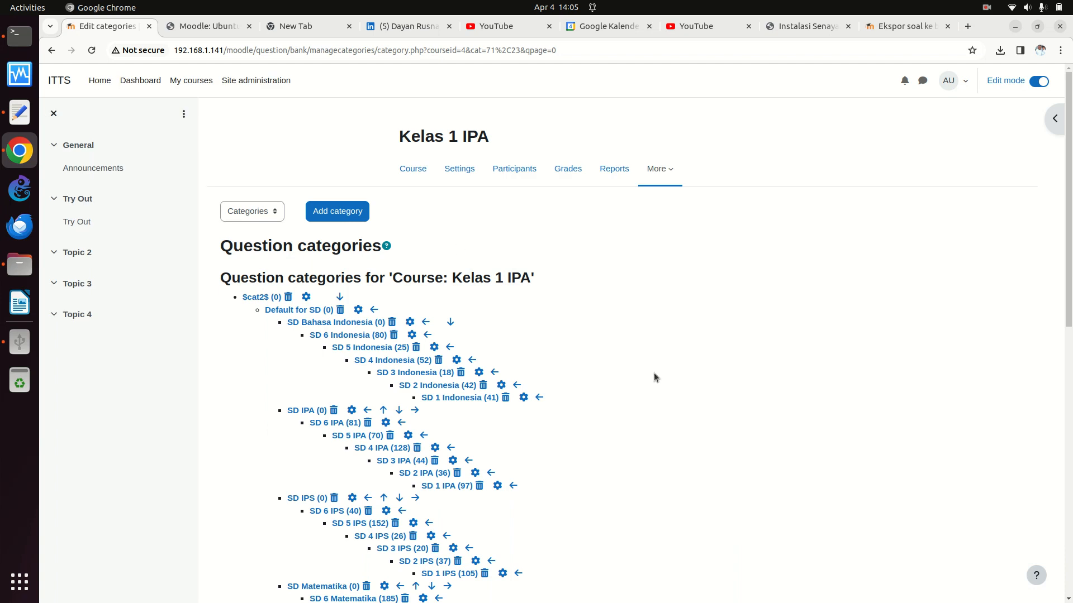
{"action": "scroll", "coordinate": [655, 377], "scroll_direction": "down", "scroll_amount": 5}
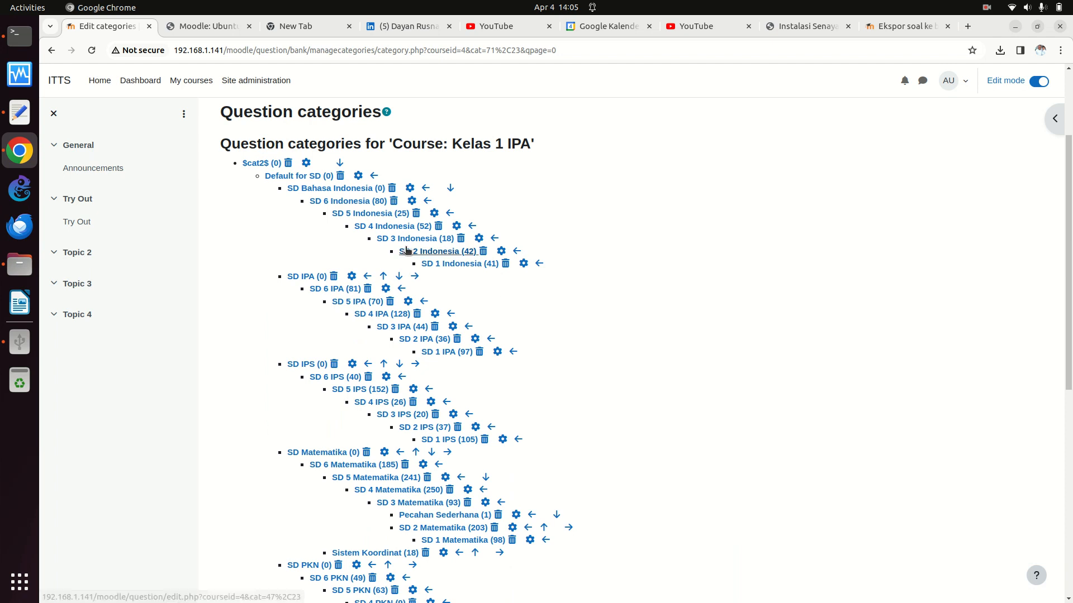
{"action": "left_click", "coordinate": [288, 162]}
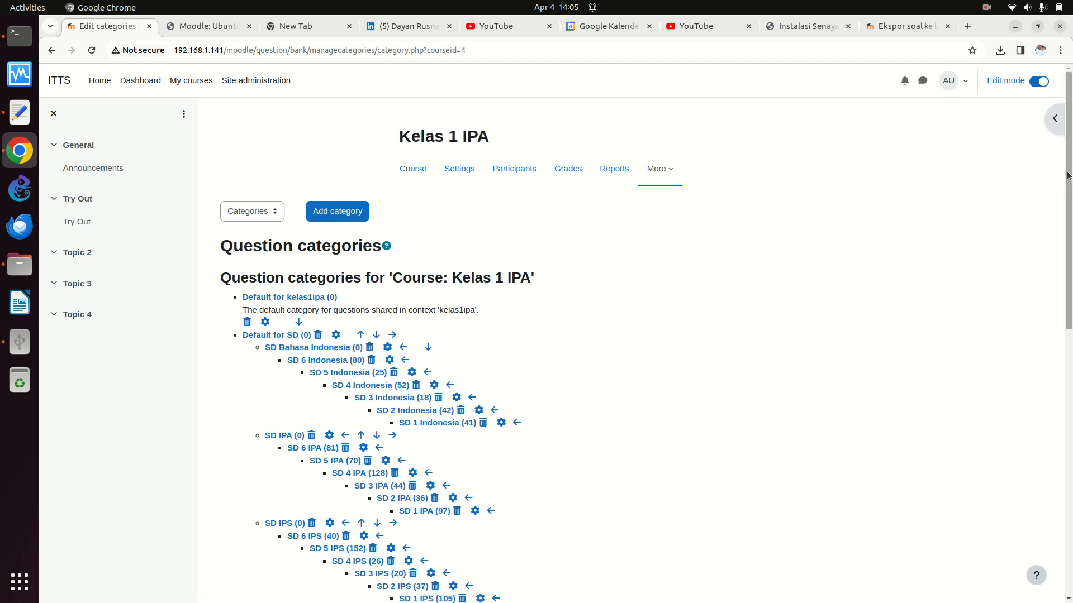
Delete the $cat2$ category under Category: SD and review the category list there.
{"action": "left_click_drag", "start_coordinate": [1067, 176], "coordinate": [1068, 410]}
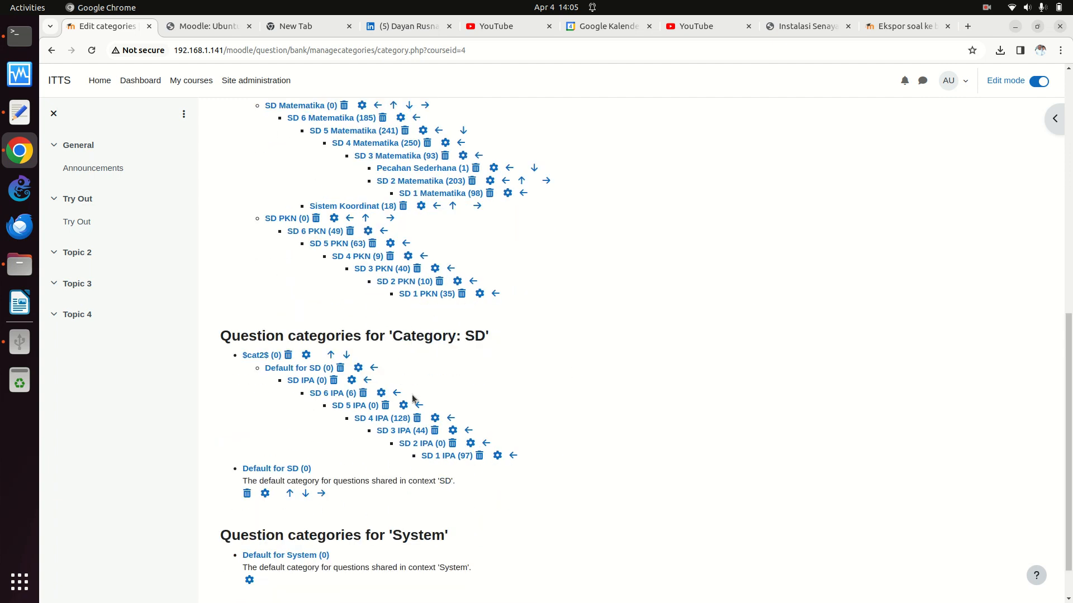
{"action": "left_click", "coordinate": [289, 356]}
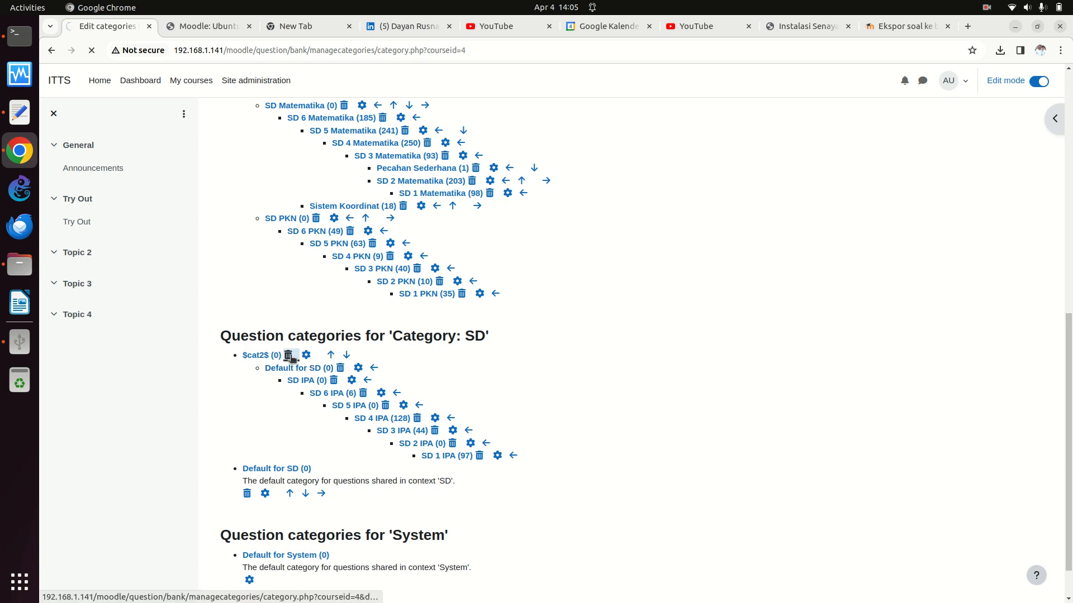
{"action": "left_click_drag", "start_coordinate": [1069, 237], "coordinate": [1069, 501]}
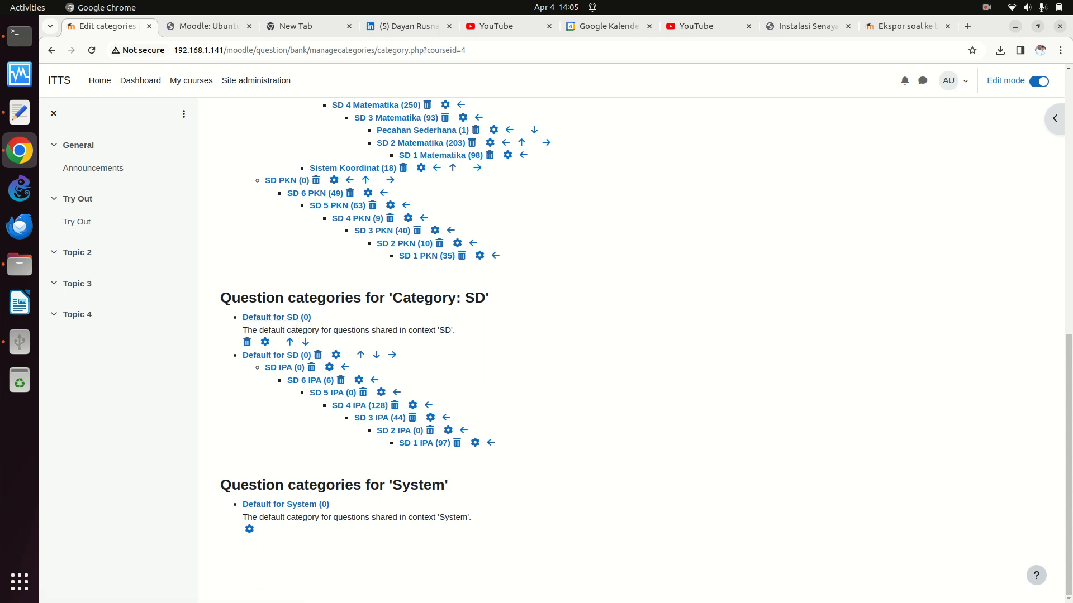
Move the Default for SD category of the Kelas 1 IPA course under Top for SD and save the change.
{"action": "left_click", "coordinate": [1070, 101]}
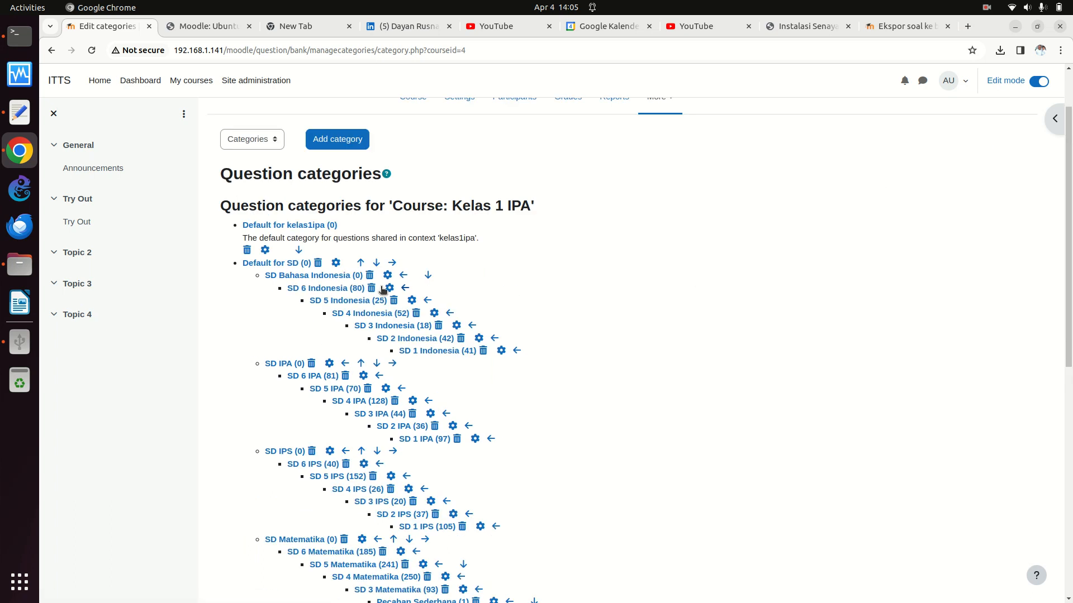
{"action": "left_click", "coordinate": [336, 262]}
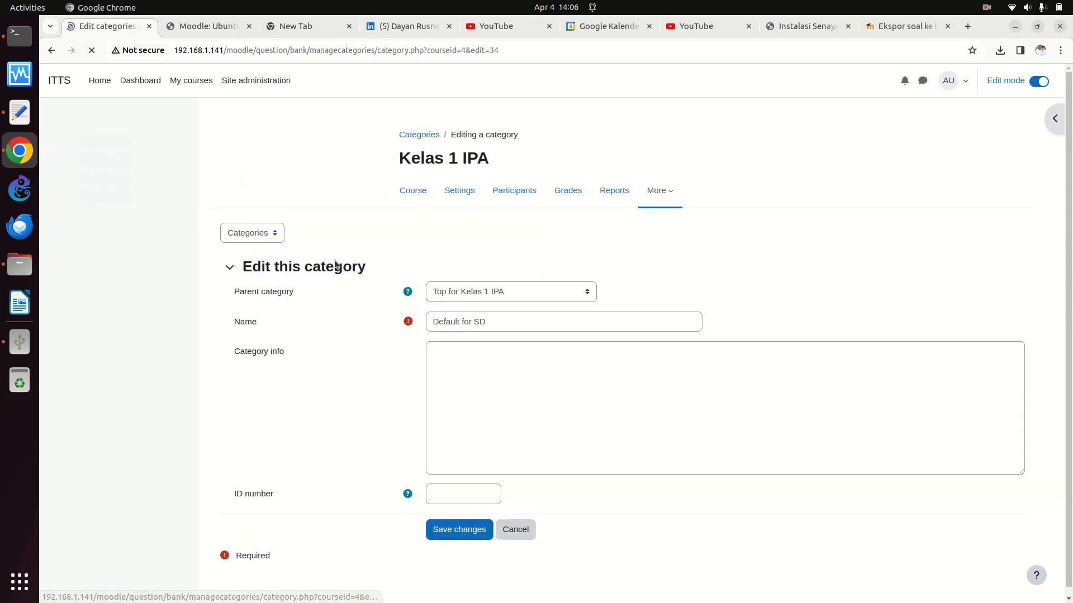
{"action": "left_click", "coordinate": [549, 290]}
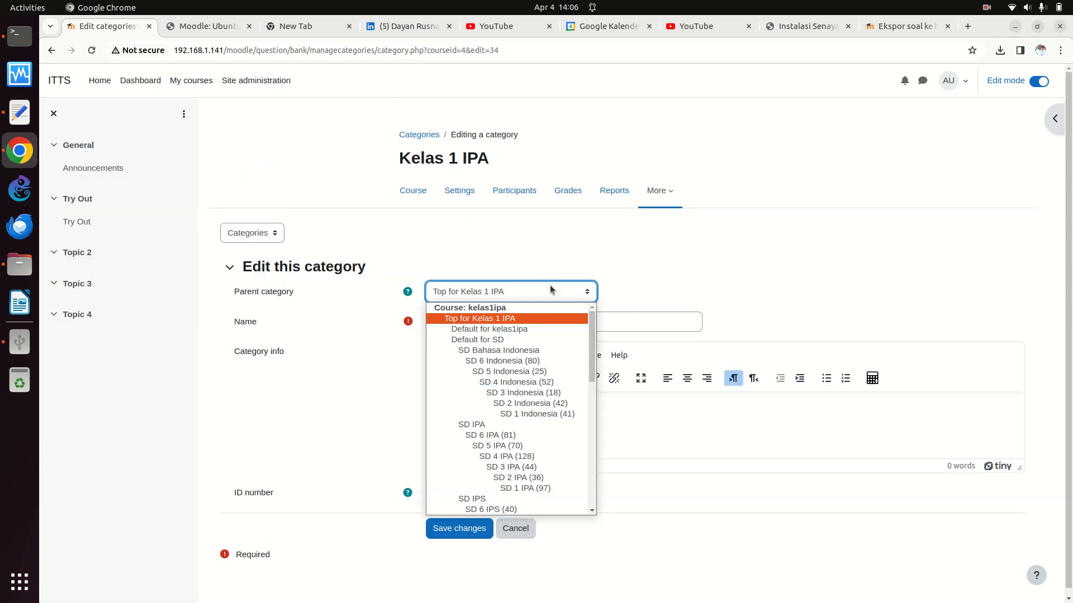
{"action": "left_click_drag", "start_coordinate": [590, 327], "coordinate": [610, 454]}
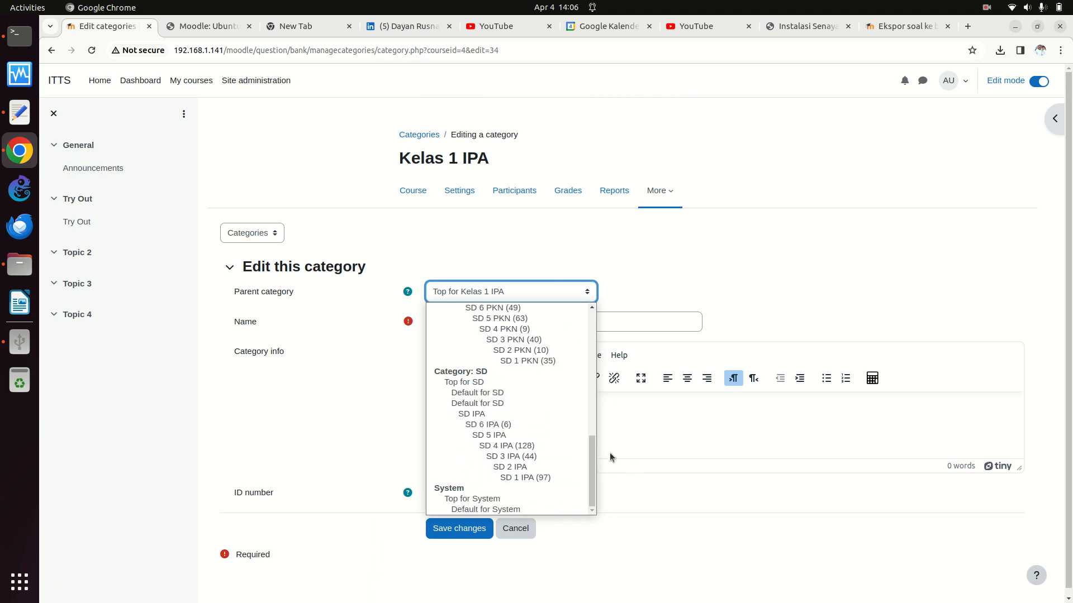
{"action": "left_click", "coordinate": [495, 381]}
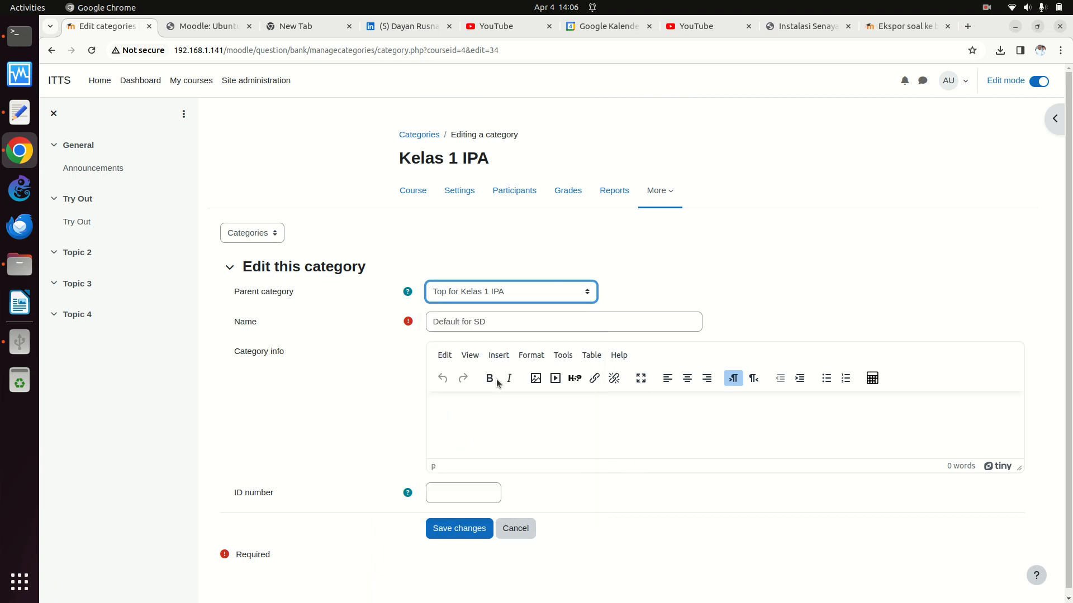
{"action": "left_click", "coordinate": [471, 530]}
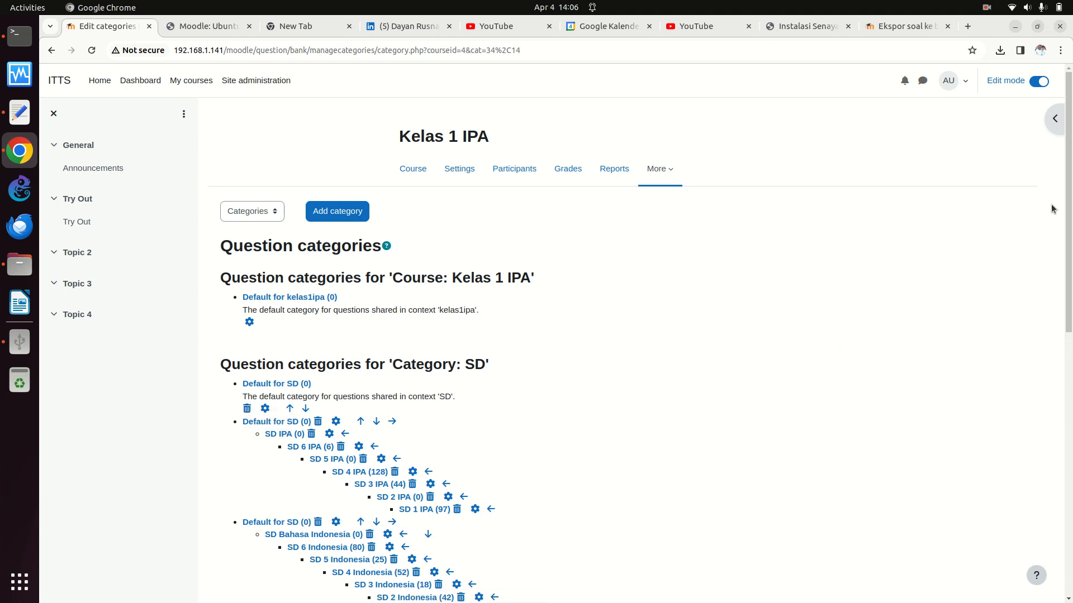
Review the regrouped question categories under Category: SD, from the subject branches down to the System section.
{"action": "left_click_drag", "start_coordinate": [1071, 211], "coordinate": [1071, 475]}
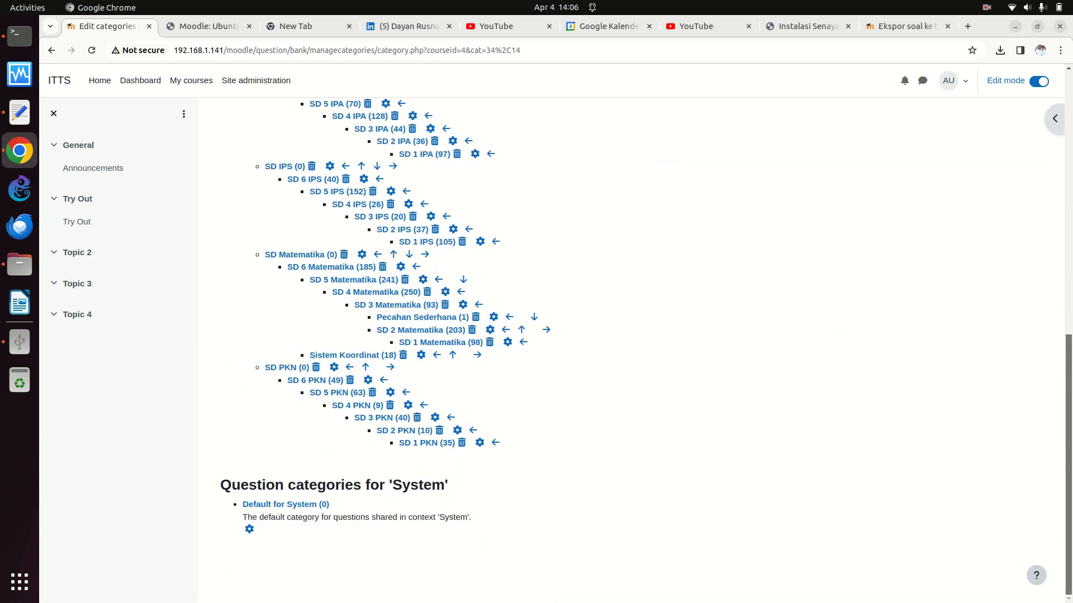
{"action": "scroll", "coordinate": [1056, 423], "scroll_direction": "up", "scroll_amount": 4}
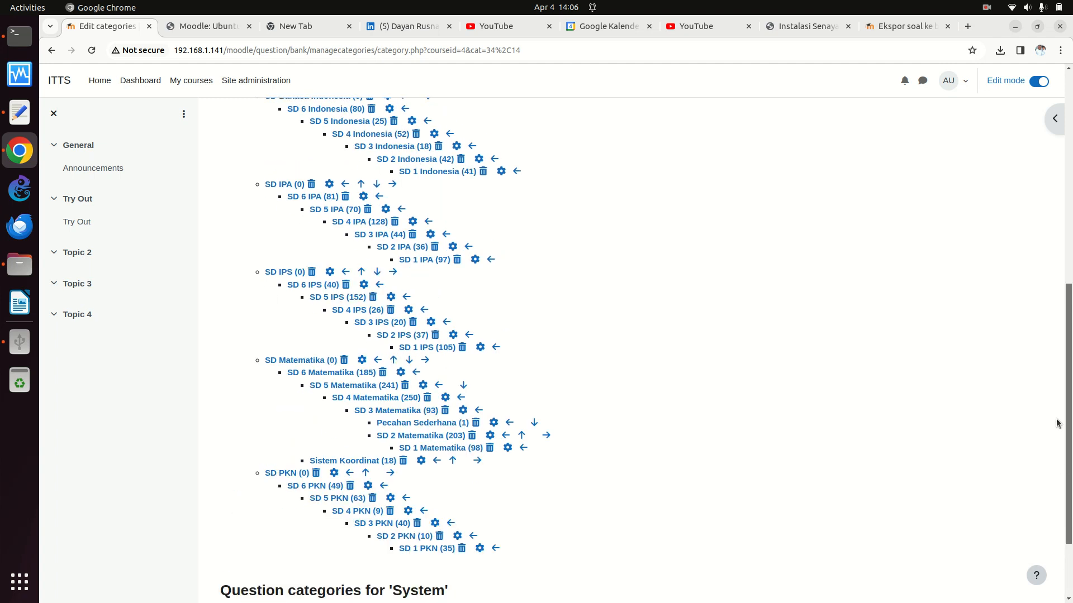
{"action": "scroll", "coordinate": [1041, 253], "scroll_direction": "up", "scroll_amount": 10}
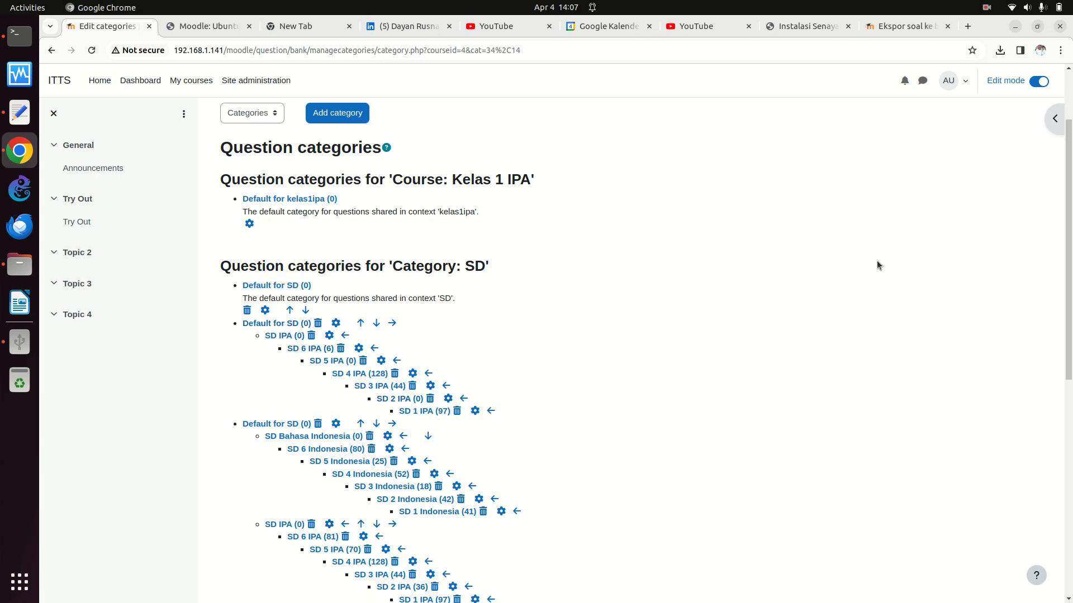
{"action": "left_click_drag", "start_coordinate": [1066, 191], "coordinate": [1032, 257]}
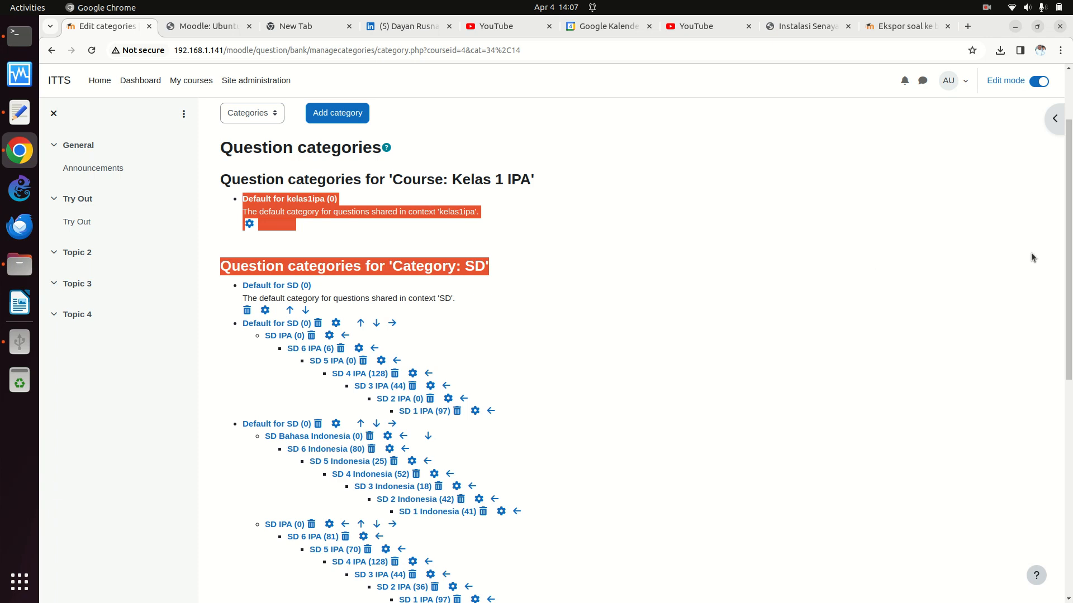
{"action": "scroll", "coordinate": [1064, 251], "scroll_direction": "down", "scroll_amount": 3}
{"action": "left_click_drag", "start_coordinate": [1068, 303], "coordinate": [1068, 300]}
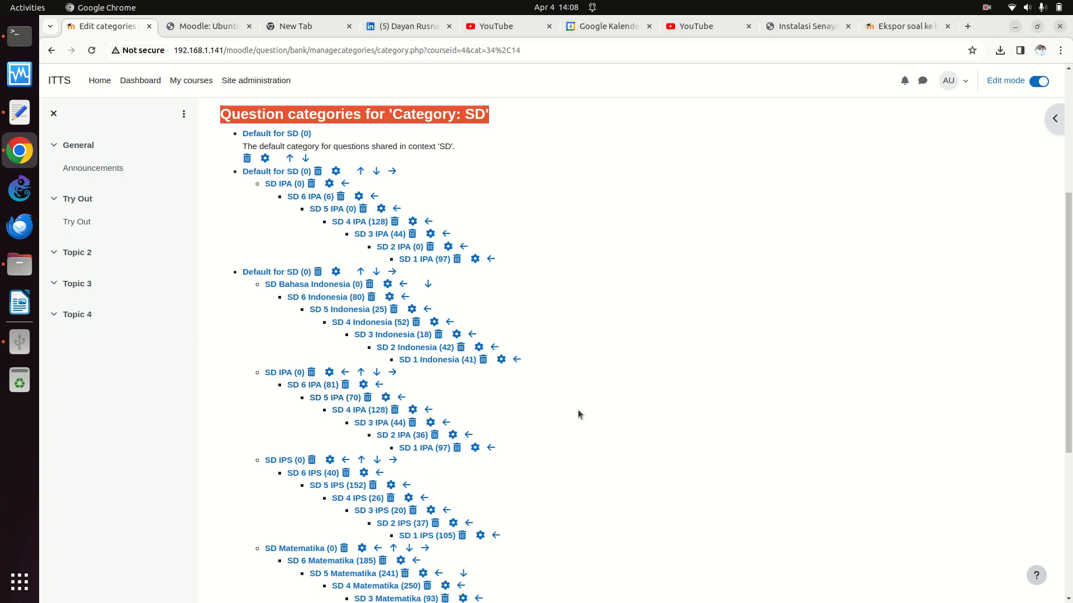
{"action": "scroll", "coordinate": [1068, 219], "scroll_direction": "down", "scroll_amount": 3}
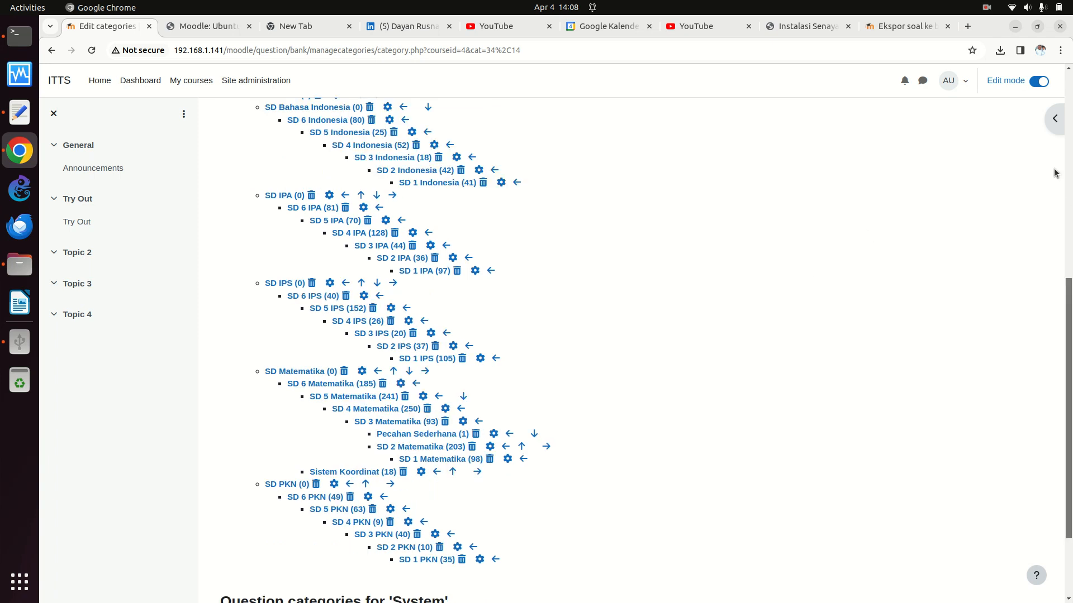
{"action": "left_click", "coordinate": [1069, 179]}
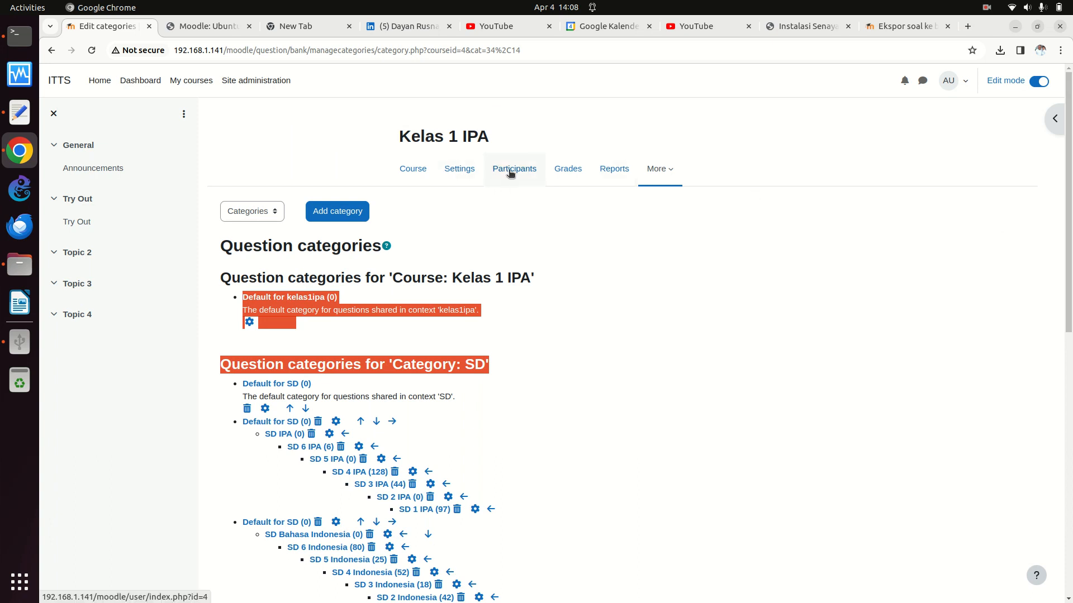
Open the Try Out quiz, start adding a random question, and include questions from subcategories.
{"action": "left_click", "coordinate": [67, 224]}
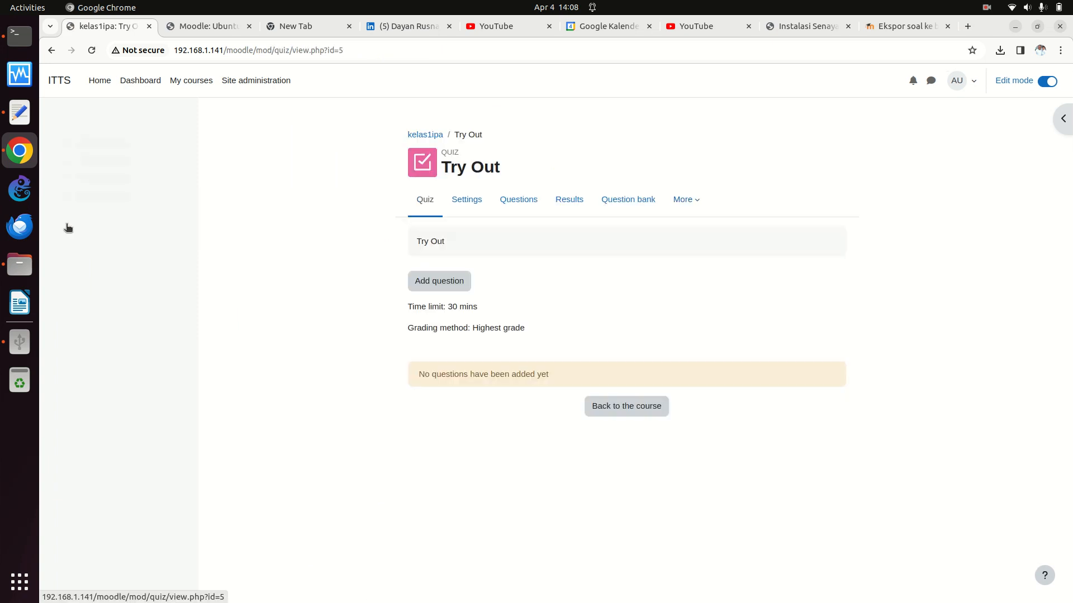
{"action": "left_click", "coordinate": [440, 283]}
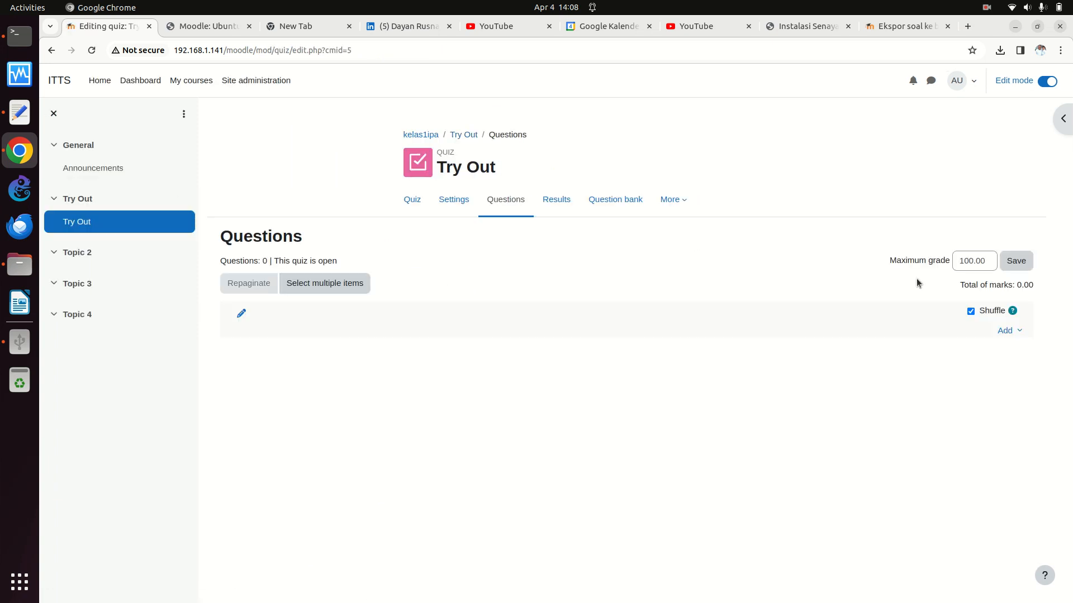
{"action": "left_click", "coordinate": [1006, 330]}
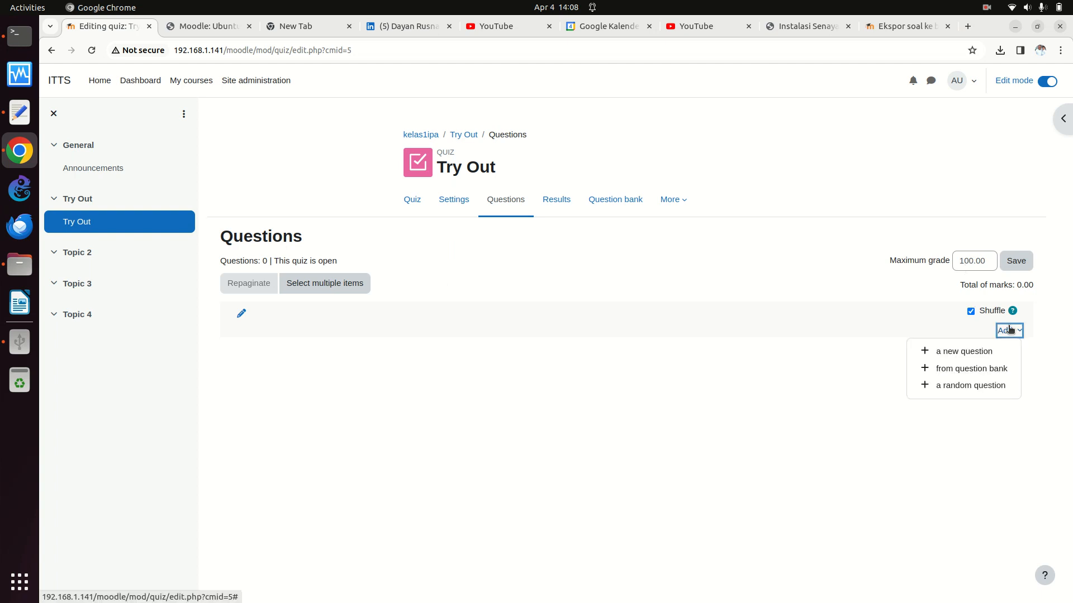
{"action": "left_click", "coordinate": [980, 391]}
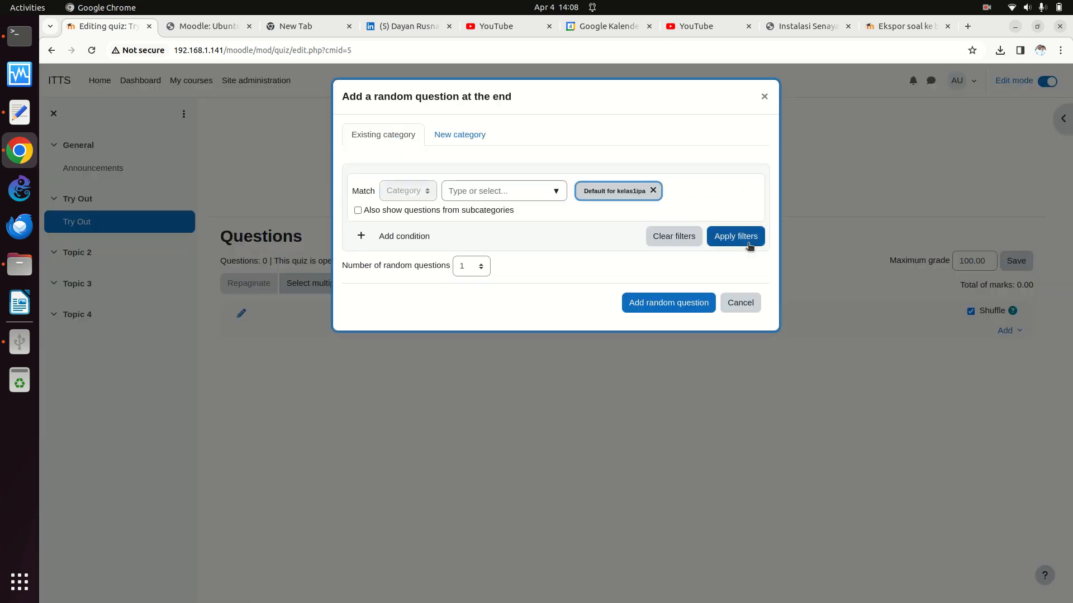
{"action": "left_click", "coordinate": [553, 191]}
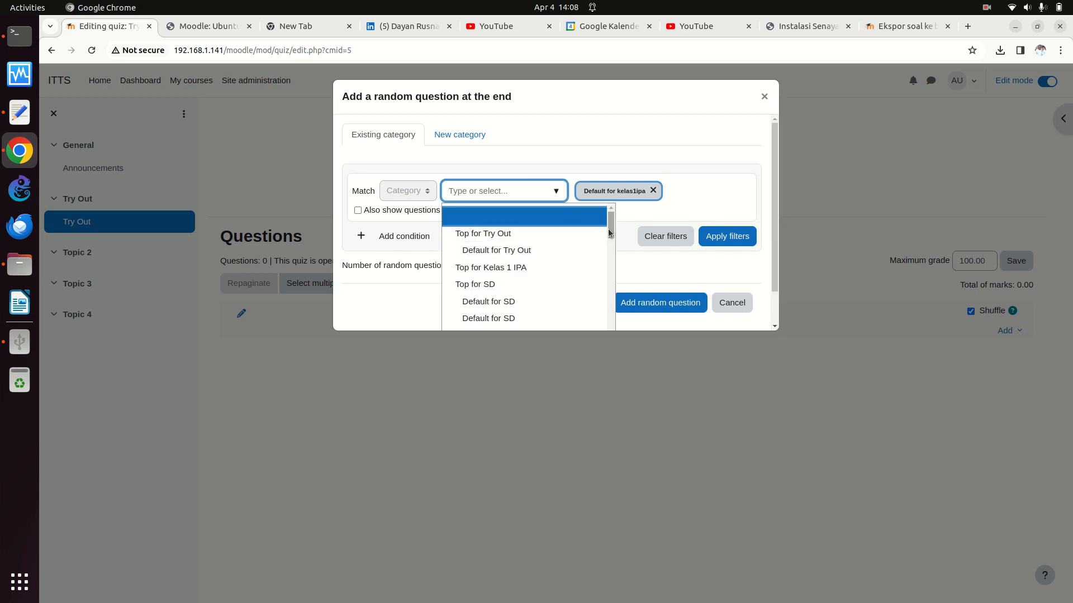
{"action": "left_click", "coordinate": [355, 211]}
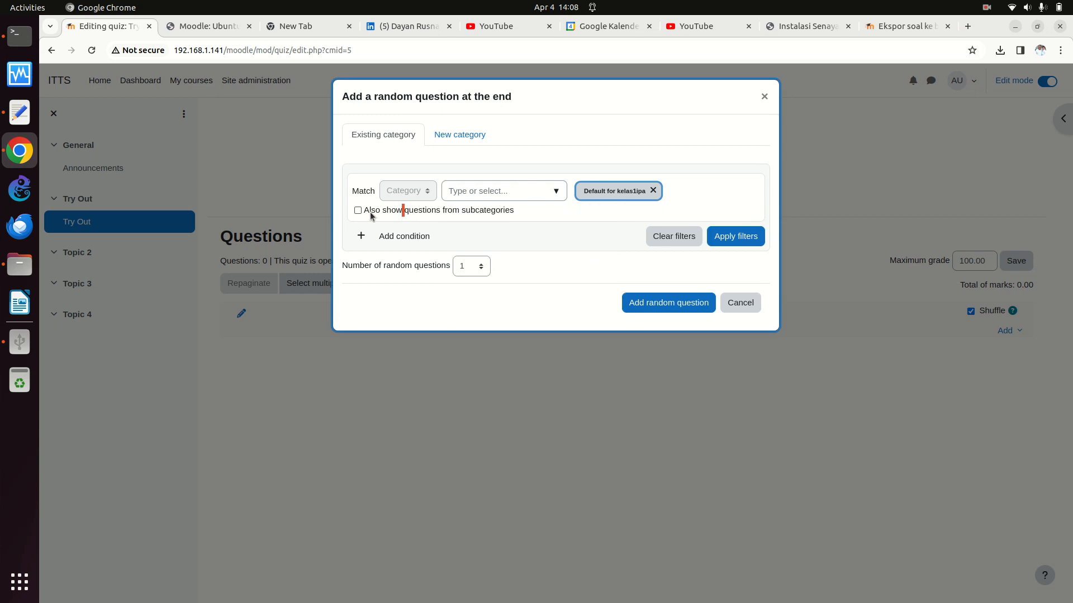
{"action": "left_click", "coordinate": [356, 211]}
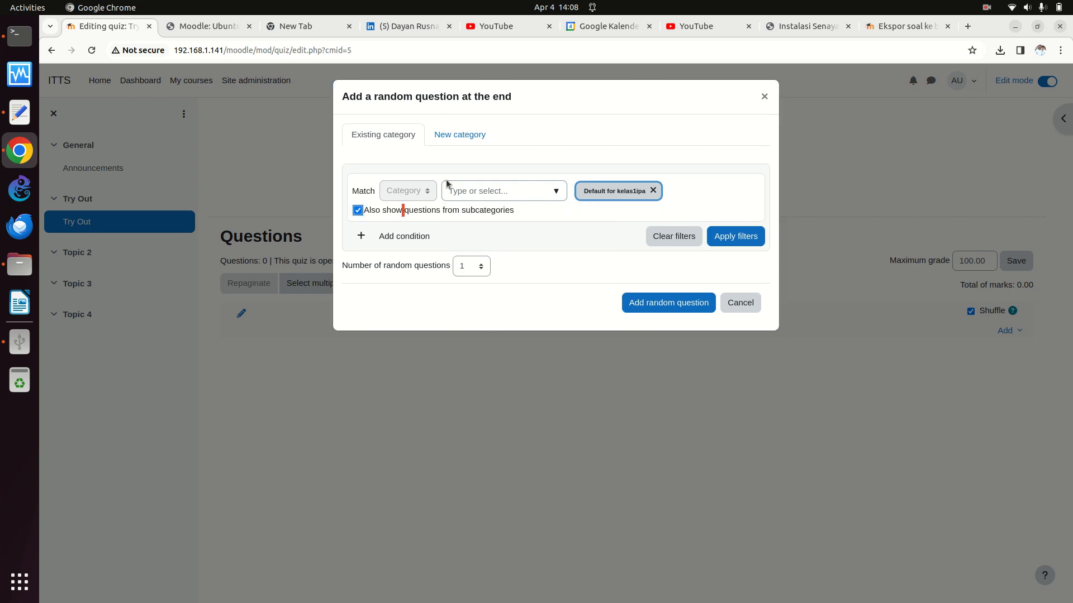
Choose the SD 1 IPA category and add 10 random questions to the Try Out quiz.
{"action": "left_click", "coordinate": [527, 189]}
{"action": "left_click", "coordinate": [555, 191]}
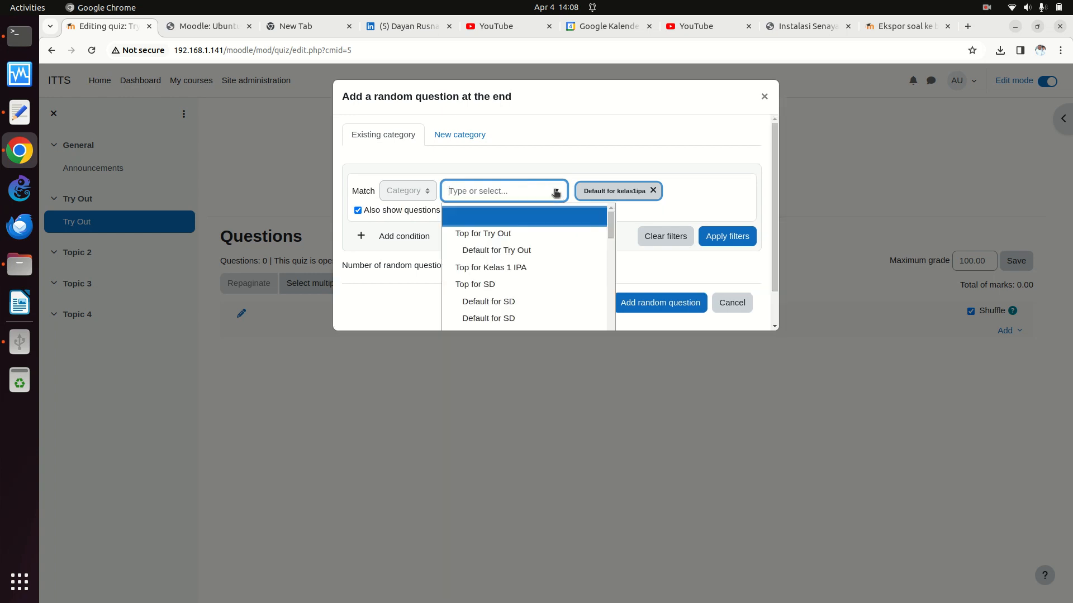
{"action": "left_click_drag", "start_coordinate": [611, 225], "coordinate": [613, 291]}
{"action": "left_click", "coordinate": [555, 276]}
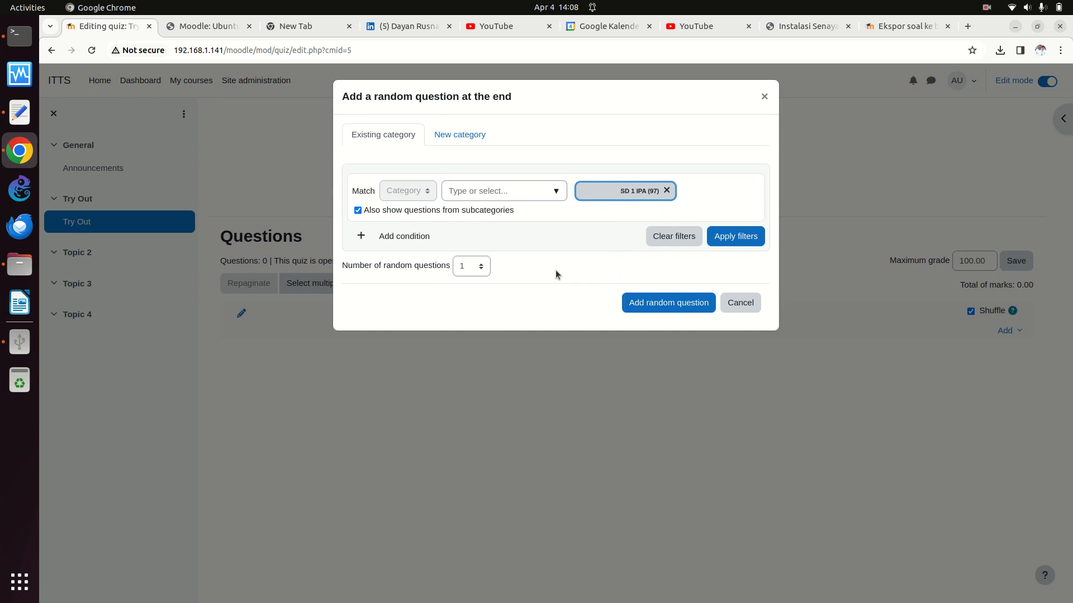
{"action": "left_click", "coordinate": [480, 269]}
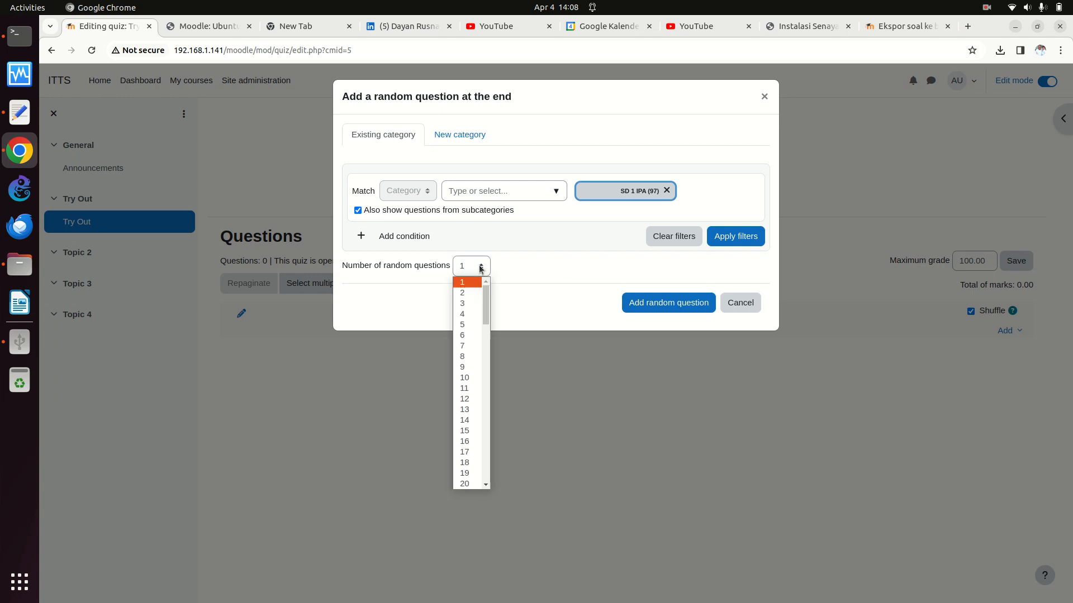
{"action": "left_click", "coordinate": [476, 379]}
{"action": "left_click", "coordinate": [656, 304]}
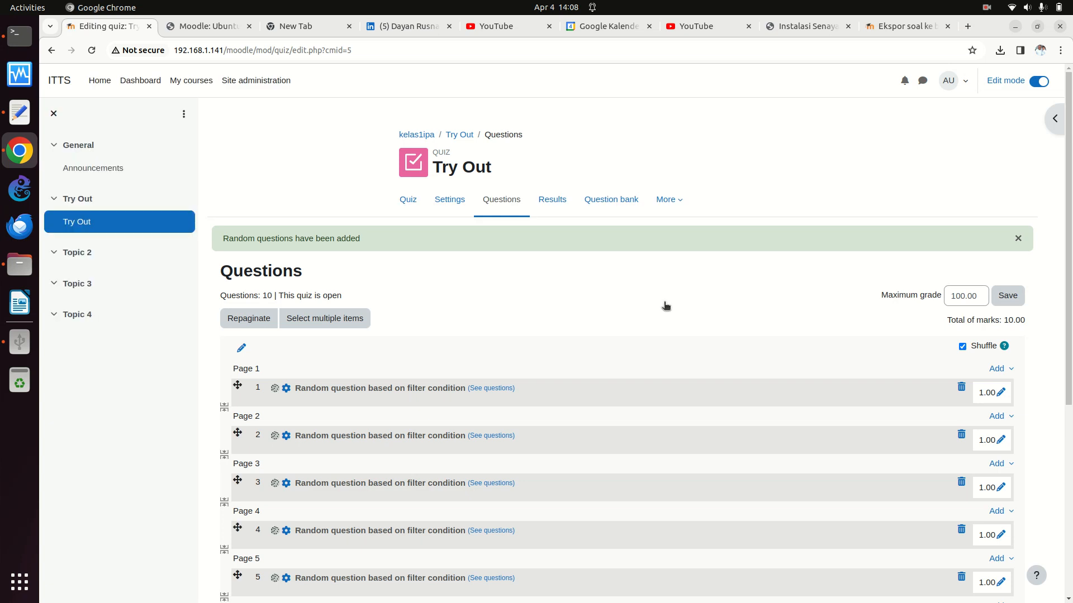
Look through the added random questions and save the quiz with a maximum grade of 100.00.
{"action": "scroll", "coordinate": [1060, 244], "scroll_direction": "down", "scroll_amount": 5}
{"action": "scroll", "coordinate": [646, 350], "scroll_direction": "down", "scroll_amount": 1}
{"action": "scroll", "coordinate": [1056, 307], "scroll_direction": "up", "scroll_amount": 4}
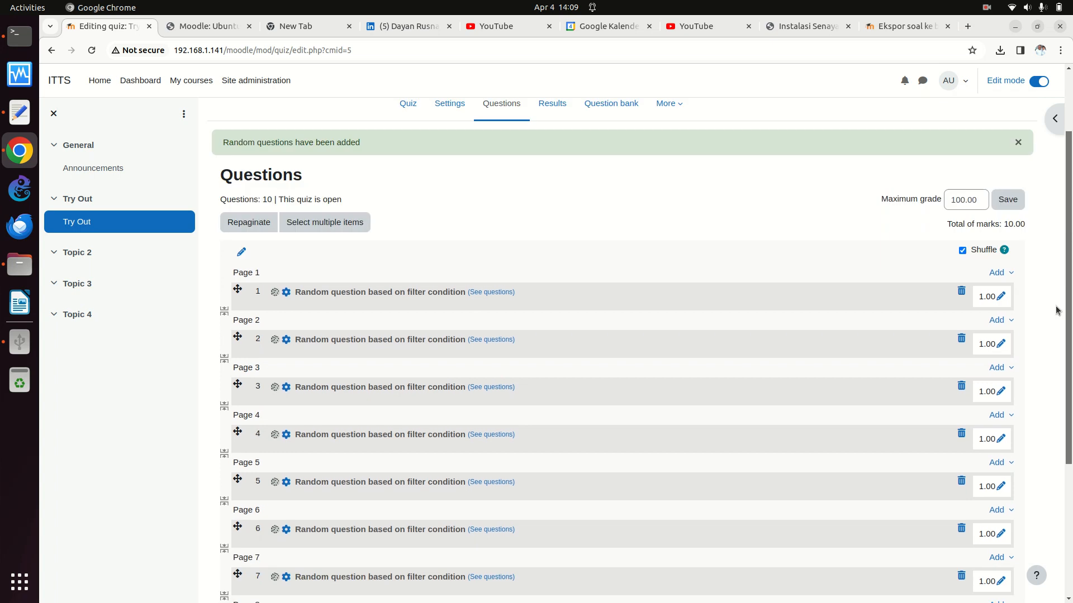
{"action": "left_click", "coordinate": [1000, 201]}
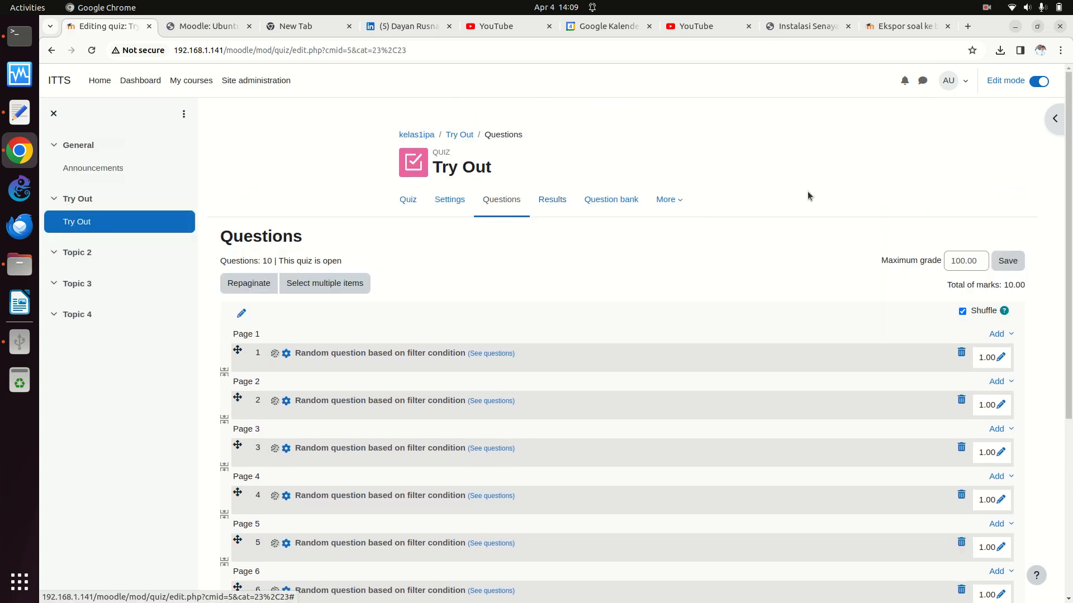
{"action": "scroll", "coordinate": [1068, 186], "scroll_direction": "down", "scroll_amount": 5}
{"action": "scroll", "coordinate": [1069, 185], "scroll_direction": "up", "scroll_amount": 5}
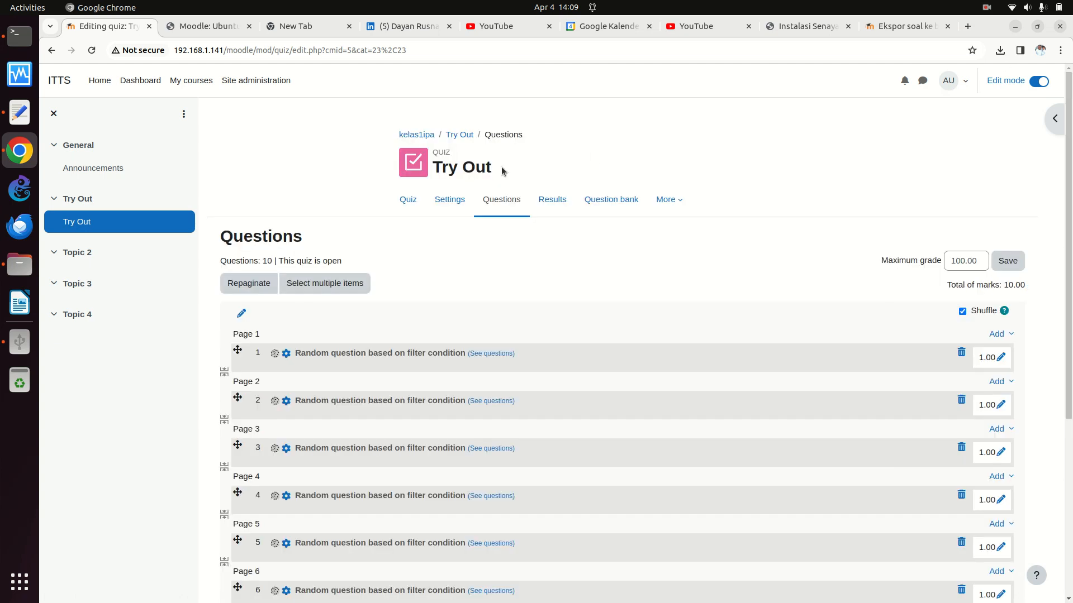
Try to preview the Try Out quiz by starting an attempt, and return to the quiz page.
{"action": "left_click", "coordinate": [409, 200]}
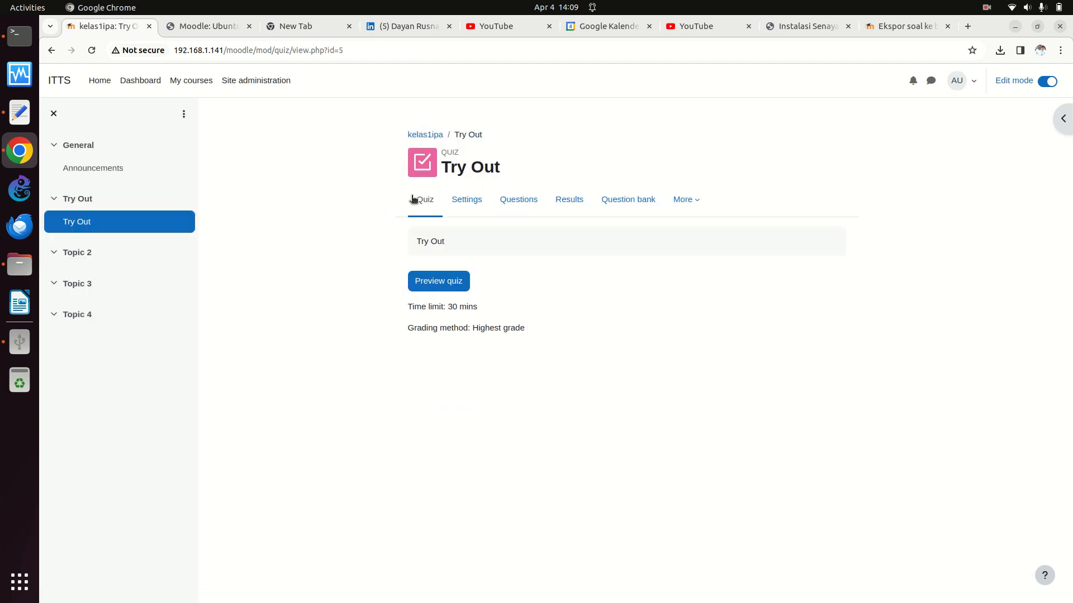
{"action": "left_click", "coordinate": [452, 281]}
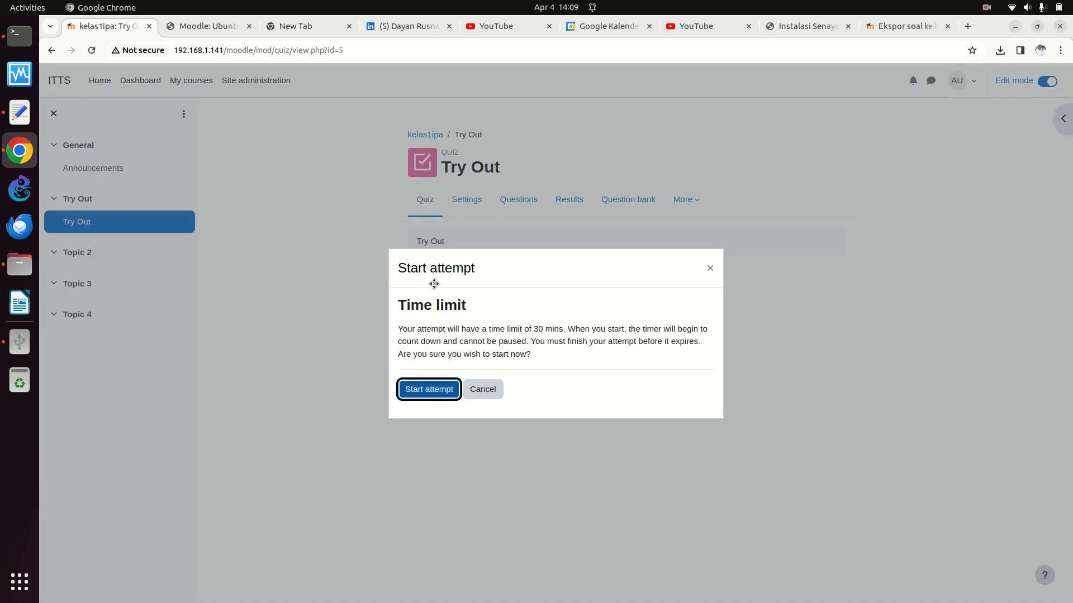
{"action": "left_click", "coordinate": [429, 390]}
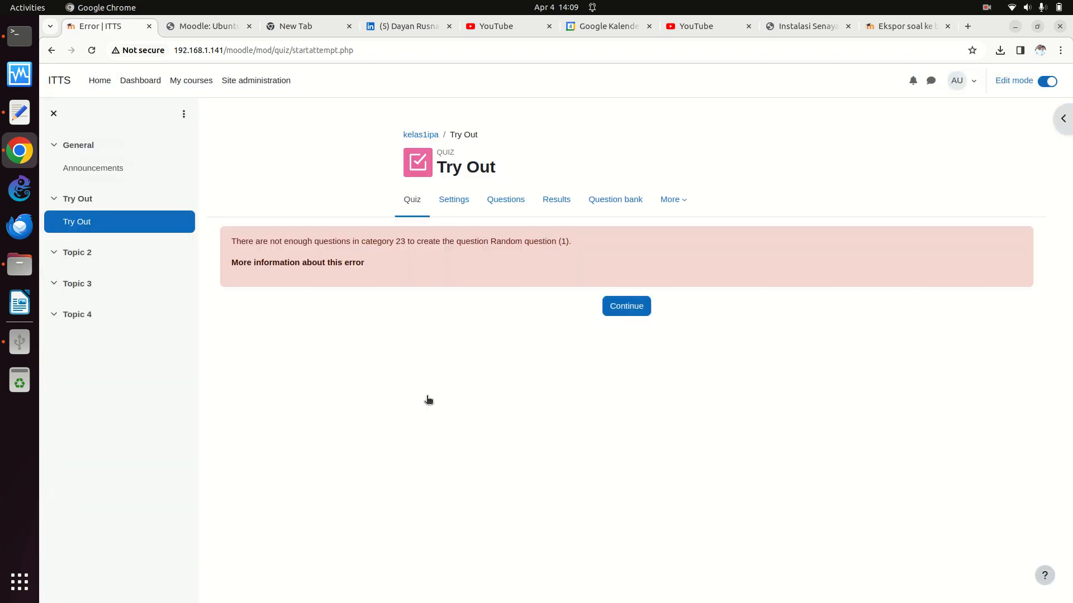
{"action": "left_click", "coordinate": [623, 306]}
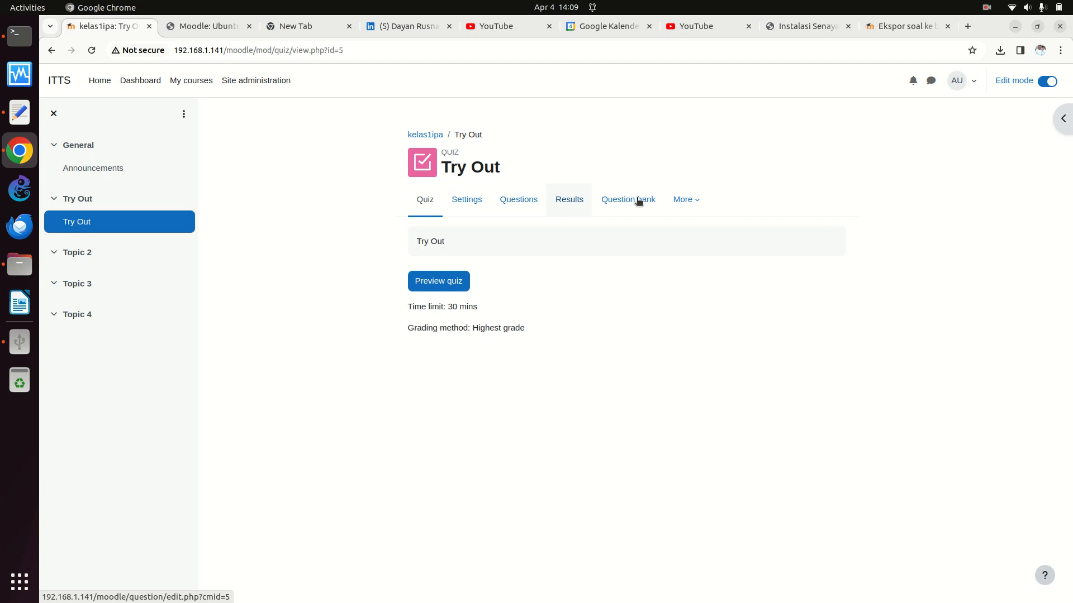
Check which question bank category the quiz's first random question draws from, and return to the quiz's question list.
{"action": "left_click", "coordinate": [525, 206]}
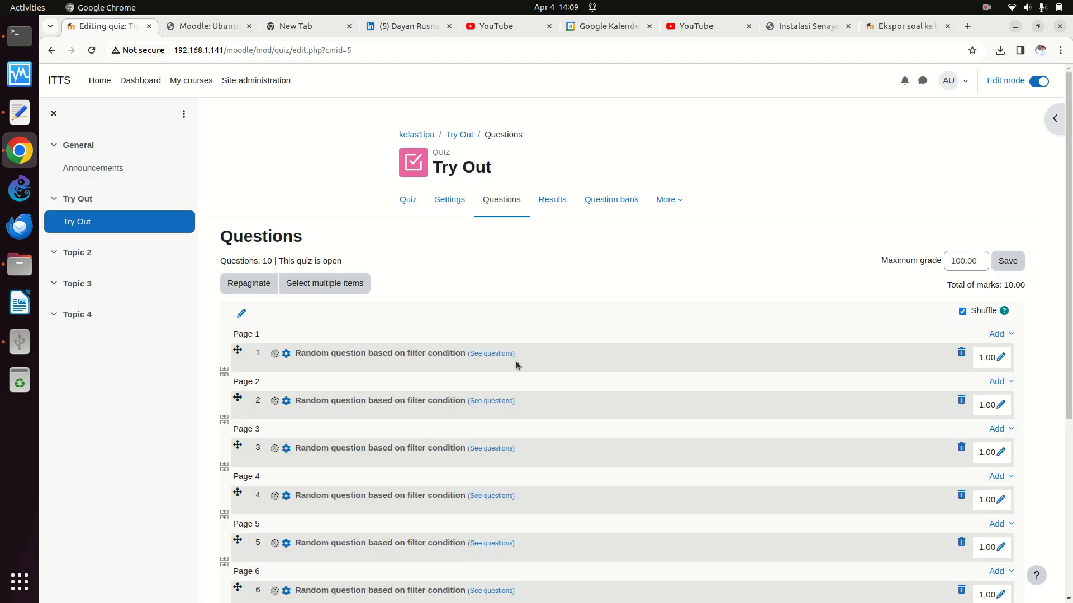
{"action": "left_click", "coordinate": [491, 354]}
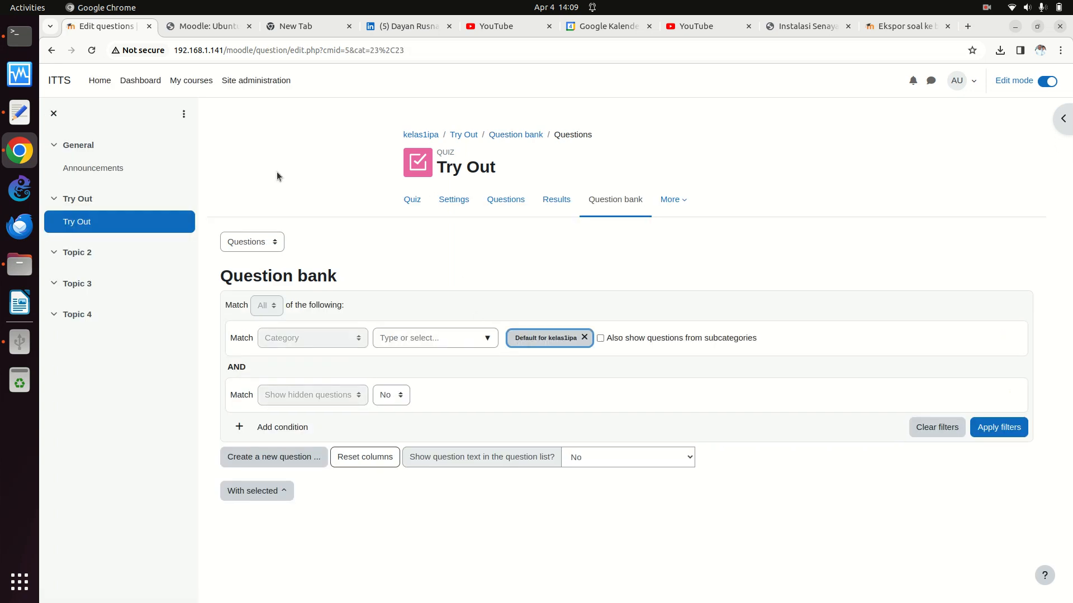
{"action": "left_click", "coordinate": [51, 50]}
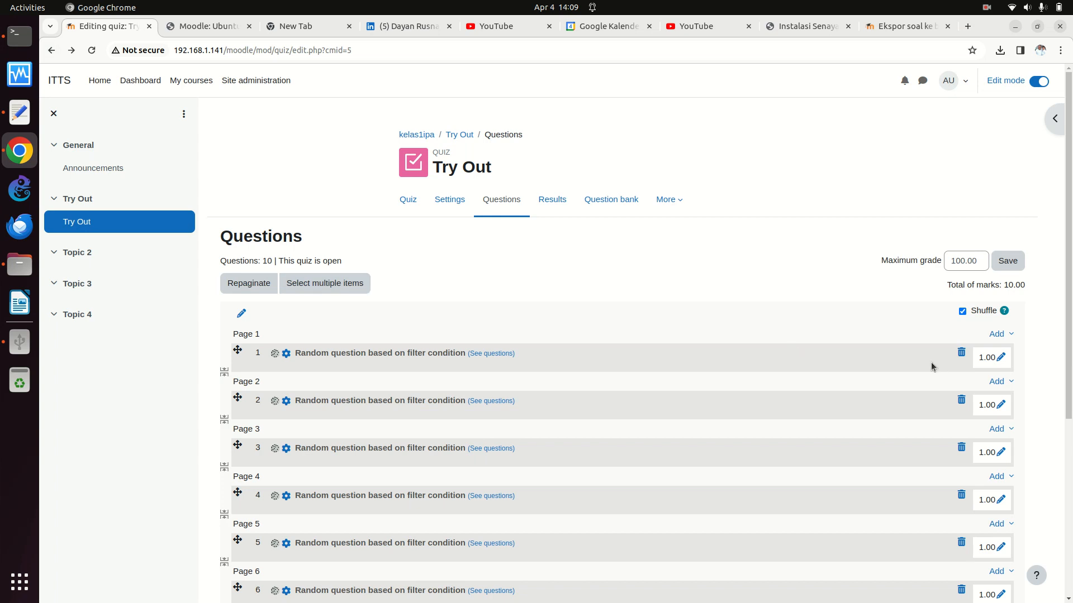
Remove all ten random questions from the Try Out quiz one by one, confirming each removal.
{"action": "left_click", "coordinate": [961, 355]}
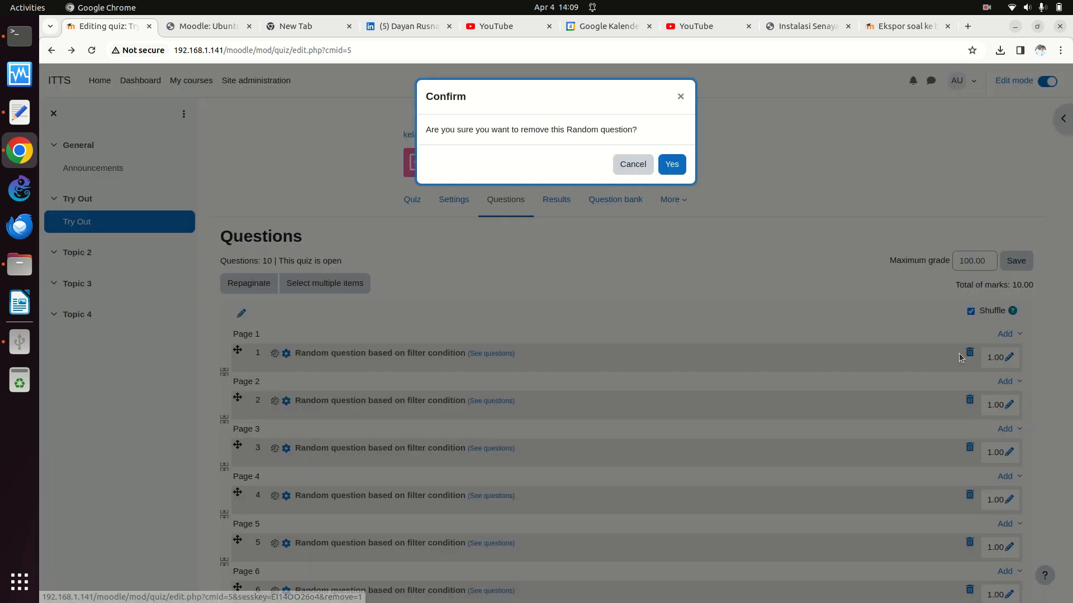
{"action": "left_click", "coordinate": [683, 167]}
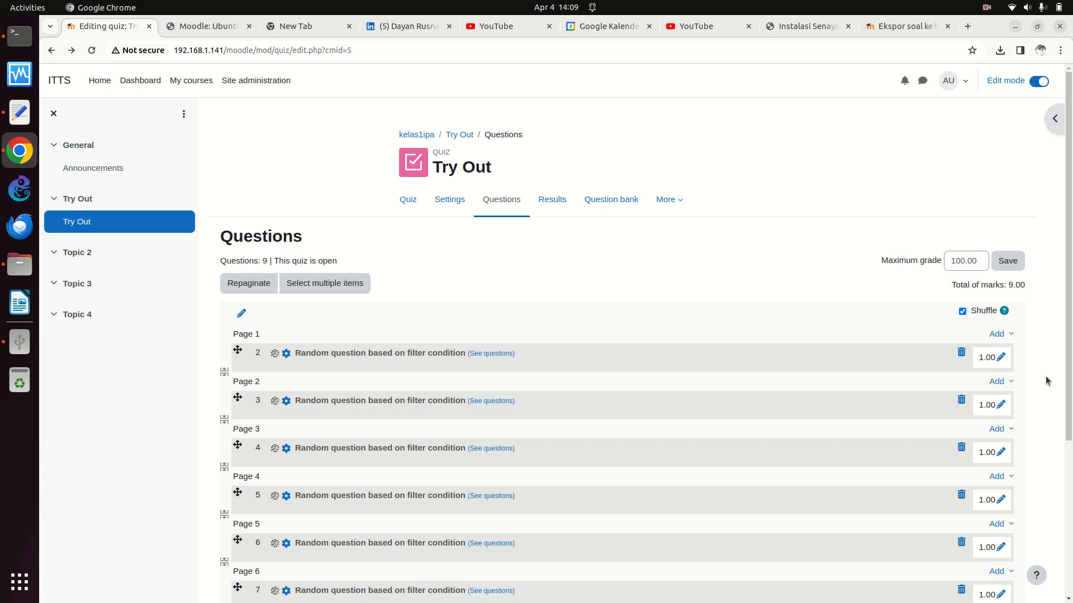
{"action": "left_click", "coordinate": [961, 352]}
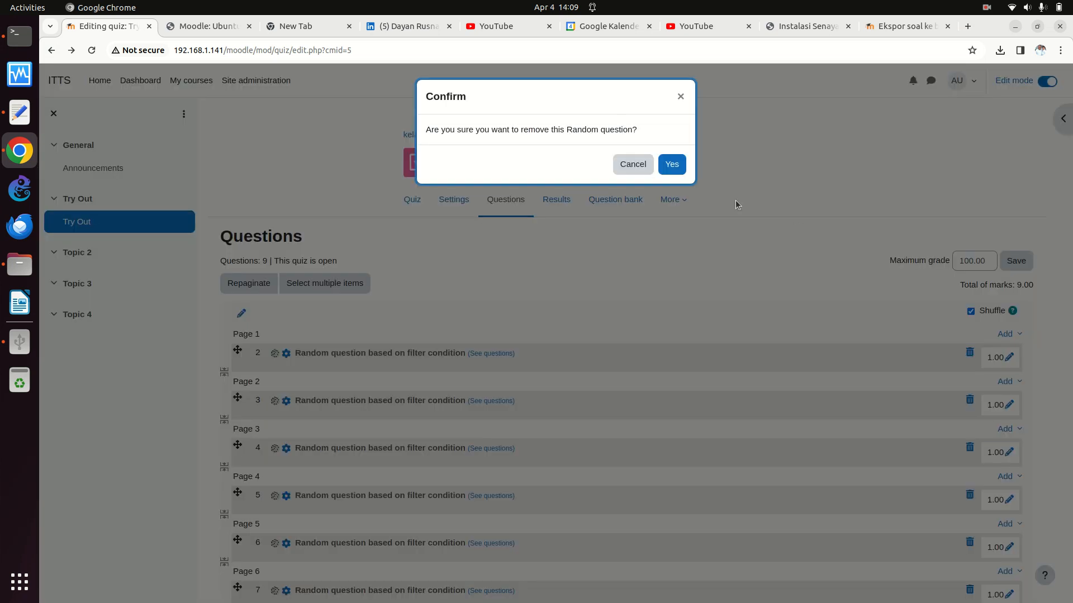
{"action": "left_click", "coordinate": [674, 165]}
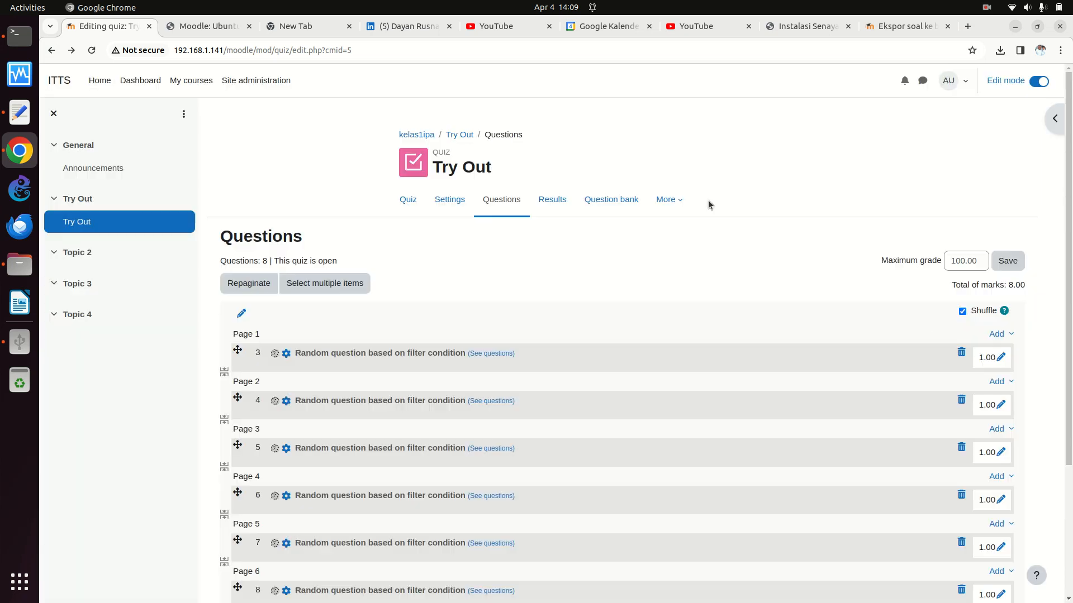
{"action": "left_click", "coordinate": [961, 352]}
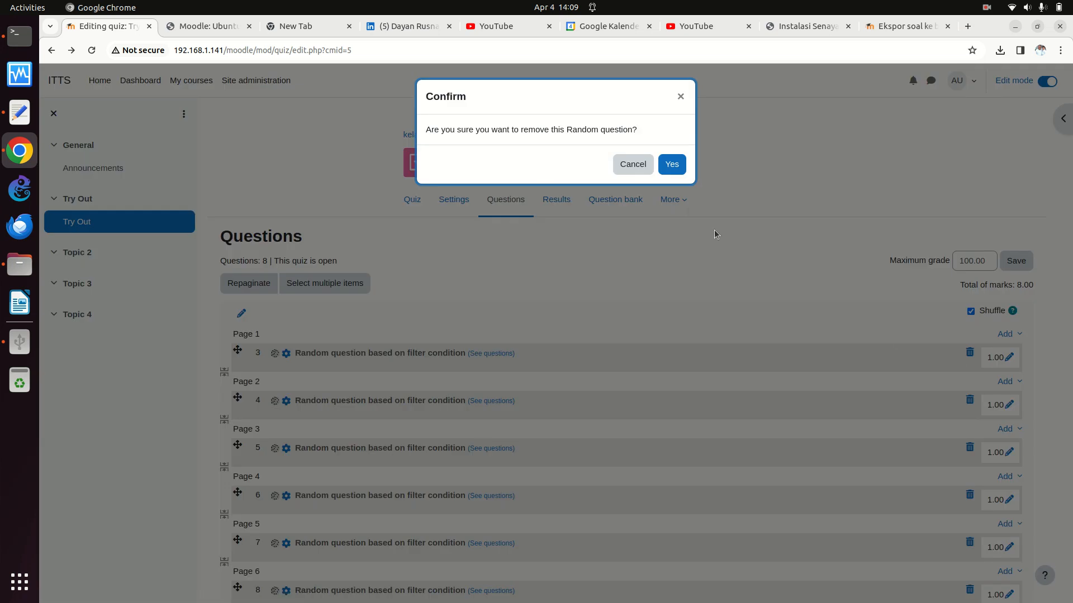
{"action": "left_click", "coordinate": [673, 164]}
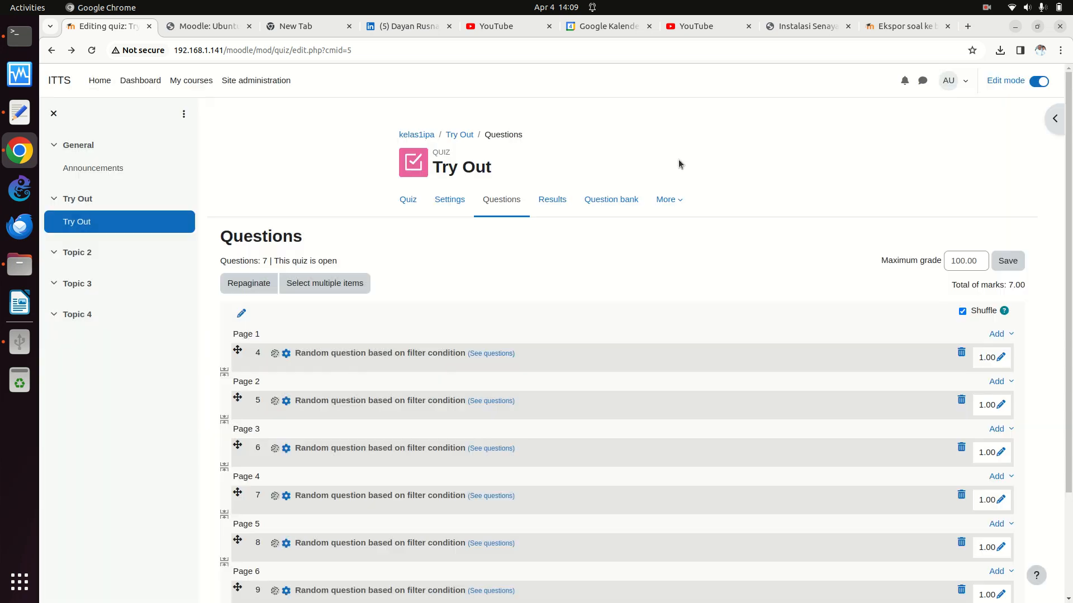
{"action": "left_click", "coordinate": [961, 353]}
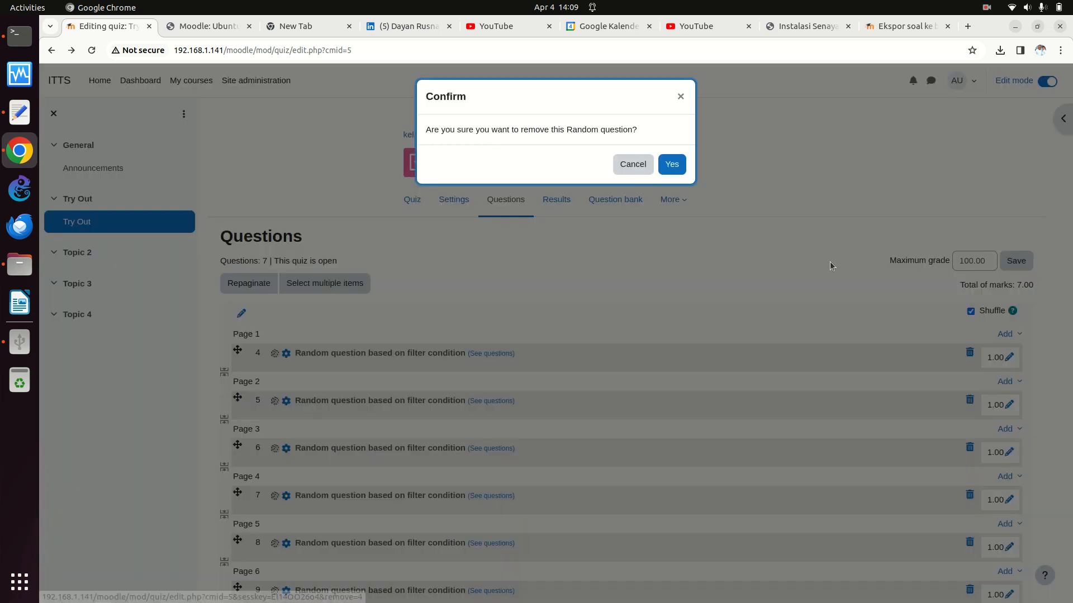
{"action": "left_click", "coordinate": [672, 164]}
{"action": "left_click", "coordinate": [961, 352]}
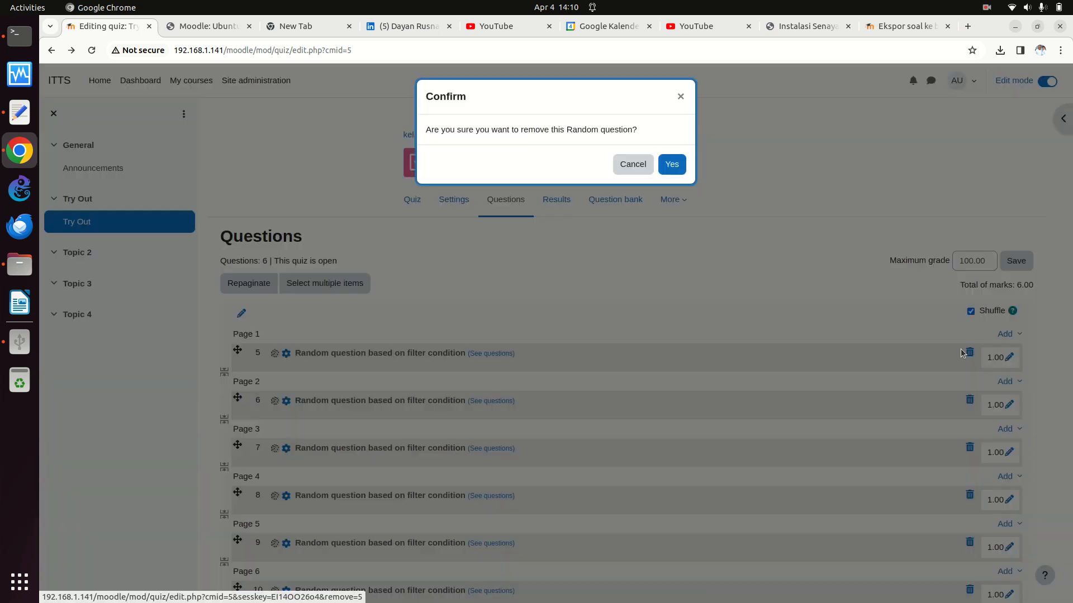
{"action": "left_click", "coordinate": [672, 164]}
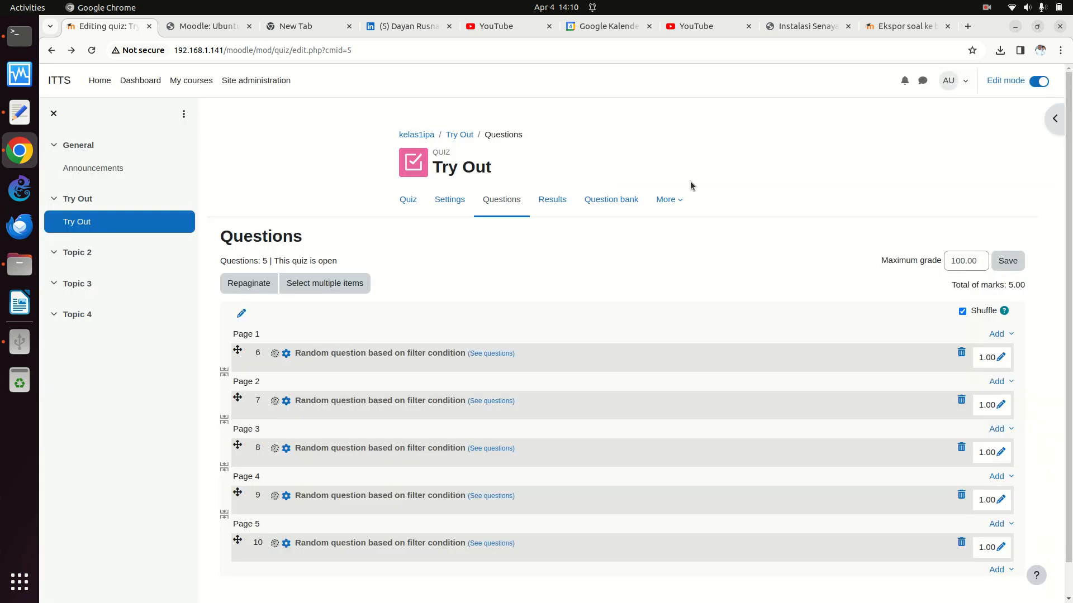
{"action": "left_click", "coordinate": [961, 352]}
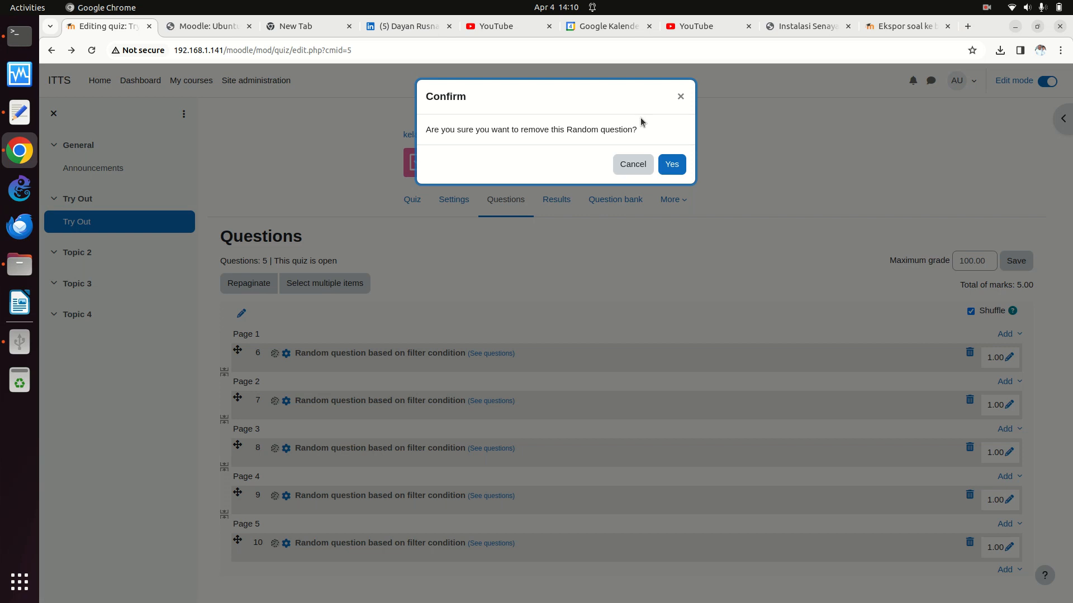
{"action": "left_click", "coordinate": [668, 163]}
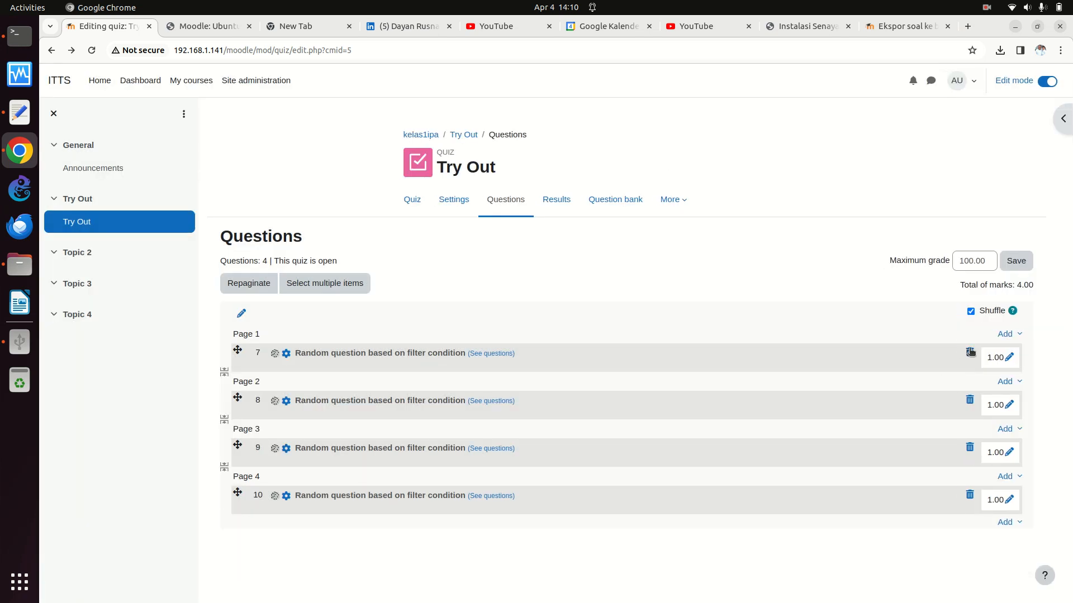
{"action": "left_click", "coordinate": [970, 352]}
{"action": "left_click", "coordinate": [676, 166]}
{"action": "left_click", "coordinate": [969, 353]}
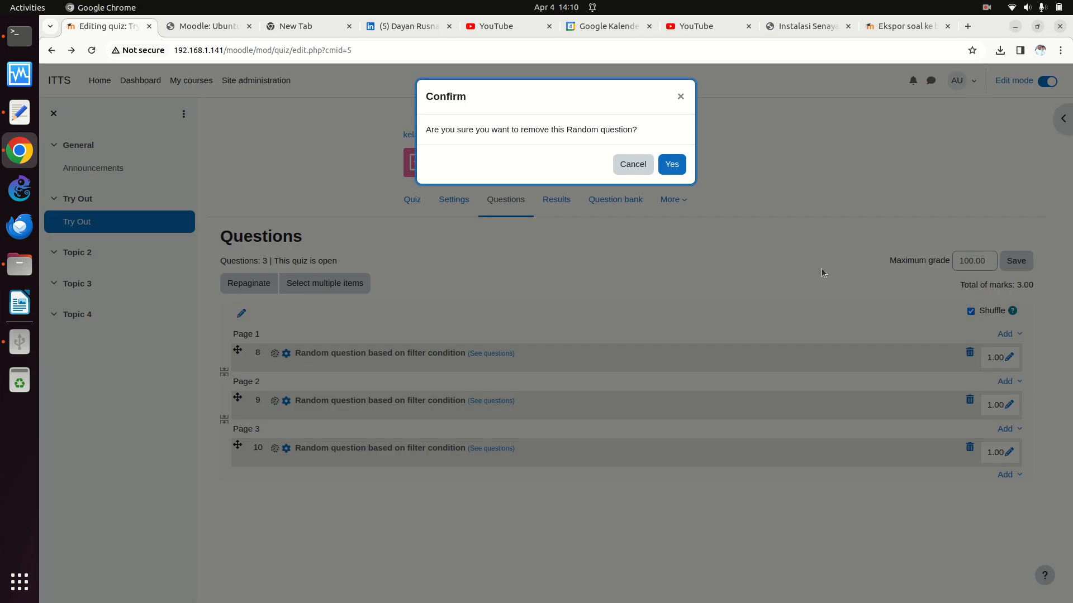
{"action": "left_click", "coordinate": [669, 164]}
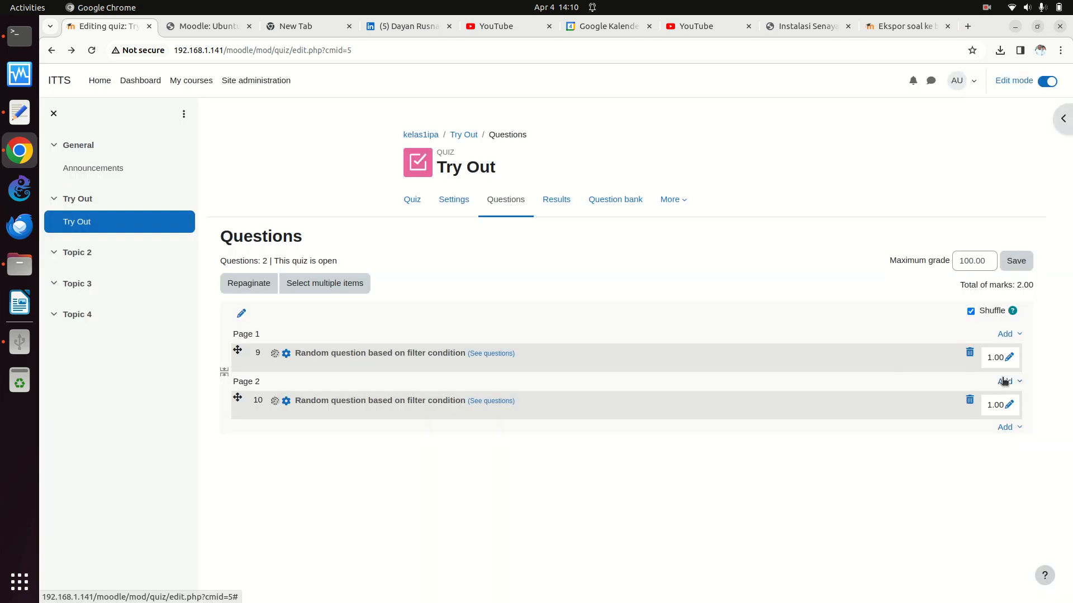
{"action": "left_click", "coordinate": [970, 353]}
{"action": "left_click", "coordinate": [673, 165]}
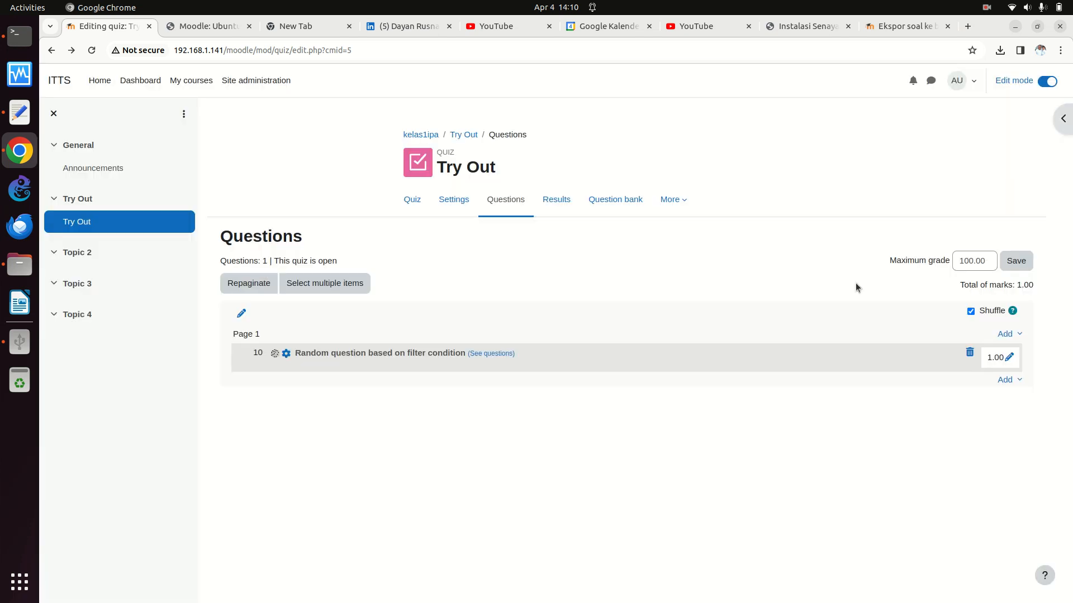
{"action": "left_click", "coordinate": [969, 353]}
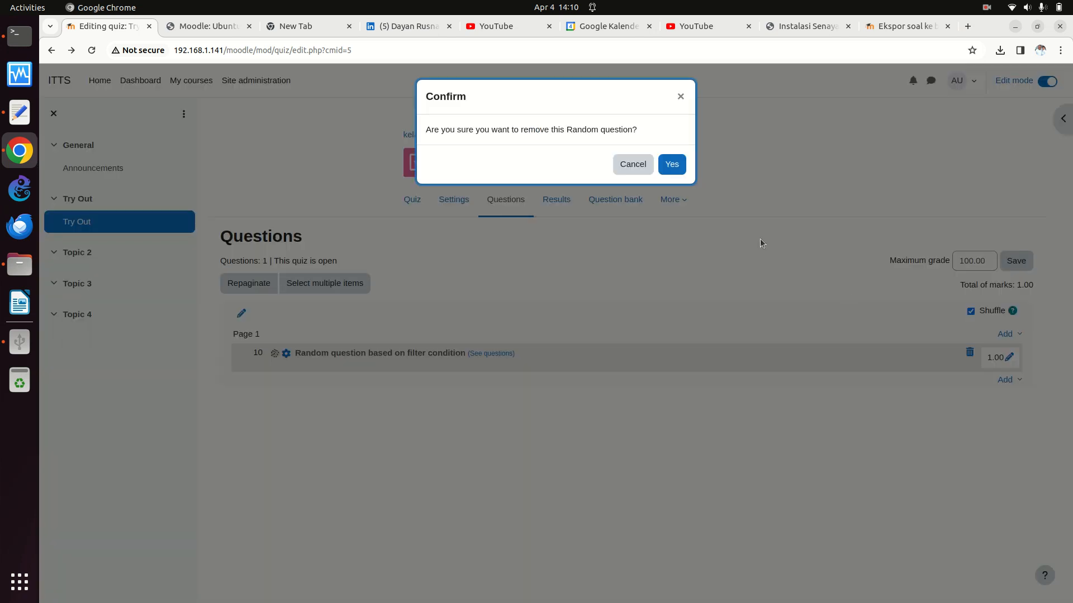
{"action": "left_click", "coordinate": [672, 164]}
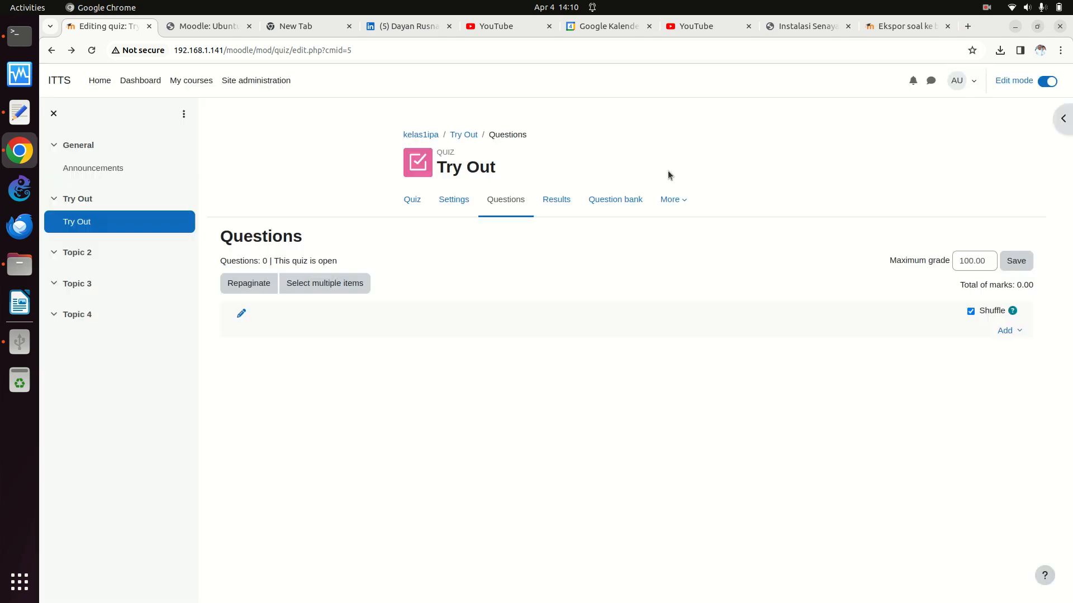
Add 10 random questions to the Try Out quiz from the SD 1 IPA category, including questions from subcategories.
{"action": "left_click", "coordinate": [1009, 331]}
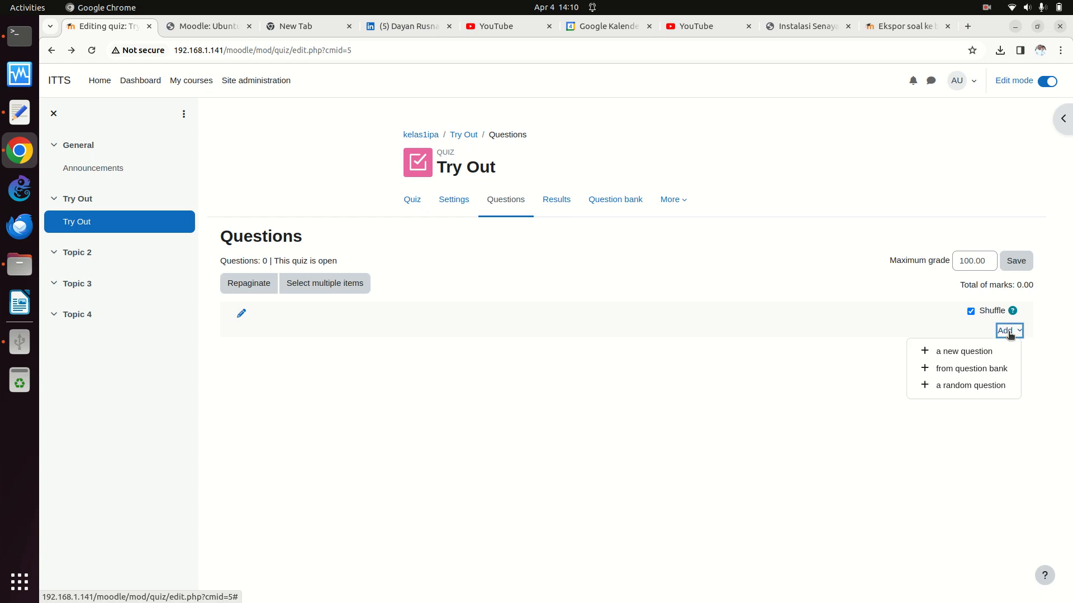
{"action": "left_click", "coordinate": [989, 388]}
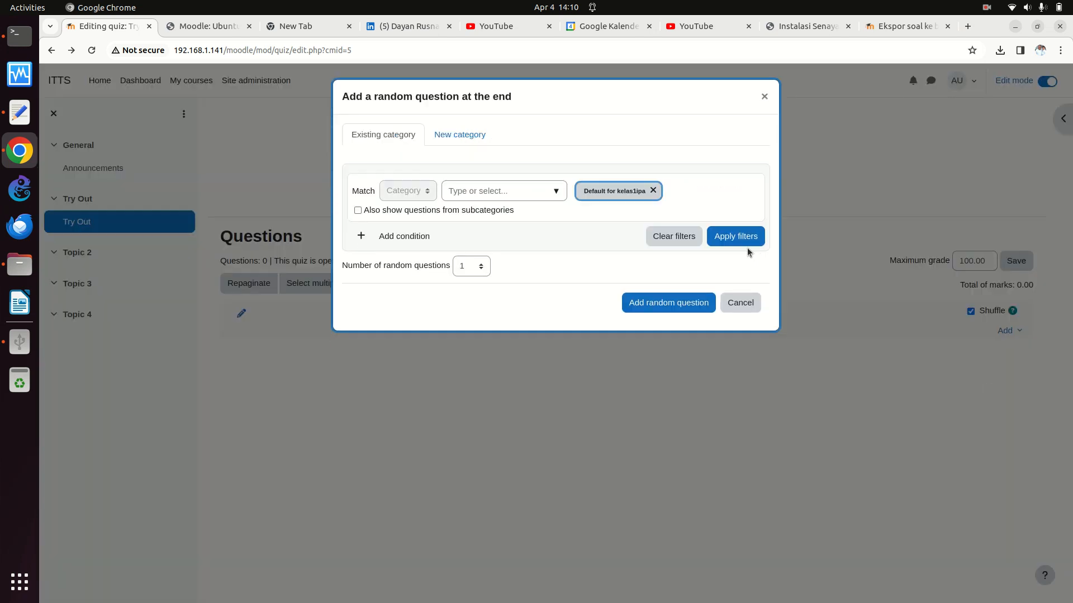
{"action": "left_click", "coordinate": [480, 267]}
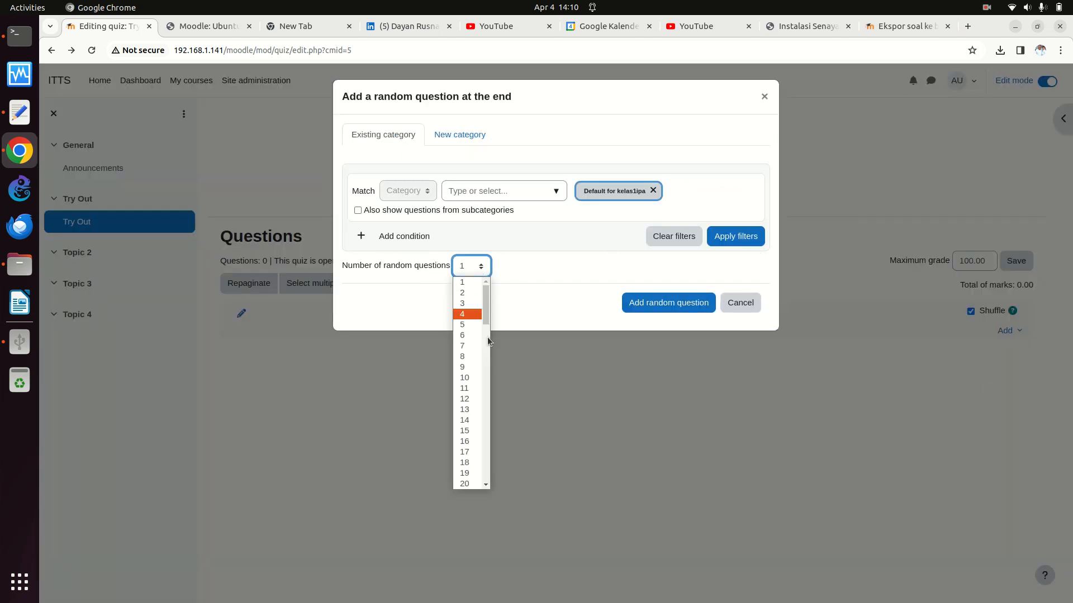
{"action": "left_click", "coordinate": [473, 376]}
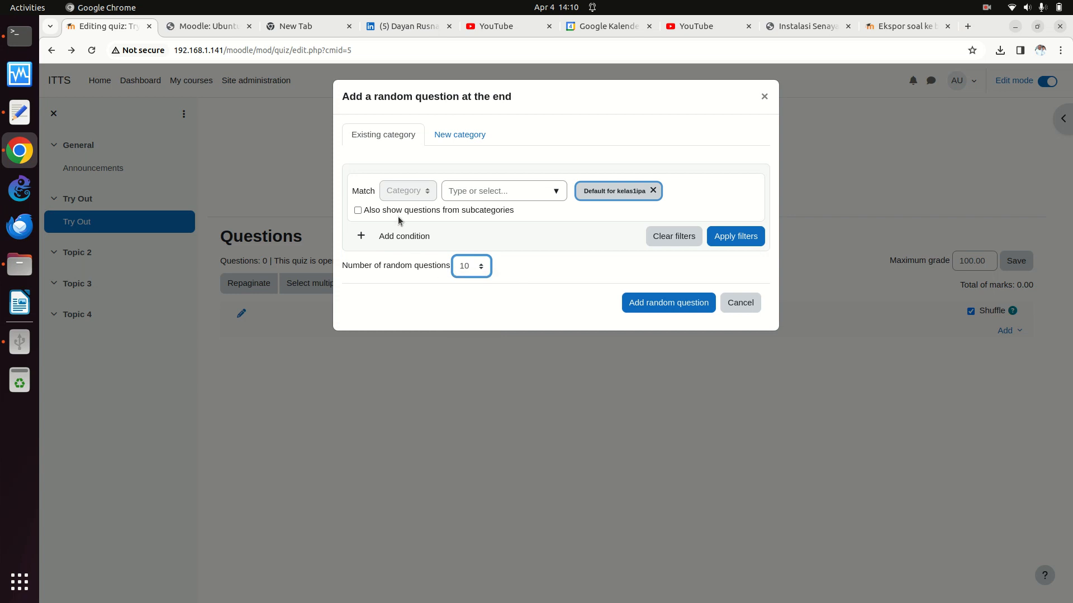
{"action": "left_click", "coordinate": [358, 210]}
{"action": "left_click", "coordinate": [553, 191]}
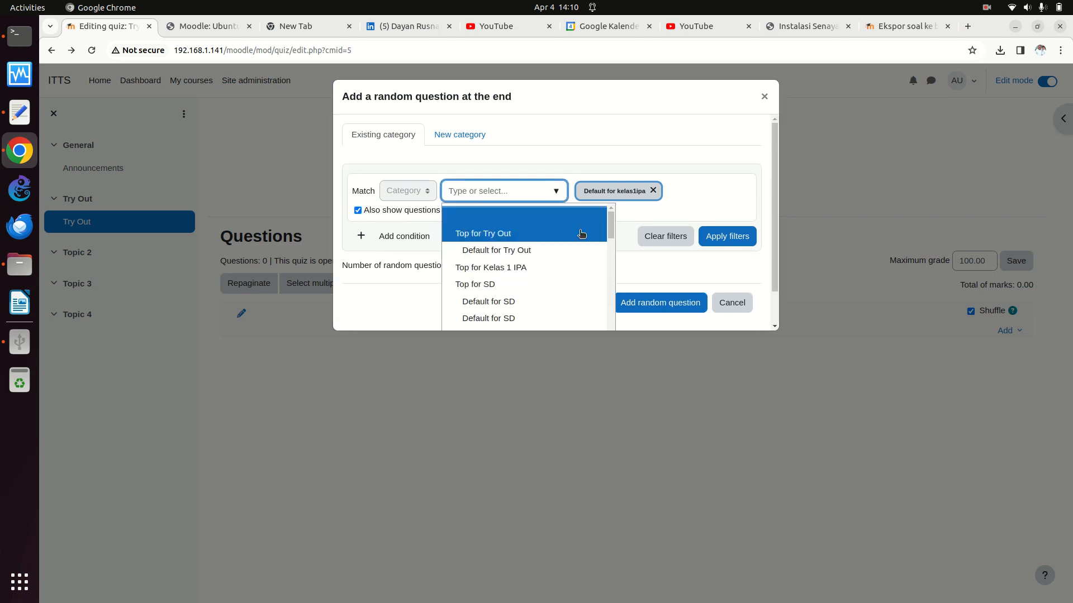
{"action": "left_click_drag", "start_coordinate": [613, 227], "coordinate": [606, 255]}
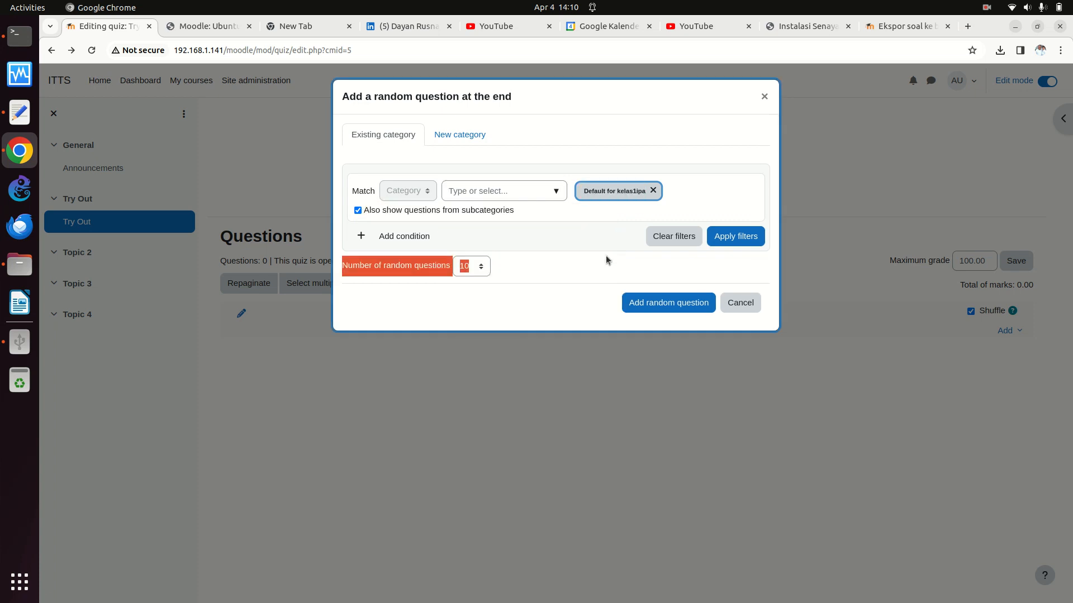
{"action": "left_click", "coordinate": [554, 194]}
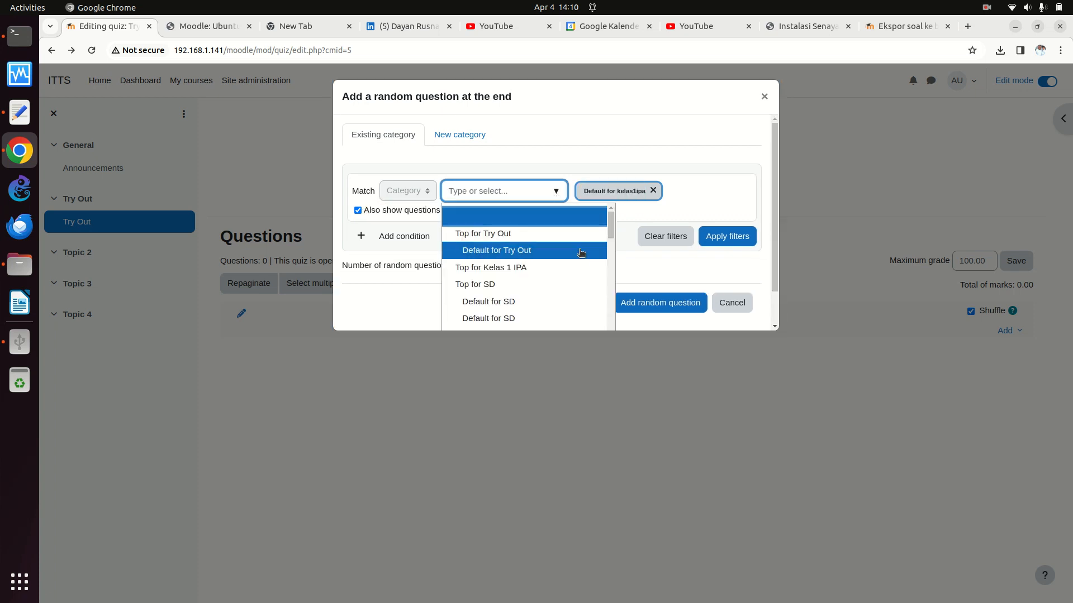
{"action": "left_click_drag", "start_coordinate": [611, 224], "coordinate": [611, 293]}
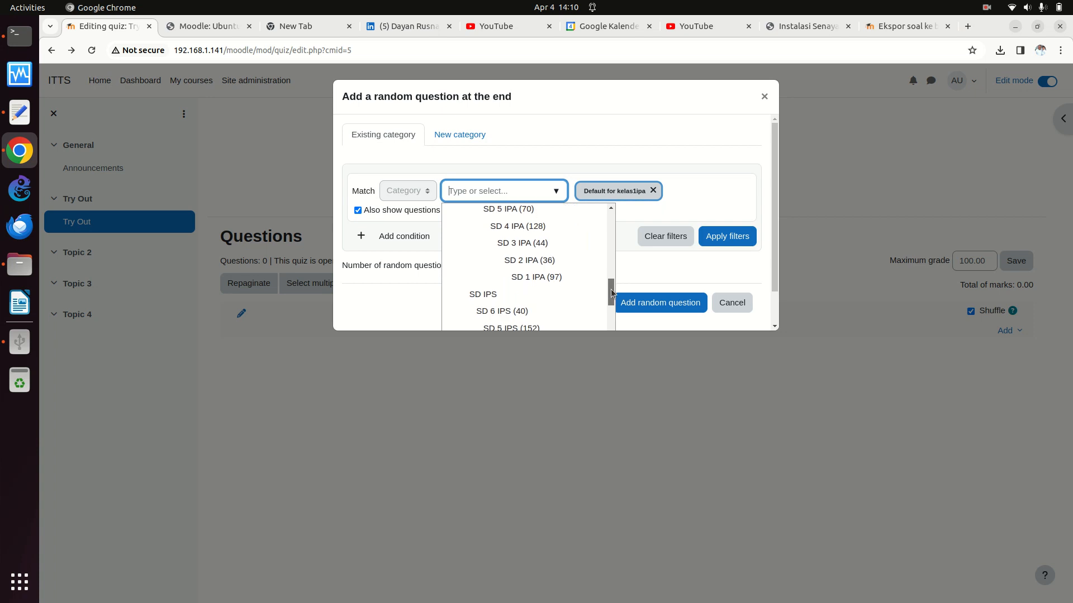
{"action": "left_click", "coordinate": [568, 276]}
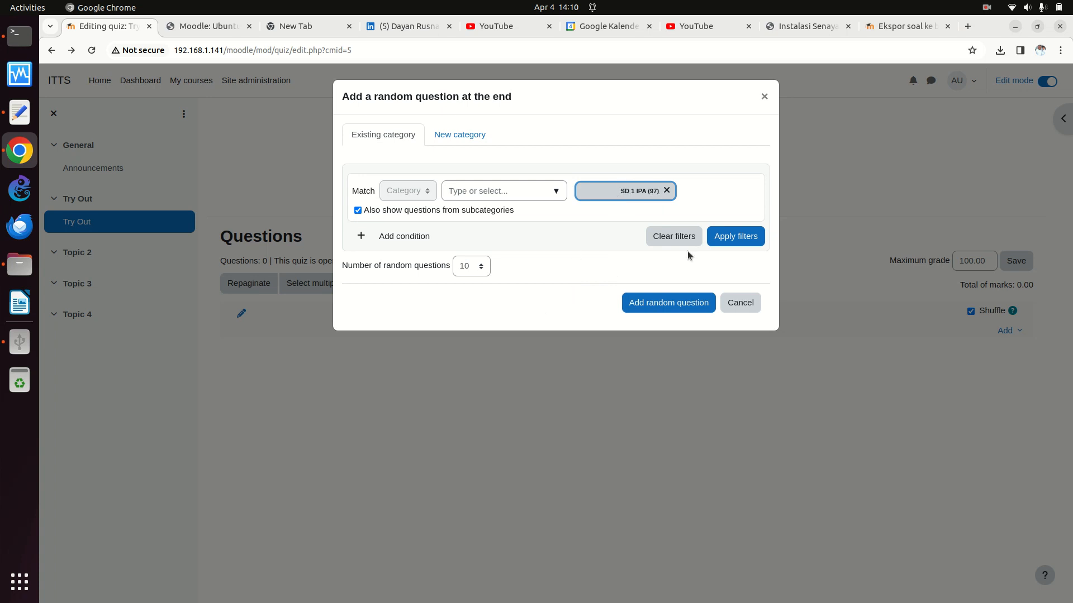
{"action": "left_click", "coordinate": [708, 303]}
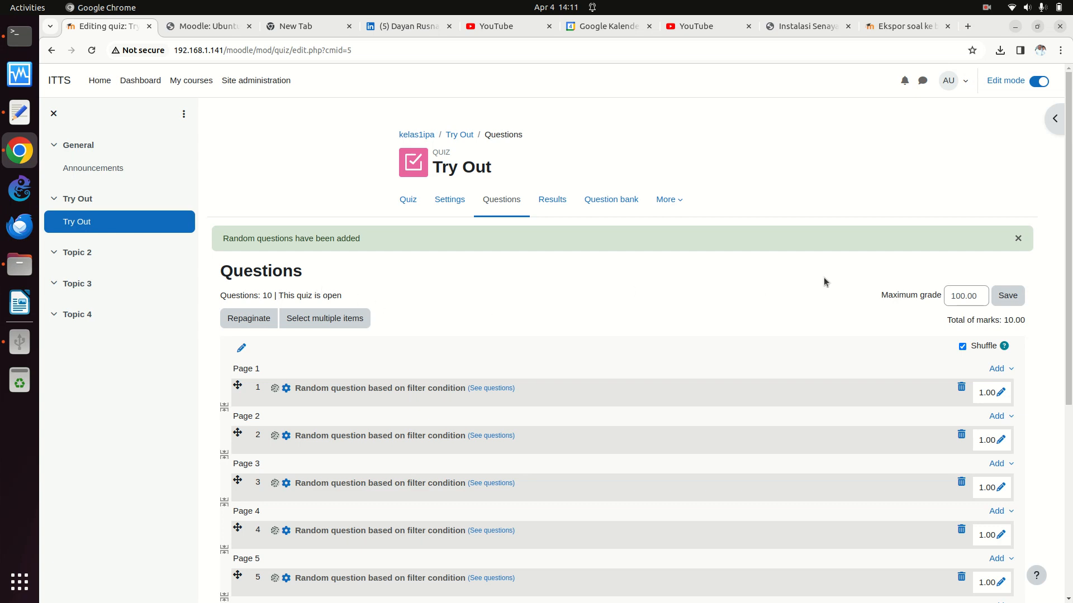
Review the added random questions, try to preview the Try Out quiz by starting an attempt, and return to the quiz page.
{"action": "scroll", "coordinate": [1067, 224], "scroll_direction": "down", "scroll_amount": 3}
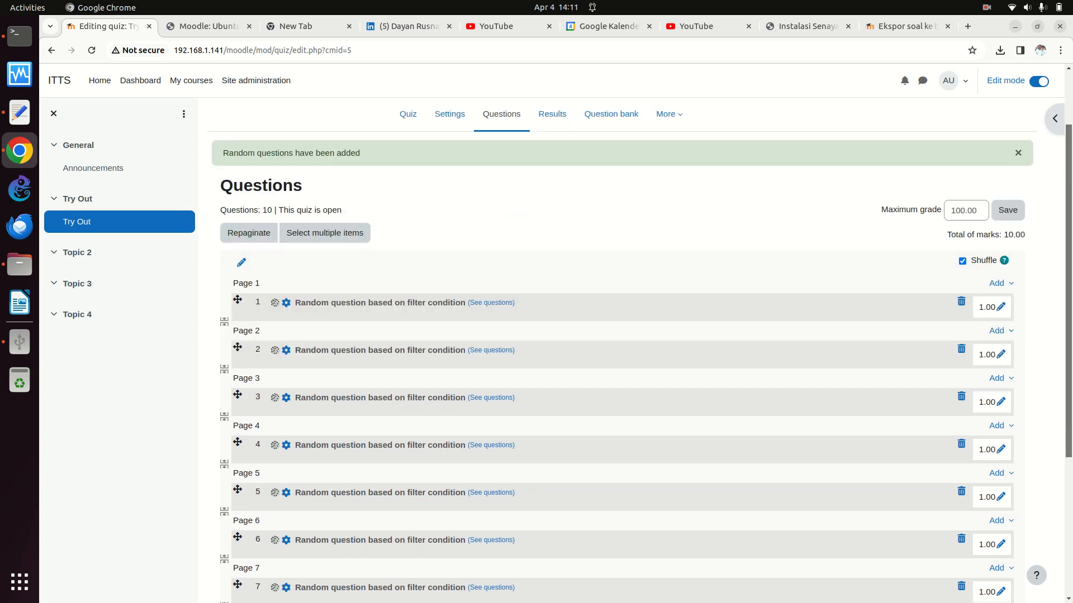
{"action": "scroll", "coordinate": [640, 335], "scroll_direction": "down", "scroll_amount": 8}
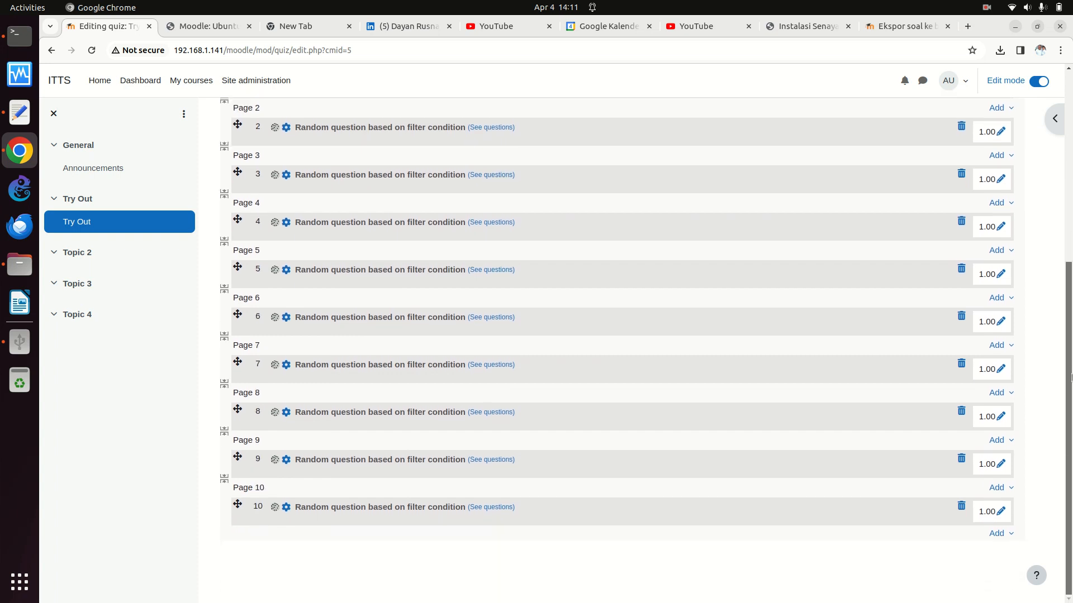
{"action": "scroll", "coordinate": [1044, 234], "scroll_direction": "up", "scroll_amount": 10}
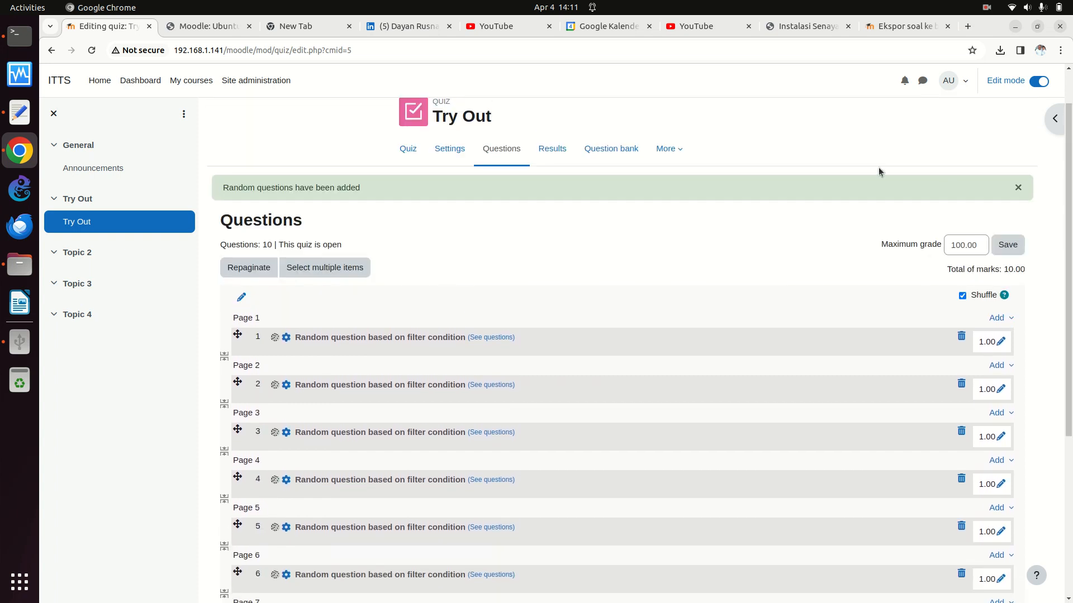
{"action": "left_click", "coordinate": [406, 160]}
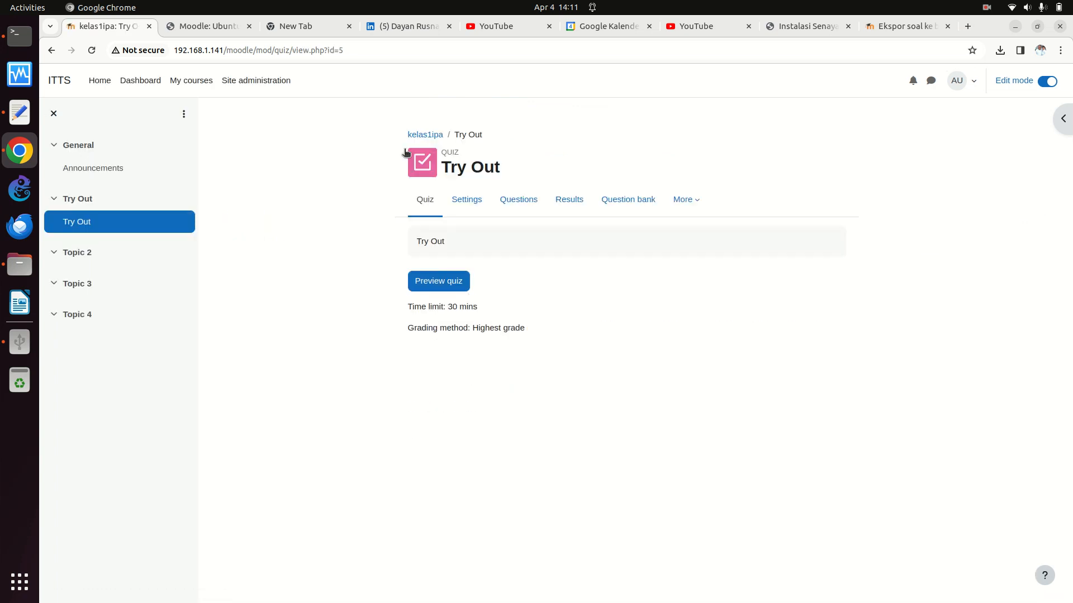
{"action": "left_click", "coordinate": [439, 281]}
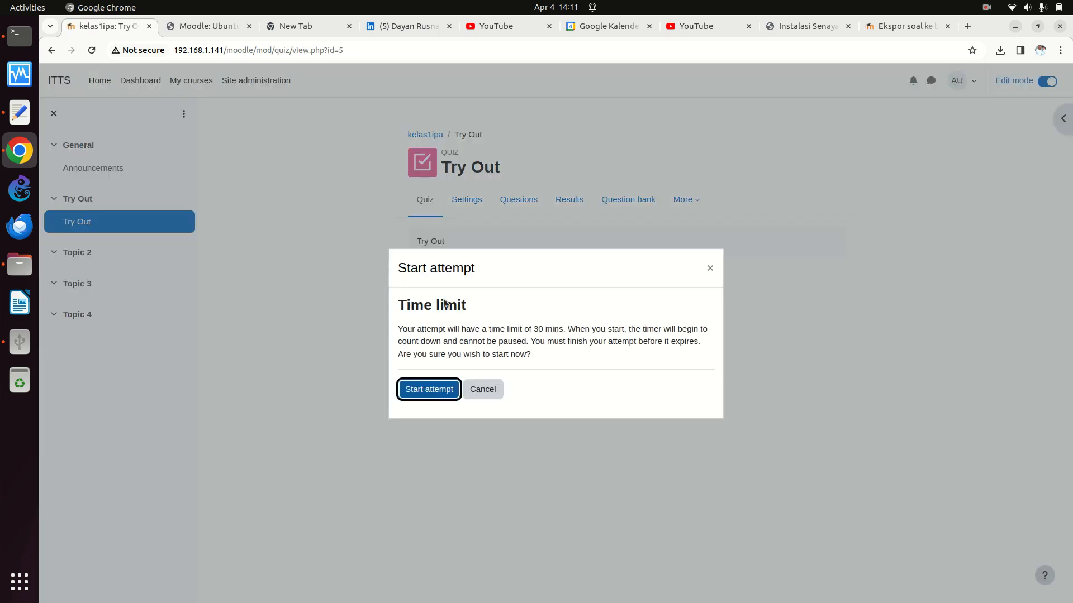
{"action": "left_click", "coordinate": [449, 389]}
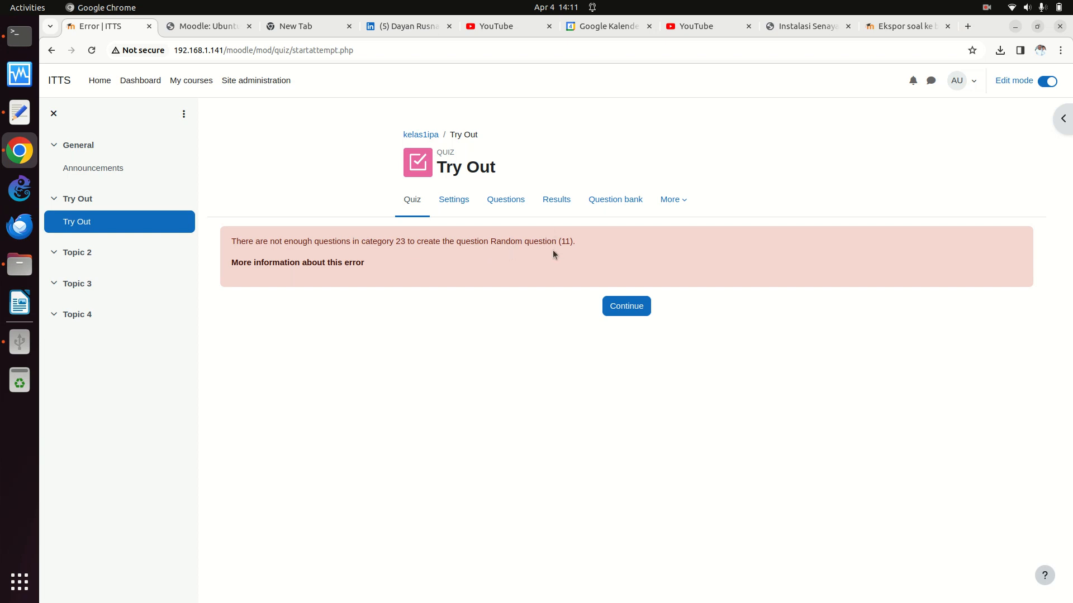
{"action": "left_click", "coordinate": [625, 305]}
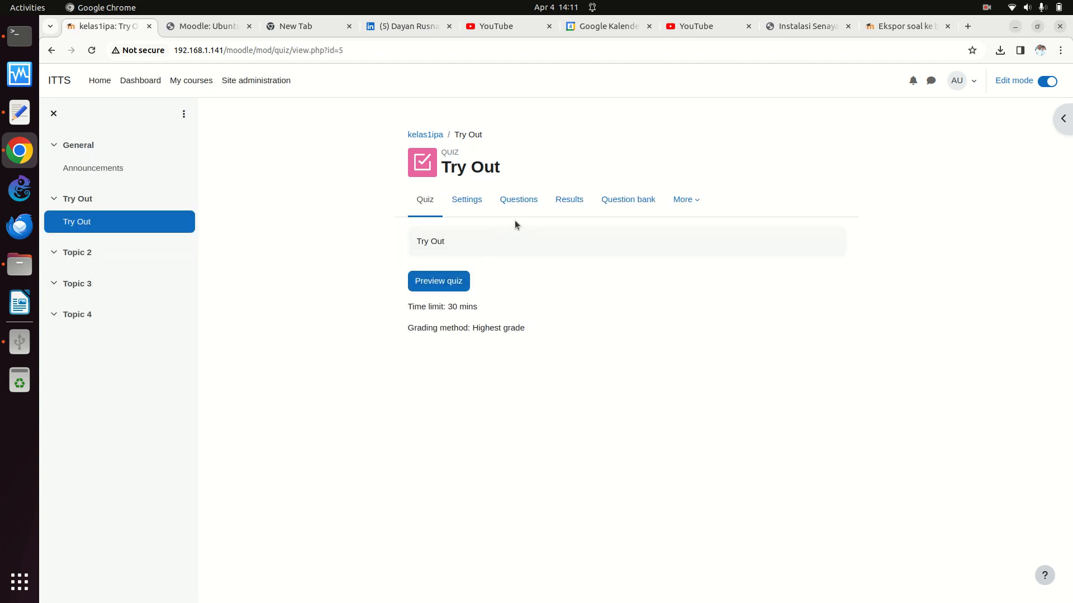
Filter the Try Out question bank by the SD 1 IPA category in place of Default for kelas1ipa.
{"action": "left_click", "coordinate": [607, 200]}
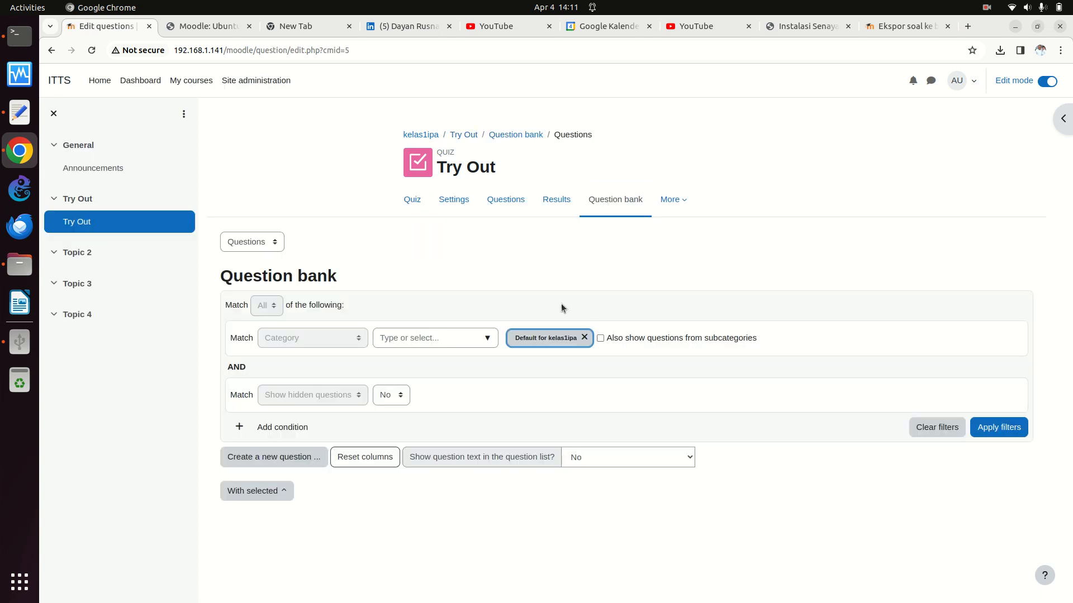
{"action": "left_click", "coordinate": [584, 337]}
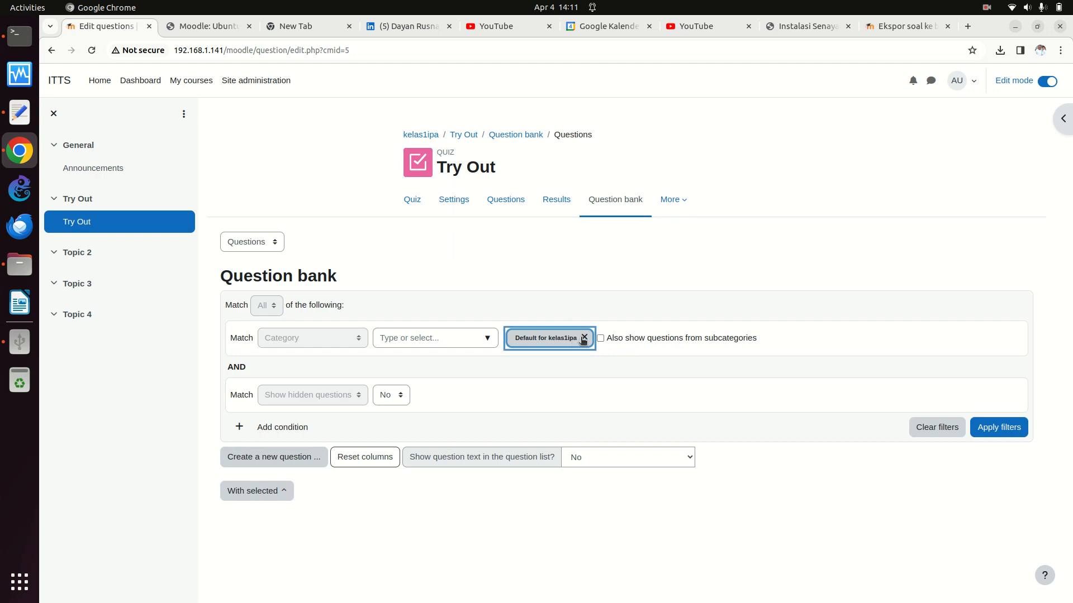
{"action": "left_click", "coordinate": [487, 339]}
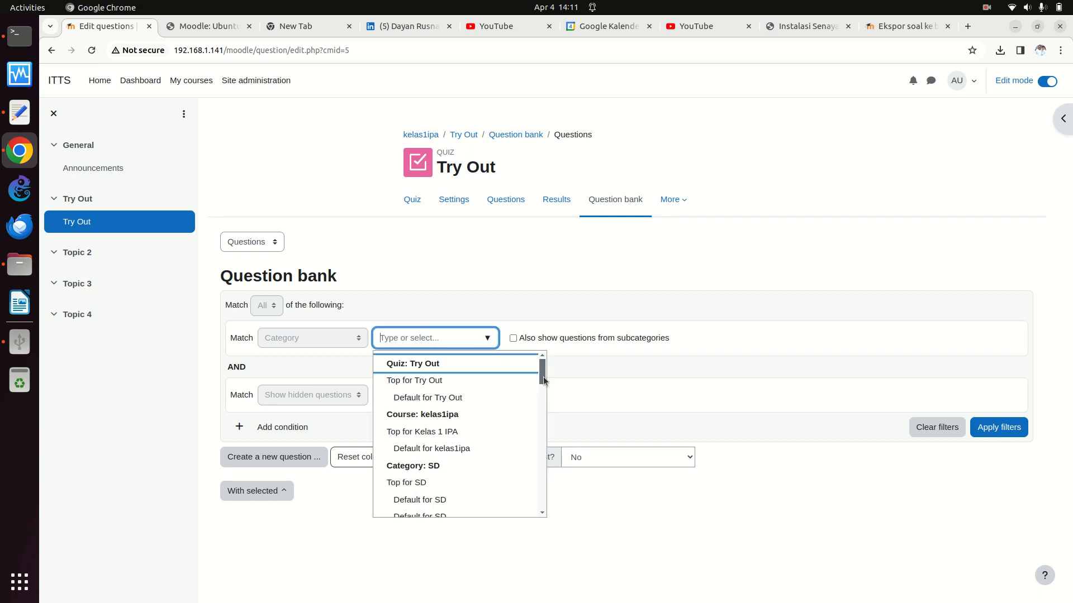
{"action": "left_click_drag", "start_coordinate": [541, 377], "coordinate": [543, 406]}
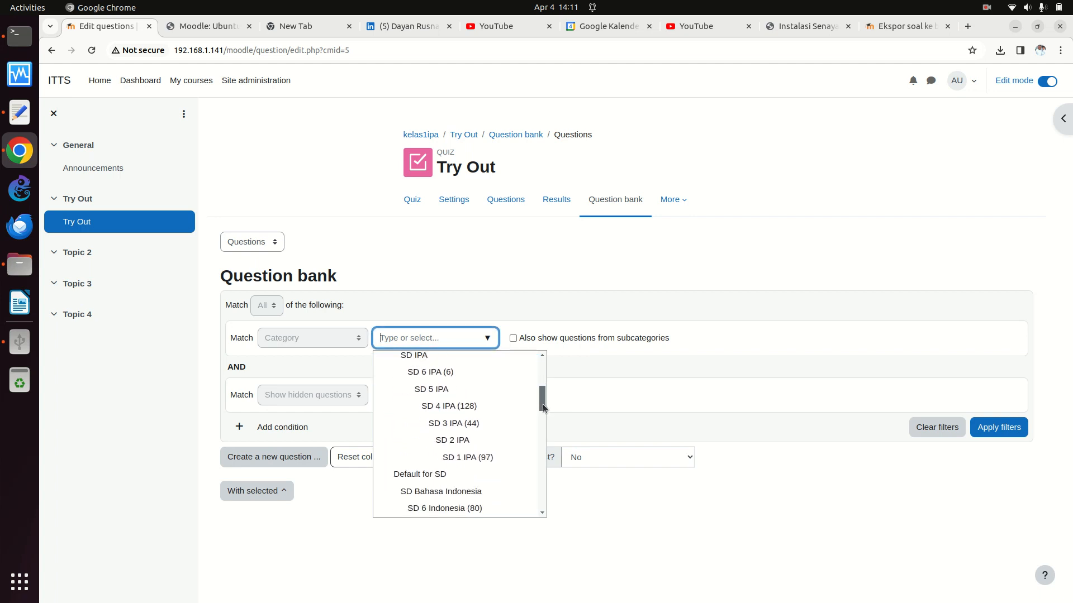
{"action": "left_click", "coordinate": [511, 456]}
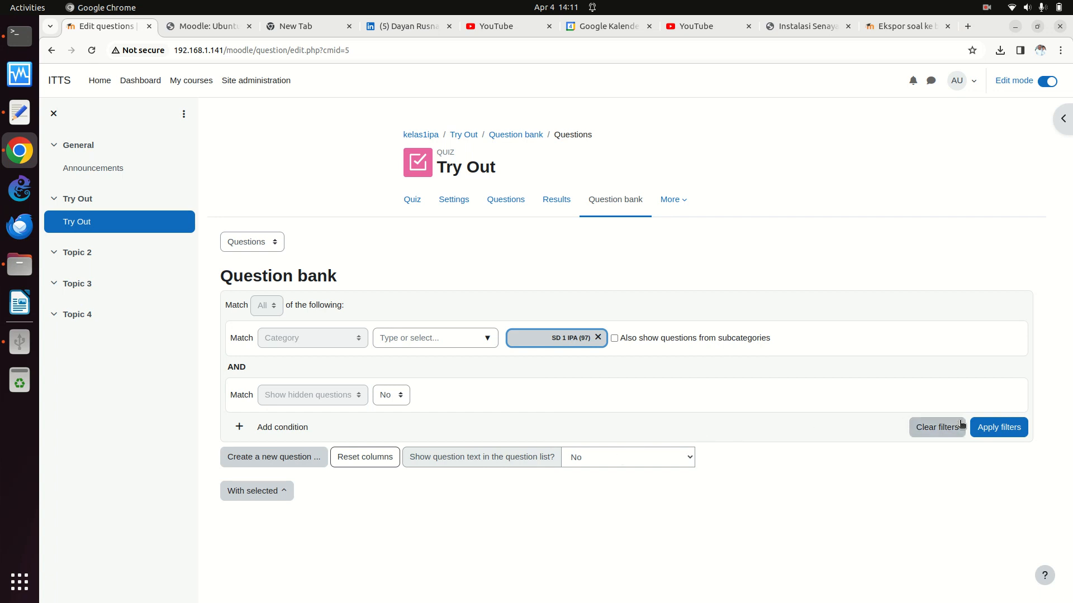
{"action": "left_click", "coordinate": [982, 429]}
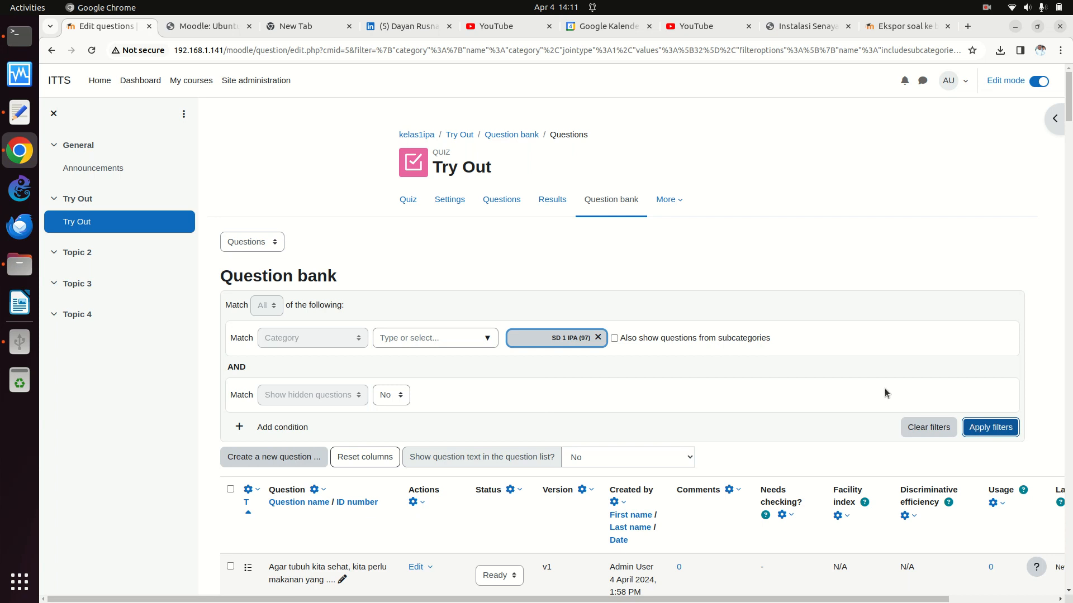
Try to preview the Try Out quiz by starting an attempt, and return to the quiz page.
{"action": "left_click", "coordinate": [409, 203]}
{"action": "left_click", "coordinate": [456, 287]}
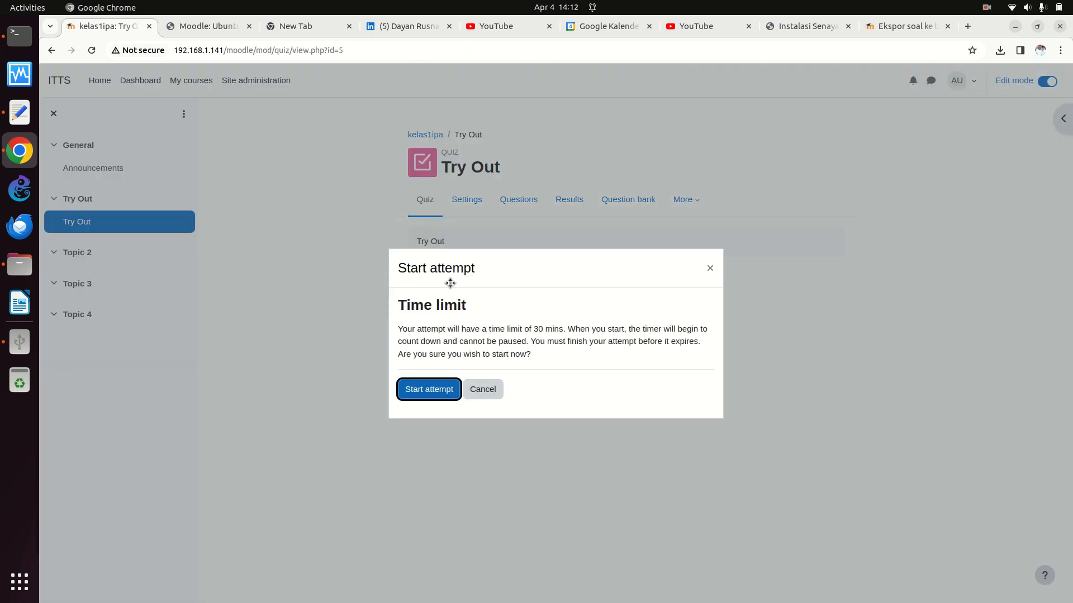
{"action": "left_click", "coordinate": [447, 391]}
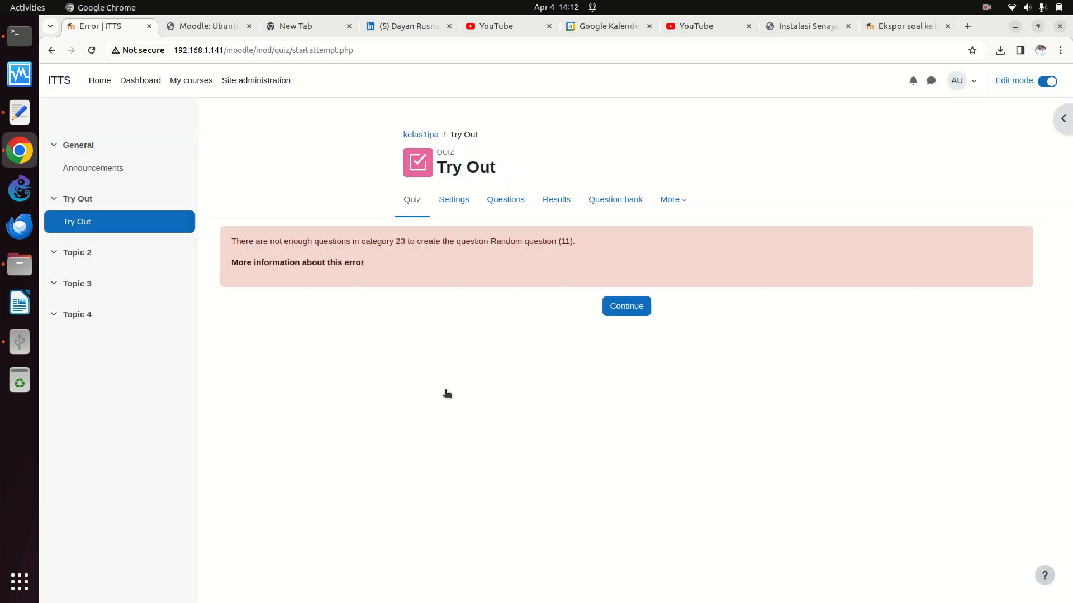
{"action": "left_click", "coordinate": [617, 307]}
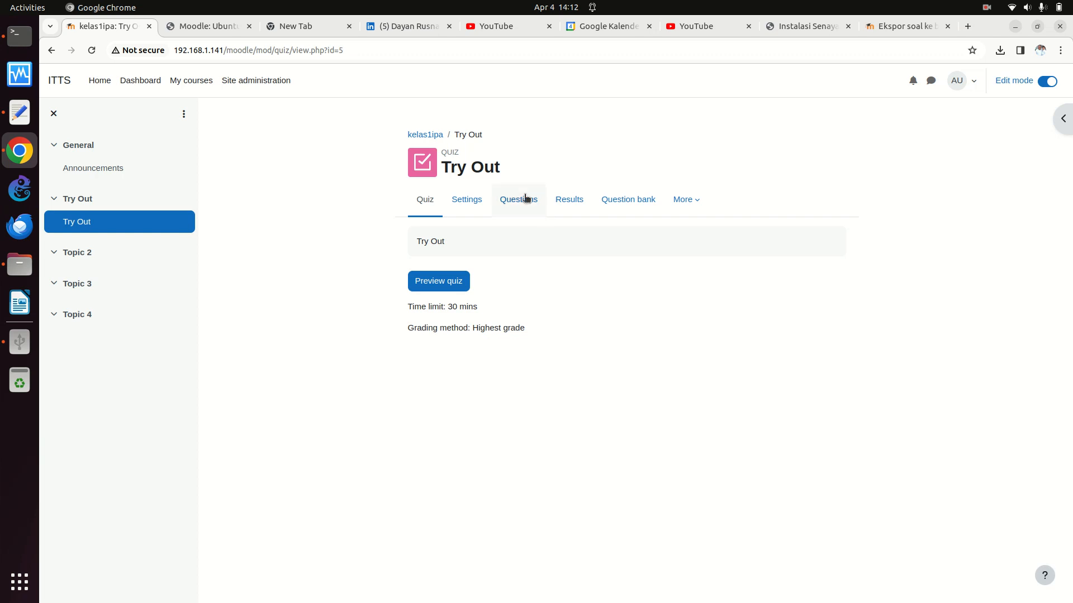
Review the Try Out quiz's random questions and open the question bank entries one of them draws from.
{"action": "left_click", "coordinate": [524, 206]}
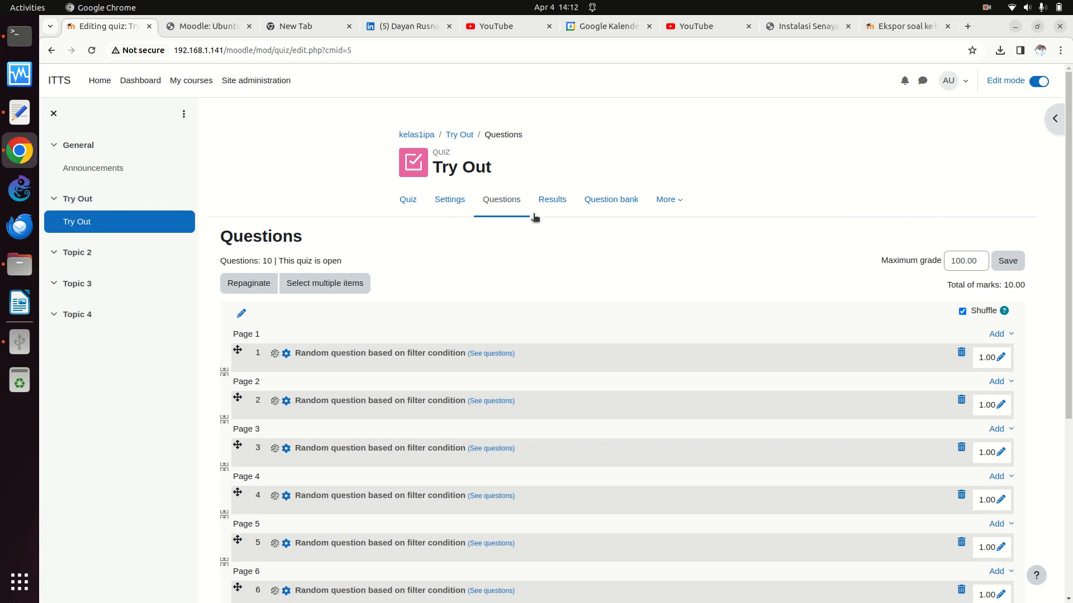
{"action": "scroll", "coordinate": [563, 362], "scroll_direction": "down", "scroll_amount": 5}
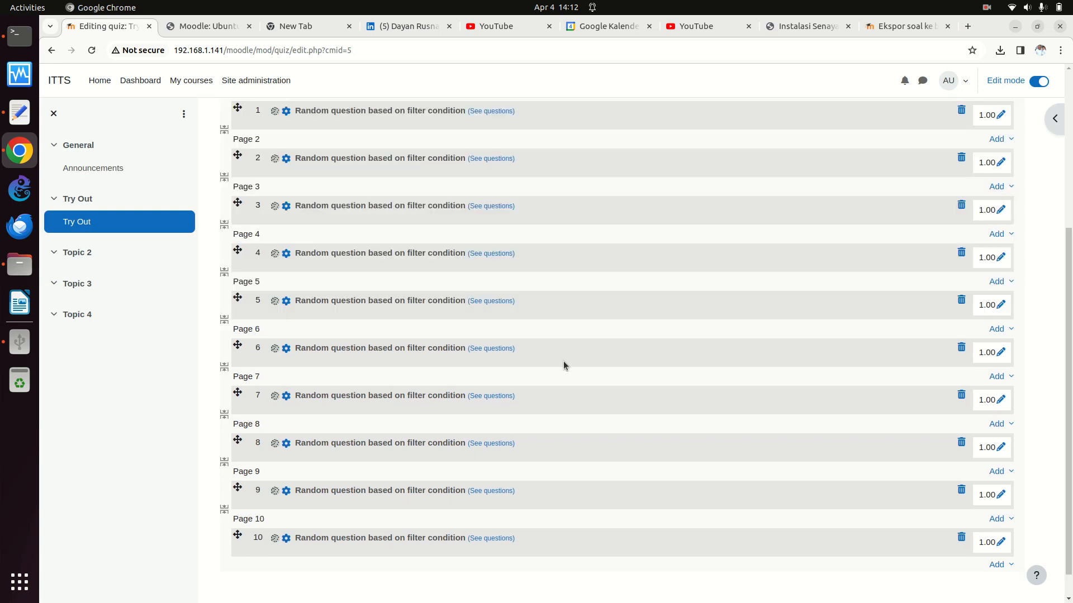
{"action": "left_click", "coordinate": [490, 175]}
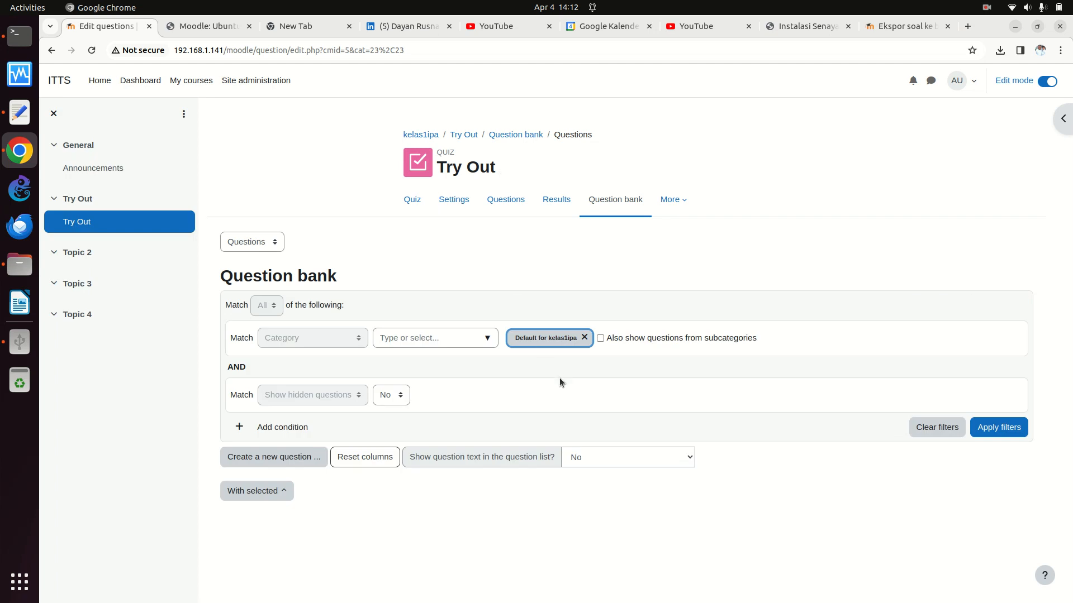
Filter the random question's bank by the SD 1 IPA category with hidden questions shown, and review the listed questions.
{"action": "left_click", "coordinate": [585, 338]}
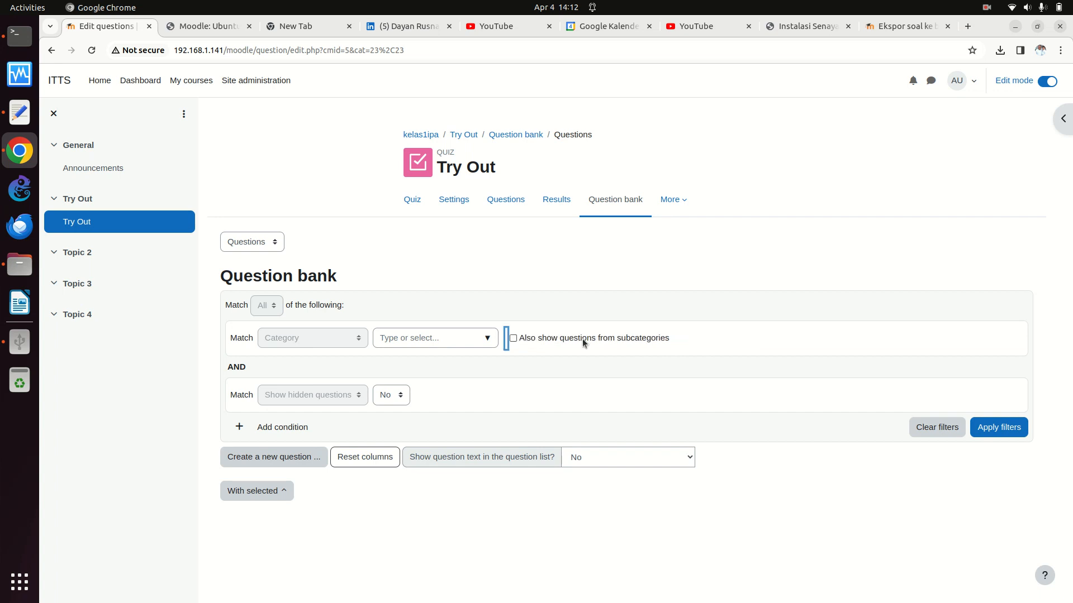
{"action": "left_click", "coordinate": [494, 339]}
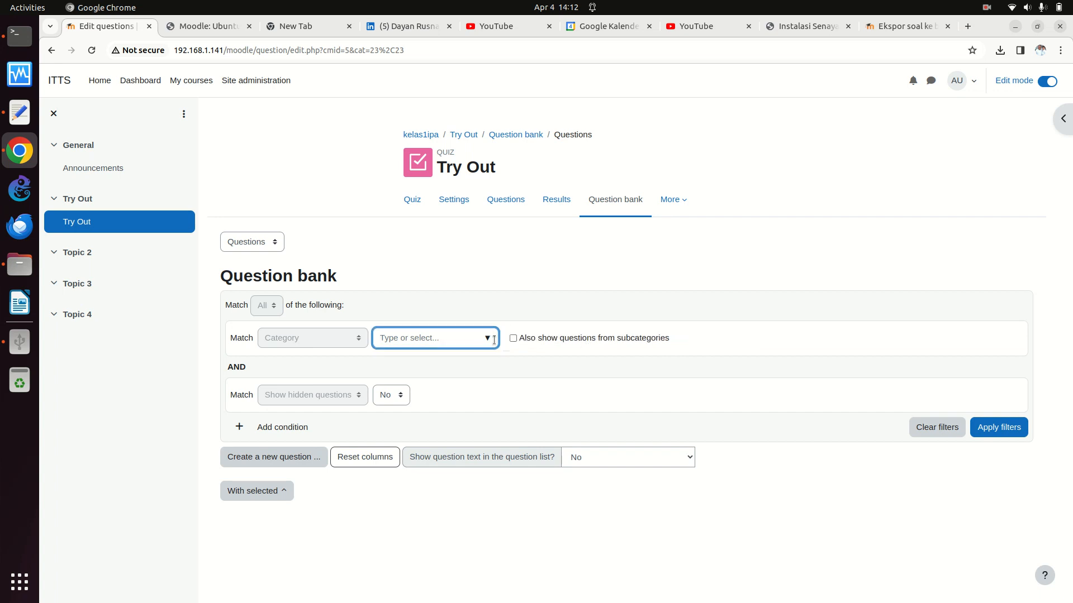
{"action": "left_click", "coordinate": [488, 339]}
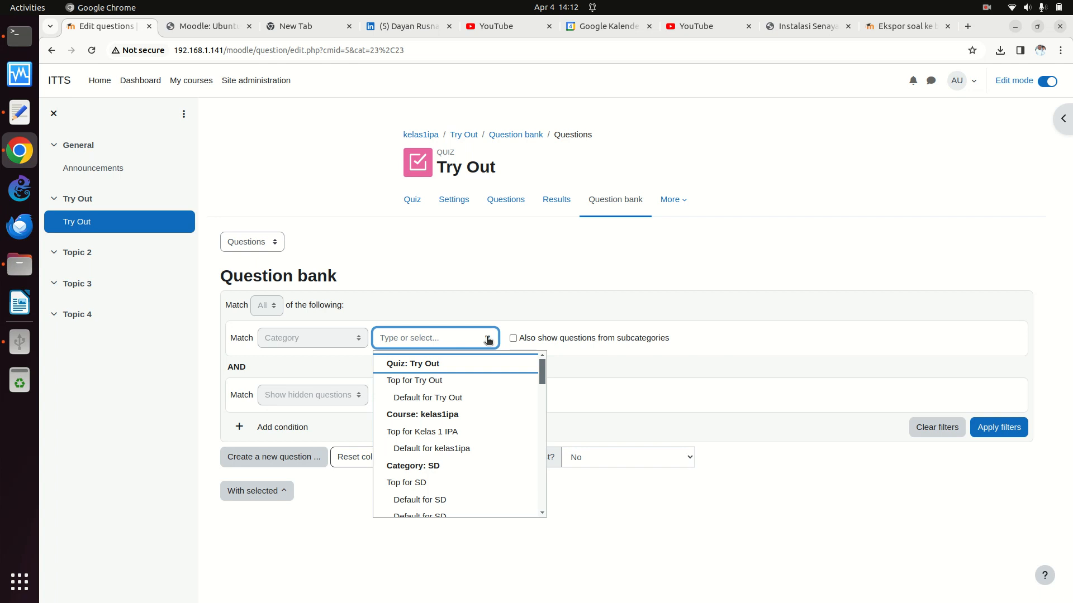
{"action": "scroll", "coordinate": [438, 433], "scroll_direction": "down", "scroll_amount": 10}
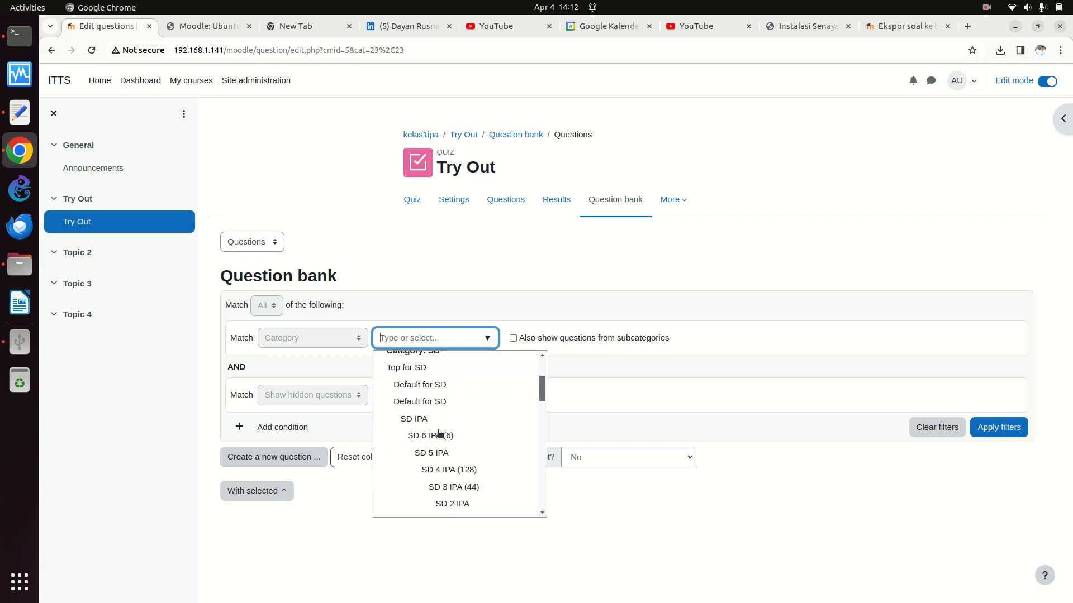
{"action": "scroll", "coordinate": [438, 433], "scroll_direction": "up", "scroll_amount": 8}
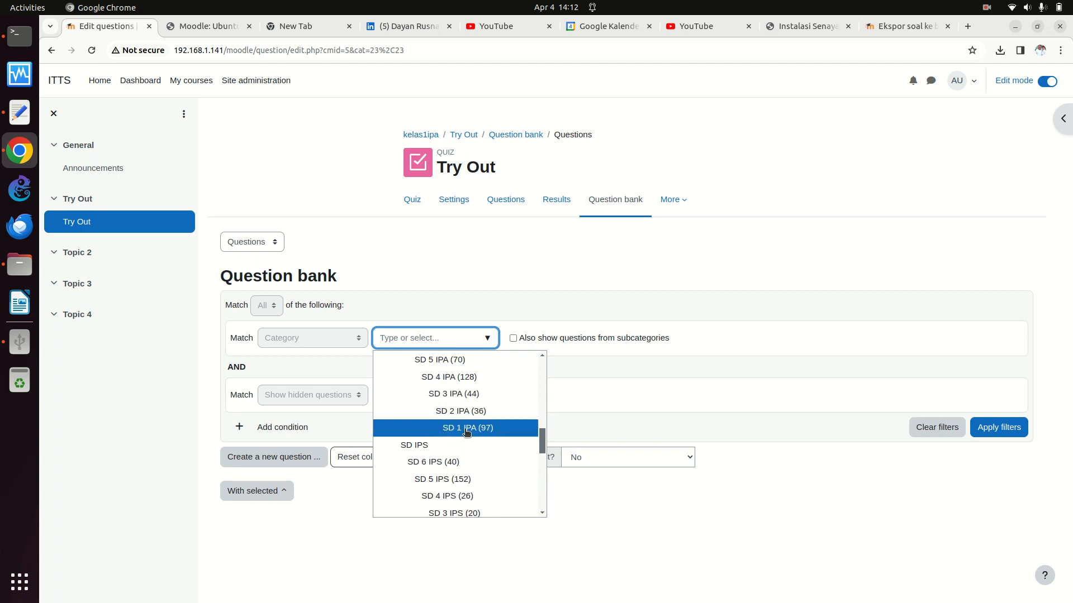
{"action": "left_click", "coordinate": [466, 430]}
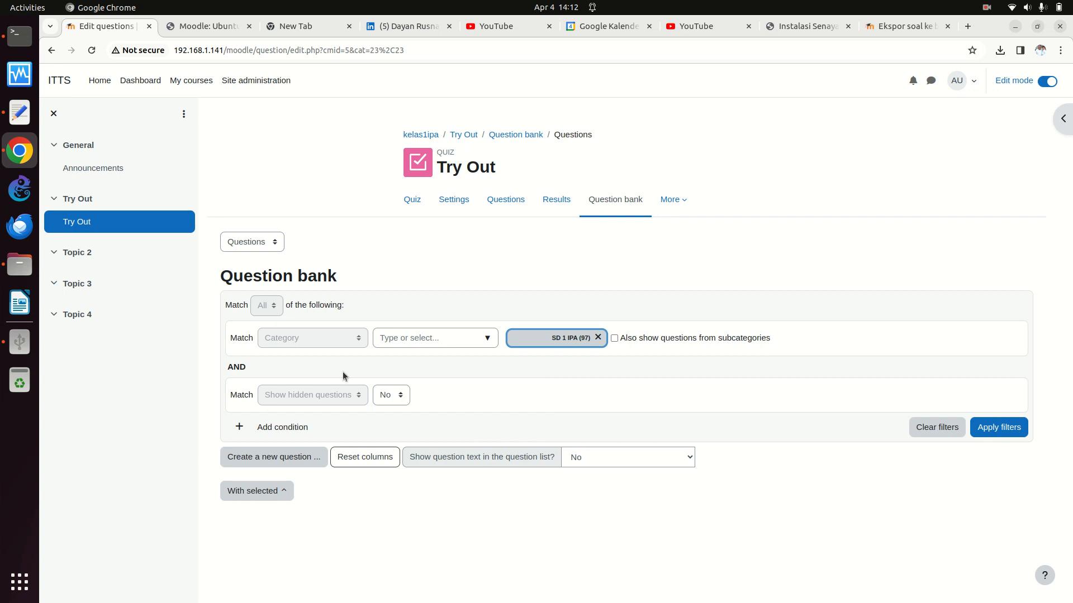
{"action": "left_click", "coordinate": [400, 395]}
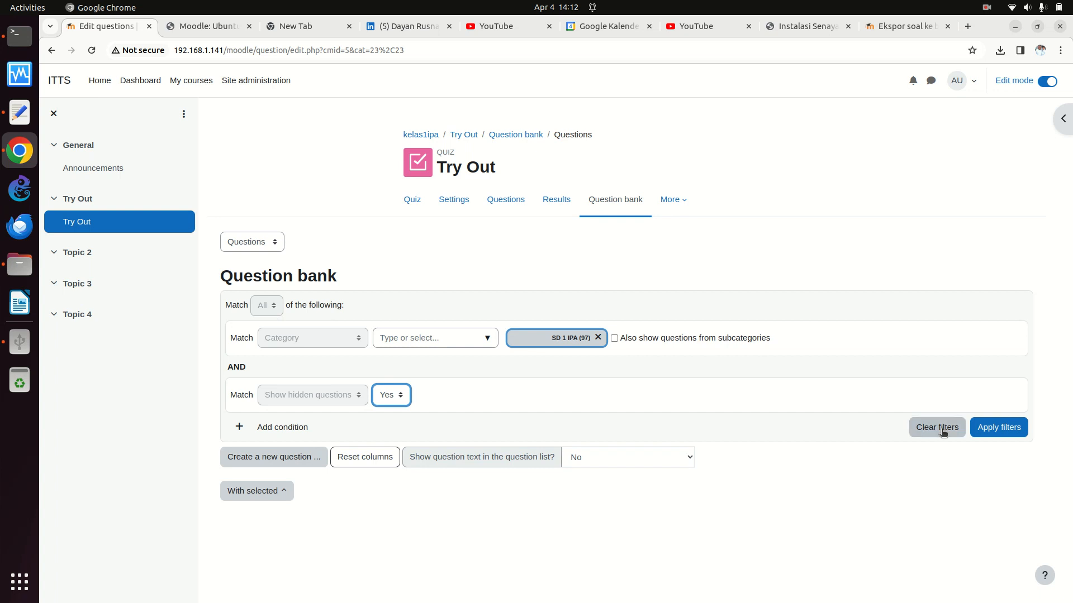
{"action": "left_click", "coordinate": [1000, 428]}
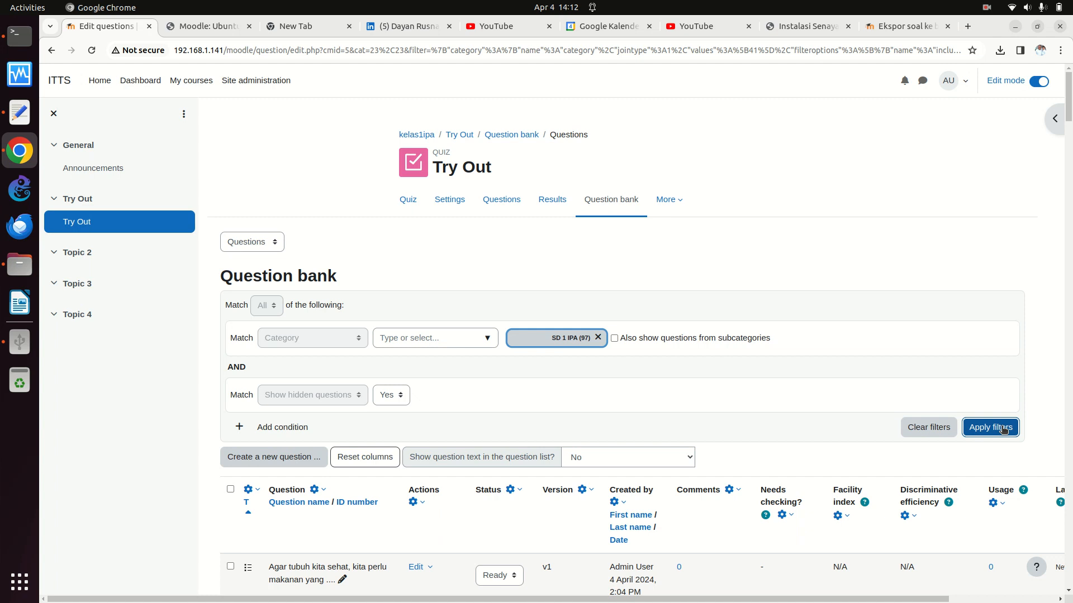
{"action": "scroll", "coordinate": [1003, 429], "scroll_direction": "down", "scroll_amount": 20}
{"action": "scroll", "coordinate": [1002, 430], "scroll_direction": "down", "scroll_amount": 10}
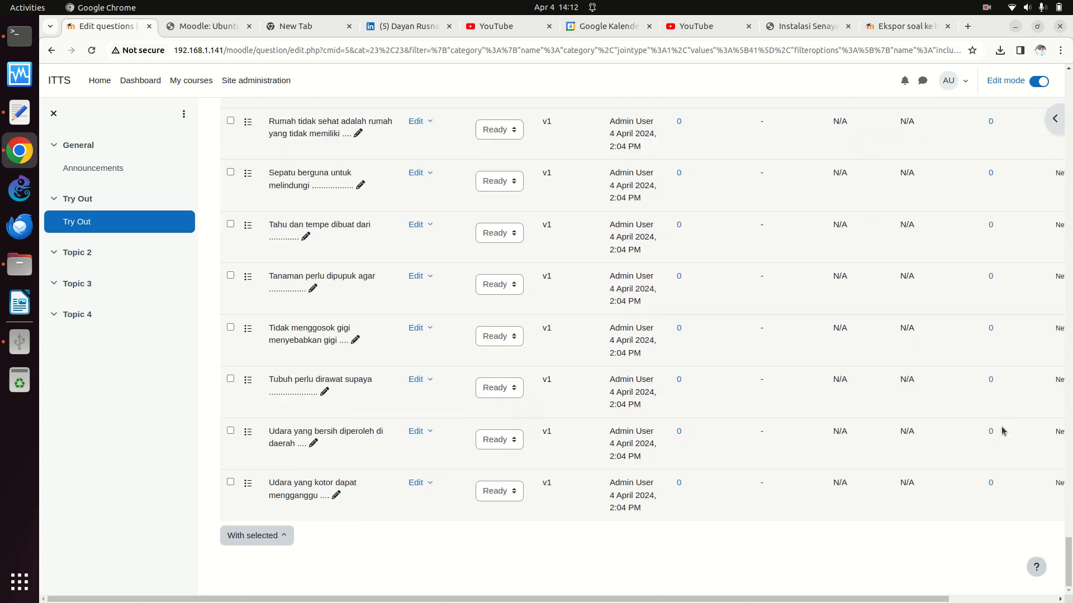
{"action": "scroll", "coordinate": [1002, 430], "scroll_direction": "up", "scroll_amount": 20}
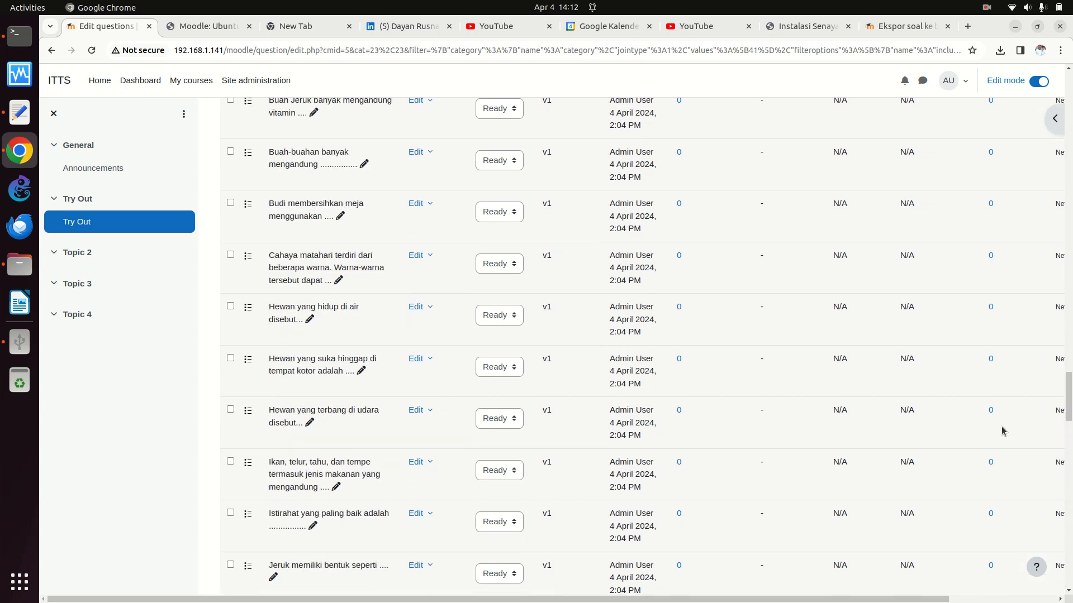
{"action": "scroll", "coordinate": [1003, 430], "scroll_direction": "up", "scroll_amount": 10}
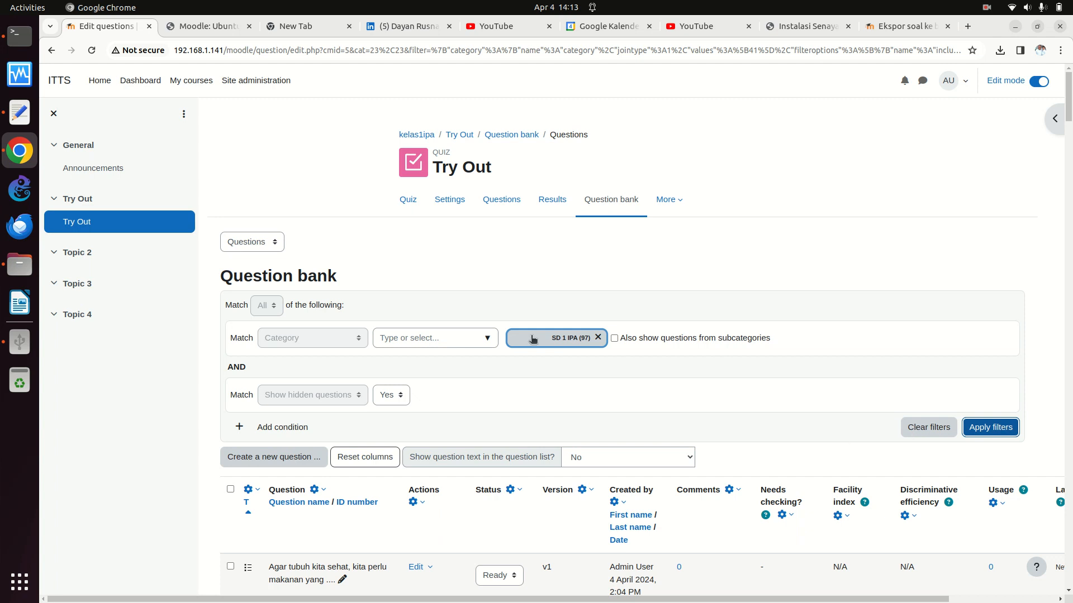
Open the first random question's bank view and filter it by SD 1 IPA, including questions from subcategories.
{"action": "left_click", "coordinate": [497, 203]}
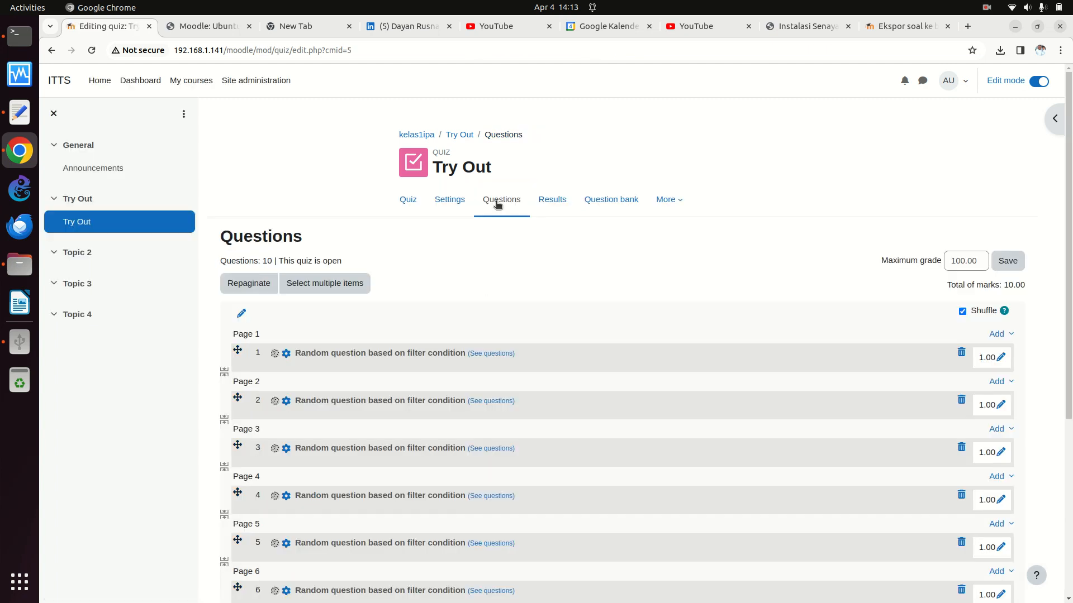
{"action": "left_click", "coordinate": [493, 358]}
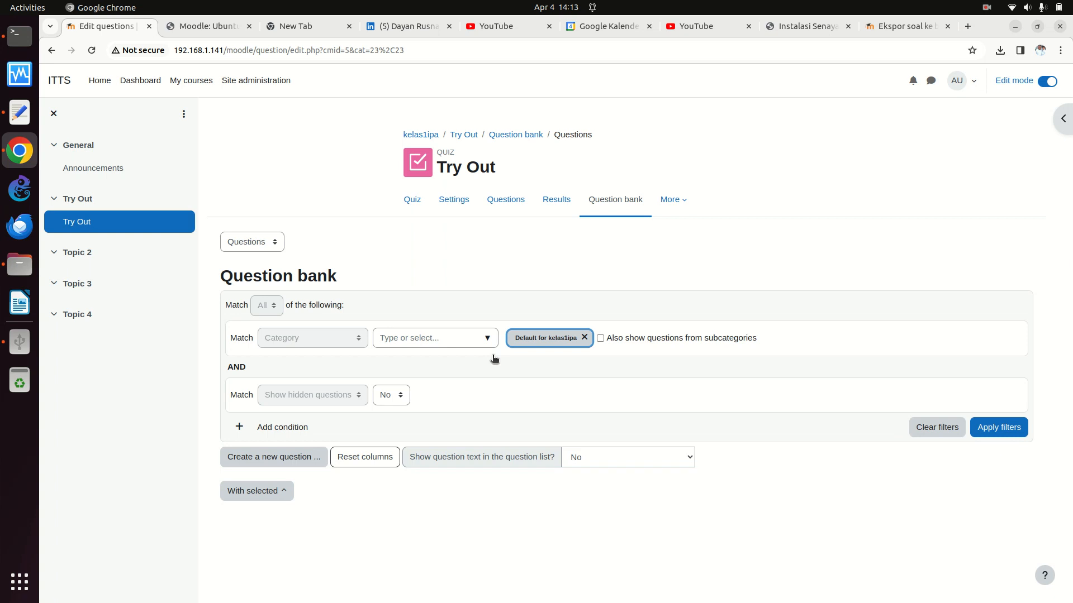
{"action": "left_click", "coordinate": [600, 338]}
{"action": "left_click", "coordinate": [583, 337]}
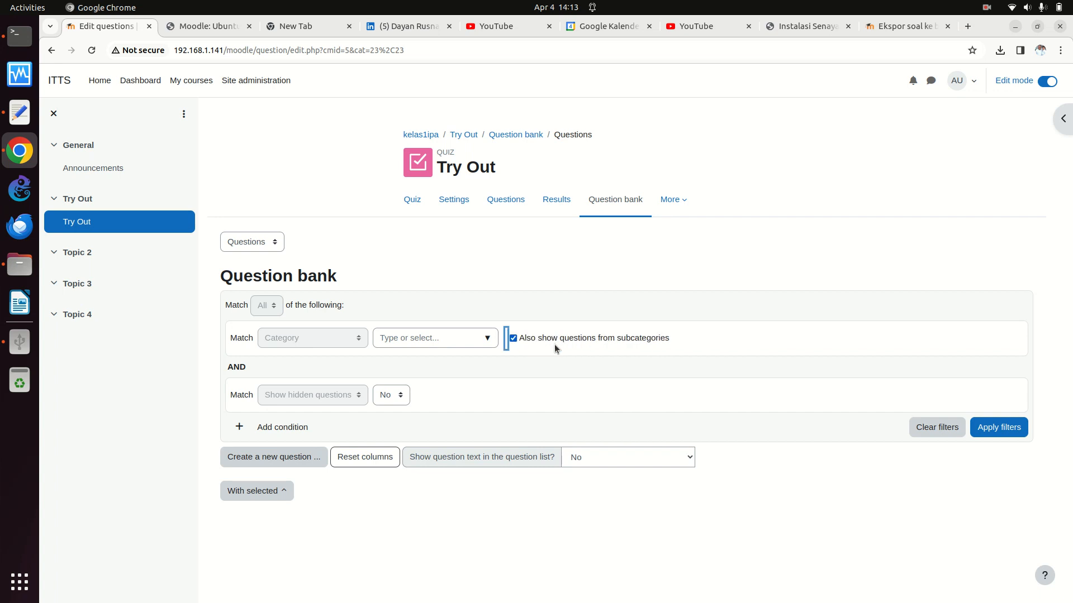
{"action": "left_click", "coordinate": [490, 336]}
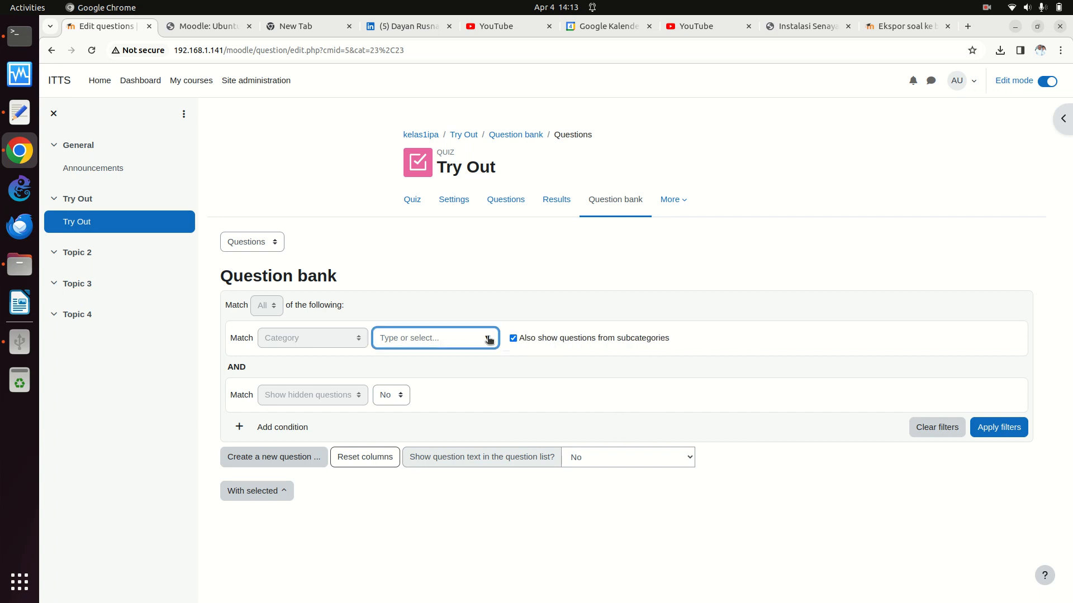
{"action": "left_click", "coordinate": [489, 339]}
{"action": "scroll", "coordinate": [468, 398], "scroll_direction": "down", "scroll_amount": 15}
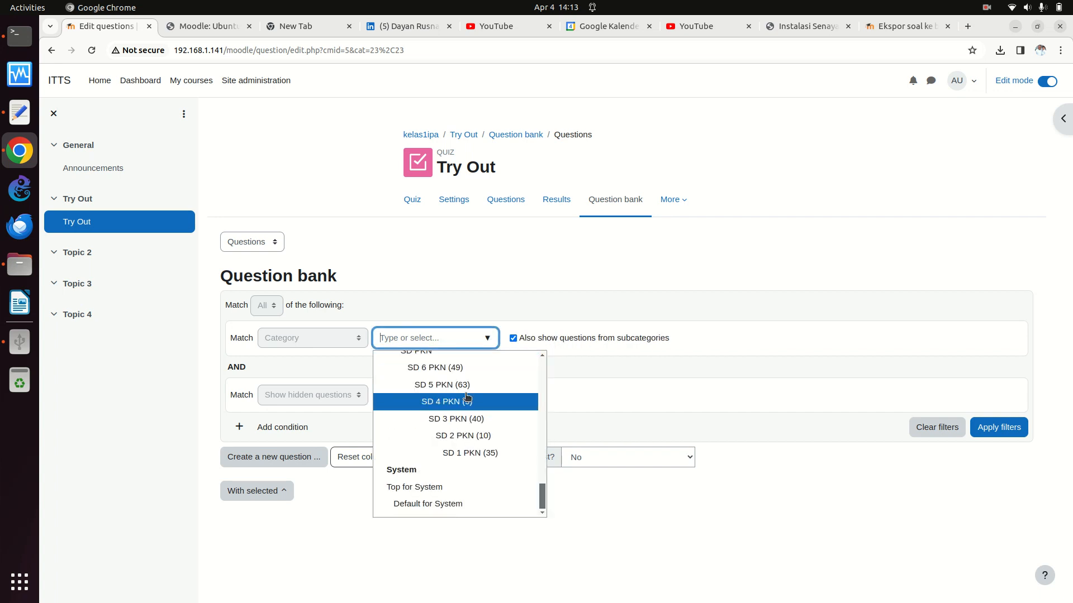
{"action": "scroll", "coordinate": [468, 397], "scroll_direction": "up", "scroll_amount": 5}
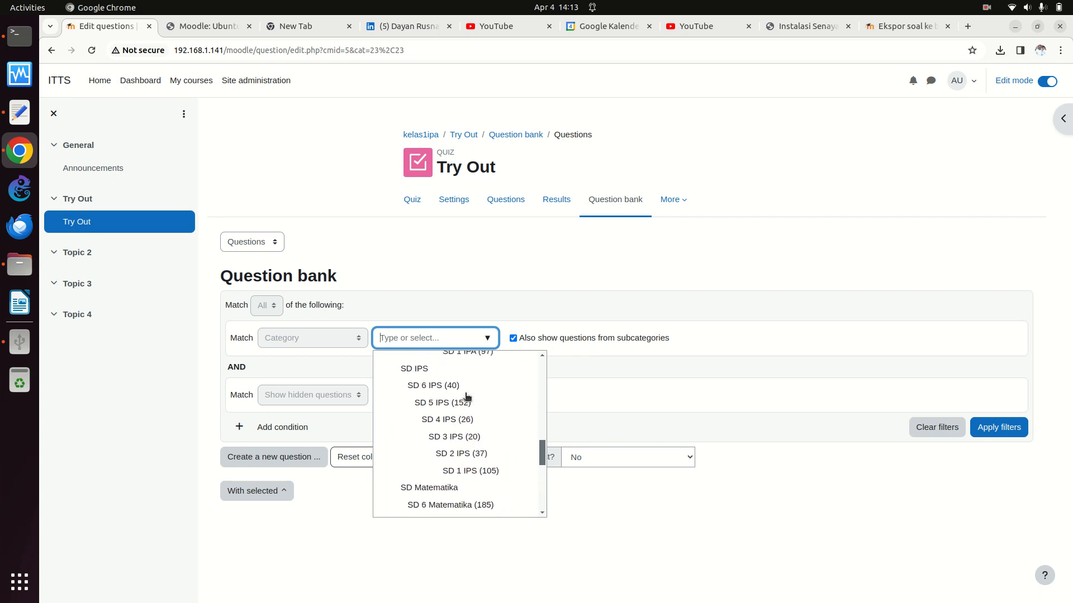
{"action": "scroll", "coordinate": [468, 397], "scroll_direction": "up", "scroll_amount": 4}
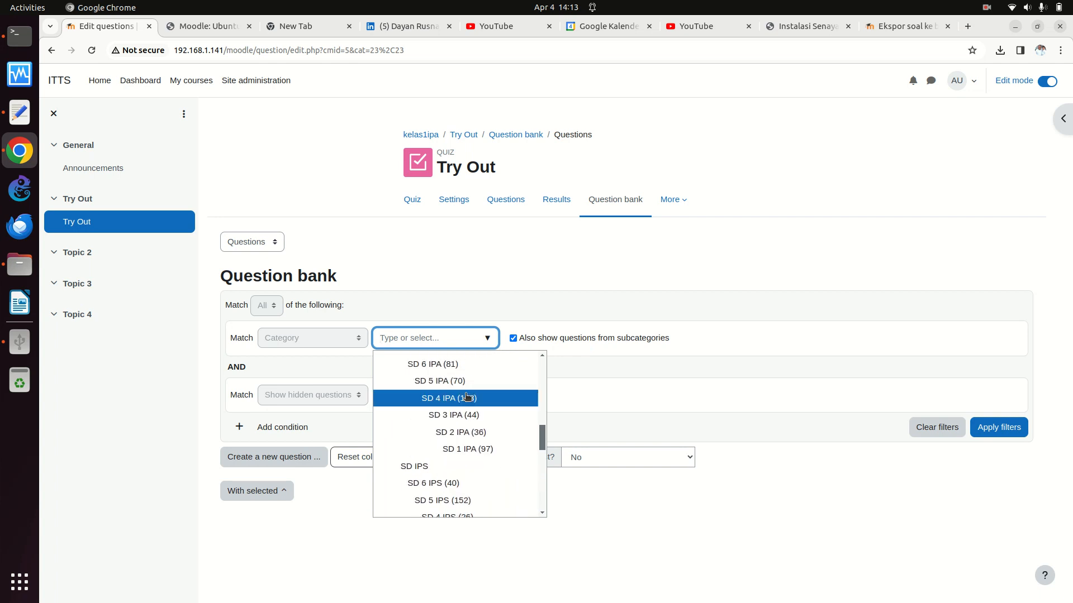
{"action": "left_click", "coordinate": [478, 449]}
{"action": "left_click", "coordinate": [999, 431]}
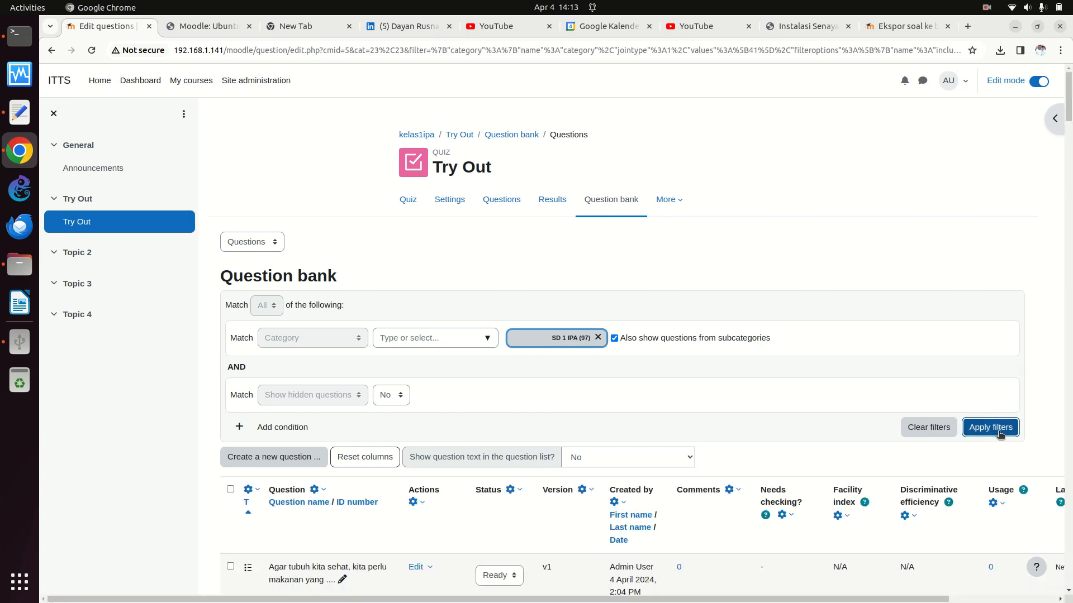
Try to move all the listed SD 1 IPA questions to another category, and close the move form after checking the available categories.
{"action": "scroll", "coordinate": [896, 511], "scroll_direction": "down", "scroll_amount": 6}
{"action": "scroll", "coordinate": [901, 498], "scroll_direction": "up", "scroll_amount": 6}
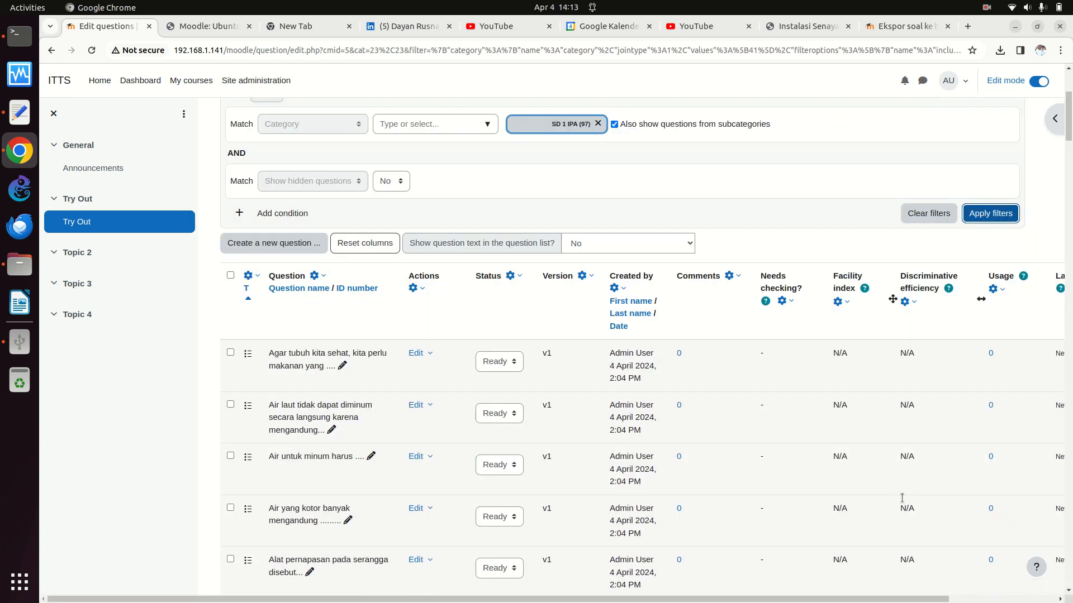
{"action": "left_click", "coordinate": [230, 421]}
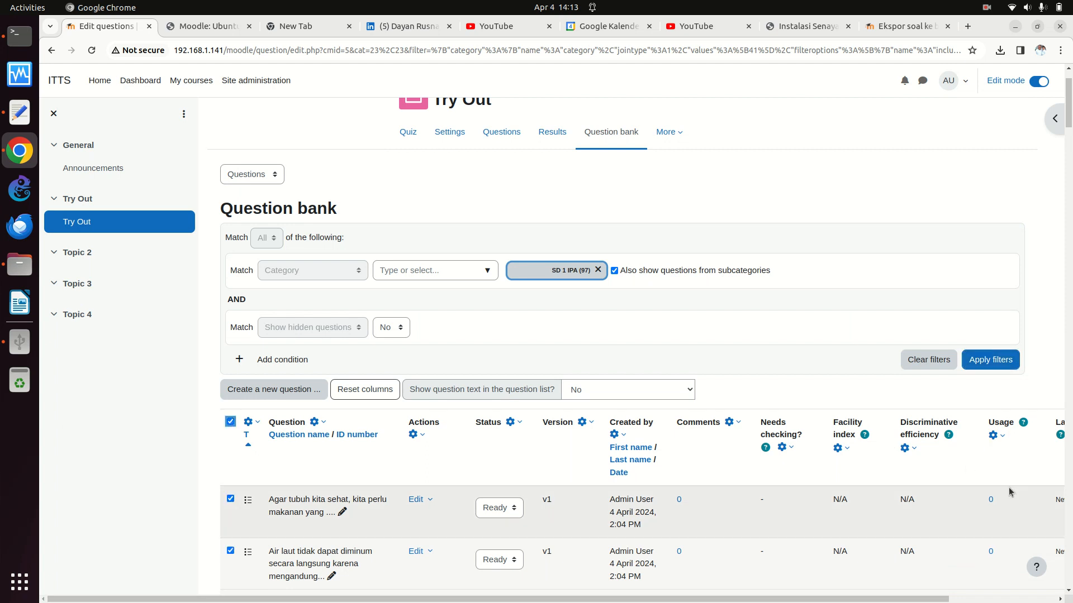
{"action": "scroll", "coordinate": [1010, 491], "scroll_direction": "down", "scroll_amount": 20}
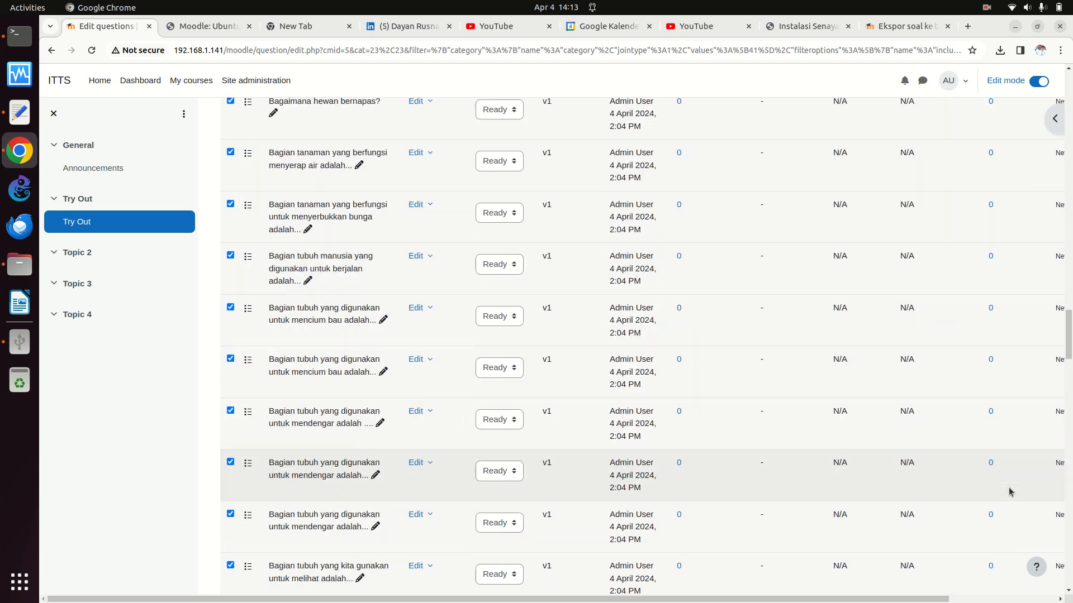
{"action": "scroll", "coordinate": [1010, 491], "scroll_direction": "down", "scroll_amount": 10}
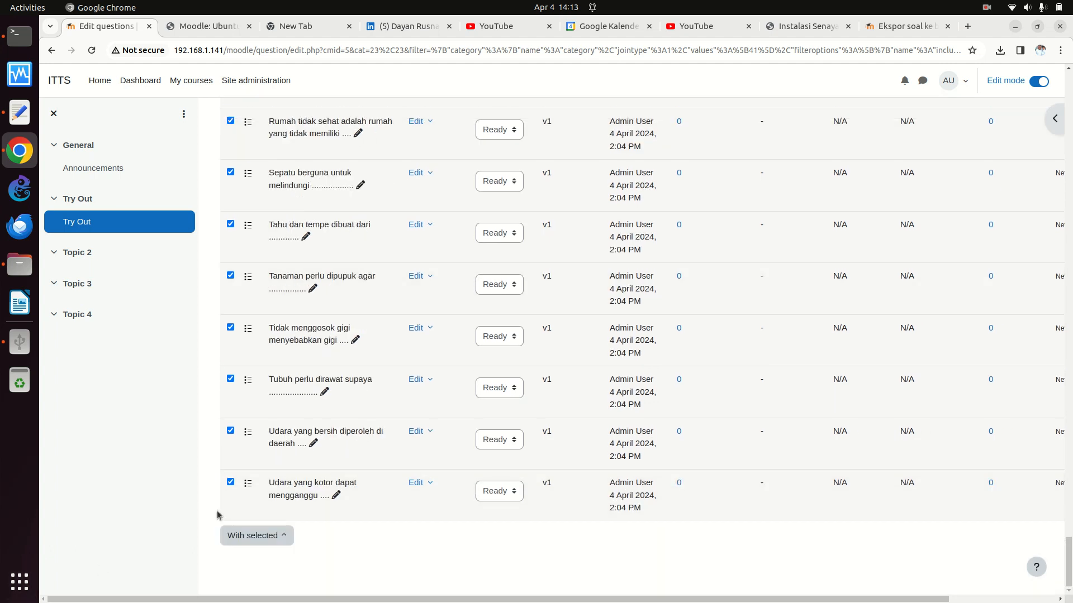
{"action": "left_click", "coordinate": [284, 535]}
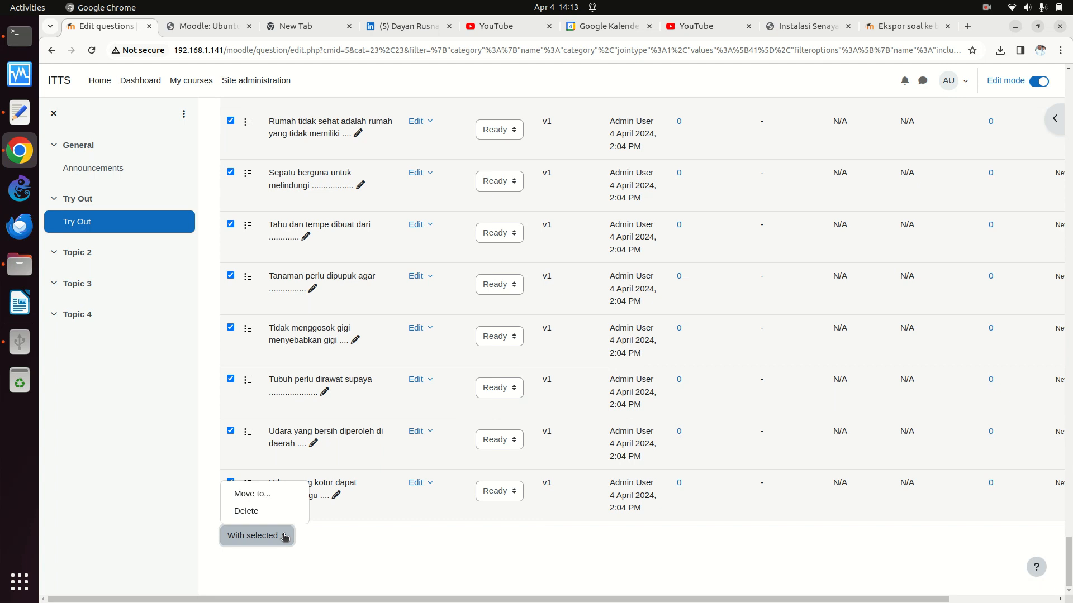
{"action": "left_click", "coordinate": [273, 495]}
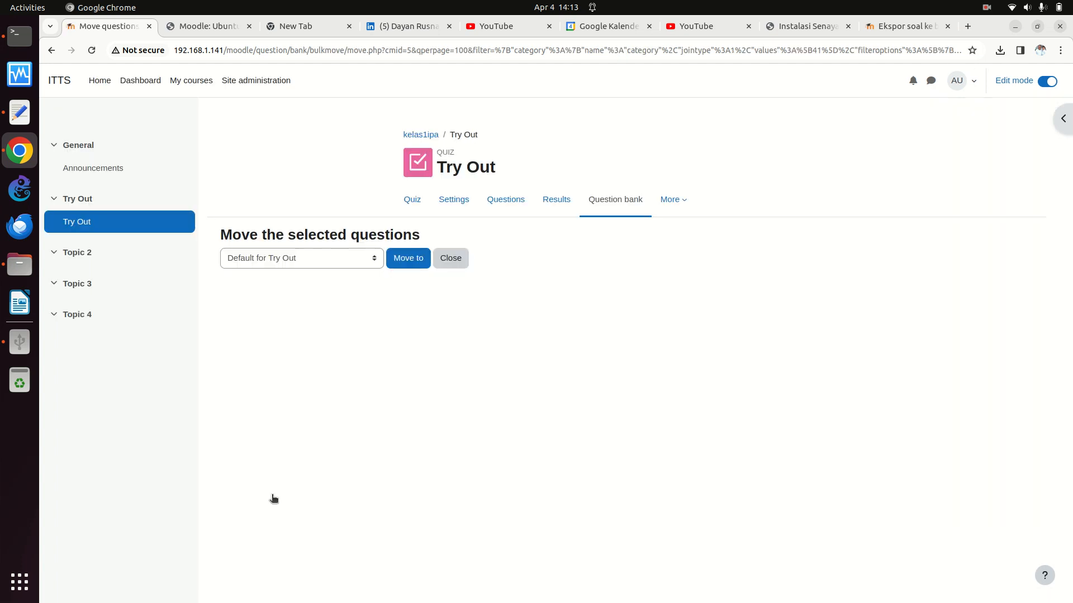
{"action": "left_click", "coordinate": [374, 260]}
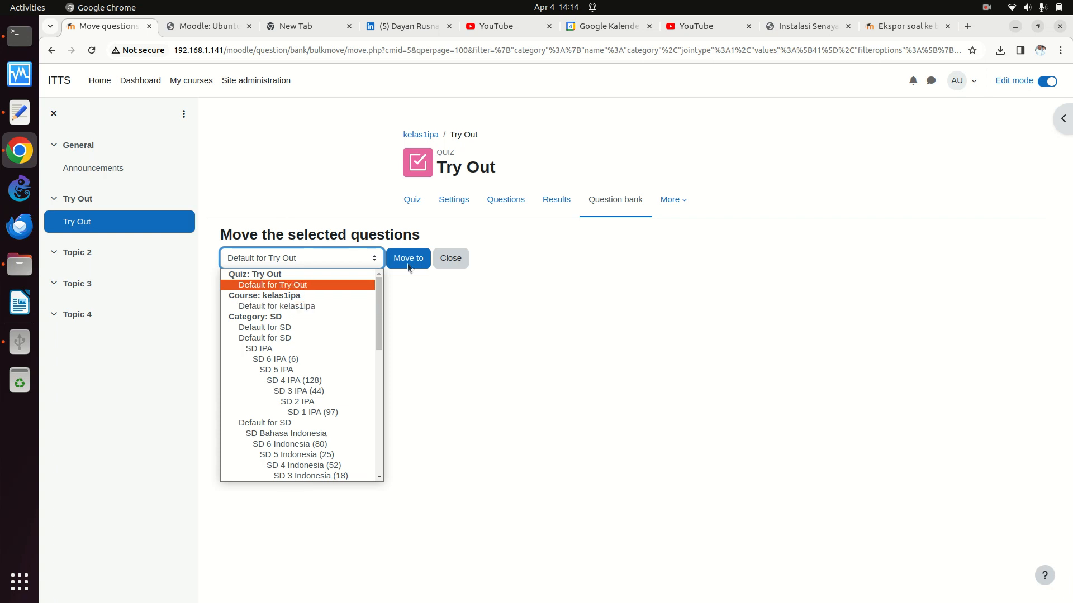
{"action": "left_click", "coordinate": [451, 252]}
{"action": "left_click", "coordinate": [456, 254]}
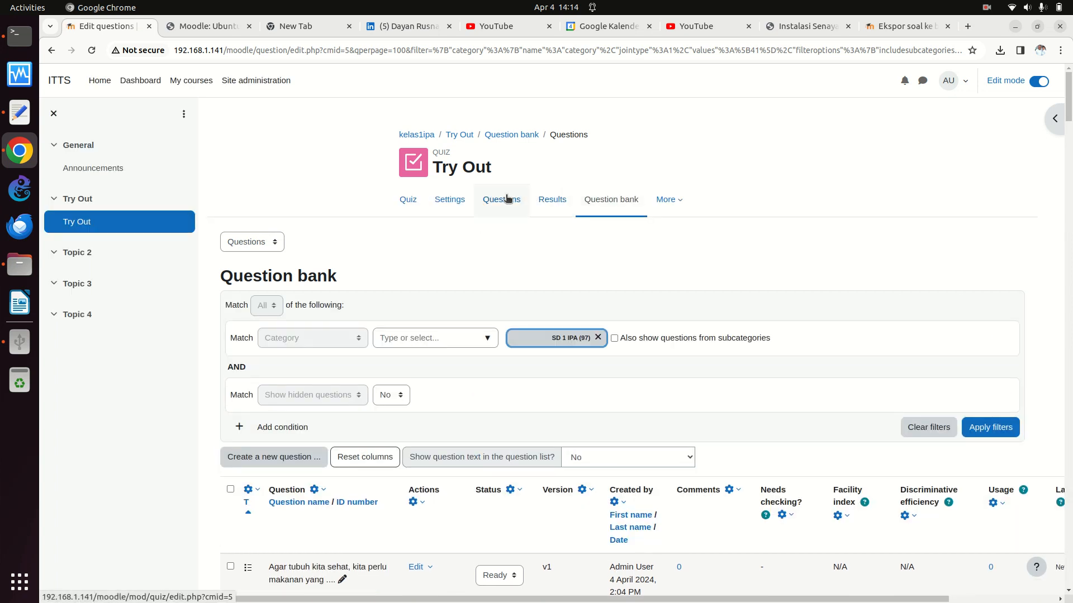
Try again to preview the Try Out quiz by starting an attempt, and continue back to the quiz page.
{"action": "left_click", "coordinate": [411, 202]}
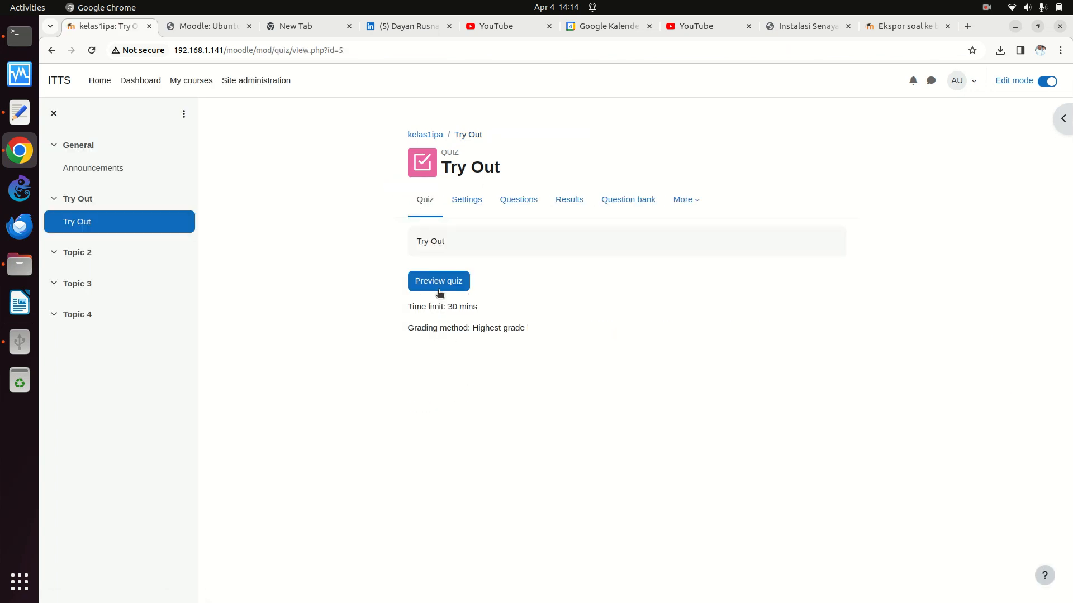
{"action": "left_click", "coordinate": [436, 290]}
{"action": "left_click", "coordinate": [436, 389]}
{"action": "left_click", "coordinate": [618, 300]}
Filter the Try Out quiz's question bank by the SD 1 IPA category from the SD course category, and review the listed questions.
{"action": "left_click", "coordinate": [626, 199]}
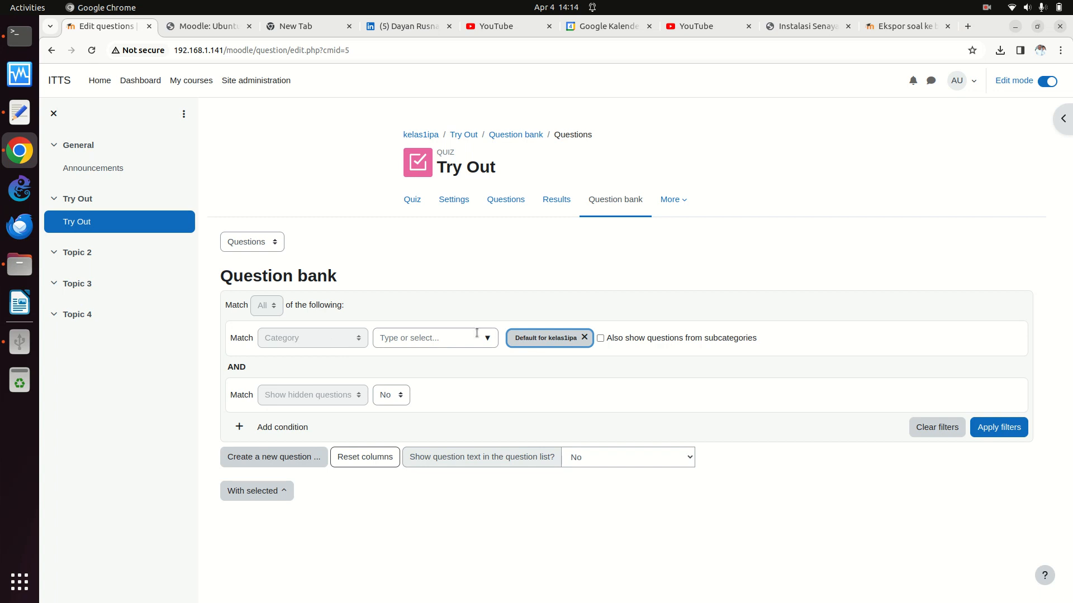
{"action": "left_click", "coordinate": [584, 337]}
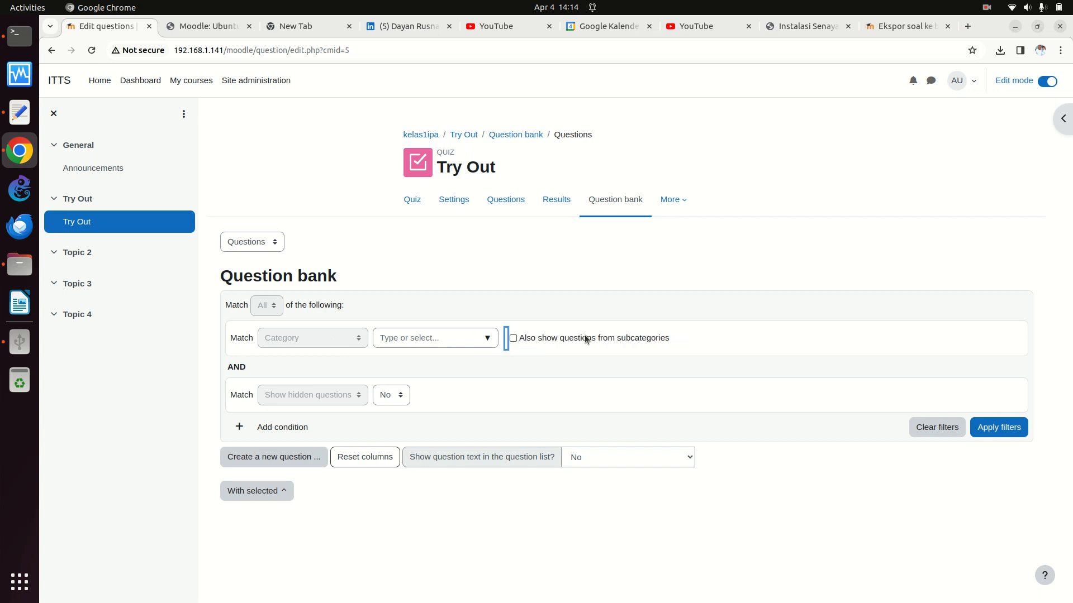
{"action": "left_click", "coordinate": [488, 338]}
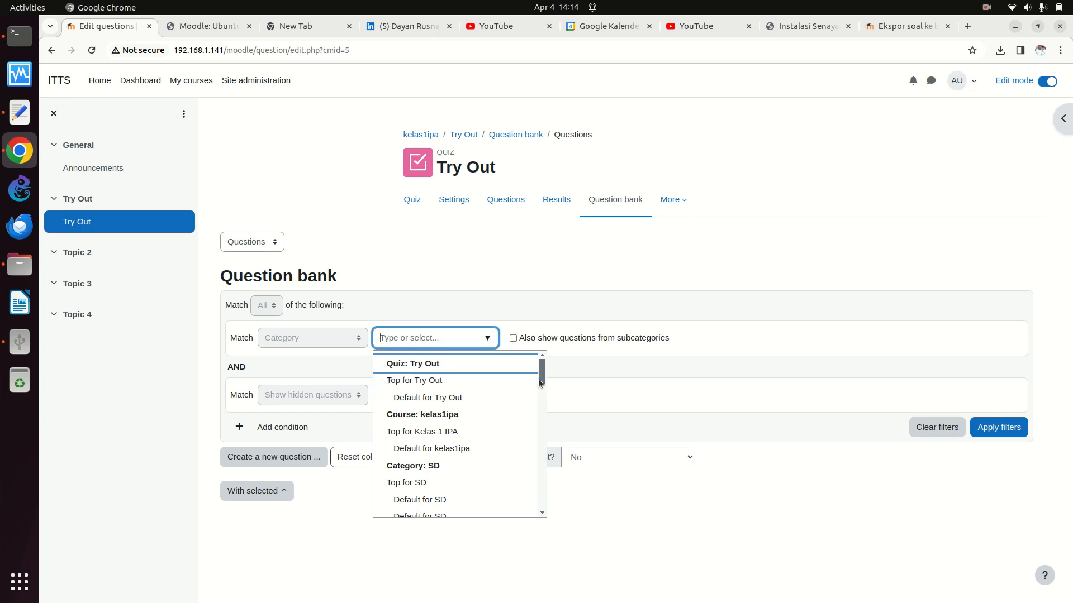
{"action": "left_click_drag", "start_coordinate": [540, 379], "coordinate": [542, 413]}
{"action": "left_click", "coordinate": [494, 412]}
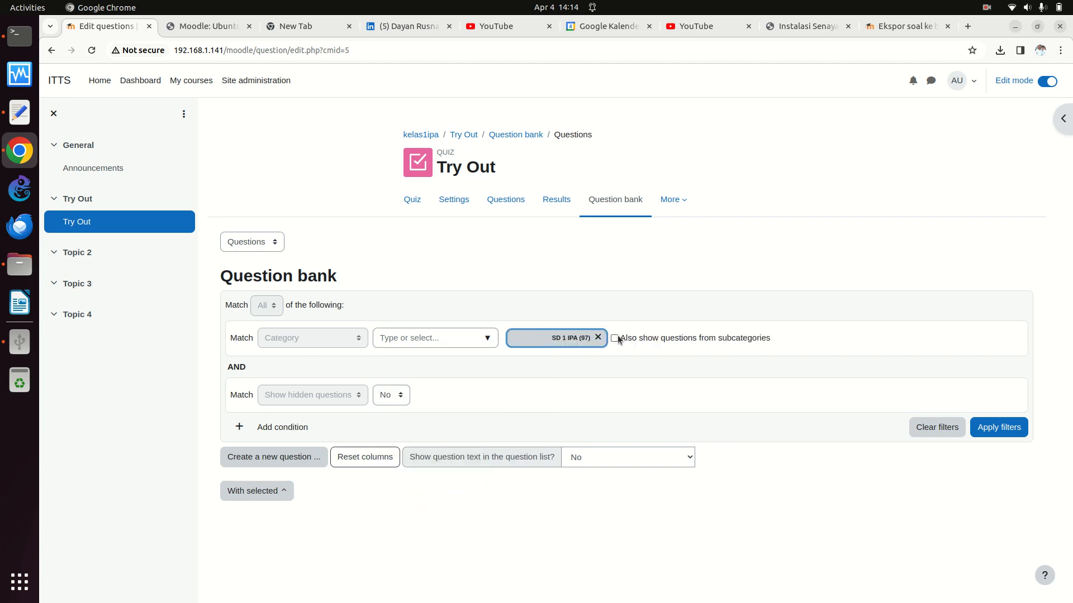
{"action": "left_click", "coordinate": [984, 427]}
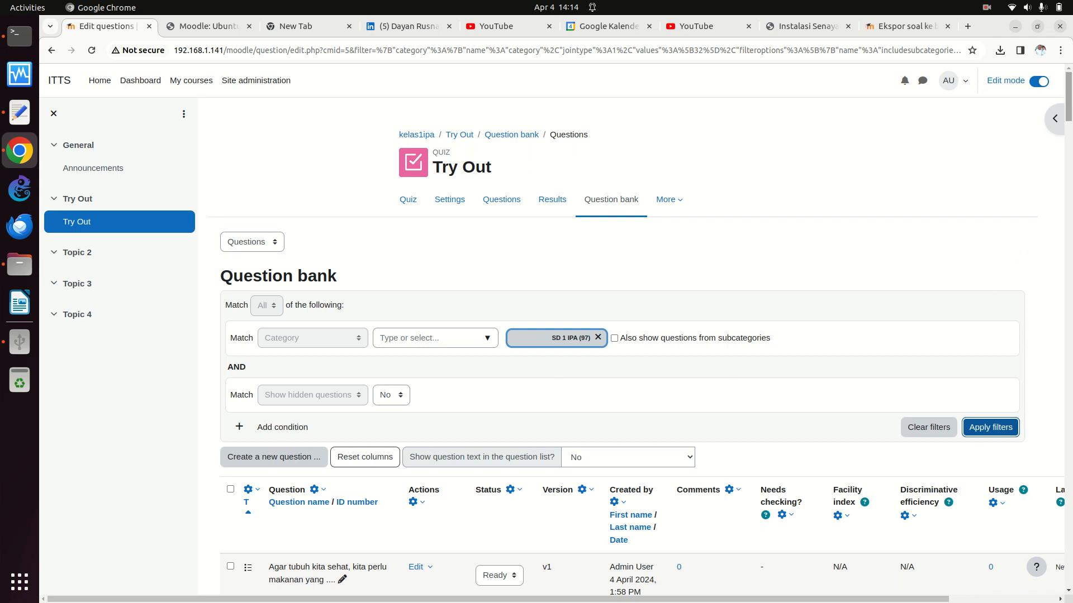
{"action": "left_click_drag", "start_coordinate": [1069, 92], "coordinate": [1033, 93]}
View the first random question's bank entries and filter them by the SD 1 IPA category without subcategories.
{"action": "left_click", "coordinate": [521, 203]}
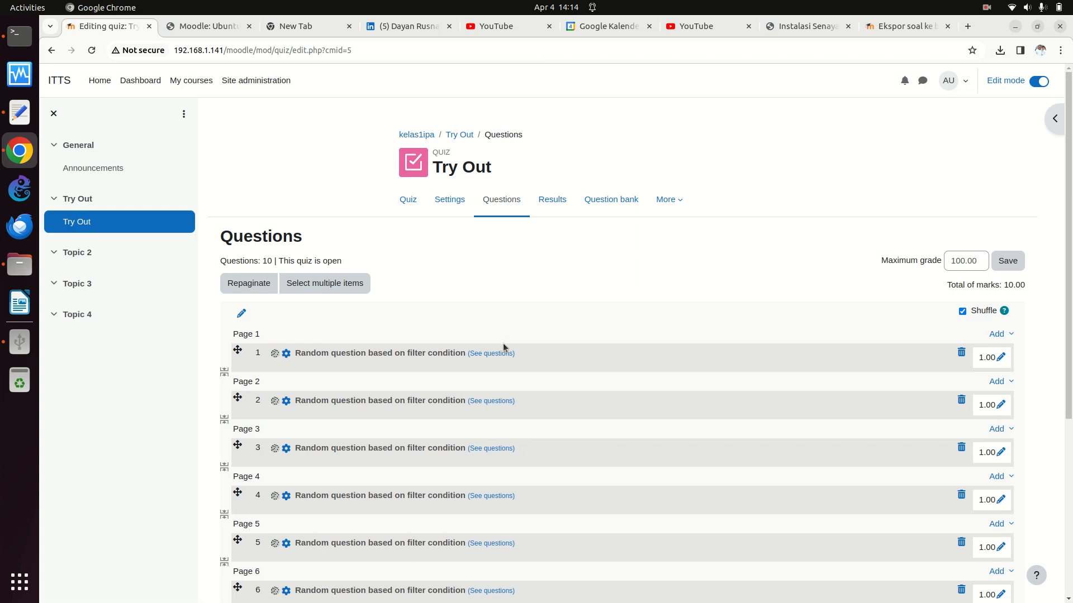
{"action": "left_click", "coordinate": [493, 353]}
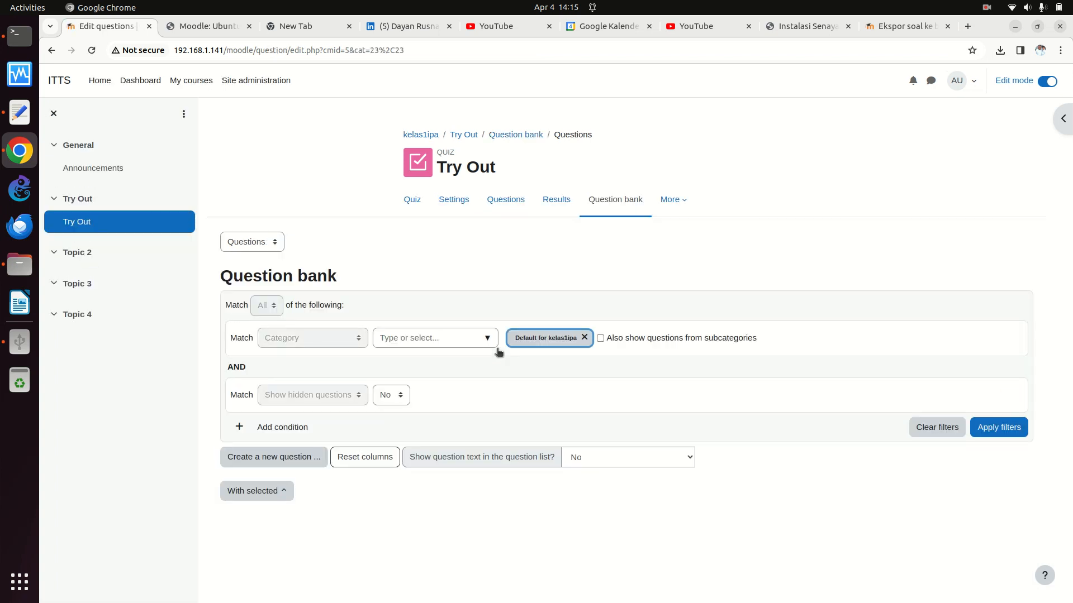
{"action": "left_click", "coordinate": [584, 337]}
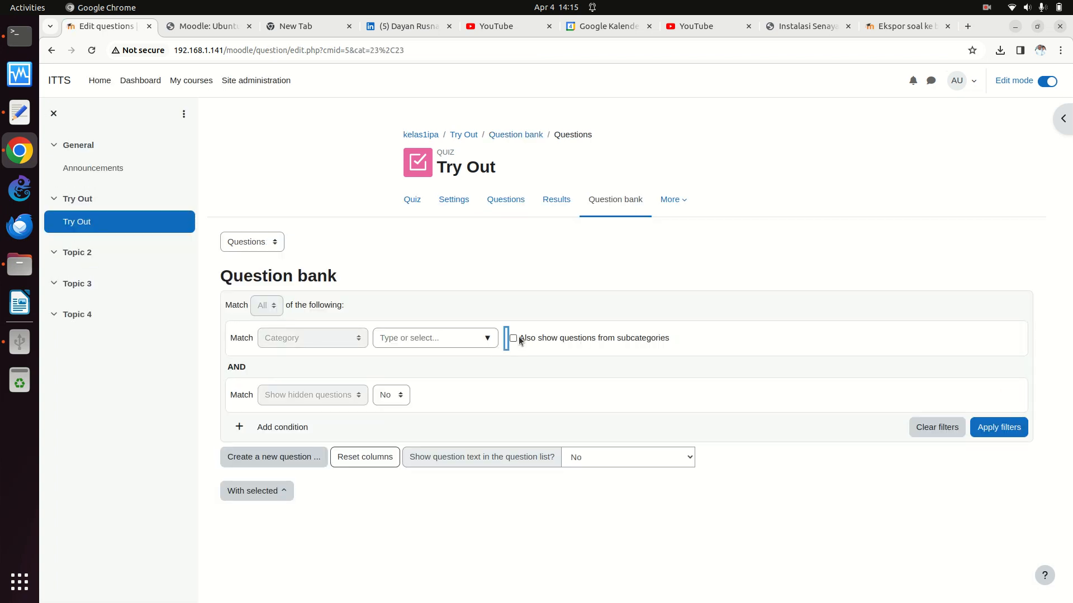
{"action": "left_click", "coordinate": [489, 339]}
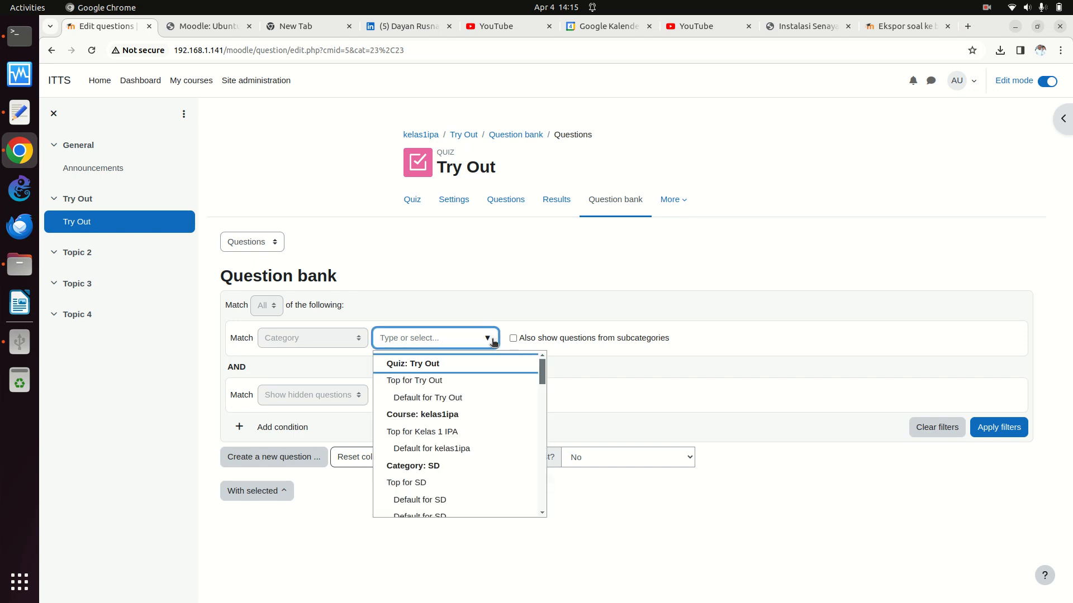
{"action": "left_click", "coordinate": [536, 379]}
{"action": "left_click", "coordinate": [489, 340]}
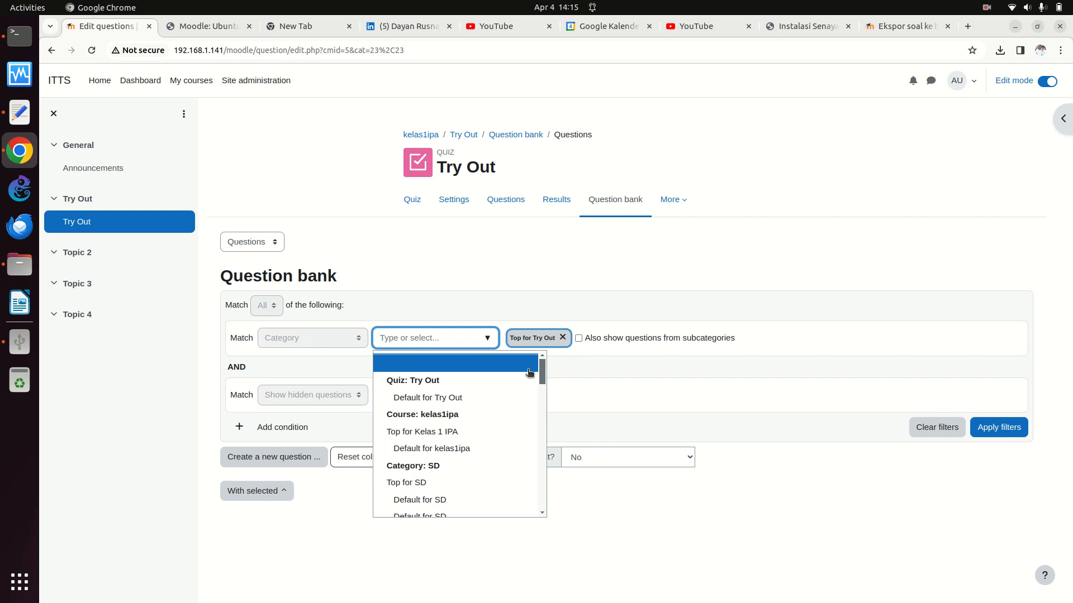
{"action": "left_click_drag", "start_coordinate": [542, 369], "coordinate": [543, 392]}
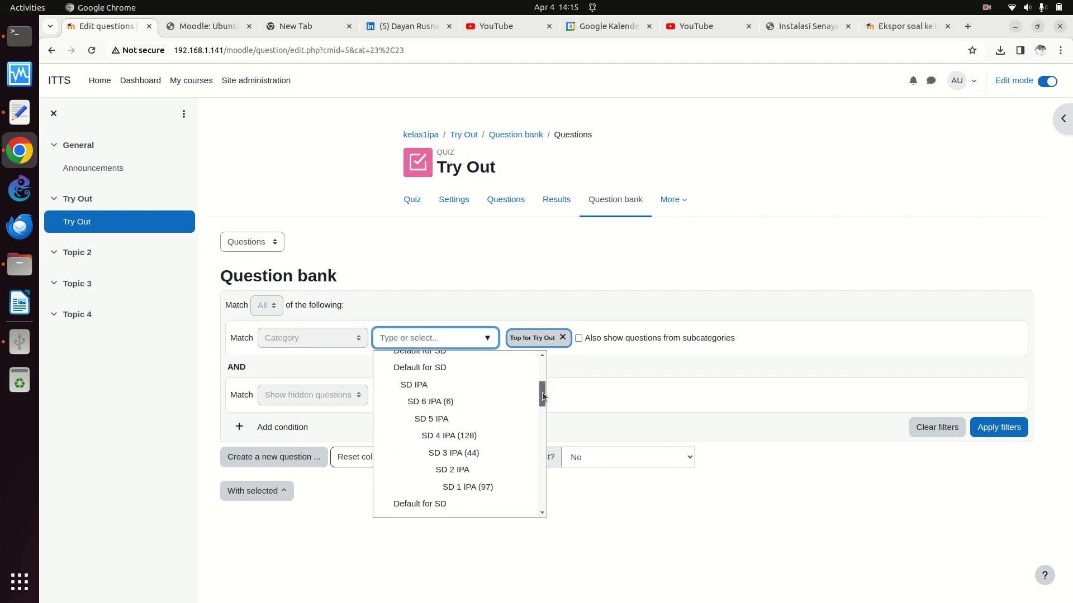
{"action": "left_click", "coordinate": [508, 483]}
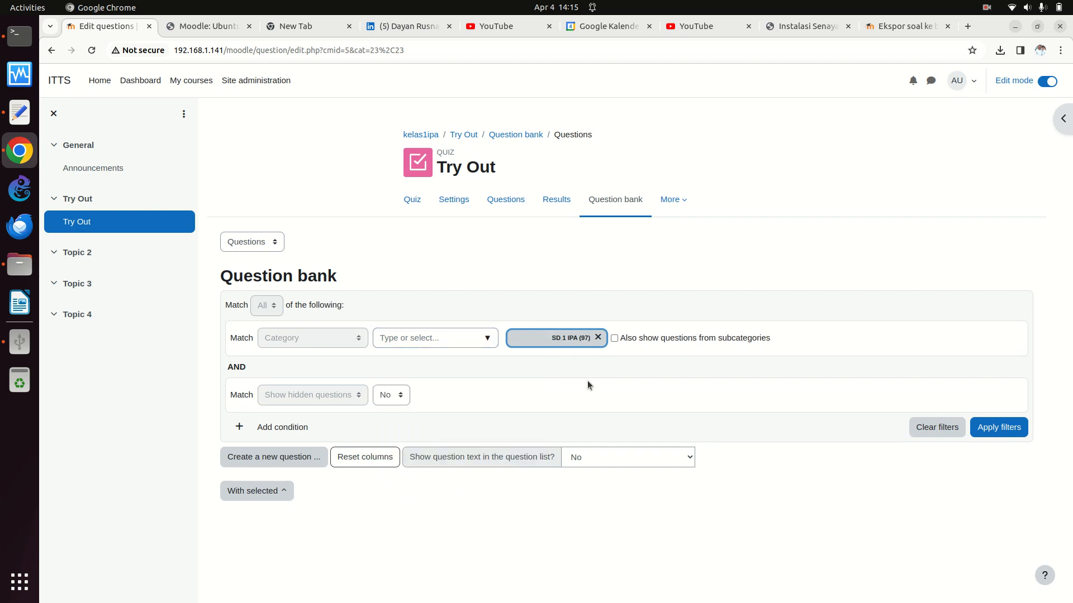
{"action": "left_click", "coordinate": [1002, 426]}
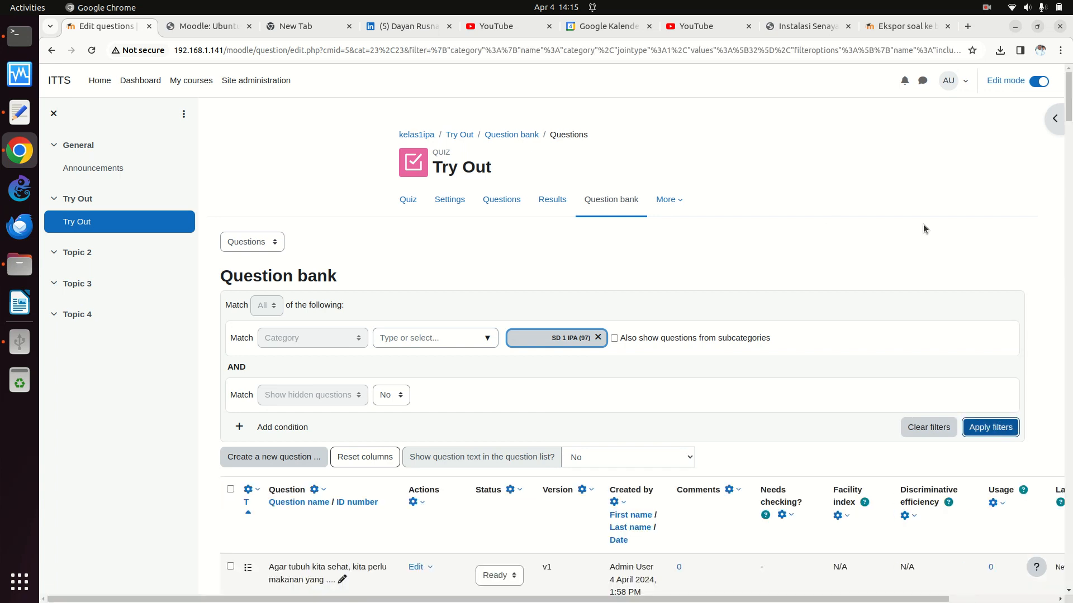
Return to the quiz's questions, reopen the first random question's bank view, and apply the SD 1 IPA category filter again.
{"action": "left_click", "coordinate": [514, 207]}
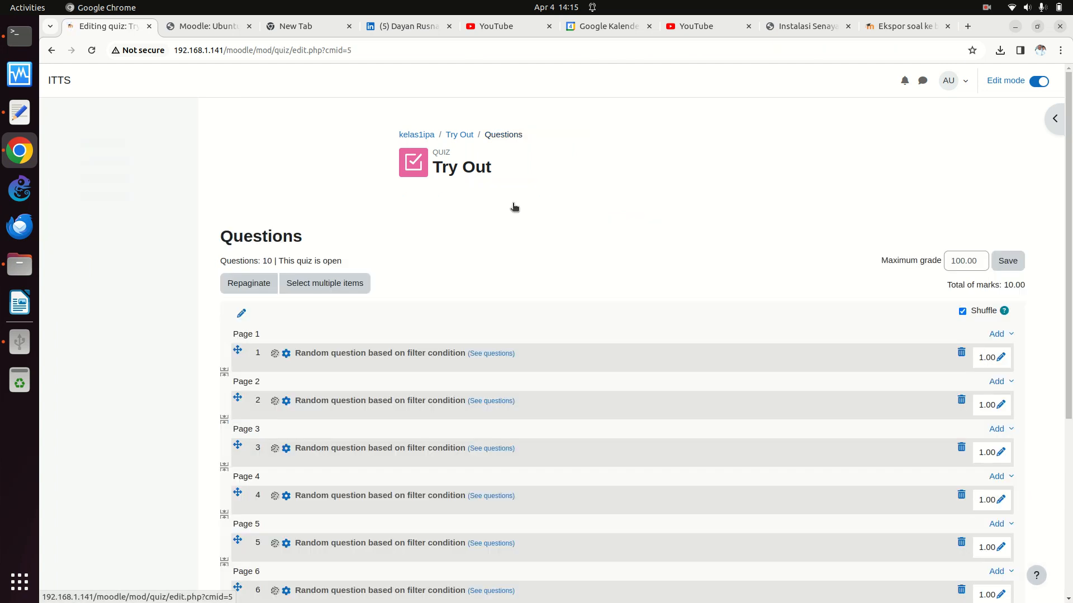
{"action": "left_click", "coordinate": [490, 354]}
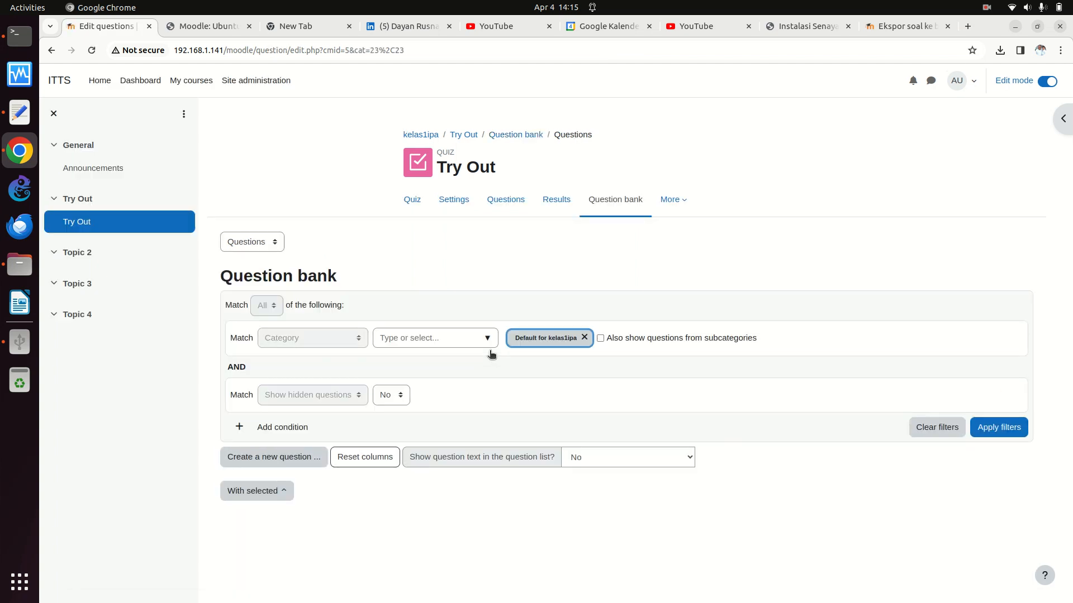
{"action": "left_click", "coordinate": [581, 337]}
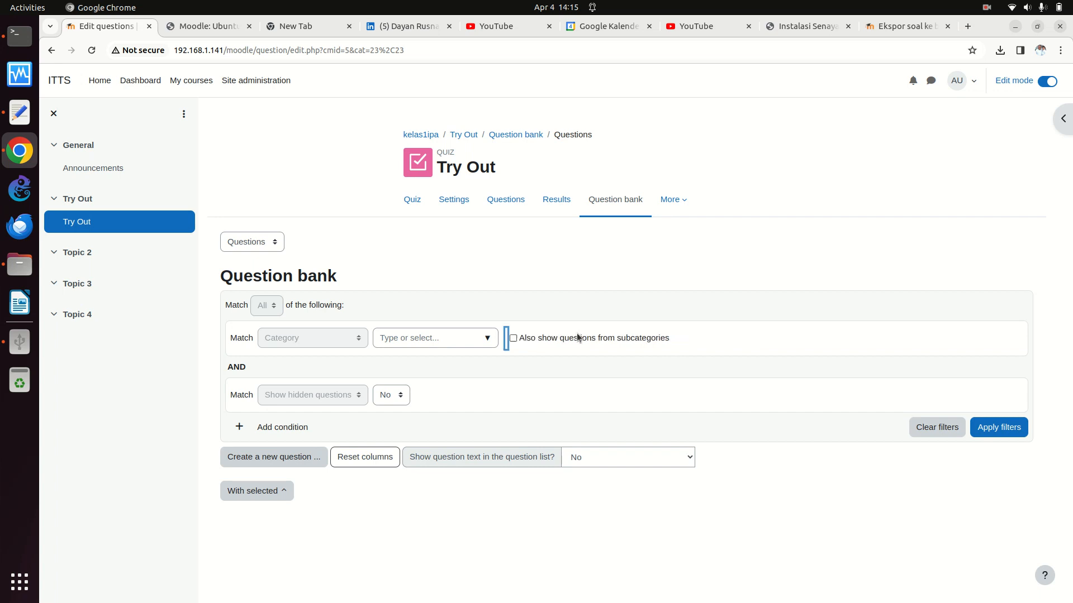
{"action": "left_click", "coordinate": [490, 339]}
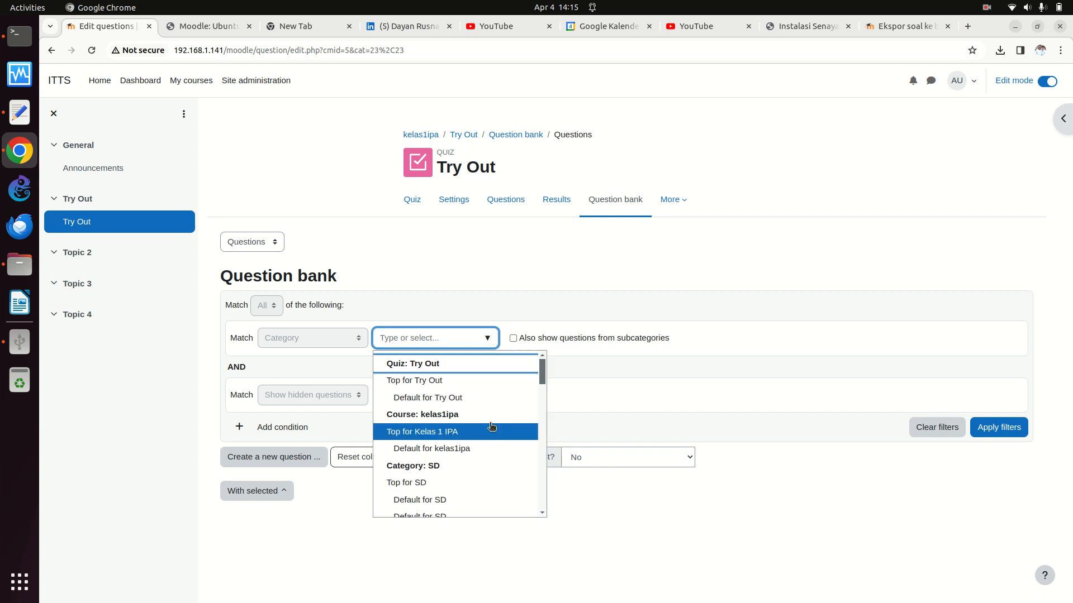
{"action": "left_click_drag", "start_coordinate": [540, 385], "coordinate": [541, 411]}
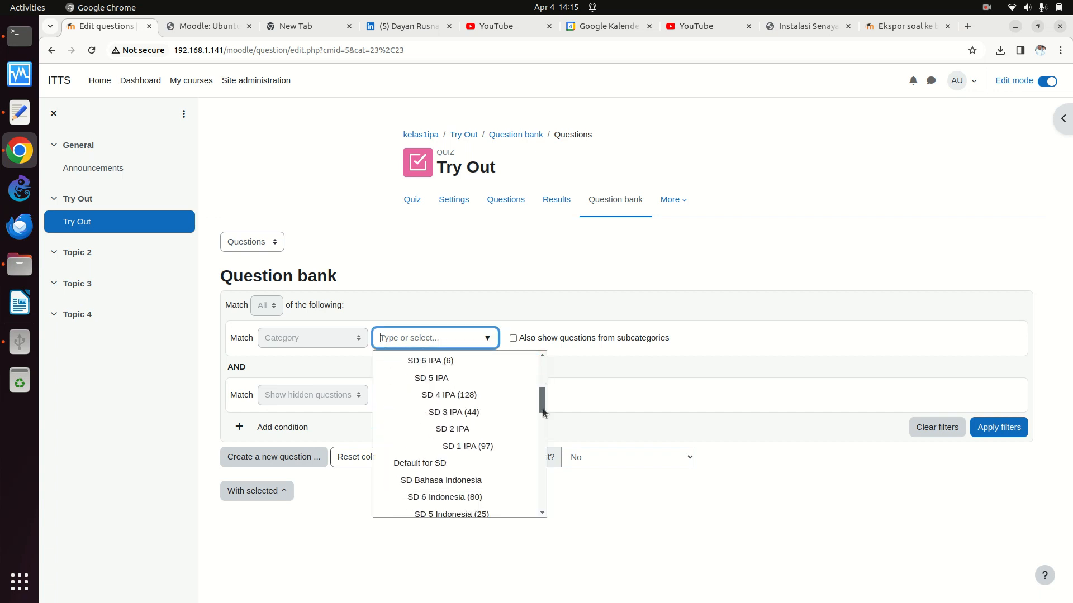
{"action": "left_click", "coordinate": [507, 442]}
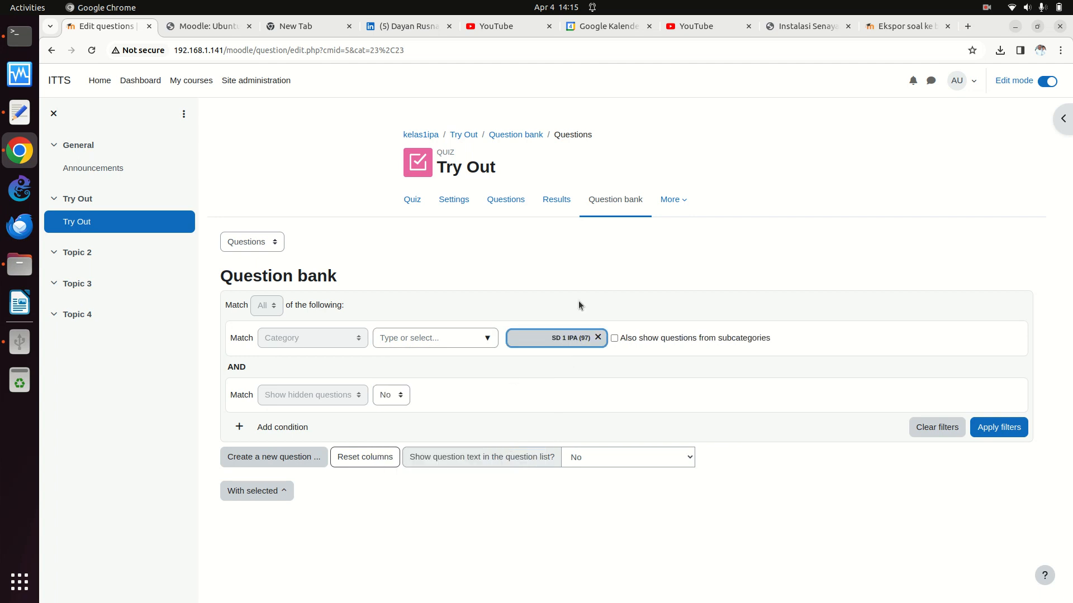
{"action": "left_click", "coordinate": [986, 427]}
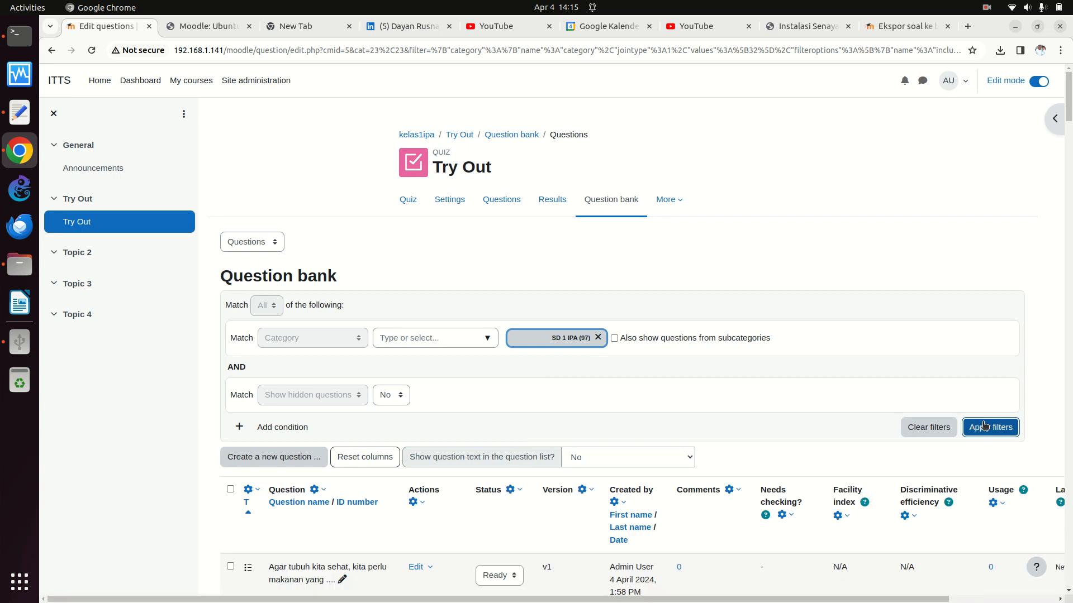
Try selecting all the listed SD 1 IPA questions and reapplying the category filter.
{"action": "left_click", "coordinate": [230, 489]}
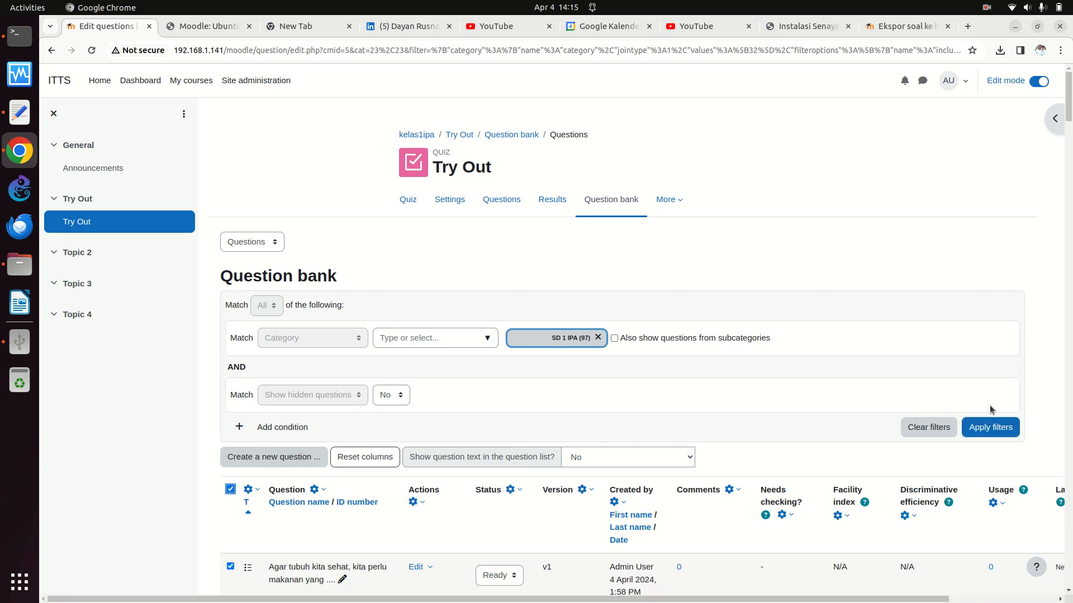
{"action": "left_click", "coordinate": [1003, 429]}
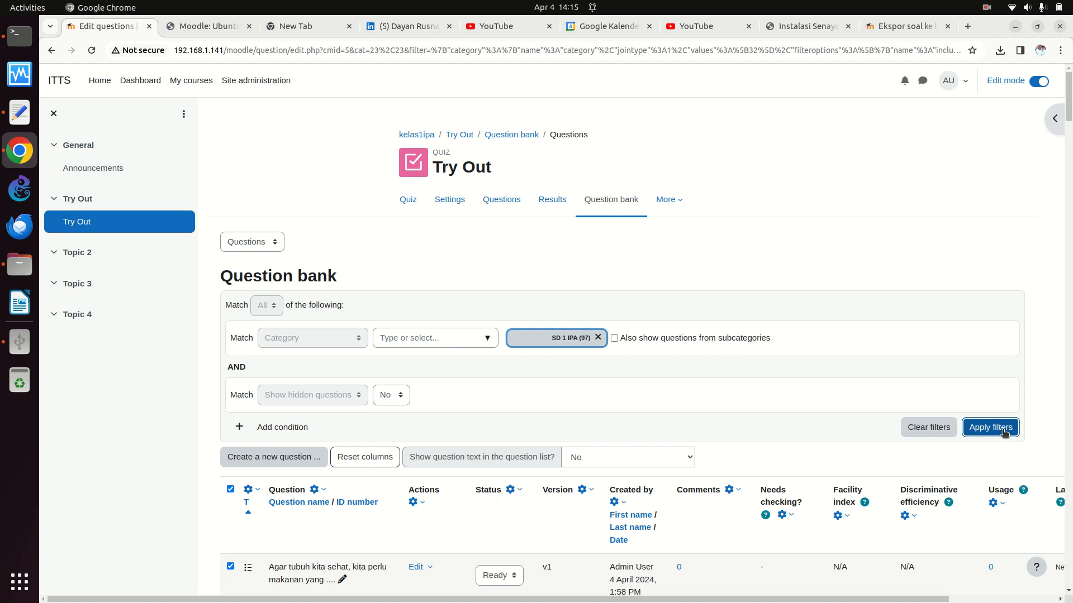
{"action": "left_click_drag", "start_coordinate": [1069, 113], "coordinate": [1035, 120]}
{"action": "left_click", "coordinate": [231, 489]}
{"action": "mouse_move", "coordinate": [1068, 96]}
{"action": "left_mouse_down"}
{"action": "mouse_move", "coordinate": [1068, 437]}
{"action": "mouse_move", "coordinate": [1068, 96]}
{"action": "left_mouse_up"}
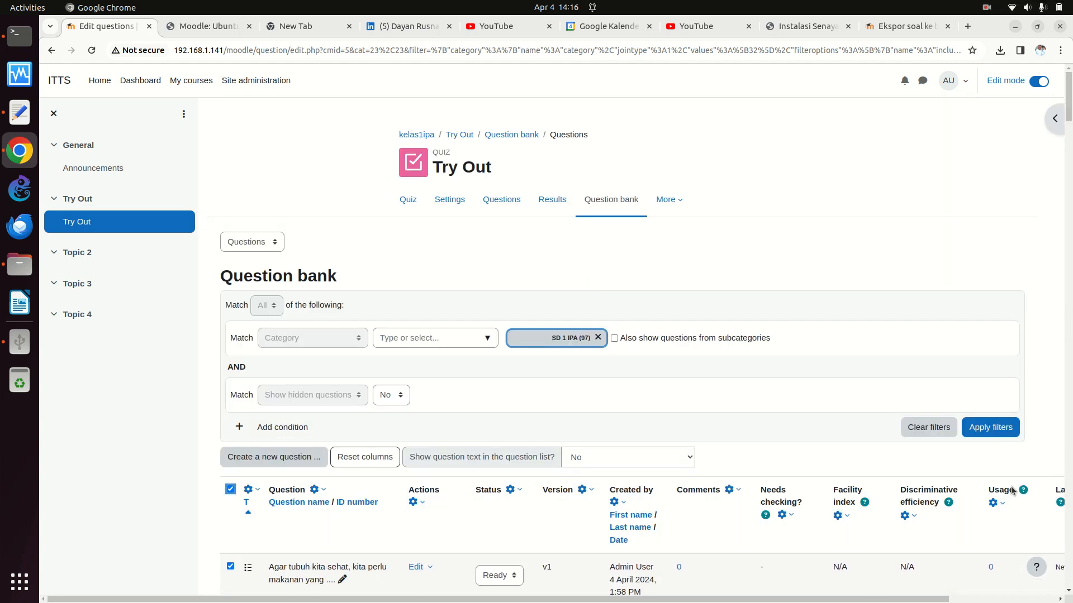
{"action": "left_click", "coordinate": [998, 432]}
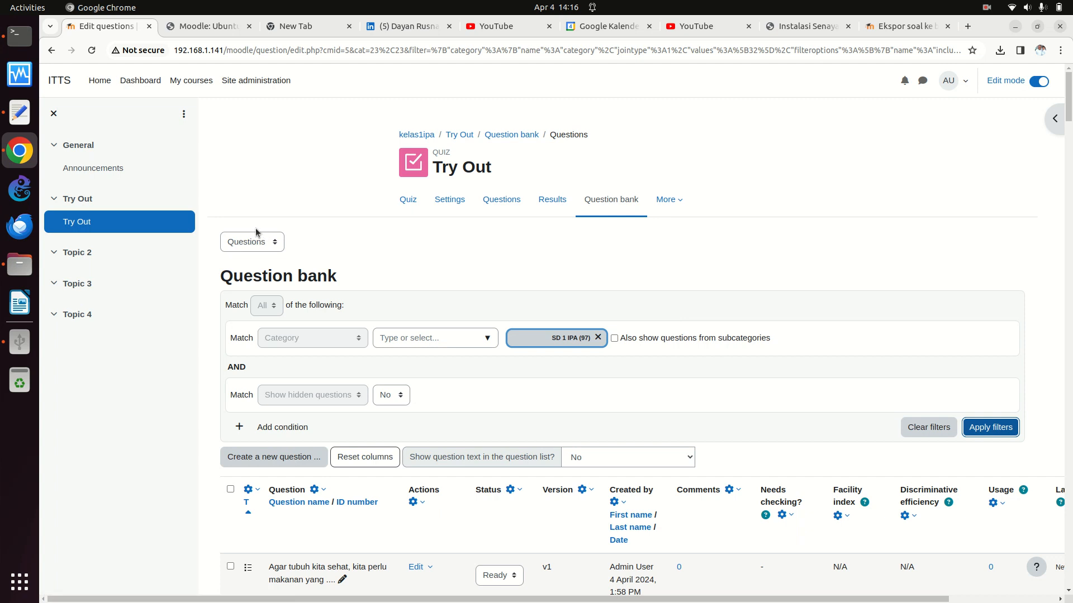
Check the question bank's view options and return to the Try Out quiz's list of random questions.
{"action": "left_click", "coordinate": [271, 241]}
{"action": "left_click", "coordinate": [274, 242]}
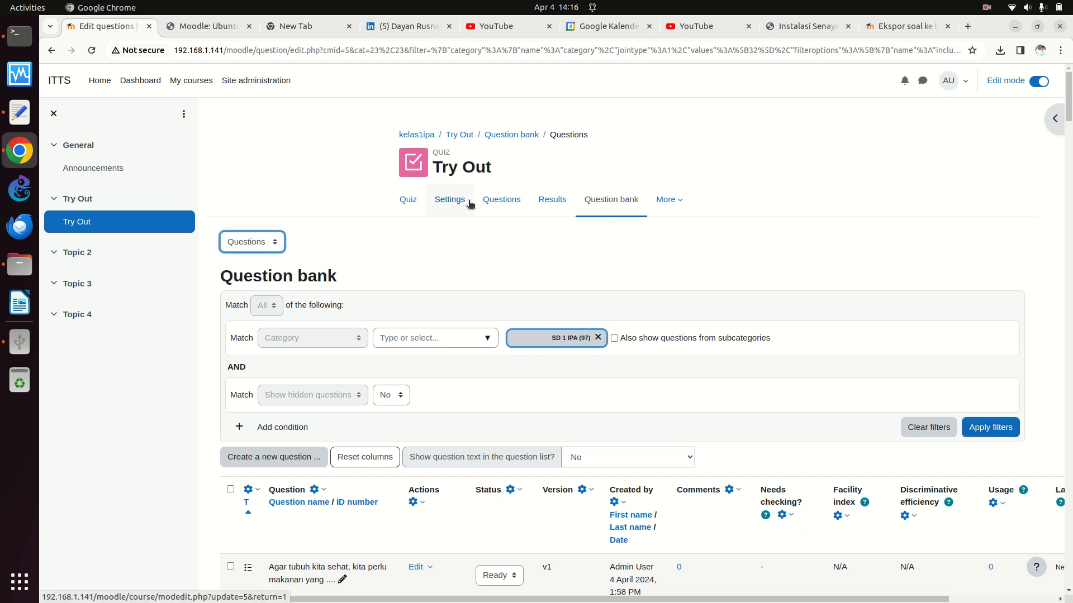
{"action": "left_click", "coordinate": [506, 199]}
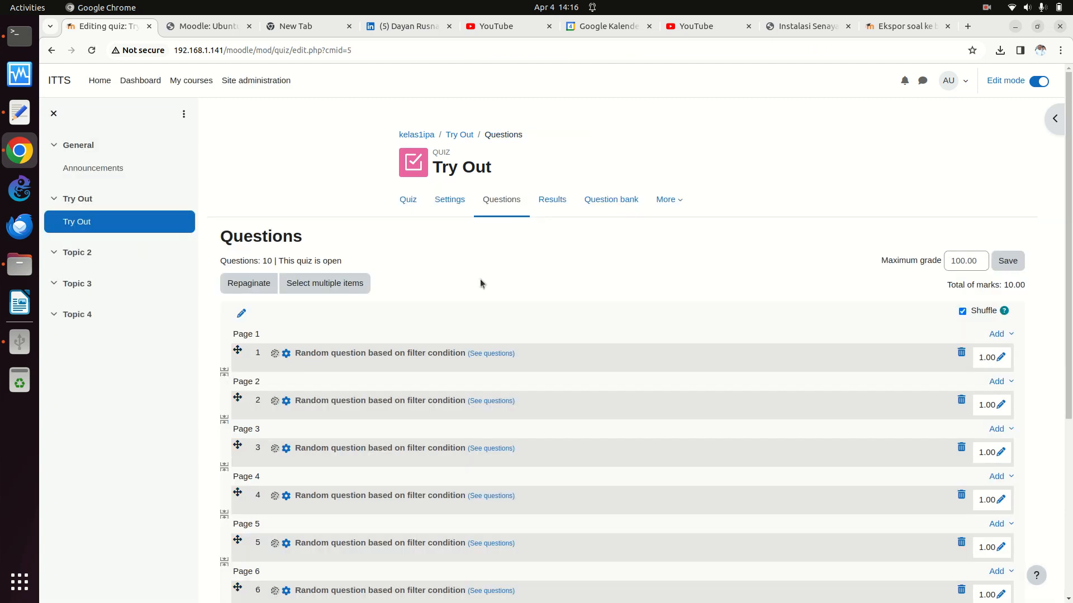
Open the first random question's bank view, check the bulk actions, and change the category filter to Default for SD.
{"action": "left_click", "coordinate": [497, 352]}
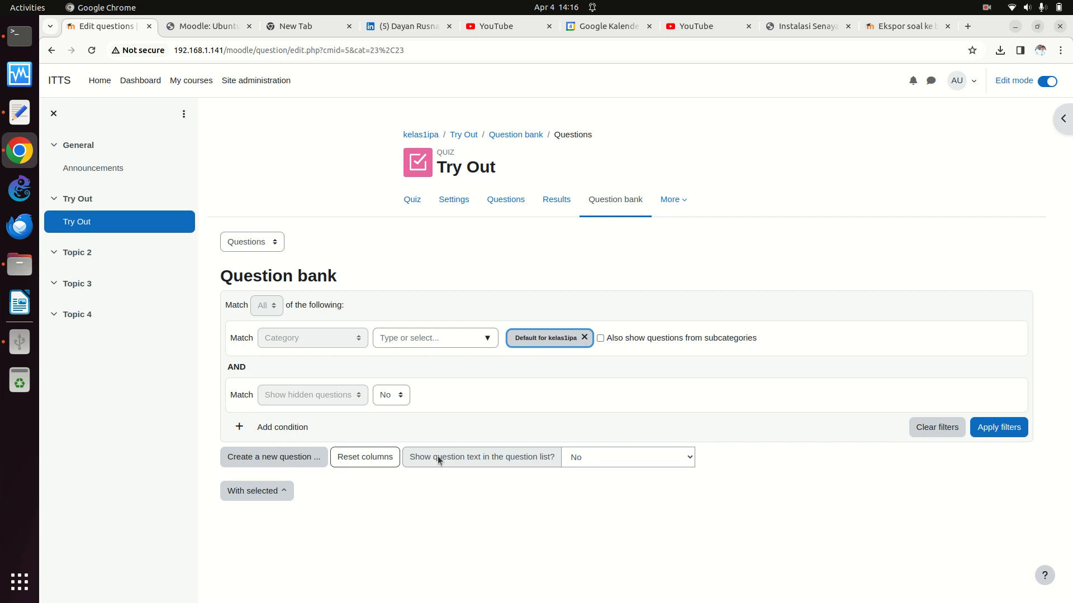
{"action": "left_click", "coordinate": [281, 492]}
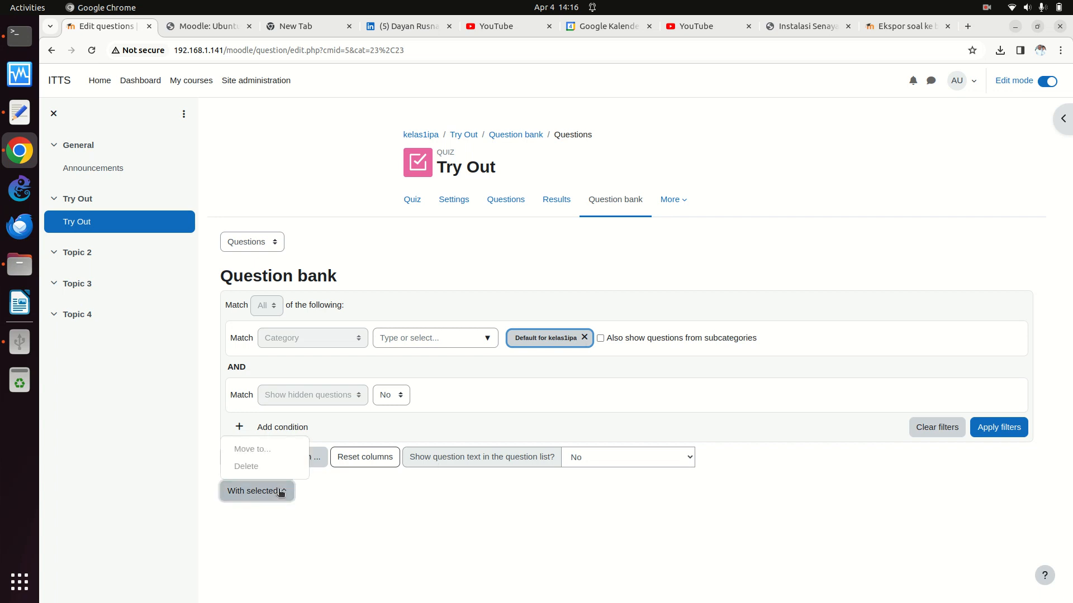
{"action": "left_click", "coordinate": [367, 498]}
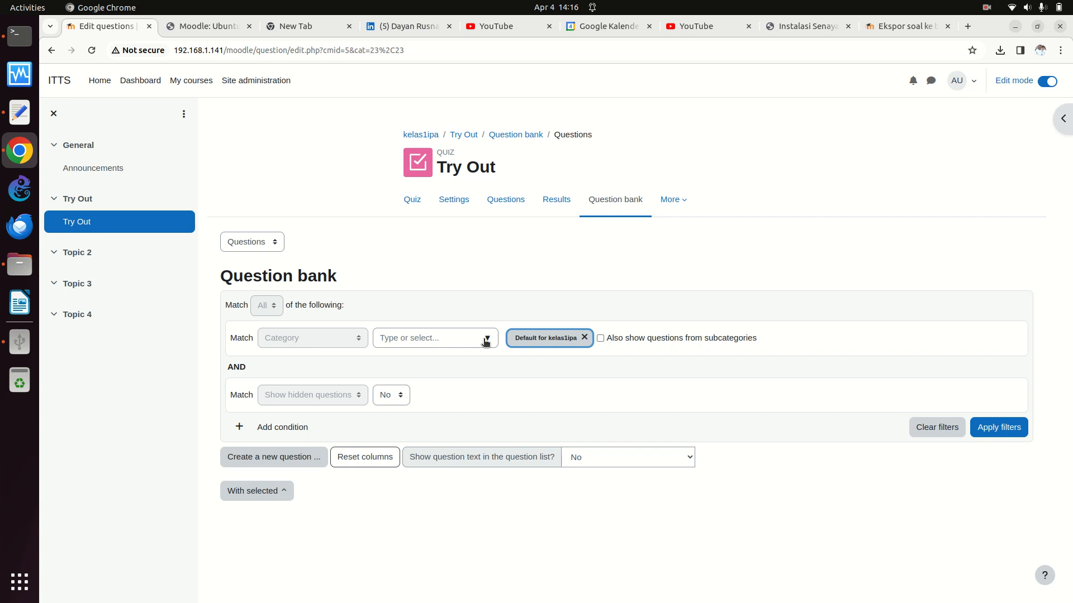
{"action": "left_click", "coordinate": [485, 340]}
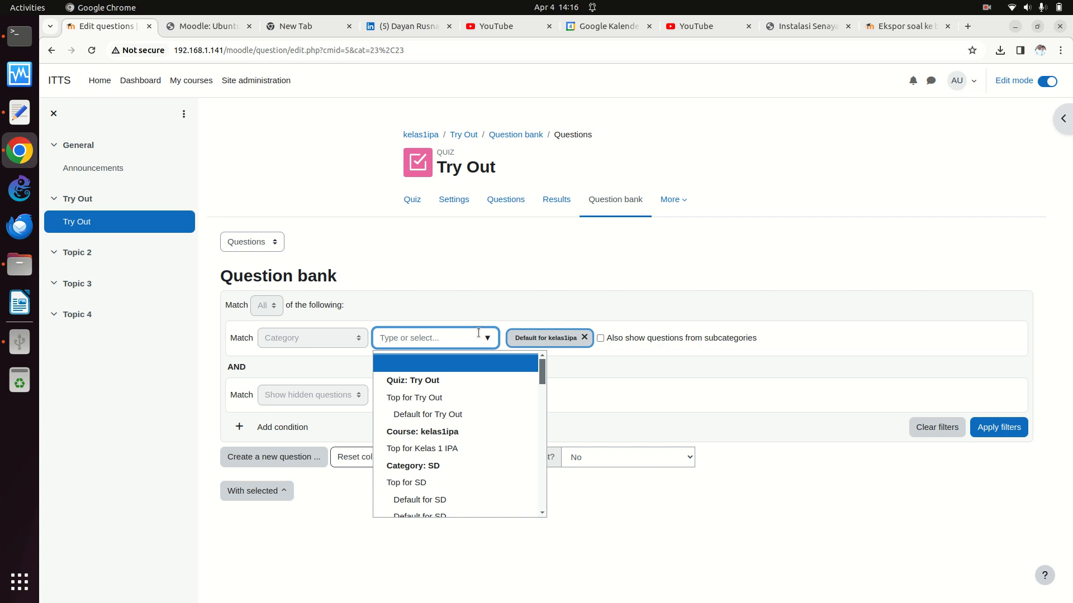
{"action": "left_click_drag", "start_coordinate": [538, 375], "coordinate": [530, 411]}
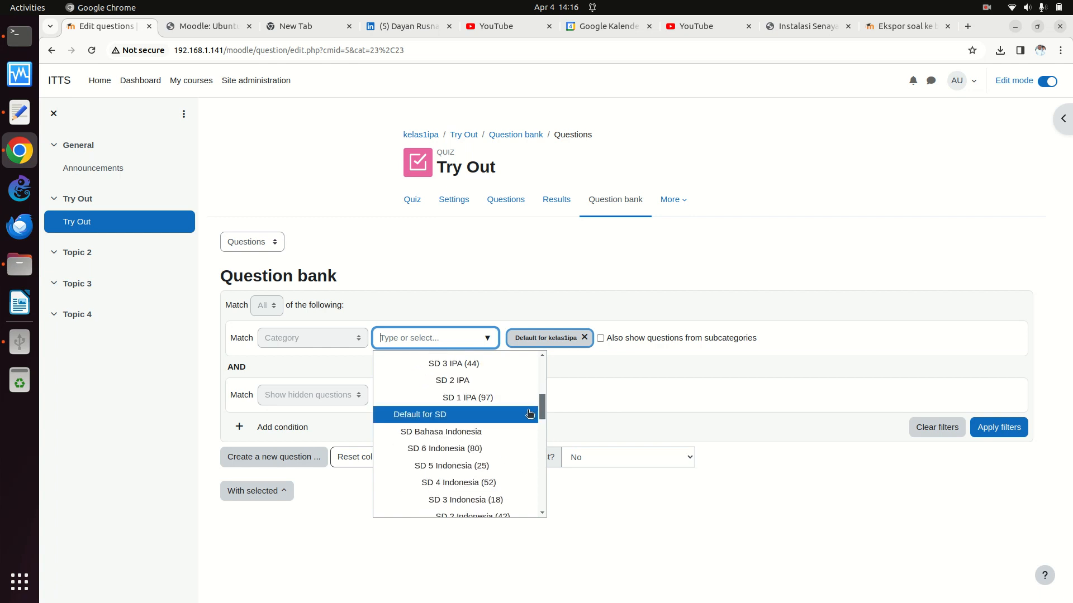
{"action": "left_click", "coordinate": [524, 410]}
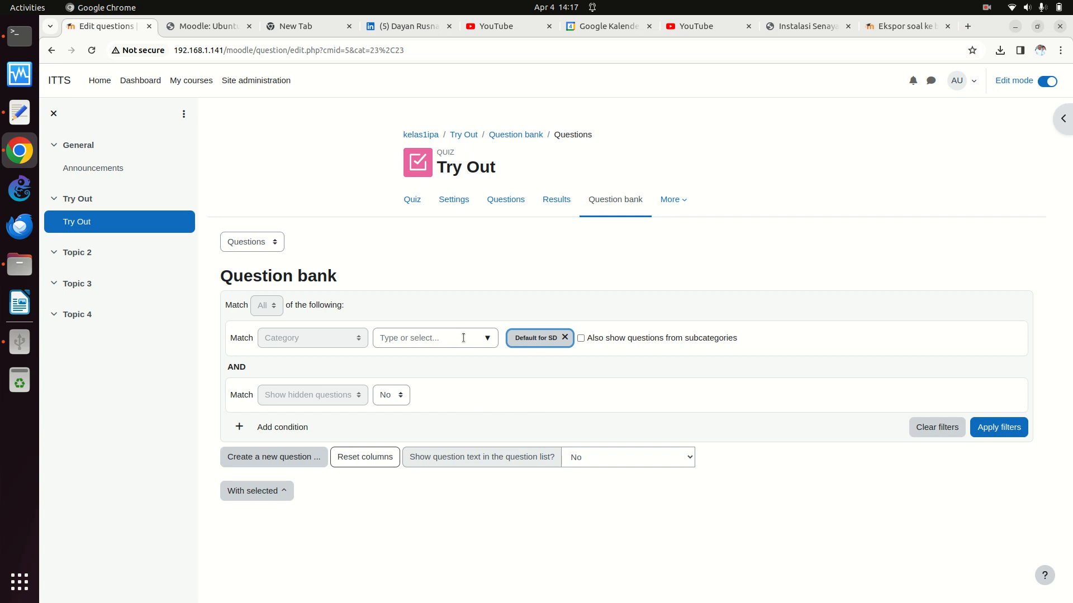
{"action": "left_click", "coordinate": [487, 339]}
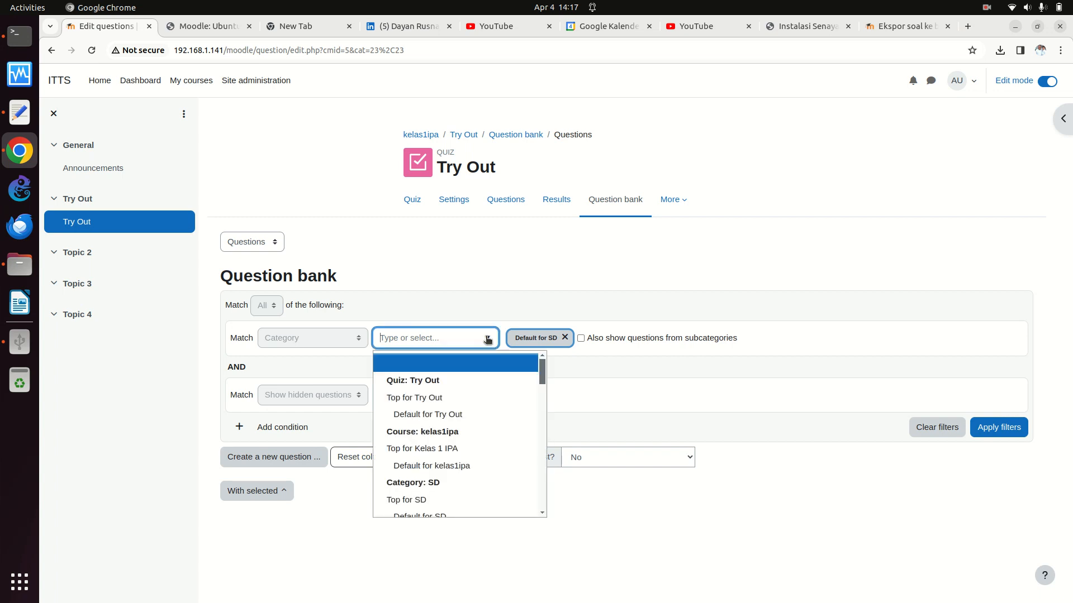
{"action": "left_click", "coordinate": [440, 276]}
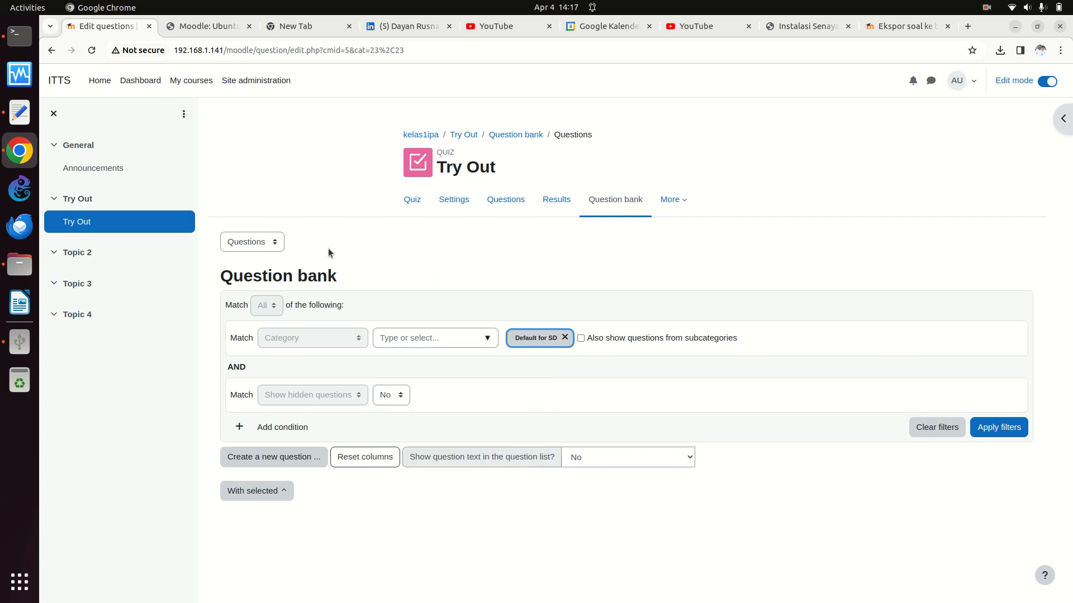
View the question categories and inspect the settings of Default for kelas1ipa and Default for Try Out.
{"action": "left_click", "coordinate": [274, 240]}
{"action": "left_click", "coordinate": [273, 285]}
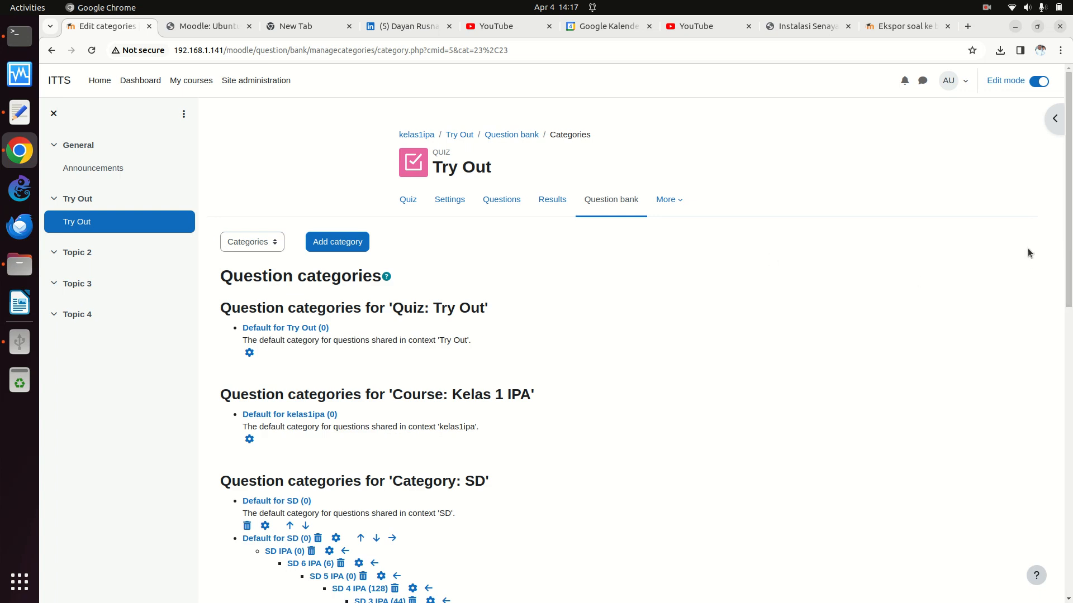
{"action": "left_click", "coordinate": [249, 439]}
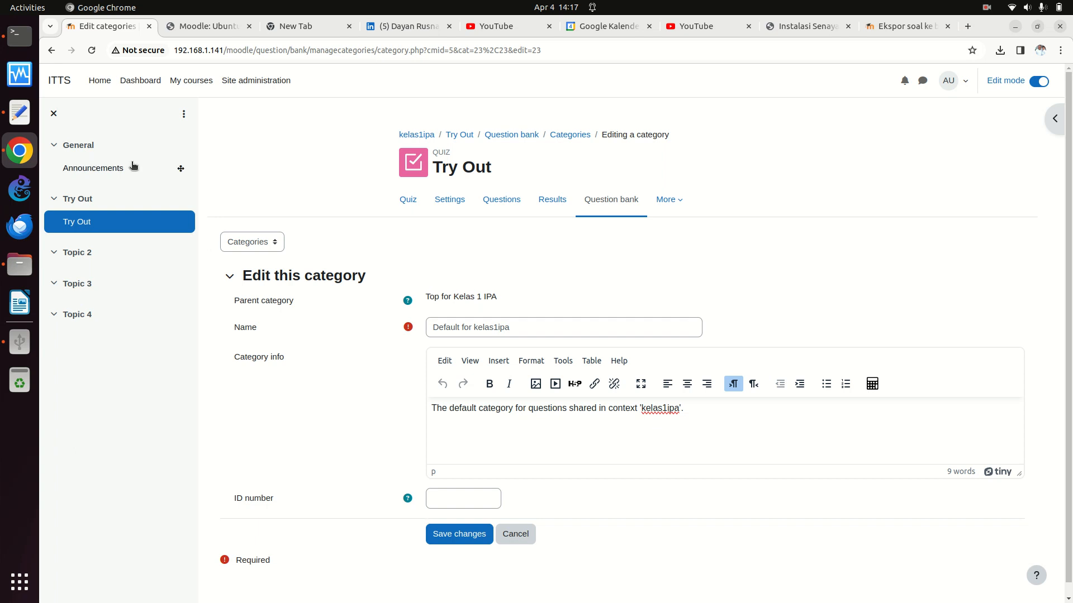
{"action": "left_click", "coordinate": [51, 51]}
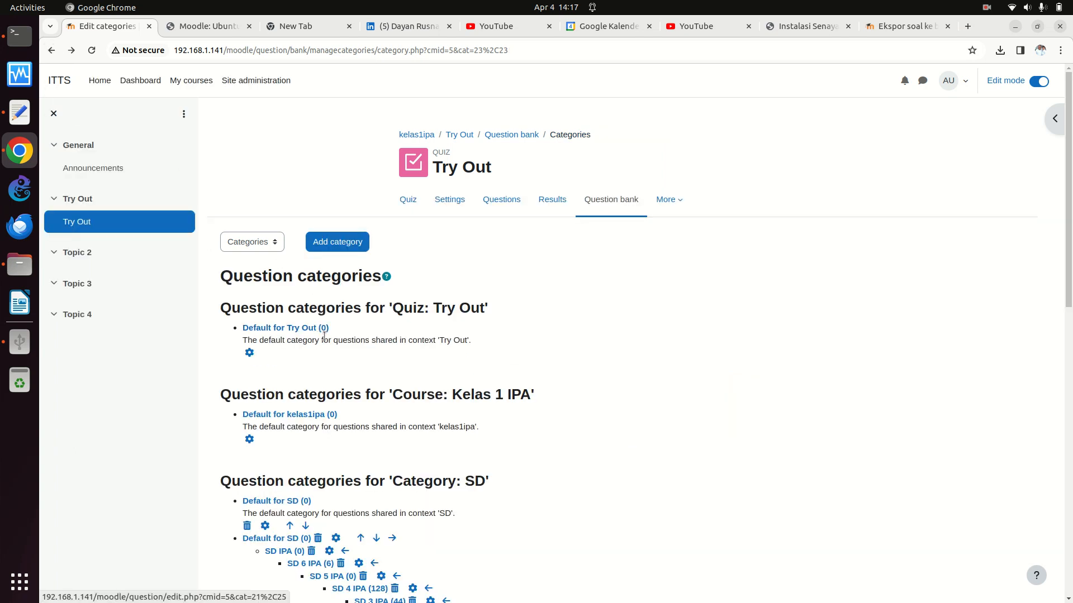
{"action": "left_click", "coordinate": [248, 355]}
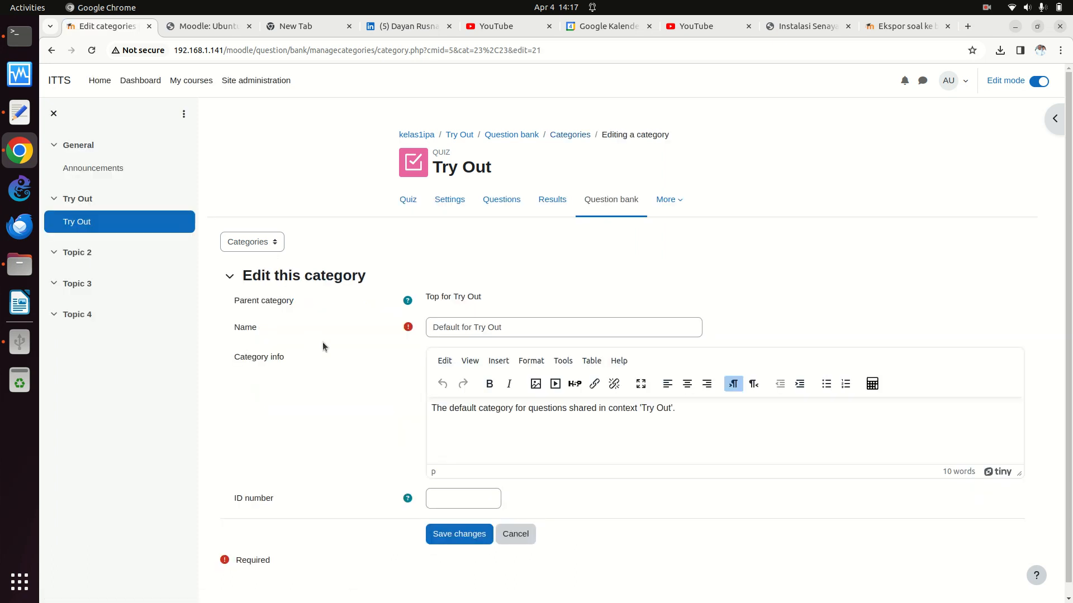
{"action": "left_click", "coordinate": [51, 50]}
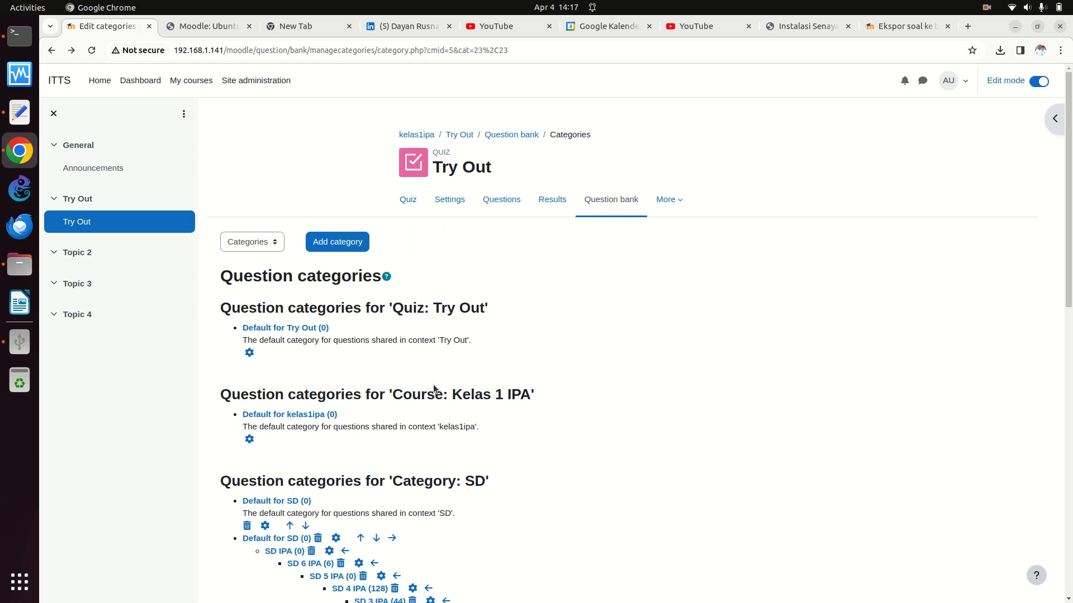
Edit the first random question in the quiz, replacing its category with SD 1 IPA and applying the filter.
{"action": "left_click", "coordinate": [622, 199]}
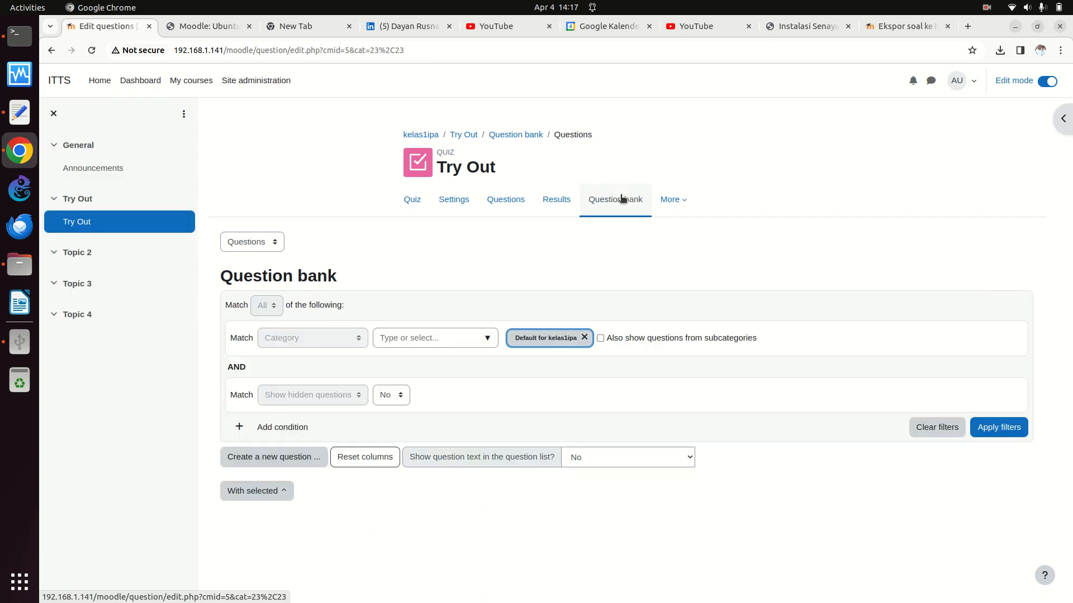
{"action": "left_click", "coordinate": [512, 206]}
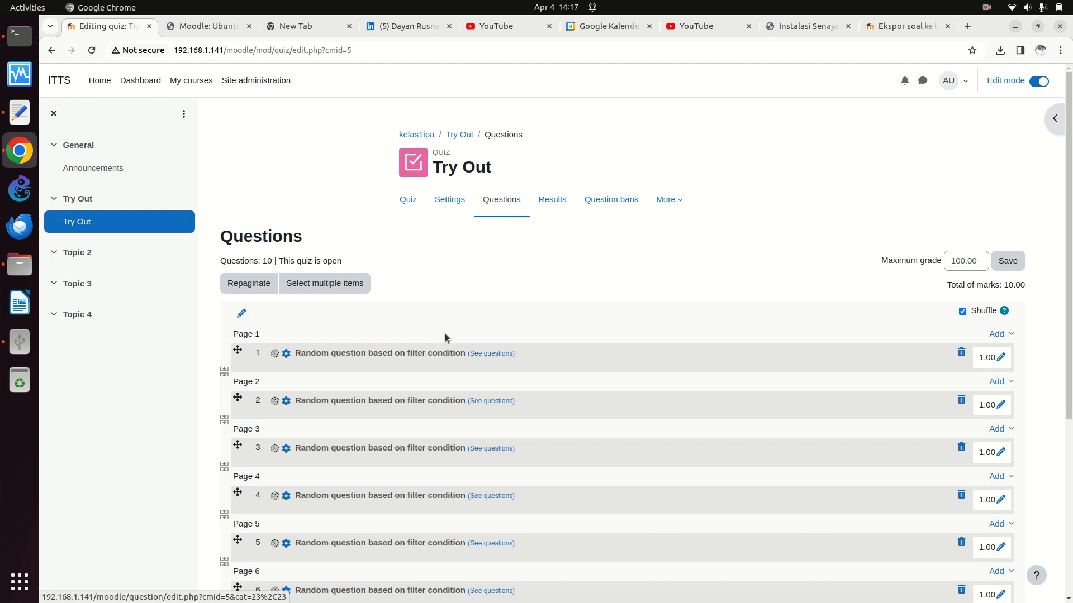
{"action": "left_click", "coordinate": [287, 354]}
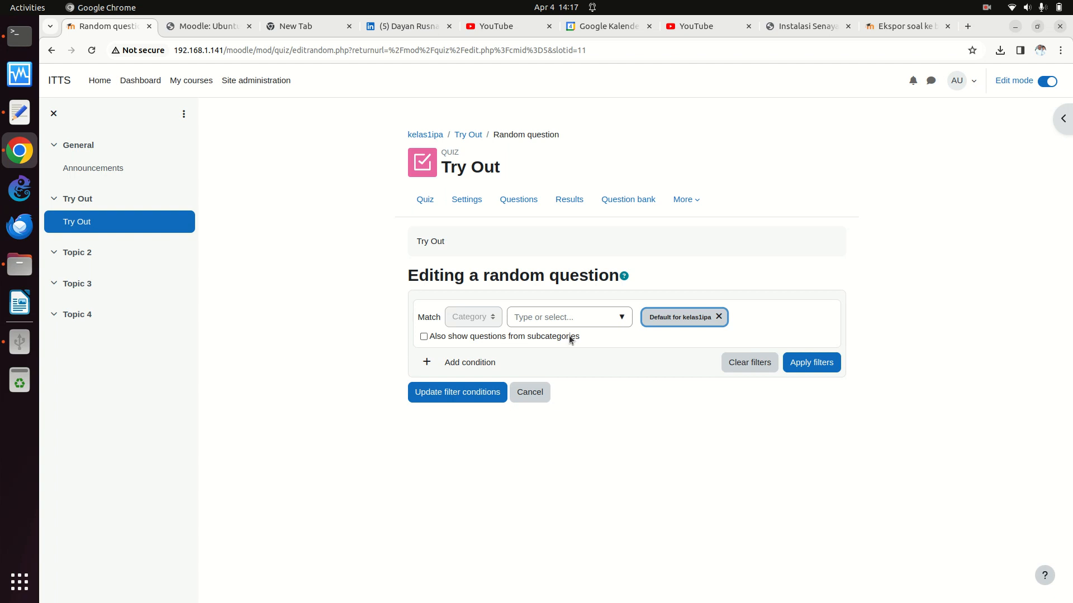
{"action": "left_click", "coordinate": [718, 317]}
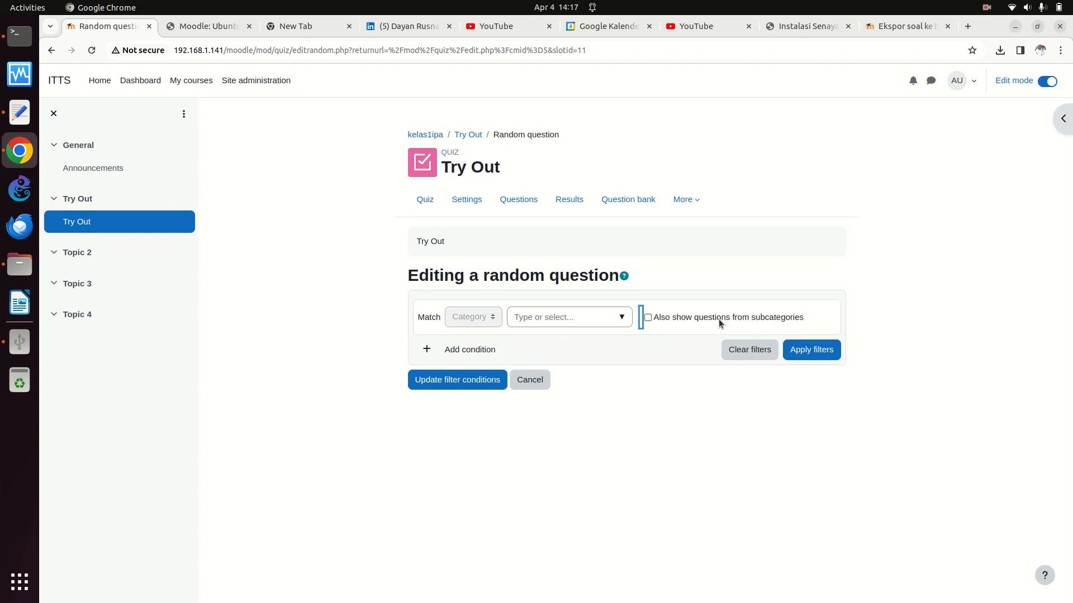
{"action": "left_click", "coordinate": [624, 317]}
{"action": "left_click_drag", "start_coordinate": [675, 351], "coordinate": [679, 377]}
{"action": "left_click", "coordinate": [645, 402]}
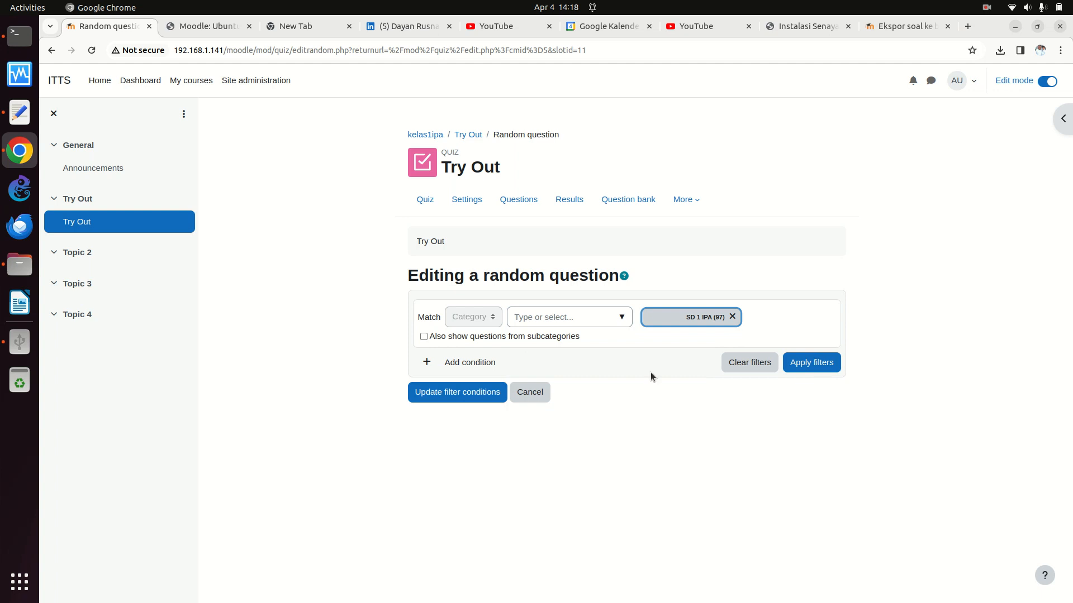
{"action": "left_click", "coordinate": [810, 369]}
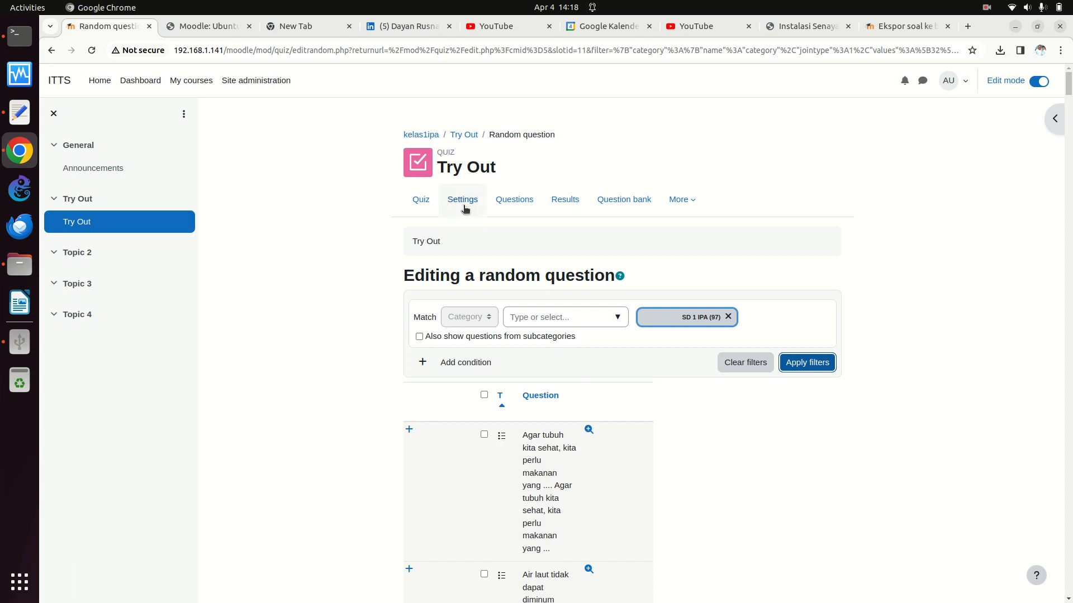
Try to start a preview attempt of the Try Out quiz and return to the quiz page.
{"action": "left_click", "coordinate": [431, 200]}
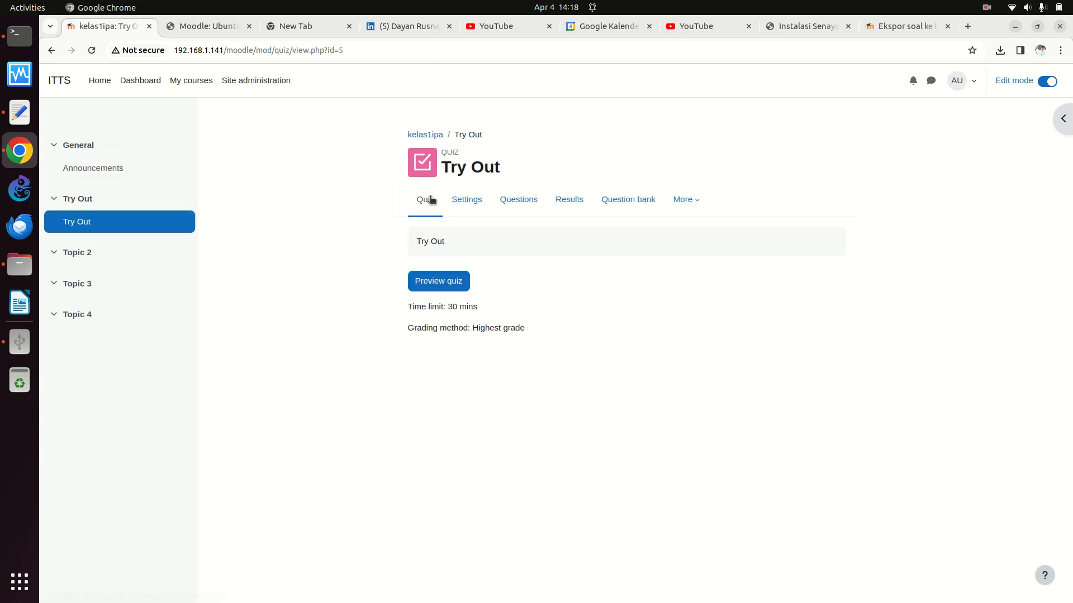
{"action": "left_click", "coordinate": [444, 278]}
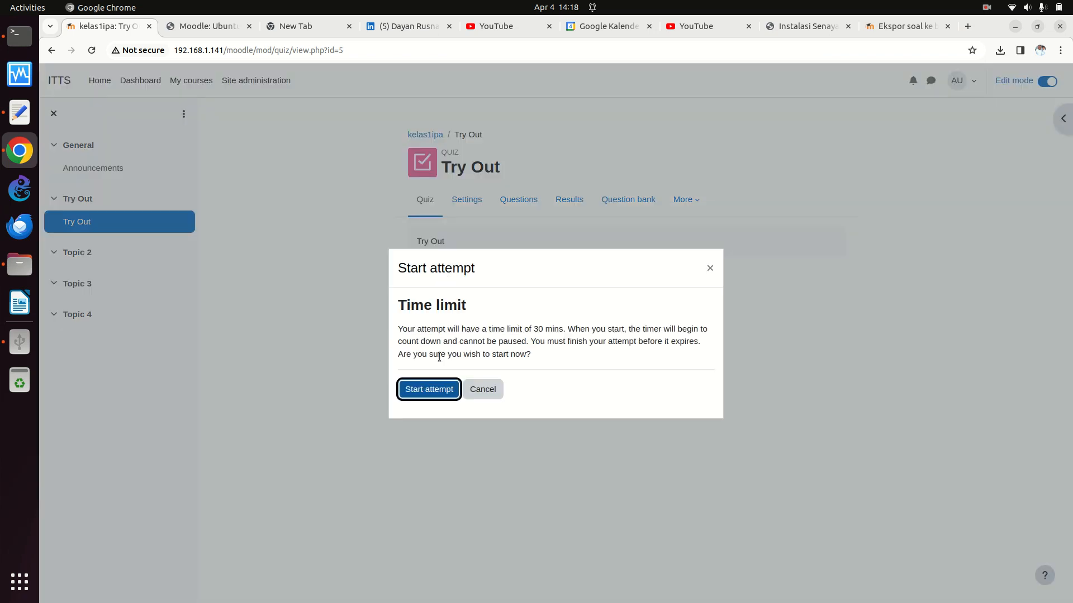
{"action": "left_click", "coordinate": [437, 388]}
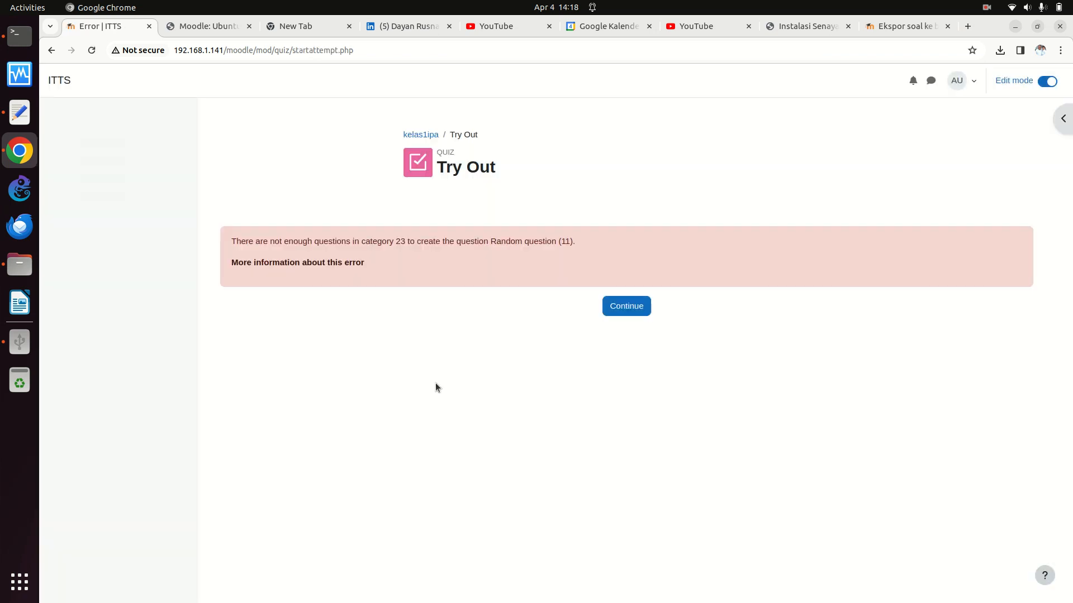
{"action": "left_click", "coordinate": [626, 308]}
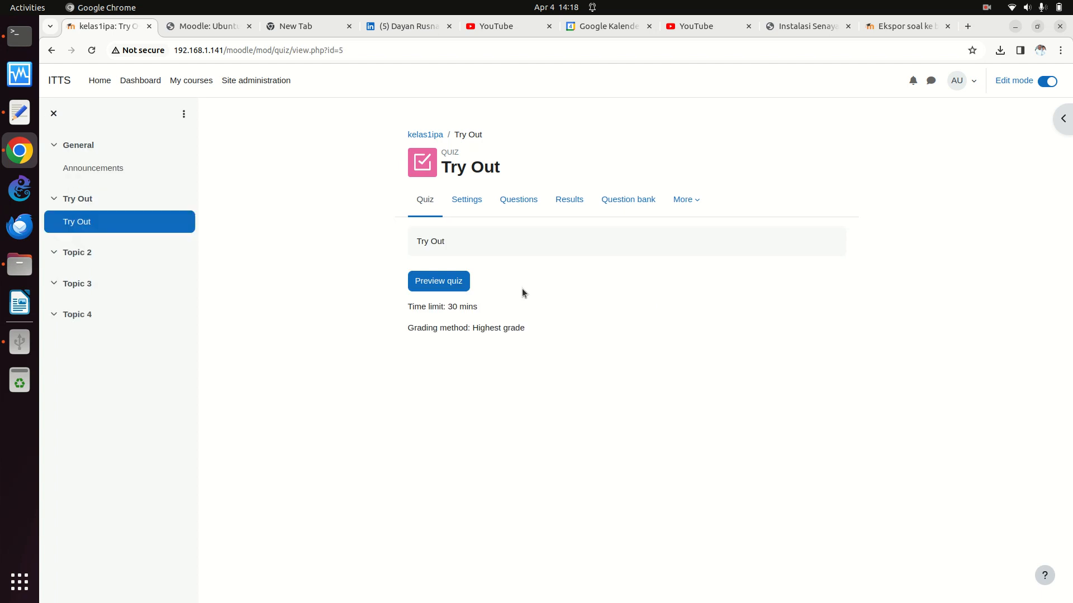
Filter the first random question's bank view by SD 1 IPA, review the listed questions, and return to the quiz's questions.
{"action": "left_click", "coordinate": [509, 201]}
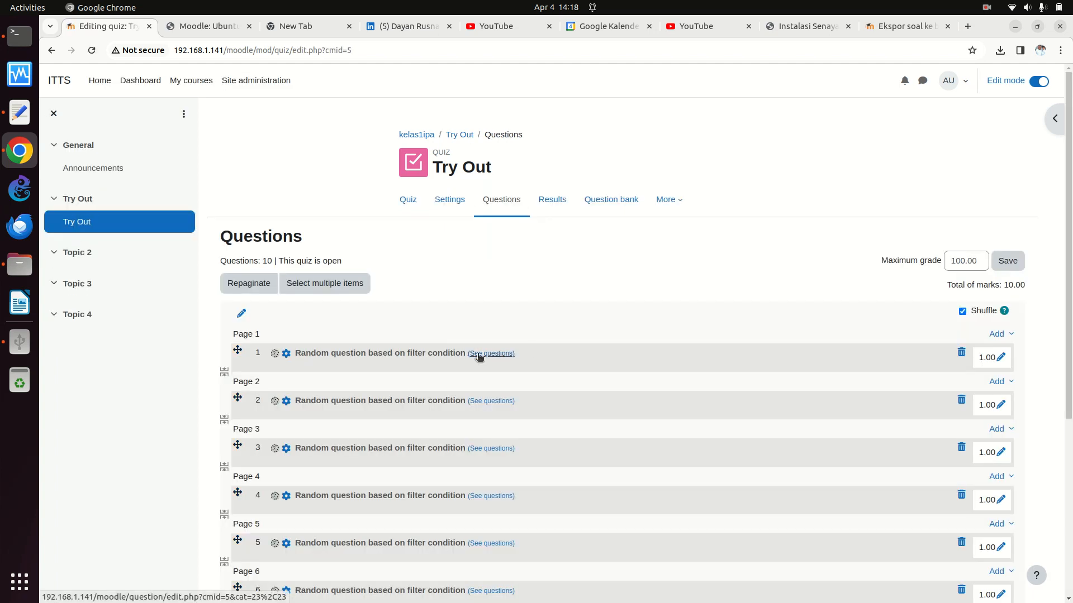
{"action": "left_click", "coordinate": [491, 354]}
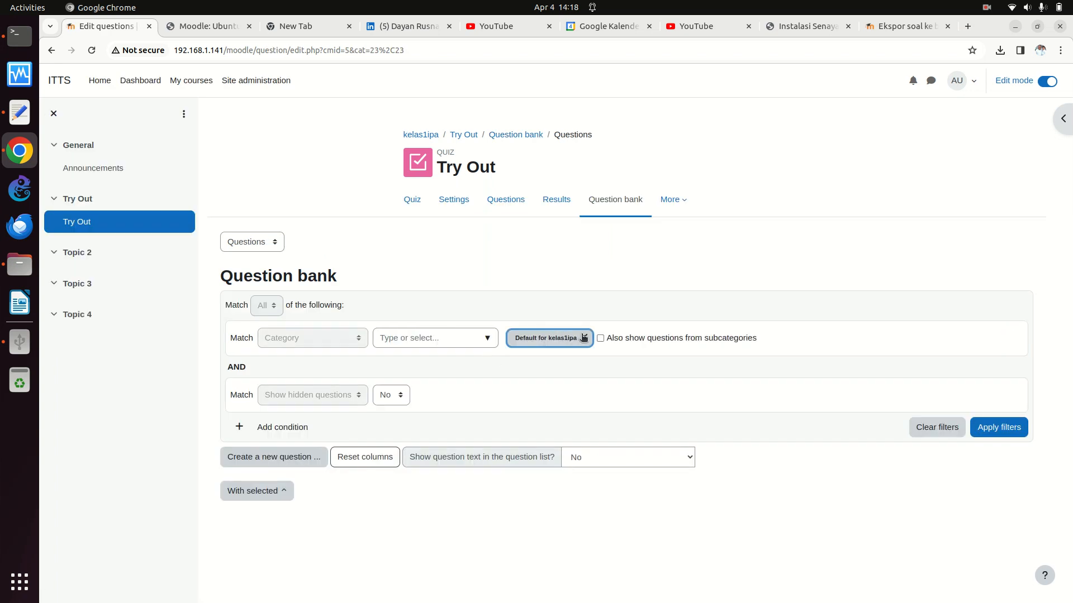
{"action": "left_click", "coordinate": [584, 337]}
{"action": "left_click", "coordinate": [490, 339]}
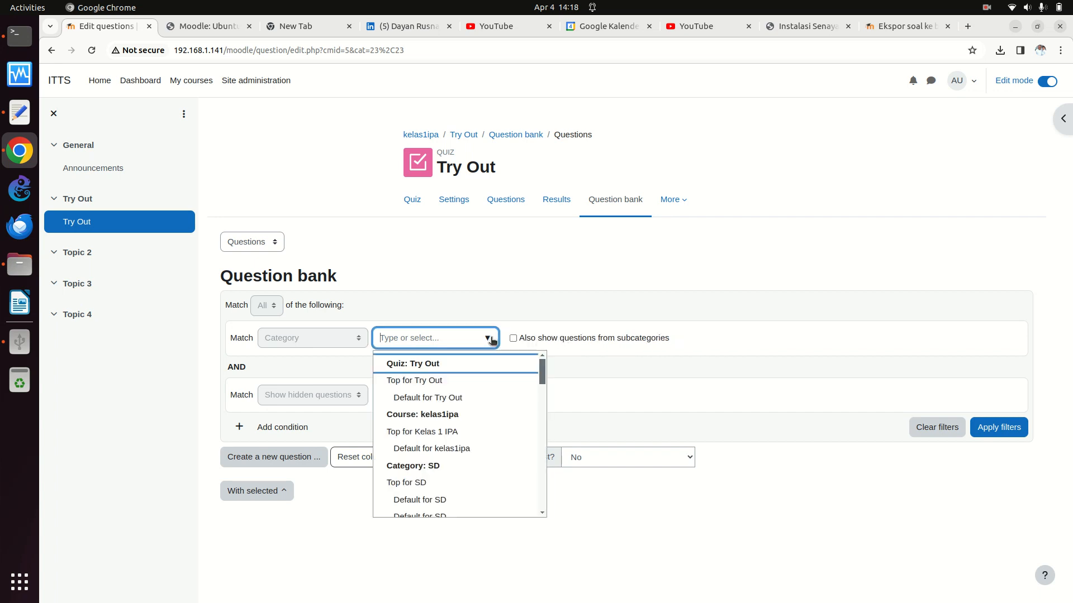
{"action": "left_click_drag", "start_coordinate": [540, 381], "coordinate": [543, 408]}
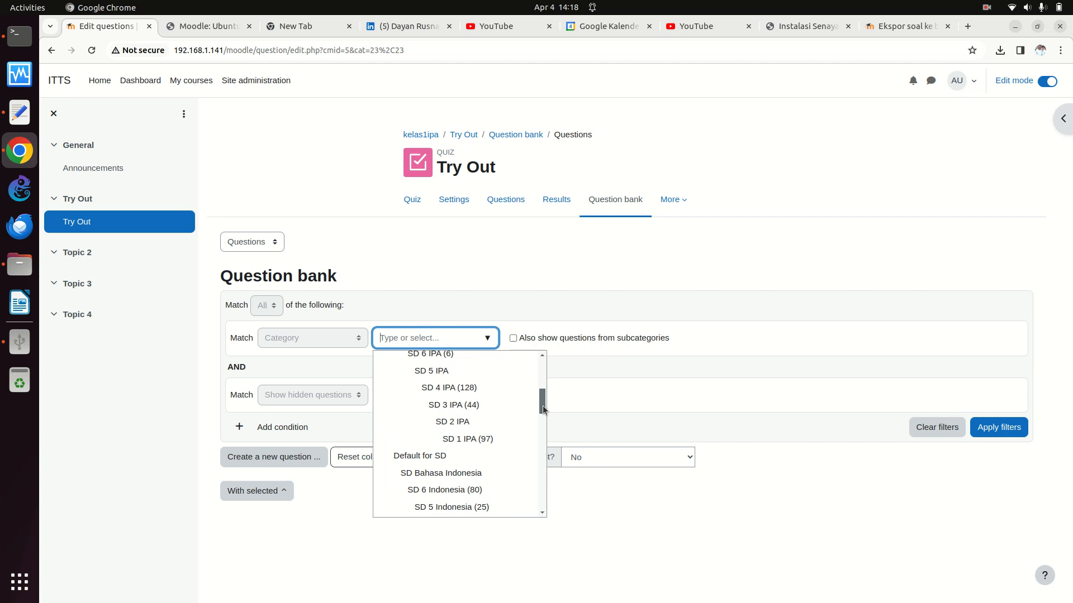
{"action": "left_click", "coordinate": [509, 437]}
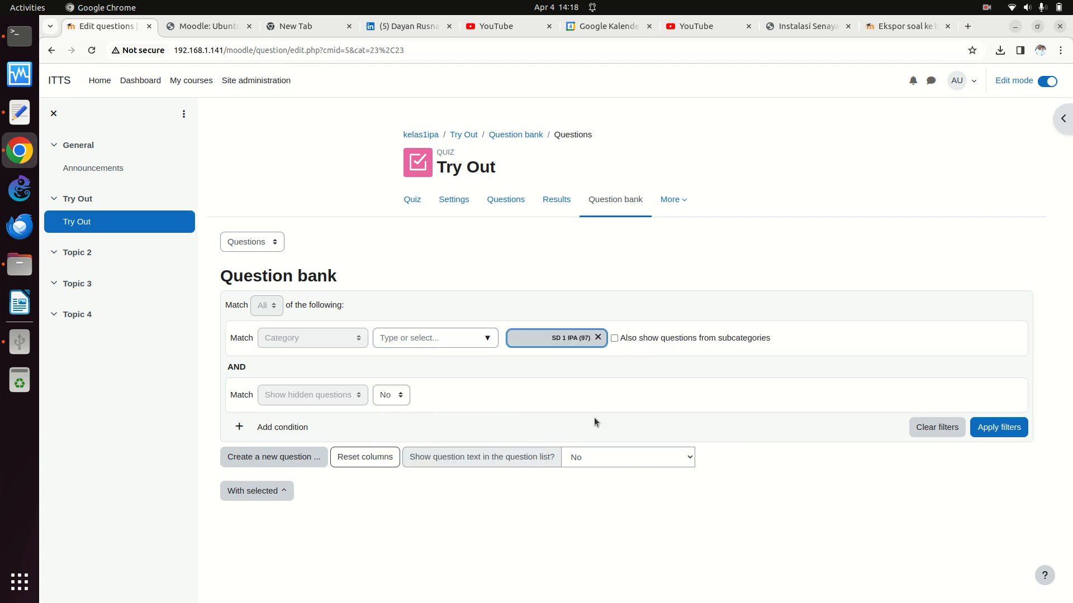
{"action": "left_click", "coordinate": [1005, 428]}
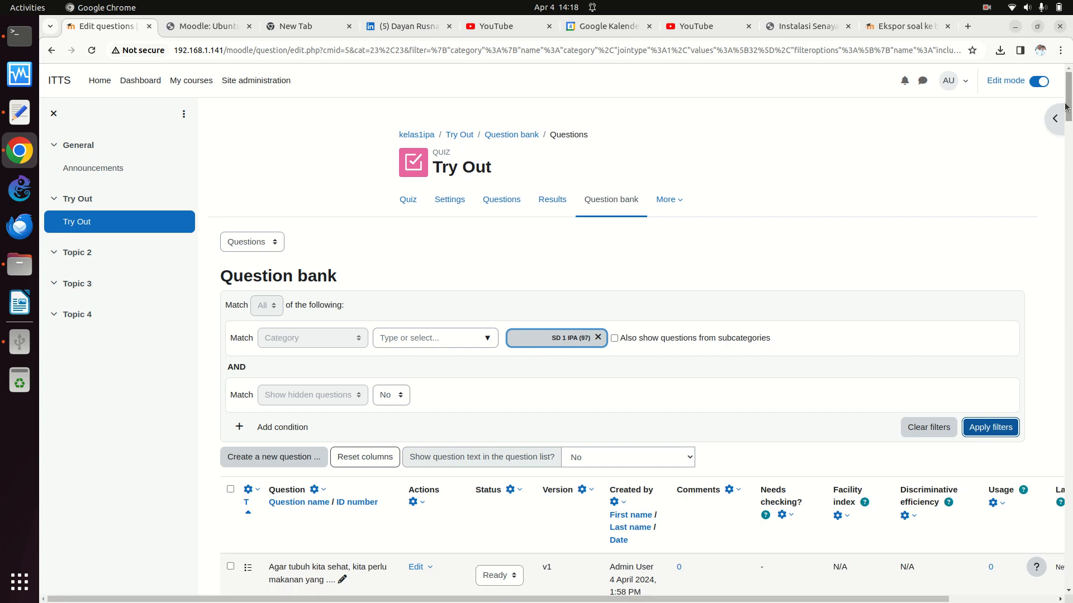
{"action": "left_click_drag", "start_coordinate": [1067, 108], "coordinate": [1067, 562]}
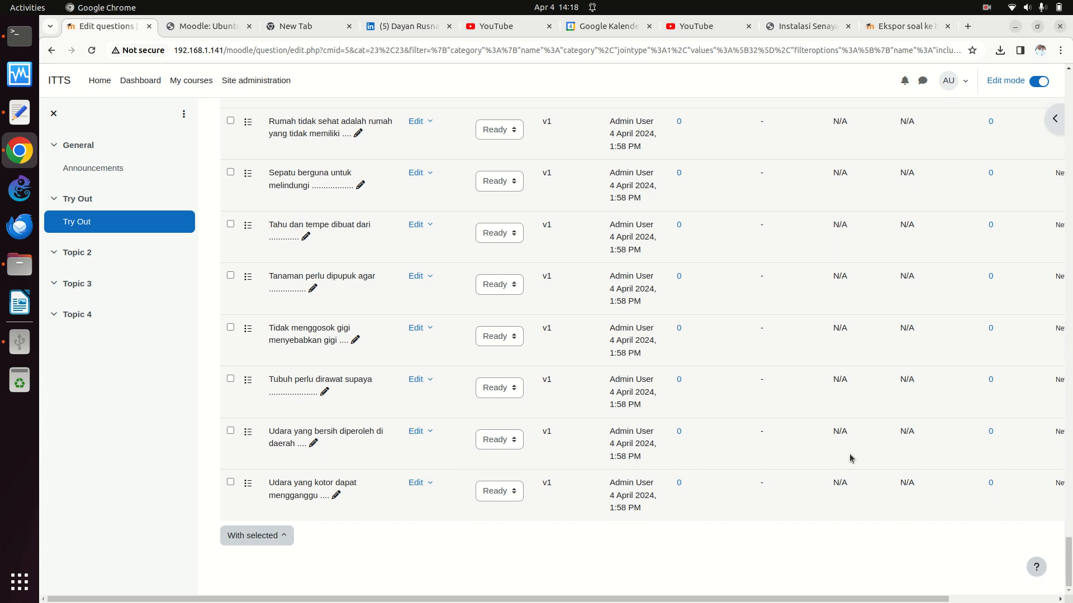
{"action": "left_click", "coordinate": [51, 50]}
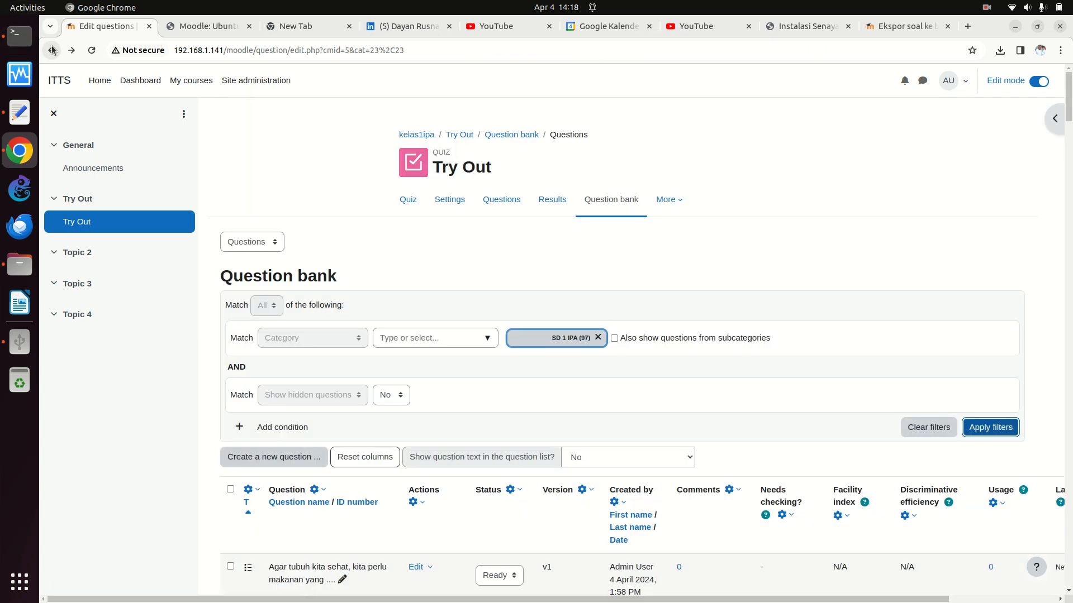
{"action": "left_click", "coordinate": [52, 50]}
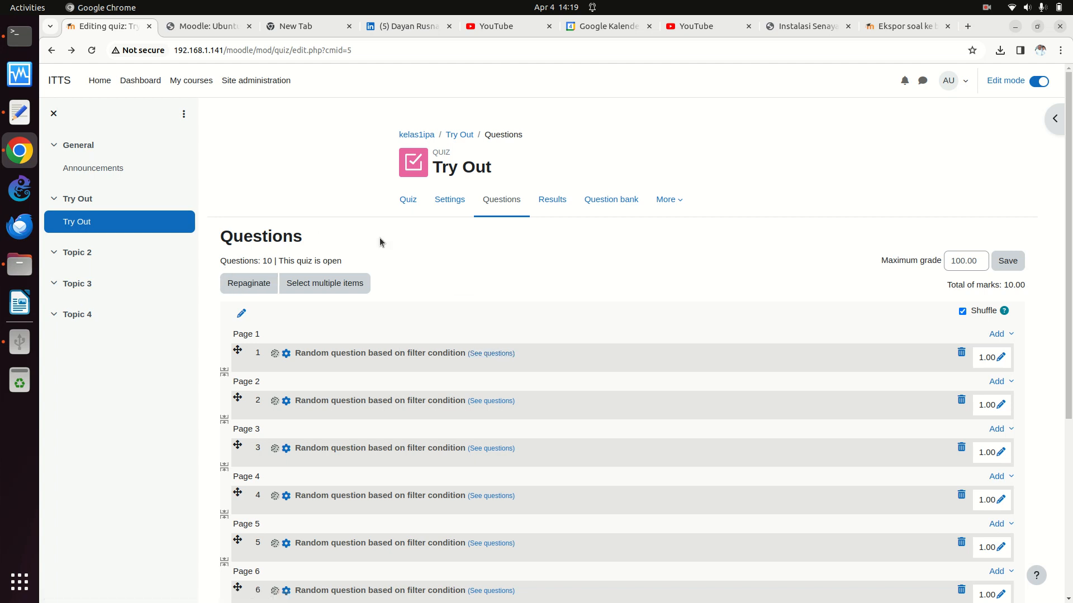
Check which sections the Try Out question bank offers and return to the quiz's questions.
{"action": "left_click", "coordinate": [608, 202]}
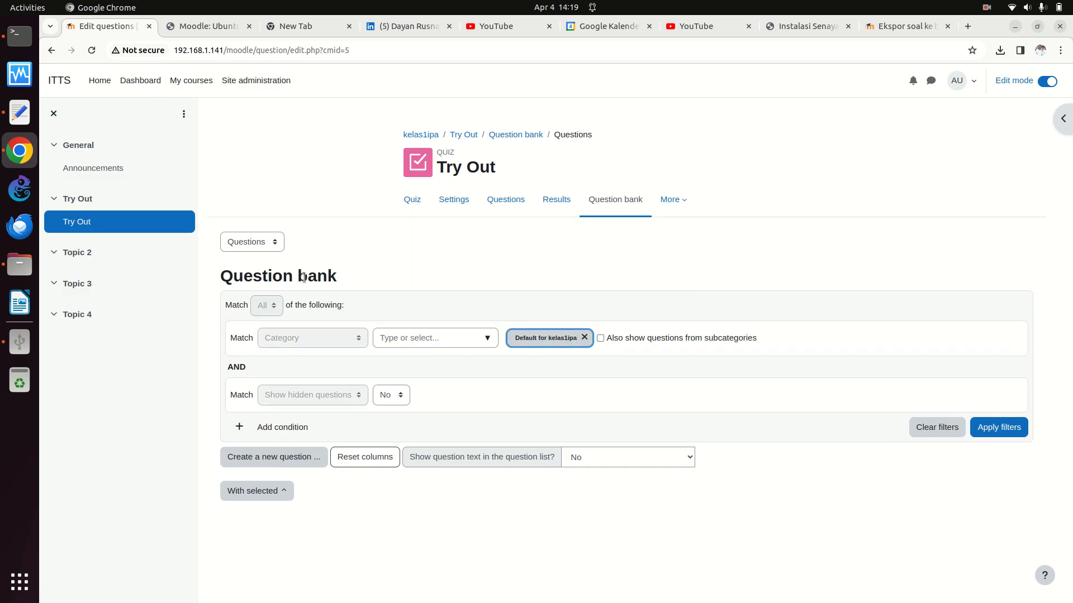
{"action": "left_click", "coordinate": [273, 242]}
{"action": "left_click", "coordinate": [272, 242]}
{"action": "left_click", "coordinate": [509, 204]}
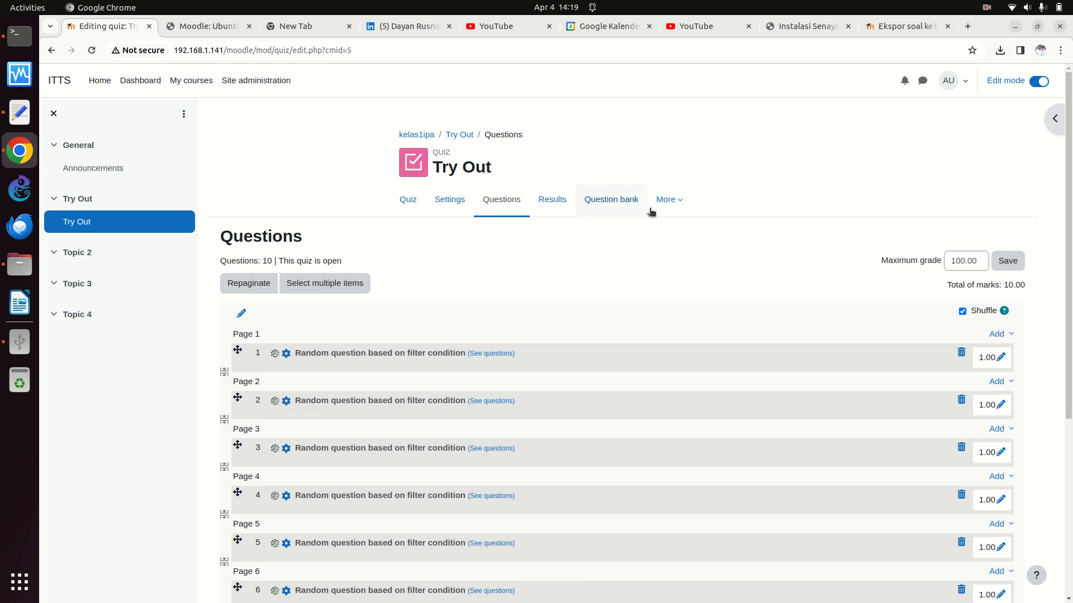
Filter the Try Out quiz's question bank to show the questions in the SD 1 IPA category.
{"action": "left_click", "coordinate": [620, 200]}
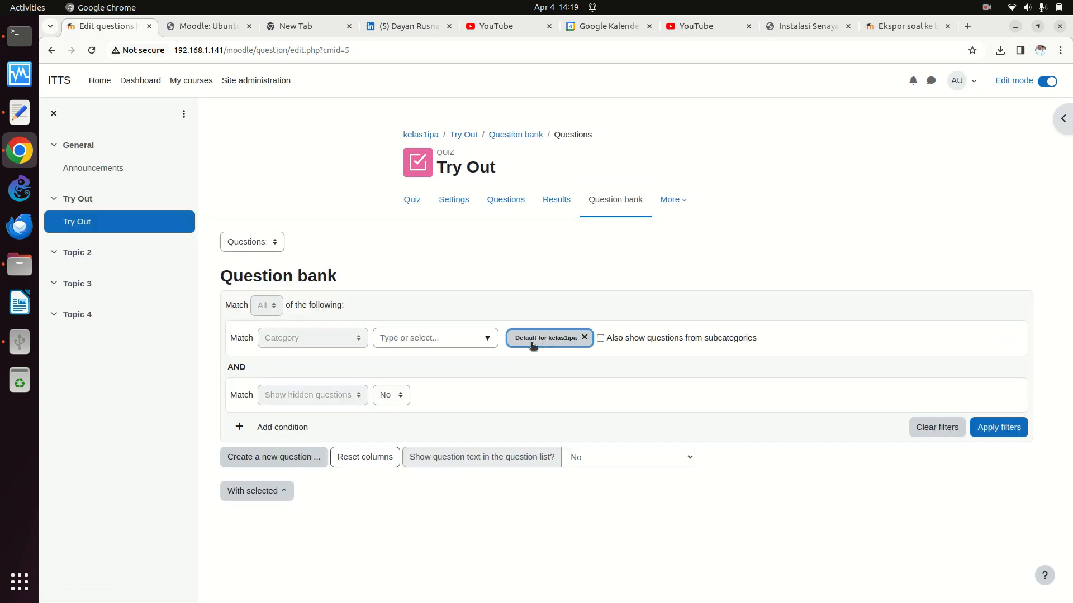
{"action": "left_click", "coordinate": [494, 339]}
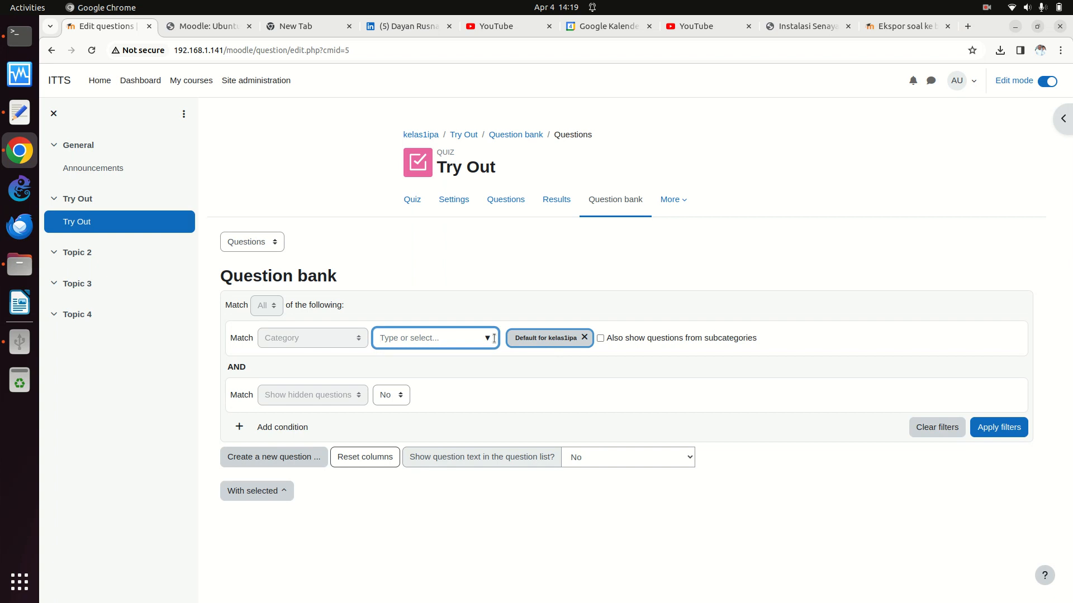
{"action": "left_click", "coordinate": [484, 345]}
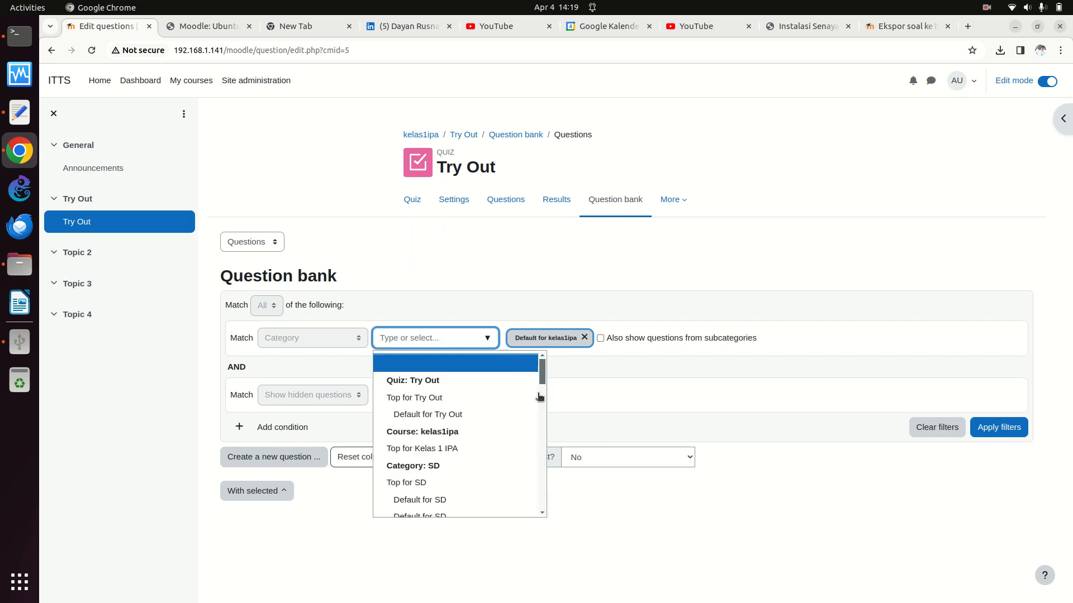
{"action": "left_click_drag", "start_coordinate": [537, 377], "coordinate": [535, 415]}
{"action": "left_click", "coordinate": [505, 416]}
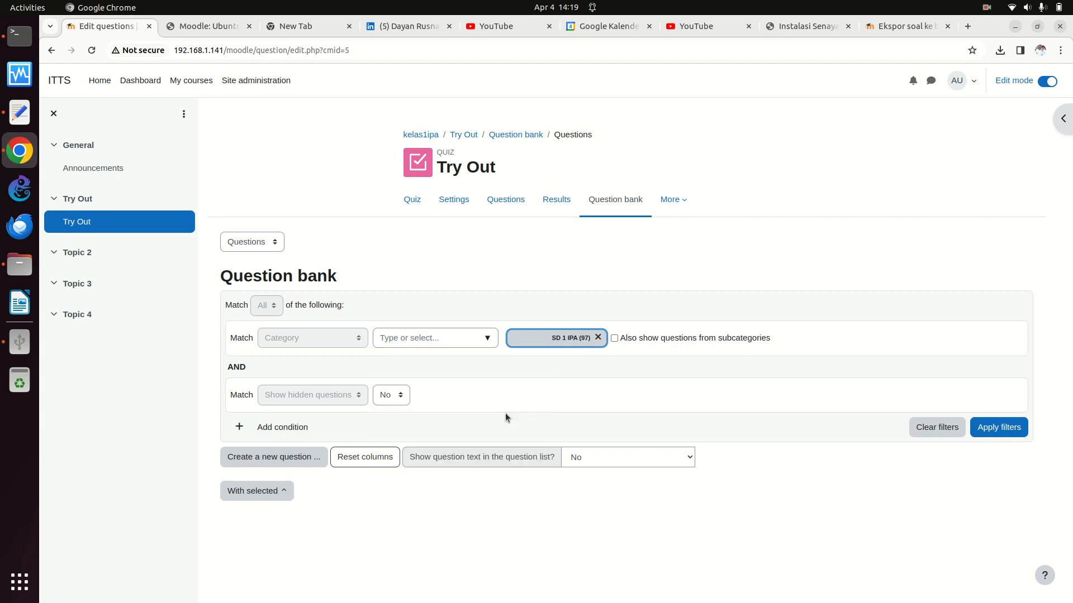
{"action": "left_click", "coordinate": [999, 425]}
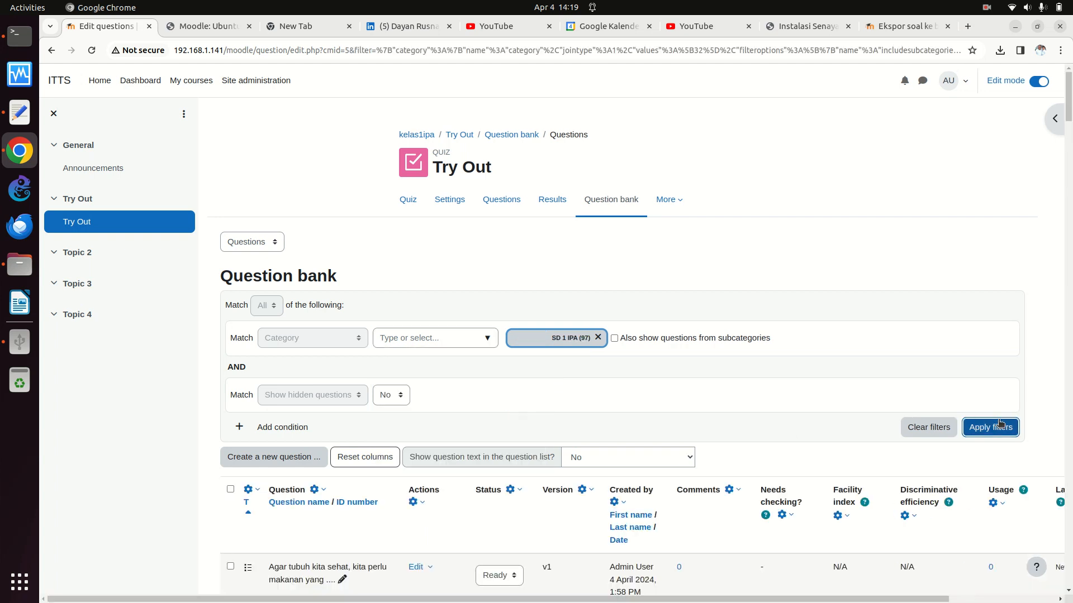
Move all the listed SD 1 IPA questions to the category Default for kelas1ipa.
{"action": "left_click", "coordinate": [230, 490]}
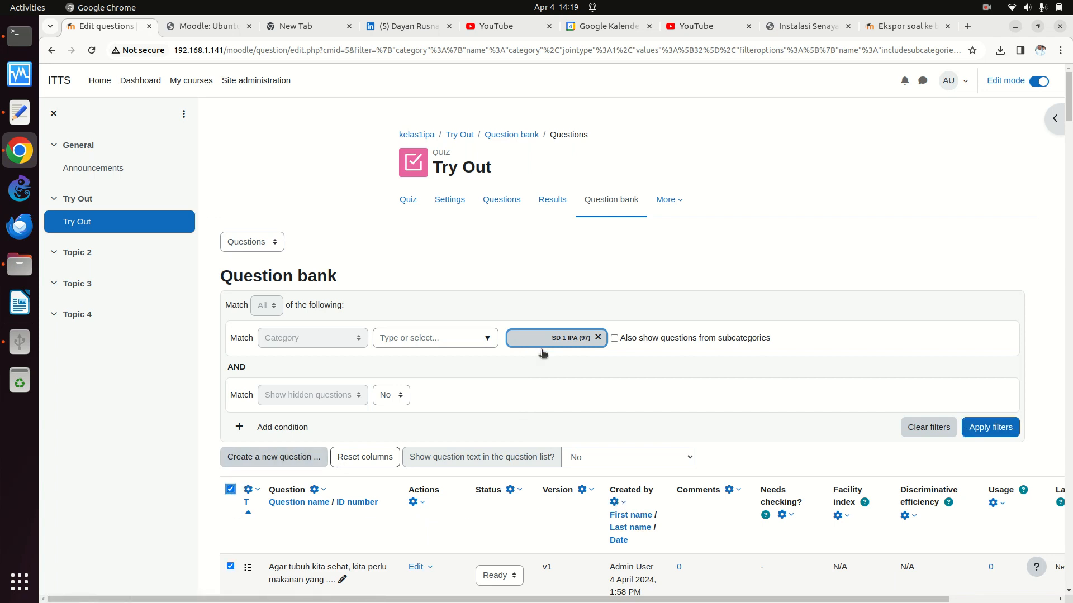
{"action": "left_click_drag", "start_coordinate": [1067, 103], "coordinate": [1067, 561]}
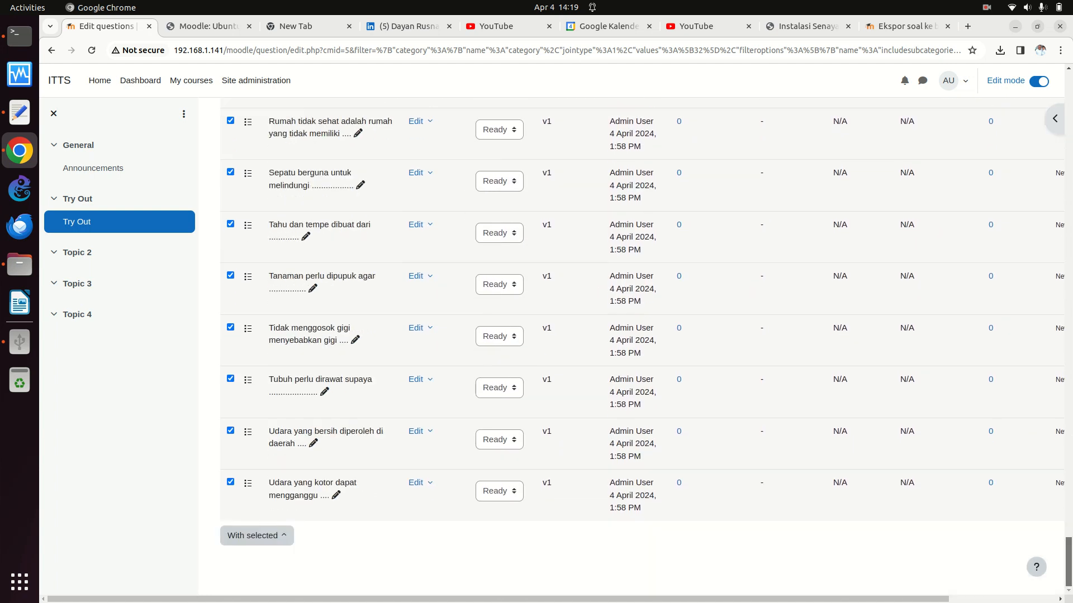
{"action": "left_click", "coordinate": [285, 536]}
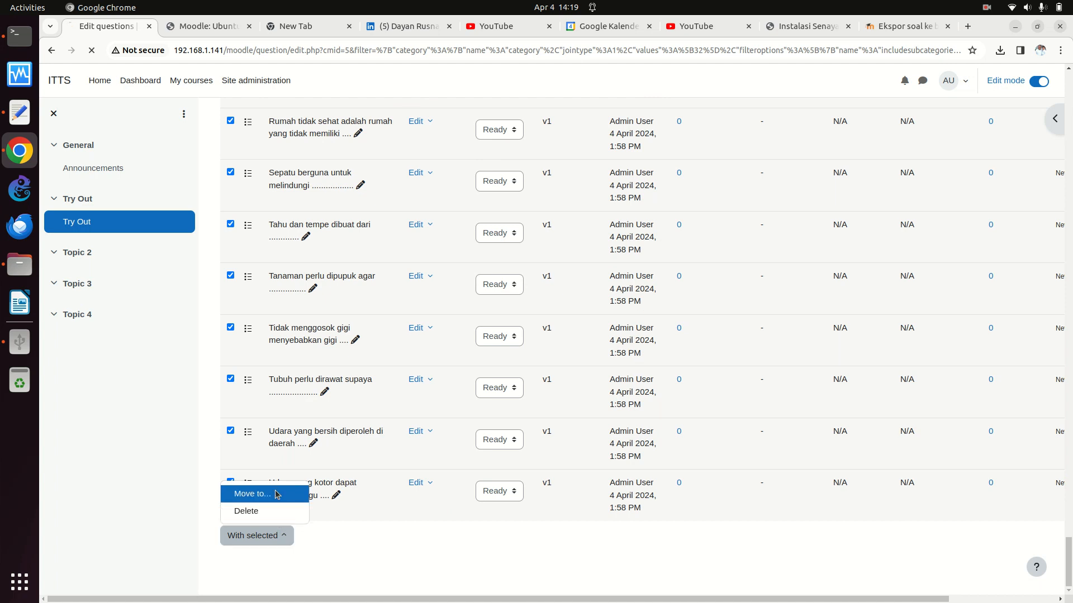
{"action": "left_click", "coordinate": [274, 494]}
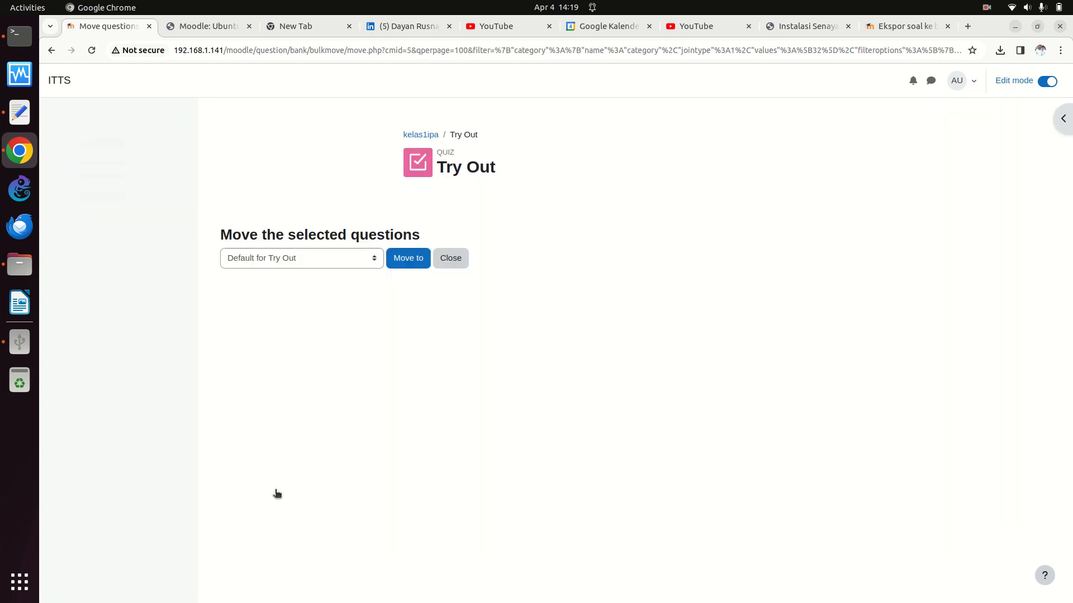
{"action": "left_click", "coordinate": [365, 258]}
{"action": "left_click", "coordinate": [356, 307]}
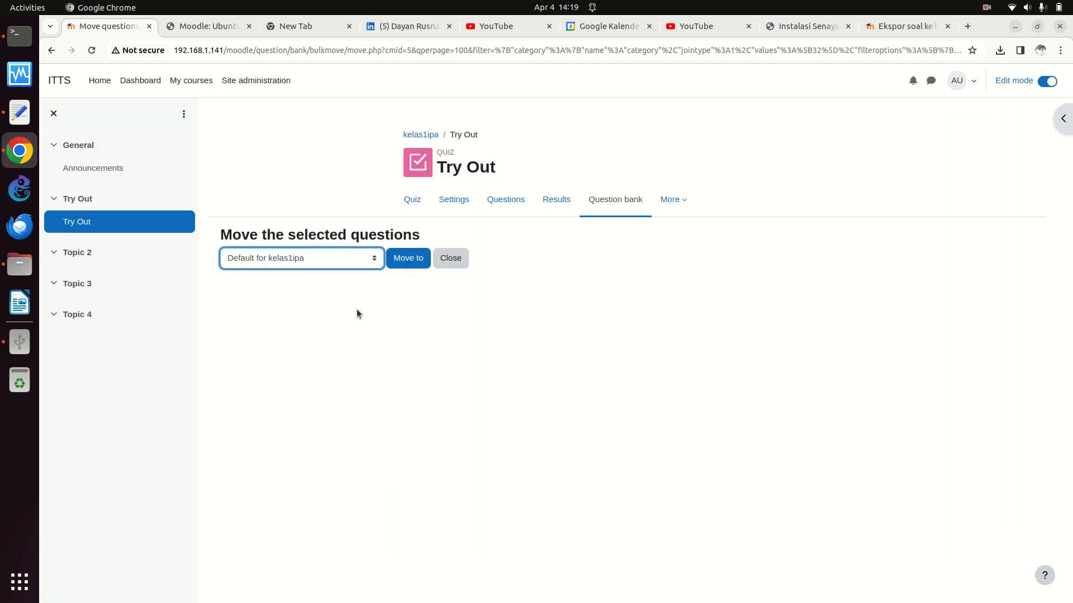
{"action": "left_click", "coordinate": [419, 267]}
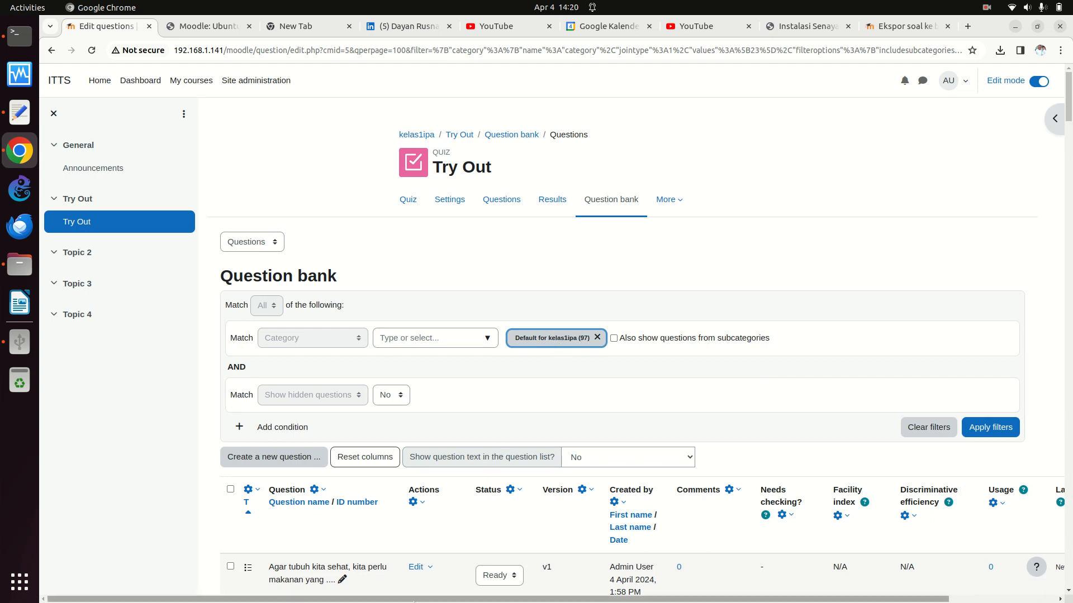
Start a timed preview attempt of the Try Out quiz.
{"action": "left_click", "coordinate": [409, 201]}
{"action": "left_click", "coordinate": [450, 282]}
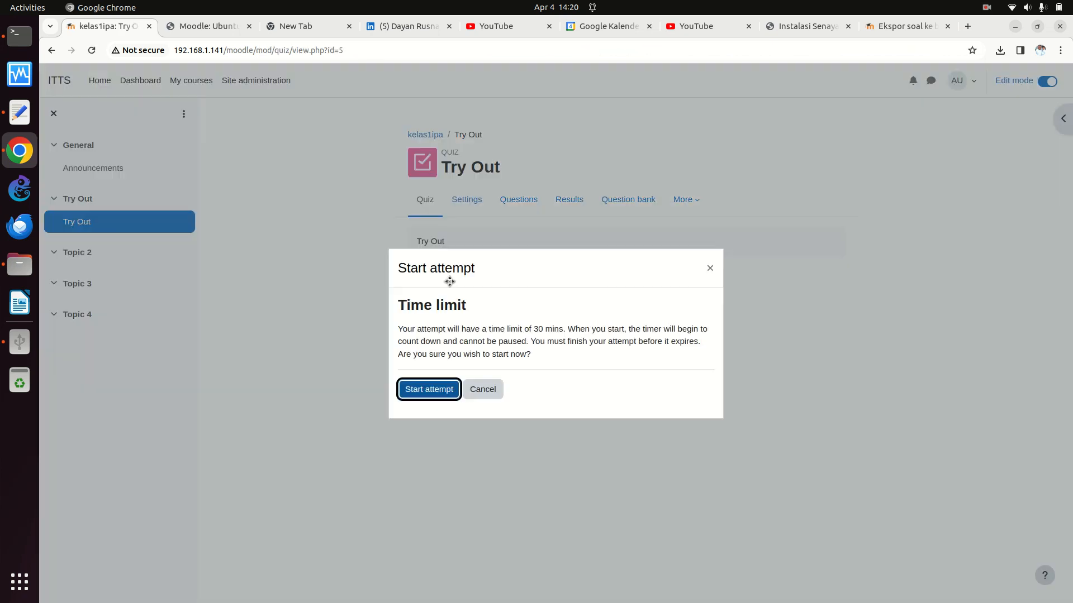
{"action": "left_click", "coordinate": [438, 392]}
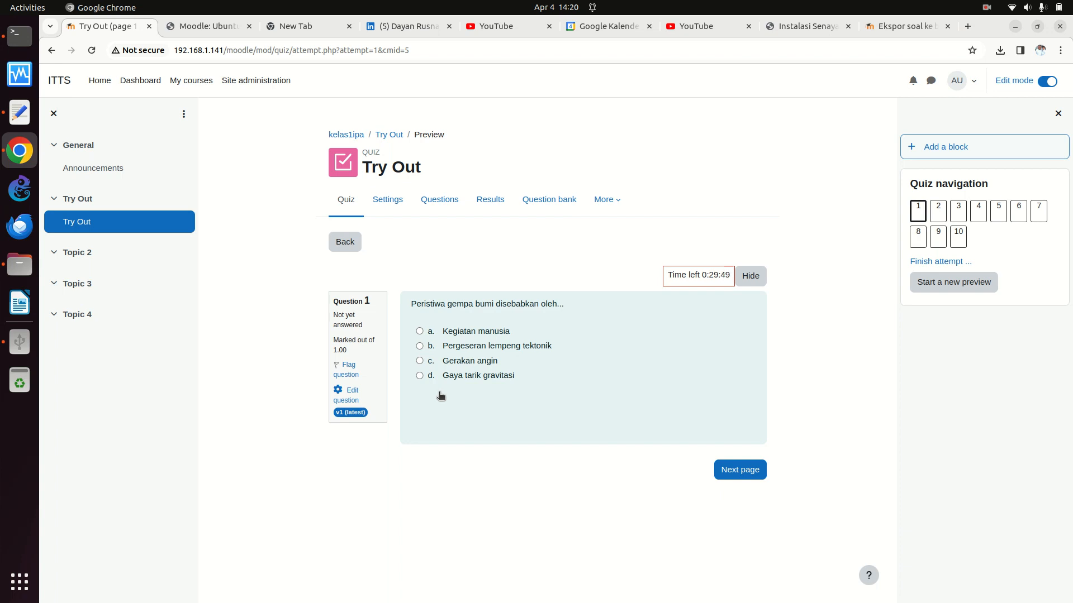
Answer question 1 with Pergeseran lempeng tektonik, question 2 with Vitamin and question 3 with Banjir.
{"action": "left_click", "coordinate": [419, 346]}
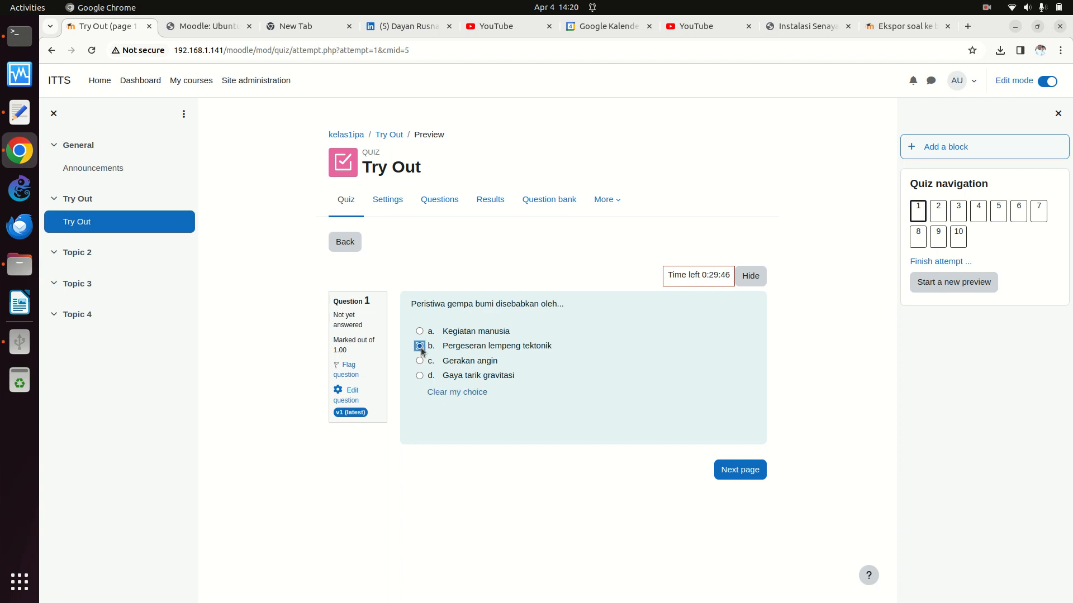
{"action": "left_click", "coordinate": [750, 472]}
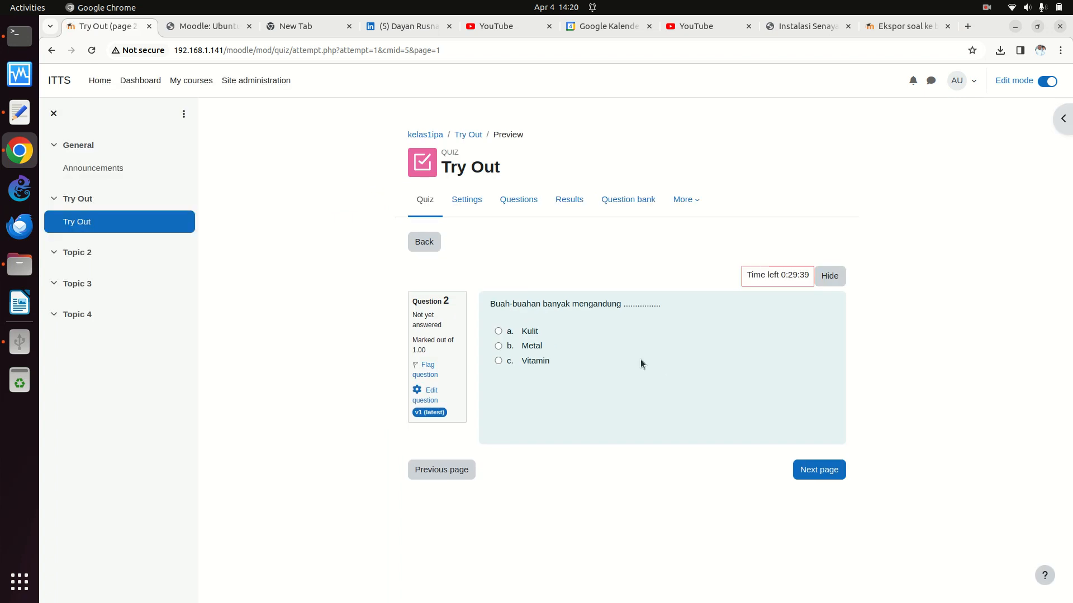
{"action": "left_click", "coordinate": [498, 361]}
{"action": "left_click", "coordinate": [823, 472]}
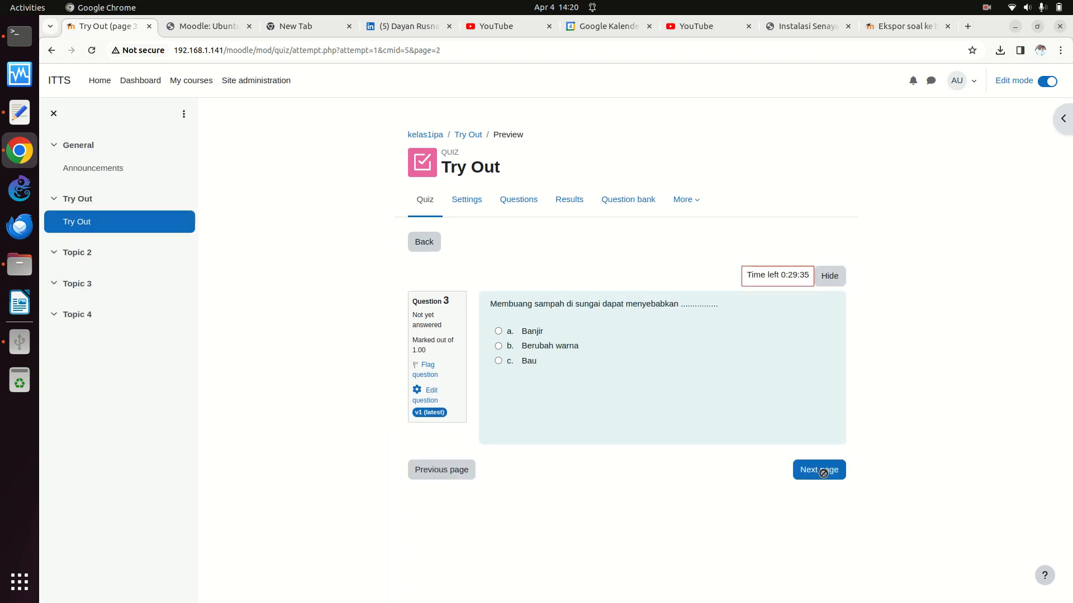
{"action": "left_click", "coordinate": [497, 332]}
{"action": "left_click", "coordinate": [827, 470]}
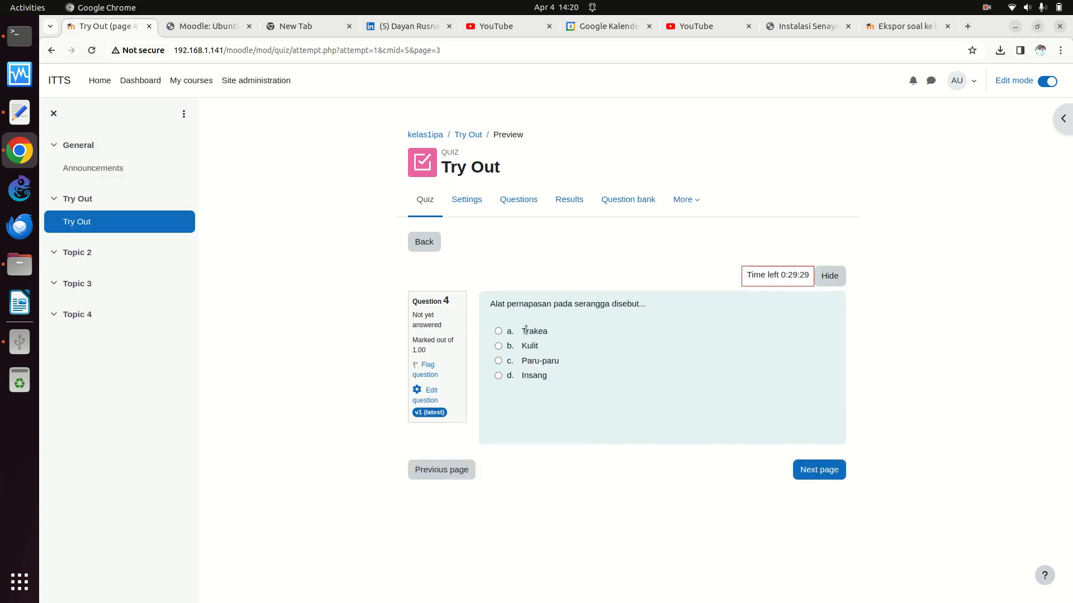
Answer question 4 with Trakea, question 5 with Matahari and question 6 with tidur.
{"action": "left_click", "coordinate": [498, 331]}
{"action": "left_click", "coordinate": [822, 473]}
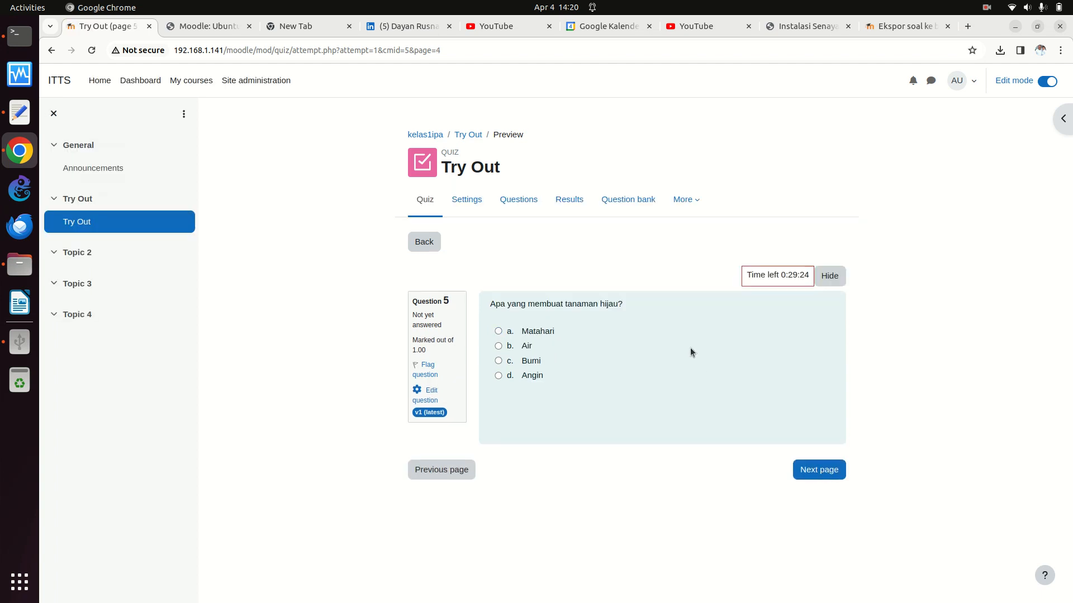
{"action": "left_click", "coordinate": [499, 332]}
{"action": "left_click", "coordinate": [830, 476]}
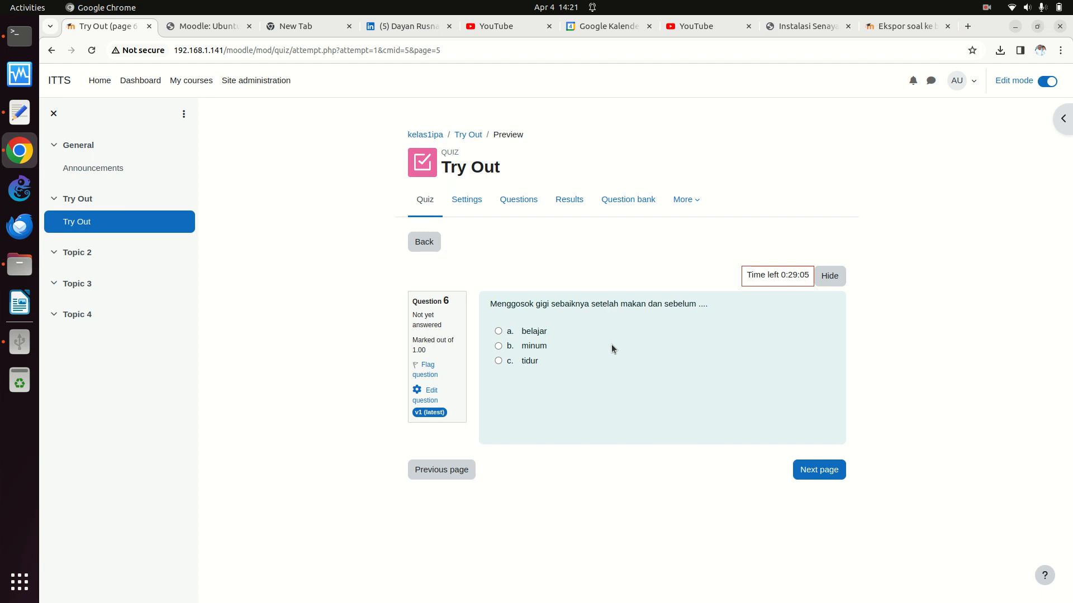
{"action": "left_click", "coordinate": [499, 361]}
{"action": "left_click", "coordinate": [814, 472]}
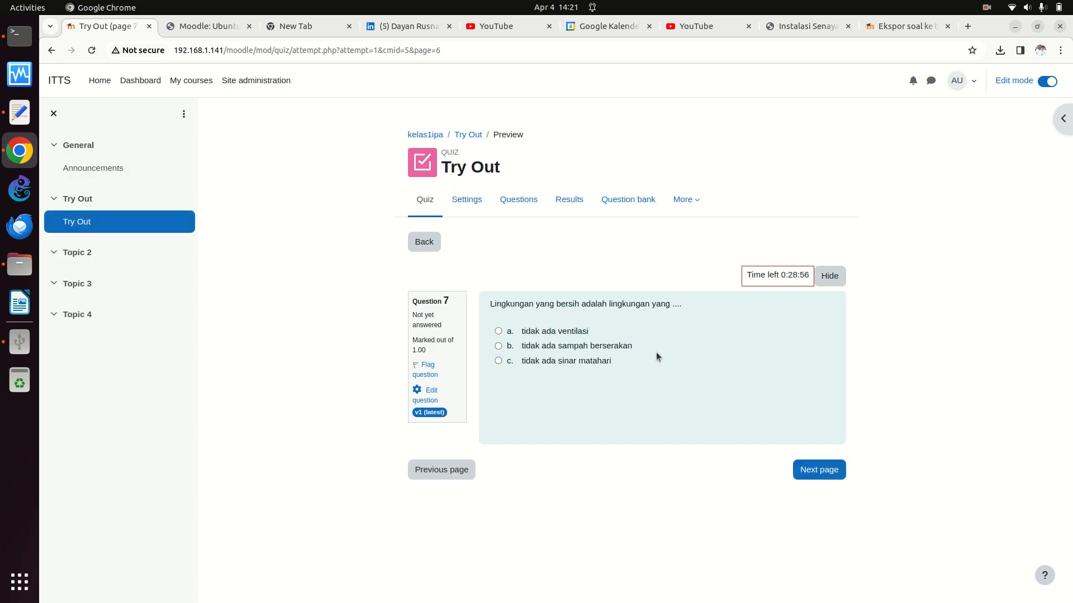
Answer question 7 with tidak ada sampah berserakan, question 8 with sumber tenaga and question 9 with Bintang.
{"action": "left_click", "coordinate": [499, 347]}
{"action": "left_click", "coordinate": [816, 472]}
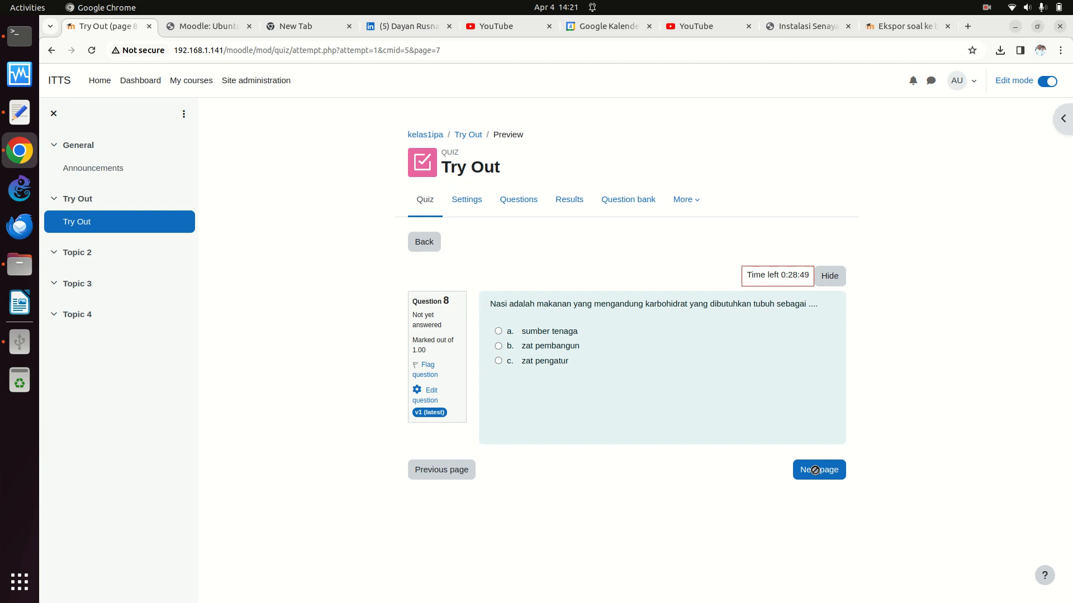
{"action": "left_click", "coordinate": [497, 331]}
{"action": "left_click", "coordinate": [814, 470]}
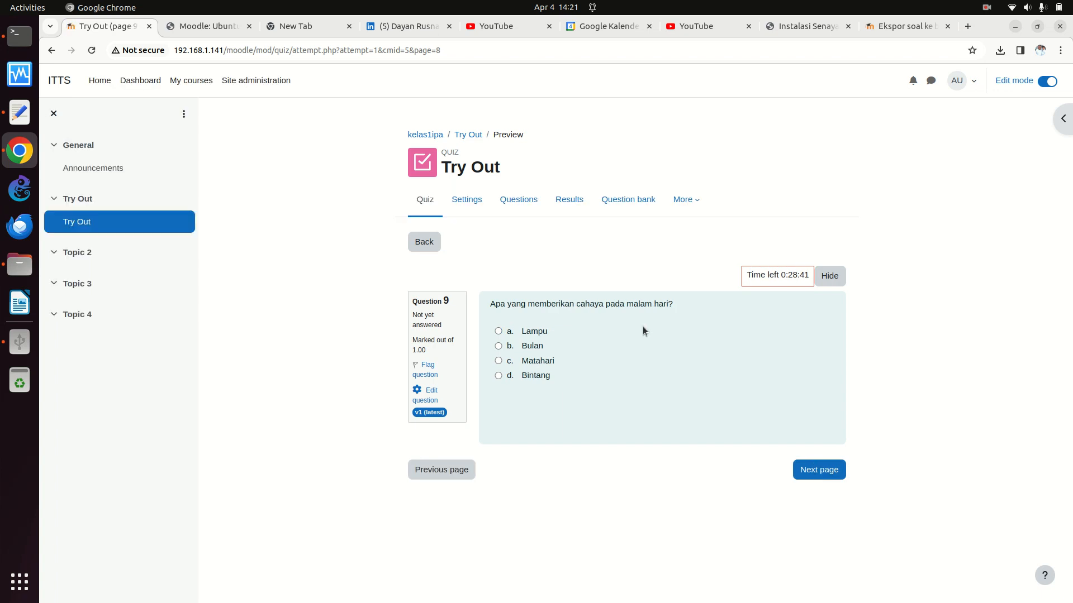
{"action": "left_click", "coordinate": [498, 376]}
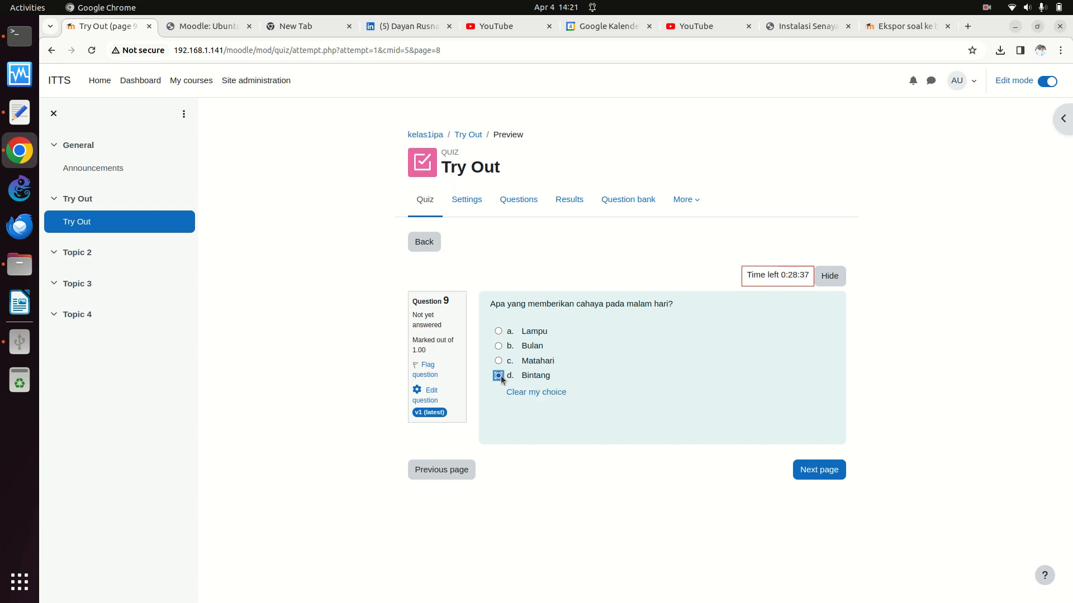
{"action": "left_click", "coordinate": [828, 473]}
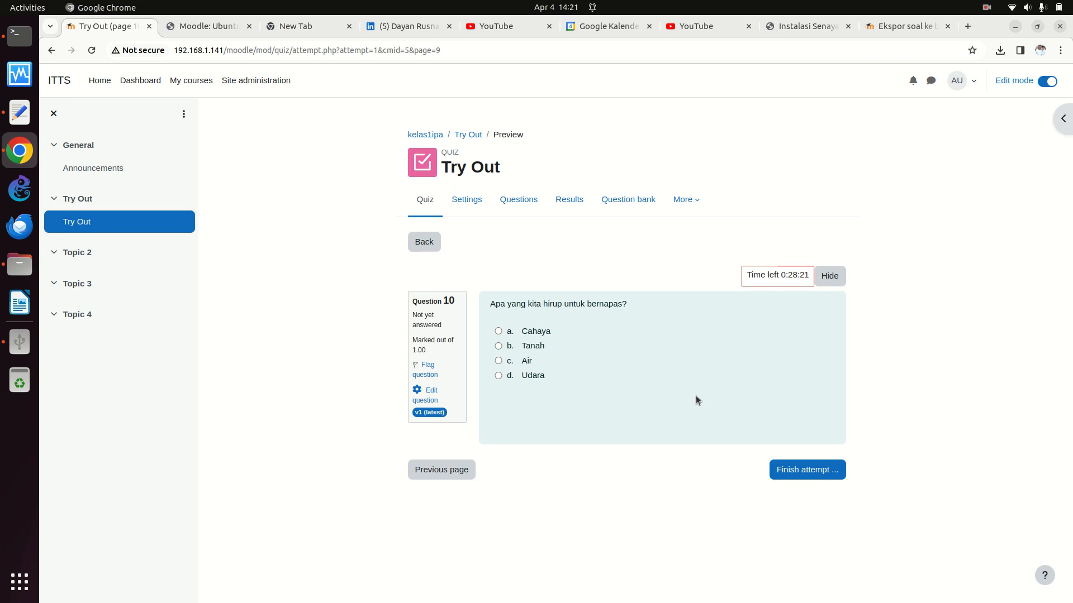
Answer question 10 with Udara, then finish the attempt and submit all answers.
{"action": "left_click", "coordinate": [498, 375]}
{"action": "left_click", "coordinate": [787, 471]}
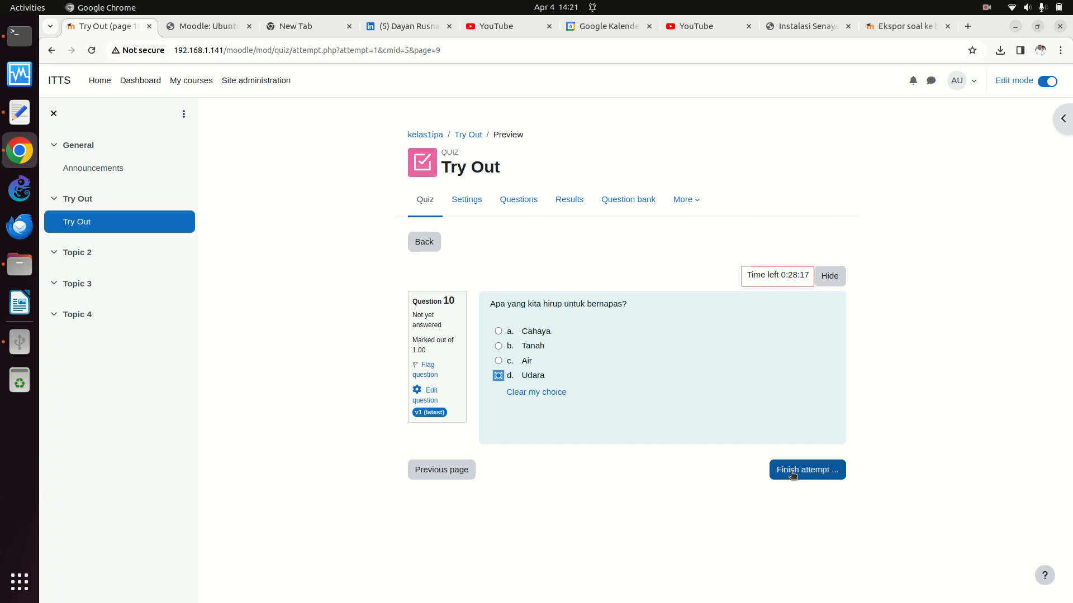
{"action": "scroll", "coordinate": [790, 472], "scroll_direction": "down", "scroll_amount": 4}
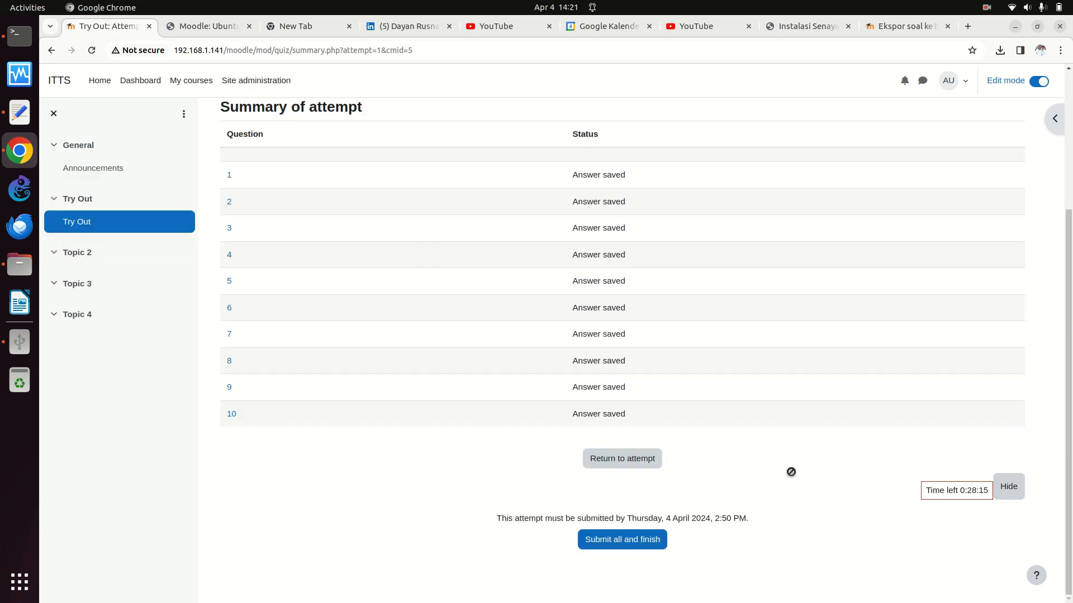
{"action": "left_click", "coordinate": [633, 545]}
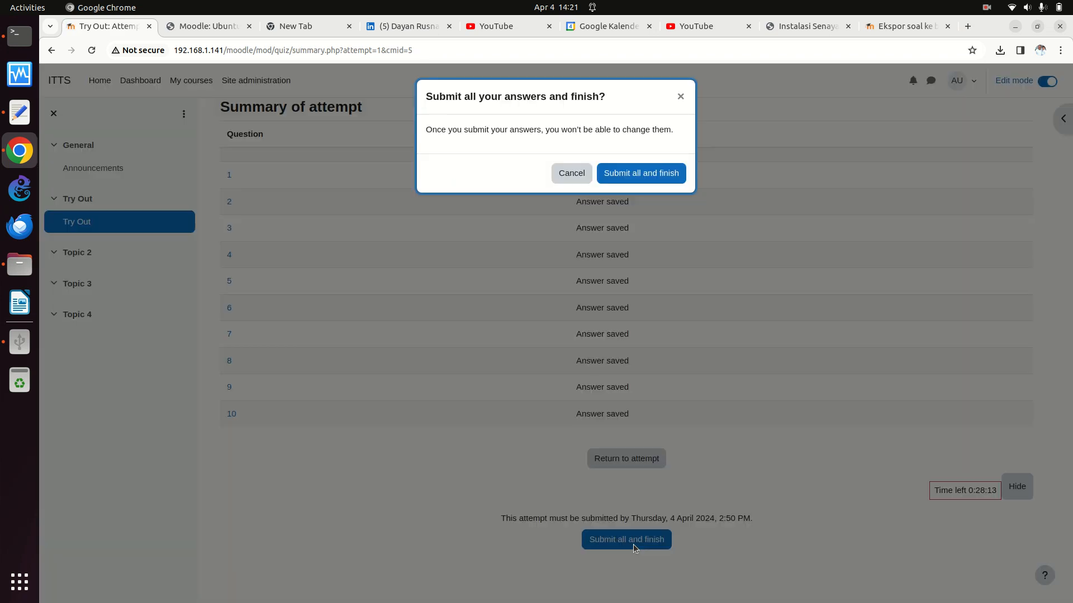
{"action": "left_click", "coordinate": [642, 173]}
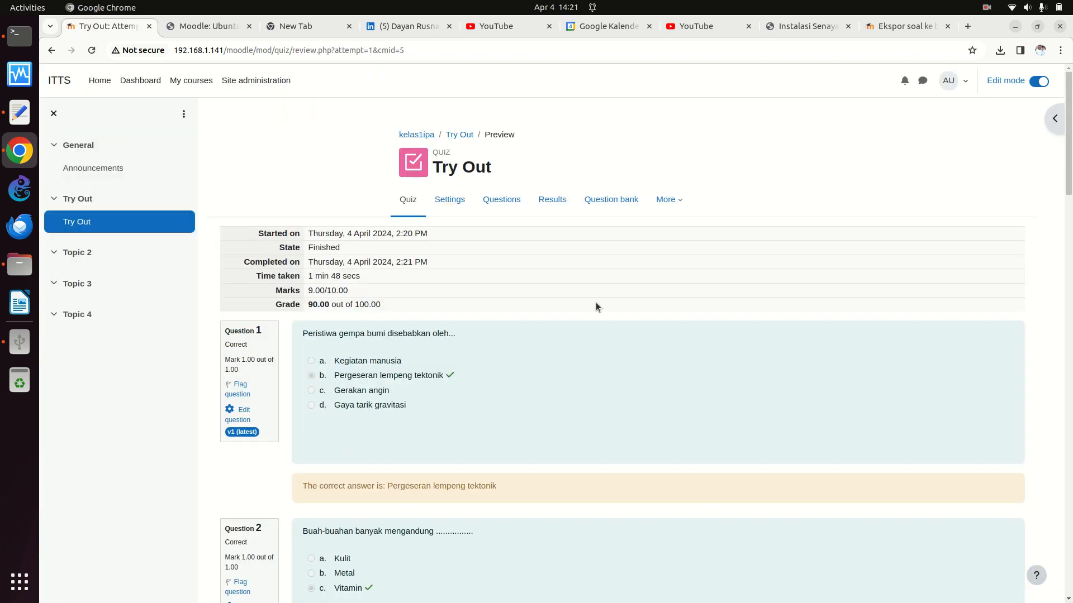
Review the grade and the marked answers of the submitted attempt, and finish the review.
{"action": "scroll", "coordinate": [595, 302], "scroll_direction": "down", "scroll_amount": 20}
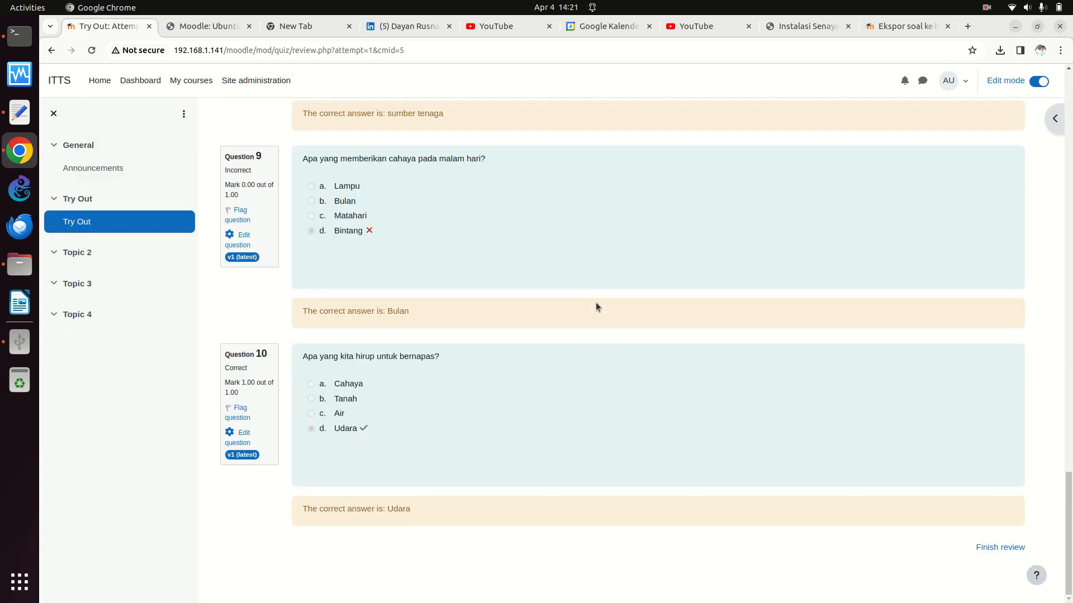
{"action": "scroll", "coordinate": [596, 303], "scroll_direction": "up", "scroll_amount": 3}
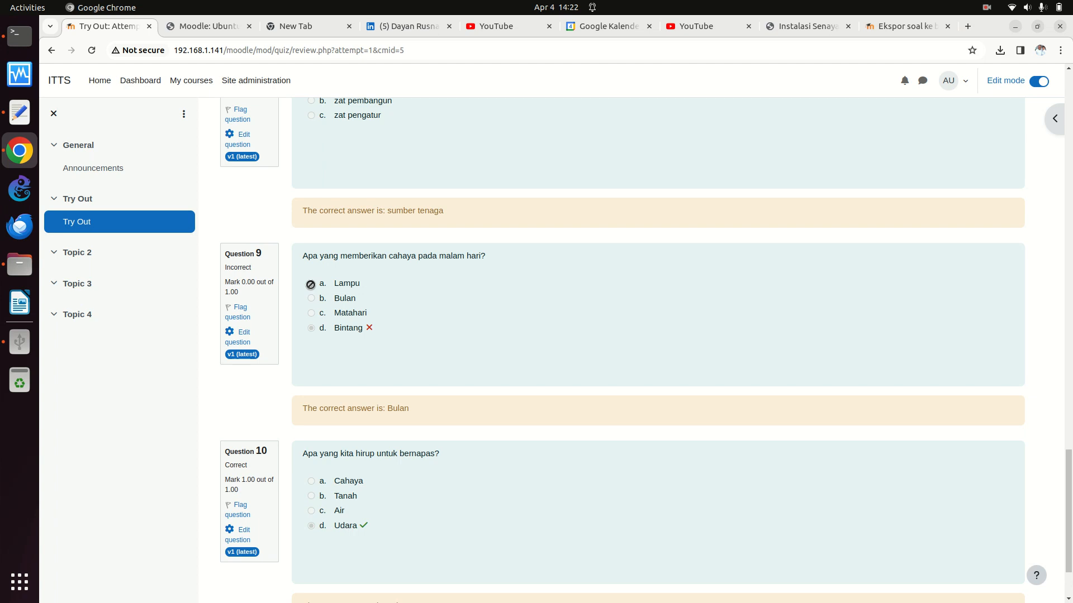
{"action": "scroll", "coordinate": [398, 286], "scroll_direction": "down", "scroll_amount": 3}
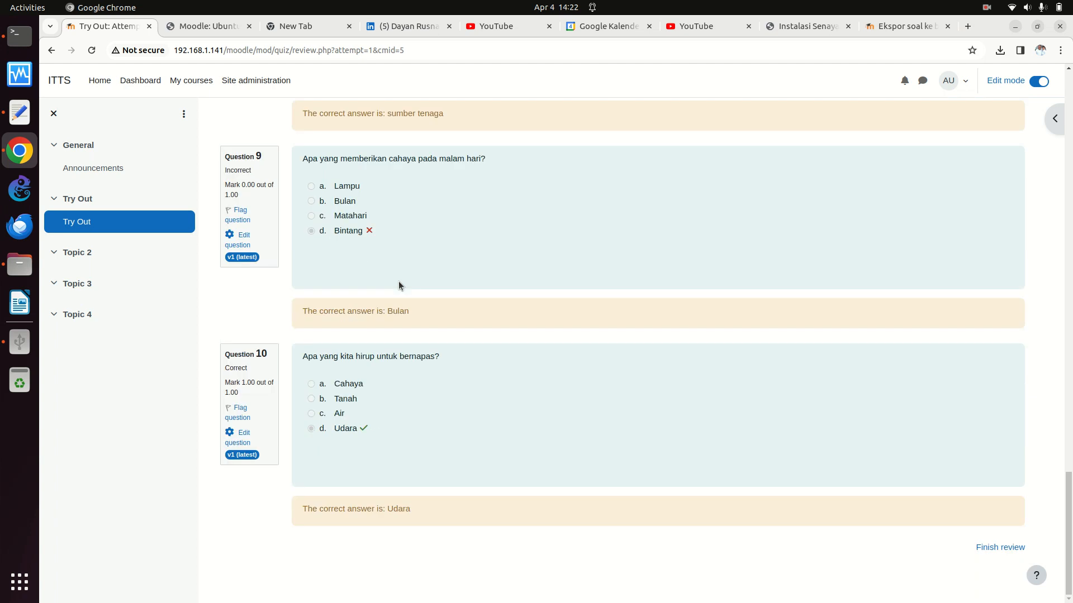
{"action": "scroll", "coordinate": [399, 285], "scroll_direction": "up", "scroll_amount": 20}
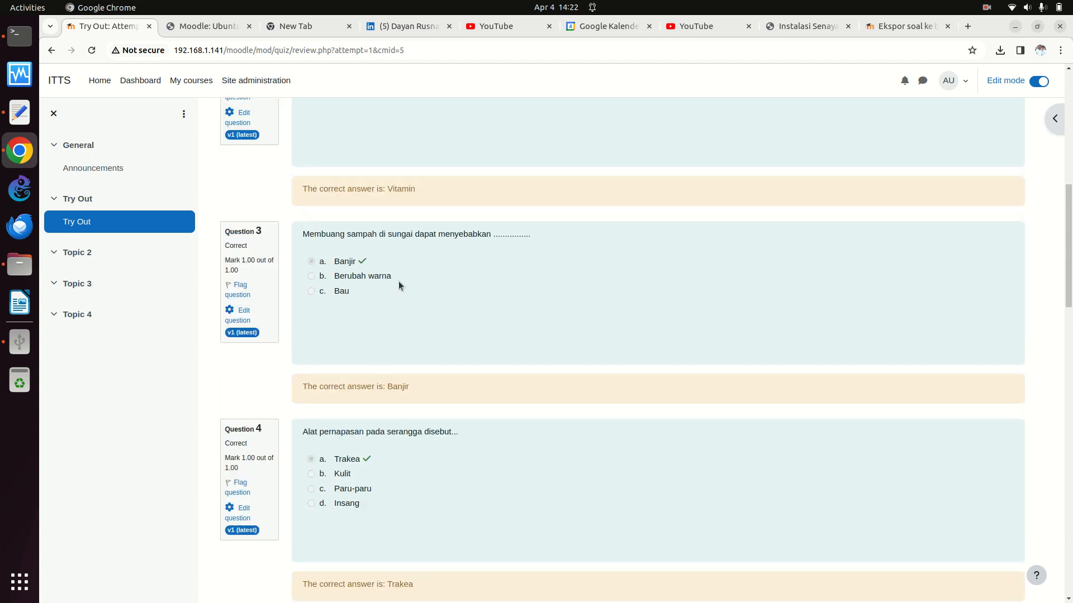
{"action": "scroll", "coordinate": [399, 286], "scroll_direction": "up", "scroll_amount": 10}
{"action": "scroll", "coordinate": [399, 286], "scroll_direction": "down", "scroll_amount": 20}
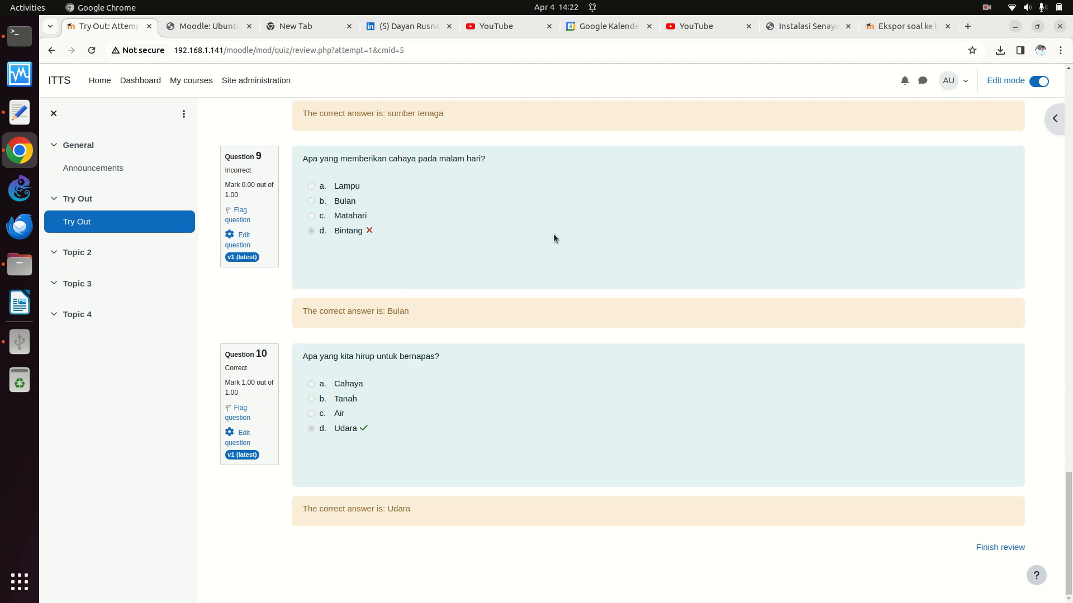
{"action": "left_click", "coordinate": [1006, 548]}
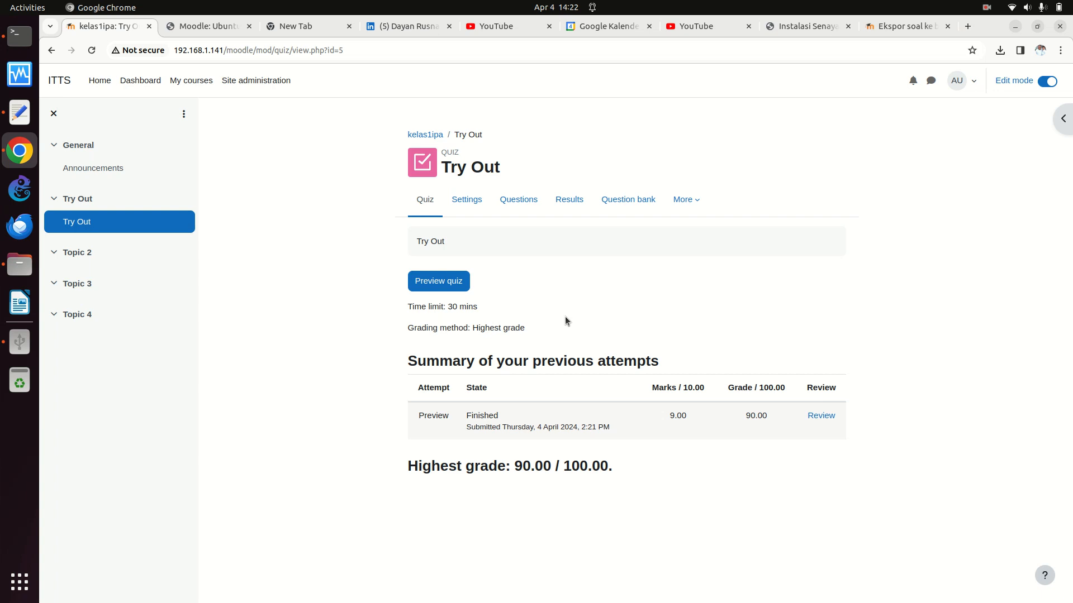
Open the My courses overview.
{"action": "left_click", "coordinate": [194, 84]}
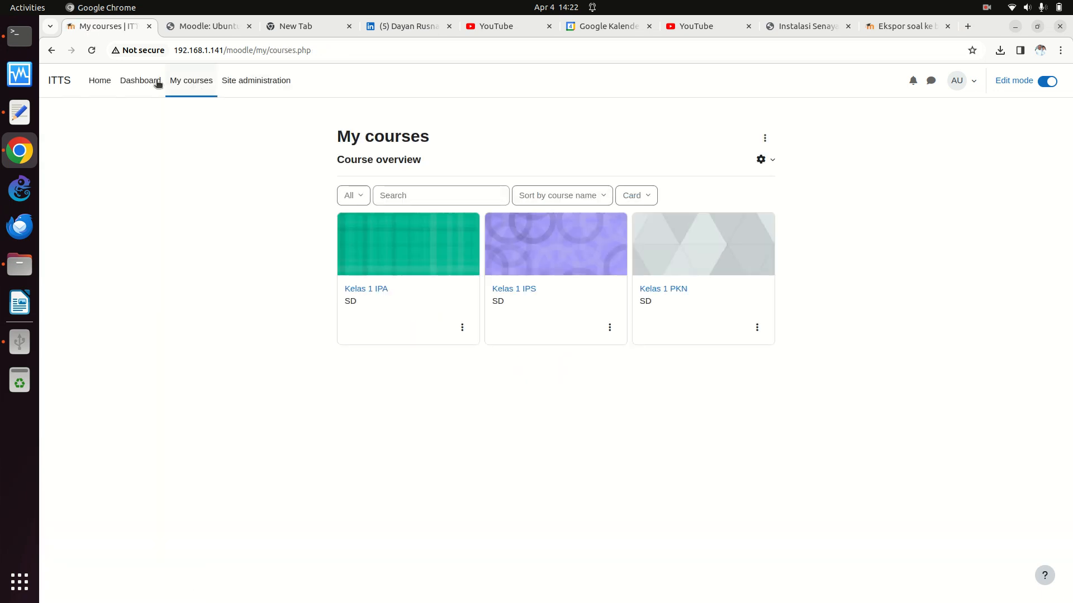
Open the course management options in the site administration.
{"action": "left_click", "coordinate": [255, 78]}
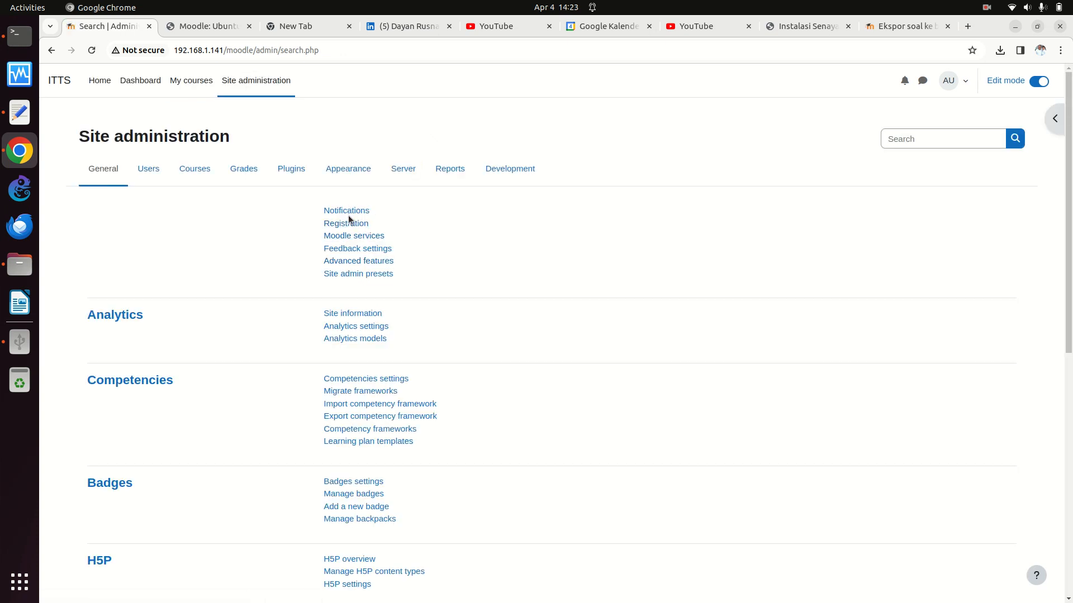
{"action": "left_click", "coordinate": [190, 168]}
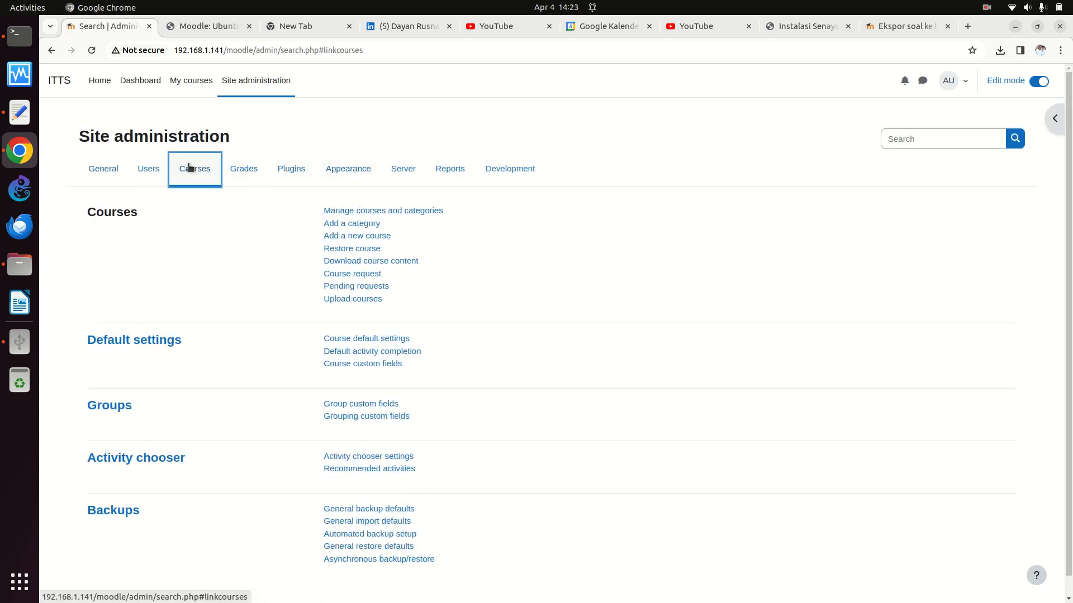
{"action": "left_click", "coordinate": [360, 224]}
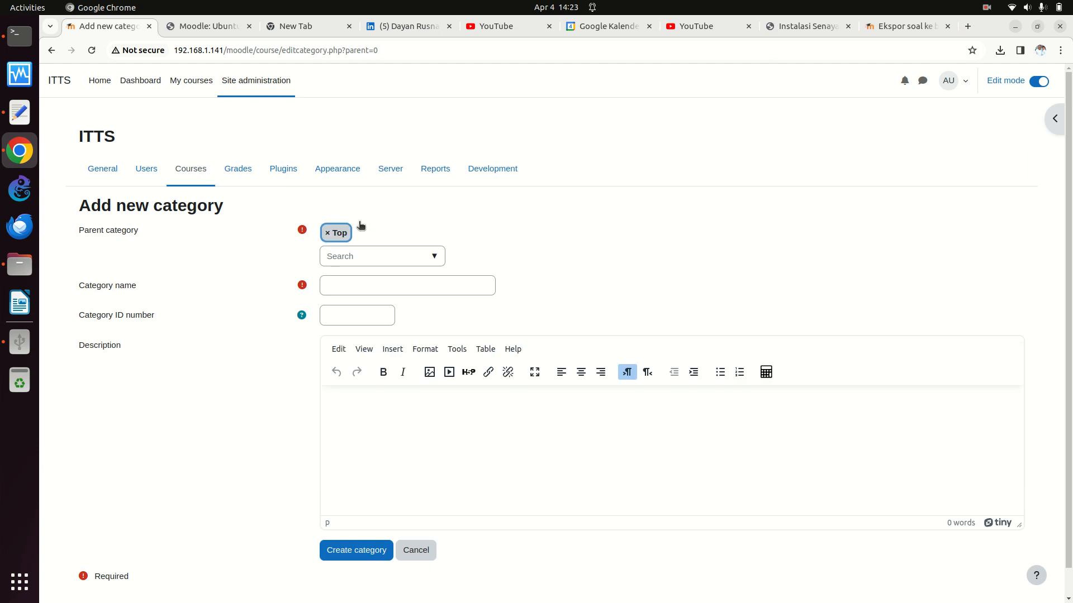
{"action": "left_click", "coordinate": [433, 257]}
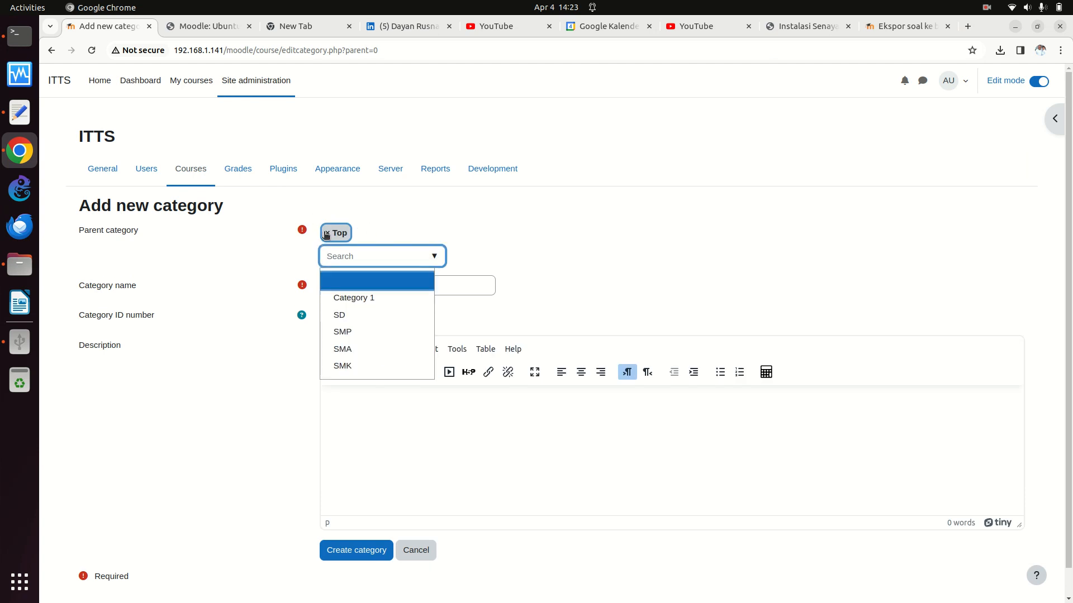
{"action": "left_click", "coordinate": [326, 235]}
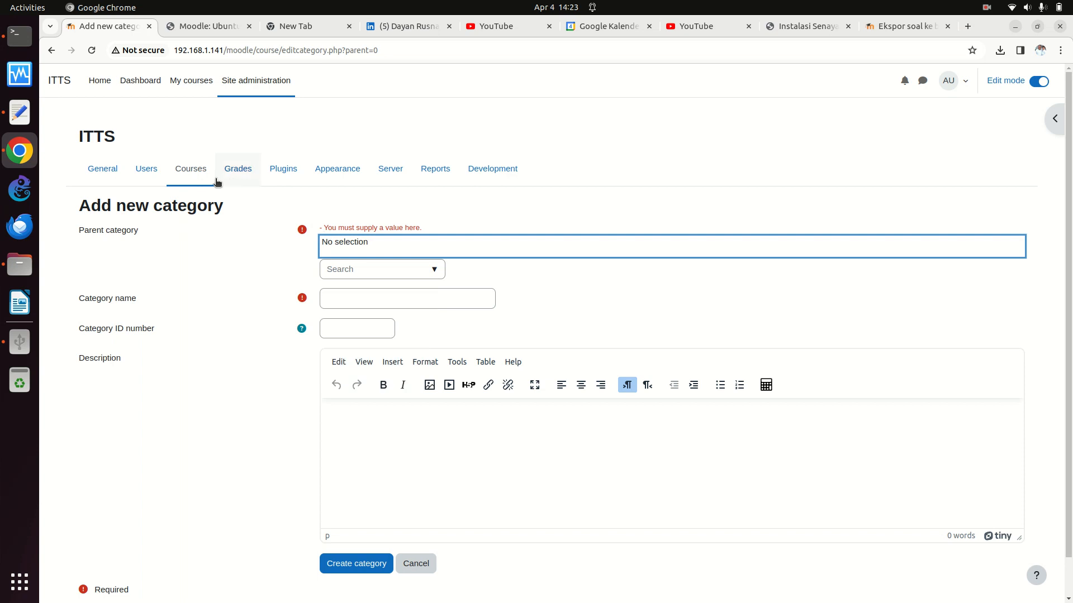
{"action": "left_click", "coordinate": [181, 173]}
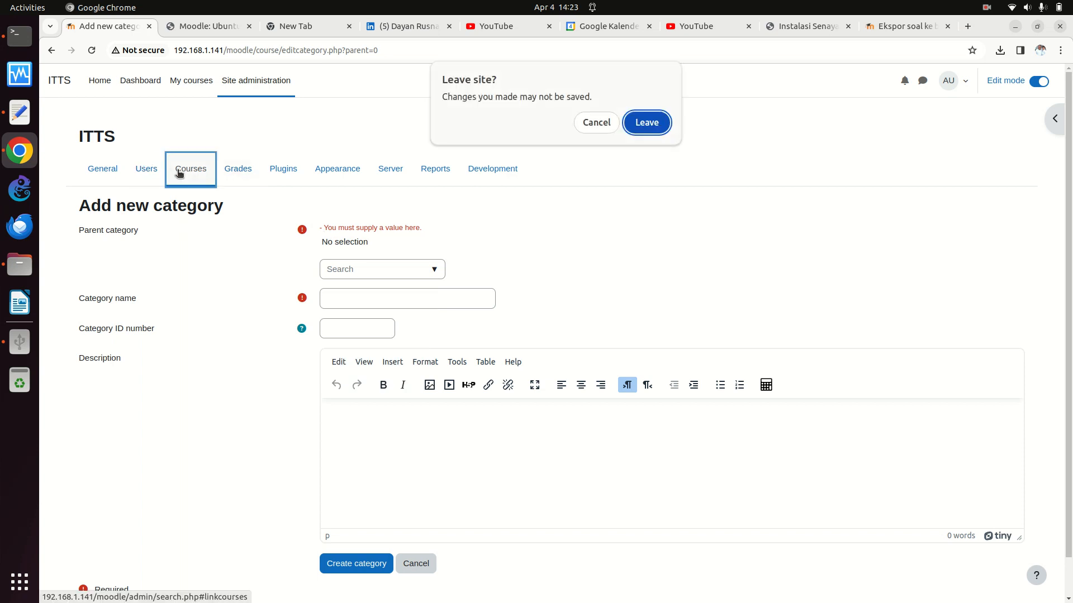
{"action": "left_click", "coordinate": [635, 120]}
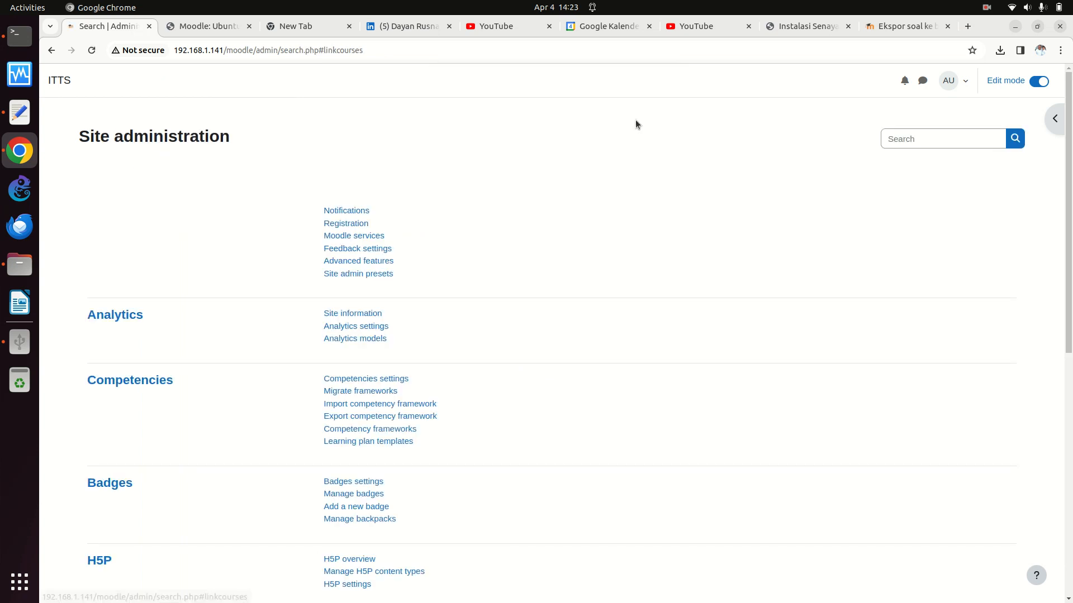
Start a new course in the SMP category with the full name Kelas 7 SMP.
{"action": "left_click", "coordinate": [352, 236]}
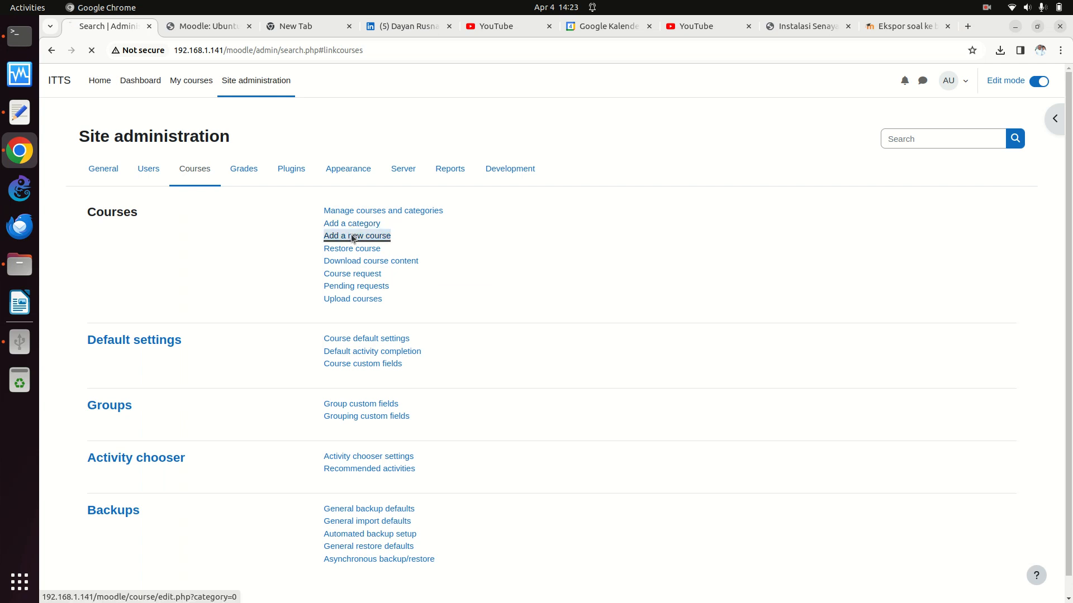
{"action": "left_click", "coordinate": [483, 294]}
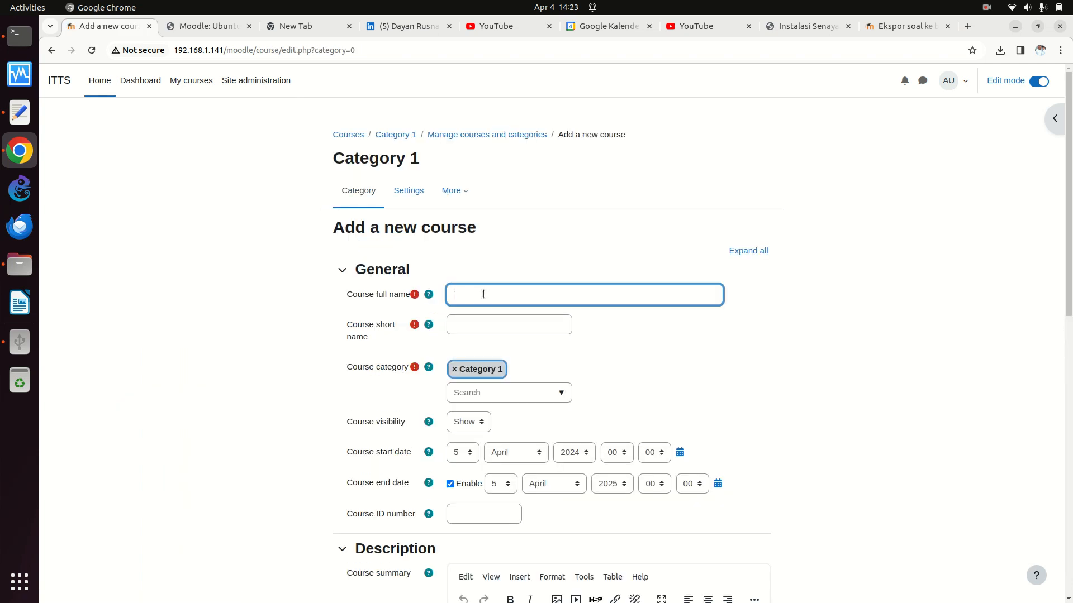
{"action": "left_click", "coordinate": [568, 397]}
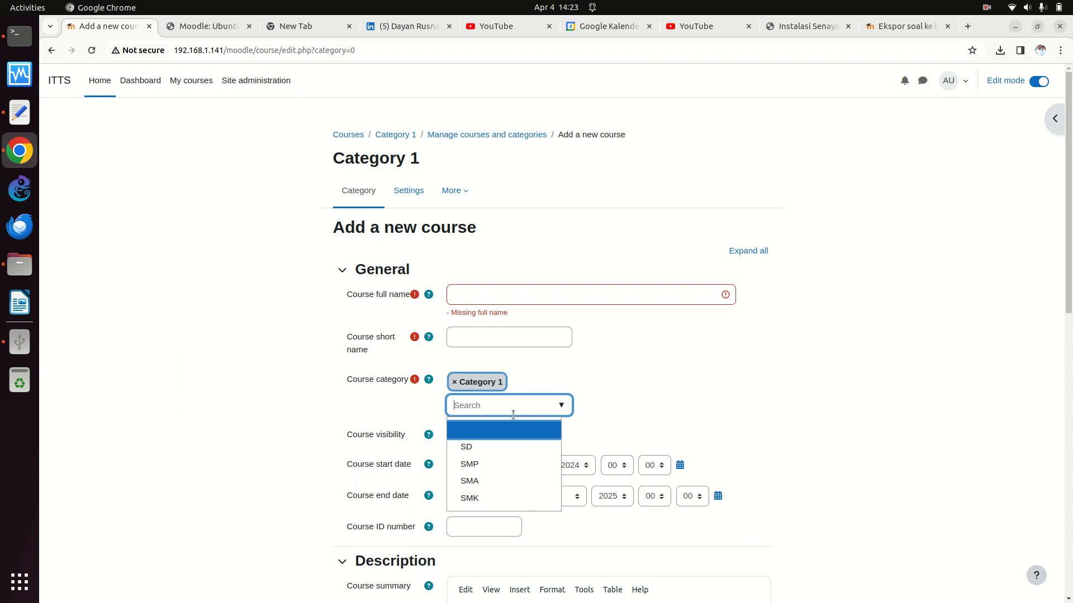
{"action": "left_click", "coordinate": [500, 473]}
{"action": "left_click", "coordinate": [493, 297]}
{"action": "type", "text": "K"}
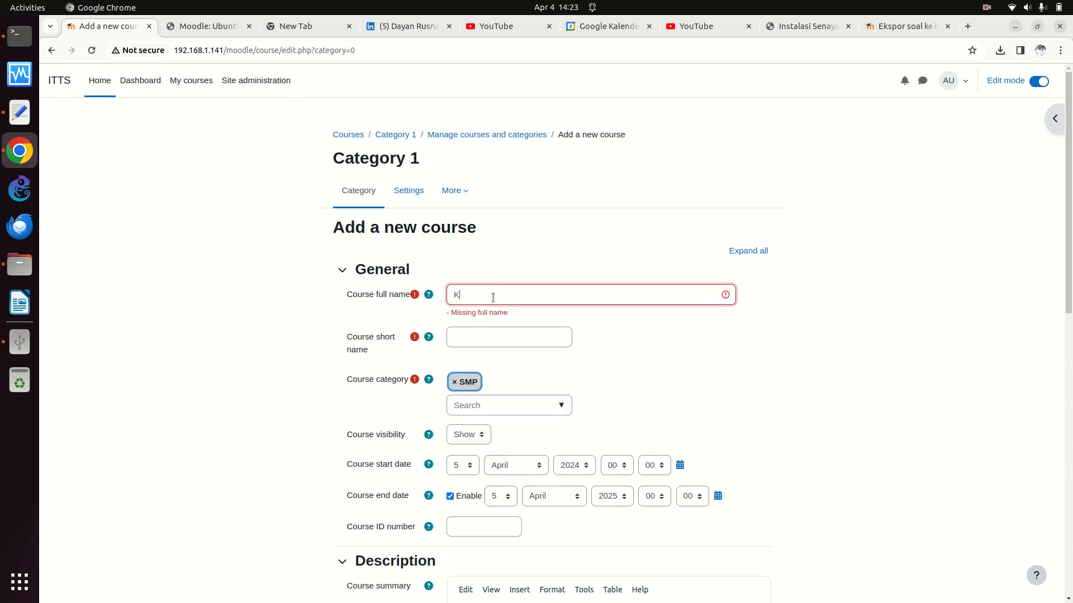
{"action": "type", "text": "elas 7 SMP"}
Set the course short name to kelas7smp and save the new course.
{"action": "scroll", "coordinate": [608, 357], "scroll_direction": "down", "scroll_amount": 10}
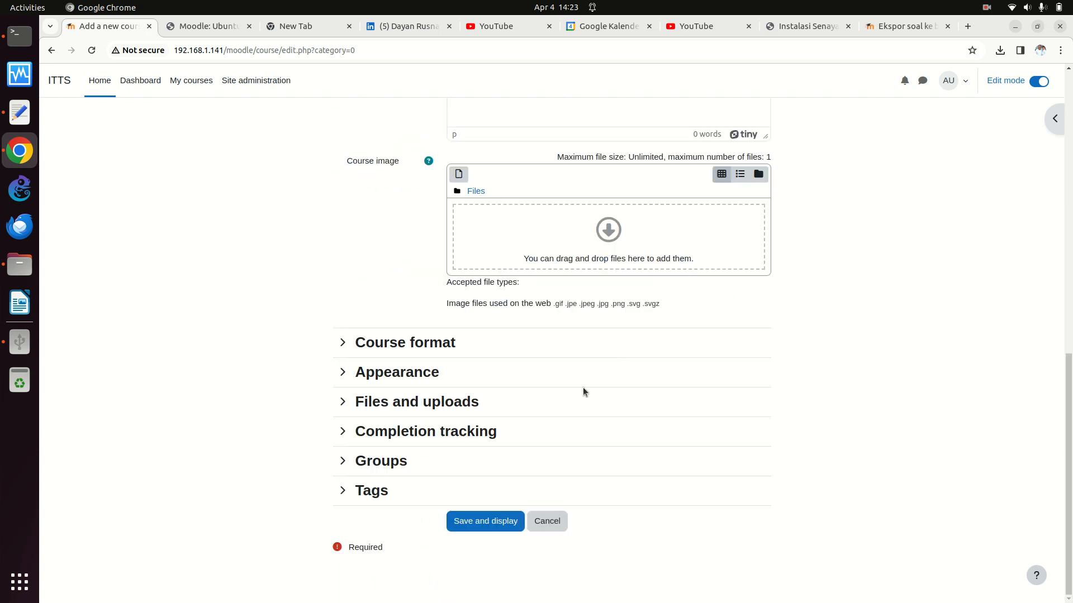
{"action": "left_click", "coordinate": [486, 521]}
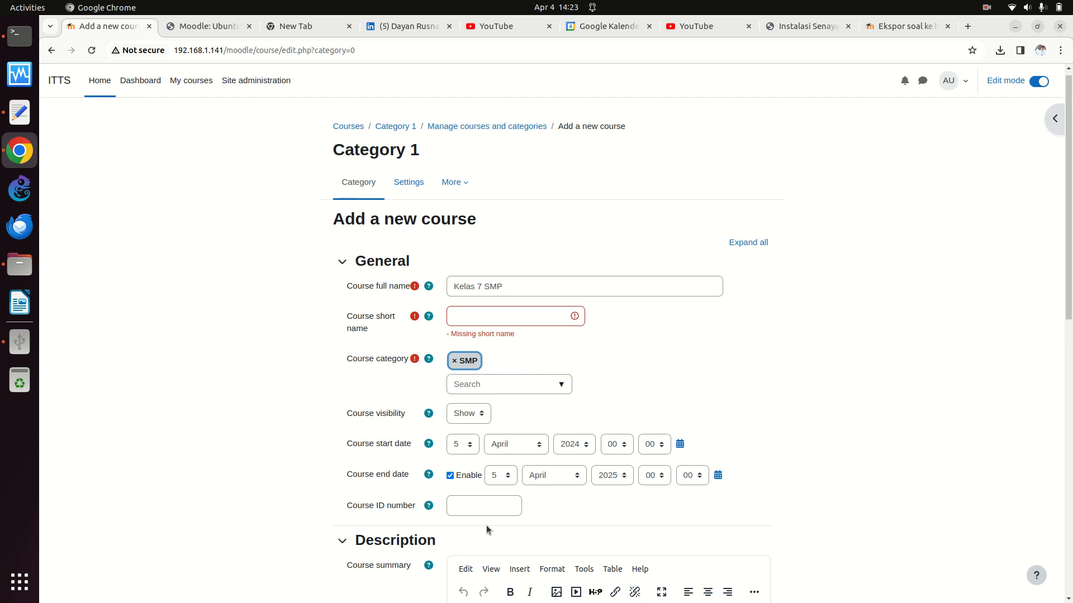
{"action": "left_click", "coordinate": [478, 325]}
{"action": "type", "text": "kela"}
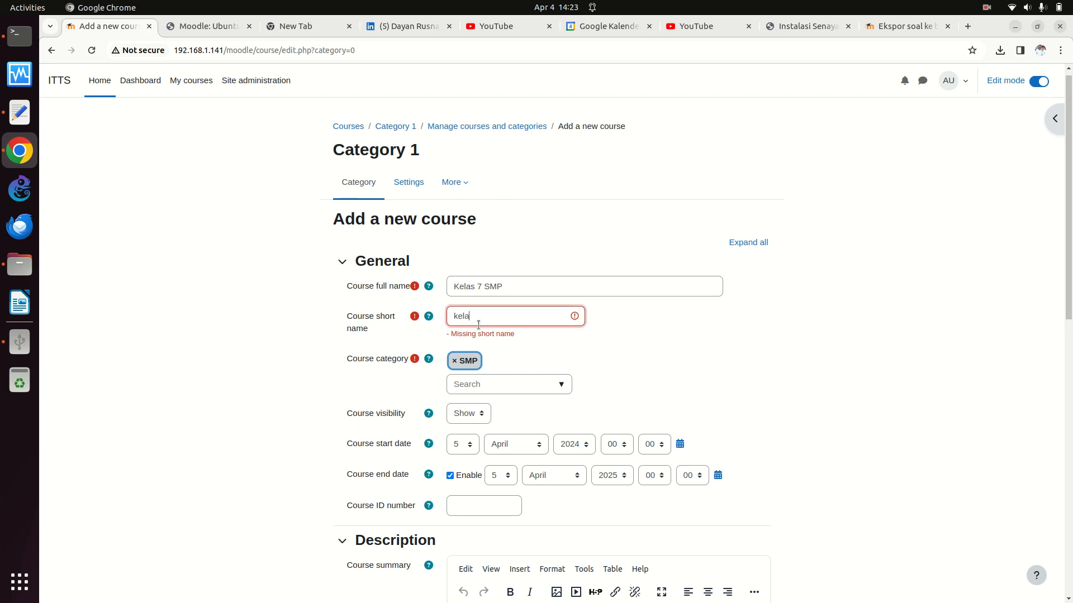
{"action": "type", "text": "s7smp"}
{"action": "scroll", "coordinate": [688, 283], "scroll_direction": "down", "scroll_amount": 10}
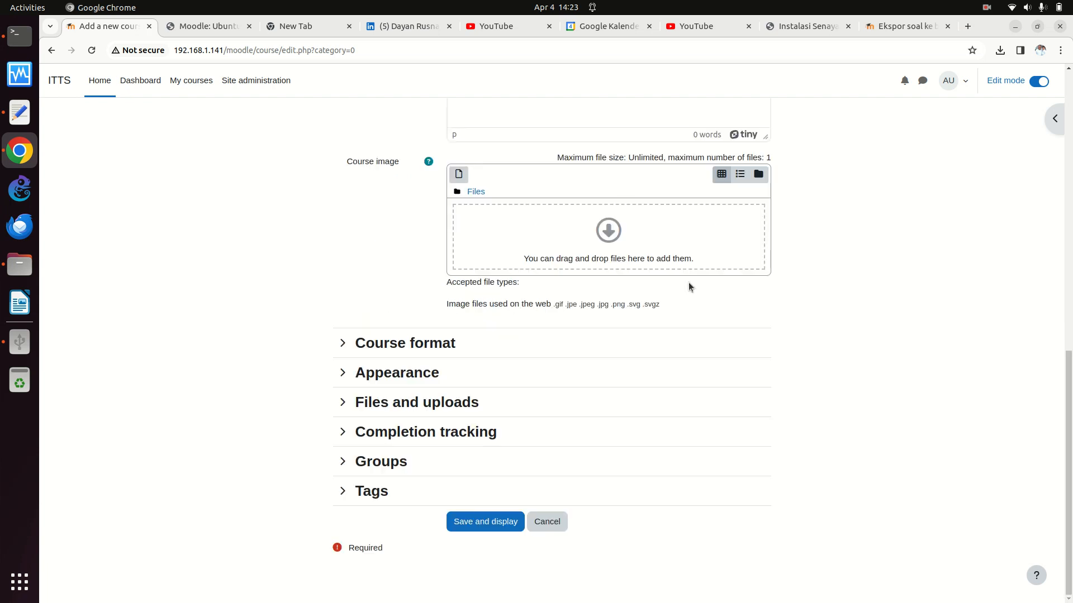
{"action": "left_click", "coordinate": [485, 522]}
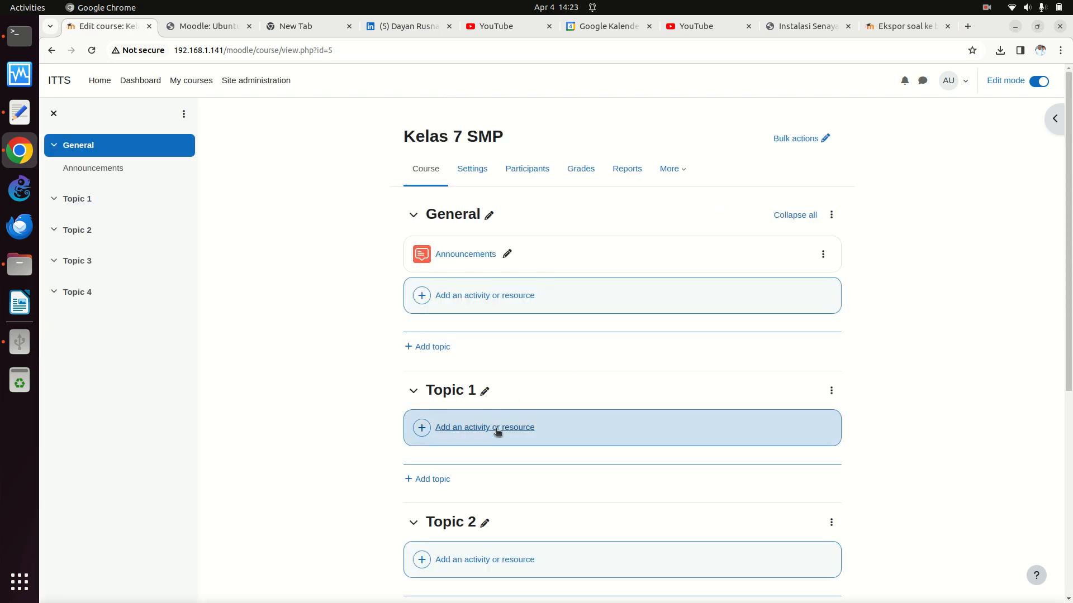
Rename the Topic 1 section of the course to Try Out.
{"action": "left_click", "coordinate": [484, 390]}
{"action": "type", "text": "Try Out"}
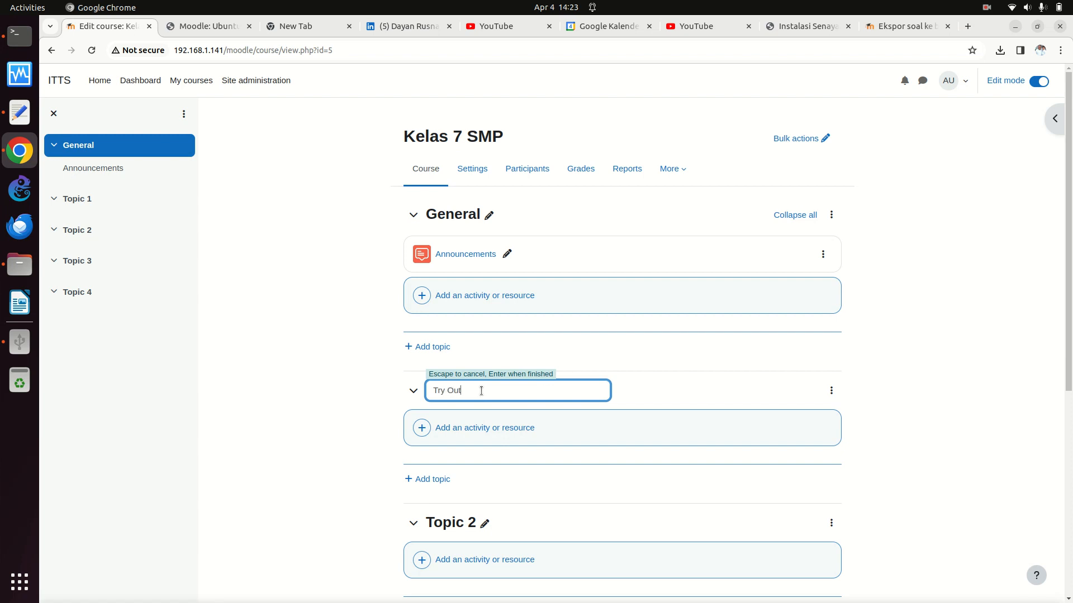
{"action": "key", "text": "Return"}
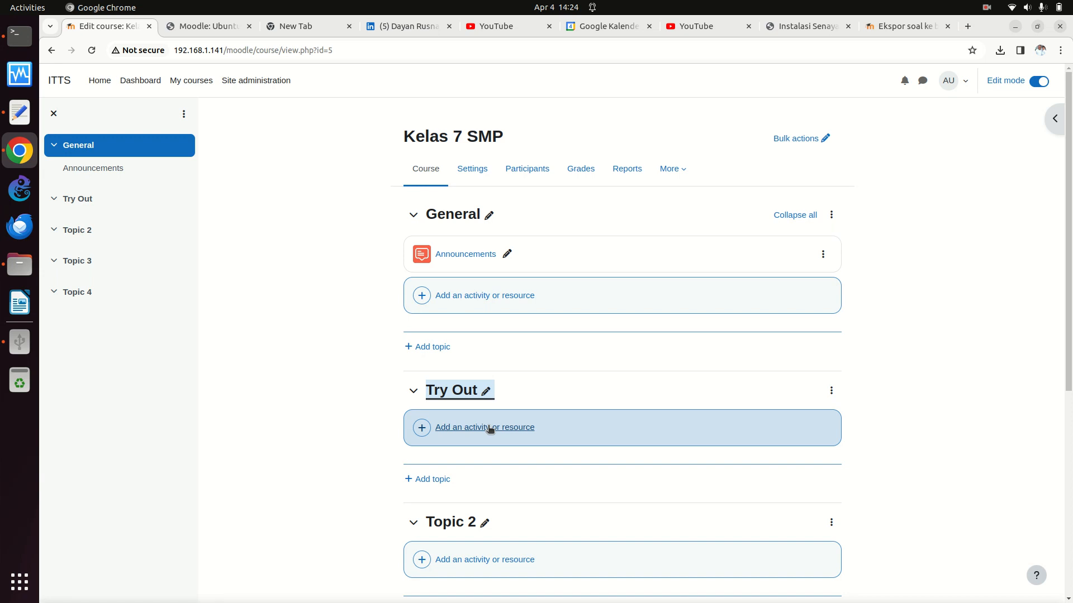
Open the settings of the Kelas 7 SMP course for editing.
{"action": "left_click", "coordinate": [678, 168]}
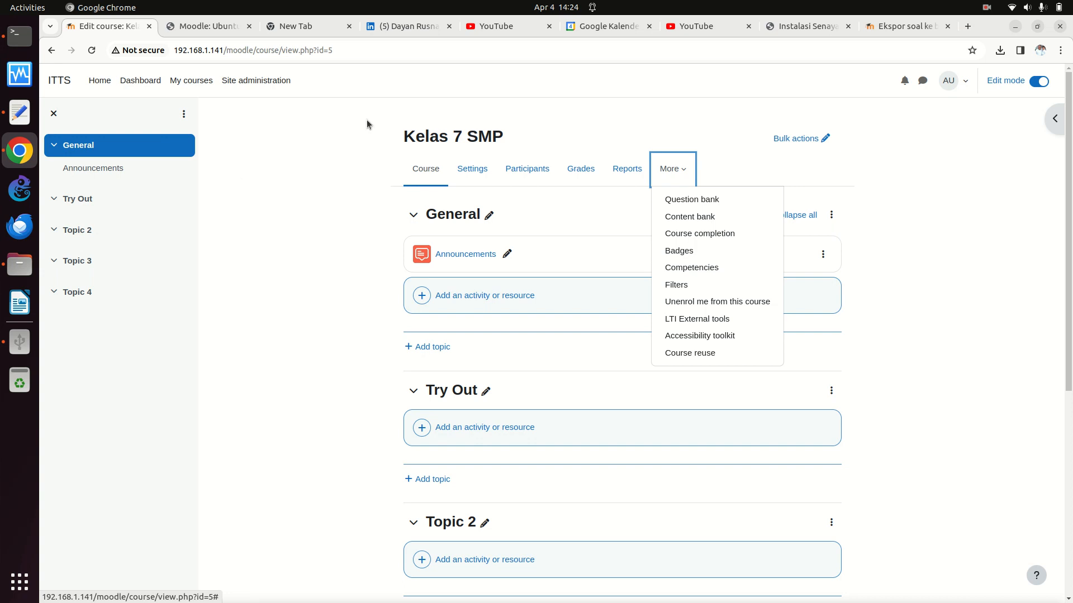
{"action": "left_click", "coordinate": [825, 137]}
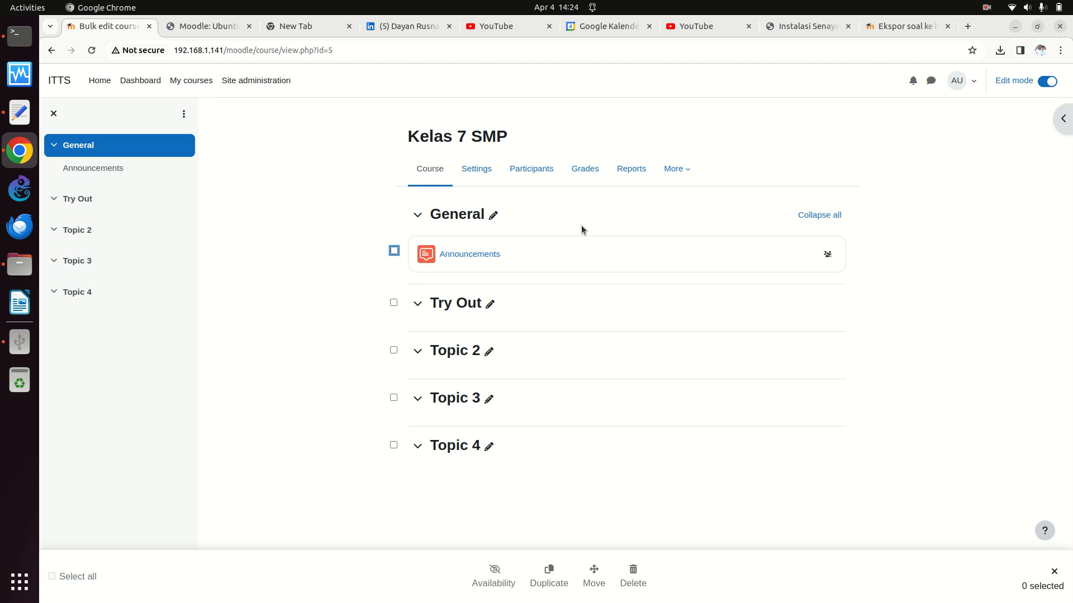
{"action": "left_click", "coordinate": [476, 168]}
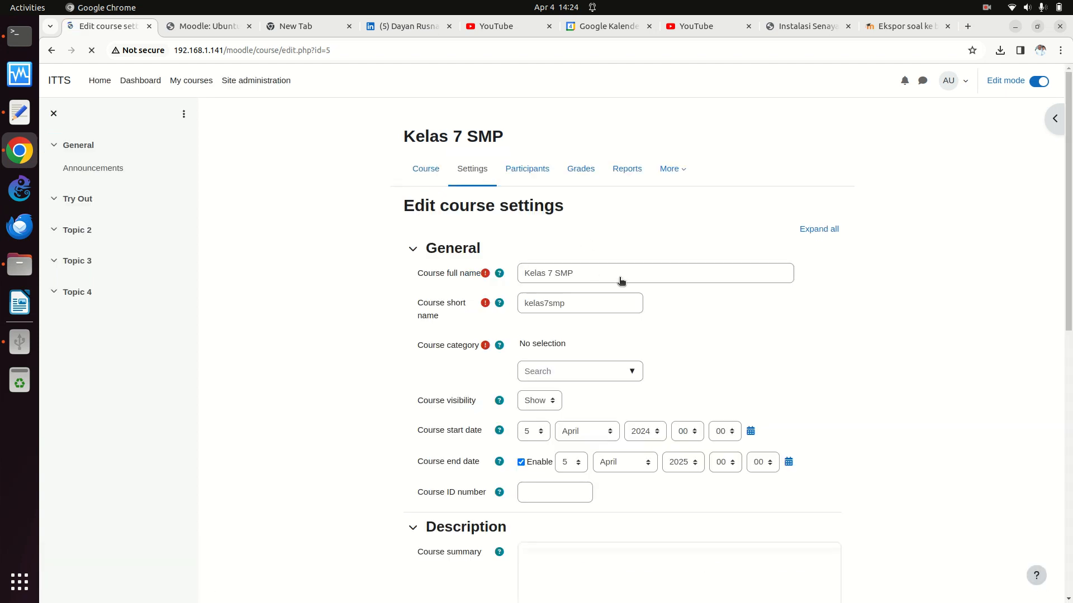
Change the course full name to Kelas 7 Biologi.
{"action": "left_click", "coordinate": [593, 273]}
{"action": "key", "text": "BackSpace"}
{"action": "key", "text": "BackSpace"}
{"action": "key", "text": "BackSpace"}
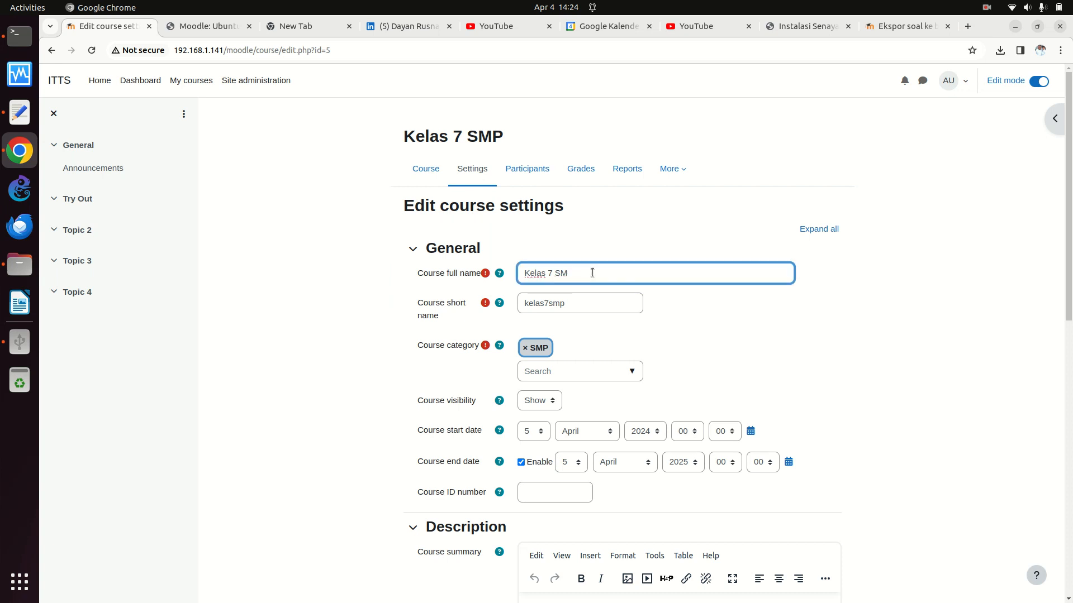
{"action": "type", "text": "IP"}
{"action": "key", "text": "BackSpace"}
{"action": "key", "text": "BackSpace"}
{"action": "type", "text": "Biologi"}
Switch to the e-LearningTANGSEL site and examine which subject courses its SMP category offers under KELAS 7.
{"action": "left_click", "coordinate": [894, 25]}
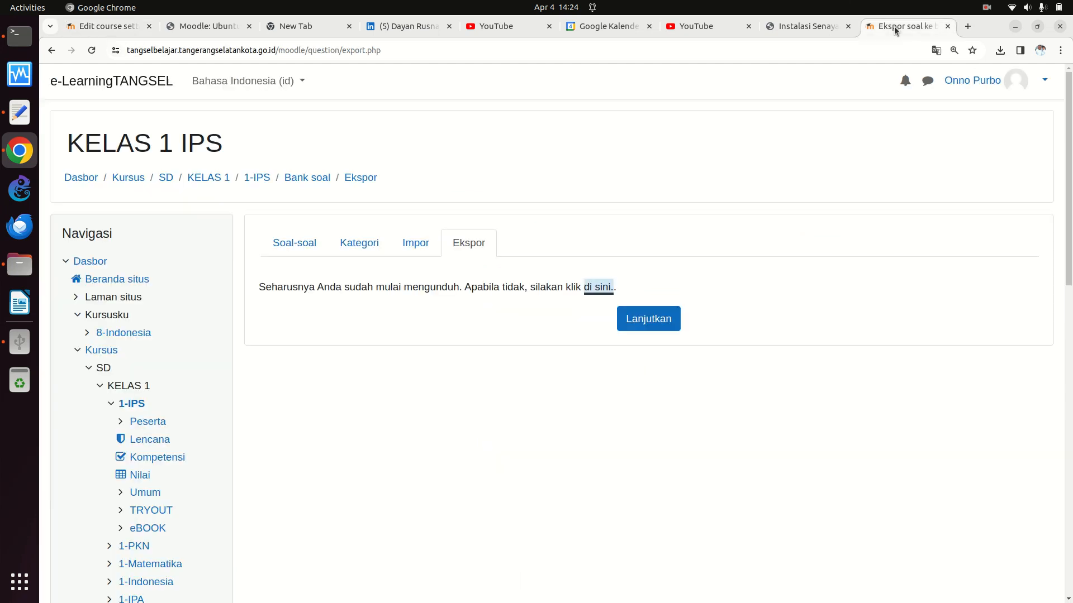
{"action": "left_click", "coordinate": [128, 178]}
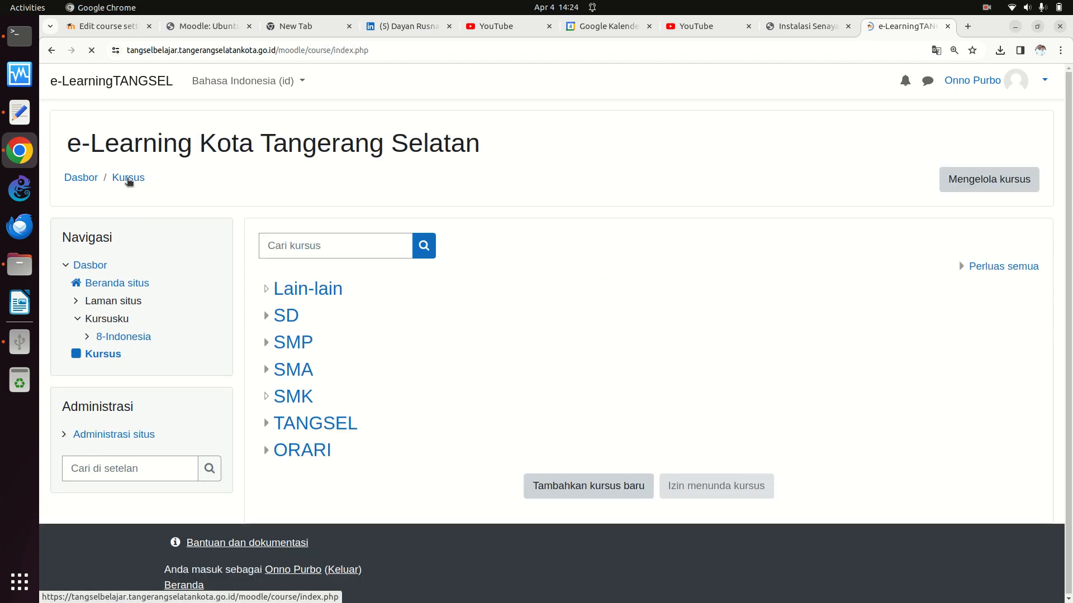
{"action": "left_click", "coordinate": [292, 342]}
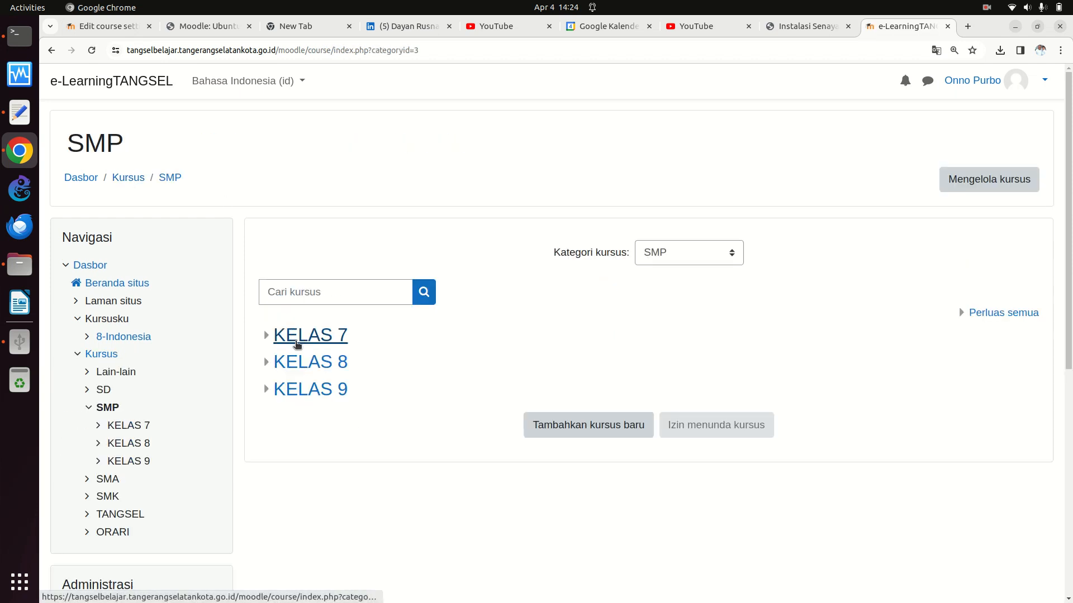
{"action": "left_click", "coordinate": [328, 338]}
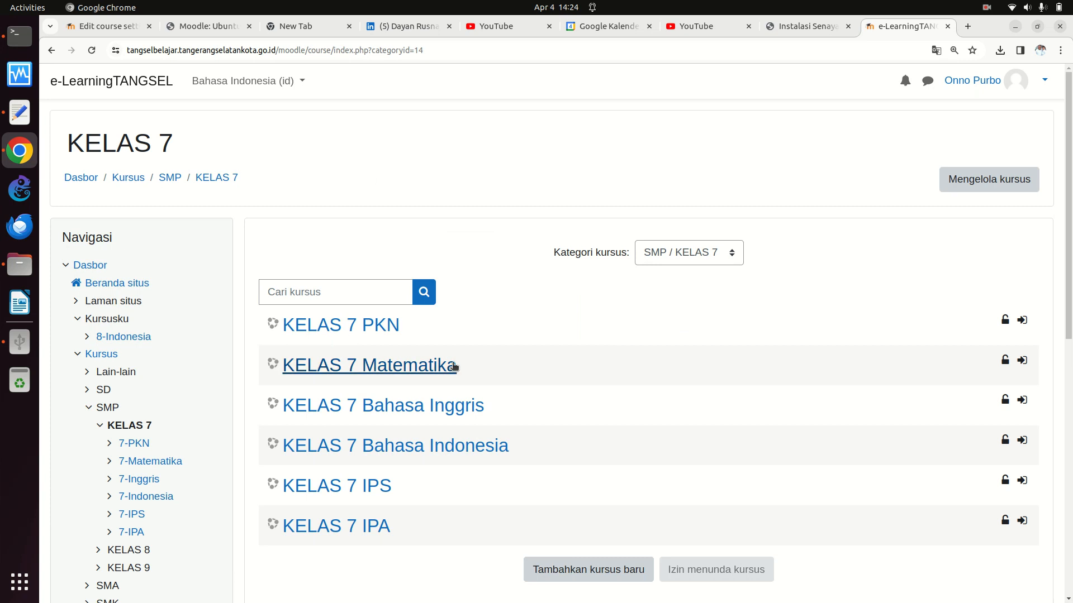
{"action": "scroll", "coordinate": [453, 366], "scroll_direction": "down", "scroll_amount": 5}
{"action": "scroll", "coordinate": [453, 367], "scroll_direction": "up", "scroll_amount": 5}
Return to the local course settings and set the course full name to Kelas 7 IPA.
{"action": "left_click", "coordinate": [133, 28]}
{"action": "key", "text": "BackSpace"}
{"action": "key", "text": "BackSpace"}
{"action": "key", "text": "BackSpace"}
{"action": "key", "text": "BackSpace"}
{"action": "key", "text": "BackSpace"}
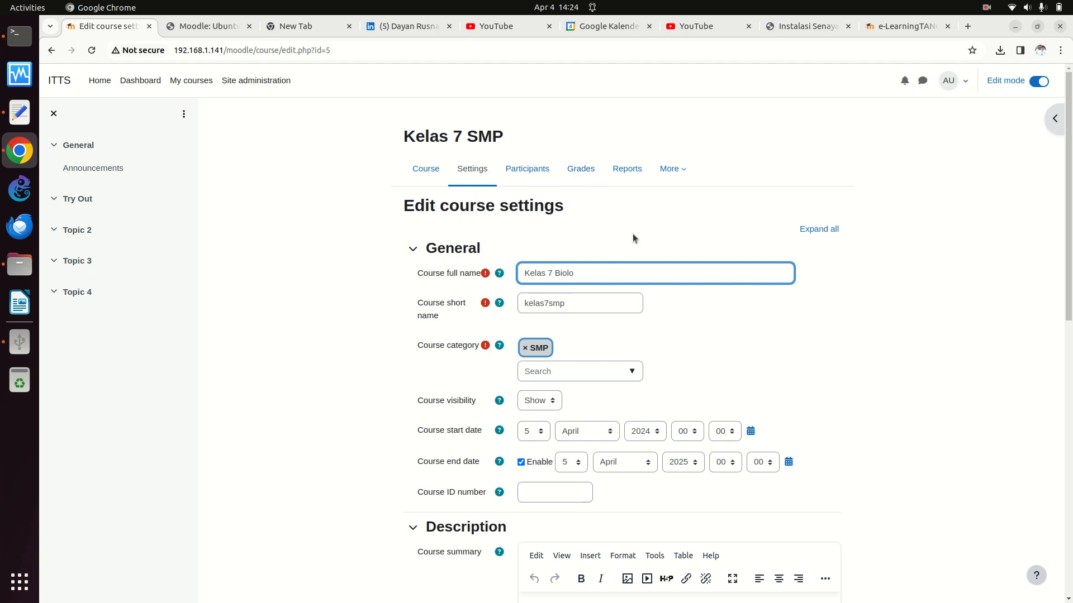
{"action": "key", "text": "BackSpace"}
{"action": "key", "text": "BackSpace"}
{"action": "type", "text": "IPA"}
Set the course short name to kelas7ipa and save the course settings.
{"action": "left_click", "coordinate": [578, 310]}
{"action": "key", "text": "BackSpace"}
{"action": "key", "text": "BackSpace"}
{"action": "type", "text": "ipa"}
{"action": "scroll", "coordinate": [579, 310], "scroll_direction": "down", "scroll_amount": 10}
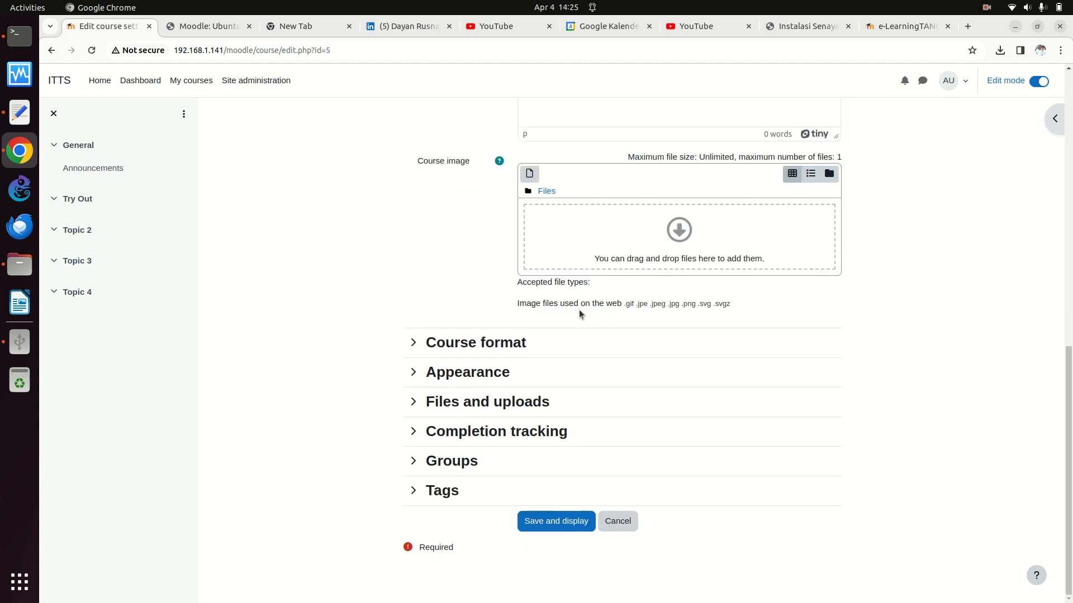
{"action": "left_click", "coordinate": [563, 521]}
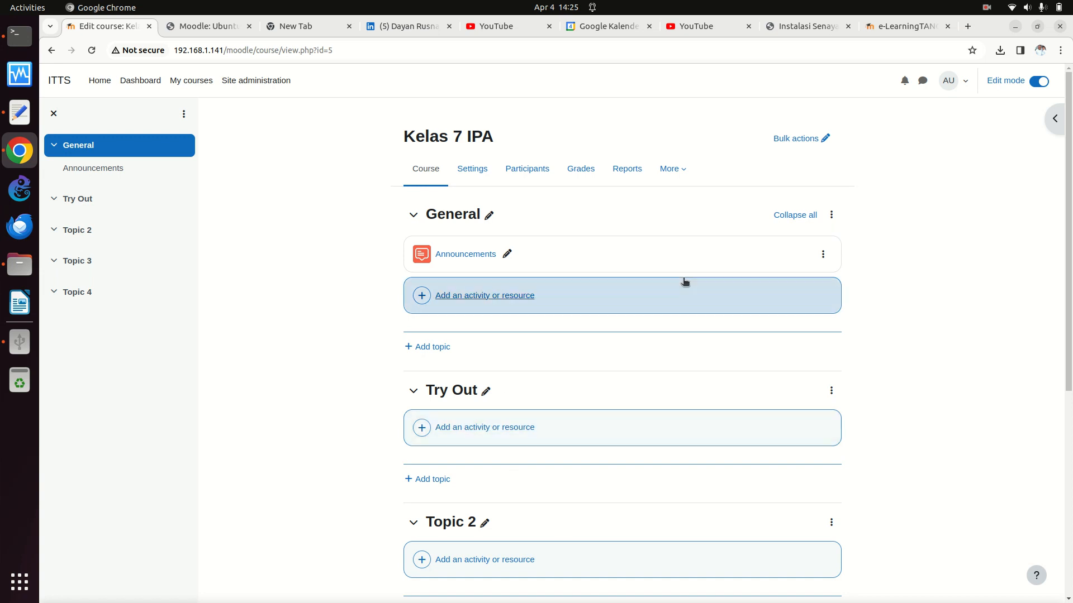
Open the question import of the Kelas 7 IPA question bank and select the import file format.
{"action": "left_click", "coordinate": [673, 171]}
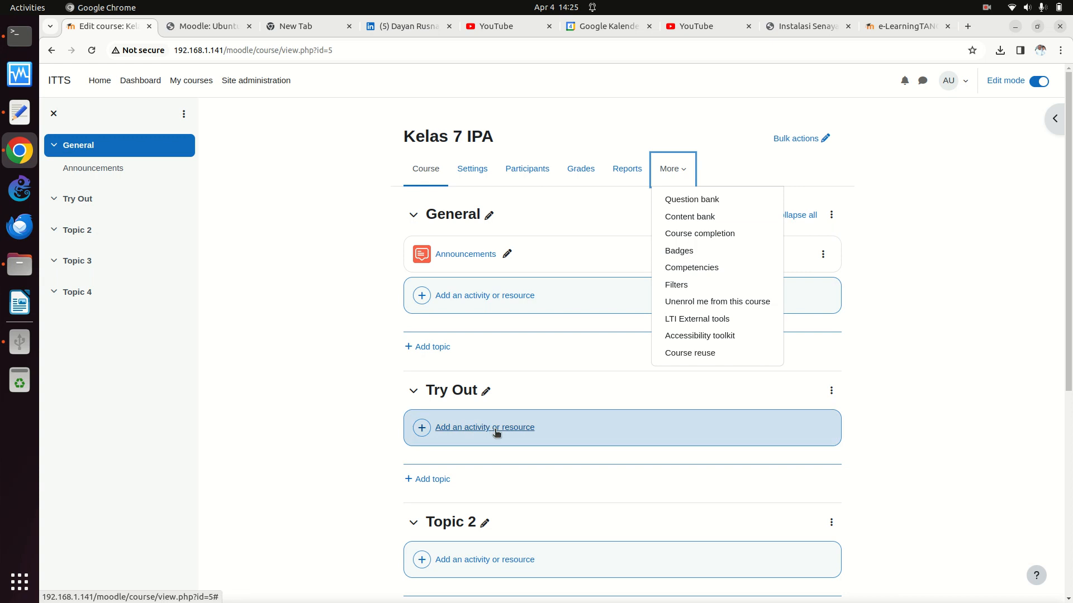
{"action": "left_click", "coordinate": [698, 204]}
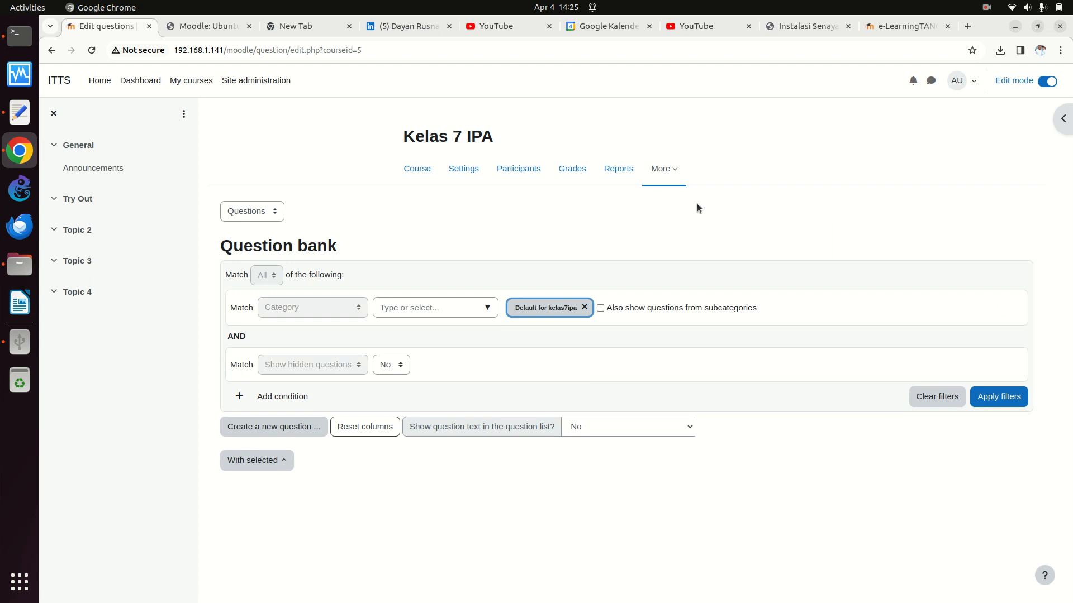
{"action": "left_click", "coordinate": [275, 213]}
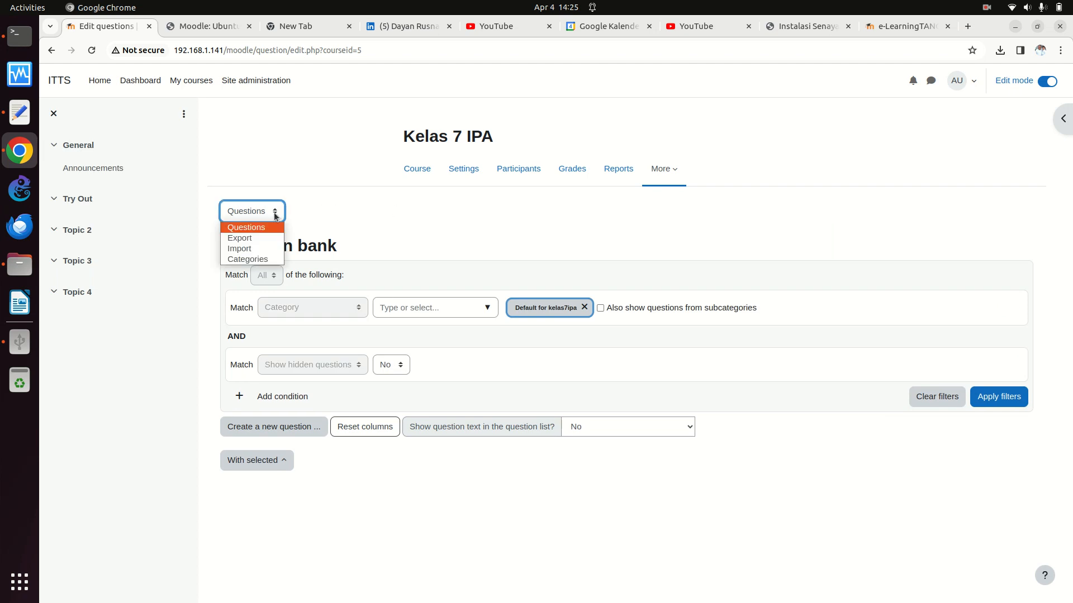
{"action": "left_click", "coordinate": [257, 248]}
{"action": "left_click", "coordinate": [429, 350]}
Start uploading an import file and browse the SEKOLAH drive to library/library-sw-hw/linux-1/e-learning/moodle.
{"action": "left_click", "coordinate": [461, 463]}
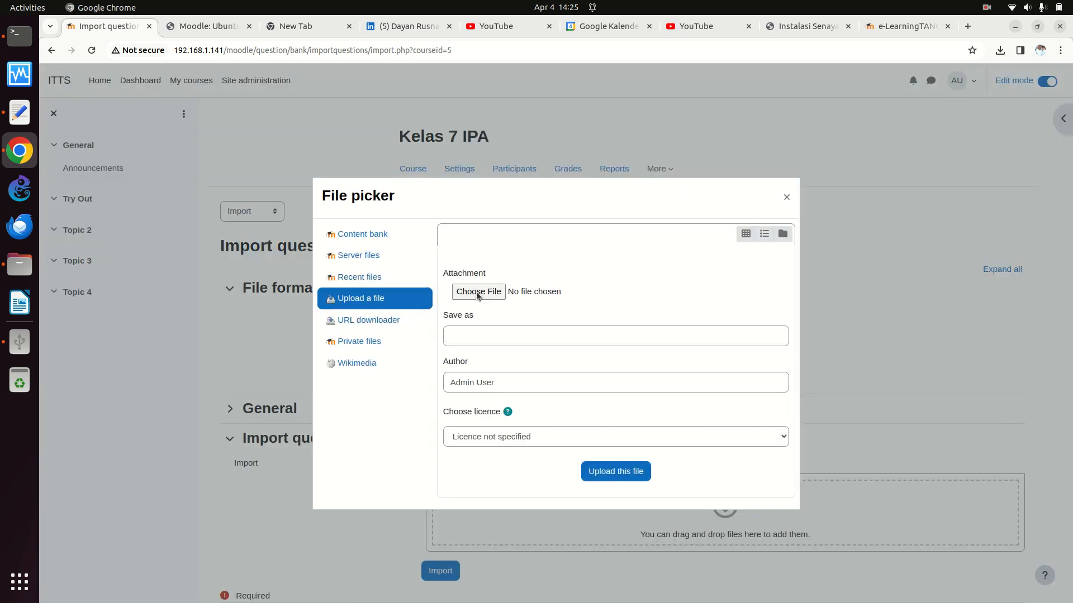
{"action": "left_click", "coordinate": [478, 292]}
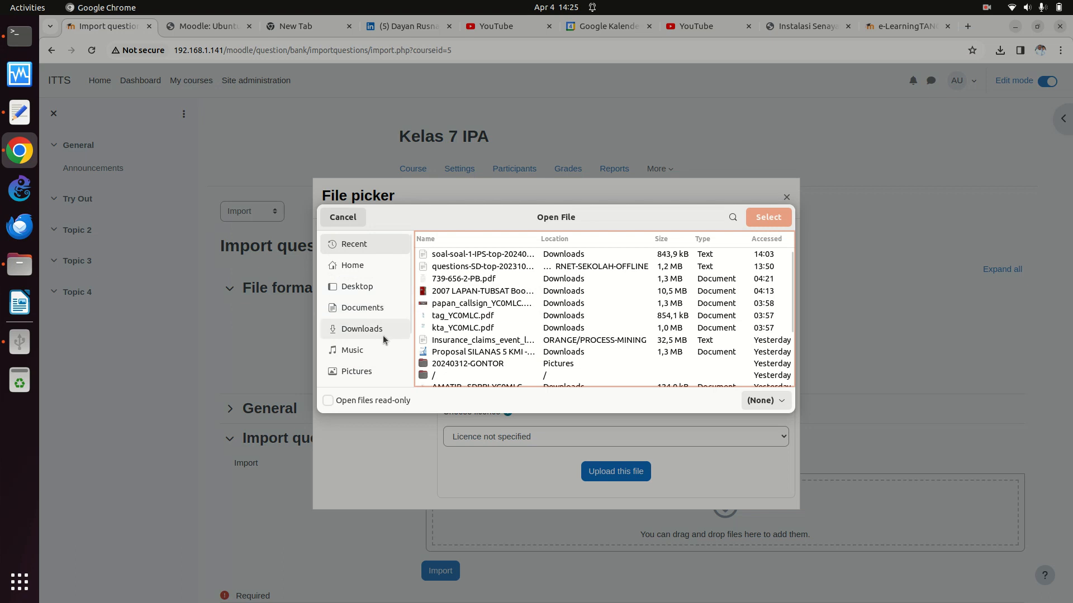
{"action": "scroll", "coordinate": [361, 353], "scroll_direction": "down", "scroll_amount": 3}
{"action": "left_click", "coordinate": [353, 347]}
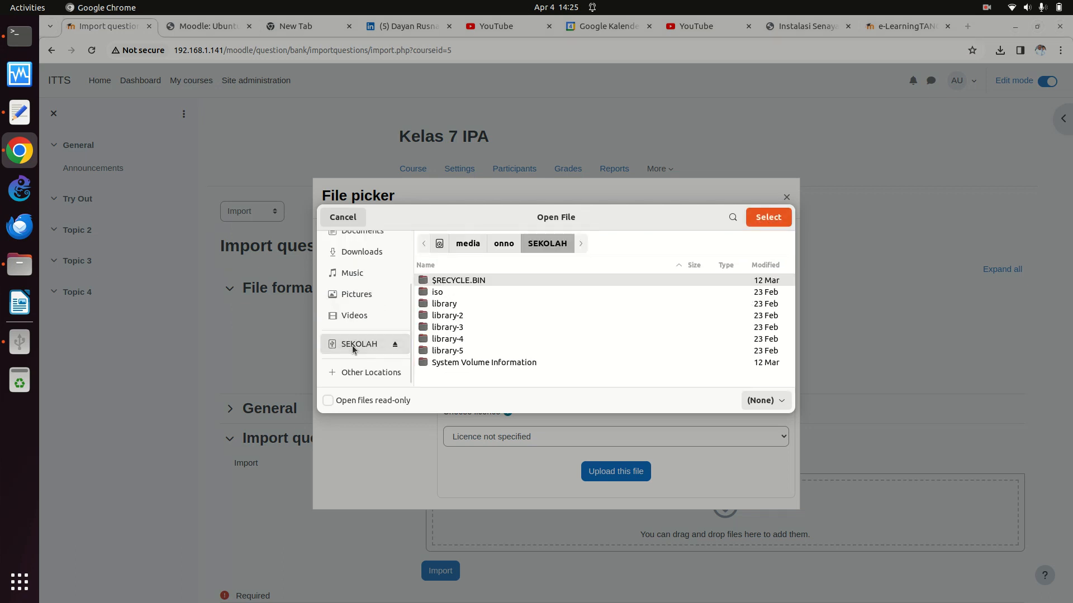
{"action": "double_click", "coordinate": [447, 303]}
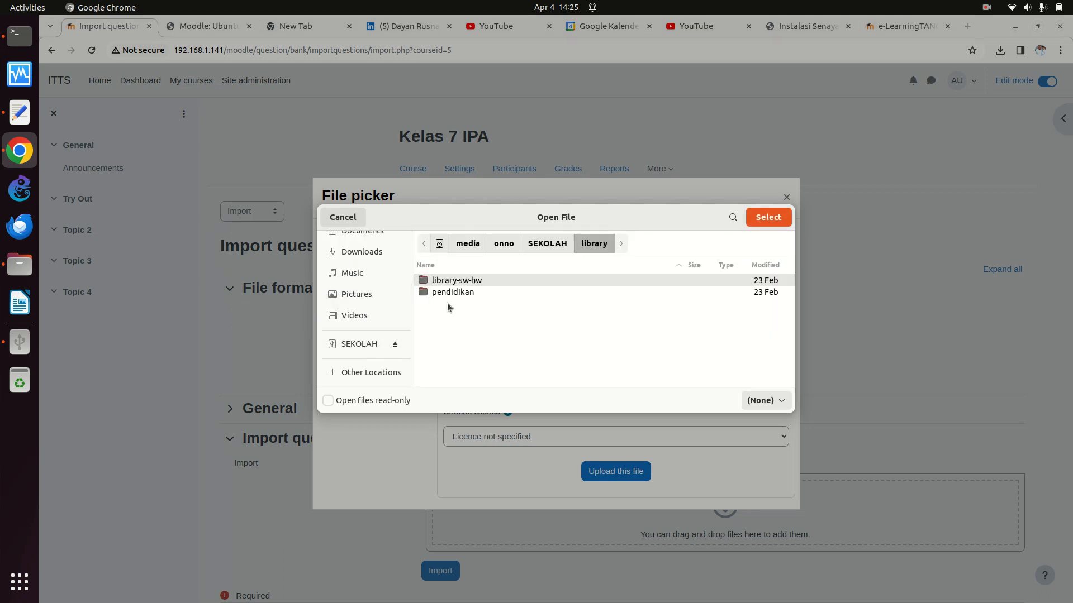
{"action": "double_click", "coordinate": [469, 281]}
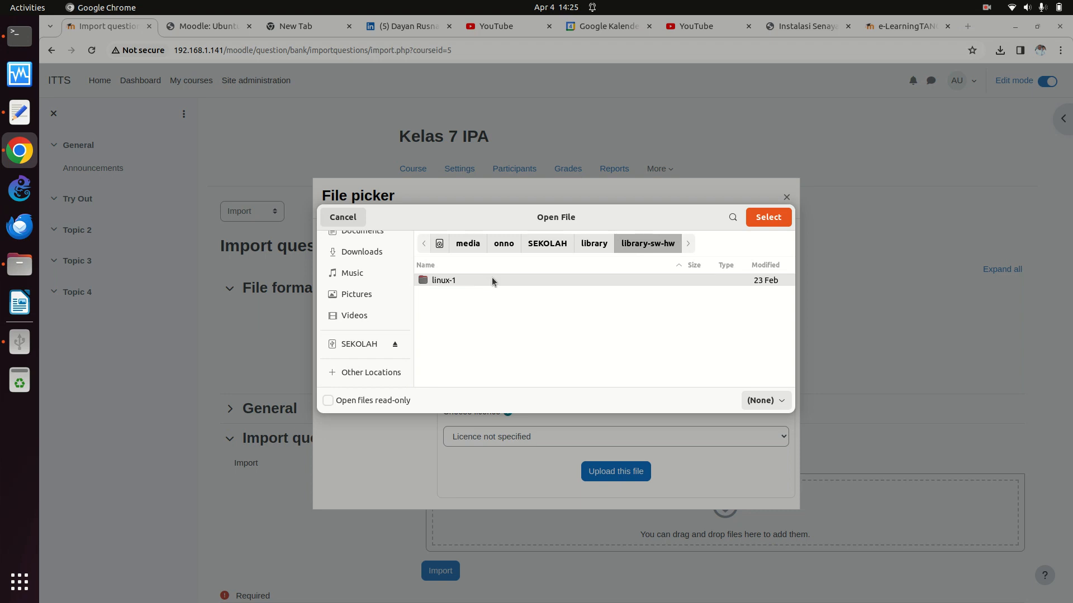
{"action": "double_click", "coordinate": [492, 279]}
{"action": "double_click", "coordinate": [491, 279]}
{"action": "double_click", "coordinate": [491, 280]}
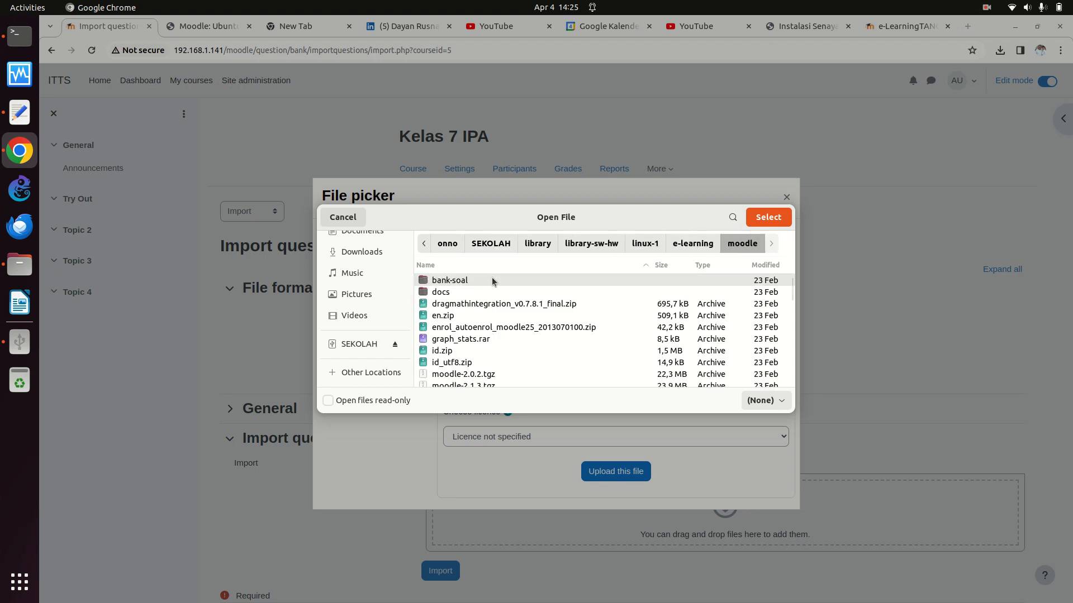
Open the INTERNET-SEKOLAH-OFFLINE folder inside bank-soal.
{"action": "scroll", "coordinate": [492, 280], "scroll_direction": "down", "scroll_amount": 5}
{"action": "scroll", "coordinate": [491, 280], "scroll_direction": "up", "scroll_amount": 5}
{"action": "double_click", "coordinate": [457, 281]}
{"action": "scroll", "coordinate": [525, 329], "scroll_direction": "down", "scroll_amount": 1}
{"action": "scroll", "coordinate": [525, 330], "scroll_direction": "down", "scroll_amount": 5}
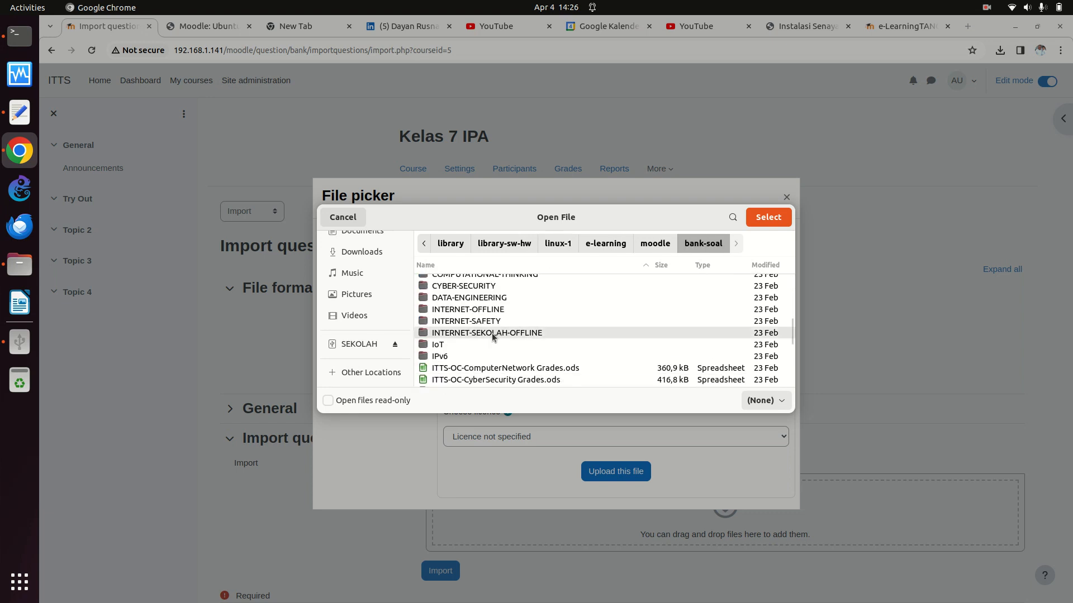
{"action": "double_click", "coordinate": [493, 334]}
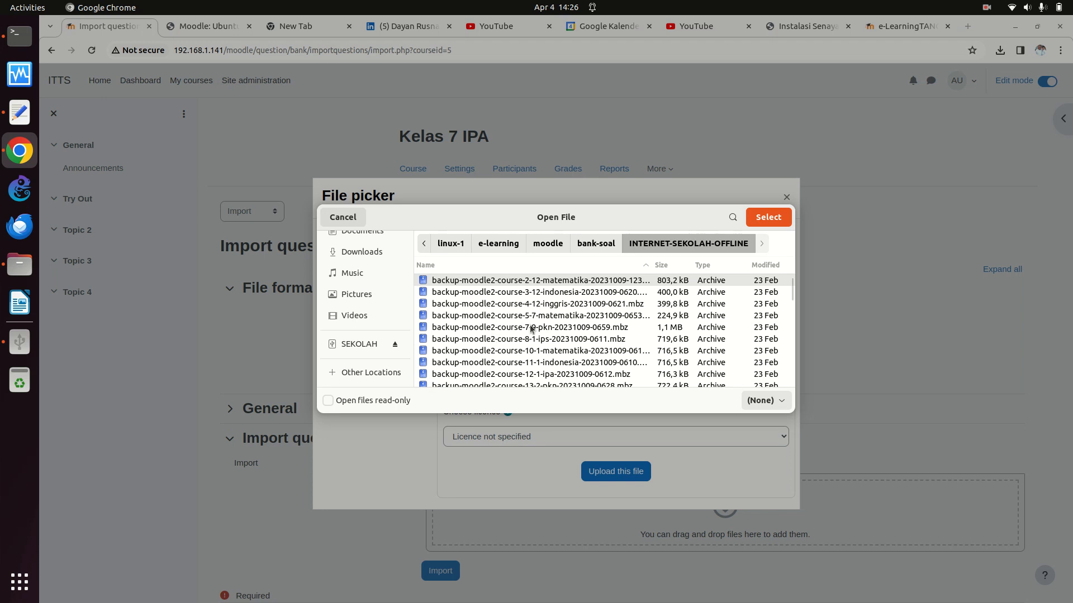
Choose questions-SMP-top-20231007-2036.txt as the import file and upload it.
{"action": "scroll", "coordinate": [544, 361], "scroll_direction": "down", "scroll_amount": 1}
{"action": "scroll", "coordinate": [543, 361], "scroll_direction": "down", "scroll_amount": 5}
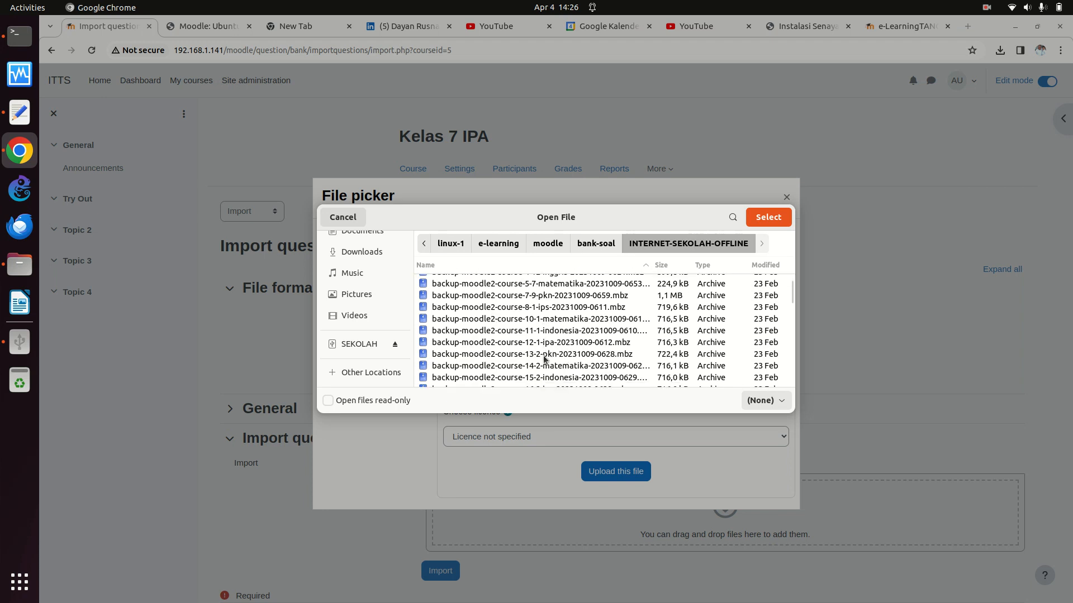
{"action": "scroll", "coordinate": [544, 361], "scroll_direction": "up", "scroll_amount": 6}
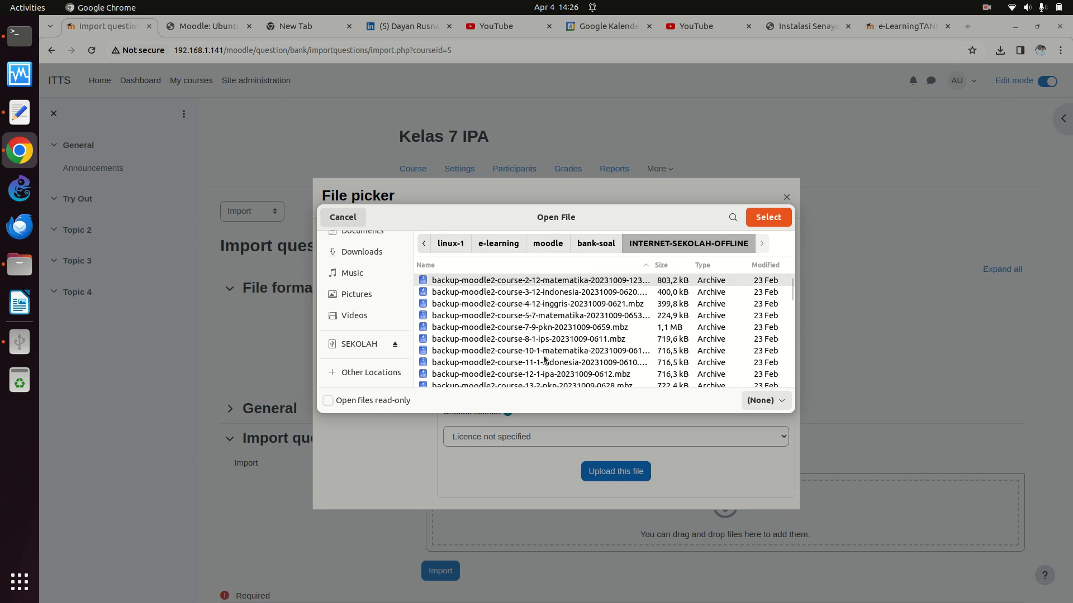
{"action": "scroll", "coordinate": [543, 360], "scroll_direction": "down", "scroll_amount": 15}
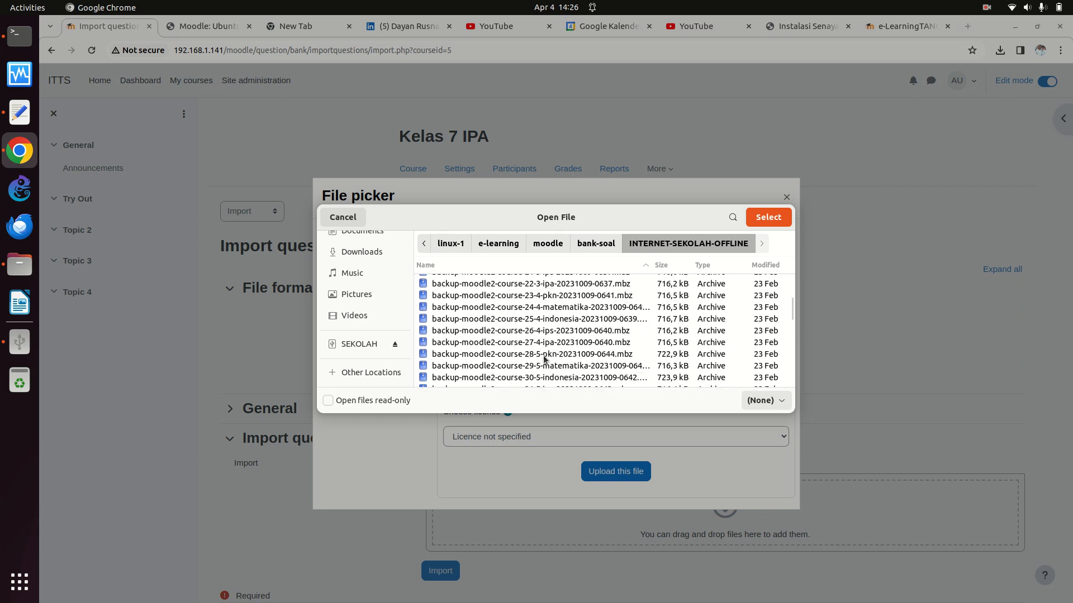
{"action": "scroll", "coordinate": [544, 361], "scroll_direction": "down", "scroll_amount": 5}
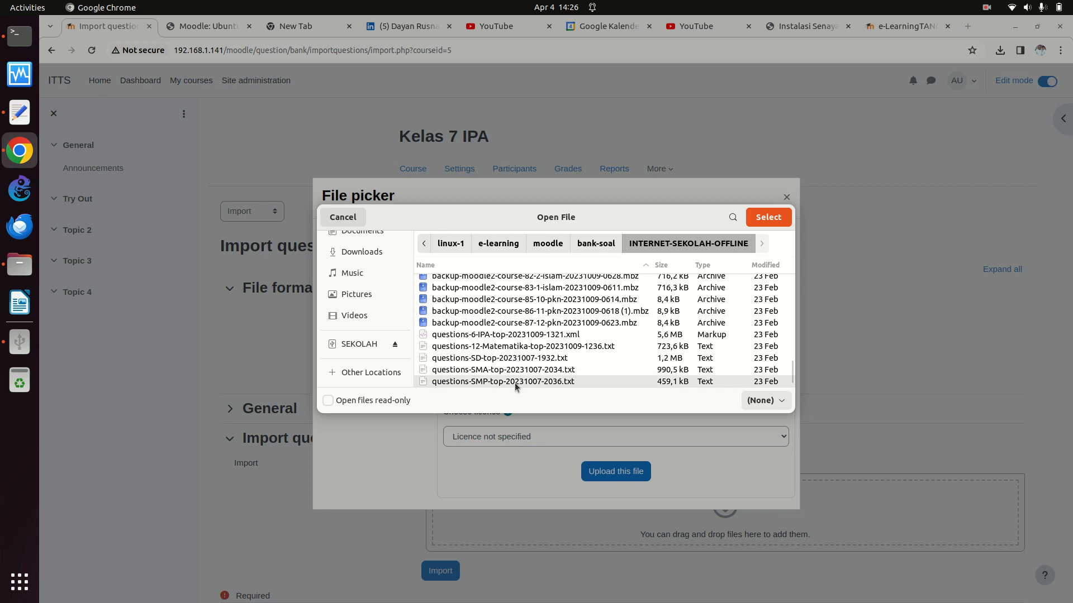
{"action": "left_click", "coordinate": [766, 220]}
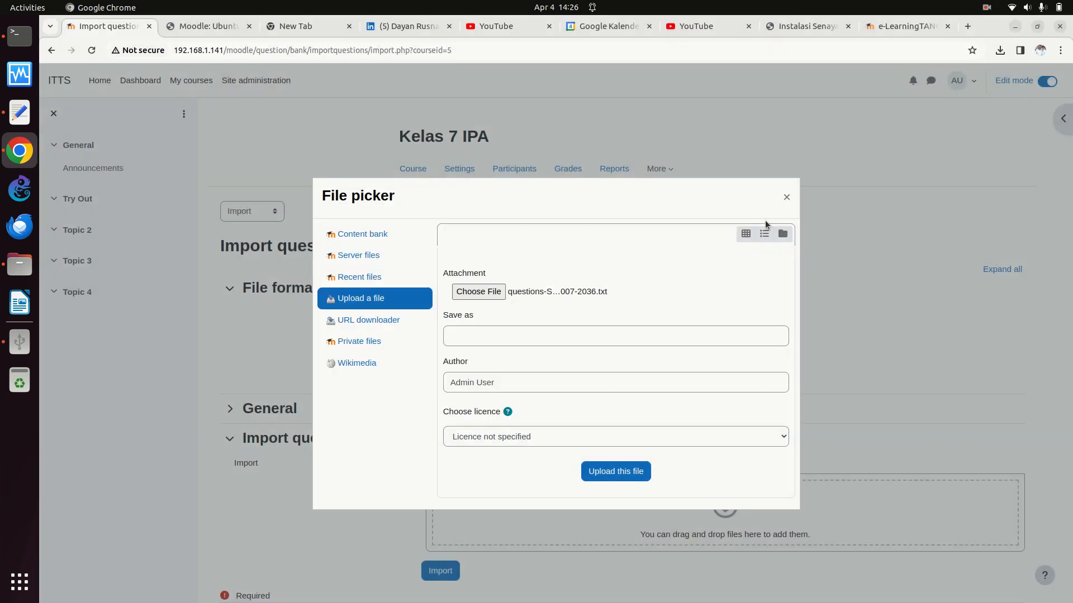
{"action": "left_click", "coordinate": [616, 472]}
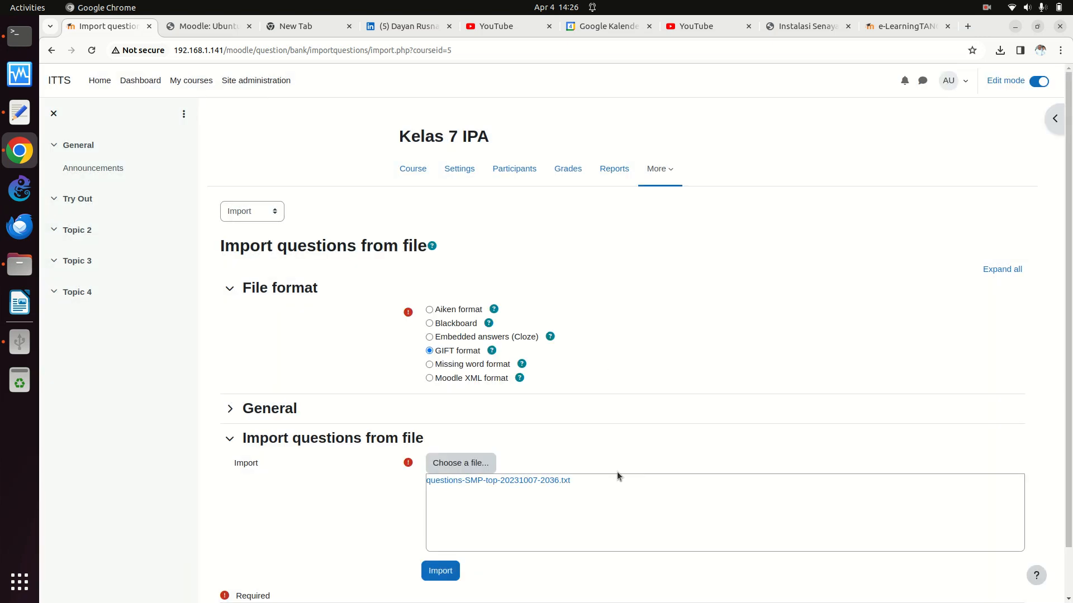
Import the questions from the uploaded file, look through the imported list, and continue to the question bank.
{"action": "left_click", "coordinate": [439, 572]}
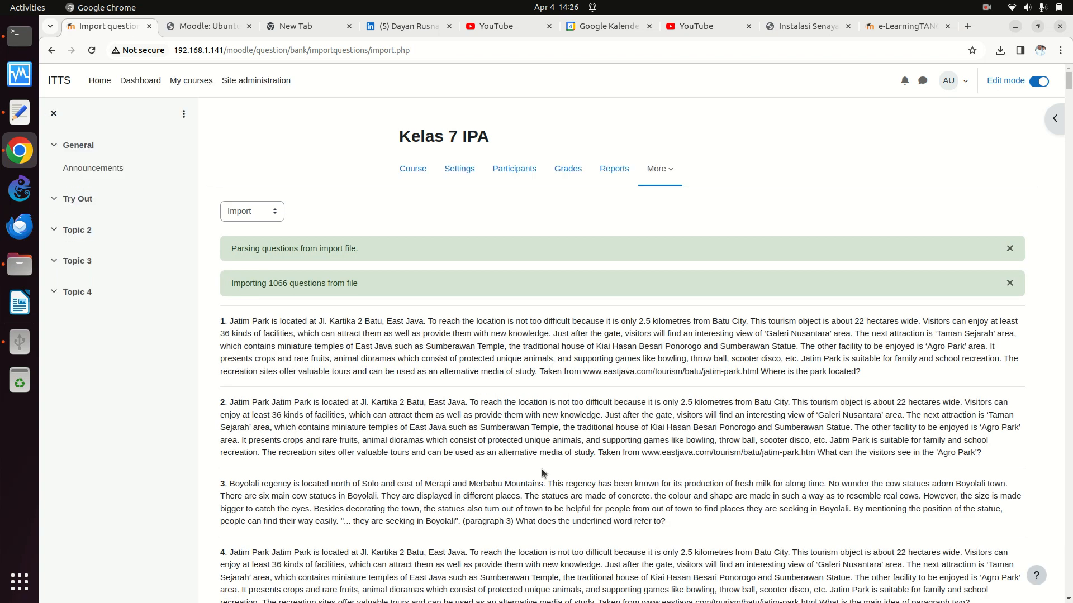
{"action": "scroll", "coordinate": [541, 474], "scroll_direction": "down", "scroll_amount": 20}
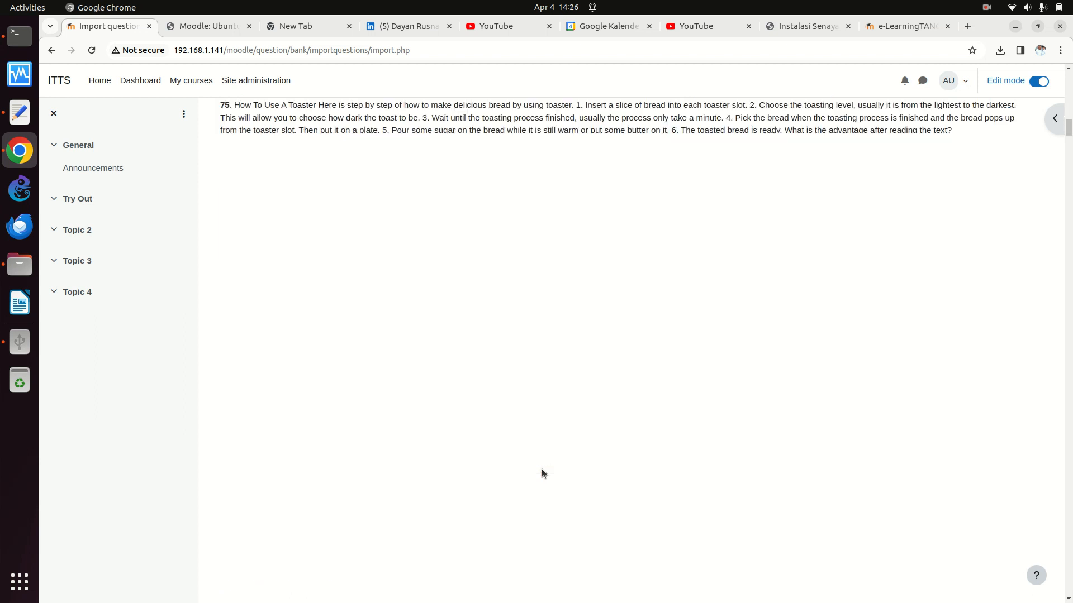
{"action": "scroll", "coordinate": [542, 480], "scroll_direction": "down", "scroll_amount": 20}
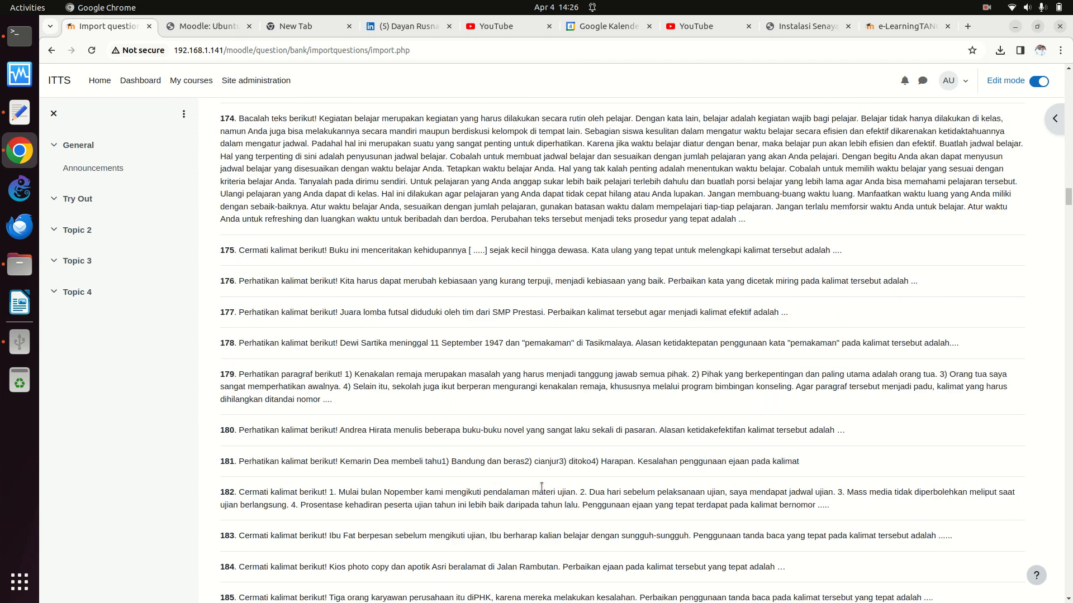
{"action": "scroll", "coordinate": [541, 487], "scroll_direction": "down", "scroll_amount": 20}
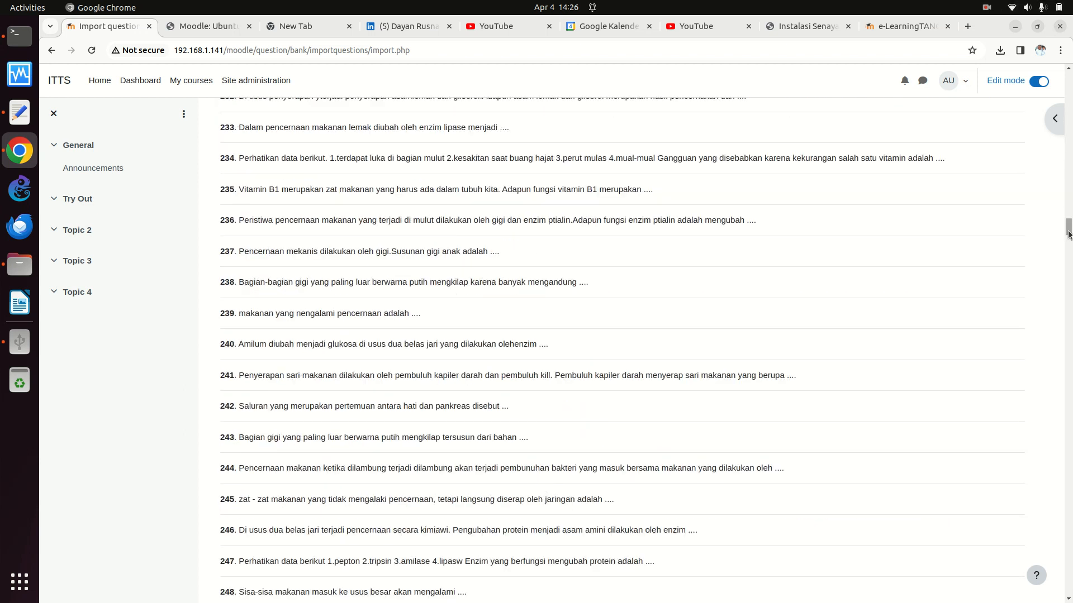
{"action": "left_click_drag", "start_coordinate": [1068, 234], "coordinate": [1067, 594]}
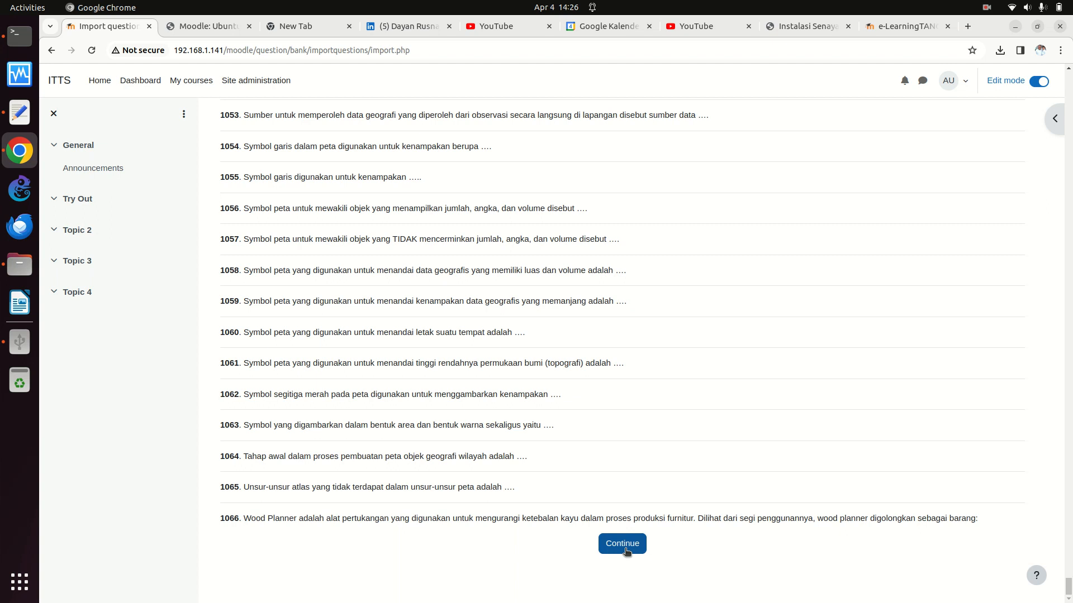
{"action": "left_click", "coordinate": [626, 551]}
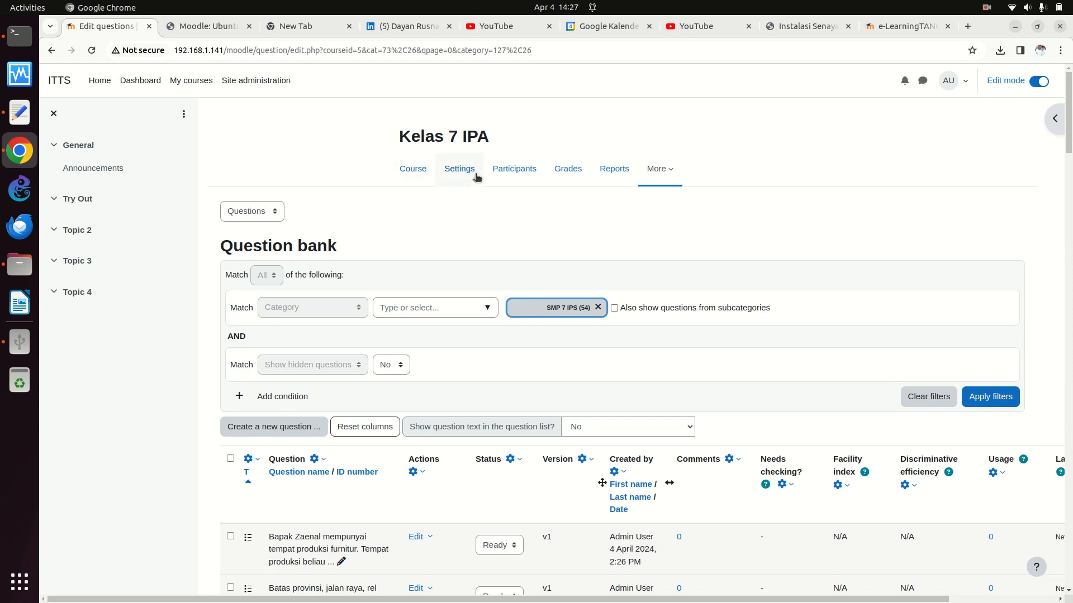
Add a quiz to the course's Try Out section, with Try Out as both its name and description.
{"action": "left_click", "coordinate": [408, 173]}
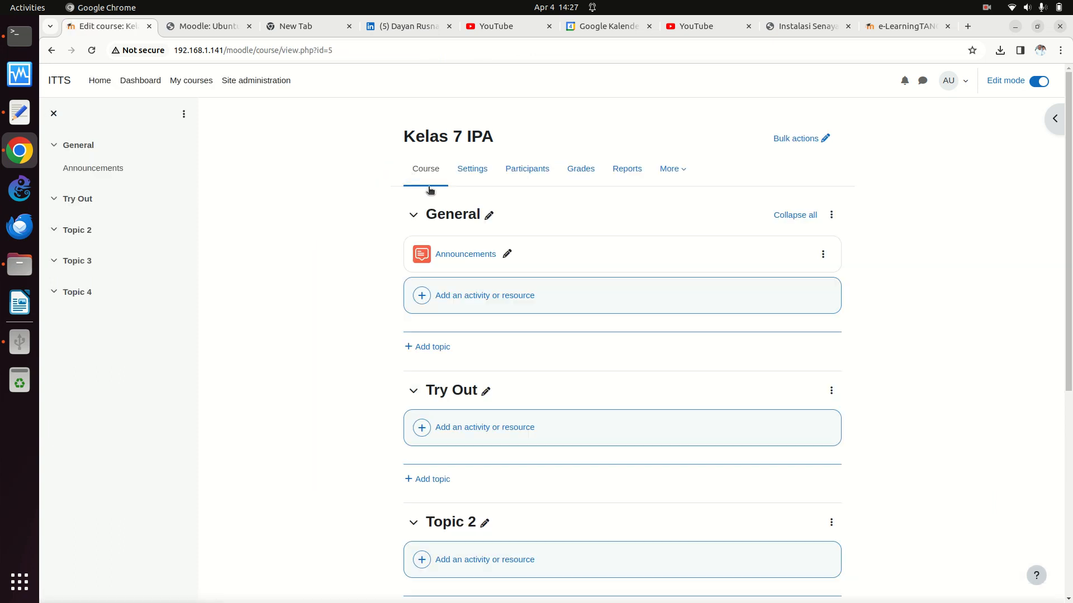
{"action": "left_click", "coordinate": [472, 431]}
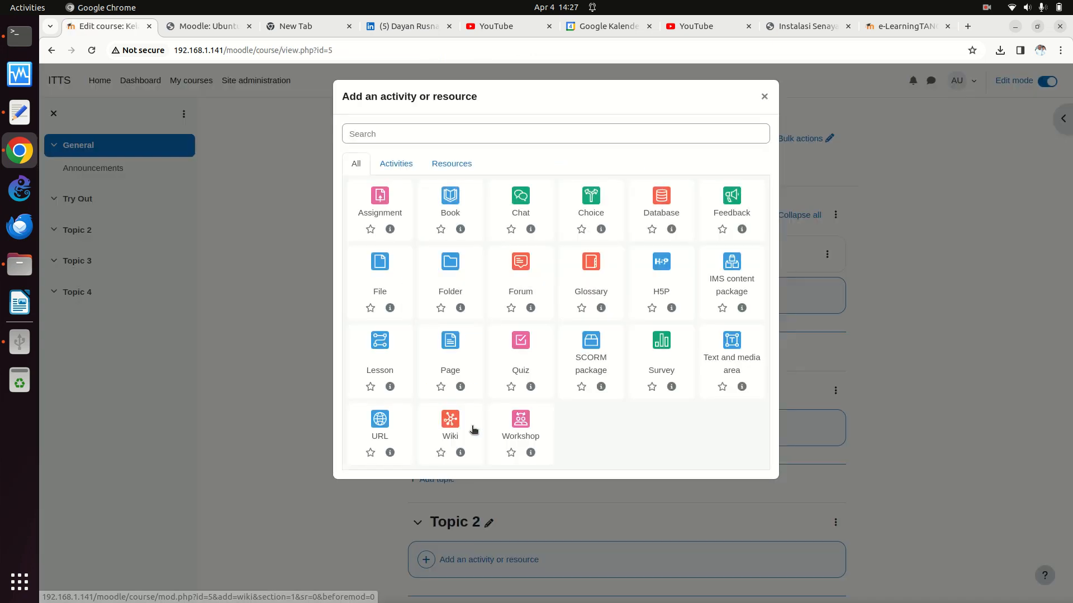
{"action": "left_click", "coordinate": [527, 342]}
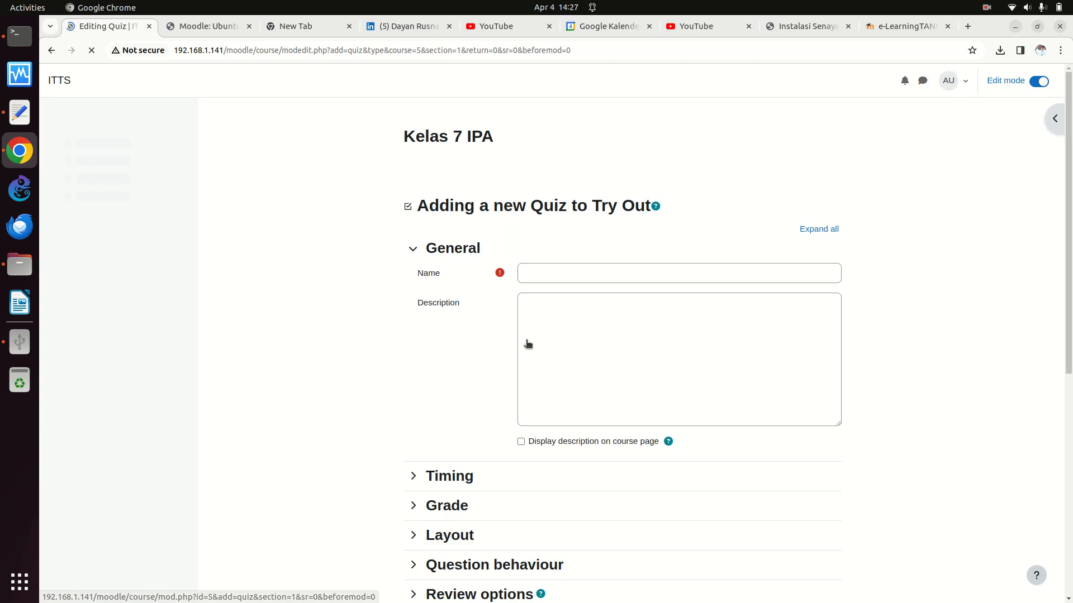
{"action": "left_click", "coordinate": [548, 270]}
{"action": "type", "text": "Try Out"}
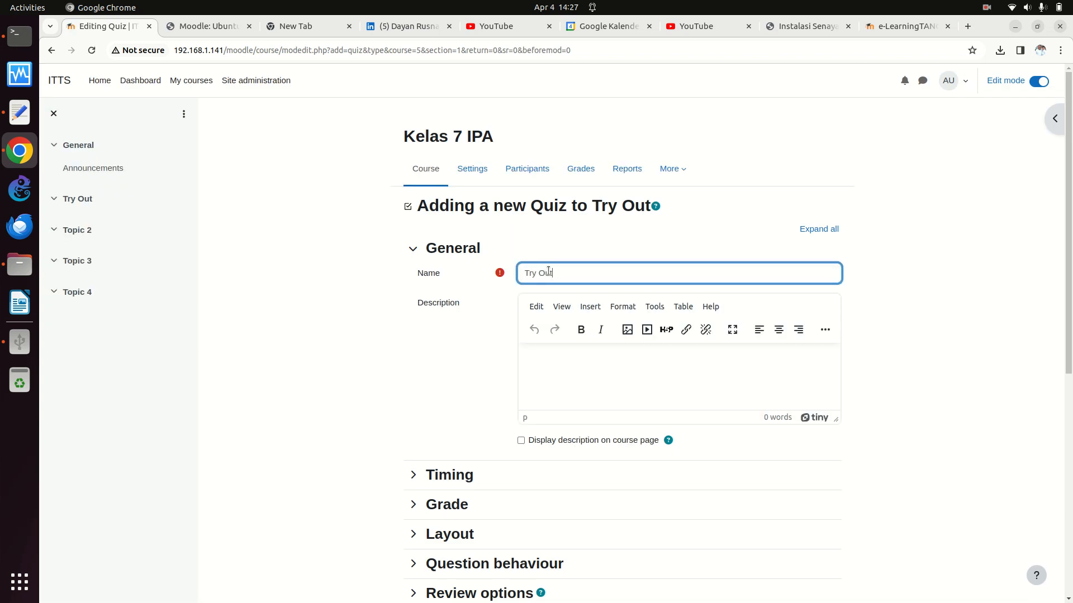
{"action": "left_click", "coordinate": [558, 367]}
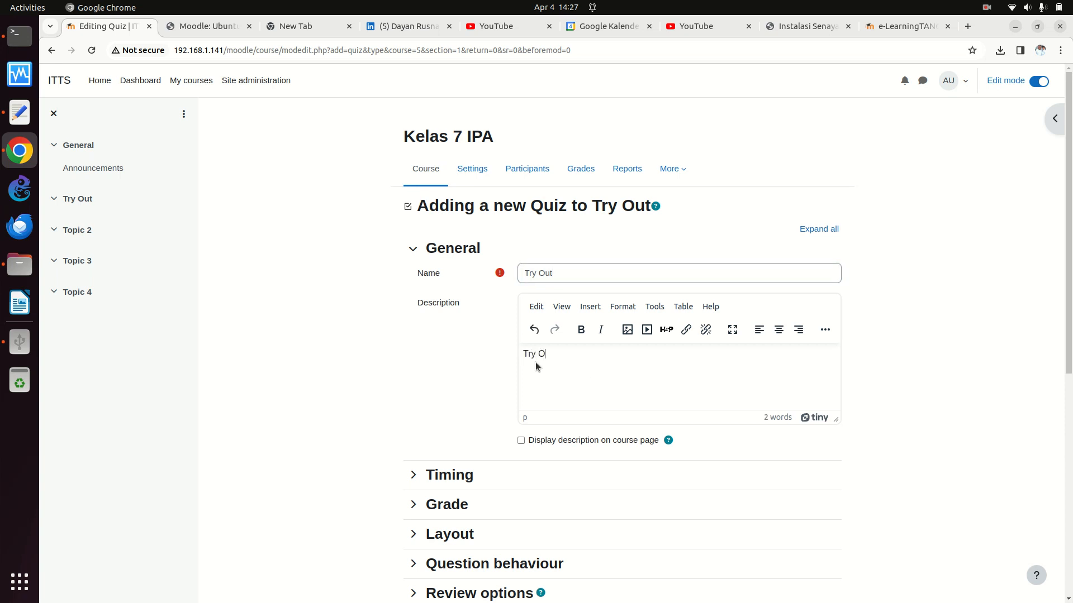
Enable the quiz's time limit and set it to 20 minutes.
{"action": "left_click", "coordinate": [414, 478]}
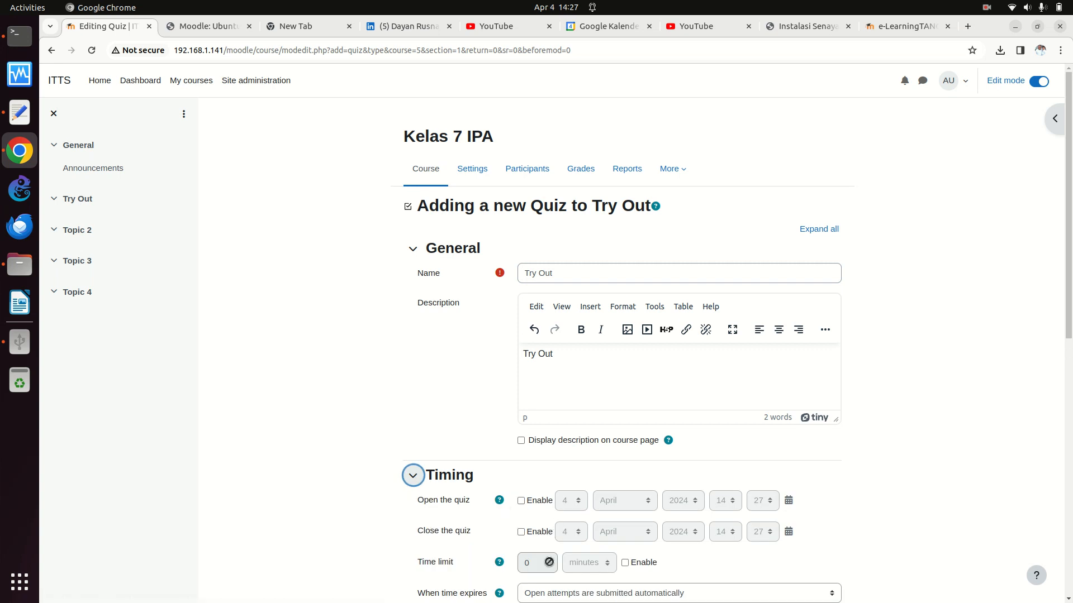
{"action": "left_click", "coordinate": [625, 563]}
{"action": "left_click", "coordinate": [538, 564]}
{"action": "type", "text": "20"}
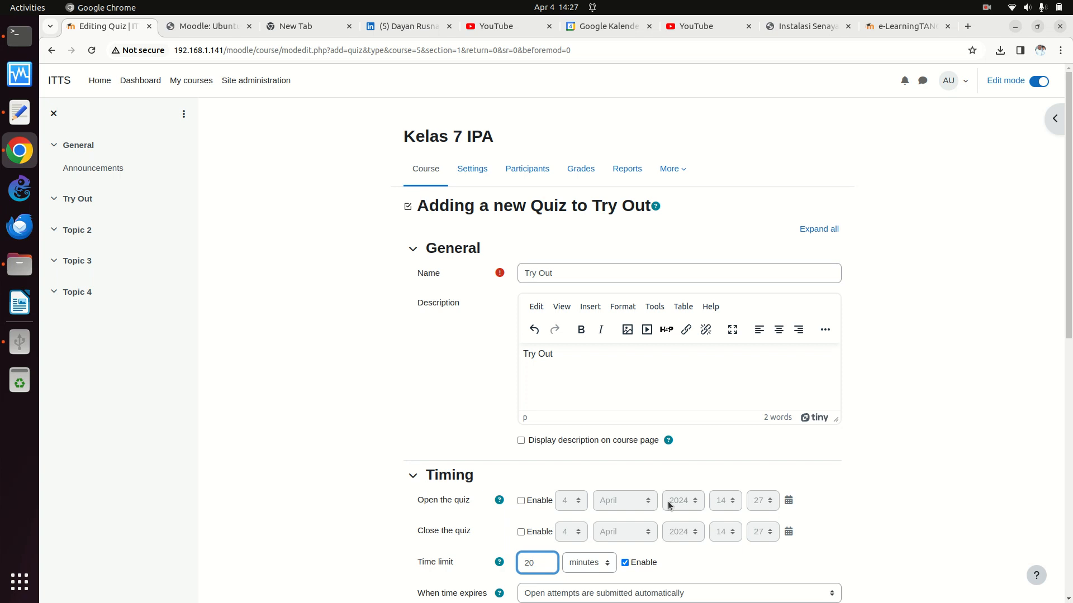
{"action": "scroll", "coordinate": [669, 505], "scroll_direction": "down", "scroll_amount": 10}
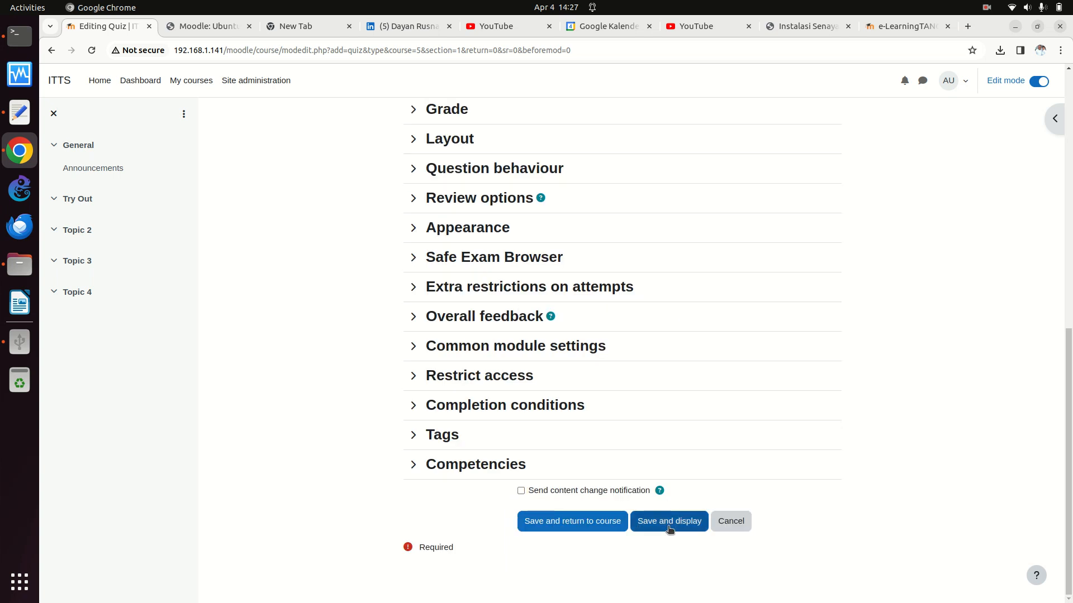
{"action": "left_click", "coordinate": [669, 529]}
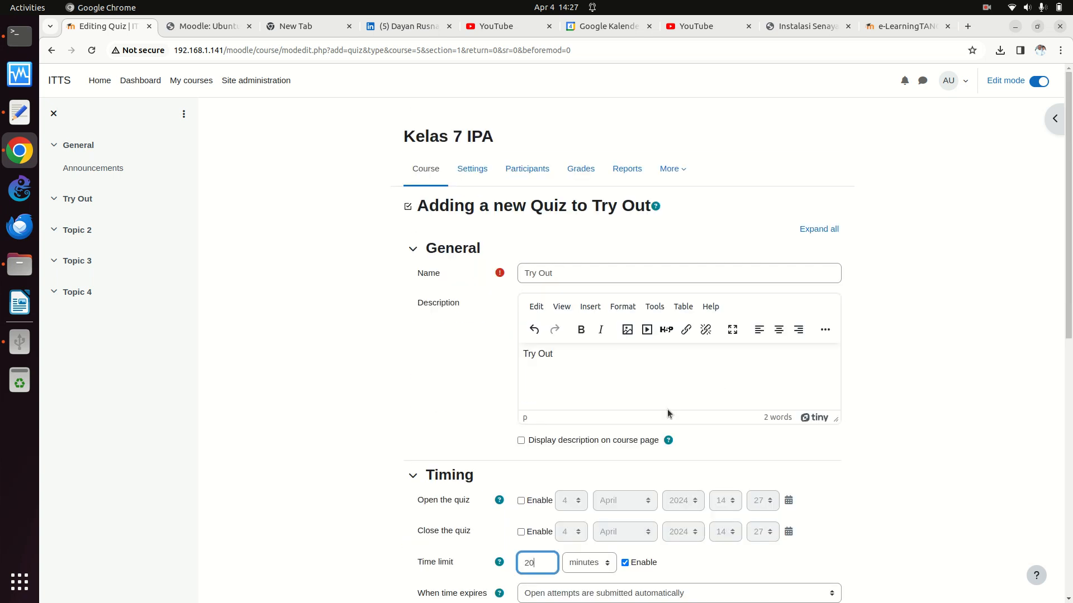
Change the quiz's time limit to 30 minutes, then save and display the quiz.
{"action": "key", "text": "BackSpace"}
{"action": "key", "text": "BackSpace"}
{"action": "type", "text": "30"}
{"action": "scroll", "coordinate": [763, 520], "scroll_direction": "down", "scroll_amount": 15}
{"action": "left_click", "coordinate": [669, 521]}
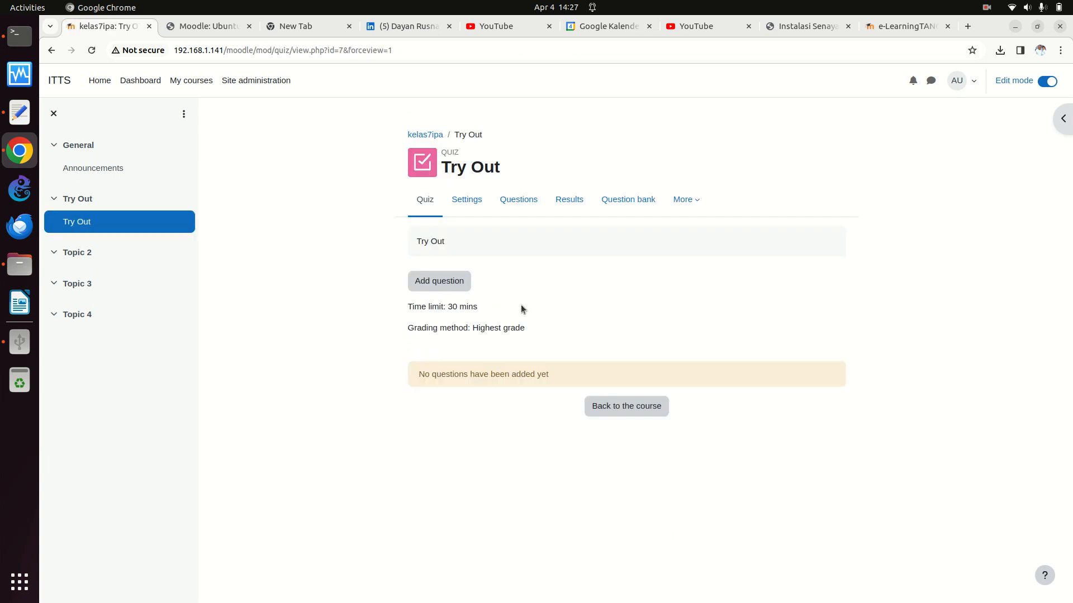
Check the quiz's question bank and add 10 random questions from the Default for kelas7ipa category to the quiz.
{"action": "left_click", "coordinate": [447, 286]}
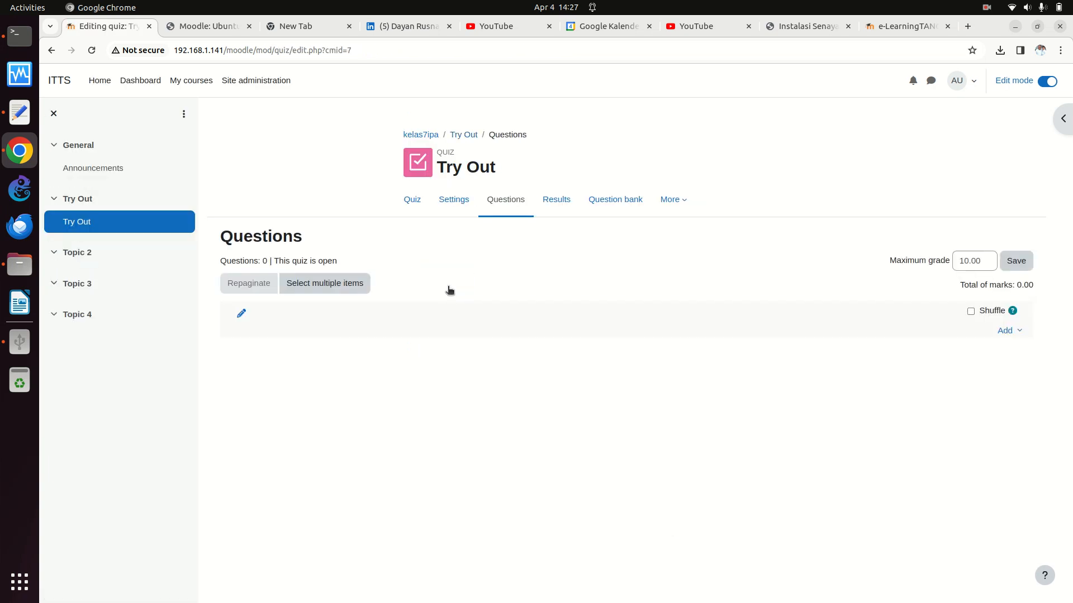
{"action": "left_click", "coordinate": [625, 210]}
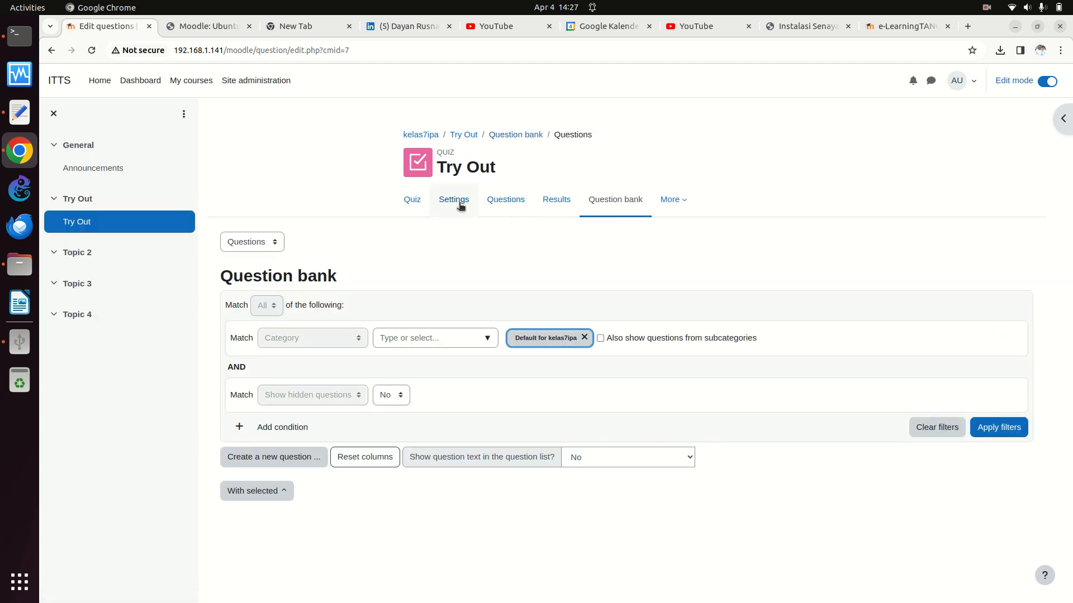
{"action": "left_click", "coordinate": [506, 201]}
{"action": "left_click", "coordinate": [1008, 332]}
{"action": "left_click", "coordinate": [981, 385]}
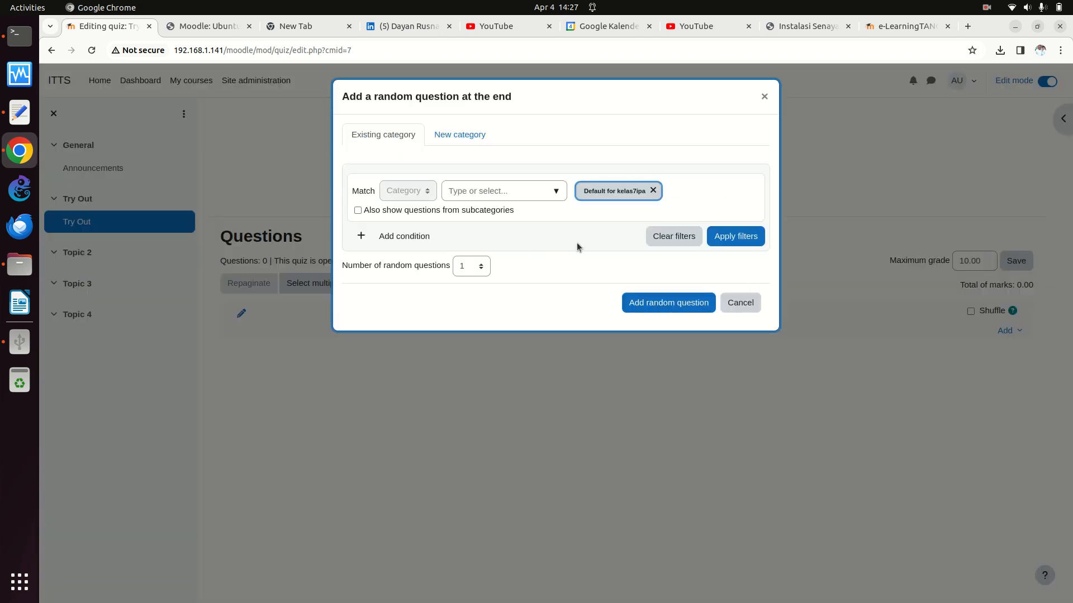
{"action": "left_click", "coordinate": [486, 270]}
{"action": "left_click", "coordinate": [463, 378]}
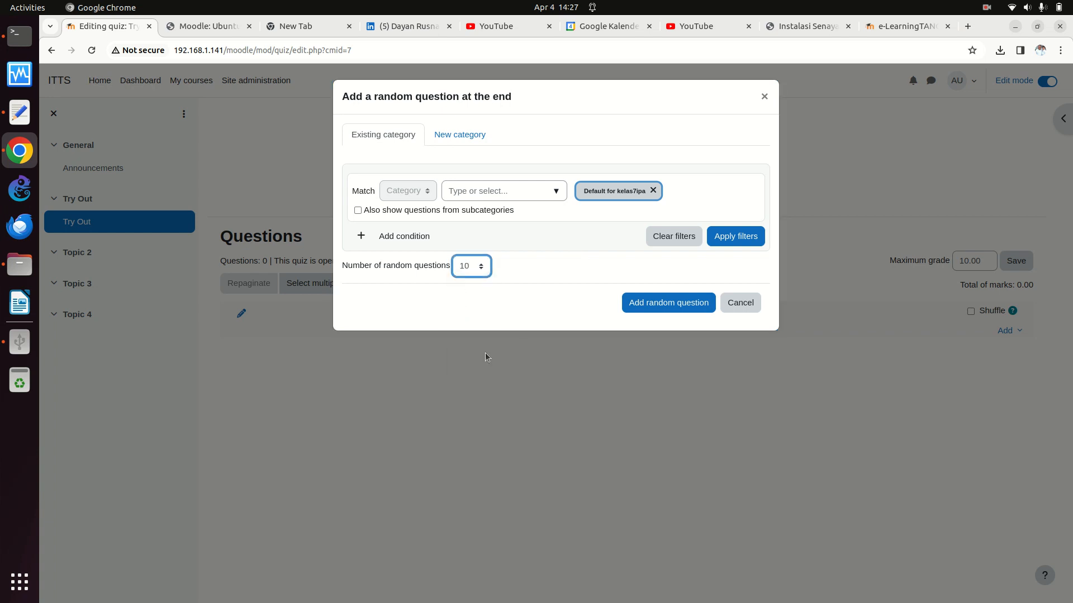
{"action": "left_click", "coordinate": [648, 306]}
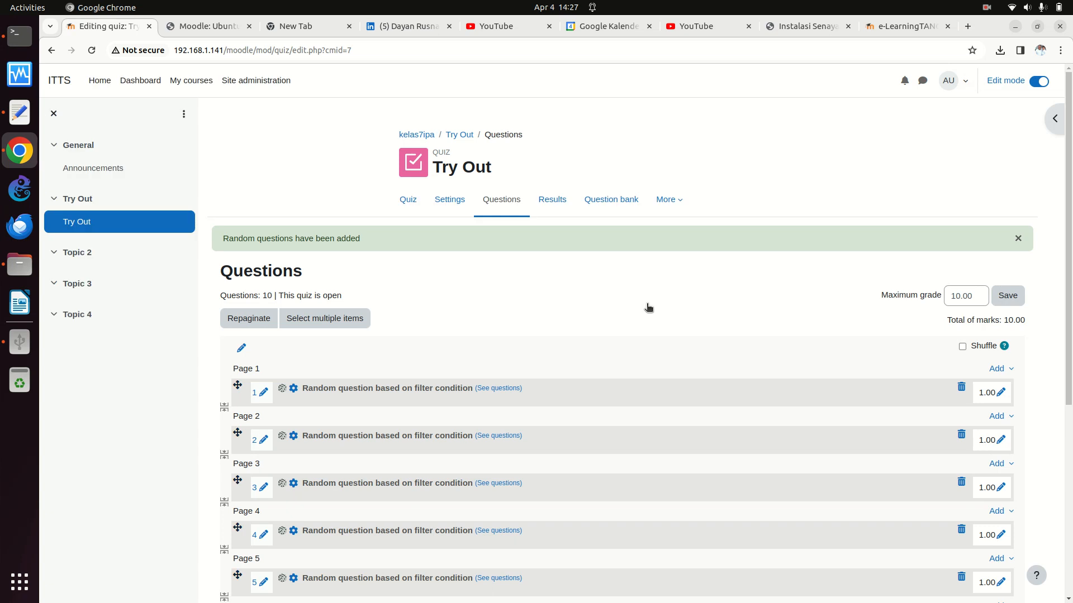
Check the questions available to the first random question and try to start a preview attempt of the Try Out quiz.
{"action": "left_click_drag", "start_coordinate": [441, 304], "coordinate": [505, 388]}
{"action": "left_click", "coordinate": [505, 387]}
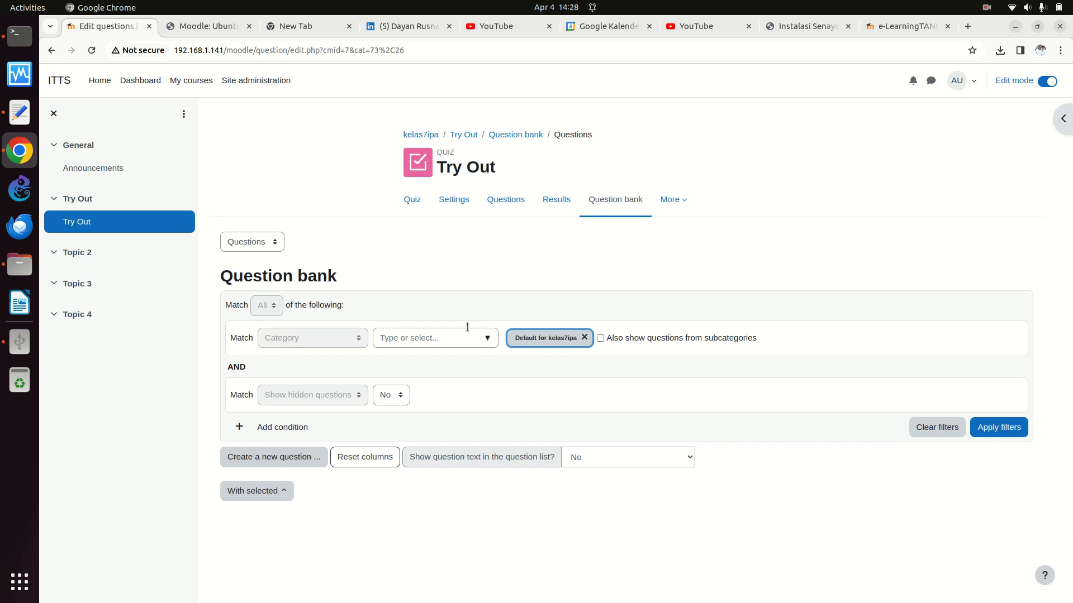
{"action": "left_click", "coordinate": [414, 202]}
{"action": "left_click", "coordinate": [434, 283]}
{"action": "left_click", "coordinate": [430, 393]}
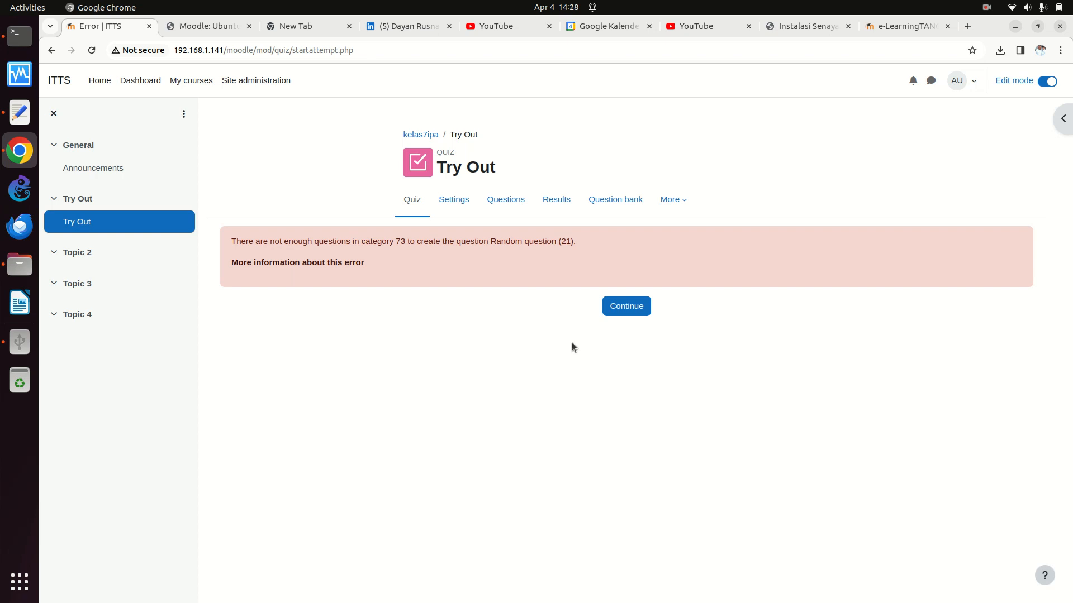
{"action": "left_click", "coordinate": [627, 306]}
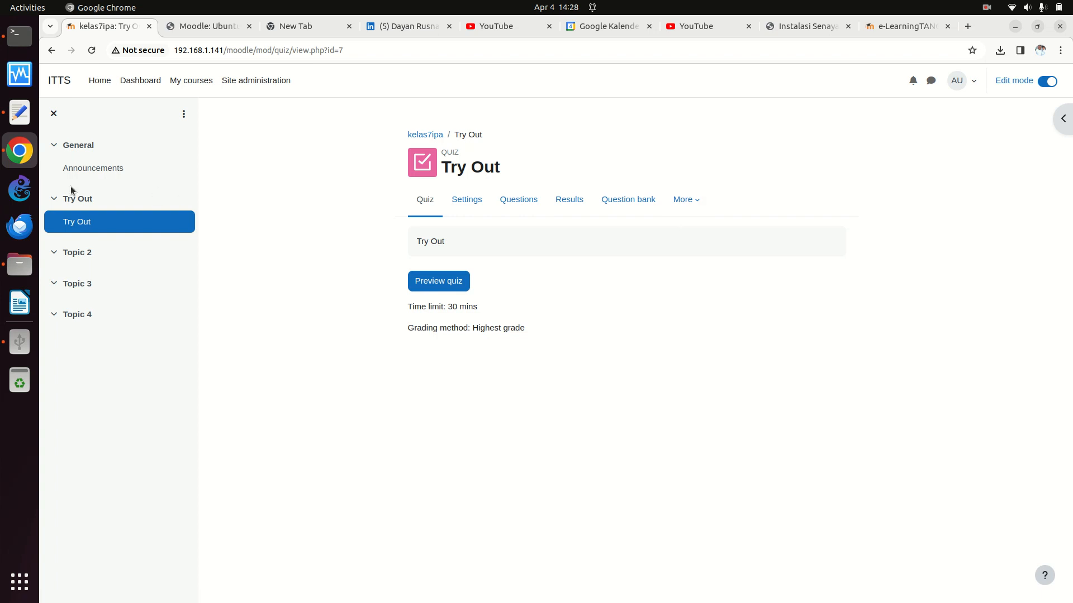
Reopen the Try Out quiz's question list from the course page and remove all ten random questions.
{"action": "left_click", "coordinate": [81, 146]}
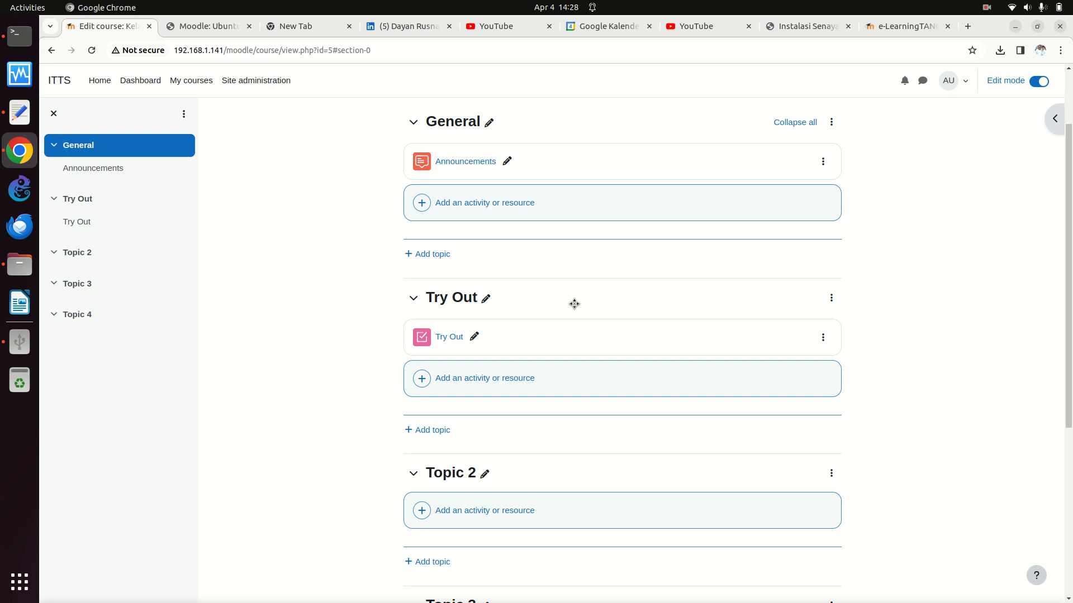
{"action": "left_click", "coordinate": [439, 337]}
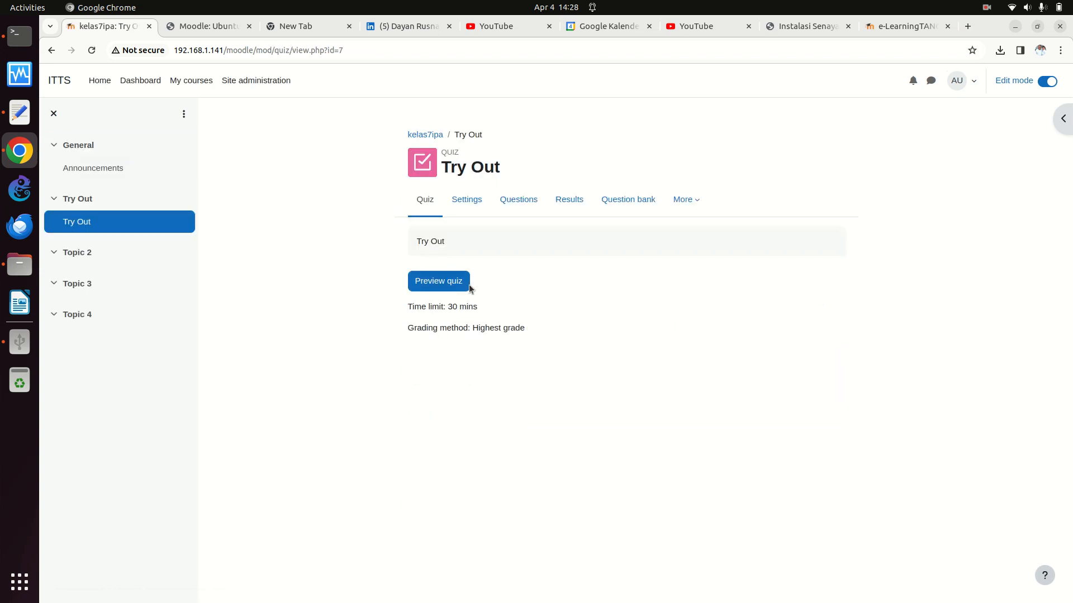
{"action": "left_click", "coordinate": [518, 199]}
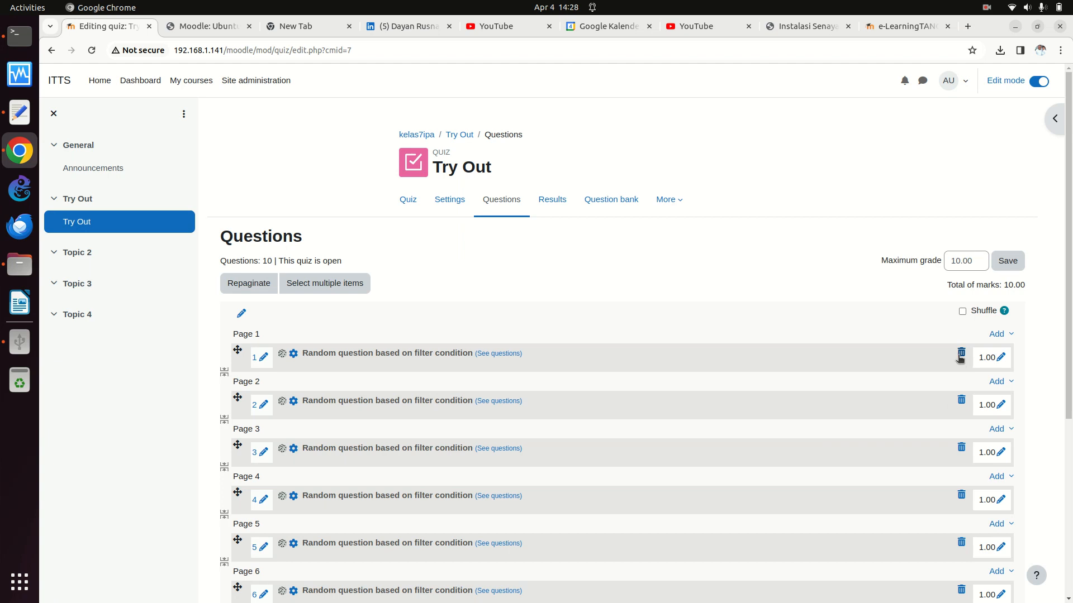
{"action": "left_click", "coordinate": [960, 355]}
{"action": "left_click", "coordinate": [672, 164]}
{"action": "left_click", "coordinate": [961, 354]}
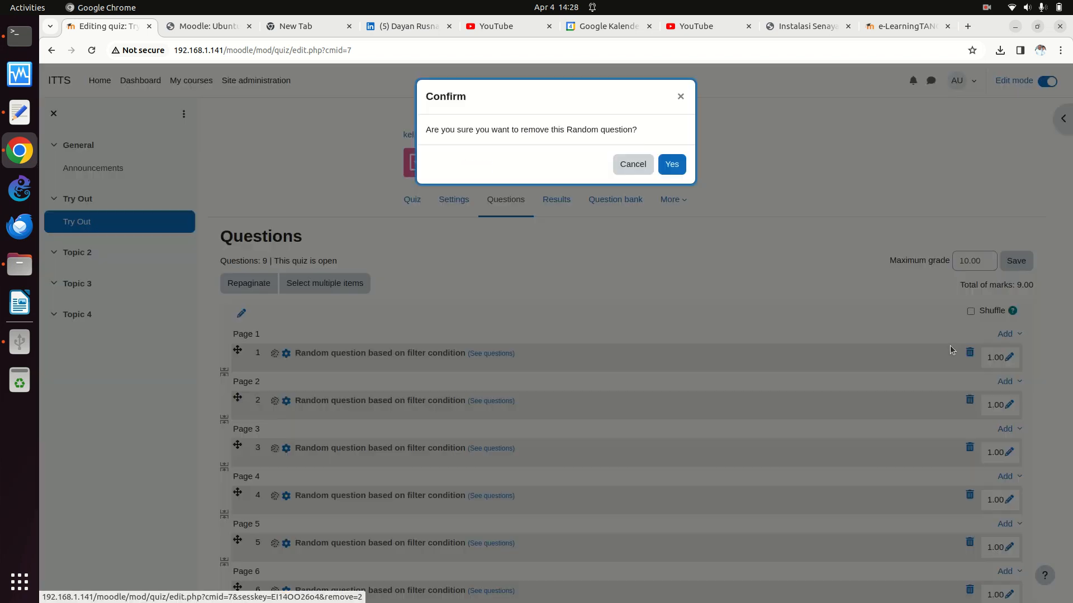
{"action": "left_click", "coordinate": [672, 164]}
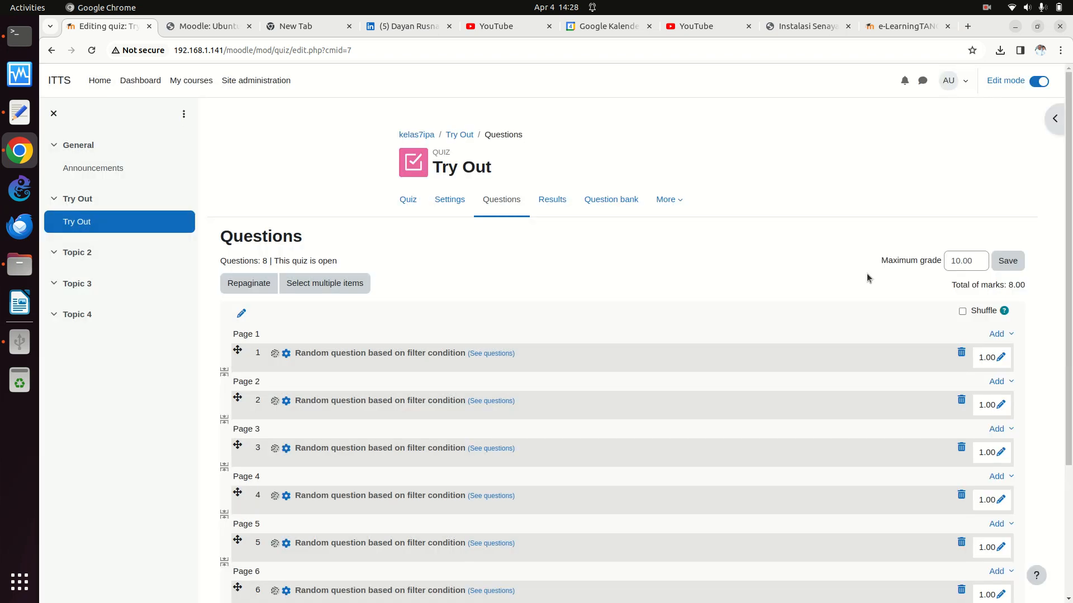
{"action": "left_click", "coordinate": [960, 354]}
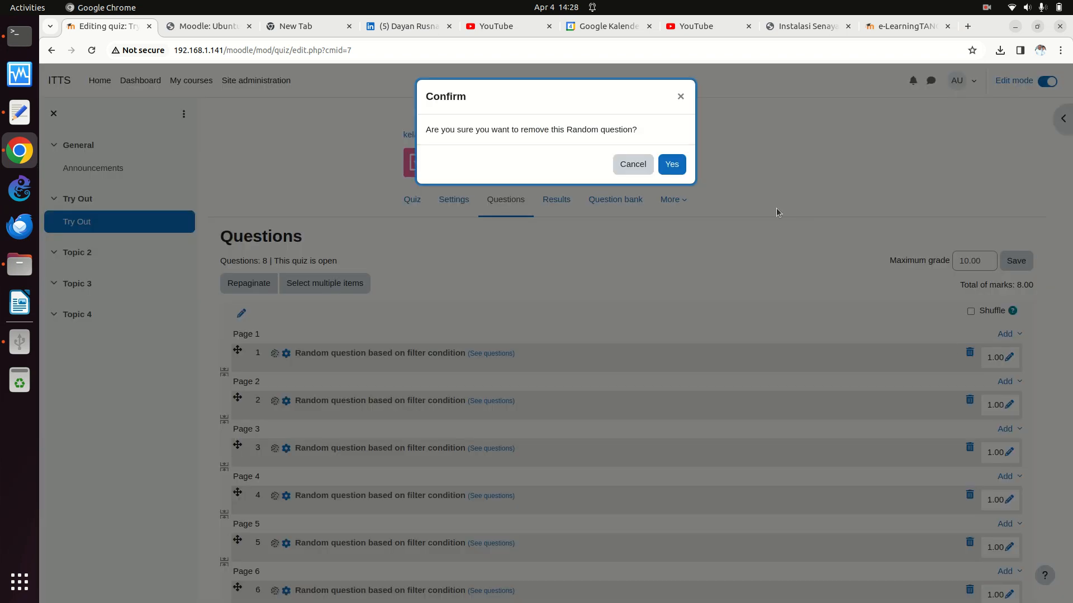
{"action": "left_click", "coordinate": [672, 164]}
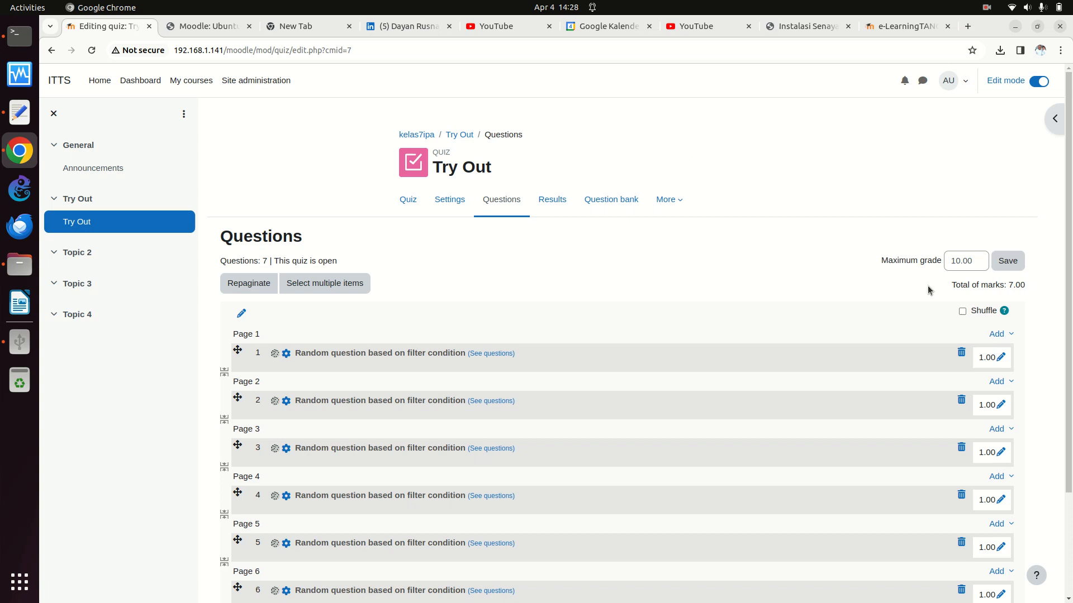
{"action": "left_click", "coordinate": [961, 353]}
{"action": "left_click", "coordinate": [672, 164]}
{"action": "left_click", "coordinate": [960, 353]}
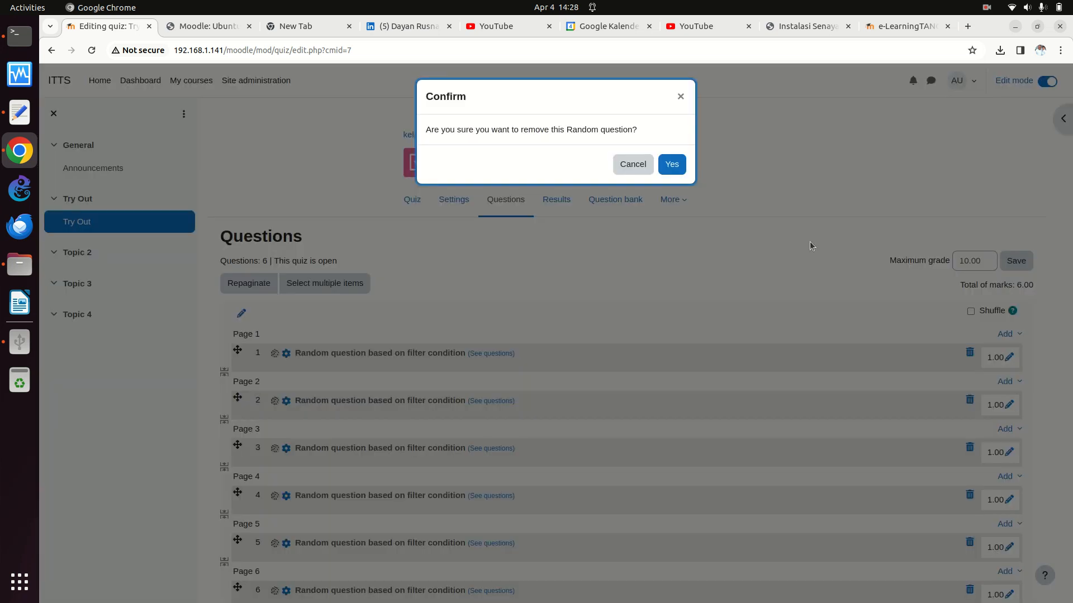
{"action": "left_click", "coordinate": [672, 164]}
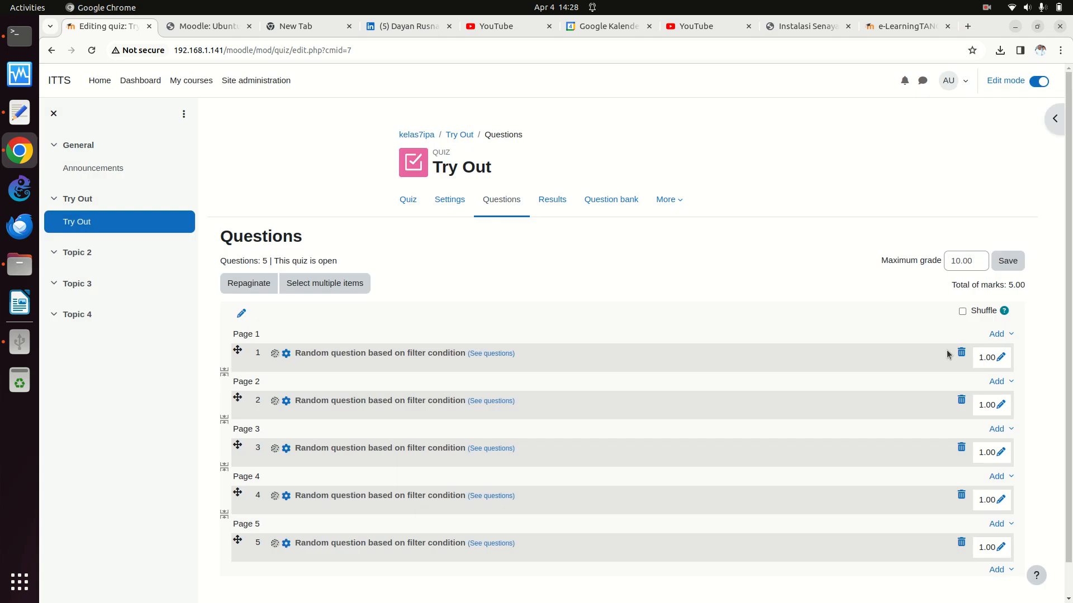
{"action": "left_click", "coordinate": [961, 353]}
{"action": "left_click", "coordinate": [672, 165]}
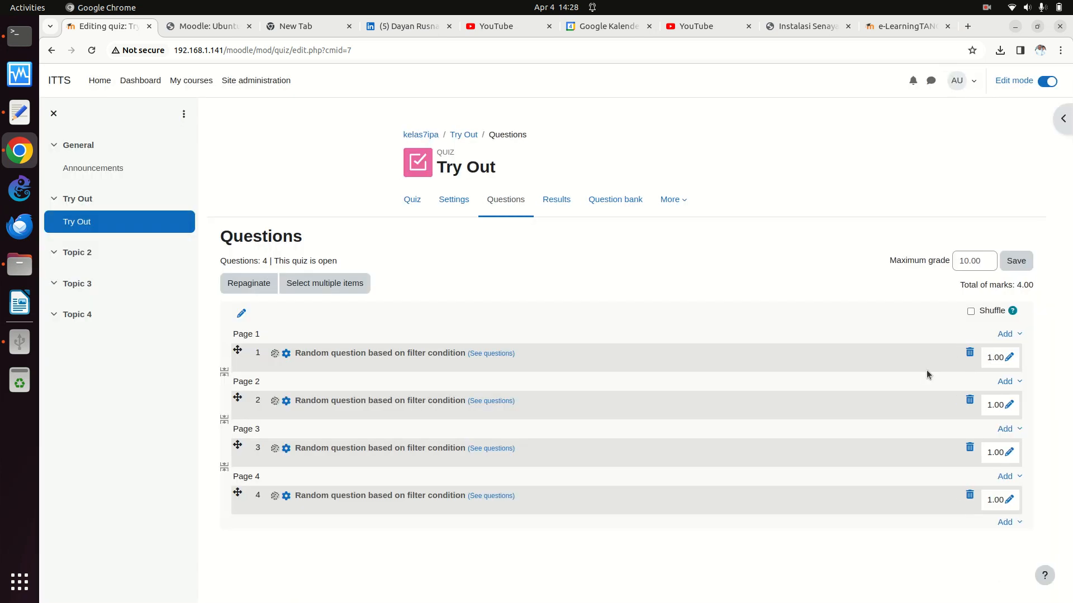
{"action": "left_click", "coordinate": [970, 354]}
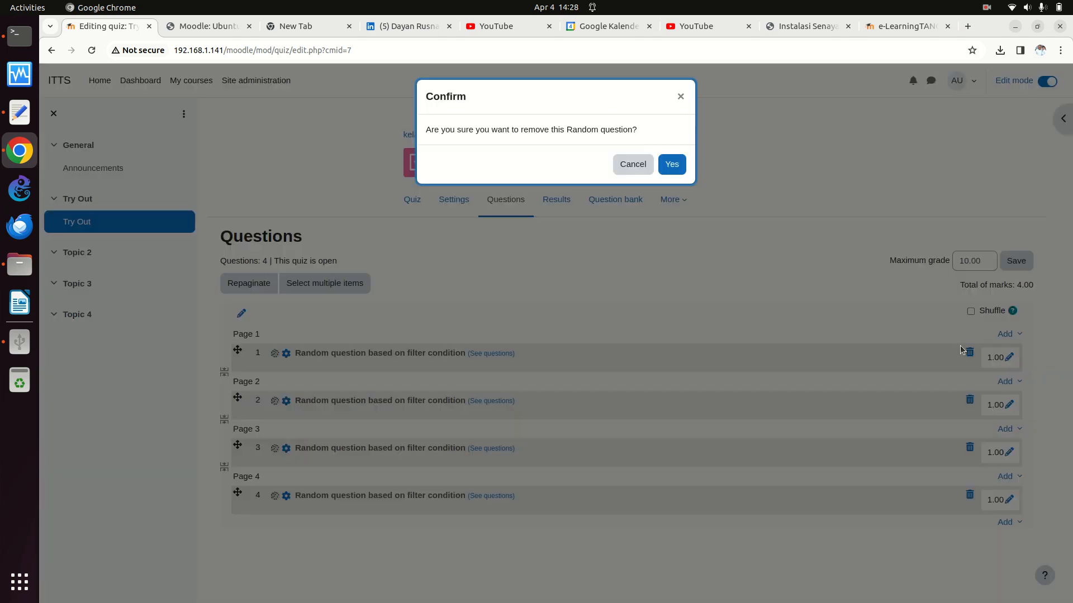
{"action": "left_click", "coordinate": [673, 163]}
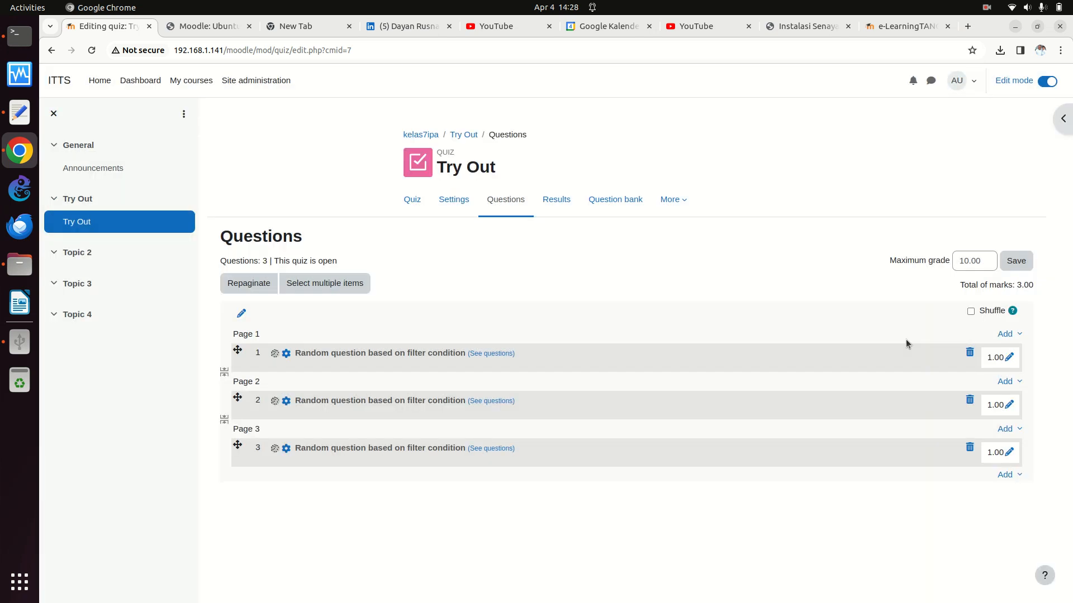
{"action": "left_click", "coordinate": [968, 354]}
{"action": "left_click", "coordinate": [672, 163]}
{"action": "left_click", "coordinate": [970, 354]}
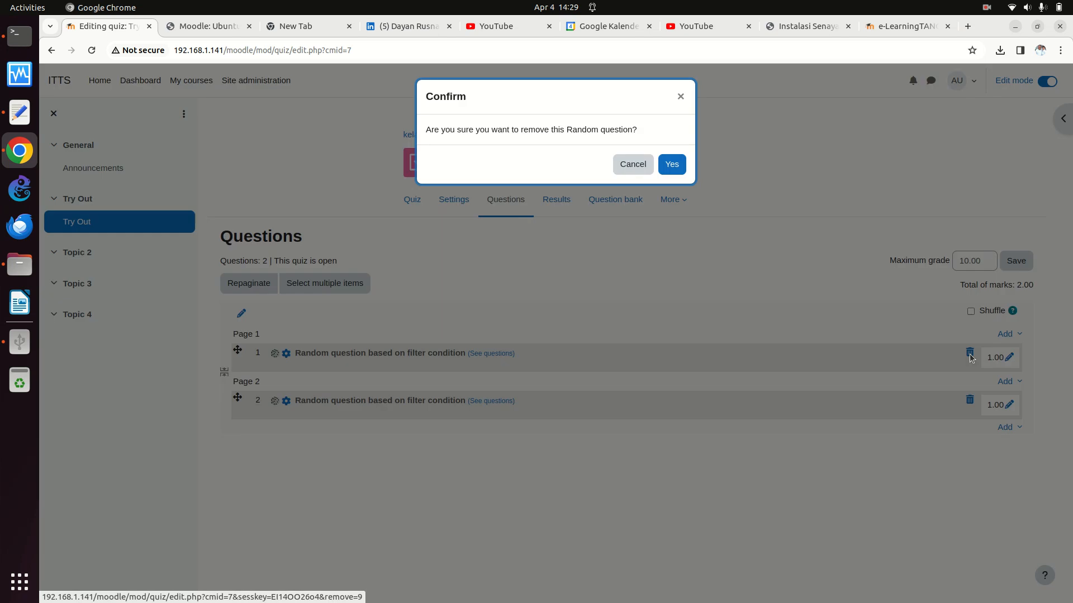
{"action": "left_click", "coordinate": [670, 163]}
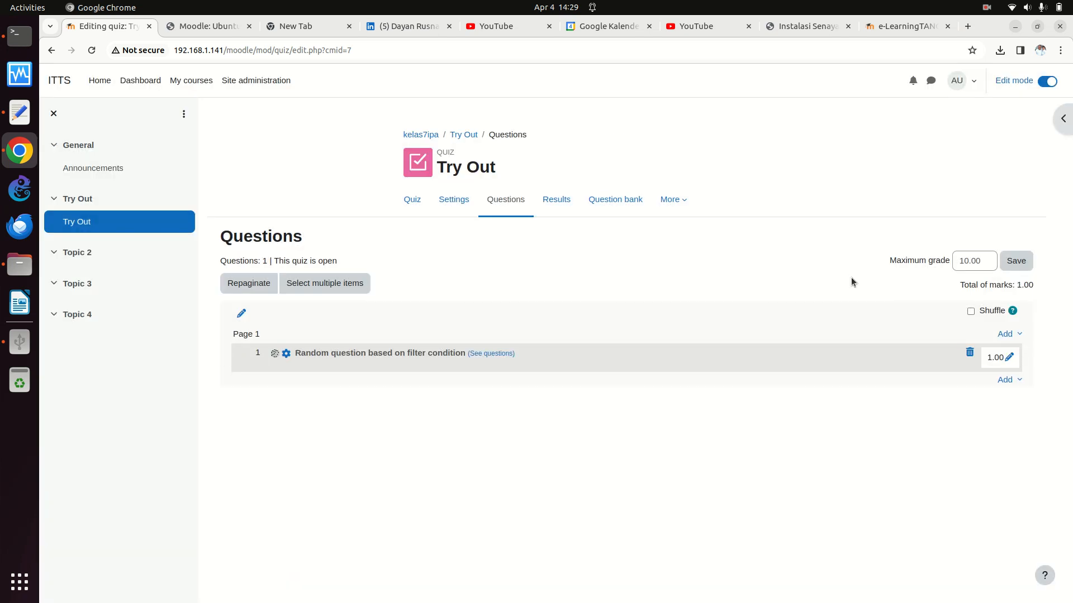
{"action": "left_click", "coordinate": [968, 354]}
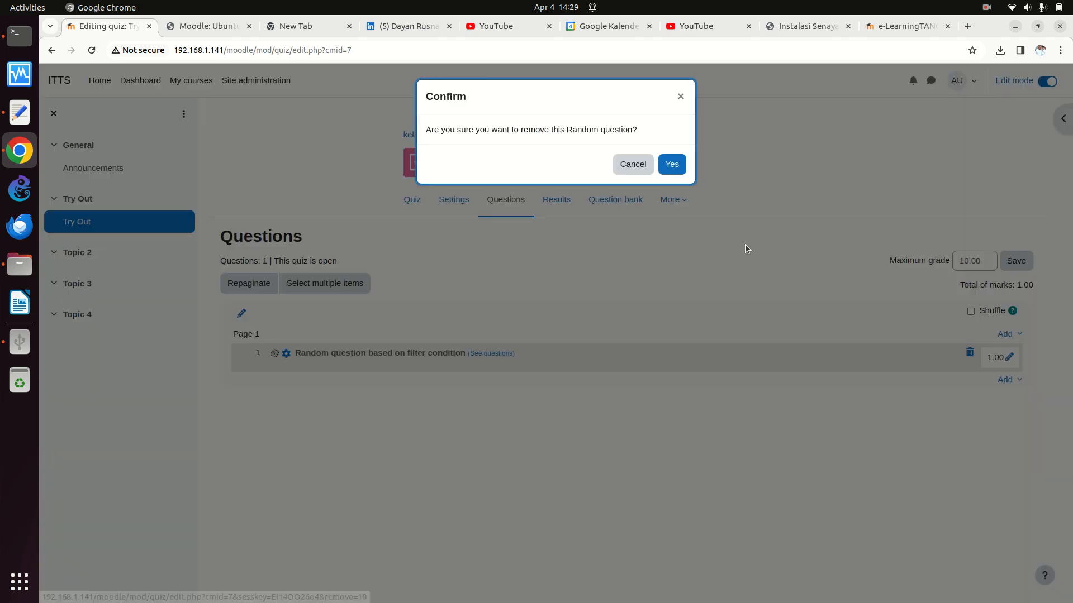
{"action": "left_click", "coordinate": [672, 164]}
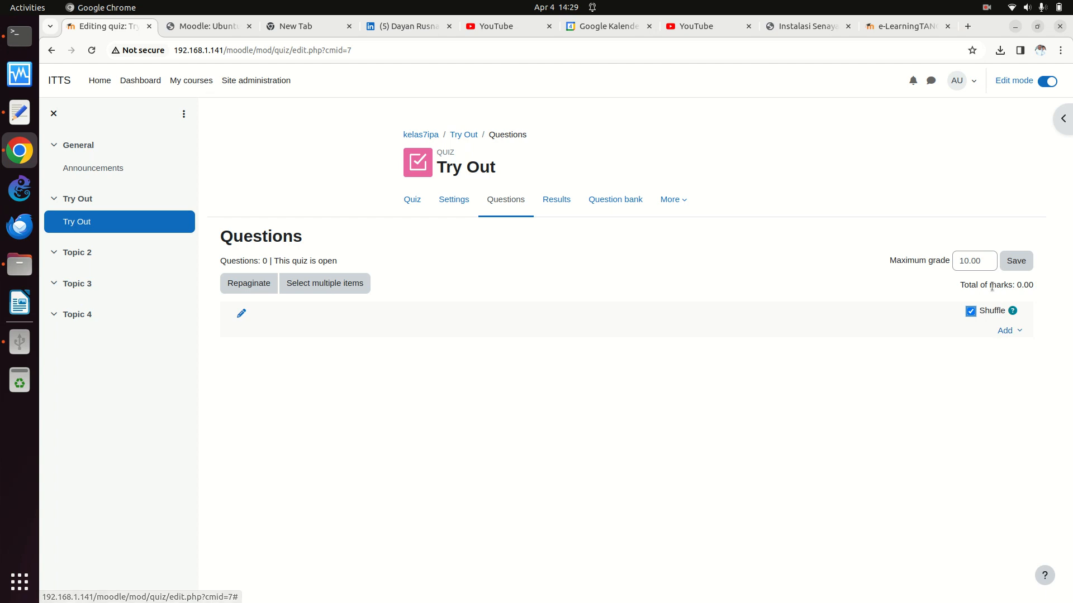
Enable question shuffling, set the quiz's maximum grade to 100 and save the grade.
{"action": "left_click", "coordinate": [991, 260]}
{"action": "key", "text": "BackSpace"}
{"action": "key", "text": "BackSpace"}
{"action": "key", "text": "BackSpace"}
{"action": "type", "text": "0"}
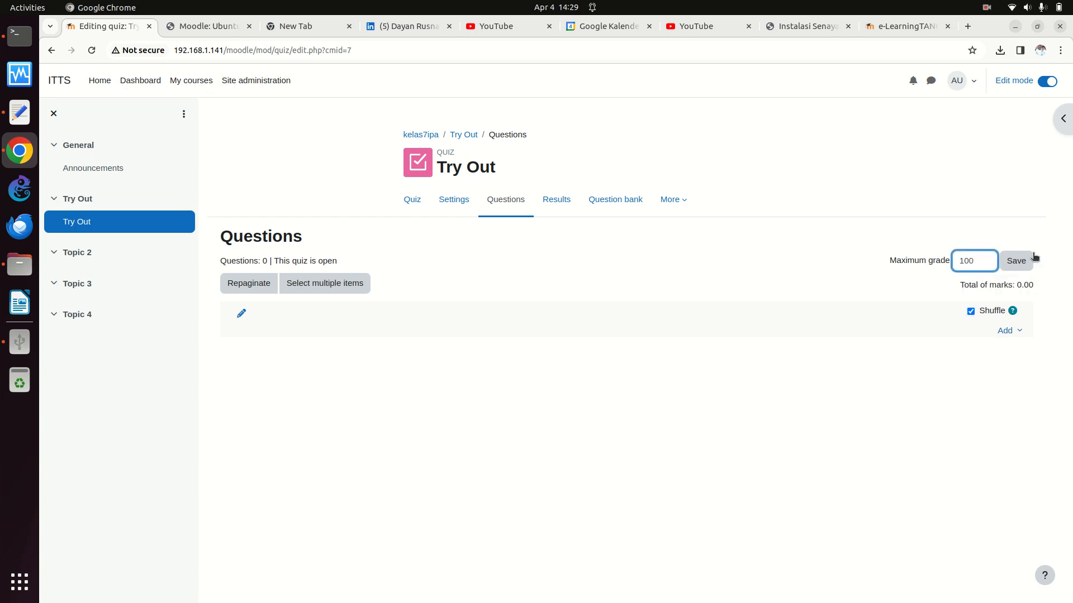
{"action": "left_click", "coordinate": [1020, 263]}
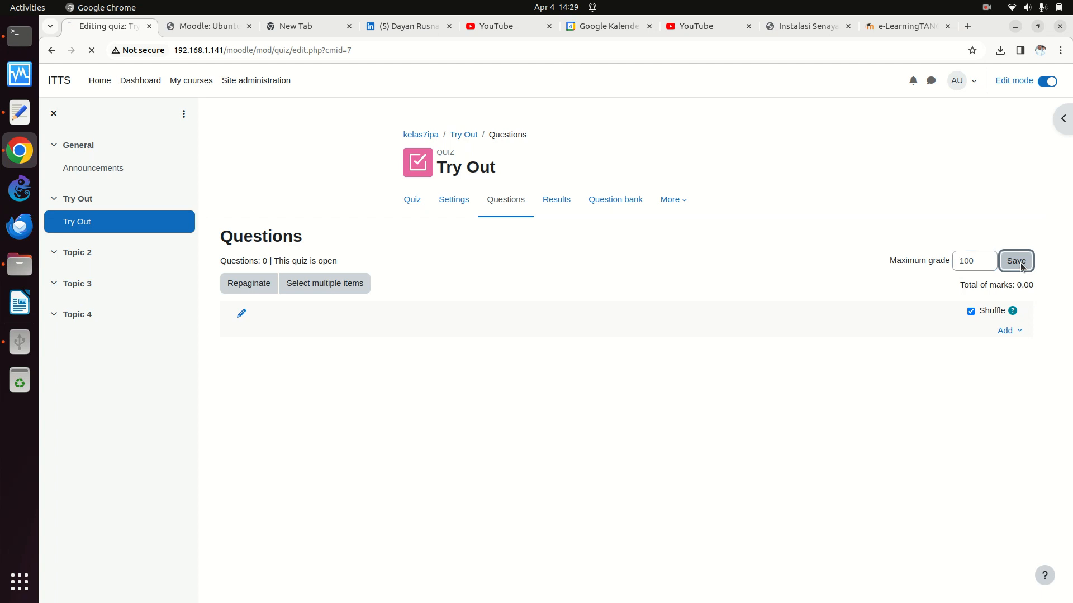
Begin adding a random question to the quiz, replacing the category filter with SMP 7 IPA and including questions from subcategories.
{"action": "left_click", "coordinate": [1003, 331]}
{"action": "left_click", "coordinate": [995, 384]}
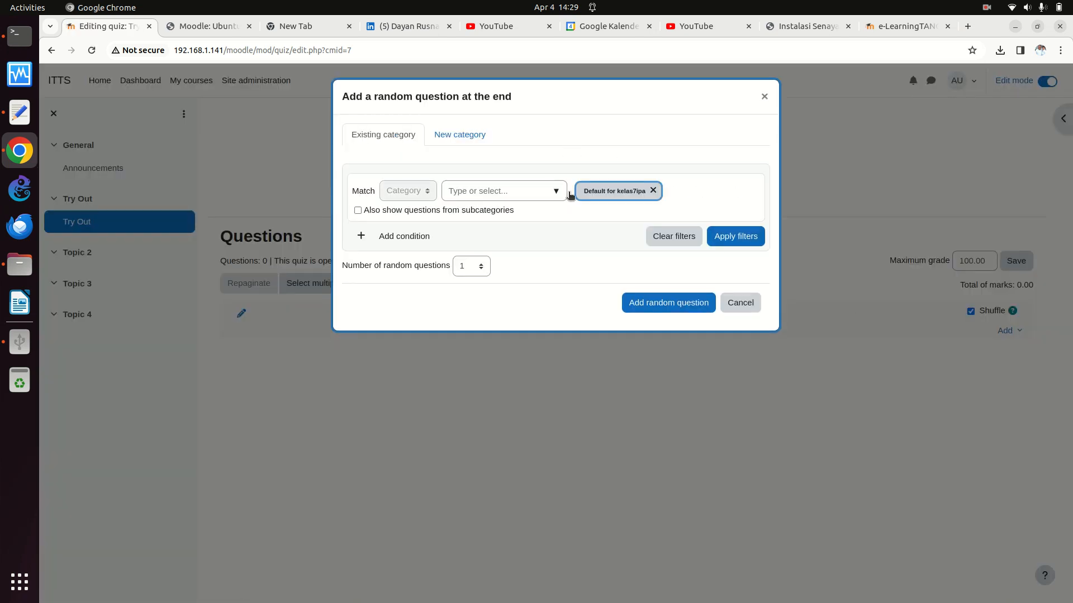
{"action": "left_click", "coordinate": [653, 190]}
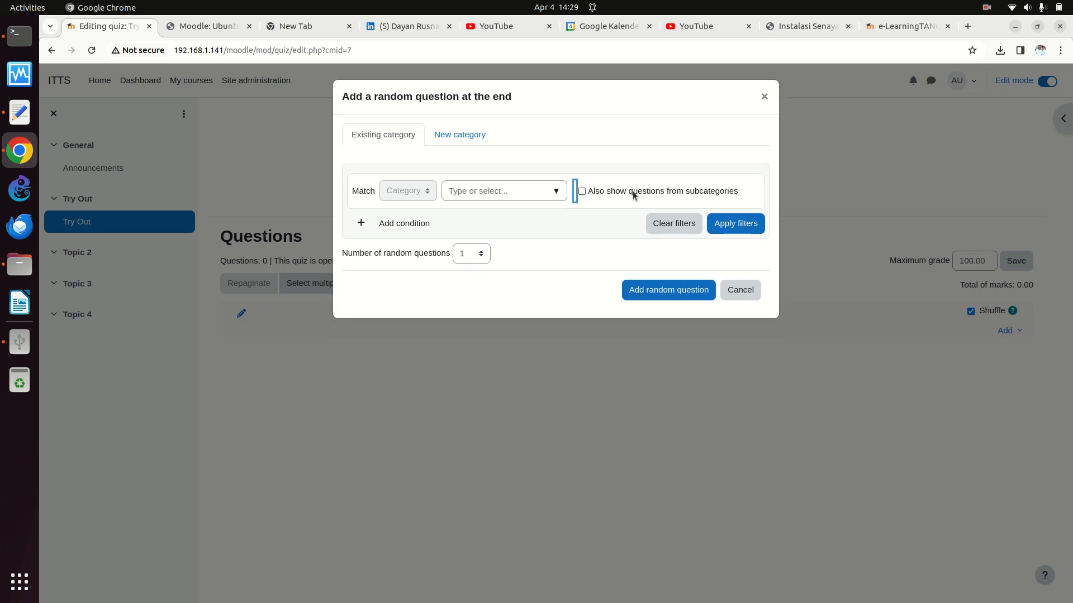
{"action": "left_click", "coordinate": [557, 191]}
{"action": "left_click", "coordinate": [588, 224]}
{"action": "left_click", "coordinate": [557, 191]}
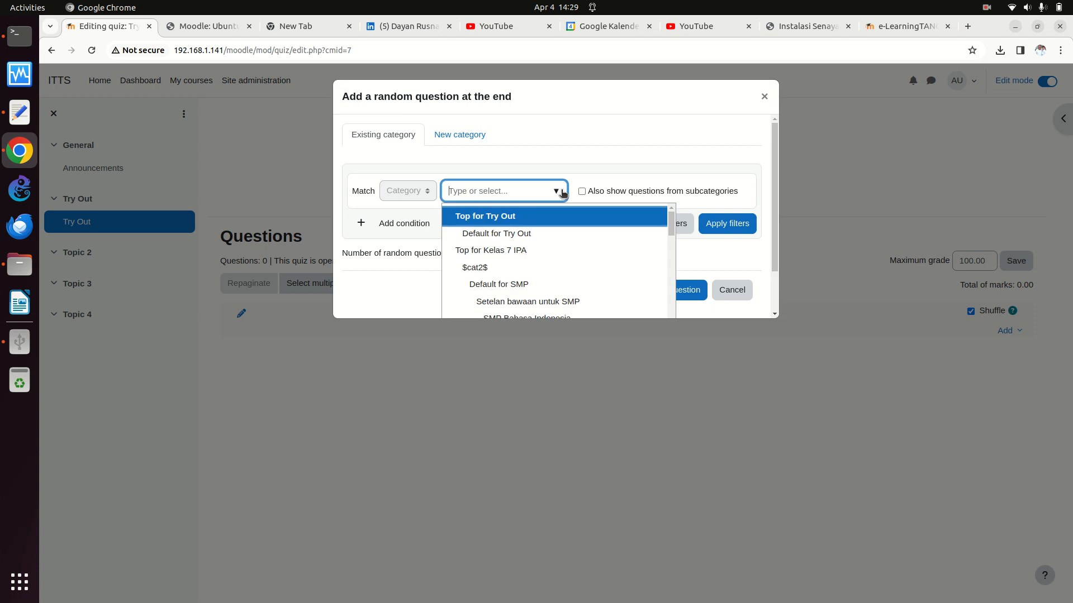
{"action": "left_click_drag", "start_coordinate": [672, 232], "coordinate": [656, 320]}
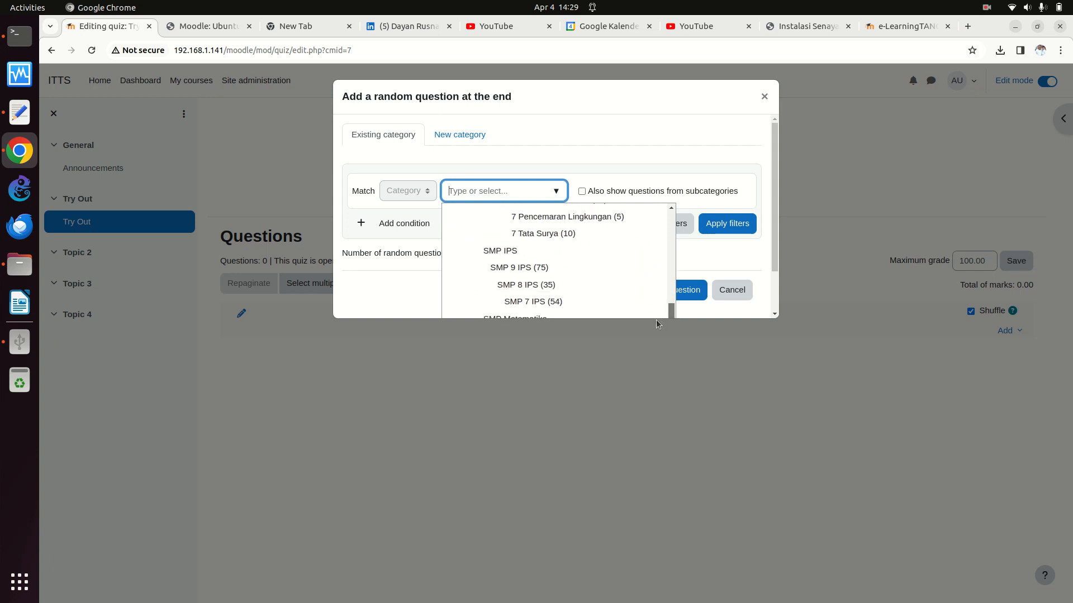
{"action": "scroll", "coordinate": [656, 313], "scroll_direction": "up", "scroll_amount": 3}
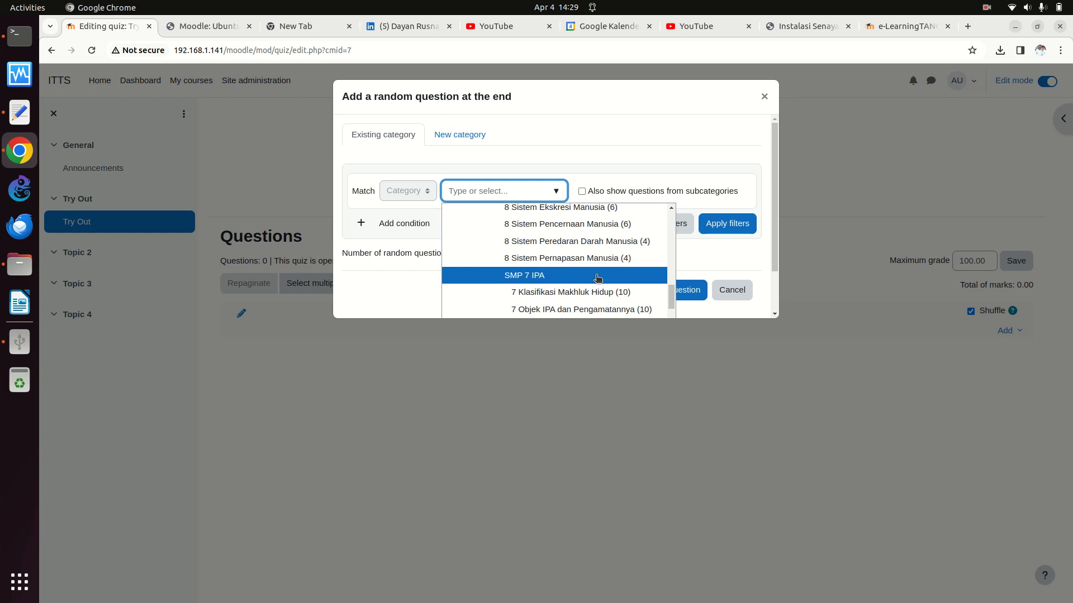
{"action": "left_click", "coordinate": [597, 277]}
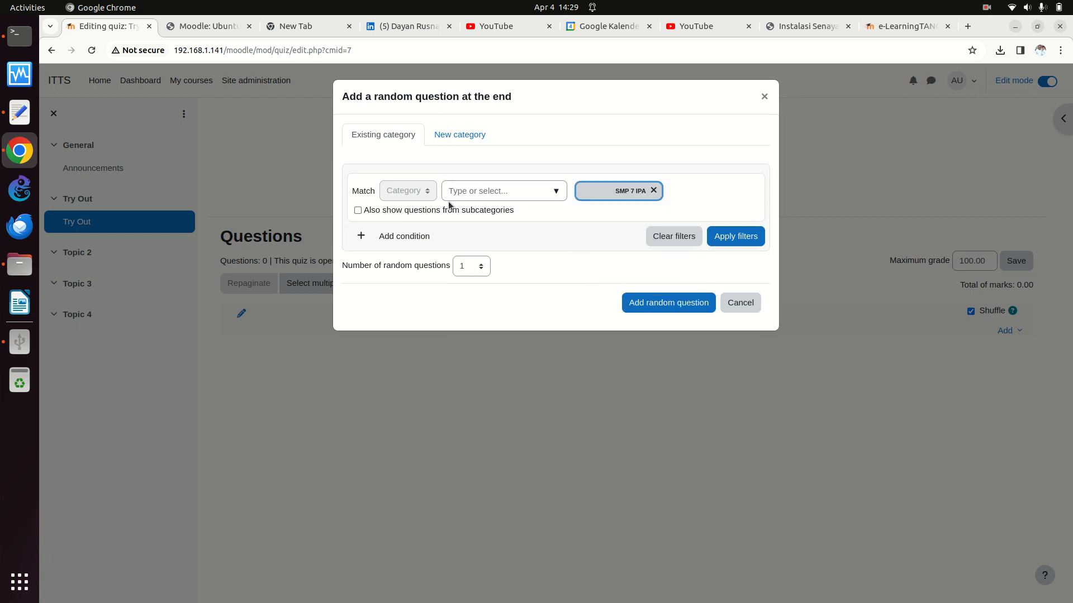
{"action": "left_click", "coordinate": [422, 211]}
Set the number of random questions to 10, apply the filters and add the random questions to the quiz.
{"action": "left_click", "coordinate": [477, 262]}
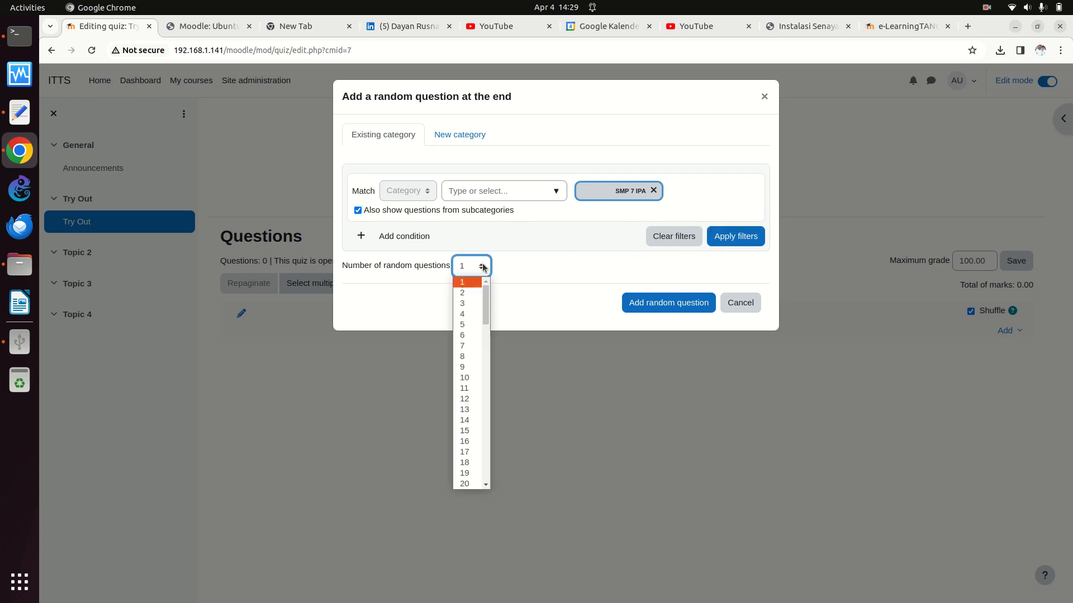
{"action": "left_click", "coordinate": [478, 378]}
{"action": "left_click", "coordinate": [728, 237]}
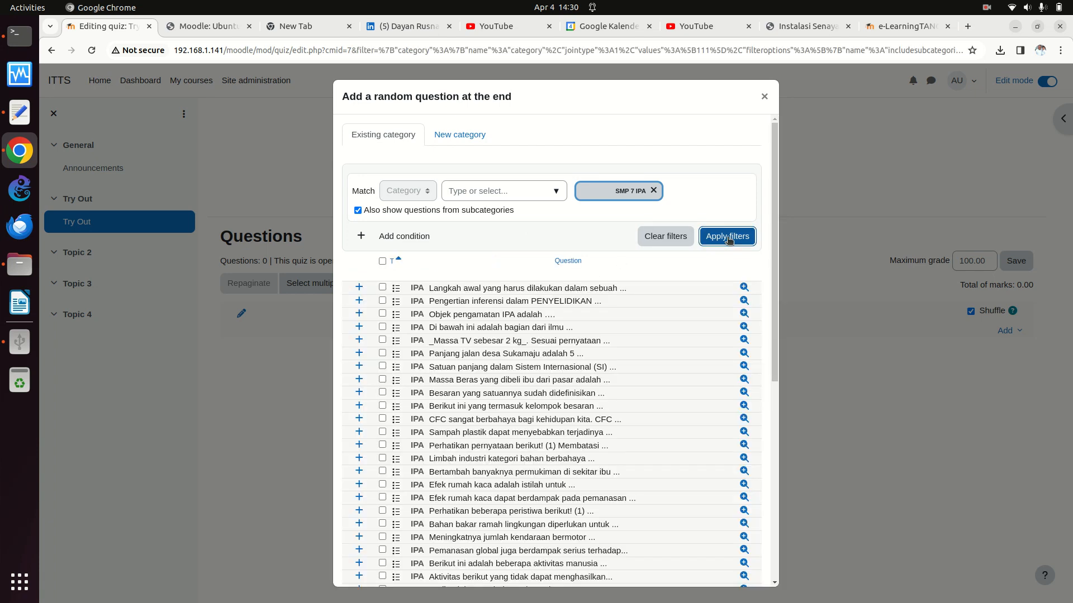
{"action": "left_click", "coordinate": [382, 261]}
{"action": "left_click", "coordinate": [737, 240]}
{"action": "left_click_drag", "start_coordinate": [778, 213], "coordinate": [799, 440]}
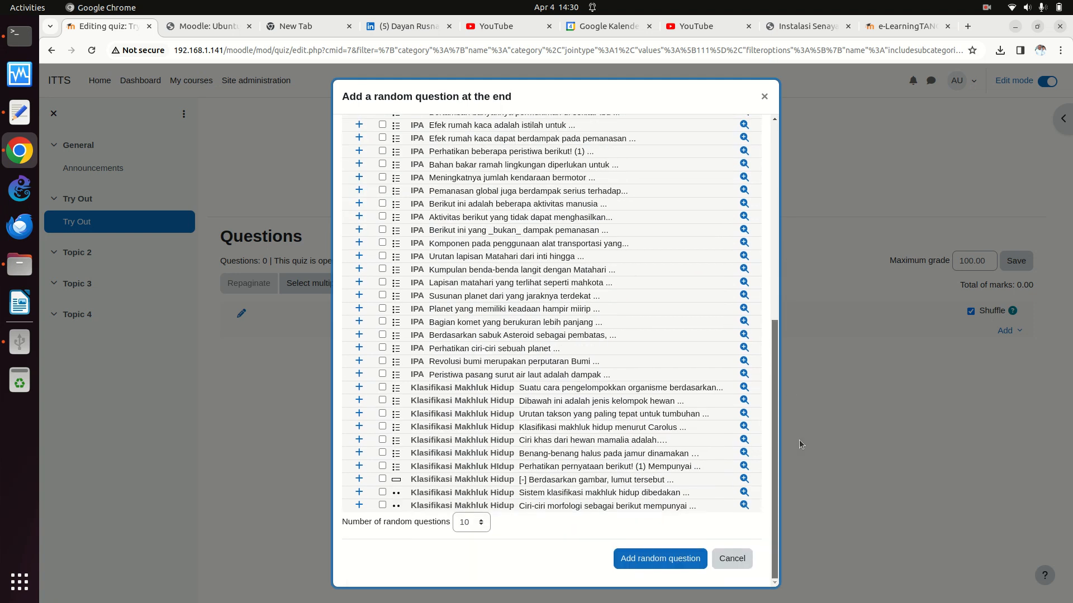
{"action": "left_click", "coordinate": [670, 550]}
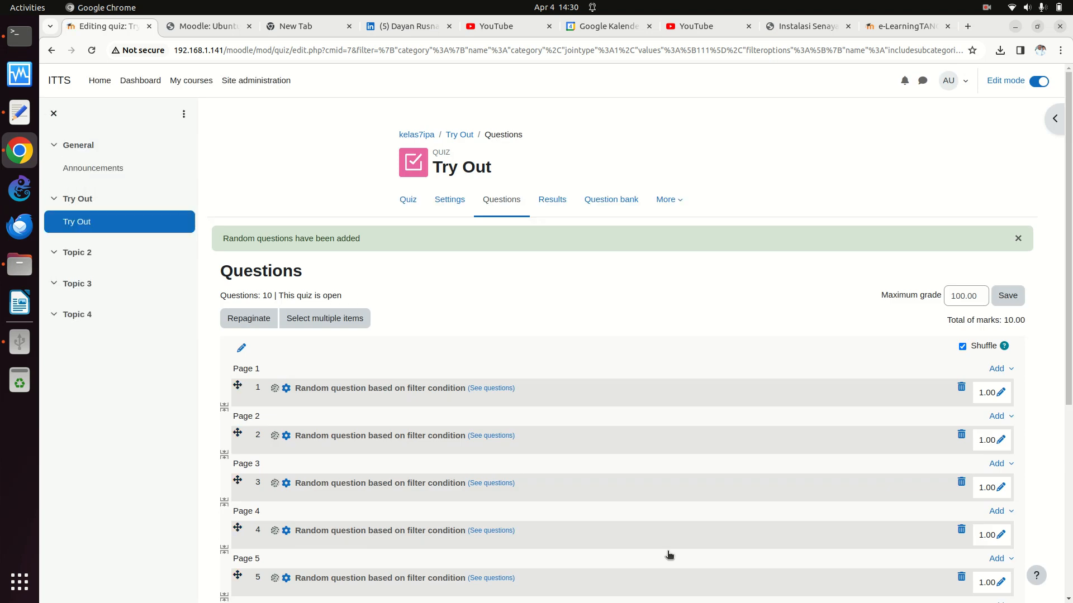
List the SMP 7 IPA questions behind the first random question, including subcategories, and return to the quiz's main page.
{"action": "left_click", "coordinate": [494, 389]}
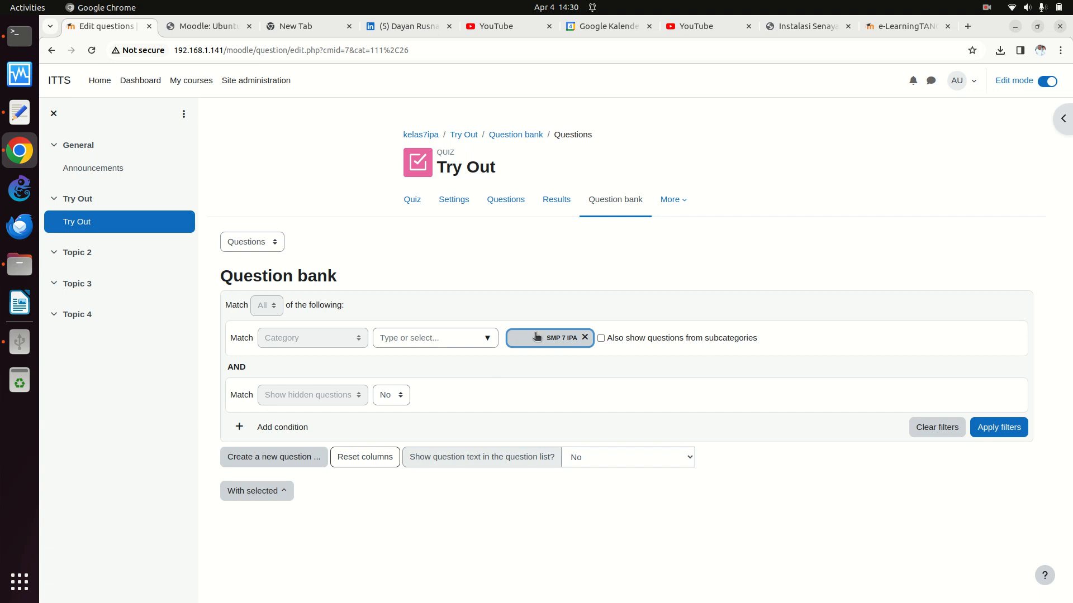
{"action": "left_click", "coordinate": [601, 338]}
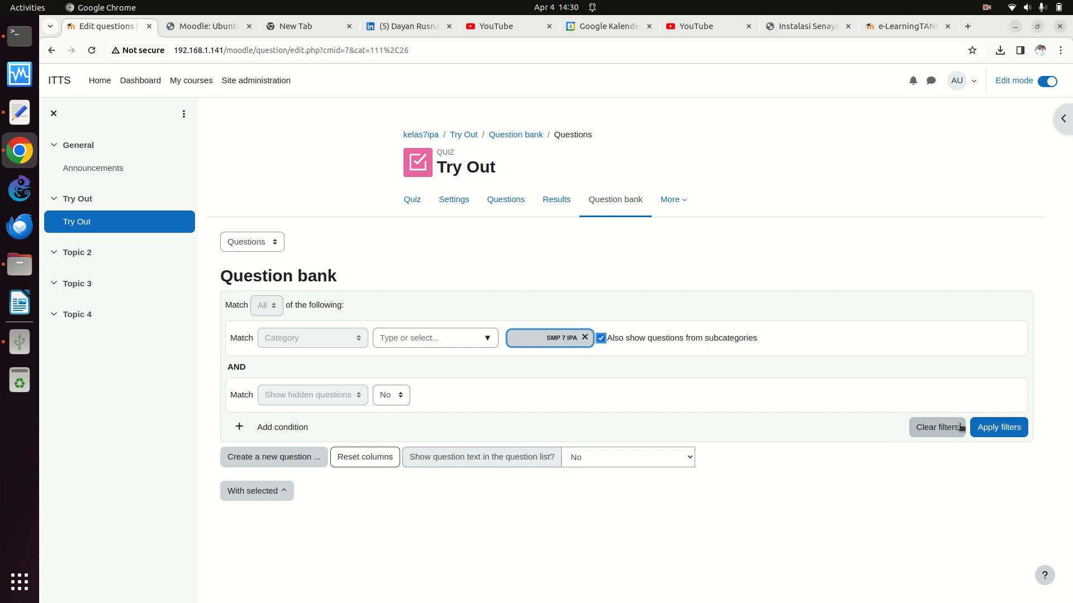
{"action": "left_click", "coordinate": [983, 430]}
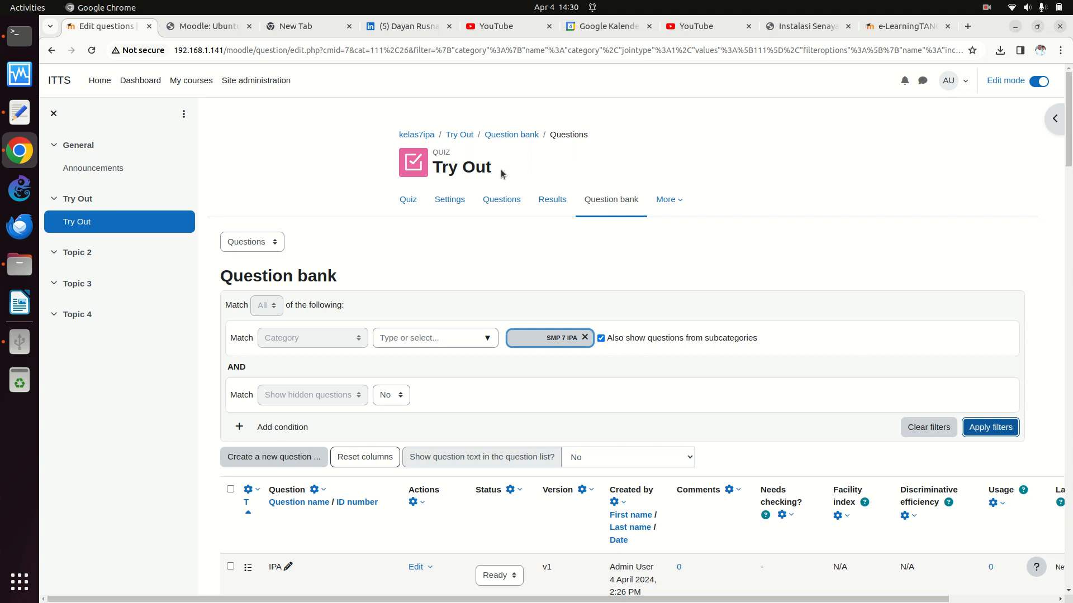
{"action": "left_click", "coordinate": [408, 199]}
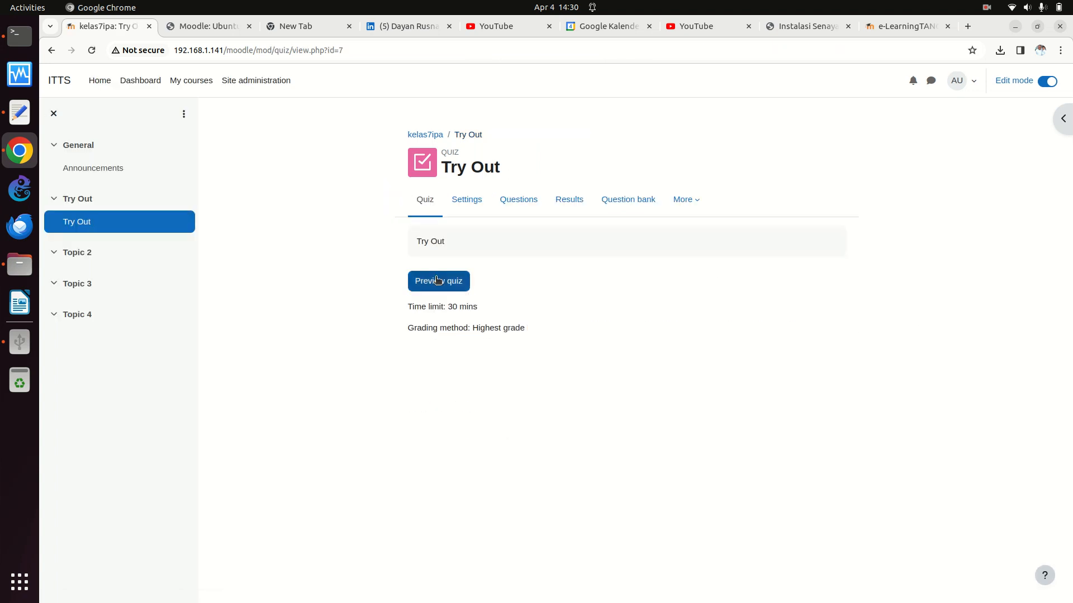
Start a timed preview attempt of the Try Out quiz and answer question 1 with "pendingin ruangan (AC)".
{"action": "left_click", "coordinate": [436, 278]}
{"action": "left_click", "coordinate": [415, 393]}
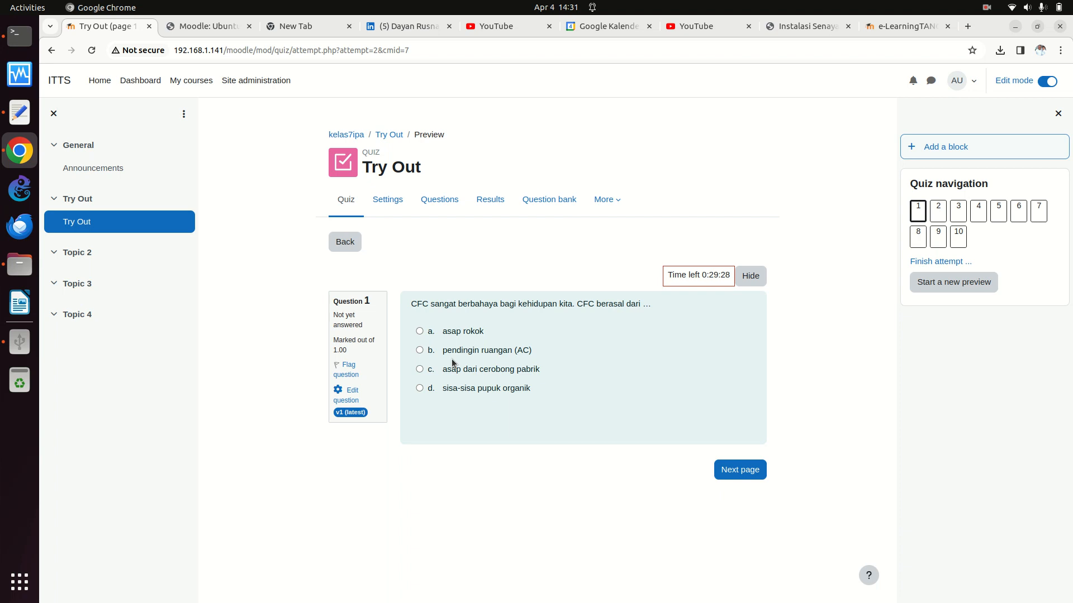
{"action": "left_click", "coordinate": [419, 351]}
{"action": "left_click", "coordinate": [738, 472]}
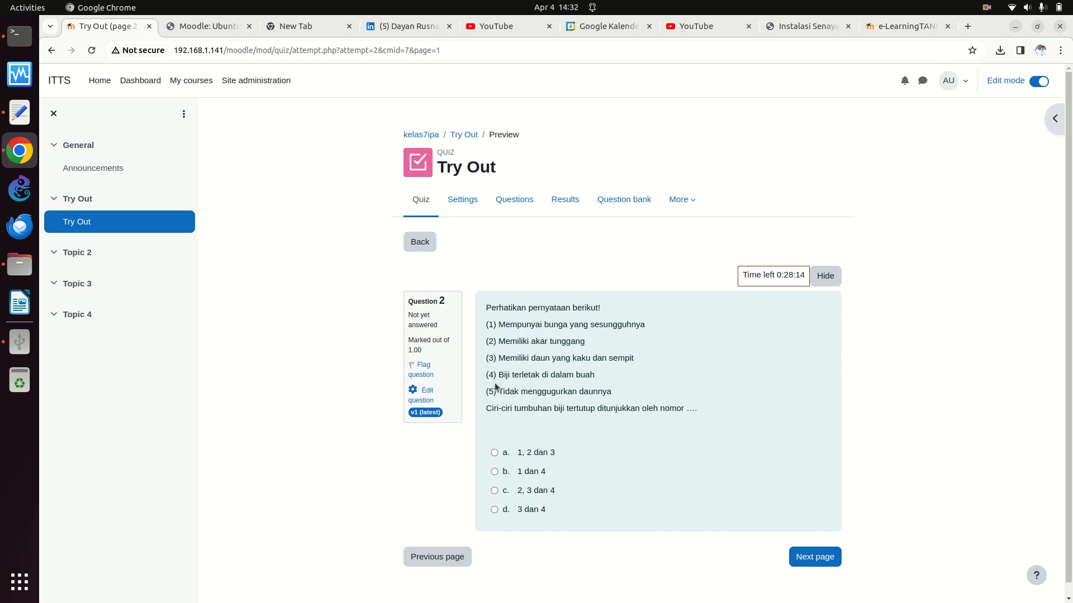
Answer question 2 with "1 dan 4" and question 3 with True, continuing to question 4.
{"action": "left_click", "coordinate": [494, 473]}
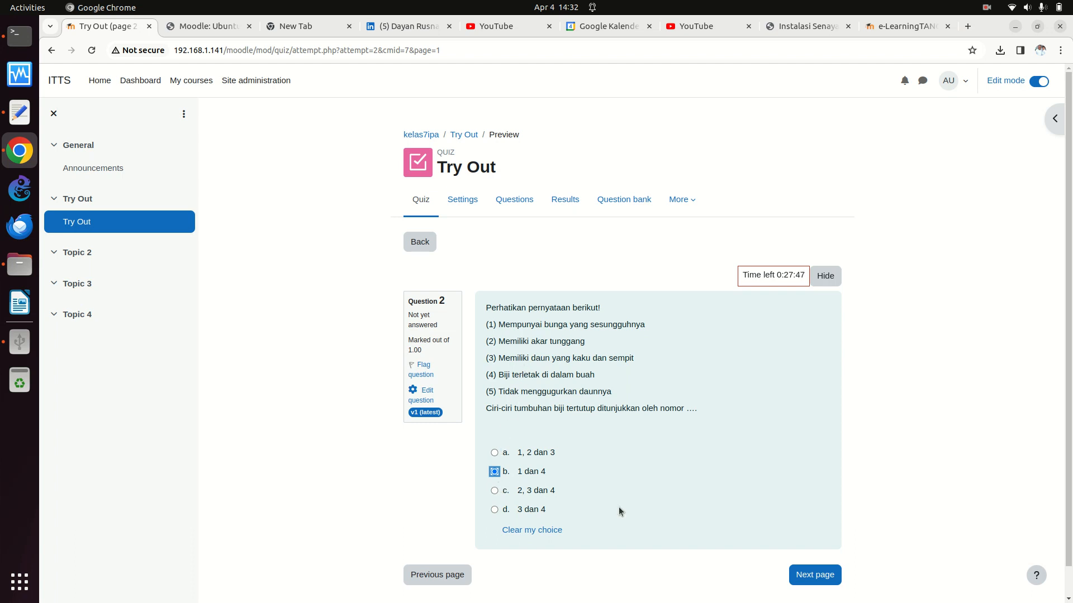
{"action": "left_click", "coordinate": [815, 575]}
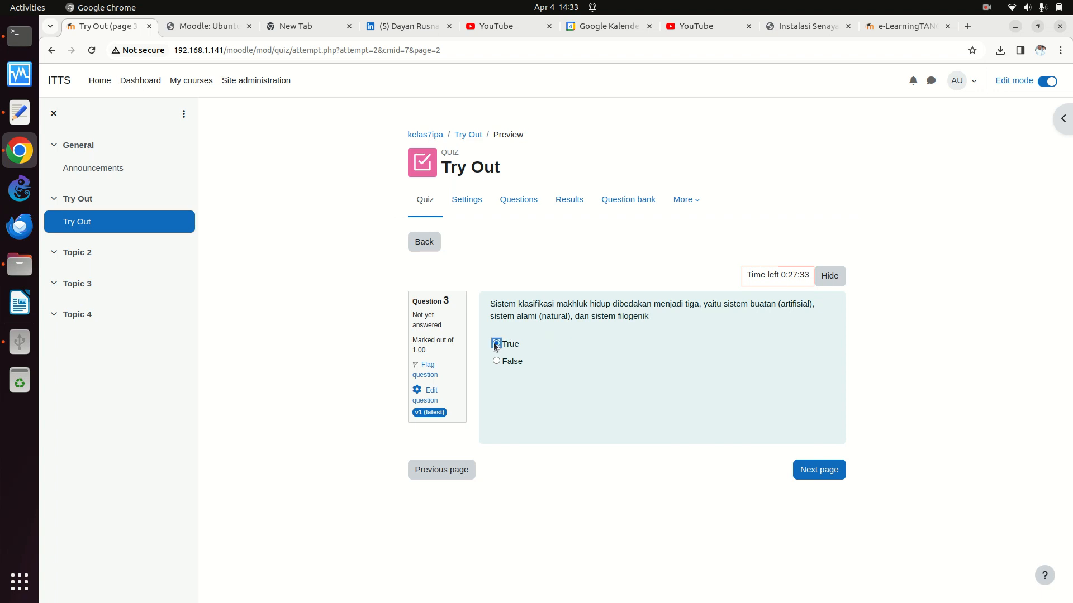
{"action": "left_click", "coordinate": [809, 473]}
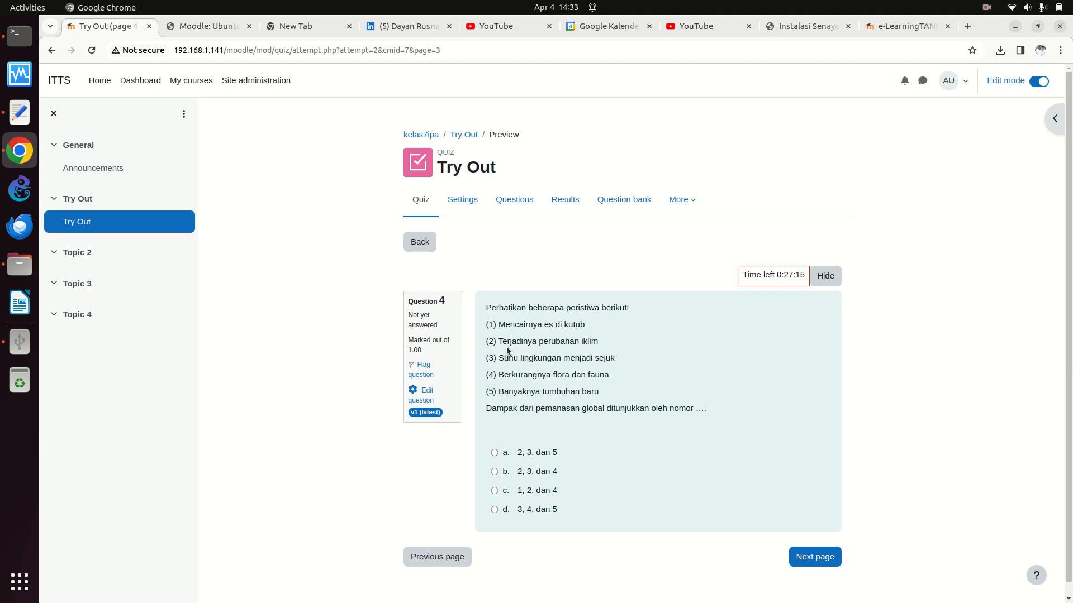
Answer question 4 with "1, 2, dan 4" and question 5 with "emisi CO2 dari bahan bakar transportasi".
{"action": "left_click", "coordinate": [494, 491]}
{"action": "left_click", "coordinate": [803, 574]}
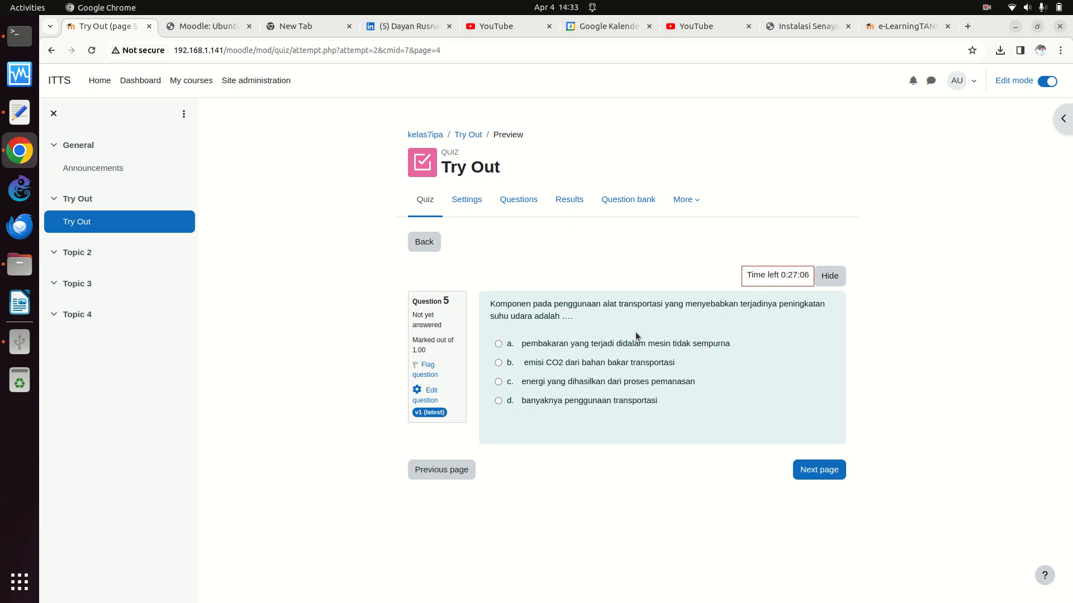
{"action": "left_click", "coordinate": [498, 363]}
{"action": "left_click", "coordinate": [802, 469]}
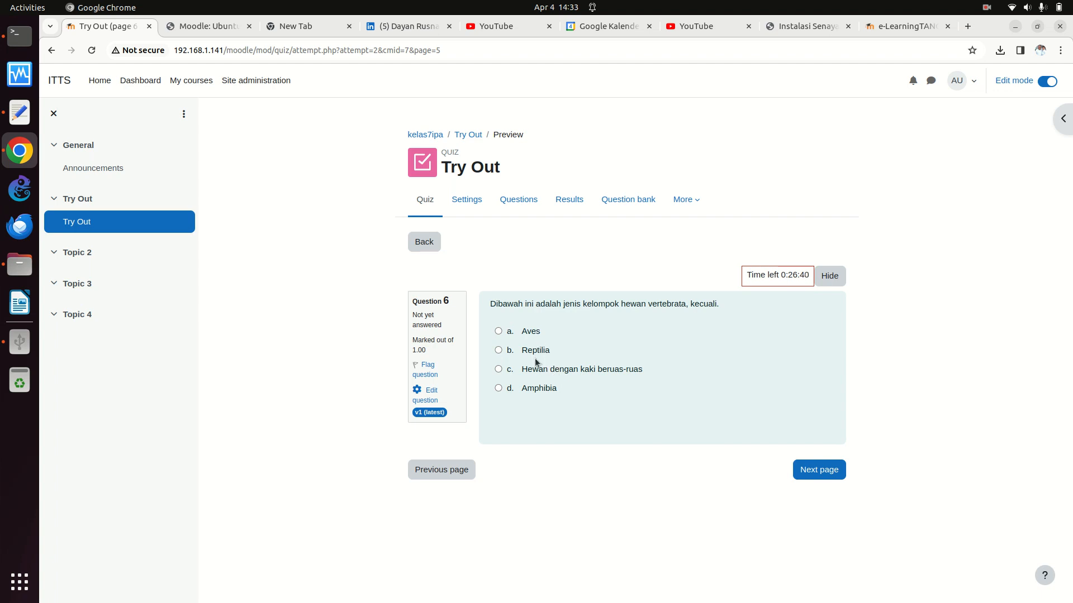
Answer question 6 with Reptilia, return to it to change the answer to Amphibia, and continue to question 7.
{"action": "left_click", "coordinate": [499, 352]}
{"action": "left_click", "coordinate": [822, 470]}
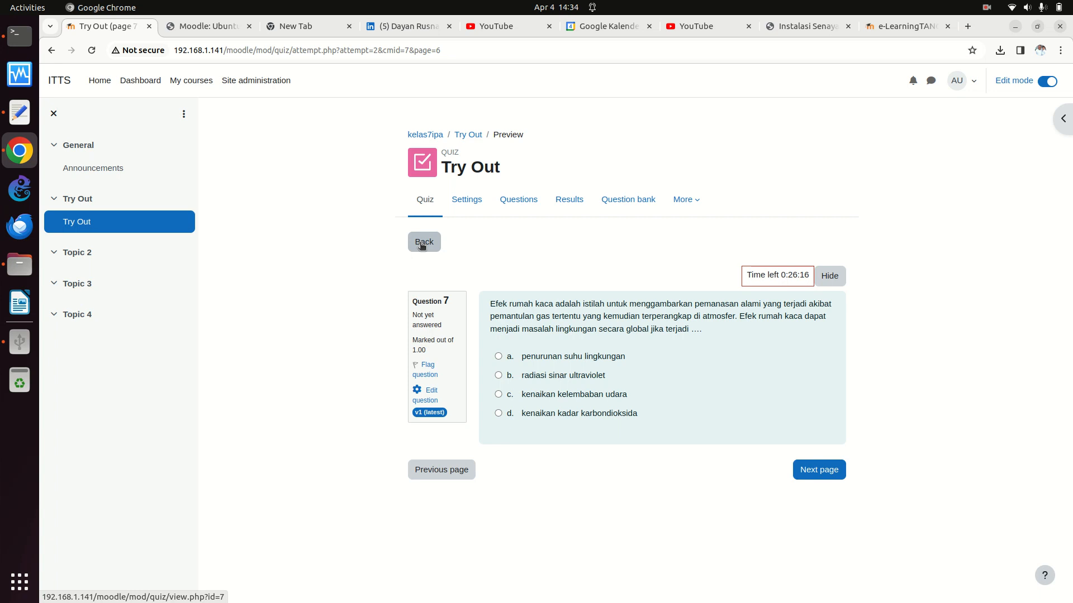
{"action": "left_click", "coordinate": [438, 474]}
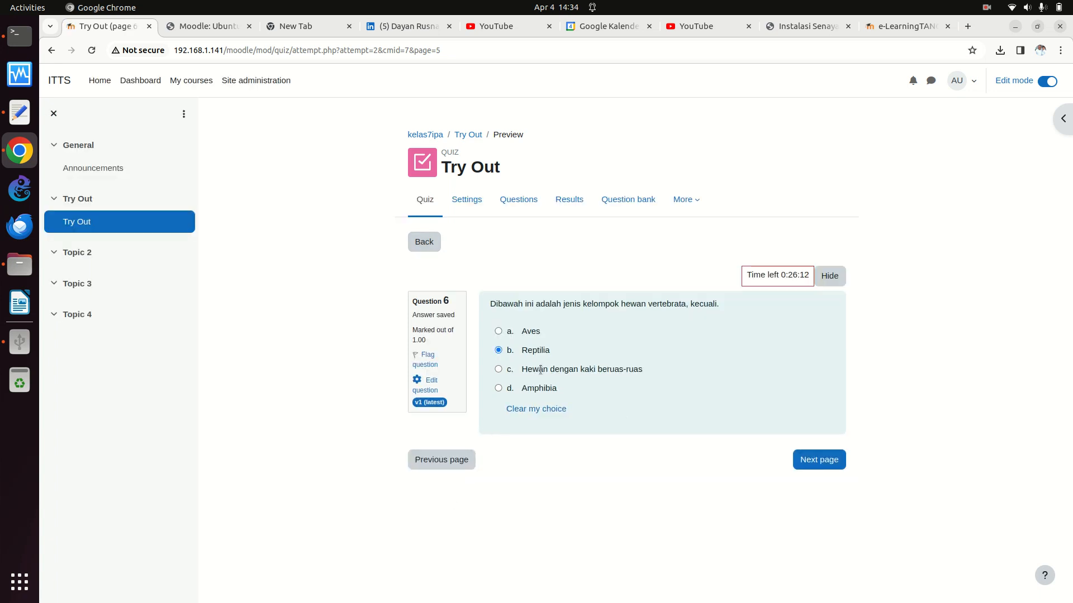
{"action": "left_click", "coordinate": [498, 388]}
{"action": "left_click", "coordinate": [823, 455]}
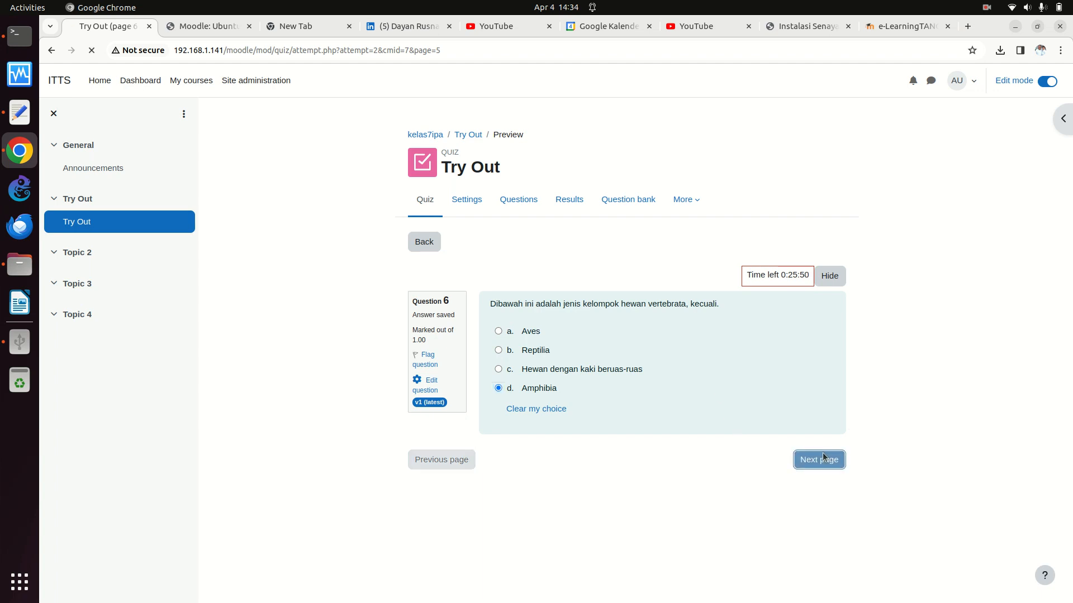
{"action": "left_click", "coordinate": [447, 467]}
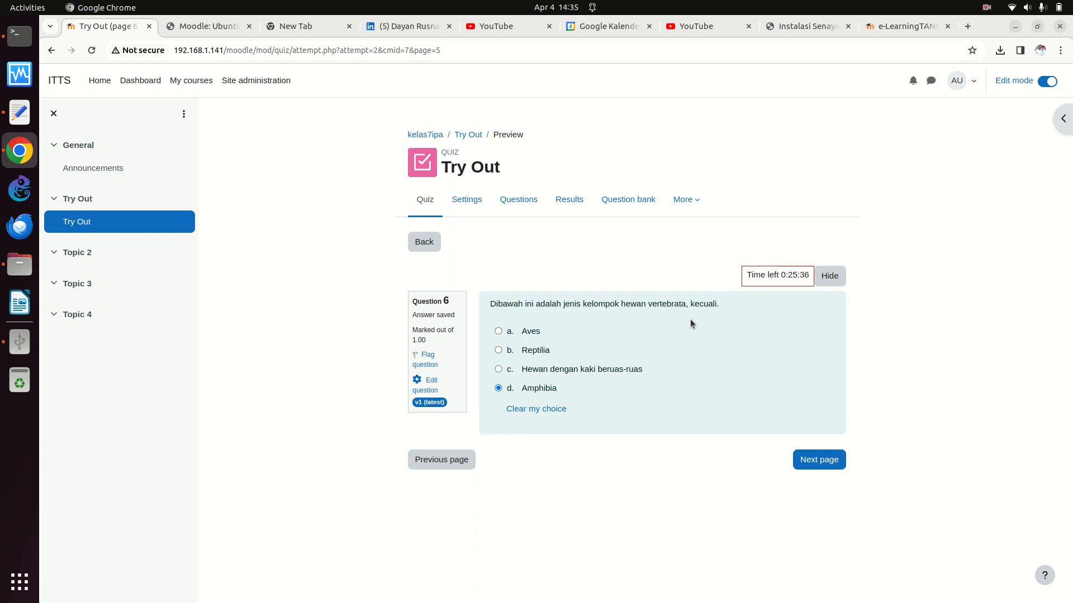
{"action": "left_click", "coordinate": [830, 467]}
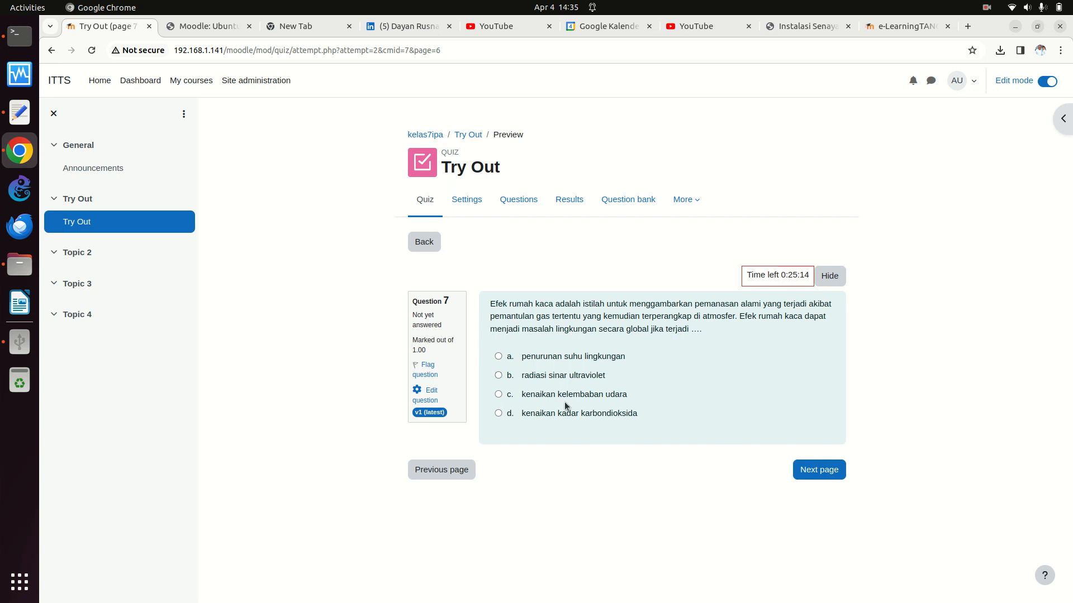
Answer question 7 with "radiasi sinar ultraviolet" and question 8 with "korona".
{"action": "left_click", "coordinate": [496, 375]}
{"action": "left_click", "coordinate": [807, 480]}
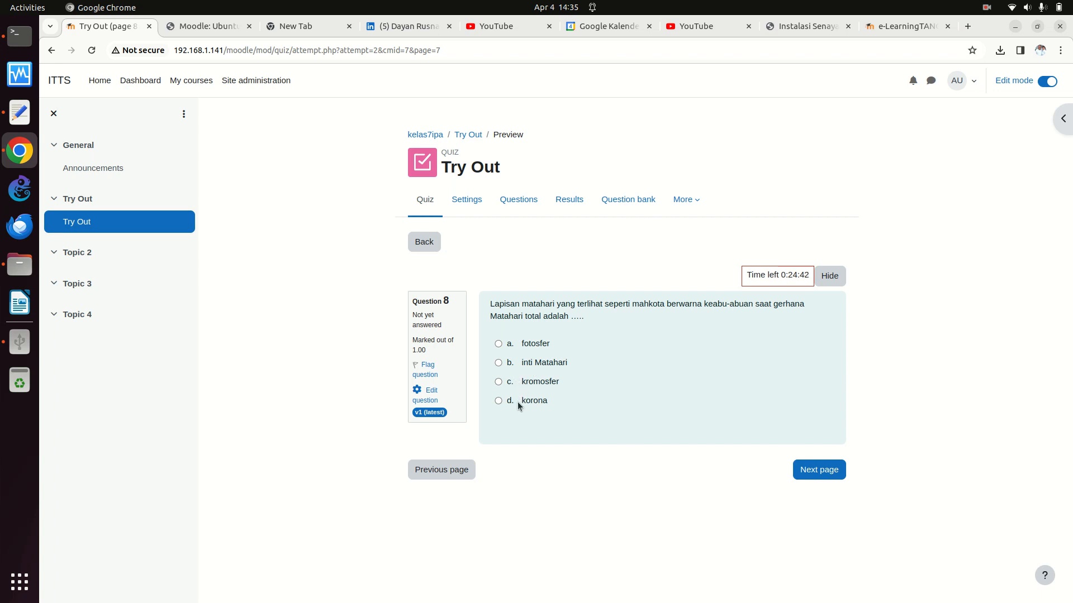
{"action": "left_click", "coordinate": [497, 382]}
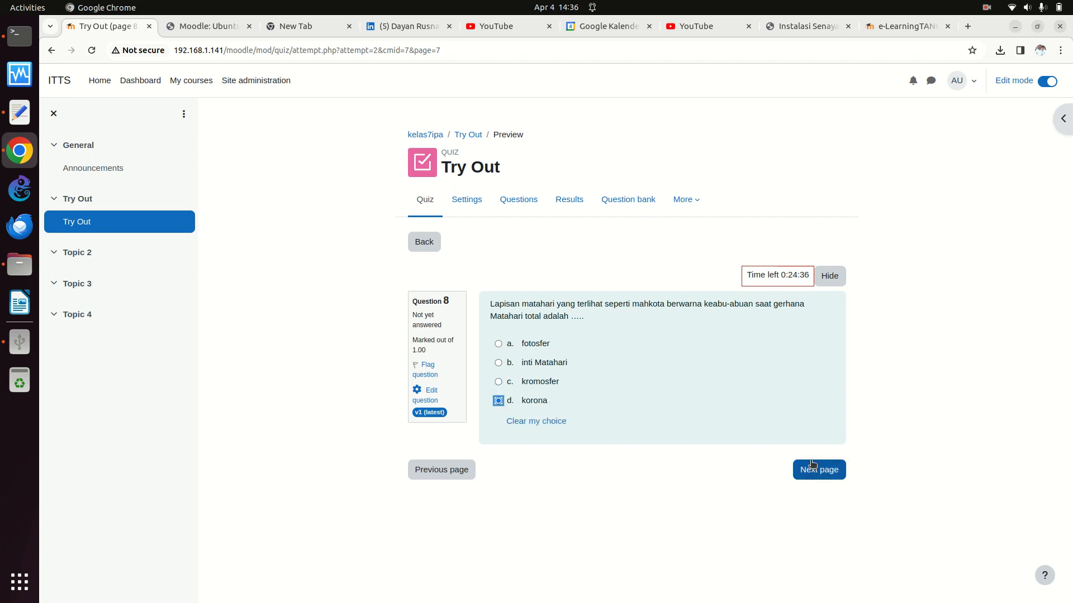
{"action": "left_click", "coordinate": [816, 475]}
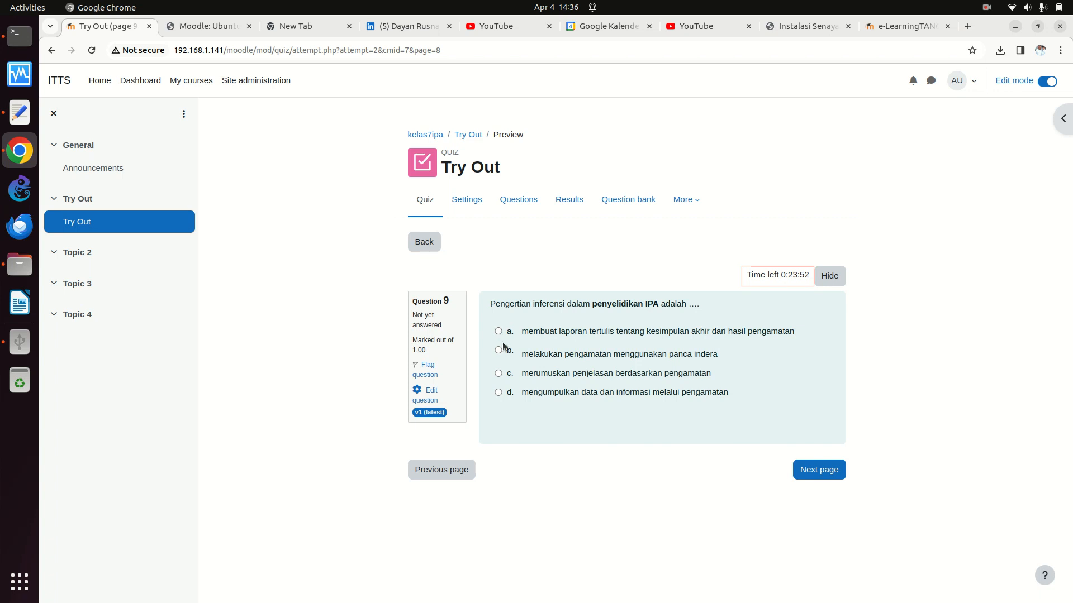
Answer question 9 with "merumuskan penjelasan berdasarkan pengamatan" and question 10 with "panjang, massa, dan volume".
{"action": "left_click", "coordinate": [497, 372]}
{"action": "left_click", "coordinate": [810, 476]}
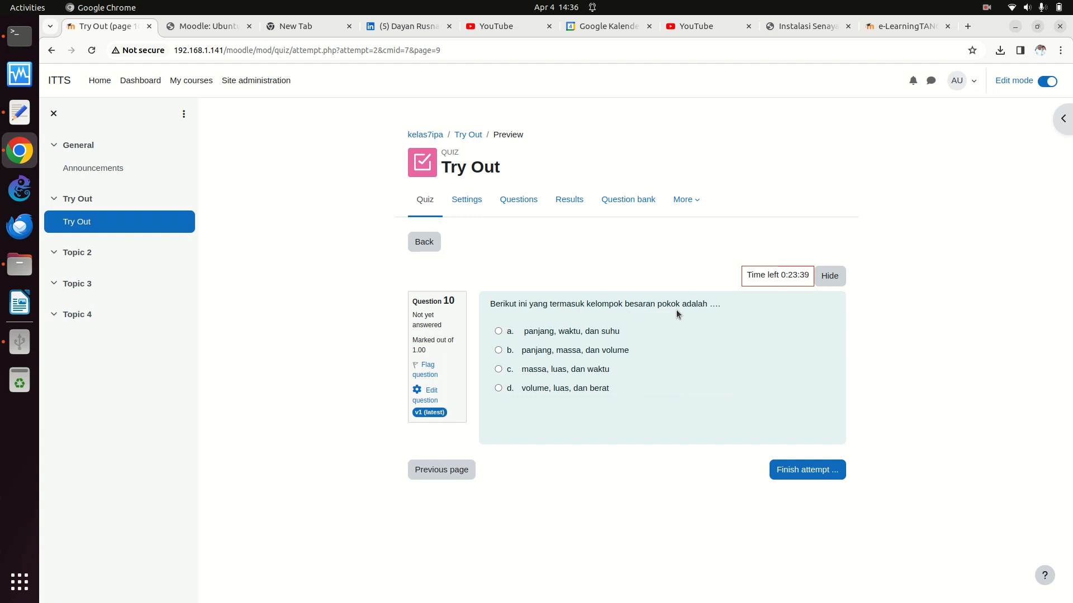
{"action": "left_click", "coordinate": [498, 351]}
{"action": "left_click", "coordinate": [496, 351]}
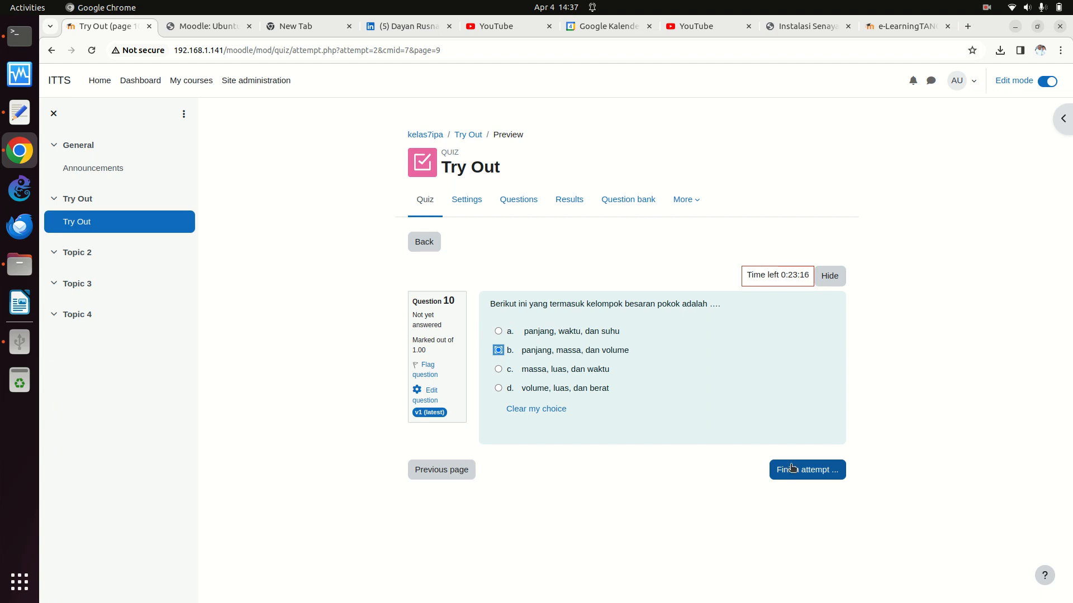
Finish the preview attempt and submit all answers, confirming the submission.
{"action": "left_click", "coordinate": [792, 471]}
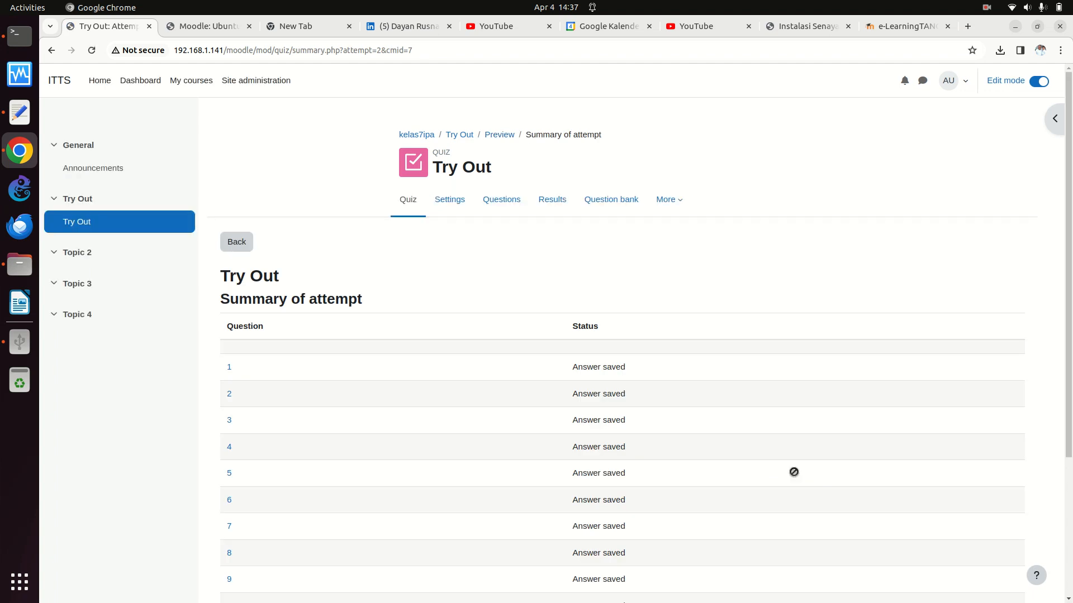
{"action": "scroll", "coordinate": [793, 472], "scroll_direction": "down", "scroll_amount": 5}
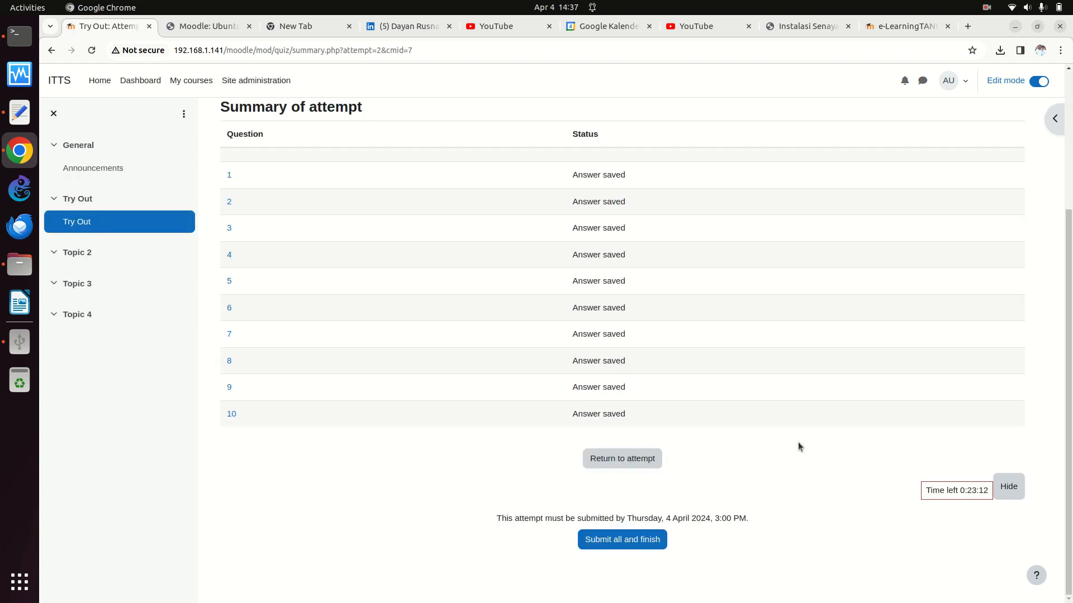
{"action": "left_click", "coordinate": [619, 541]}
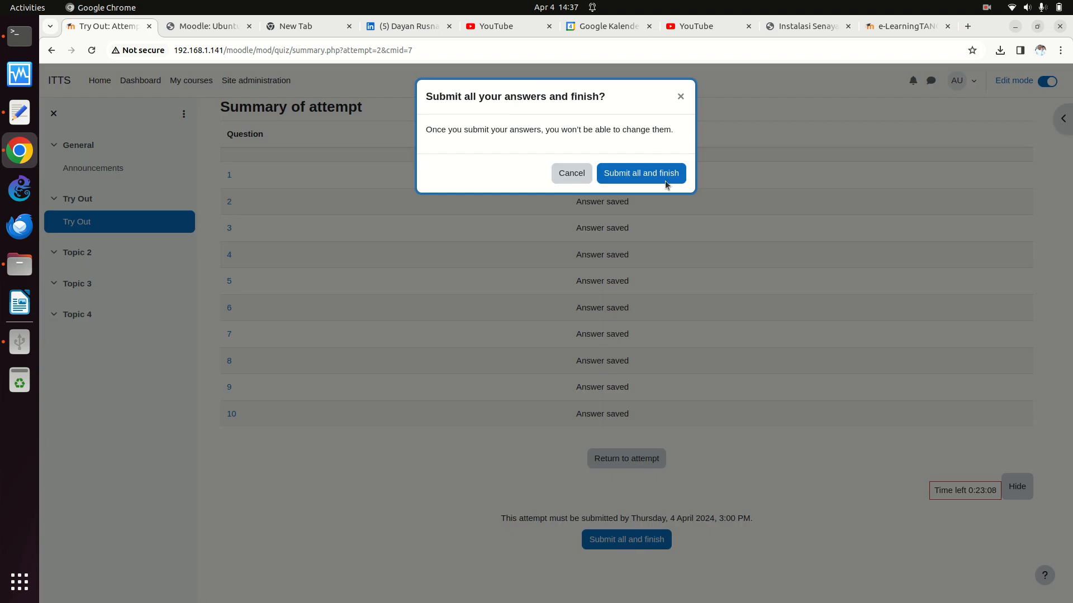
{"action": "left_click", "coordinate": [648, 174]}
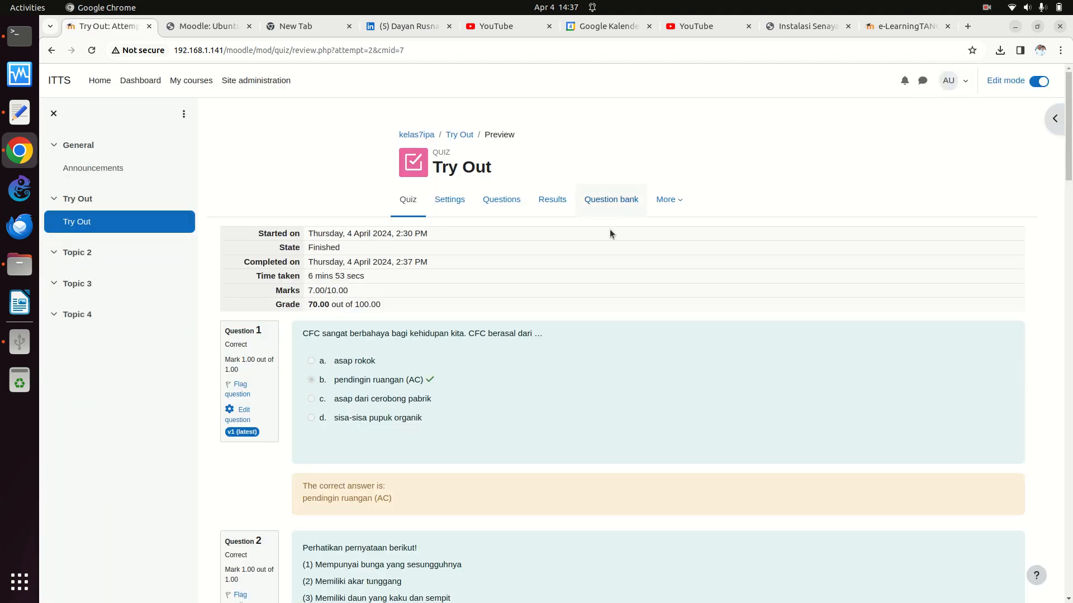
Review the marking and correct answers of all ten questions, and finish the review to return to the quiz page.
{"action": "scroll", "coordinate": [512, 372], "scroll_direction": "down", "scroll_amount": 7}
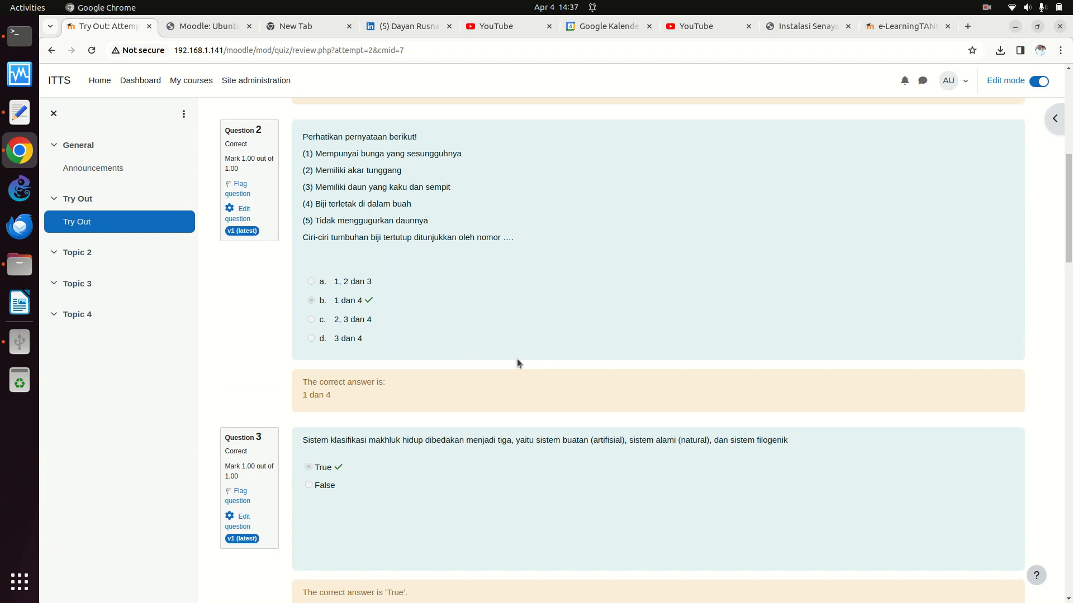
{"action": "scroll", "coordinate": [517, 359], "scroll_direction": "down", "scroll_amount": 8}
{"action": "scroll", "coordinate": [517, 361], "scroll_direction": "up", "scroll_amount": 1}
{"action": "scroll", "coordinate": [518, 360], "scroll_direction": "down", "scroll_amount": 1}
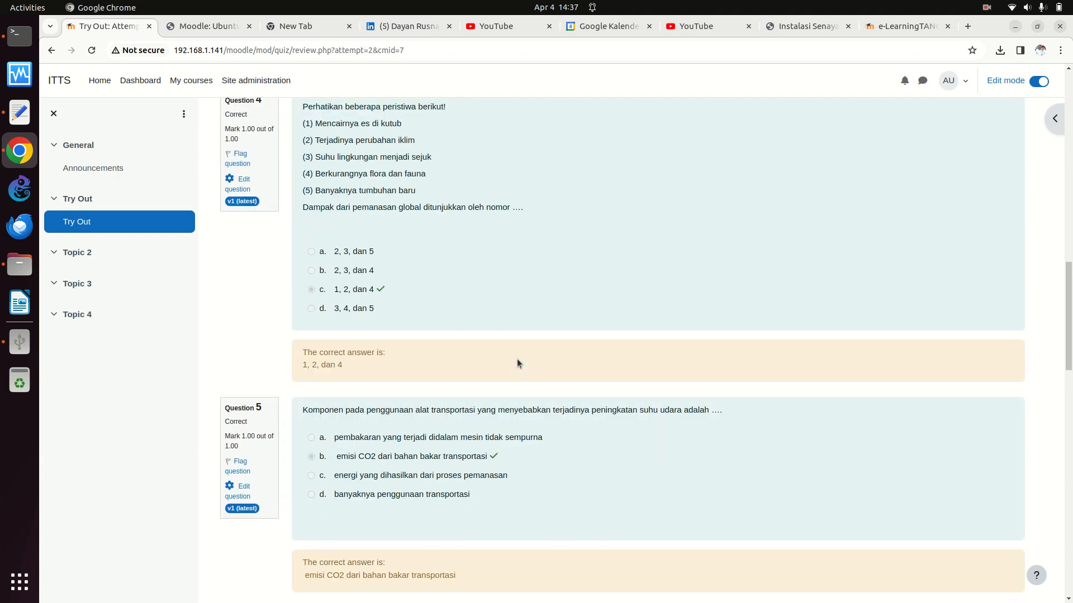
{"action": "scroll", "coordinate": [517, 362], "scroll_direction": "down", "scroll_amount": 8}
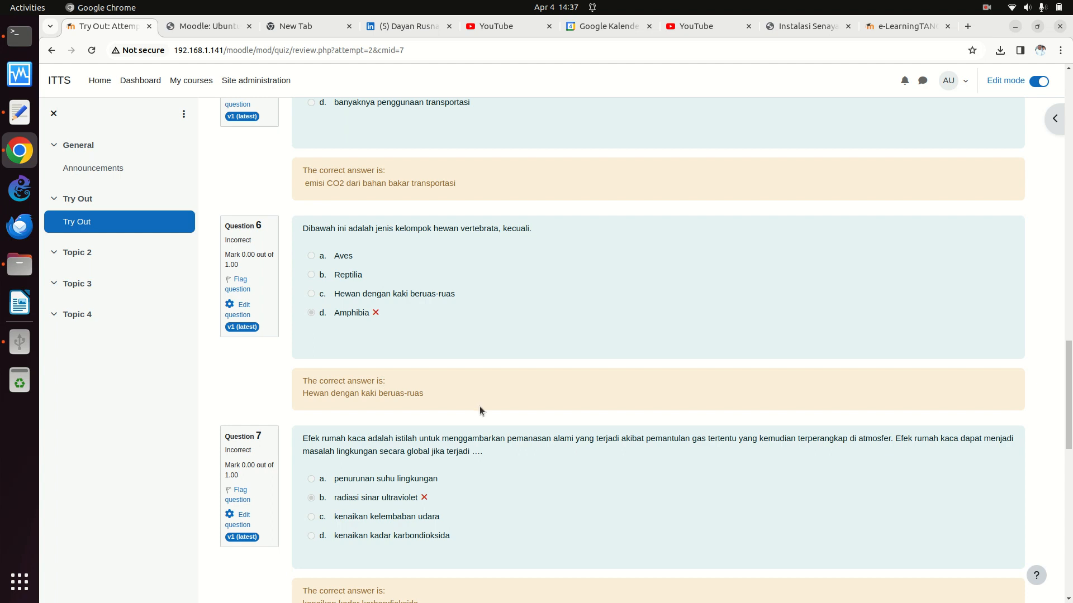
{"action": "scroll", "coordinate": [479, 410], "scroll_direction": "down", "scroll_amount": 3}
{"action": "scroll", "coordinate": [479, 409], "scroll_direction": "up", "scroll_amount": 1}
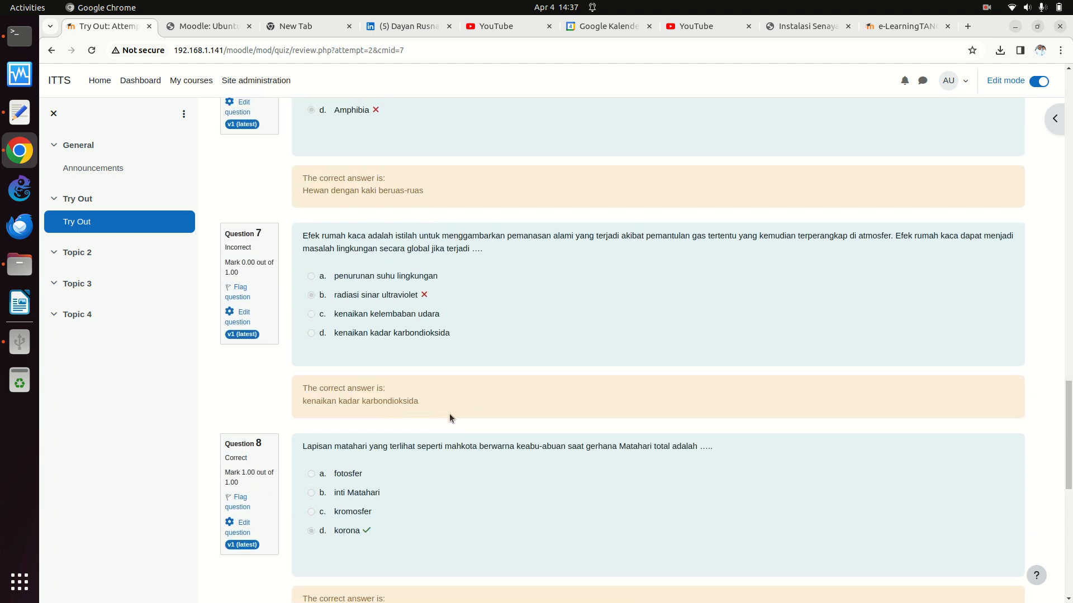
{"action": "scroll", "coordinate": [485, 481], "scroll_direction": "down", "scroll_amount": 3}
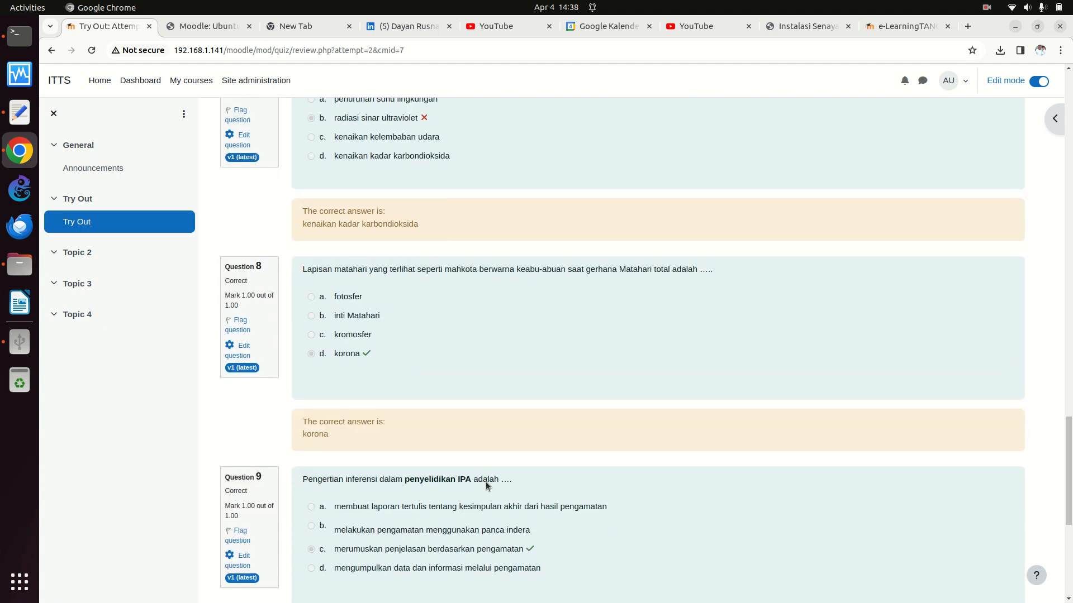
{"action": "scroll", "coordinate": [478, 459], "scroll_direction": "down", "scroll_amount": 5}
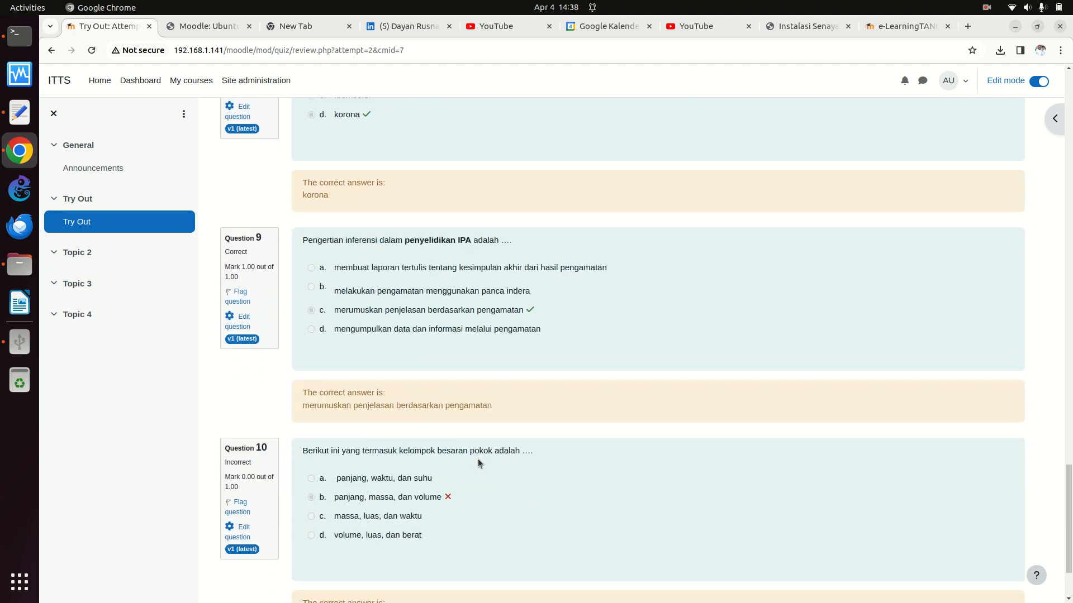
{"action": "scroll", "coordinate": [477, 460], "scroll_direction": "up", "scroll_amount": 1}
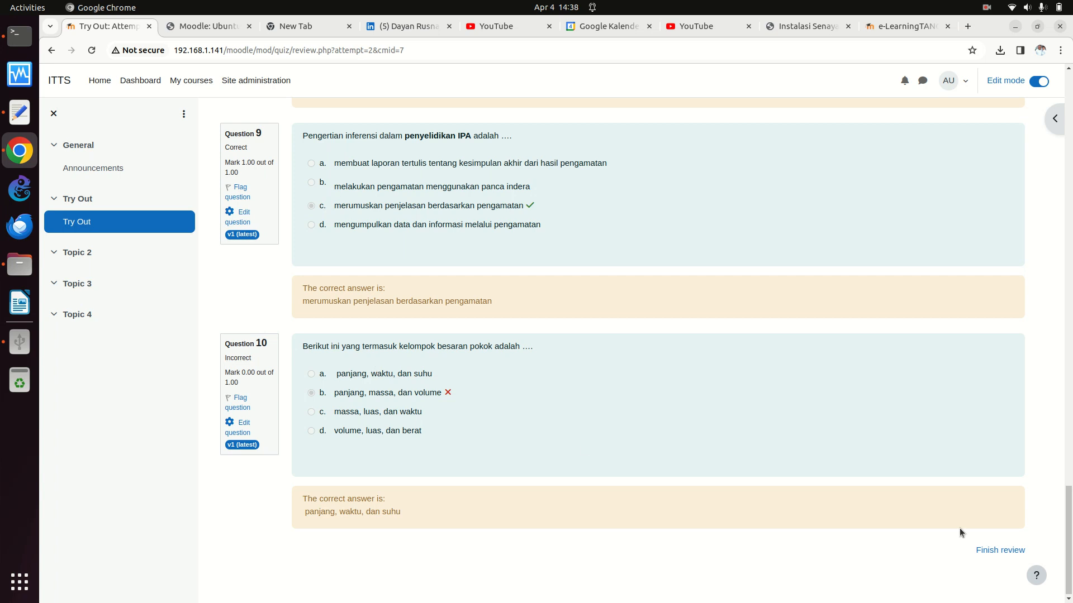
{"action": "left_click", "coordinate": [1000, 550]}
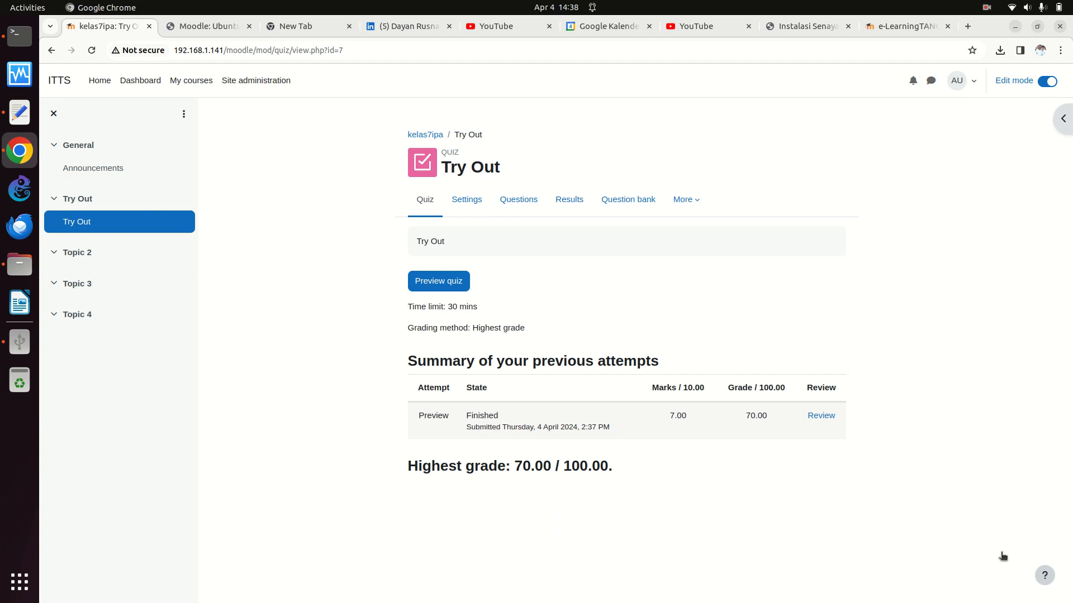
{"action": "left_click", "coordinate": [904, 32]}
{"action": "scroll", "coordinate": [739, 330], "scroll_direction": "down", "scroll_amount": 10}
{"action": "scroll", "coordinate": [738, 330], "scroll_direction": "up", "scroll_amount": 10}
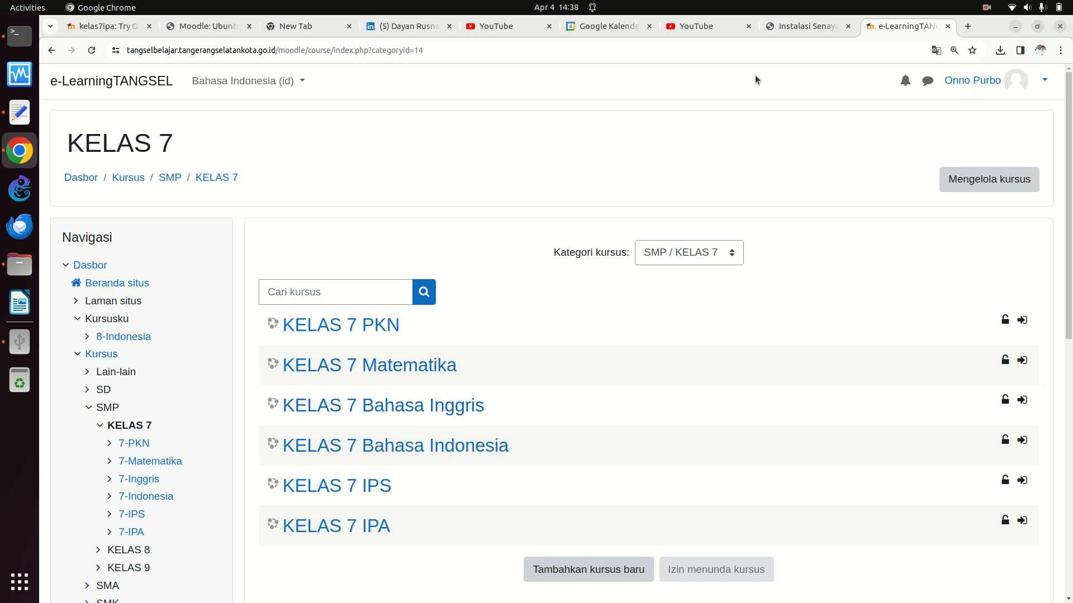
{"action": "left_click", "coordinate": [811, 25]}
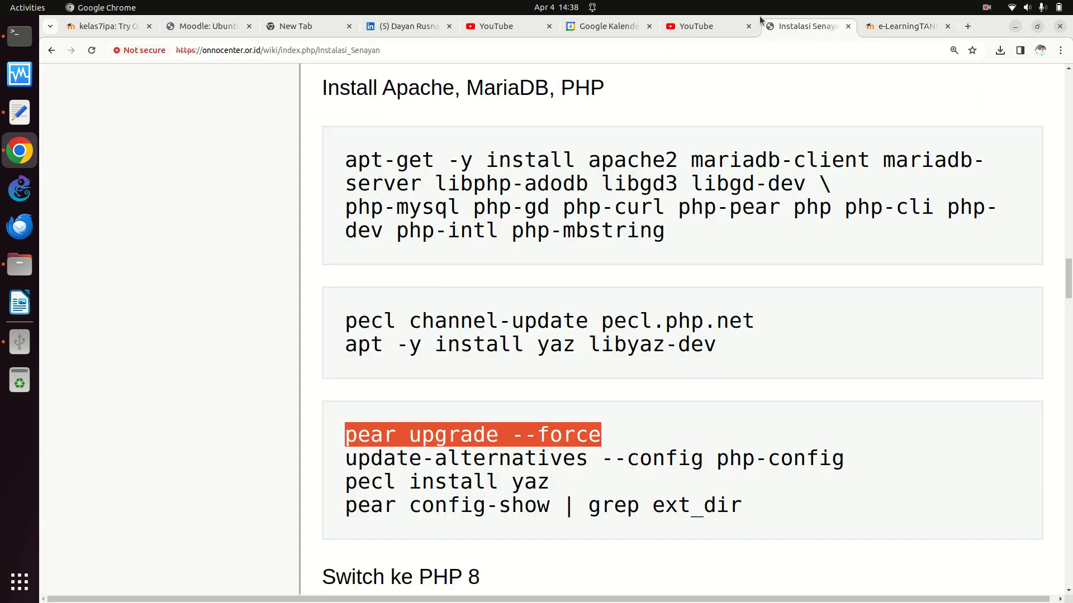
{"action": "left_click", "coordinate": [412, 26]}
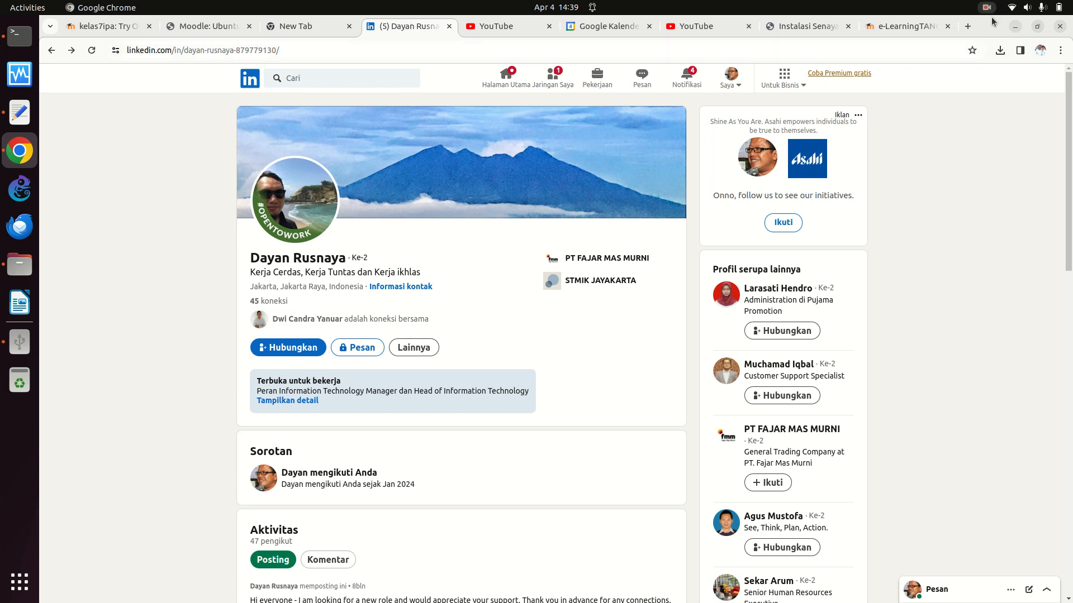
Try to open brad.google.com in a new browser tab.
{"action": "left_click", "coordinate": [970, 21]}
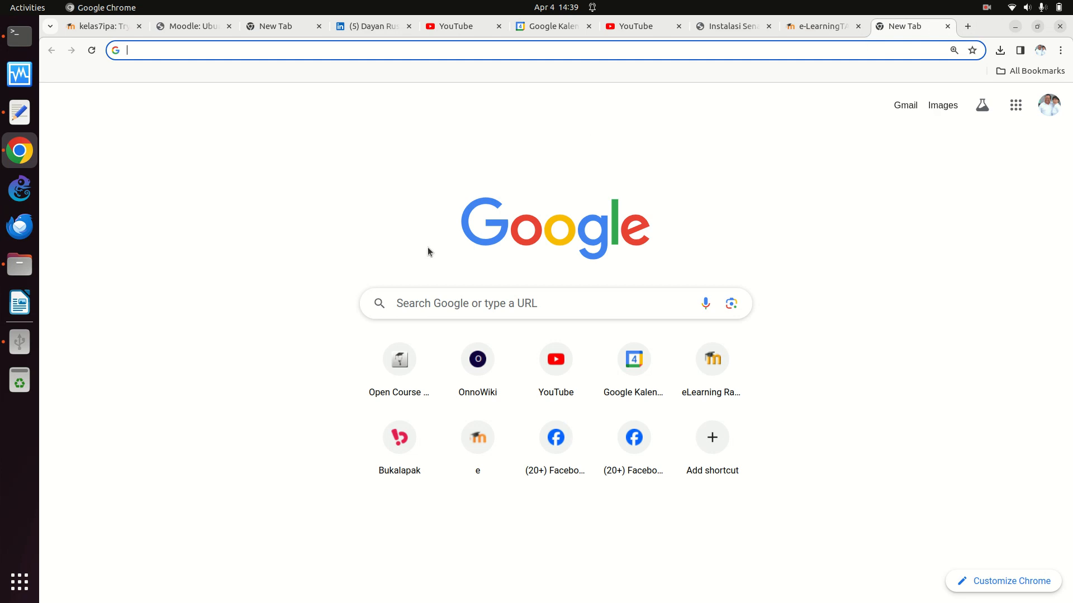
{"action": "left_click", "coordinate": [397, 304]}
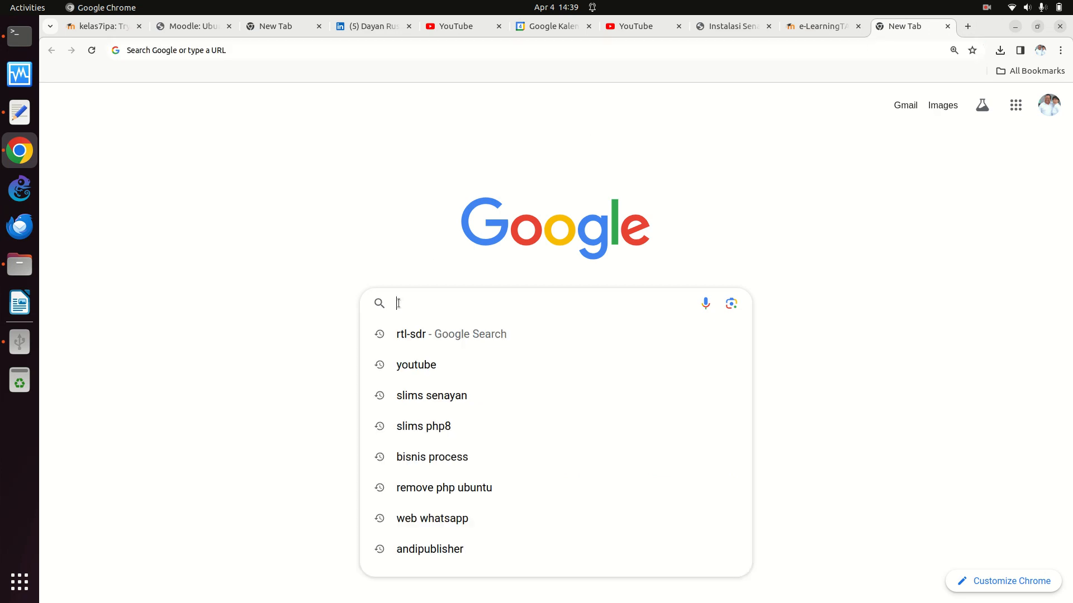
{"action": "left_click", "coordinate": [437, 56]}
{"action": "type", "text": "b"}
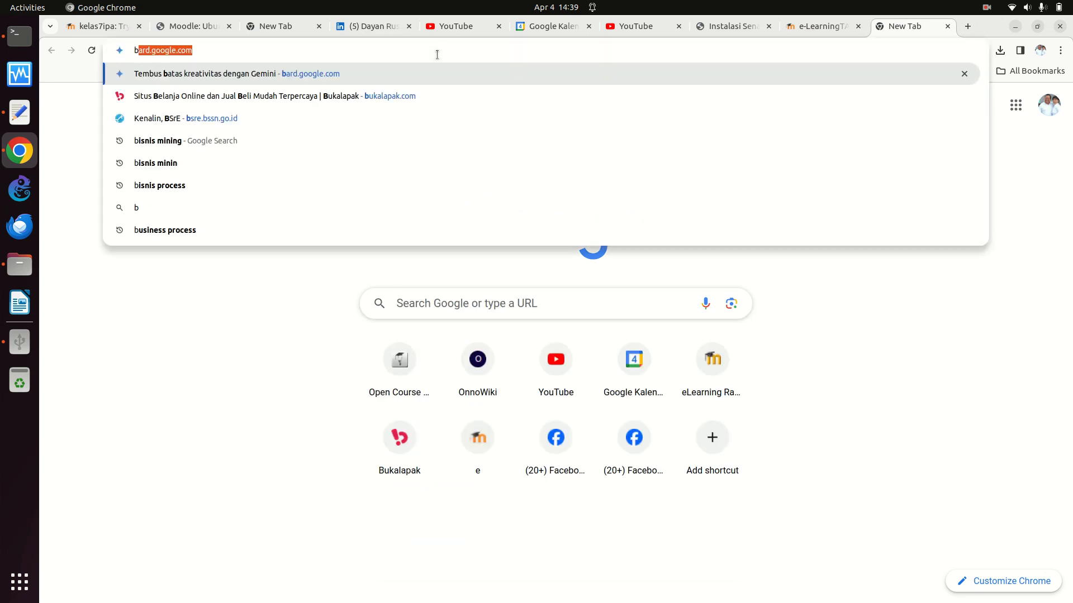
{"action": "type", "text": "rad"}
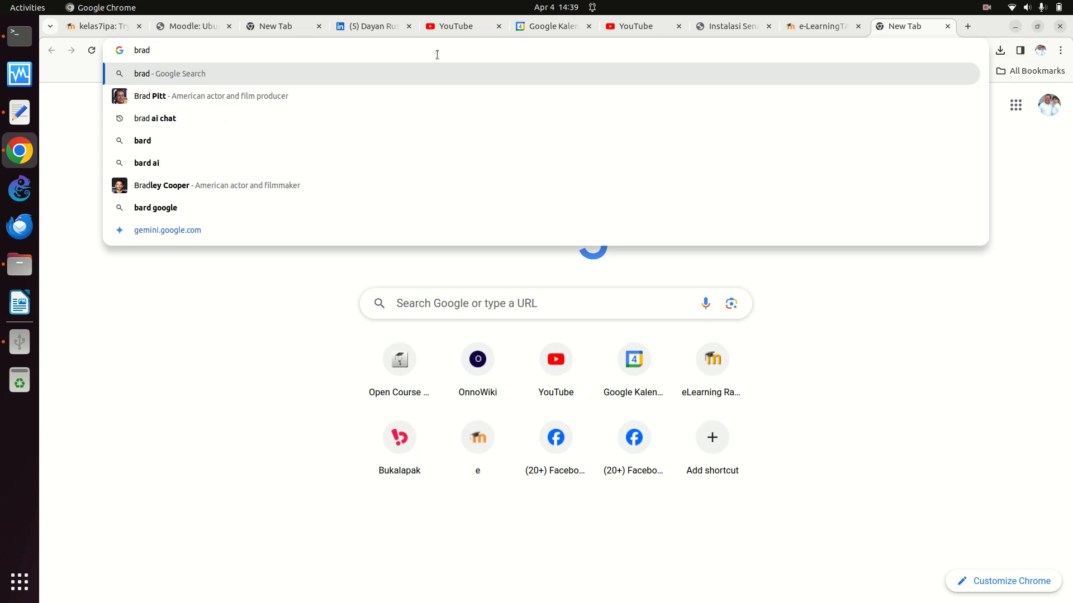
{"action": "type", "text": "."}
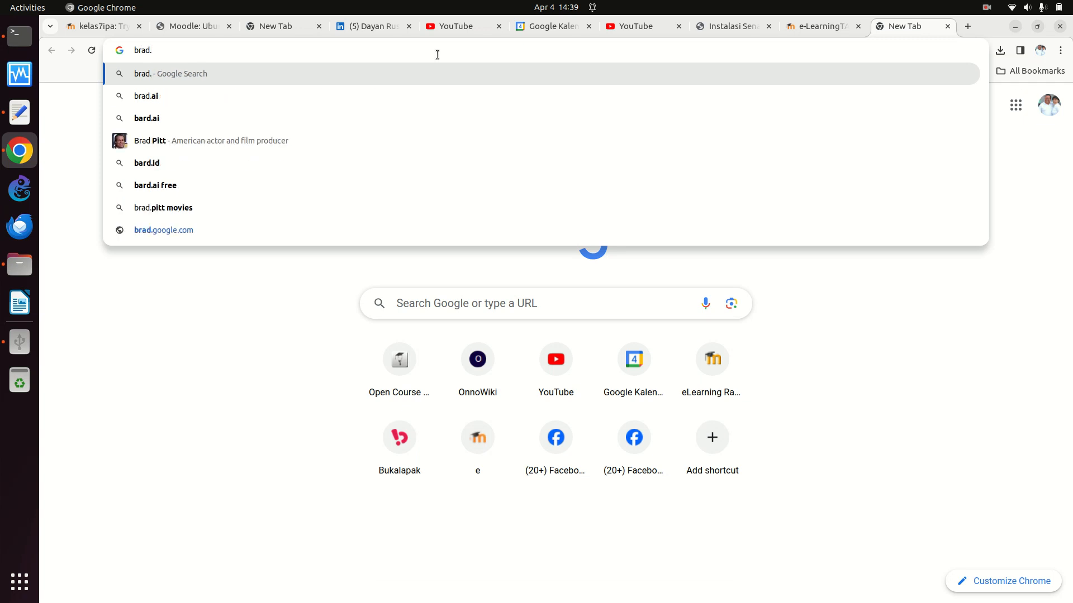
{"action": "type", "text": "google"}
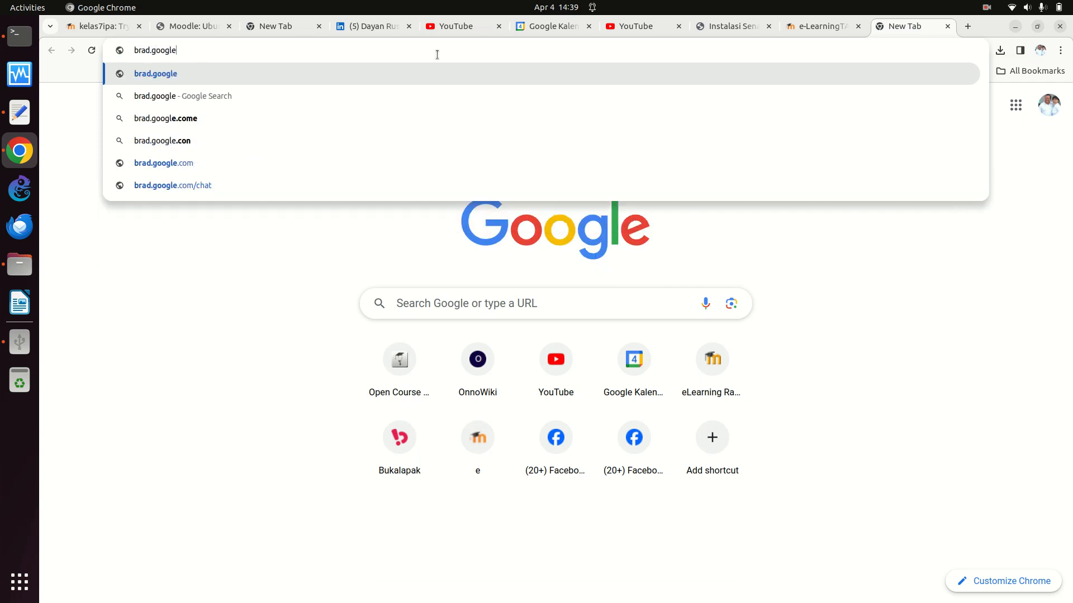
{"action": "type", "text": ".com"}
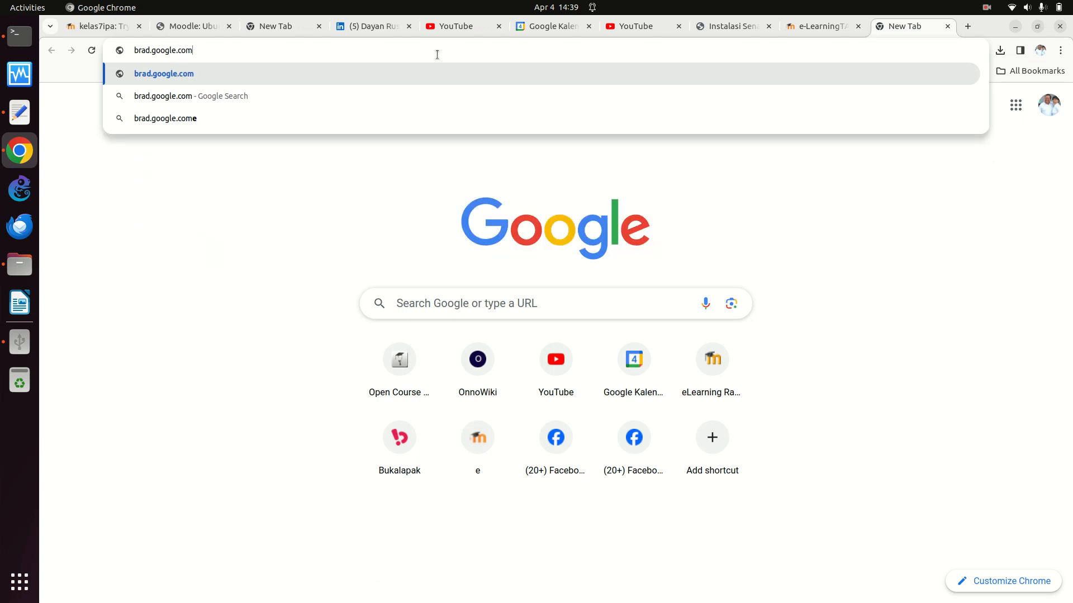
{"action": "key", "text": "Return"}
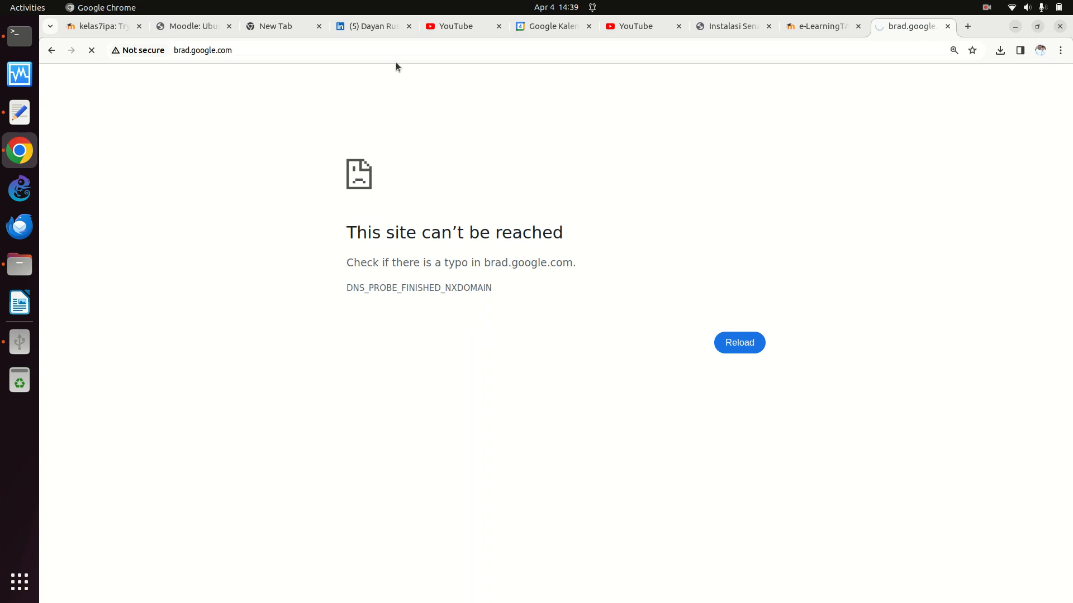
Change the web address to gemini.google.com, load the site and dismiss the translation popup.
{"action": "left_click", "coordinate": [387, 50]}
{"action": "left_click", "coordinate": [387, 50]}
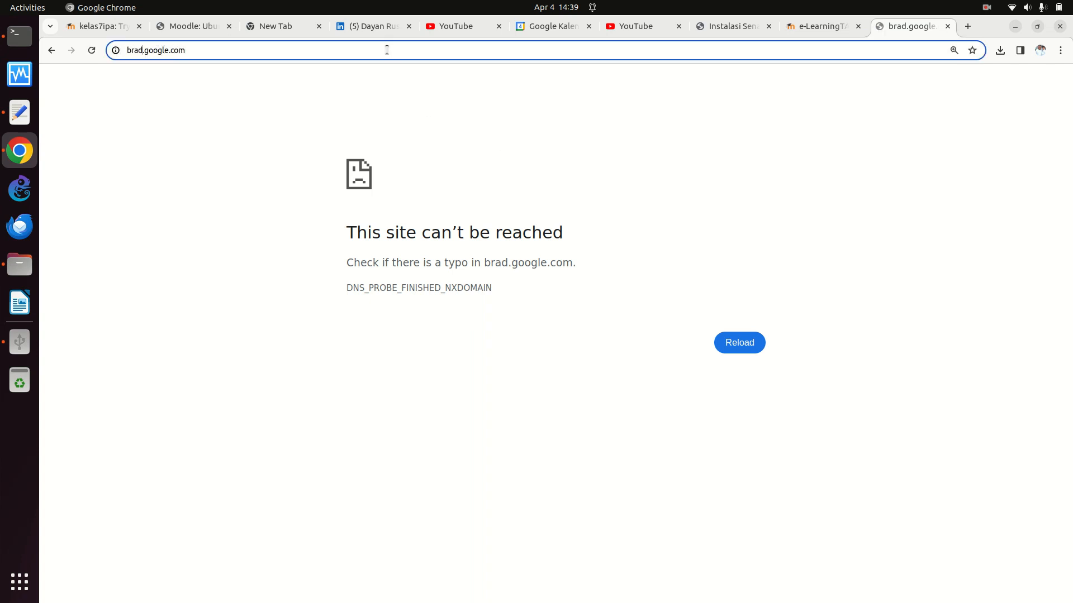
{"action": "key", "text": "BackSpace"}
{"action": "key", "text": "BackSpace"}
{"action": "key", "text": "BackSpace"}
{"action": "key", "text": "BackSpace"}
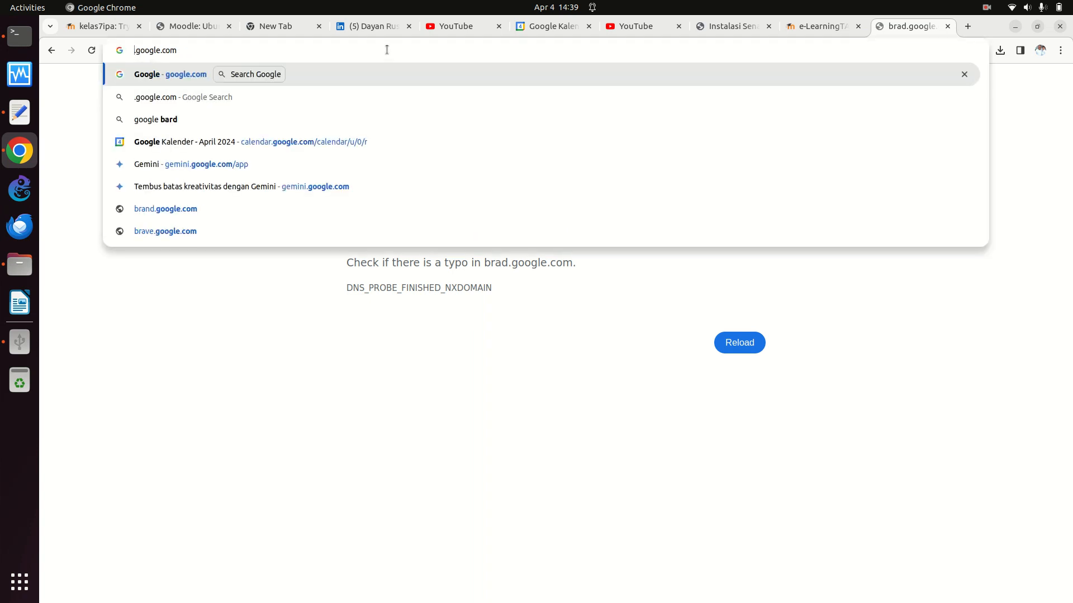
{"action": "type", "text": "gemini"}
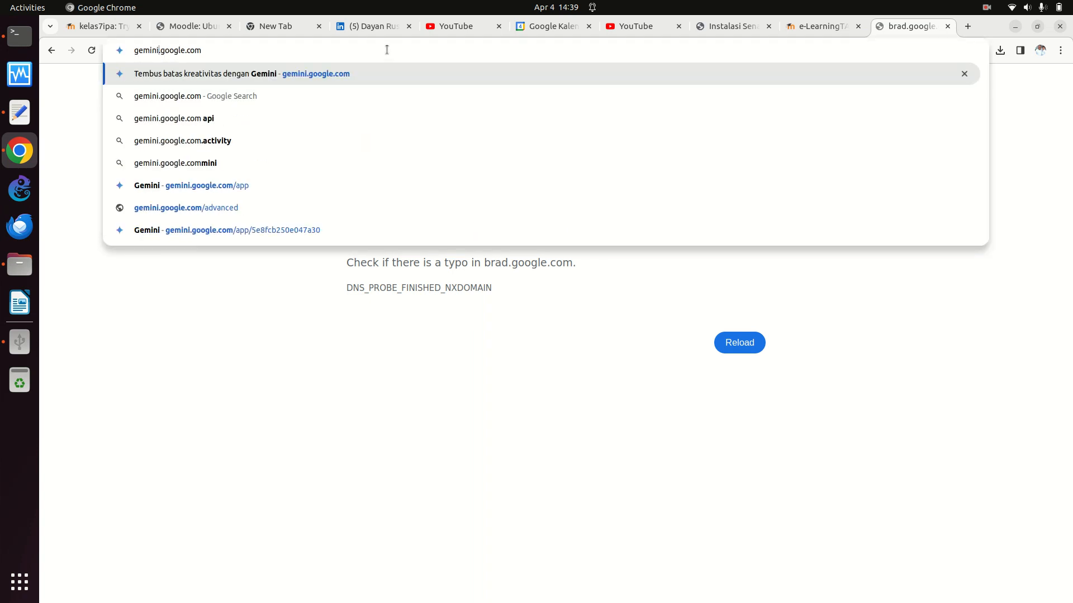
{"action": "key", "text": "Return"}
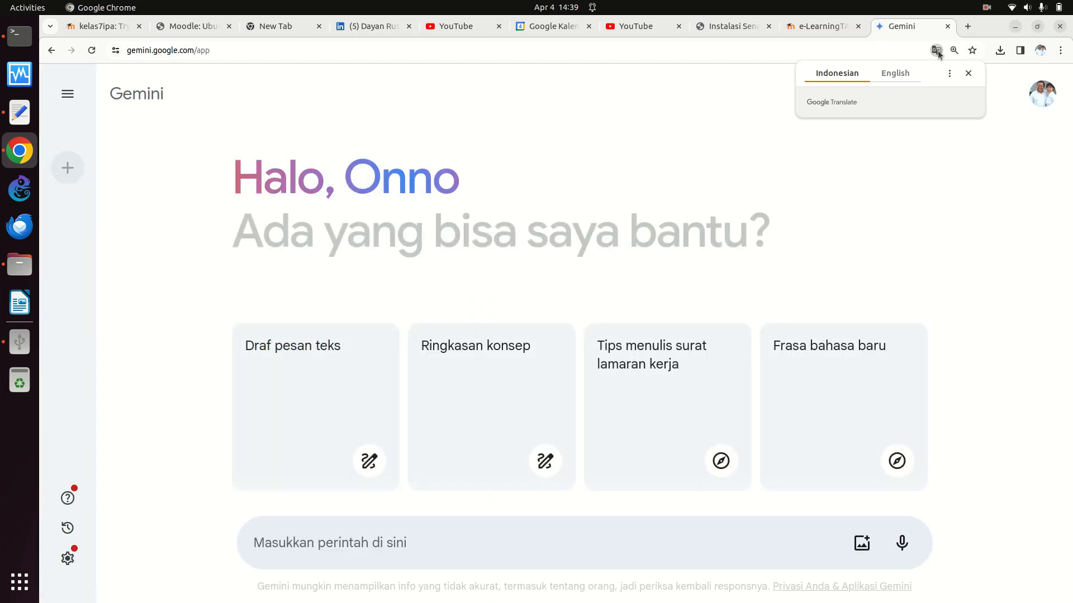
{"action": "left_click", "coordinate": [969, 75]}
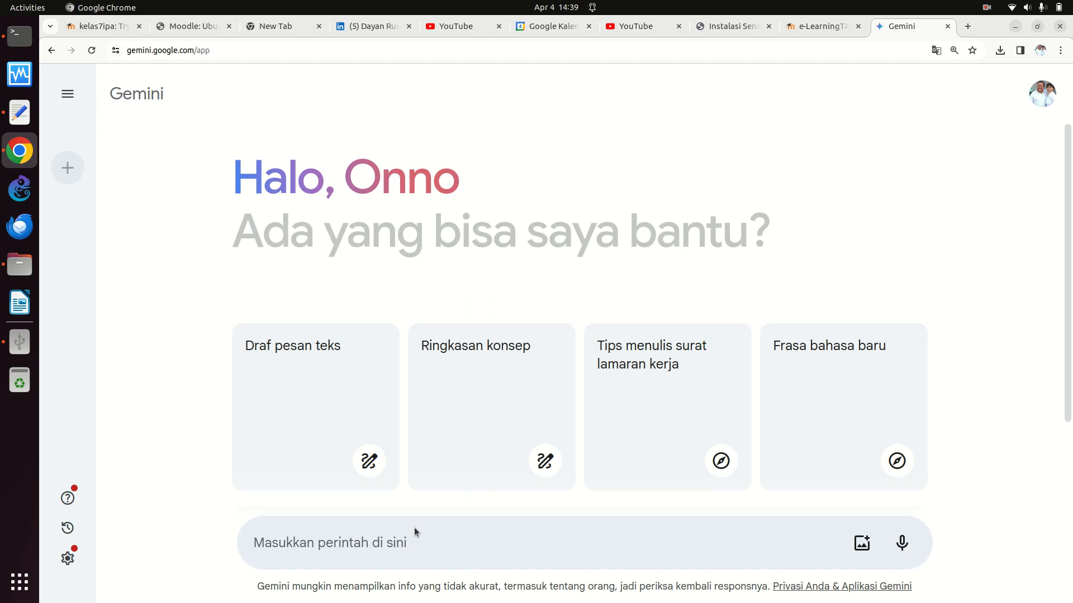
Submit the prompt "buat 5 pertanyan multiple choise untuk kelas 7 IPA tentang Ekosistem" to Gemini.
{"action": "type", "text": "bu"}
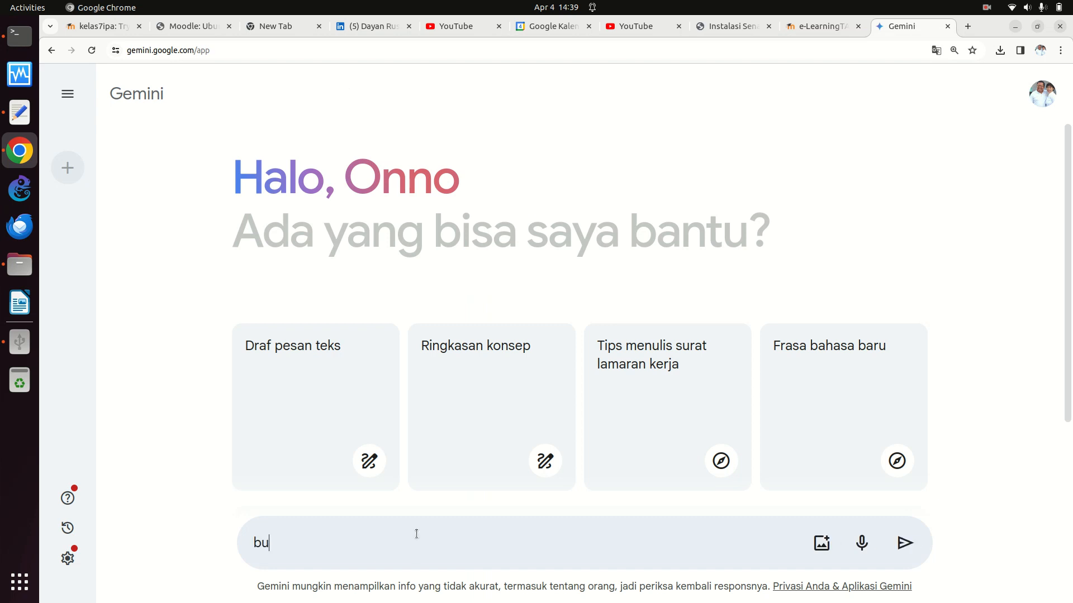
{"action": "type", "text": "at 5 pertanyan multiple choise"}
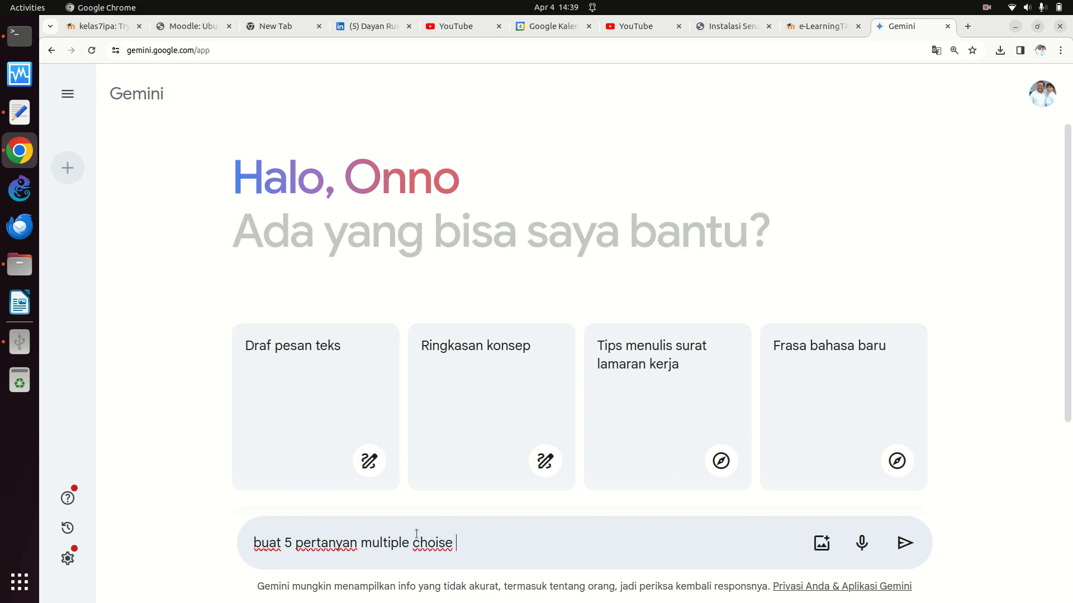
{"action": "type", "text": " untuk kelas 7 IPA"}
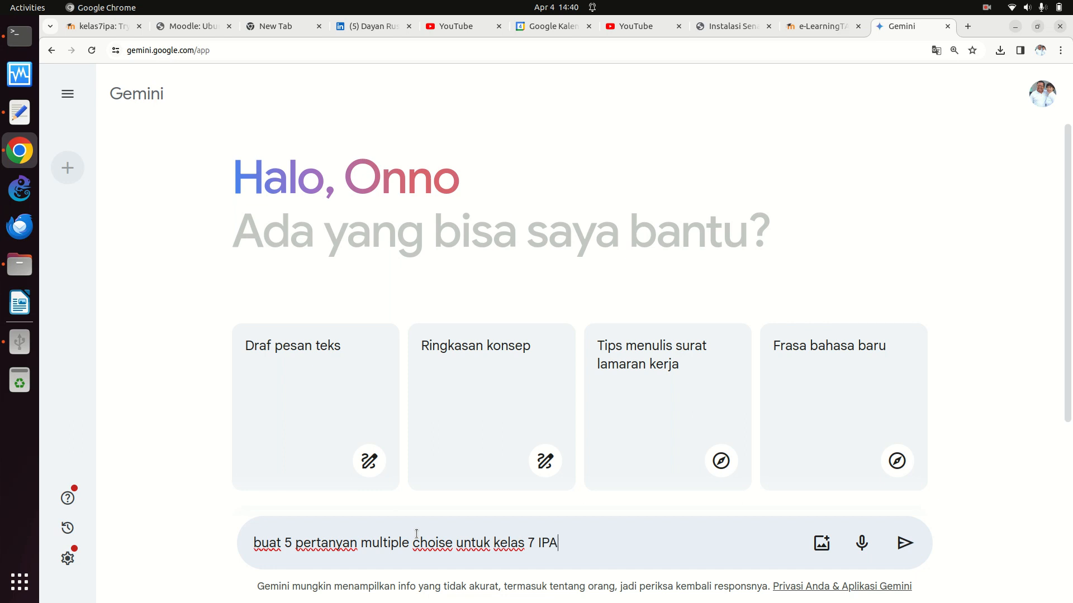
{"action": "left_click", "coordinate": [416, 533]}
{"action": "type", "text": "ten"}
{"action": "key", "text": "BackSpace"}
{"action": "key", "text": "BackSpace"}
{"action": "key", "text": "BackSpace"}
{"action": "key", "text": "BackSpace"}
{"action": "type", "text": "tentang Ekosise"}
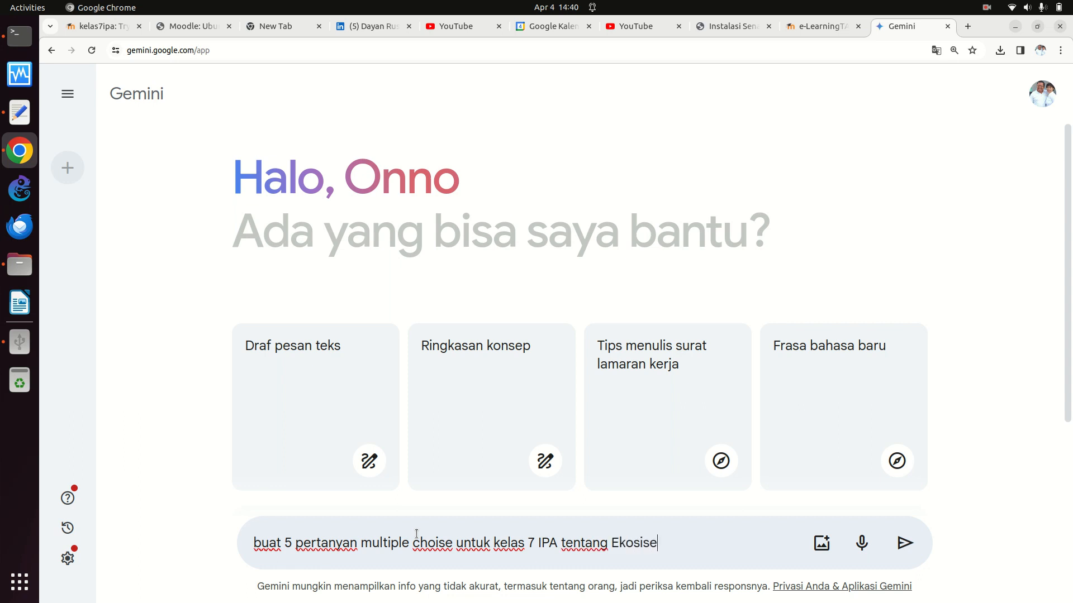
{"action": "key", "text": "BackSpace"}
{"action": "type", "text": "tem"}
{"action": "key", "text": "Return"}
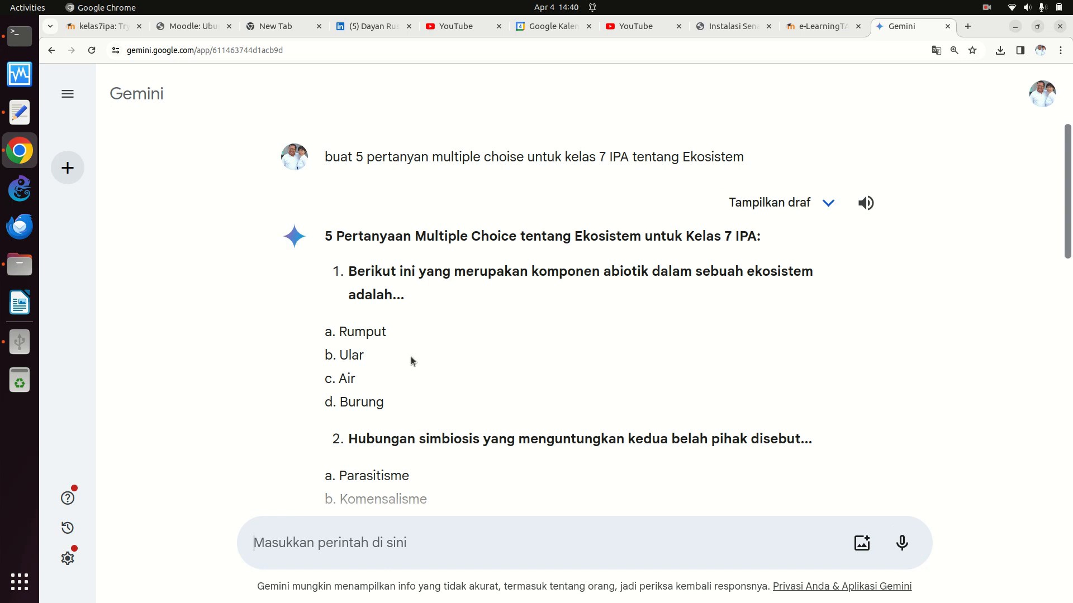
Append "dan jawaban" to the submitted prompt, regenerate the response and read through its questions and answer key.
{"action": "left_click", "coordinate": [767, 158]}
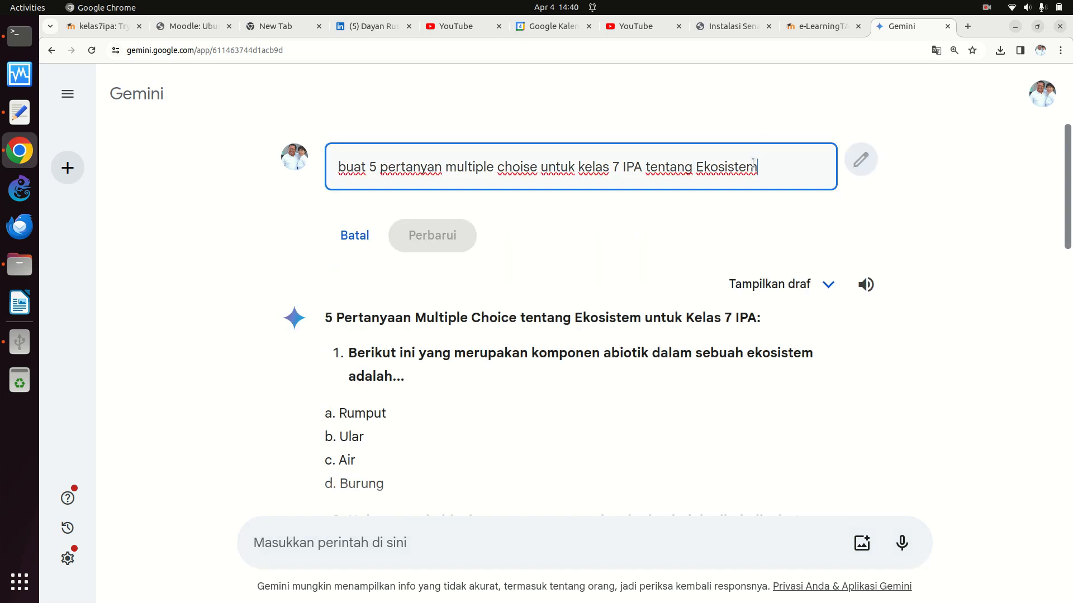
{"action": "type", "text": "dan "}
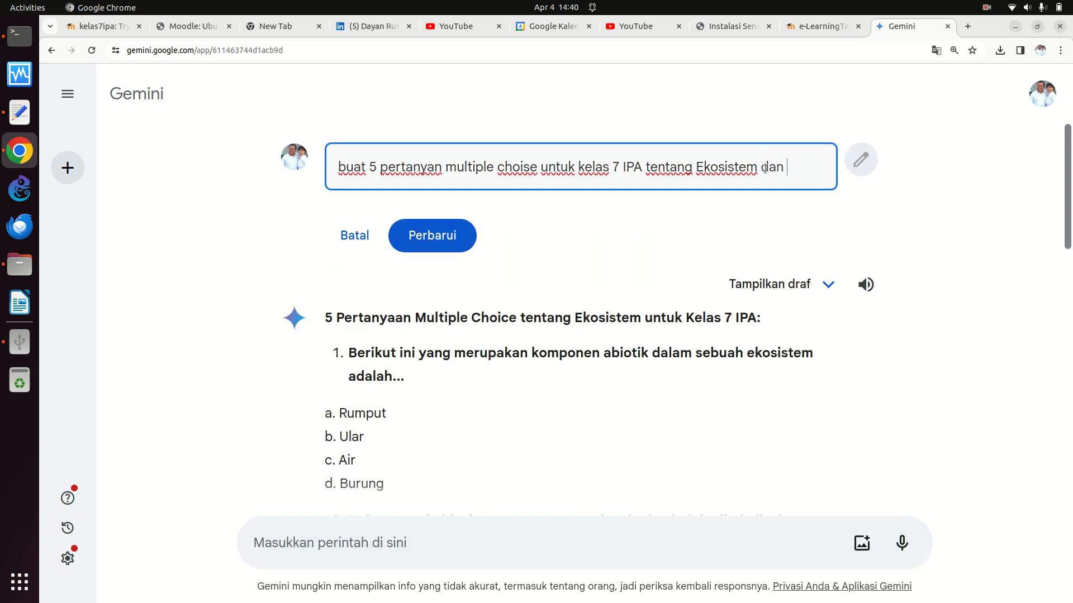
{"action": "type", "text": "jawaban"}
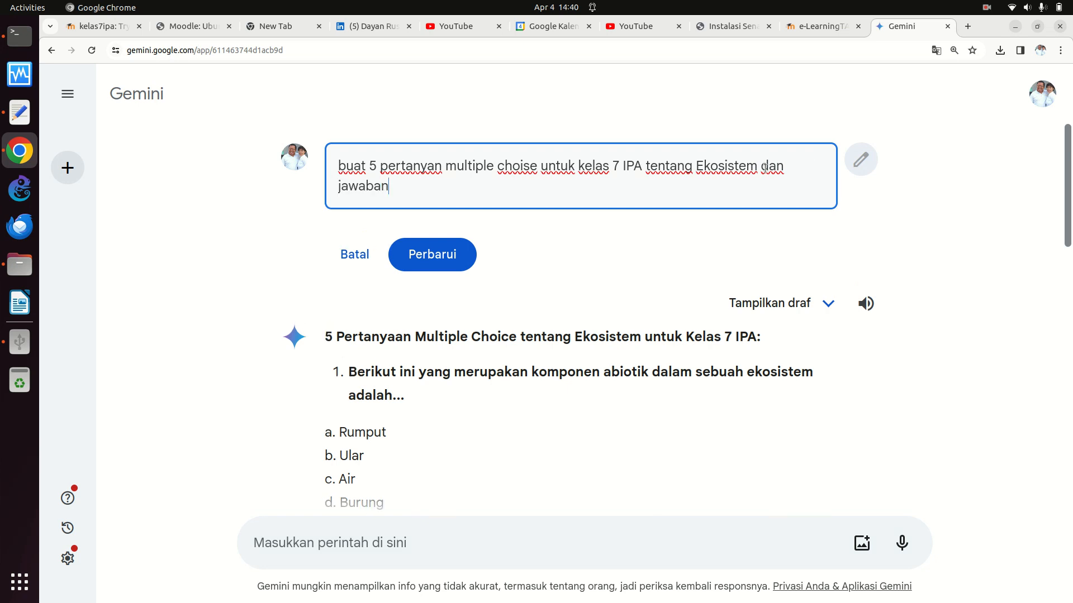
{"action": "key", "text": "Return"}
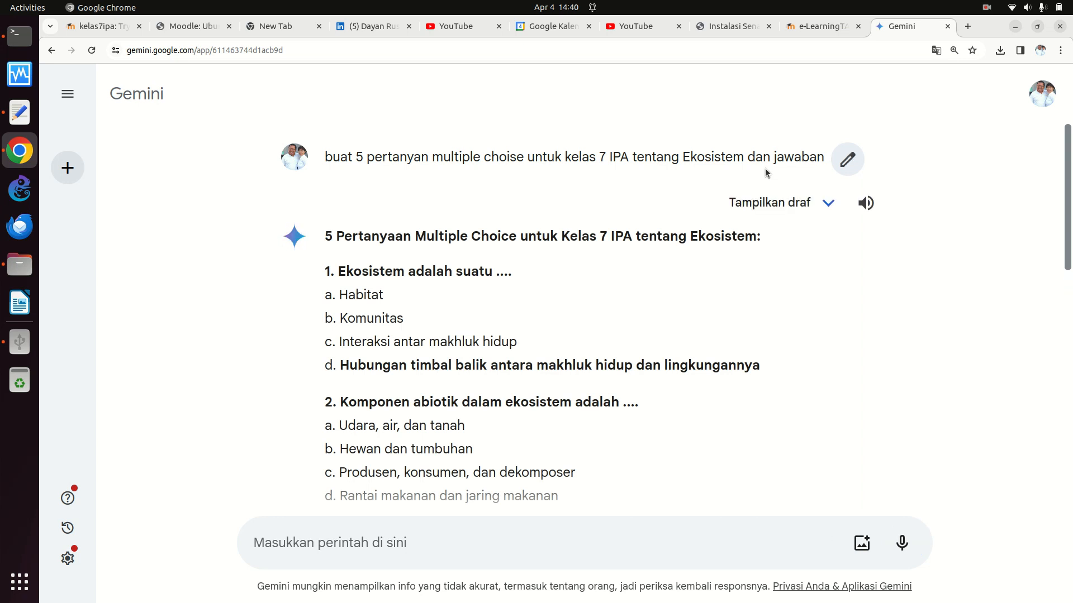
{"action": "scroll", "coordinate": [765, 173], "scroll_direction": "down", "scroll_amount": 5}
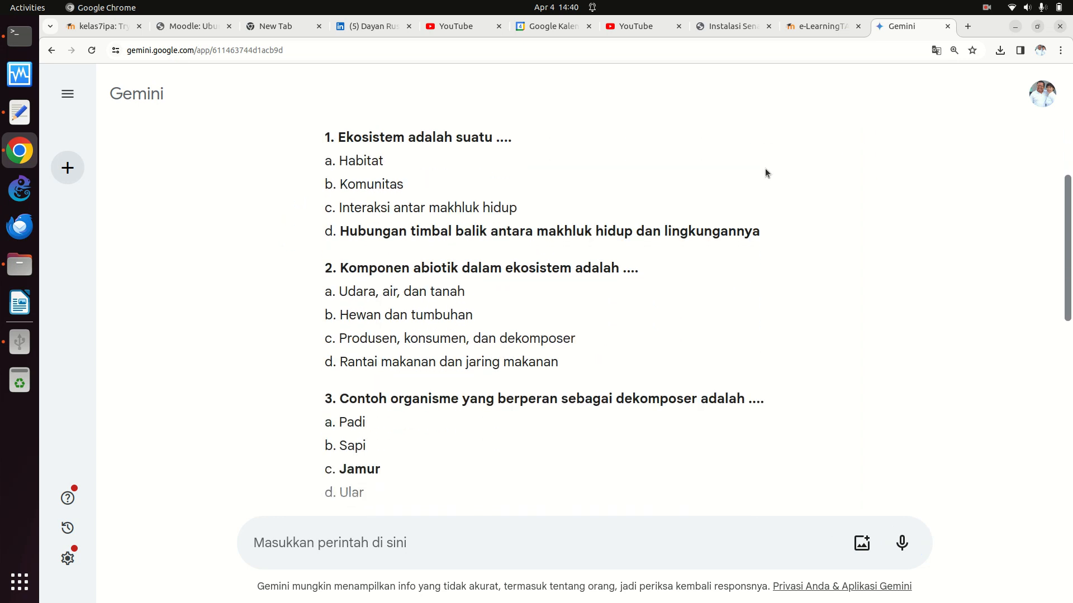
{"action": "scroll", "coordinate": [766, 168], "scroll_direction": "down", "scroll_amount": 4}
{"action": "scroll", "coordinate": [765, 168], "scroll_direction": "down", "scroll_amount": 7}
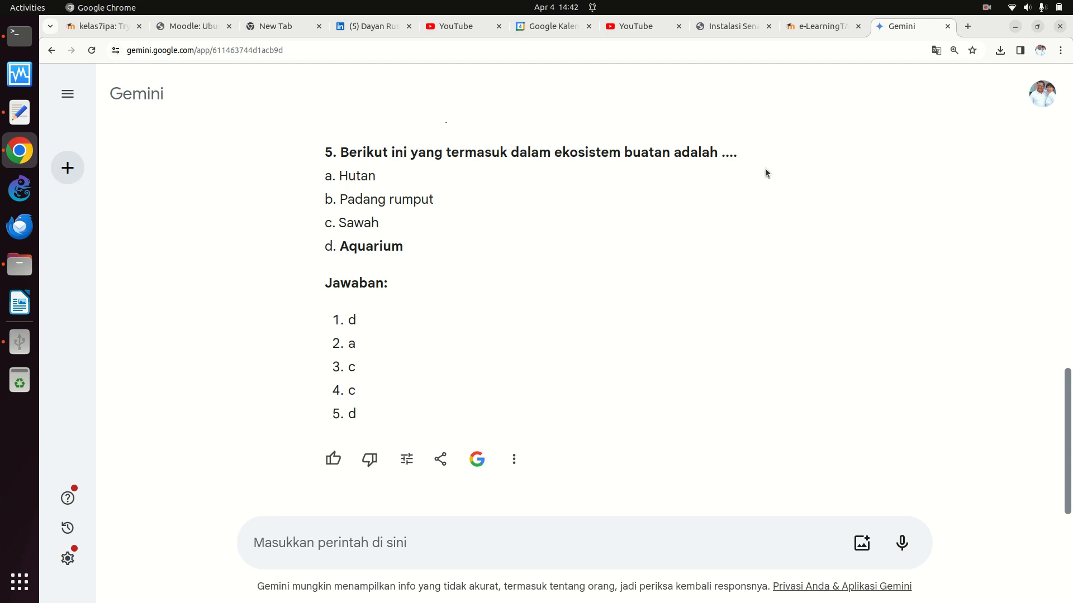
Open the e-Learning site tangselbelajar.tangerangselatankota.go.id in a new browser tab.
{"action": "left_click", "coordinate": [965, 29]}
{"action": "left_click", "coordinate": [722, 48]}
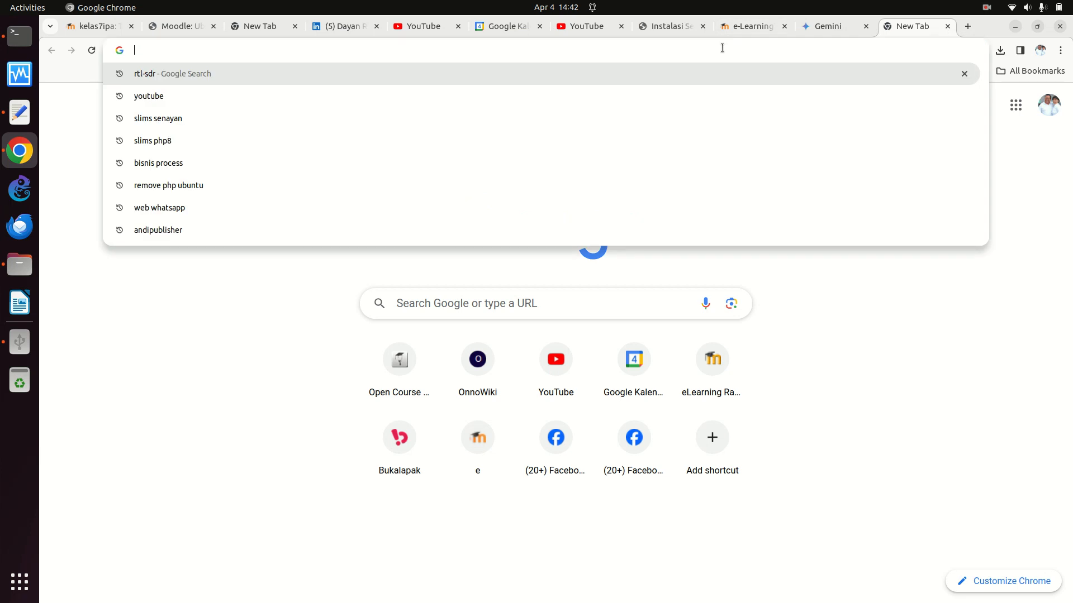
{"action": "type", "text": "tangsel"}
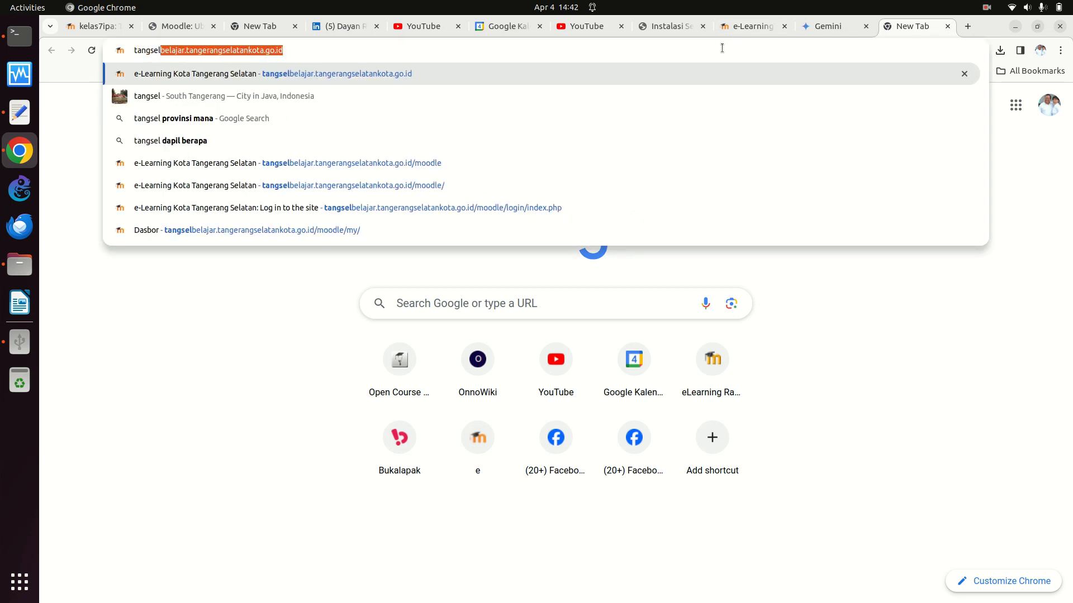
{"action": "left_click", "coordinate": [174, 352]}
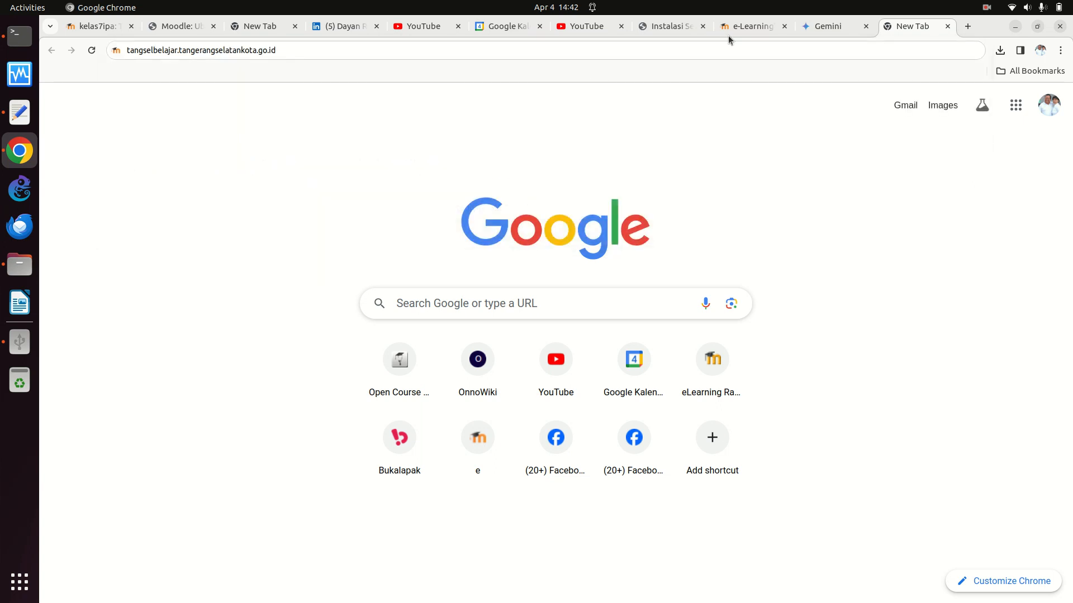
Copy all five ecosystem questions together with the answer key from the Gemini response.
{"action": "left_click", "coordinate": [819, 31]}
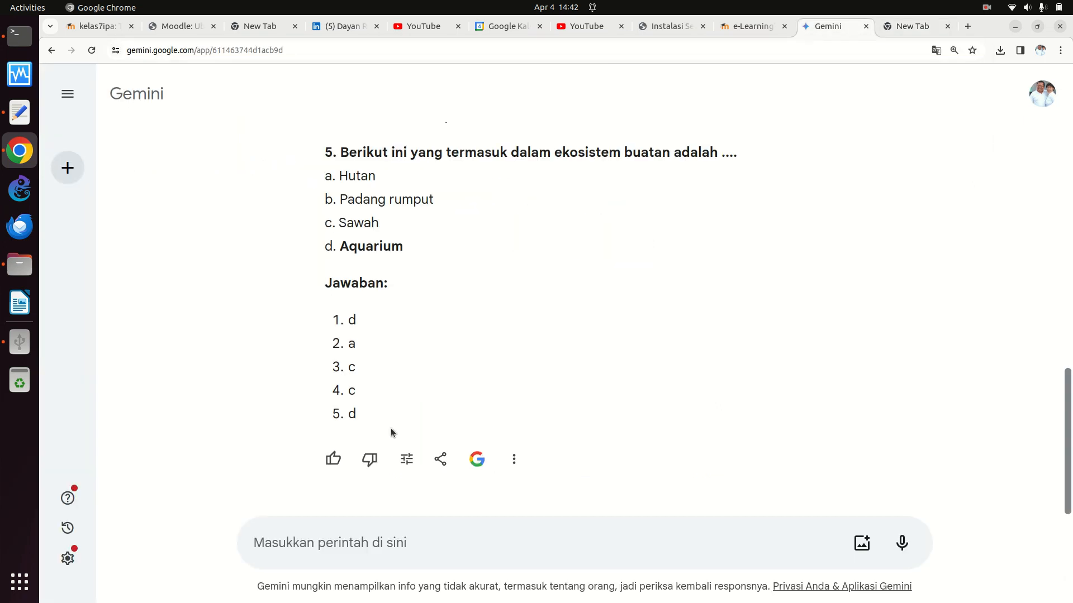
{"action": "left_click_drag", "start_coordinate": [391, 432], "coordinate": [326, 285]}
{"action": "right_click", "coordinate": [327, 285]}
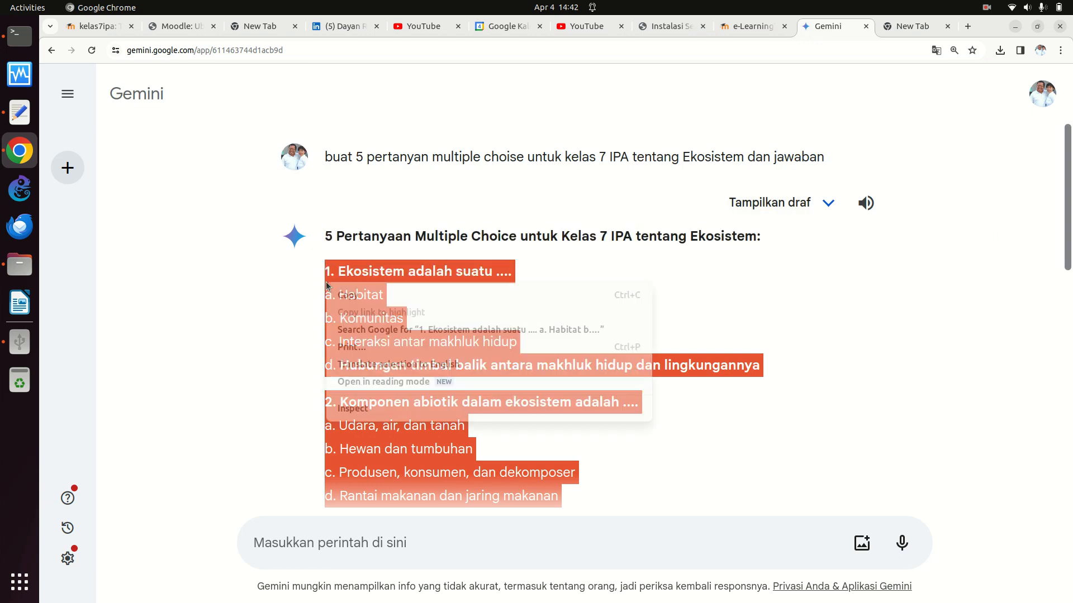
{"action": "left_click", "coordinate": [349, 295]}
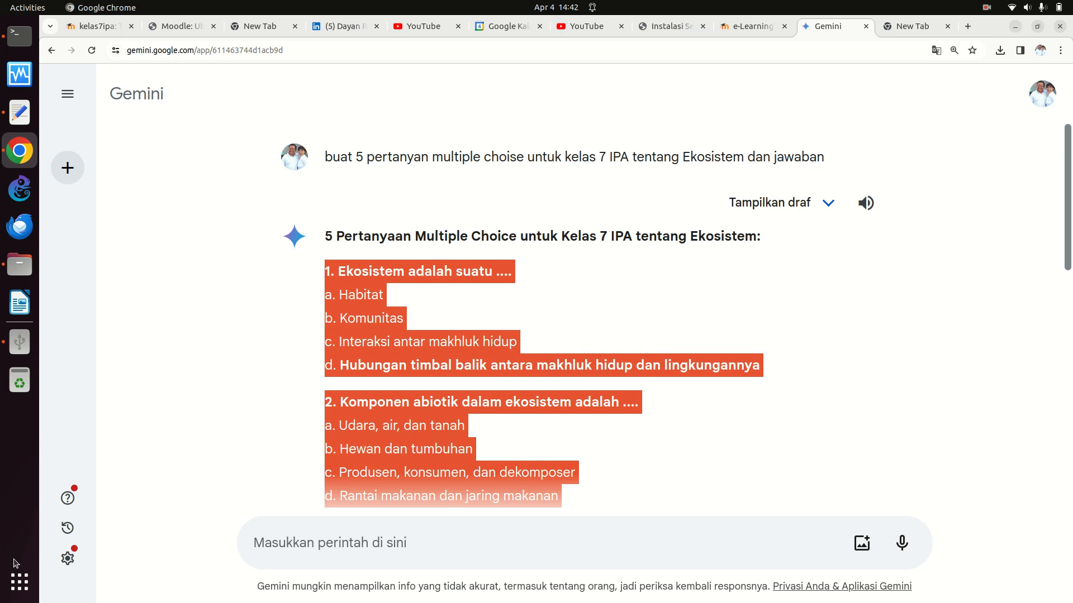
Switch to Text Editor, paste the copied questions into a new document and return to its first line.
{"action": "left_click", "coordinate": [20, 581]}
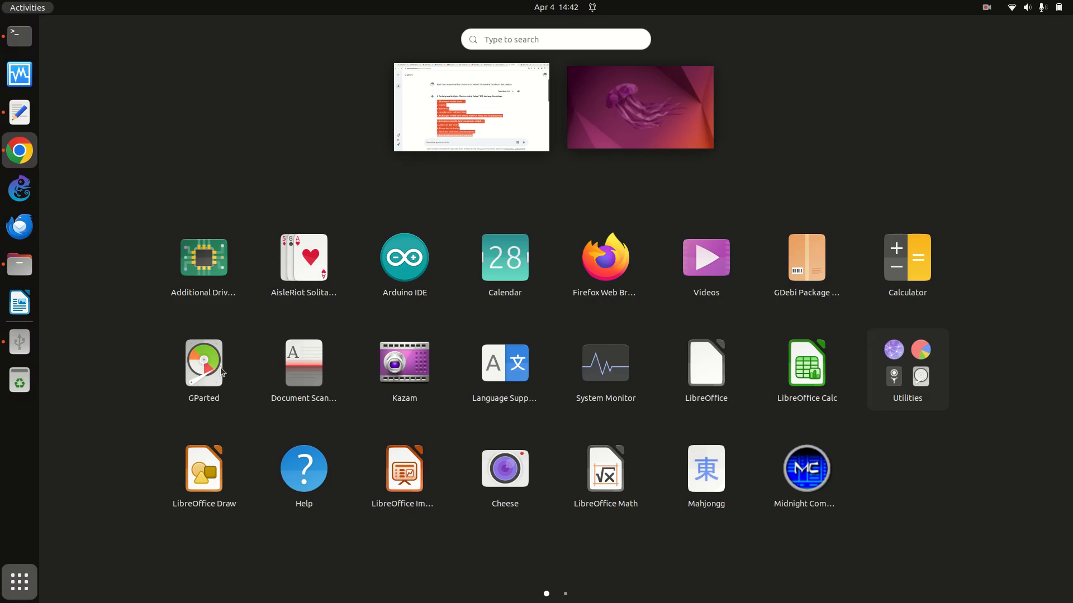
{"action": "left_click", "coordinate": [538, 39]}
{"action": "type", "text": "ged"}
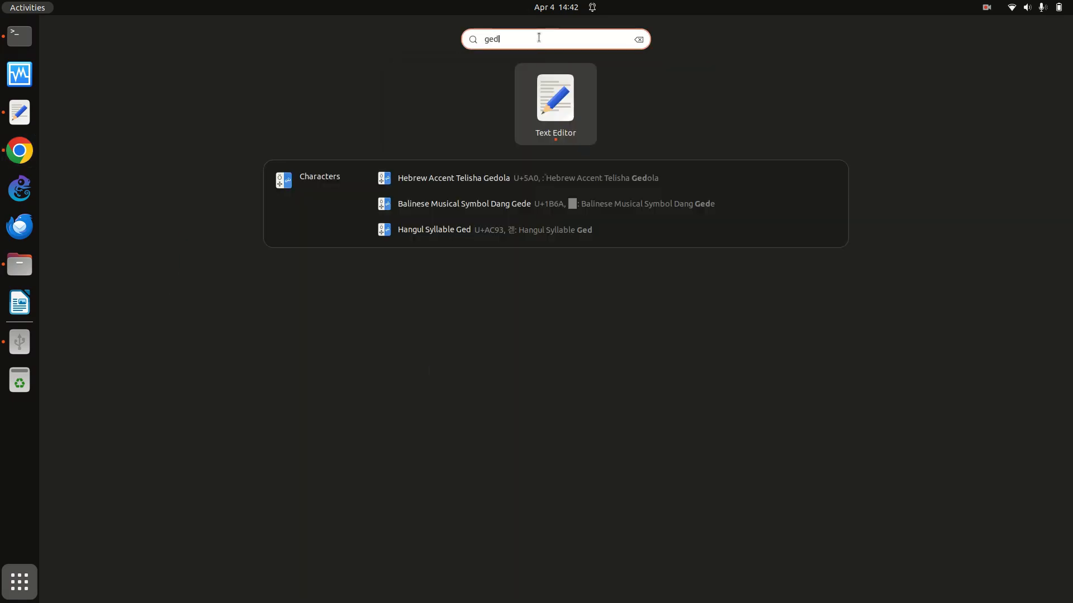
{"action": "left_click", "coordinate": [545, 99]}
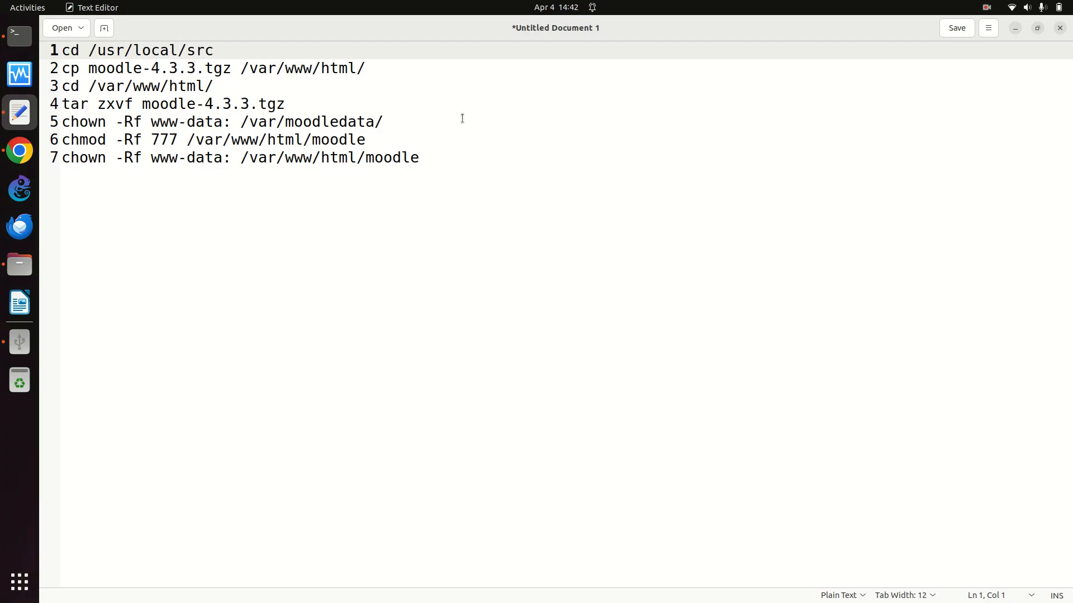
{"action": "left_click", "coordinate": [105, 28]}
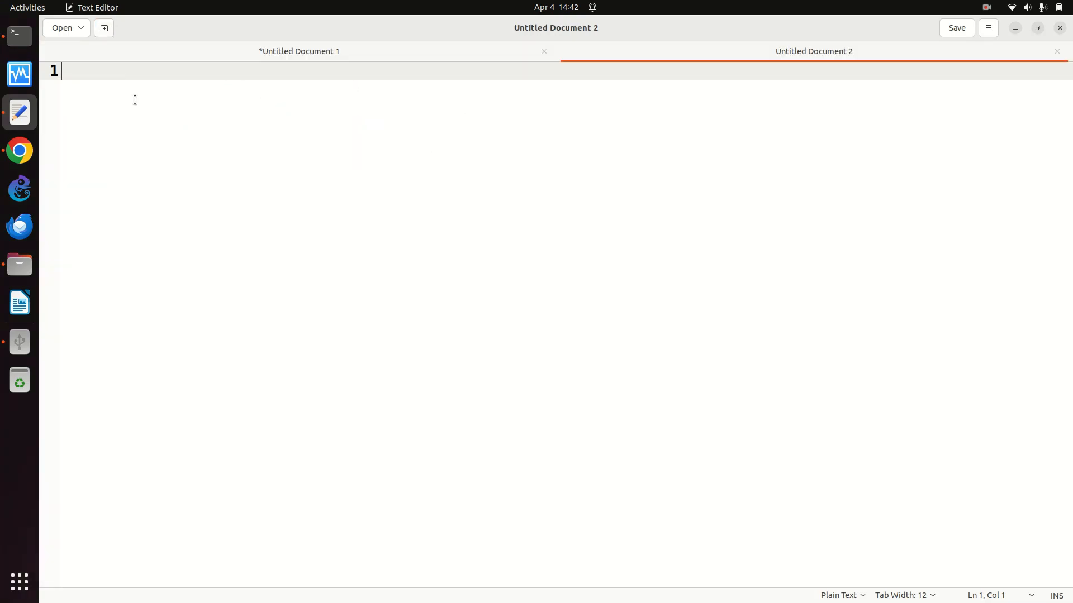
{"action": "key", "text": "ctrl+v"}
{"action": "key", "text": "Up"}
{"action": "key", "text": "Page_Up"}
{"action": "key", "text": "Page_Up"}
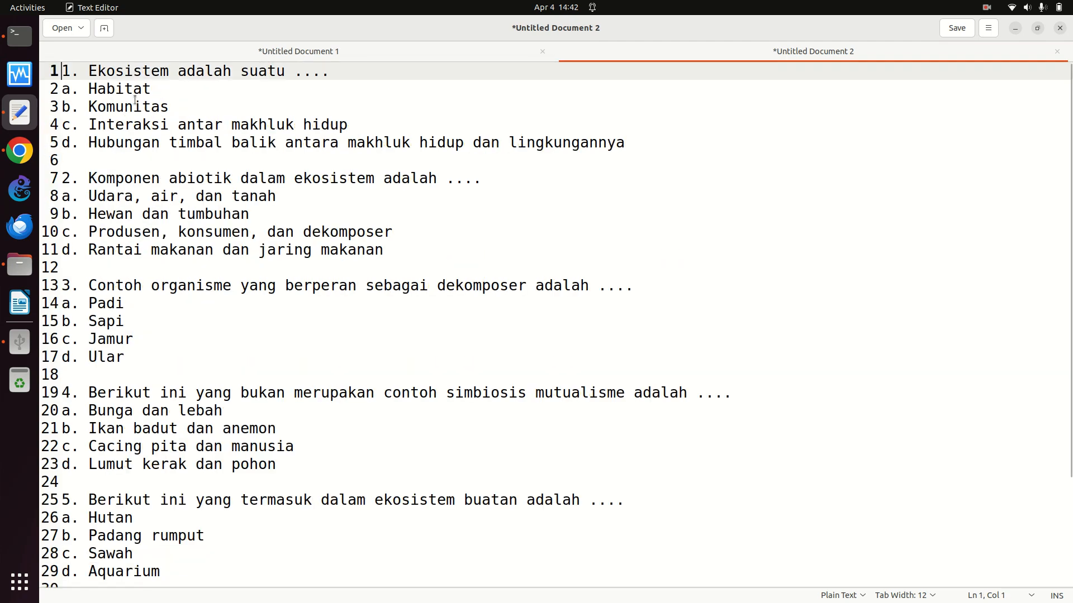
Delete the number prefixes "1. " and "2. " from the start of the first two ecosystem questions.
{"action": "key", "text": "Delete"}
{"action": "key", "text": "Delete"}
{"action": "key", "text": "Delete"}
{"action": "key", "text": "Down"}
{"action": "key", "text": "Down"}
{"action": "key", "text": "Down"}
{"action": "key", "text": "Down"}
{"action": "key", "text": "Down"}
{"action": "key", "text": "Down"}
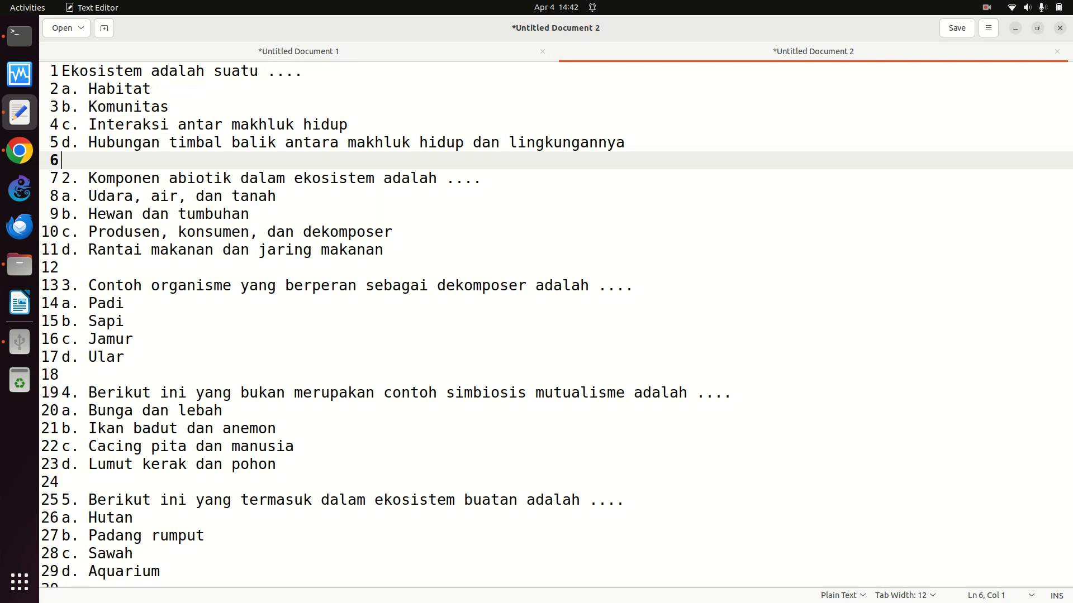
{"action": "key", "text": "Delete"}
{"action": "key", "text": "Delete"}
{"action": "key", "text": "Delete"}
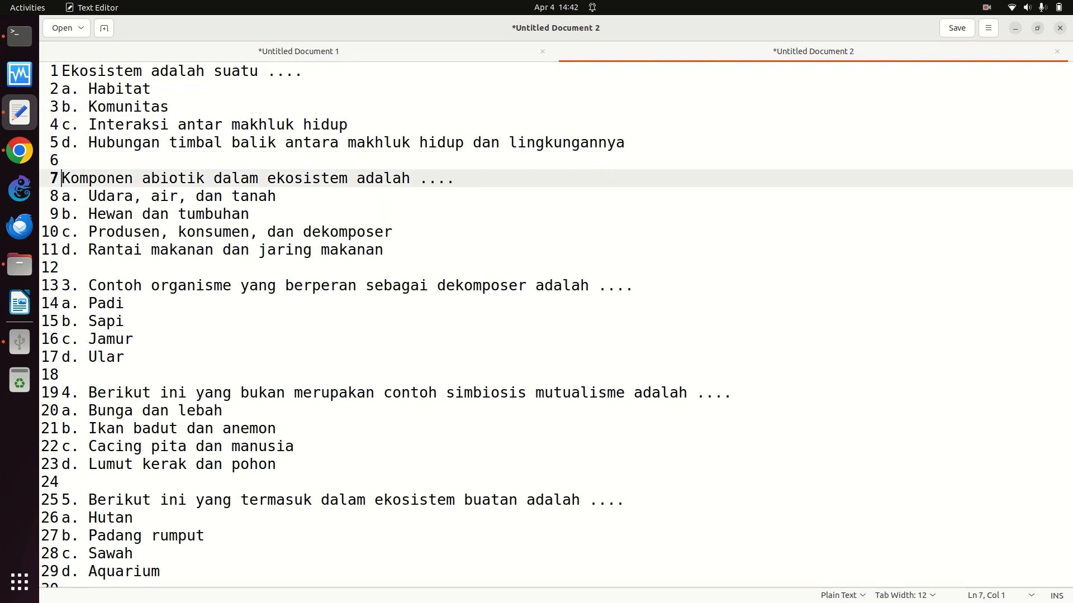
Delete the number prefixes "3. ", "4. " and "5. " from the start of the remaining three questions.
{"action": "key", "text": "Down"}
{"action": "key", "text": "Down"}
{"action": "key", "text": "Down"}
{"action": "key", "text": "Down"}
{"action": "key", "text": "Down"}
{"action": "key", "text": "Down"}
{"action": "key", "text": "Delete"}
{"action": "key", "text": "Delete"}
{"action": "key", "text": "Delete"}
{"action": "key", "text": "Down"}
{"action": "key", "text": "Down"}
{"action": "key", "text": "Down"}
{"action": "key", "text": "Down"}
{"action": "key", "text": "Down"}
{"action": "key", "text": "Down"}
{"action": "key", "text": "Delete"}
{"action": "key", "text": "Delete"}
{"action": "key", "text": "Delete"}
{"action": "key", "text": "Down"}
{"action": "key", "text": "Down"}
{"action": "key", "text": "Down"}
{"action": "key", "text": "Down"}
{"action": "key", "text": "Down"}
{"action": "key", "text": "Down"}
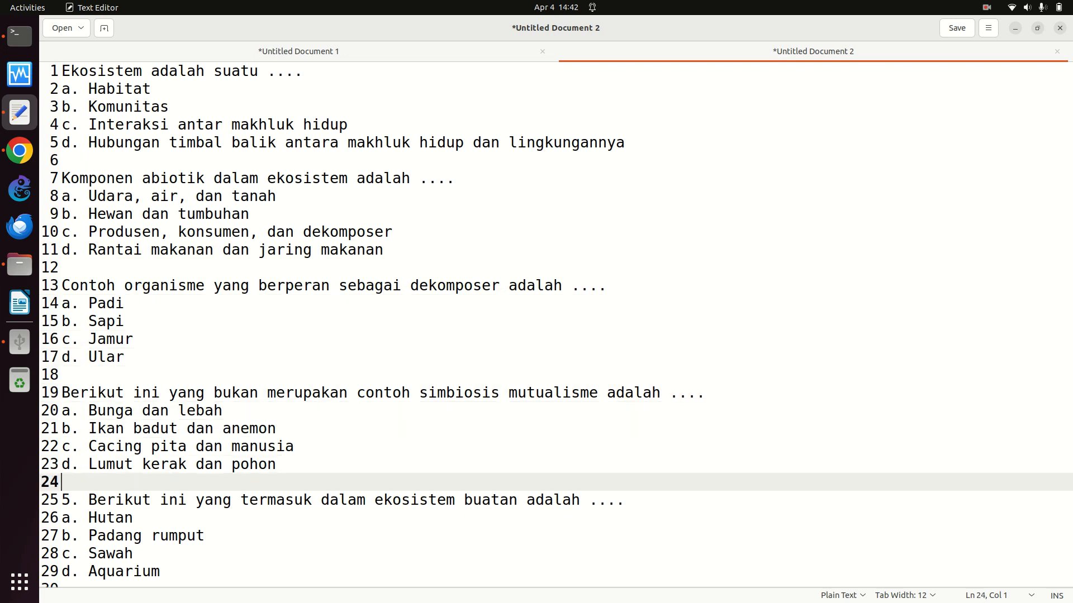
{"action": "key", "text": "Delete"}
{"action": "key", "text": "Delete"}
{"action": "key", "text": "Delete"}
{"action": "key", "text": "Down"}
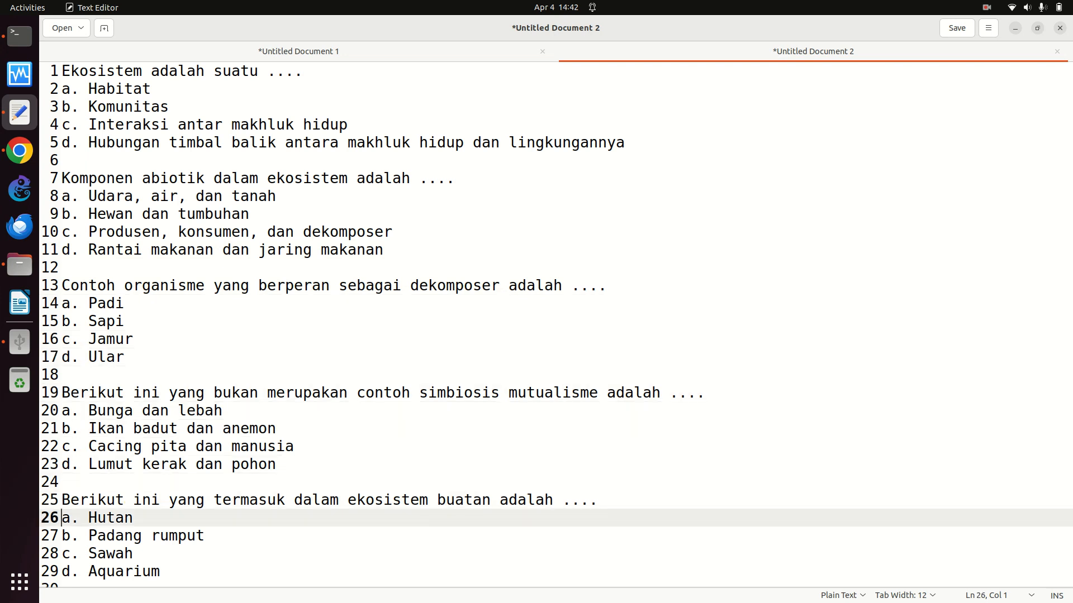
Check the answer key at the document's end and add the line "ANSWER: D" directly below option d of the first question.
{"action": "key", "text": "ctrl+End"}
{"action": "key", "text": "Up"}
{"action": "key", "text": "Up"}
{"action": "key", "text": "Up"}
{"action": "key", "text": "Up"}
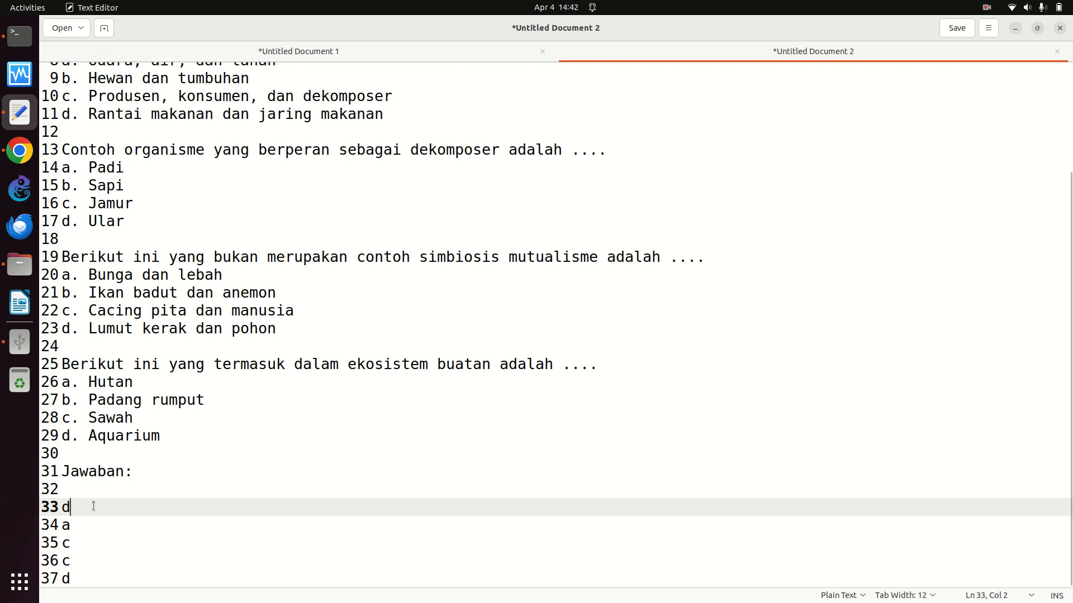
{"action": "left_click_drag", "start_coordinate": [94, 506], "coordinate": [59, 510]}
{"action": "key", "text": "Down"}
{"action": "key", "text": "Down"}
{"action": "key", "text": "Down"}
{"action": "key", "text": "Down"}
{"action": "key", "text": "Up"}
{"action": "key", "text": "Up"}
{"action": "key", "text": "Up"}
{"action": "key", "text": "Up"}
{"action": "key", "text": "Up"}
{"action": "key", "text": "Up"}
{"action": "key", "text": "Up"}
{"action": "key", "text": "Up"}
{"action": "key", "text": "Up"}
{"action": "key", "text": "Up"}
{"action": "key", "text": "Up"}
{"action": "key", "text": "Up"}
{"action": "key", "text": "Up"}
{"action": "key", "text": "Up"}
{"action": "key", "text": "Up"}
{"action": "key", "text": "Up"}
{"action": "key", "text": "Up"}
{"action": "key", "text": "Up"}
{"action": "key", "text": "Up"}
{"action": "key", "text": "Up"}
{"action": "key", "text": "Up"}
{"action": "key", "text": "Up"}
{"action": "key", "text": "Up"}
{"action": "key", "text": "Up"}
{"action": "key", "text": "Up"}
{"action": "key", "text": "Up"}
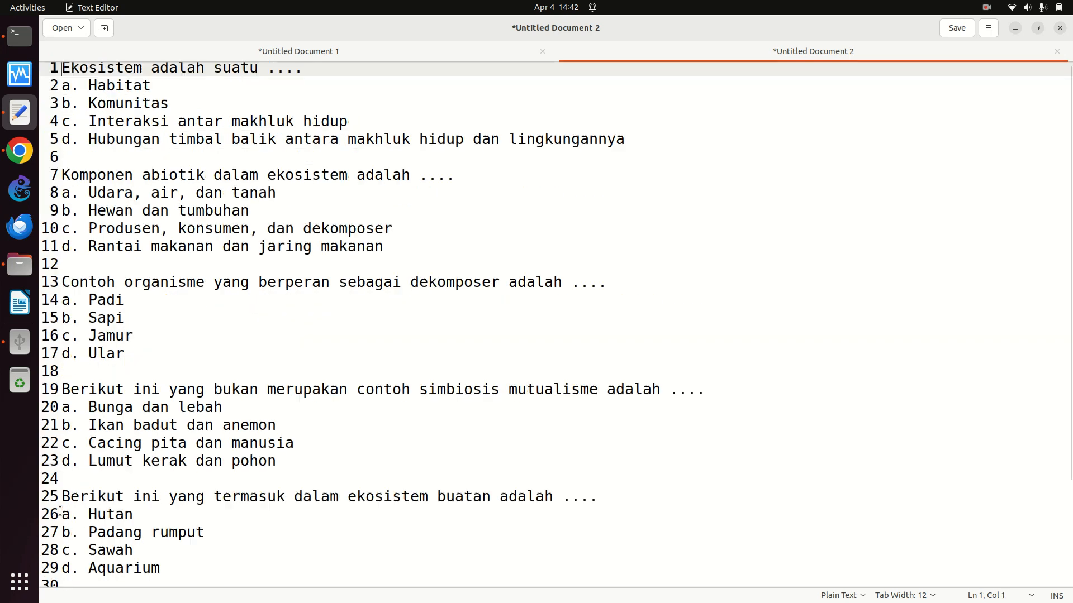
{"action": "key", "text": "Down"}
{"action": "key", "text": "Down"}
{"action": "key", "text": "End"}
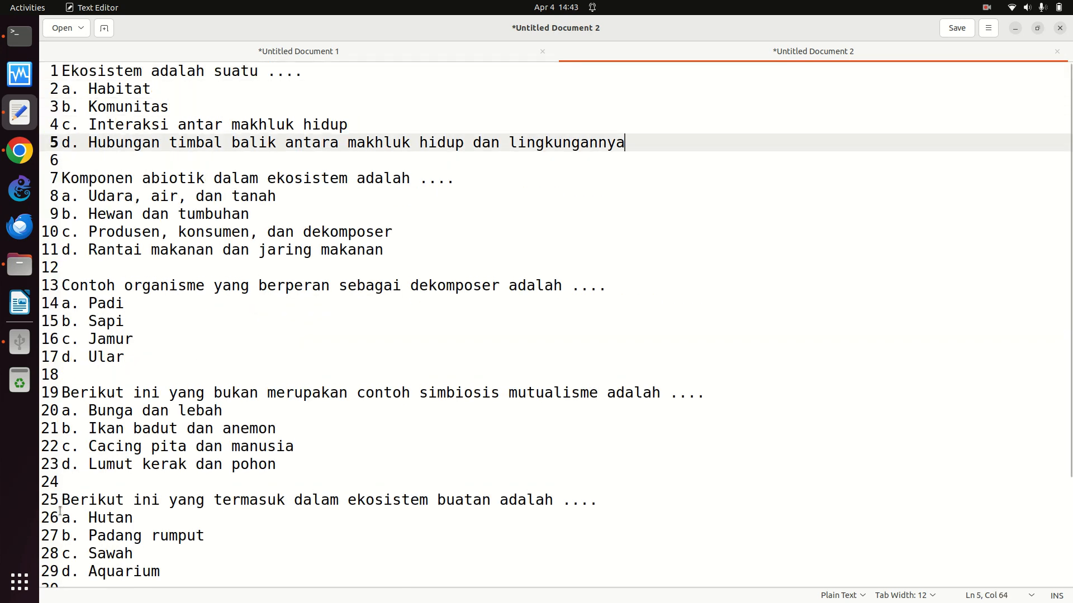
{"action": "key", "text": "Return"}
{"action": "type", "text": "ANSWER"}
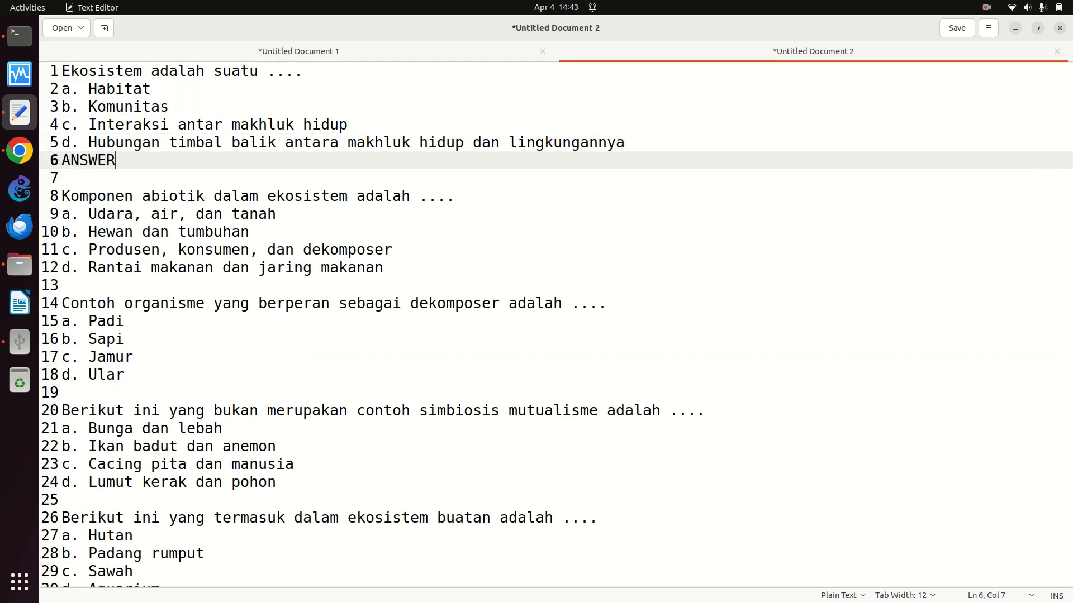
{"action": "type", "text": ": D"}
Check the second entry in the answer key and add the line "ANSWER: A" directly below option d of the question on komponen abiotik.
{"action": "key", "text": "ctrl+End"}
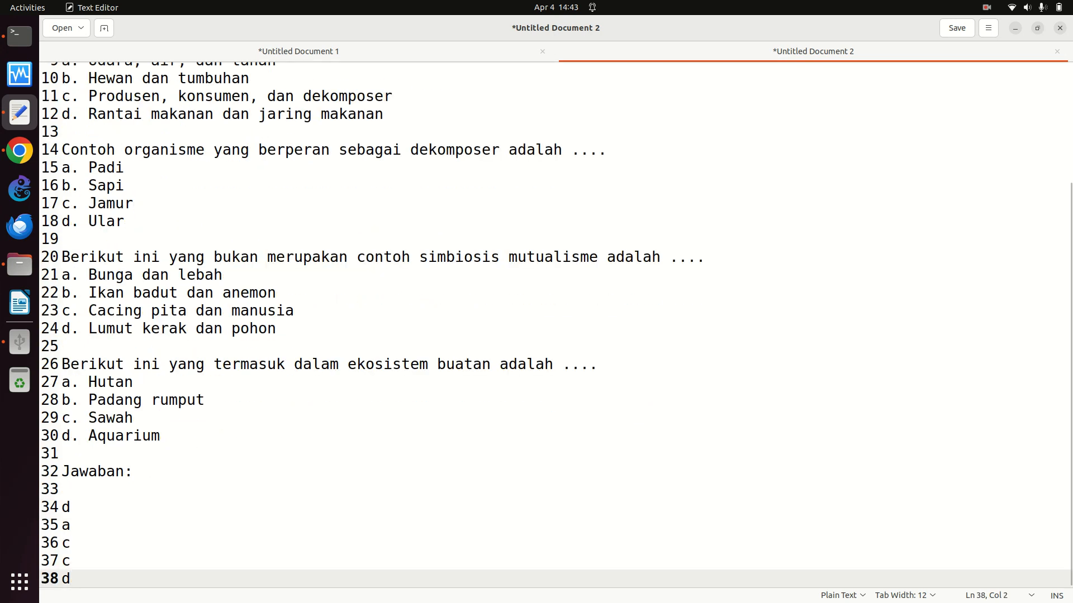
{"action": "key", "text": "Up"}
{"action": "key", "text": "Up"}
{"action": "key", "text": "Up"}
{"action": "key", "text": "Up"}
{"action": "key", "text": "Up"}
{"action": "key", "text": "Up"}
{"action": "key", "text": "Up"}
{"action": "key", "text": "Up"}
{"action": "key", "text": "Up"}
{"action": "key", "text": "Up"}
{"action": "key", "text": "Up"}
{"action": "key", "text": "Up"}
{"action": "key", "text": "Up"}
{"action": "key", "text": "Up"}
{"action": "key", "text": "Up"}
{"action": "key", "text": "Up"}
{"action": "key", "text": "Up"}
{"action": "key", "text": "Up"}
{"action": "key", "text": "Up"}
{"action": "key", "text": "Up"}
{"action": "key", "text": "Up"}
{"action": "key", "text": "Up"}
{"action": "key", "text": "Up"}
{"action": "key", "text": "Up"}
{"action": "key", "text": "Up"}
{"action": "key", "text": "Up"}
{"action": "key", "text": "Up"}
{"action": "key", "text": "Up"}
{"action": "key", "text": "Up"}
{"action": "key", "text": "Up"}
{"action": "key", "text": "Up"}
{"action": "key", "text": "Up"}
{"action": "key", "text": "Up"}
{"action": "key", "text": "Up"}
{"action": "key", "text": "Up"}
{"action": "key", "text": "Up"}
{"action": "key", "text": "Up"}
{"action": "key", "text": "Up"}
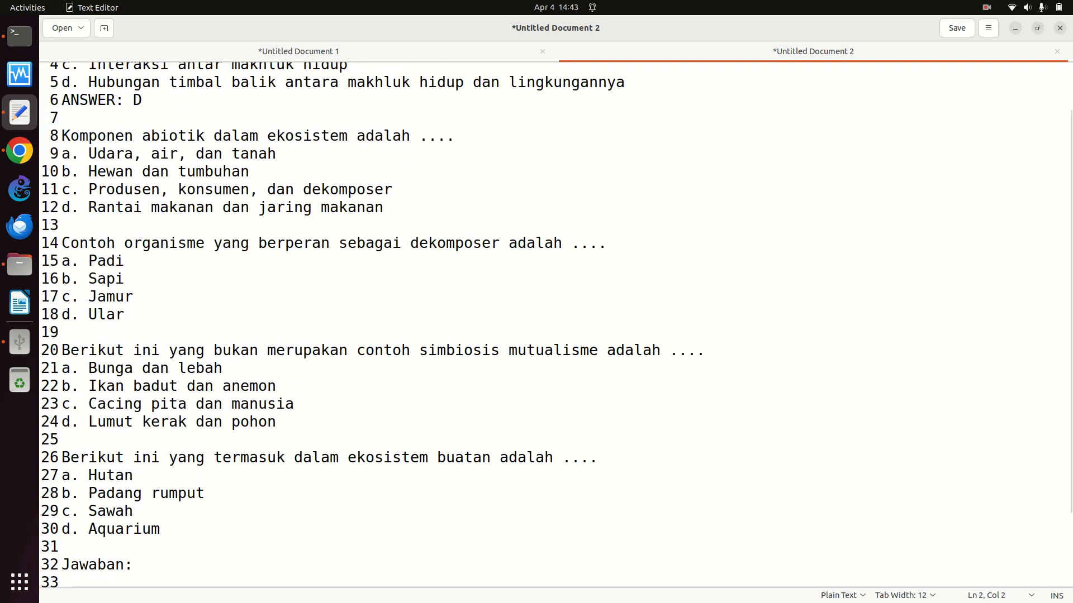
{"action": "key", "text": "Down"}
{"action": "key", "text": "Down"}
{"action": "key", "text": "Down"}
{"action": "key", "text": "Down"}
{"action": "key", "text": "Down"}
{"action": "key", "text": "Down"}
{"action": "key", "text": "Down"}
{"action": "key", "text": "Down"}
{"action": "key", "text": "Down"}
{"action": "key", "text": "Down"}
{"action": "key", "text": "Down"}
{"action": "key", "text": "Down"}
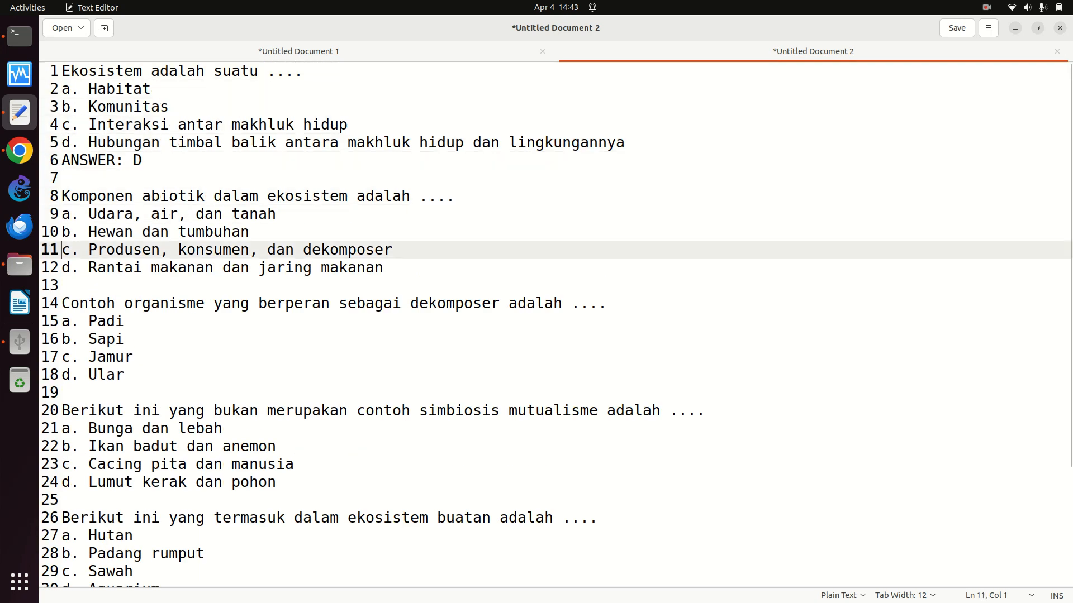
{"action": "key", "text": "Left"}
{"action": "key", "text": "Return"}
{"action": "type", "text": "AN"}
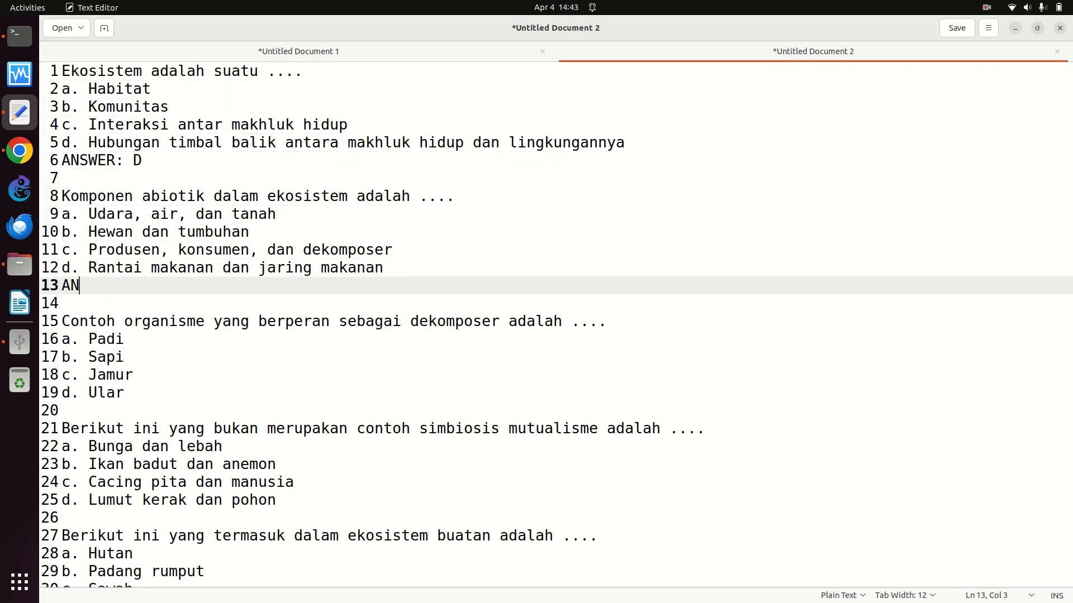
{"action": "type", "text": "SWER: A"}
{"action": "key", "text": "ctrl+End"}
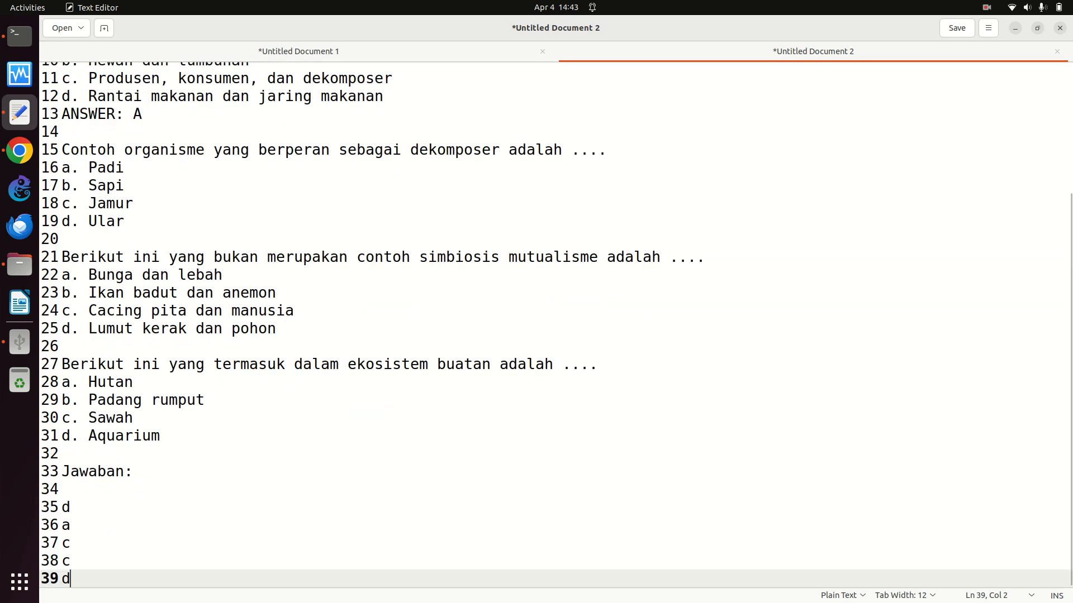
Add the line "ANSWER: C" directly below option d of the question on organisms acting as dekomposer.
{"action": "key", "text": "Up"}
{"action": "key", "text": "Up"}
{"action": "key", "text": "Up"}
{"action": "key", "text": "Up"}
{"action": "key", "text": "Up"}
{"action": "key", "text": "Up"}
{"action": "key", "text": "Up"}
{"action": "key", "text": "Up"}
{"action": "key", "text": "Up"}
{"action": "key", "text": "Up"}
{"action": "key", "text": "Up"}
{"action": "key", "text": "Up"}
{"action": "key", "text": "Up"}
{"action": "key", "text": "Up"}
{"action": "key", "text": "Up"}
{"action": "key", "text": "Up"}
{"action": "key", "text": "Up"}
{"action": "key", "text": "Up"}
{"action": "key", "text": "Up"}
{"action": "key", "text": "Up"}
{"action": "key", "text": "Up"}
{"action": "key", "text": "Down"}
{"action": "key", "text": "Down"}
{"action": "key", "text": "Left"}
{"action": "key", "text": "Return"}
{"action": "type", "text": "A S"}
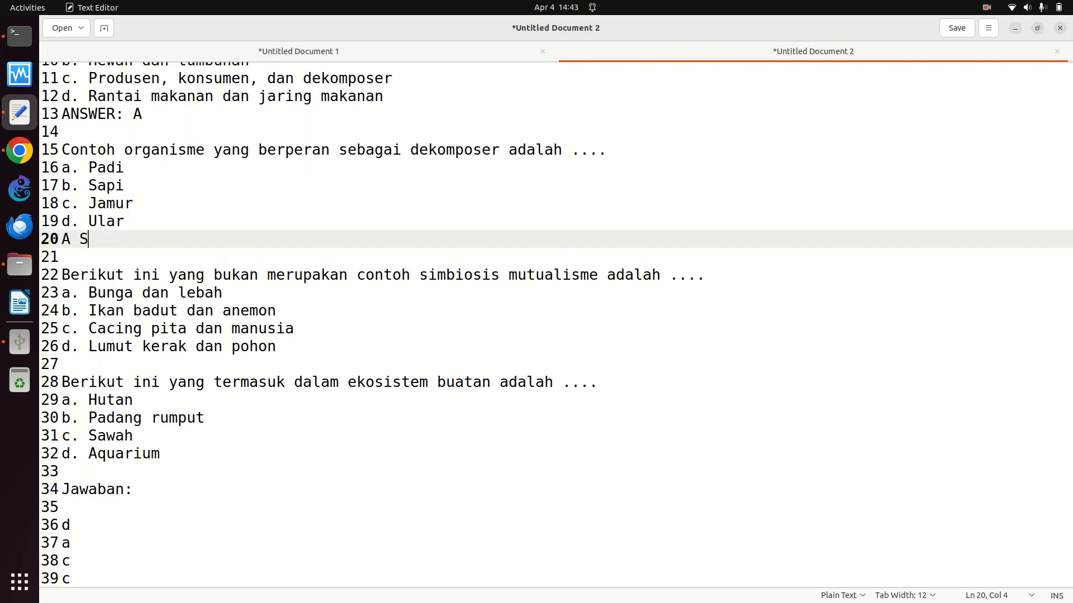
{"action": "key", "text": "BackSpace"}
{"action": "key", "text": "BackSpace"}
{"action": "type", "text": "NSWER: C"}
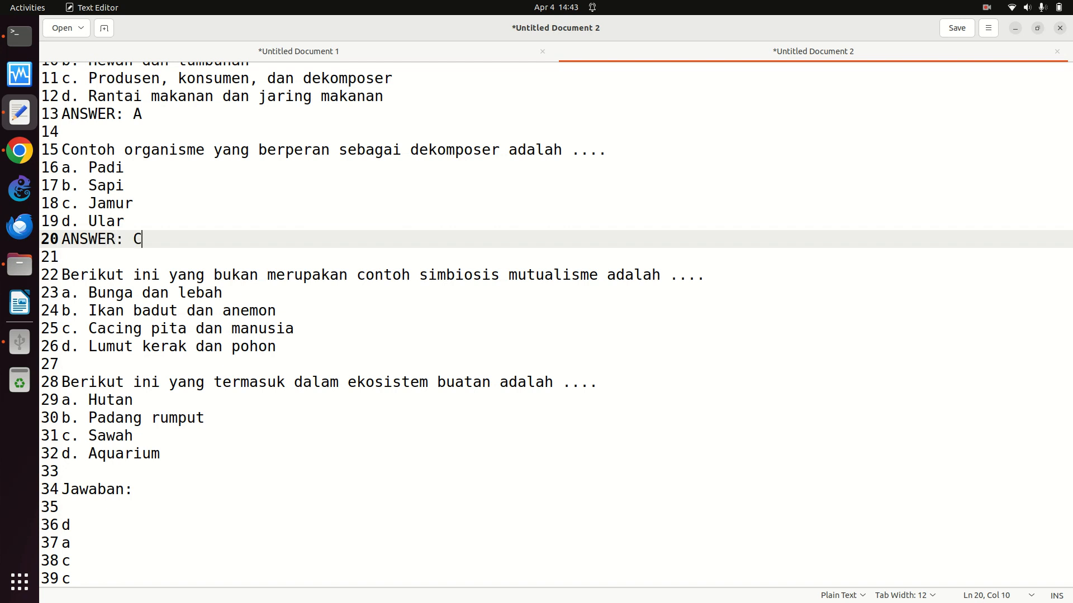
Add the line "ANSWER: C" directly below option d of the question on simbiosis mutualisme.
{"action": "key", "text": "Up"}
{"action": "key", "text": "Up"}
{"action": "key", "text": "Up"}
{"action": "key", "text": "Down"}
{"action": "key", "text": "Down"}
{"action": "key", "text": "Down"}
{"action": "key", "text": "Down"}
{"action": "key", "text": "Down"}
{"action": "key", "text": "Down"}
{"action": "key", "text": "Down"}
{"action": "key", "text": "Down"}
{"action": "key", "text": "Down"}
{"action": "key", "text": "Down"}
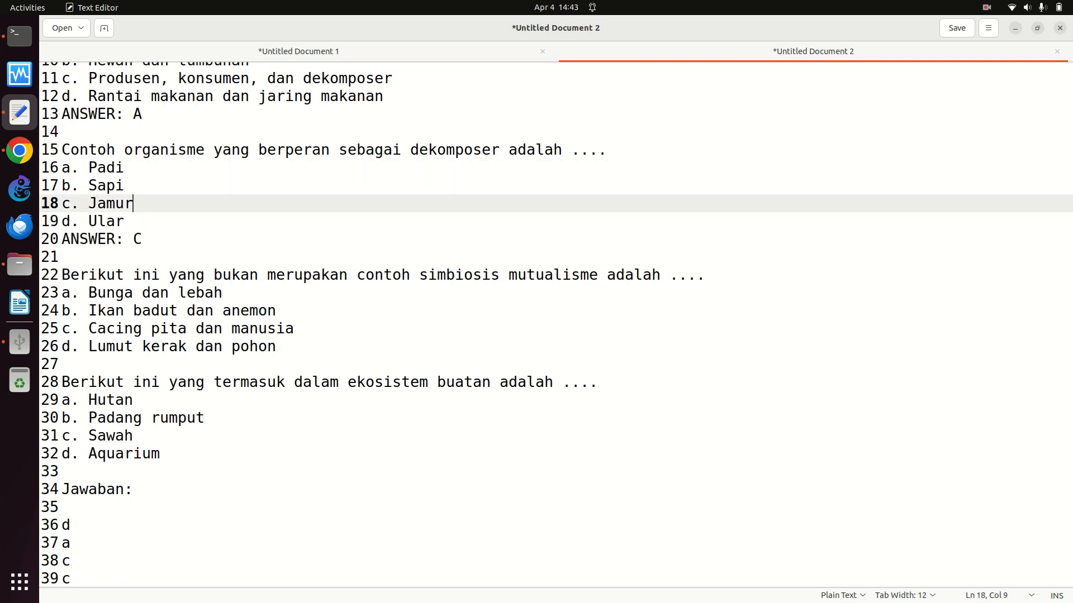
{"action": "key", "text": "Left"}
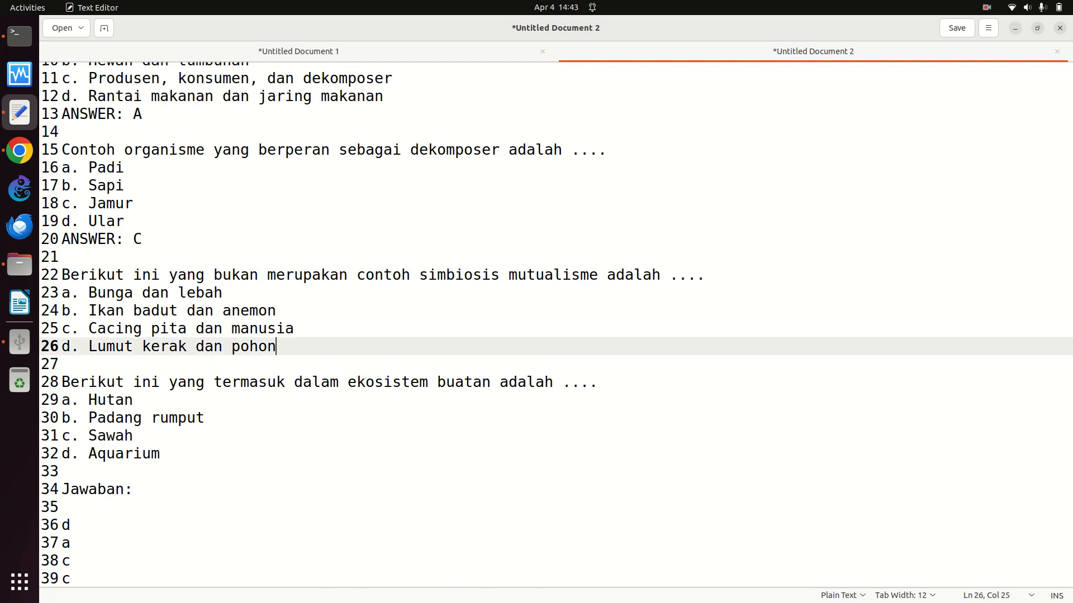
{"action": "key", "text": "Return"}
{"action": "type", "text": "ANS"}
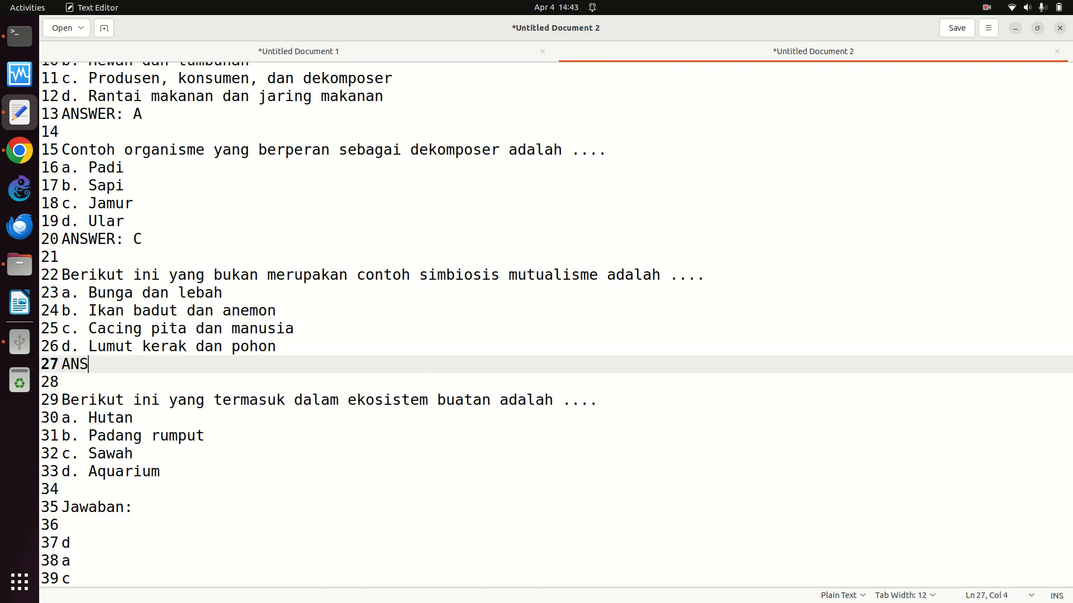
{"action": "type", "text": "WER: C"}
Add the line "ANSWER: D" directly below option d of the question on ekosistem buatan.
{"action": "key", "text": "Up"}
{"action": "key", "text": "Up"}
{"action": "key", "text": "Up"}
{"action": "key", "text": "Up"}
{"action": "key", "text": "Up"}
{"action": "key", "text": "Down"}
{"action": "key", "text": "Down"}
{"action": "key", "text": "Down"}
{"action": "key", "text": "Down"}
{"action": "key", "text": "Down"}
{"action": "key", "text": "Down"}
{"action": "key", "text": "Down"}
{"action": "key", "text": "Down"}
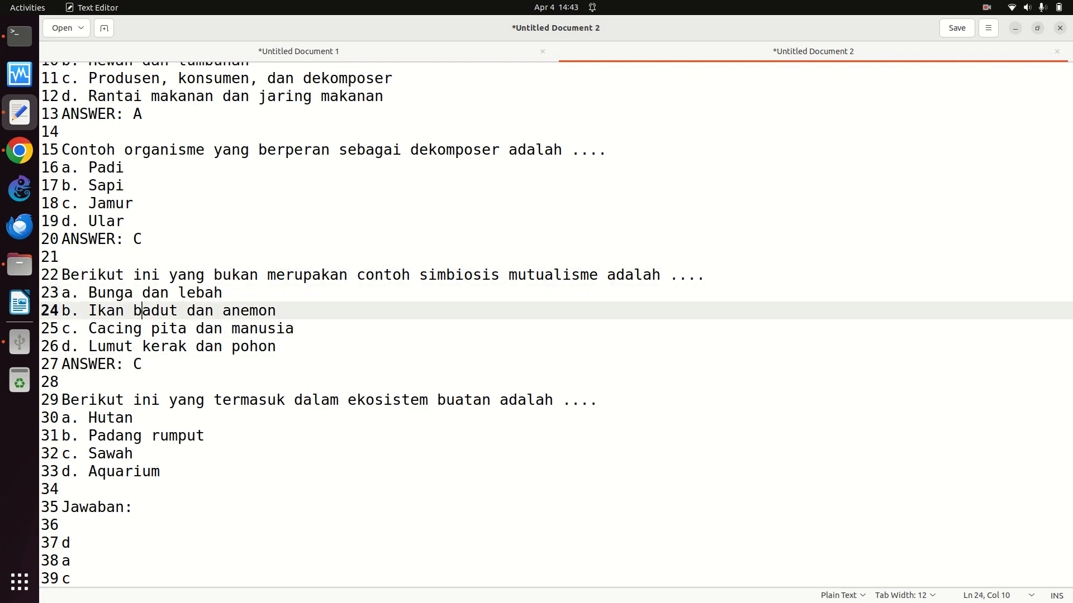
{"action": "key", "text": "Down"}
{"action": "key", "text": "Down"}
{"action": "key", "text": "Down"}
{"action": "key", "text": "Down"}
{"action": "key", "text": "Up"}
{"action": "key", "text": "Return"}
{"action": "type", "text": "ANSWER"}
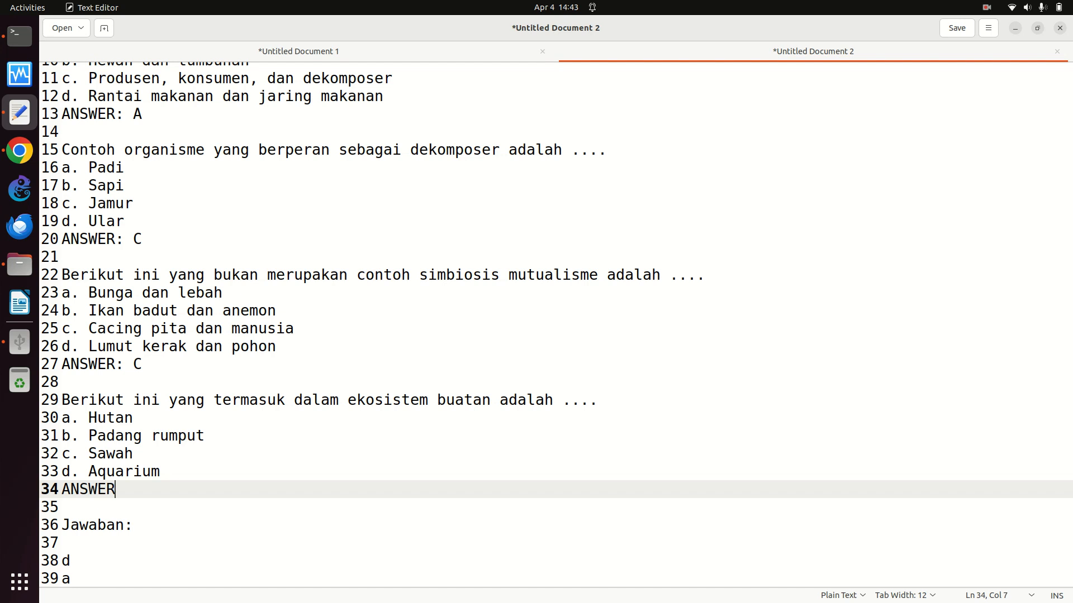
{"action": "type", "text": ": D"}
Change the four option letters of the first question, "Ekosistem adalah suatu", to uppercase A, B, C and D.
{"action": "key", "text": "Up"}
{"action": "key", "text": "Up"}
{"action": "key", "text": "Up"}
{"action": "key", "text": "Up"}
{"action": "key", "text": "Up"}
{"action": "key", "text": "Up"}
{"action": "key", "text": "Up"}
{"action": "key", "text": "Up"}
{"action": "key", "text": "Up"}
{"action": "key", "text": "Up"}
{"action": "key", "text": "Up"}
{"action": "key", "text": "Up"}
{"action": "key", "text": "Up"}
{"action": "key", "text": "Up"}
{"action": "key", "text": "Up"}
{"action": "key", "text": "Up"}
{"action": "key", "text": "ctrl+Home"}
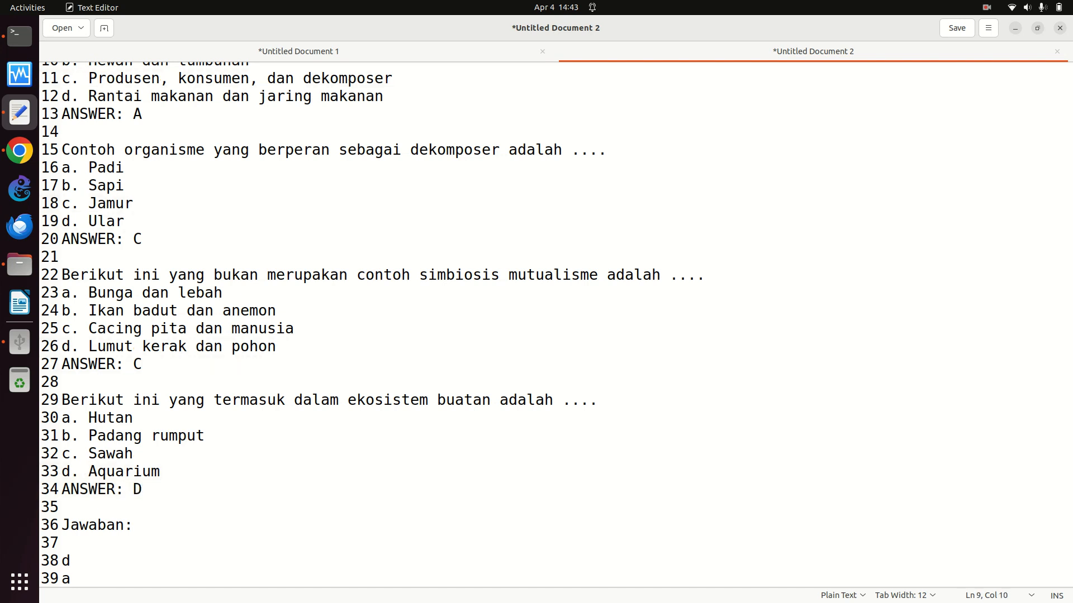
{"action": "key", "text": "Down"}
{"action": "key", "text": "Right"}
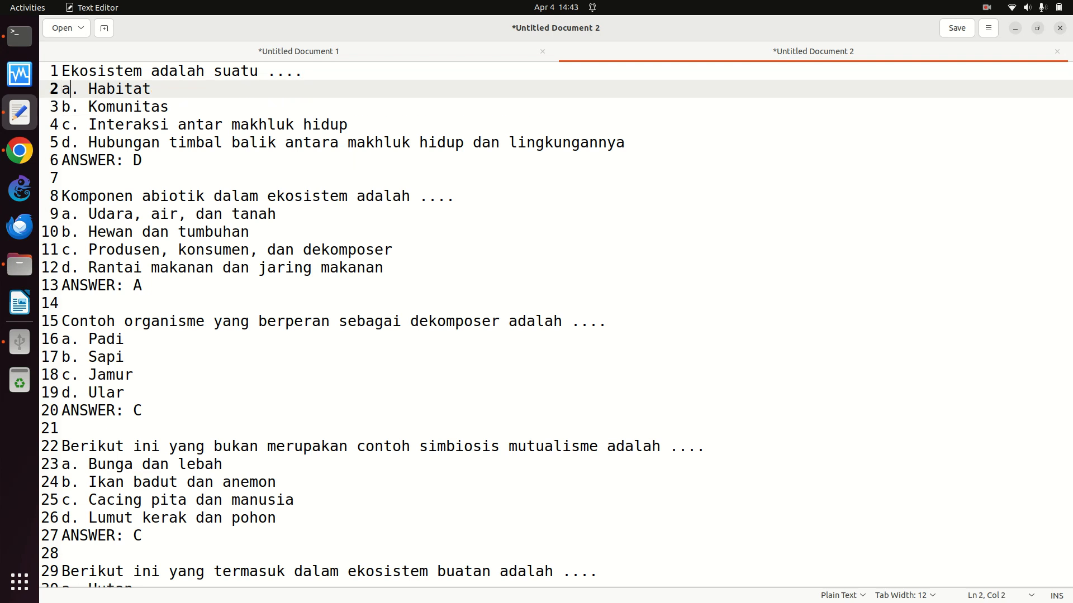
{"action": "key", "text": "BackSpace"}
{"action": "type", "text": "A"}
{"action": "key", "text": "Down"}
{"action": "key", "text": "Delete"}
{"action": "key", "text": "BackSpace"}
{"action": "type", "text": "B."}
{"action": "key", "text": "Down"}
{"action": "key", "text": "Left"}
{"action": "key", "text": "BackSpace"}
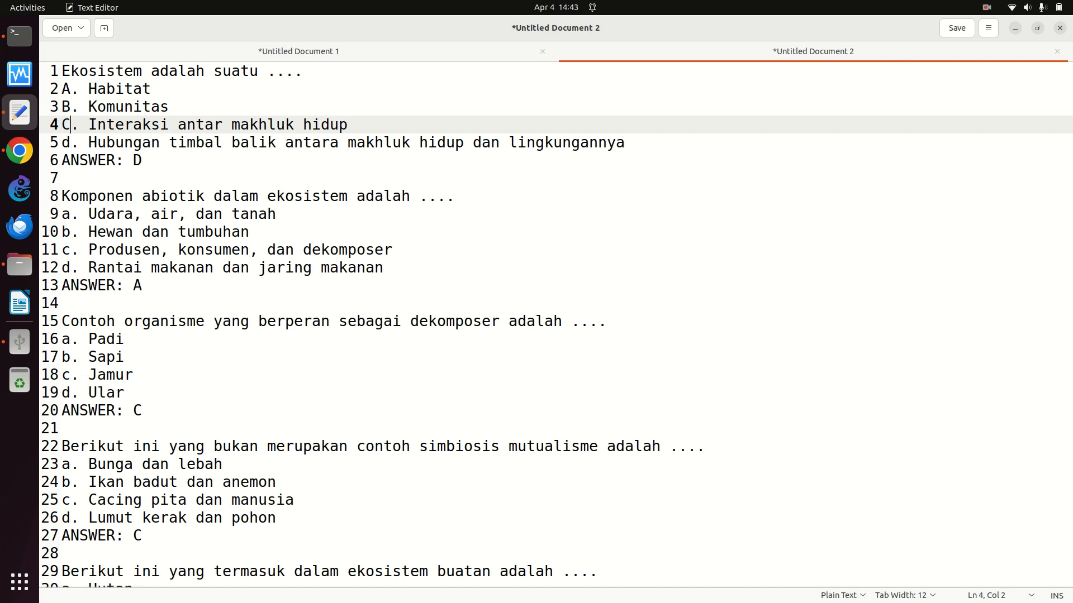
{"action": "type", "text": "C"}
{"action": "key", "text": "Down"}
{"action": "key", "text": "BackSpace"}
{"action": "type", "text": "D"}
Change the four option letters of the question on komponen abiotik to uppercase A, B, C and D.
{"action": "key", "text": "Down"}
{"action": "key", "text": "Down"}
{"action": "key", "text": "Down"}
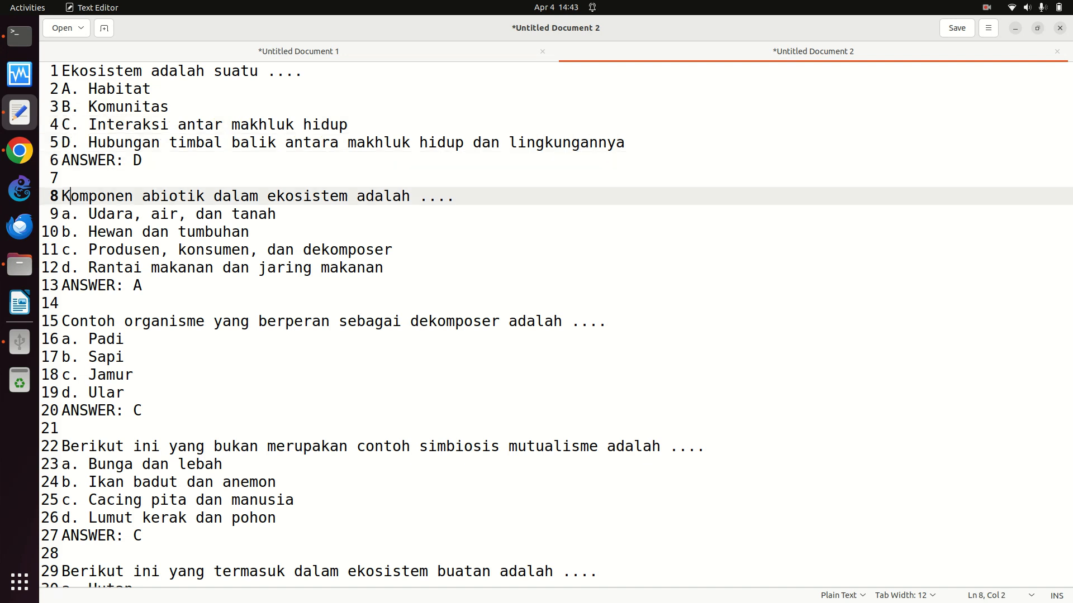
{"action": "key", "text": "Down"}
{"action": "key", "text": "BackSpace"}
{"action": "type", "text": "A"}
{"action": "key", "text": "Down"}
{"action": "key", "text": "BackSpace"}
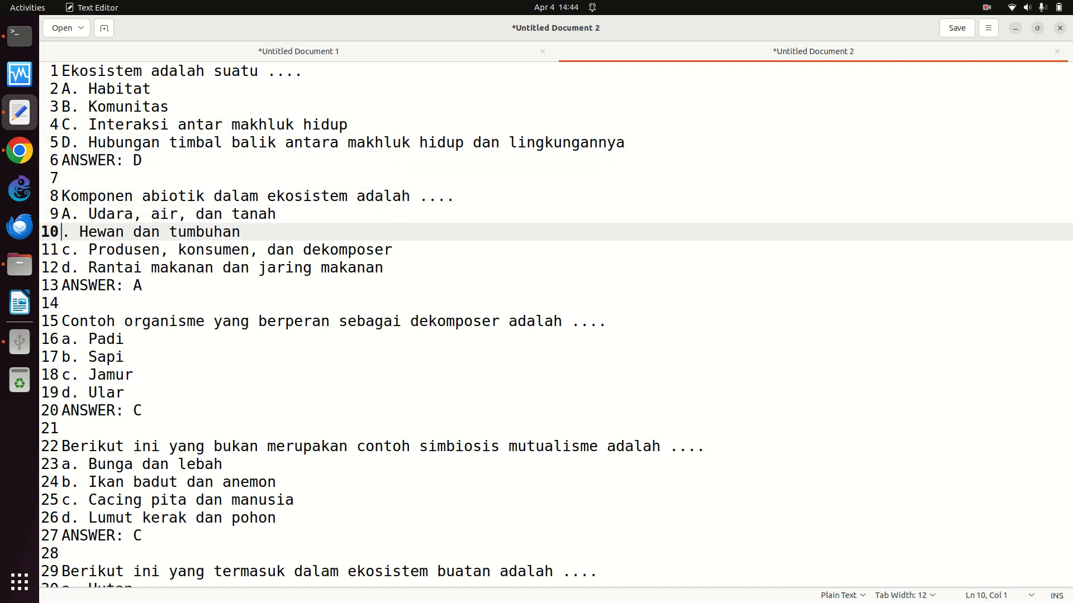
{"action": "type", "text": "B"}
{"action": "key", "text": "Down"}
{"action": "key", "text": "BackSpace"}
{"action": "type", "text": "C"}
{"action": "key", "text": "Down"}
{"action": "key", "text": "BackSpace"}
{"action": "type", "text": "D"}
Change the four option letters of the dekomposer question to uppercase A, B, C and D.
{"action": "key", "text": "Down"}
{"action": "key", "text": "Down"}
{"action": "key", "text": "Down"}
{"action": "key", "text": "Down"}
{"action": "key", "text": "BackSpace"}
{"action": "type", "text": "A"}
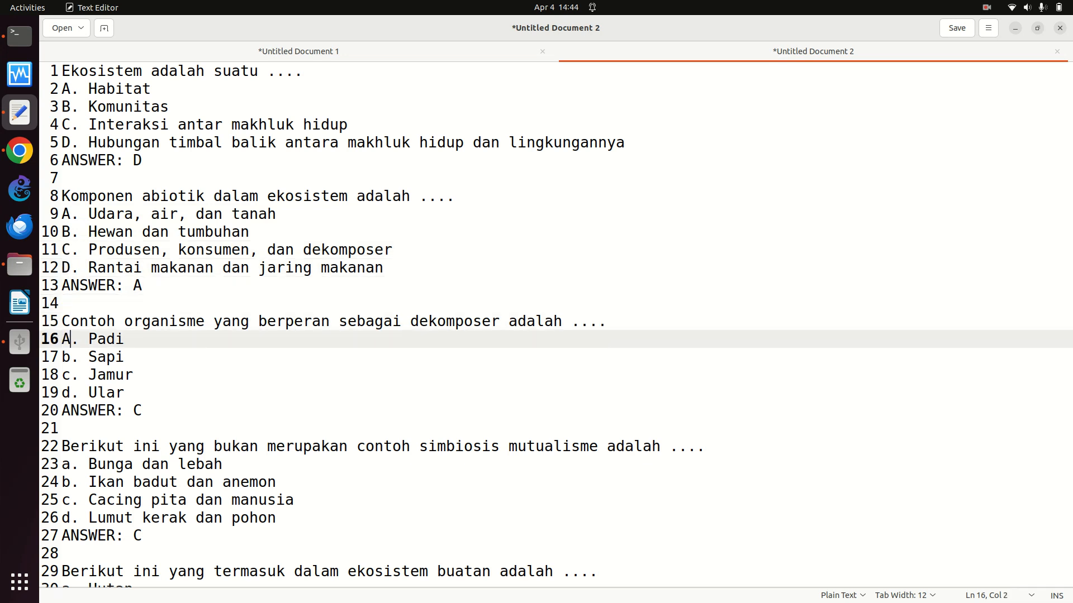
{"action": "key", "text": "Down"}
{"action": "key", "text": "Up"}
{"action": "key", "text": "Down"}
{"action": "key", "text": "BackSpace"}
{"action": "type", "text": "B"}
{"action": "key", "text": "Down"}
{"action": "key", "text": "BackSpace"}
{"action": "type", "text": "C"}
{"action": "key", "text": "Down"}
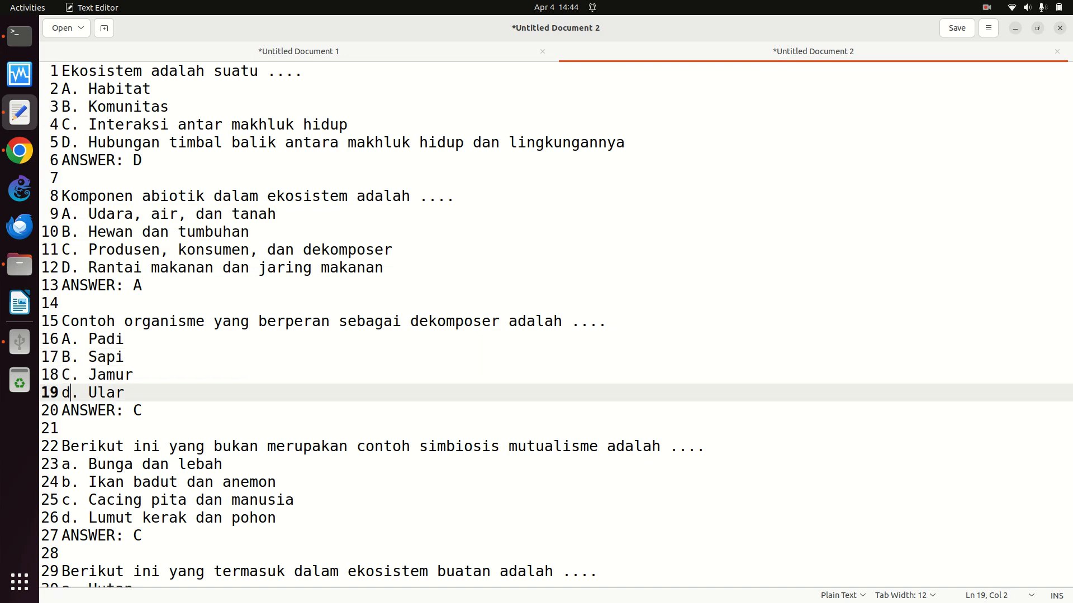
{"action": "key", "text": "BackSpace"}
{"action": "type", "text": "D"}
Change the four option letters of the question on simbiosis mutualisme to uppercase A, B, C and D.
{"action": "key", "text": "Down"}
{"action": "key", "text": "Down"}
{"action": "key", "text": "Down"}
{"action": "key", "text": "Down"}
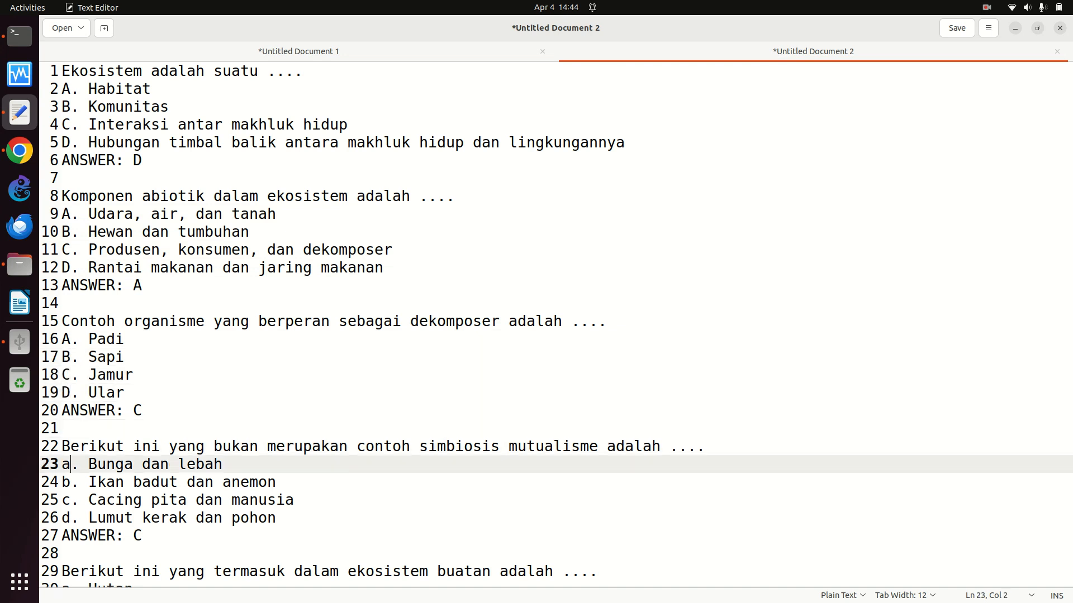
{"action": "key", "text": "BackSpace"}
{"action": "type", "text": "A"}
{"action": "key", "text": "Down"}
{"action": "key", "text": "BackSpace"}
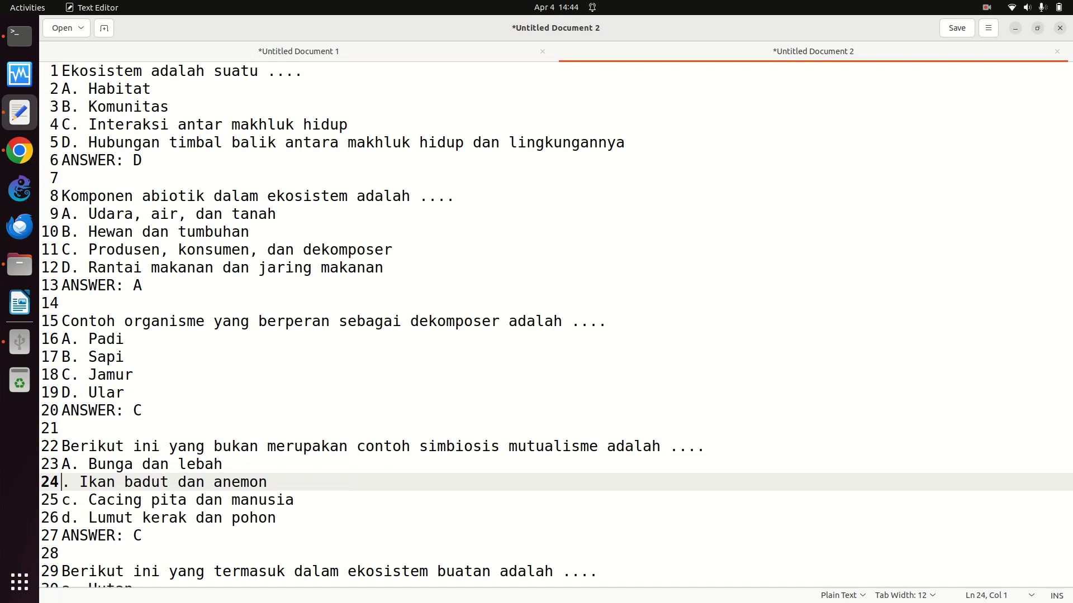
{"action": "type", "text": "B"}
{"action": "key", "text": "Down"}
{"action": "key", "text": "BackSpace"}
{"action": "type", "text": "C"}
{"action": "key", "text": "Down"}
{"action": "key", "text": "BackSpace"}
{"action": "type", "text": "D"}
Change the four option letters of the question on ekosistem buatan to uppercase A, B, C and D.
{"action": "key", "text": "Down"}
{"action": "key", "text": "Down"}
{"action": "key", "text": "Down"}
{"action": "key", "text": "Down"}
{"action": "key", "text": "Down"}
{"action": "key", "text": "Up"}
{"action": "key", "text": "BackSpace"}
{"action": "type", "text": "A"}
{"action": "key", "text": "Down"}
{"action": "key", "text": "BackSpace"}
{"action": "type", "text": "B"}
{"action": "key", "text": "Down"}
{"action": "key", "text": "BackSpace"}
{"action": "type", "text": "C"}
{"action": "key", "text": "BackSpace"}
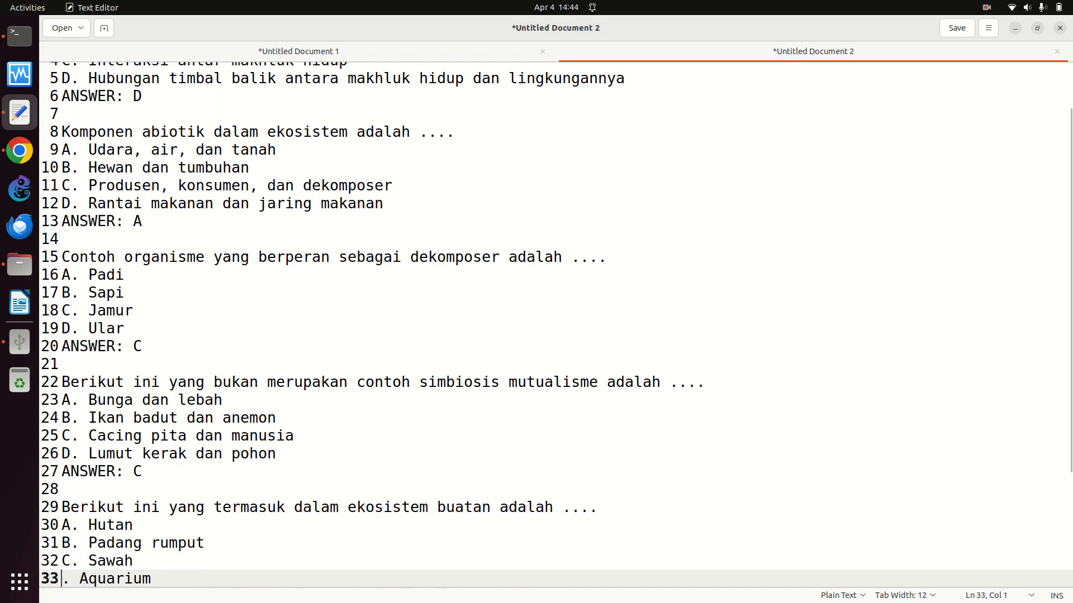
{"action": "type", "text": "D"}
Delete the "Jawaban:" answer list below the last question and add five blank lines at the end.
{"action": "key", "text": "End"}
{"action": "type", "text": "ANSWER: D  Jawaban:  d a c c"}
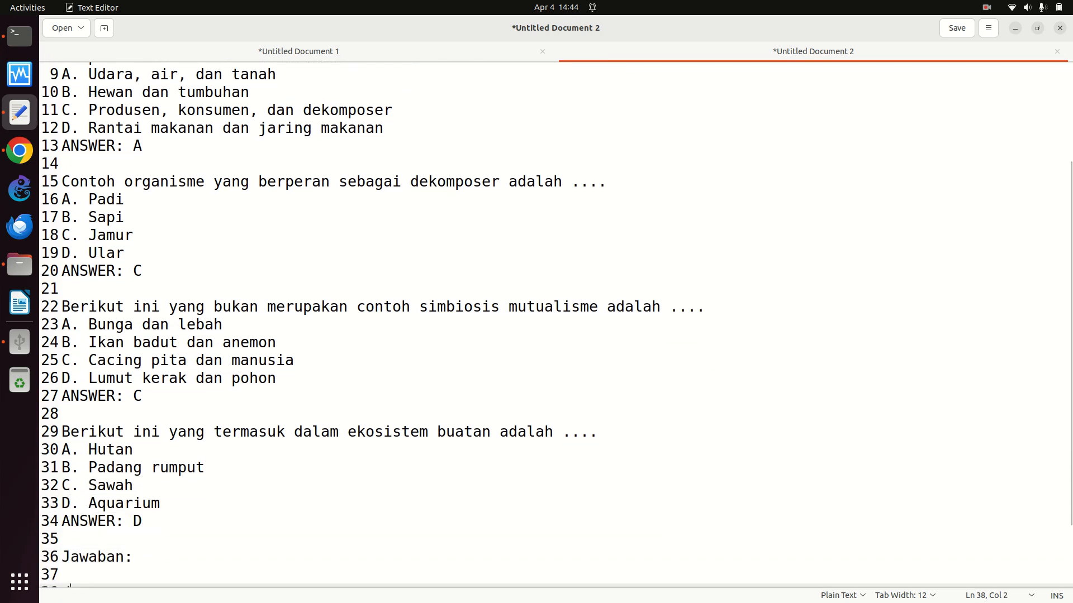
{"action": "left_click_drag", "start_coordinate": [65, 477], "coordinate": [72, 587]}
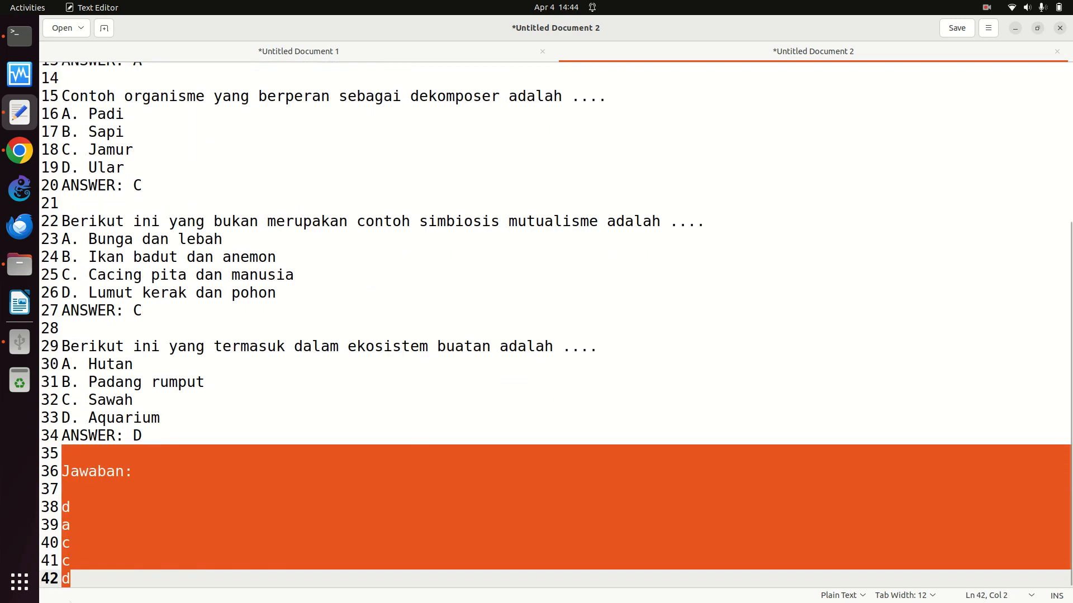
{"action": "key", "text": "BackSpace"}
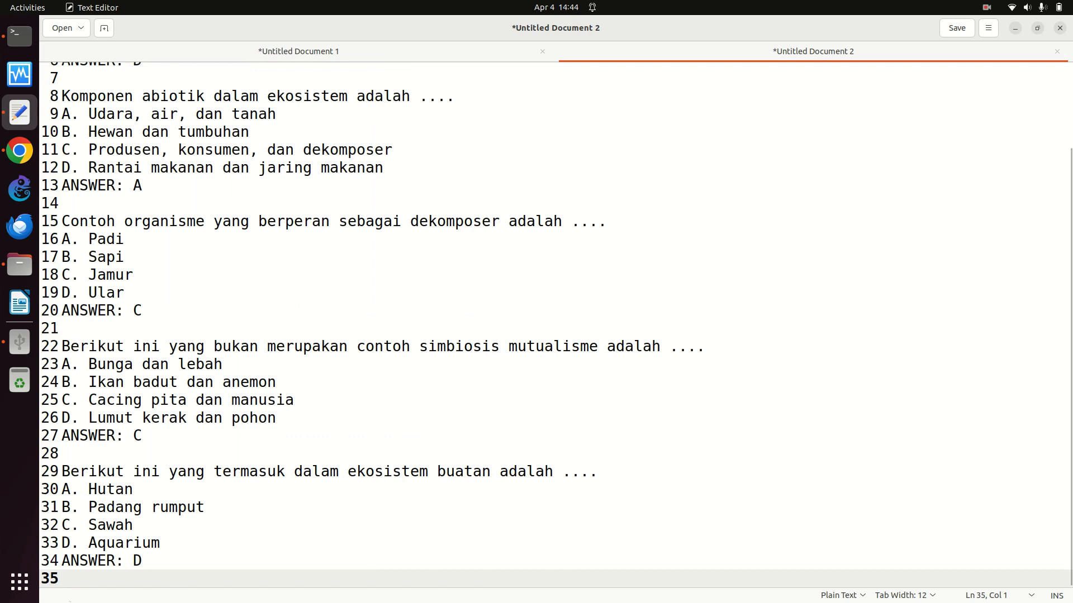
{"action": "key", "text": "Return"}
{"action": "key", "text": "Return"}
{"action": "key", "text": "Return"}
{"action": "key", "text": "Return"}
{"action": "key", "text": "Return"}
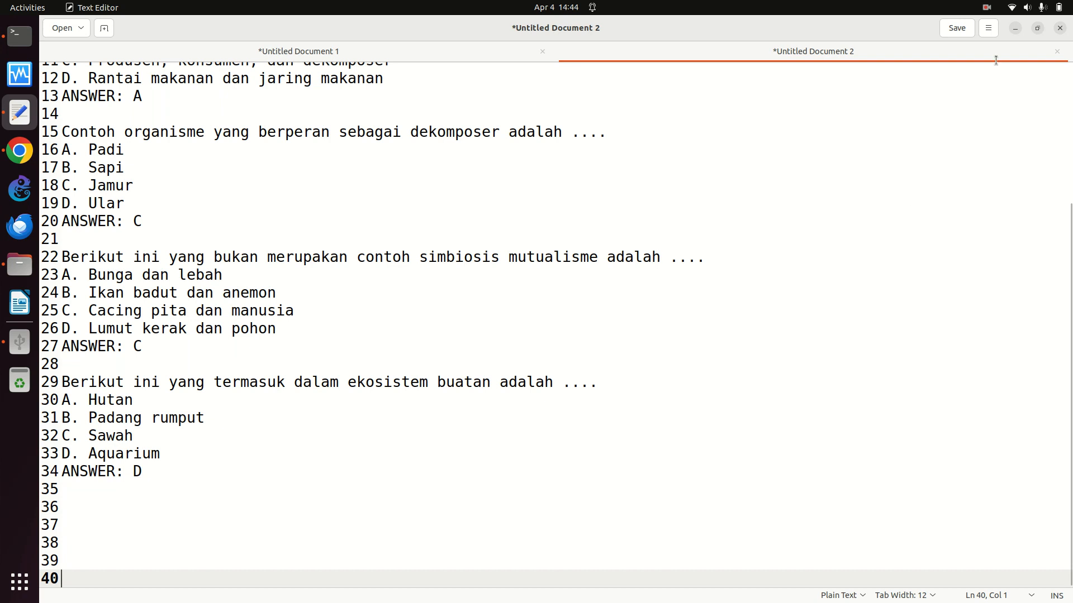
Save the question document in Downloads as SOAL-KELAS-7-IPA-ekosistem.txt.
{"action": "left_click", "coordinate": [961, 30]}
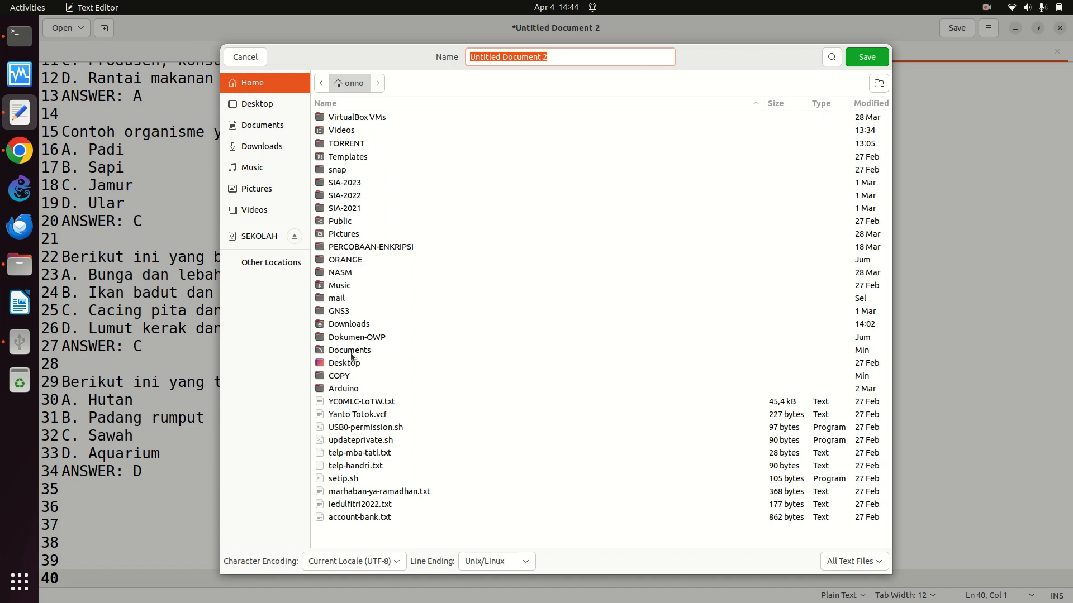
{"action": "double_click", "coordinate": [363, 322]}
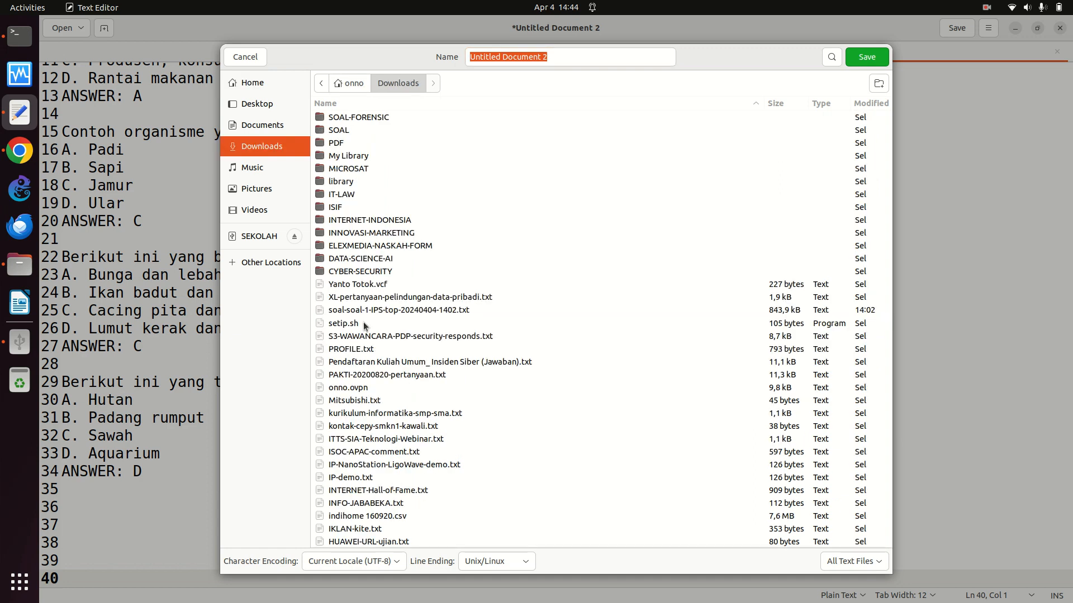
{"action": "left_click", "coordinate": [559, 57]}
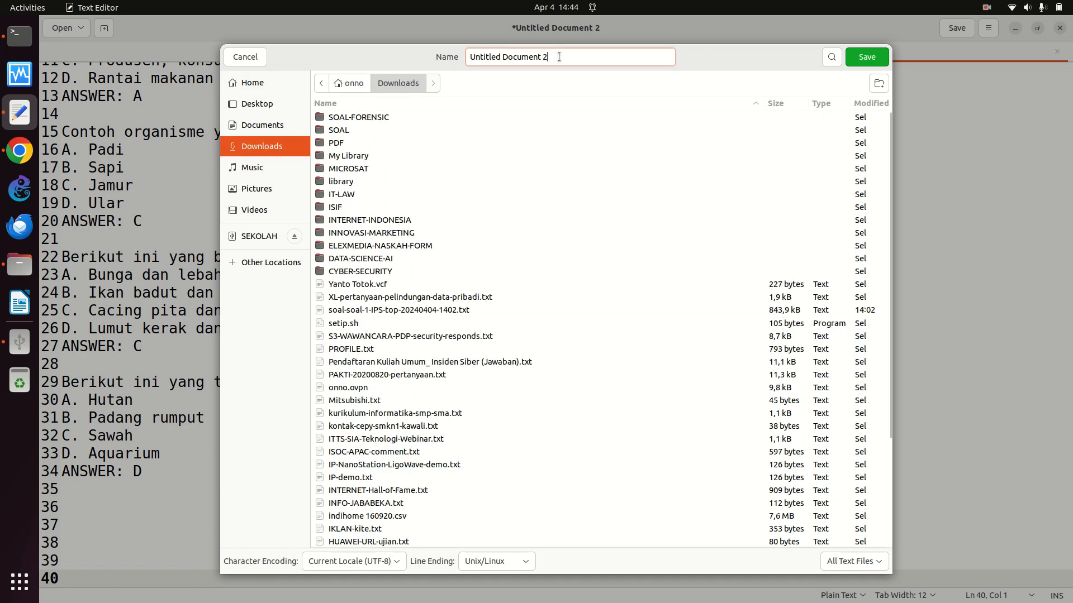
{"action": "key", "text": "BackSpace"}
{"action": "key", "text": "BackSpace"}
{"action": "key", "text": "BackSpace"}
{"action": "key", "text": "BackSpace"}
{"action": "key", "text": "BackSpace"}
{"action": "key", "text": "BackSpace"}
{"action": "key", "text": "BackSpace"}
{"action": "key", "text": "BackSpace"}
{"action": "key", "text": "BackSpace"}
{"action": "key", "text": "BackSpace"}
{"action": "key", "text": "BackSpace"}
{"action": "key", "text": "BackSpace"}
{"action": "key", "text": "BackSpace"}
{"action": "key", "text": "BackSpace"}
{"action": "key", "text": "BackSpace"}
{"action": "key", "text": "BackSpace"}
{"action": "key", "text": "BackSpace"}
{"action": "key", "text": "BackSpace"}
{"action": "key", "text": "BackSpace"}
{"action": "type", "text": "SOAL-"}
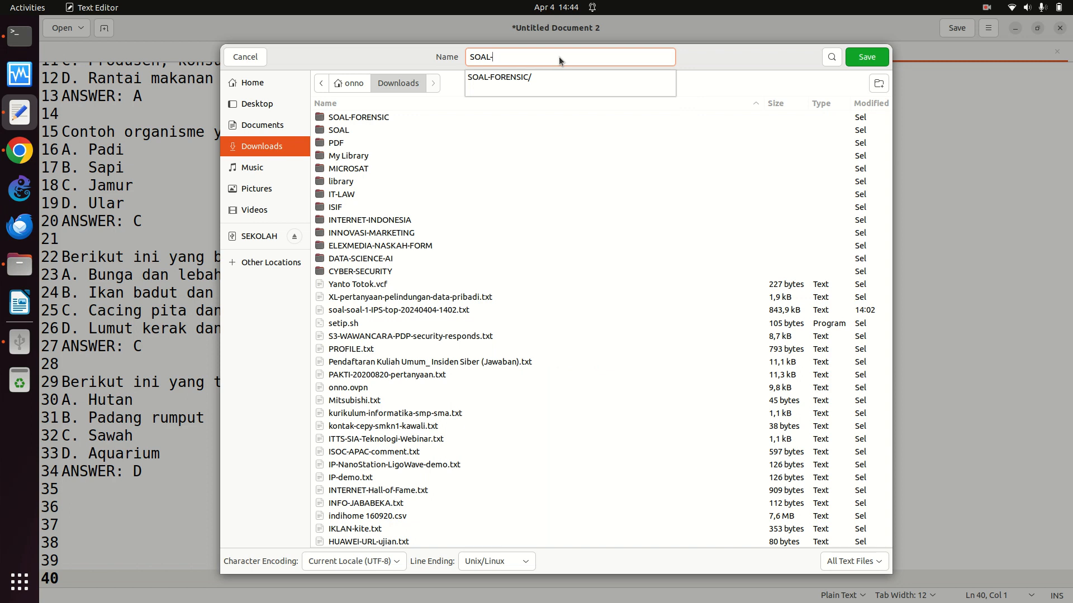
{"action": "type", "text": "KELAS-7-IPA"}
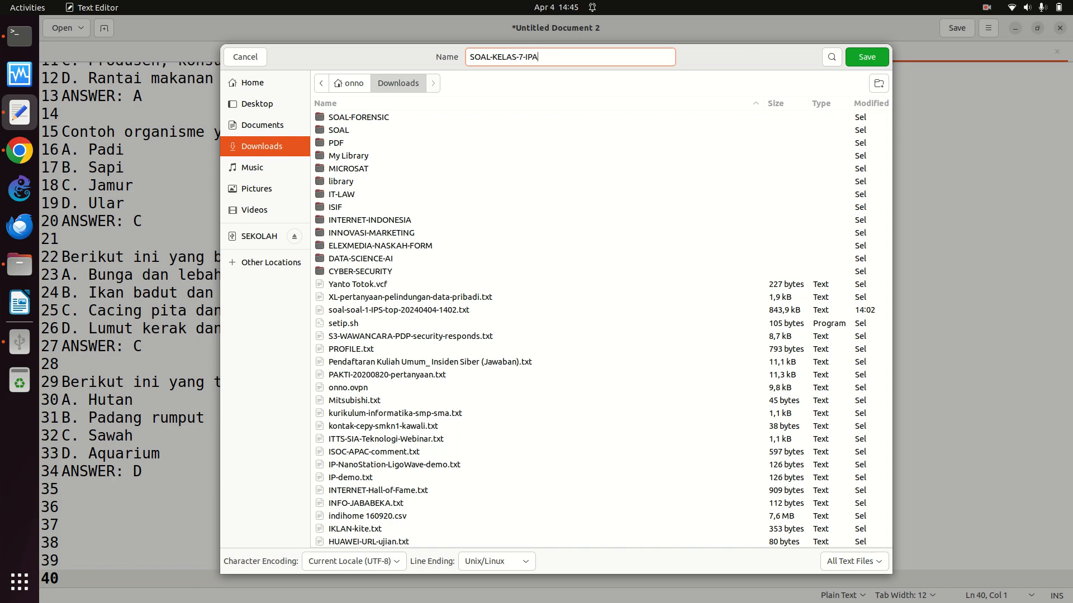
{"action": "type", "text": "-eko"}
{"action": "type", "text": "sistem"}
{"action": "type", "text": ".tct"}
{"action": "key", "text": "Return"}
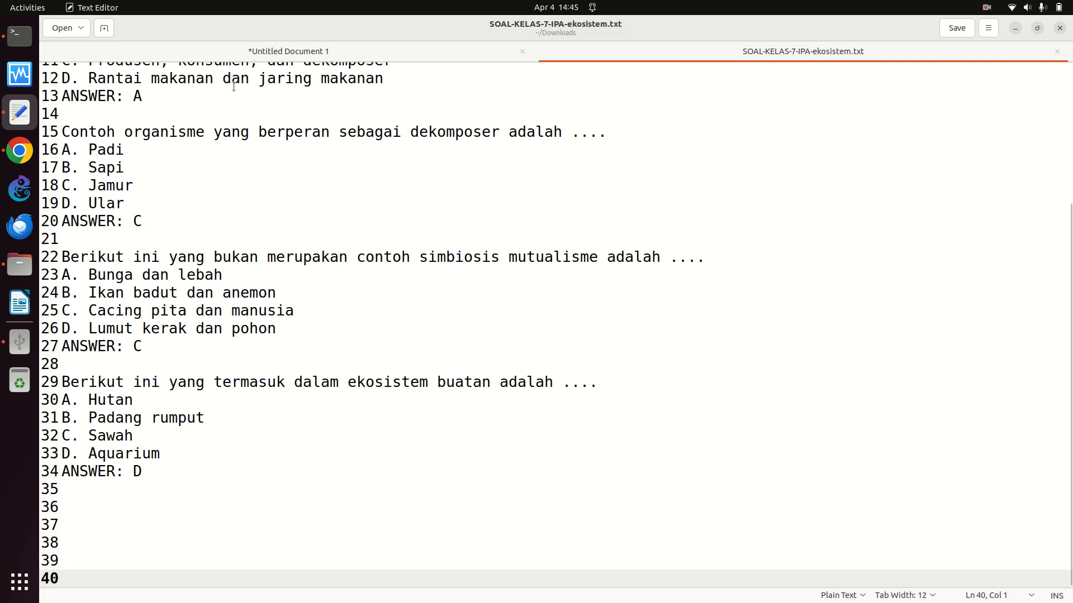
Switch to Chrome and open the TRYOUT SMP Kelas 7 IPA quiz in the KELAS 7 IPA Moodle course.
{"action": "left_click", "coordinate": [22, 151]}
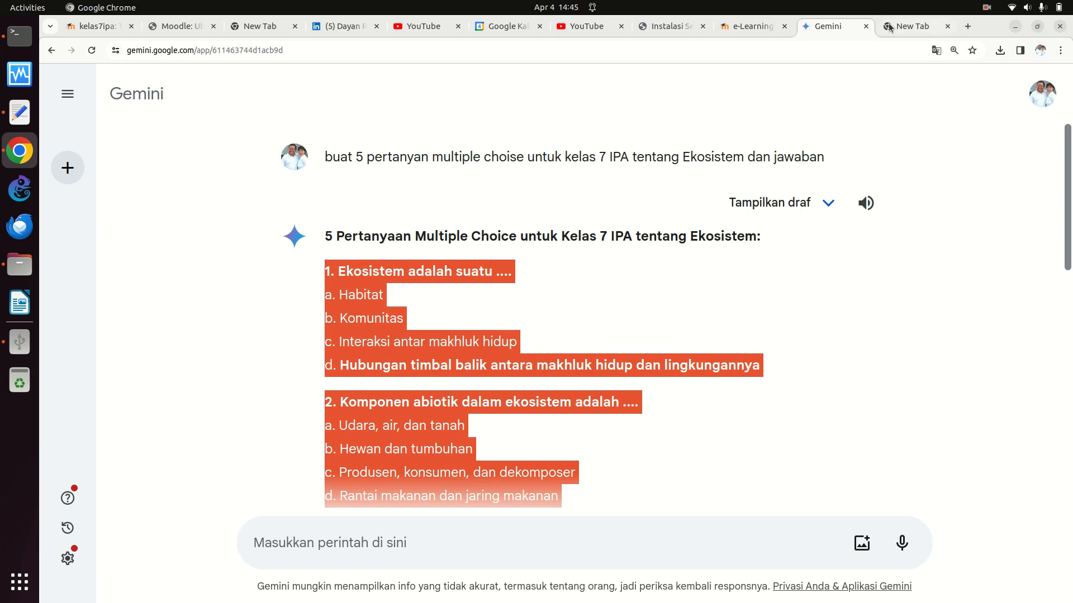
{"action": "left_click", "coordinate": [766, 27]}
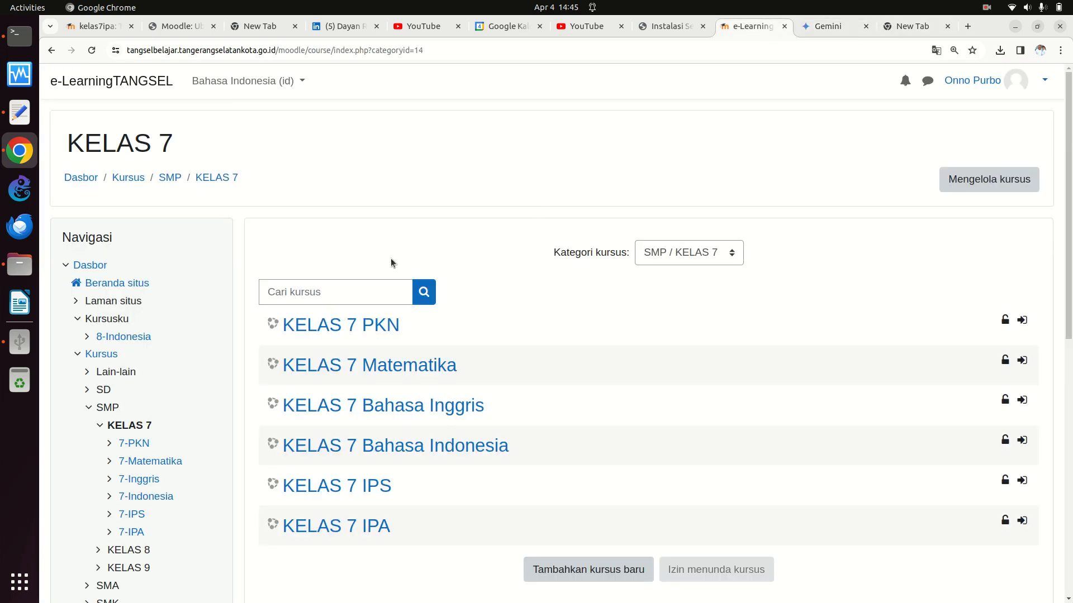
{"action": "left_click", "coordinate": [338, 524]}
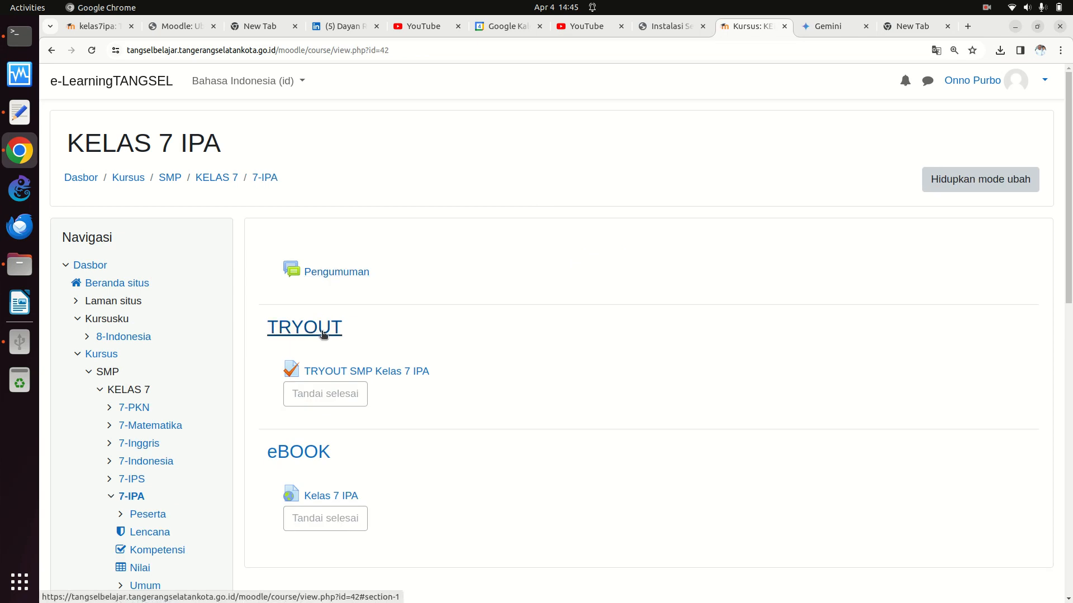
{"action": "left_click", "coordinate": [323, 334]}
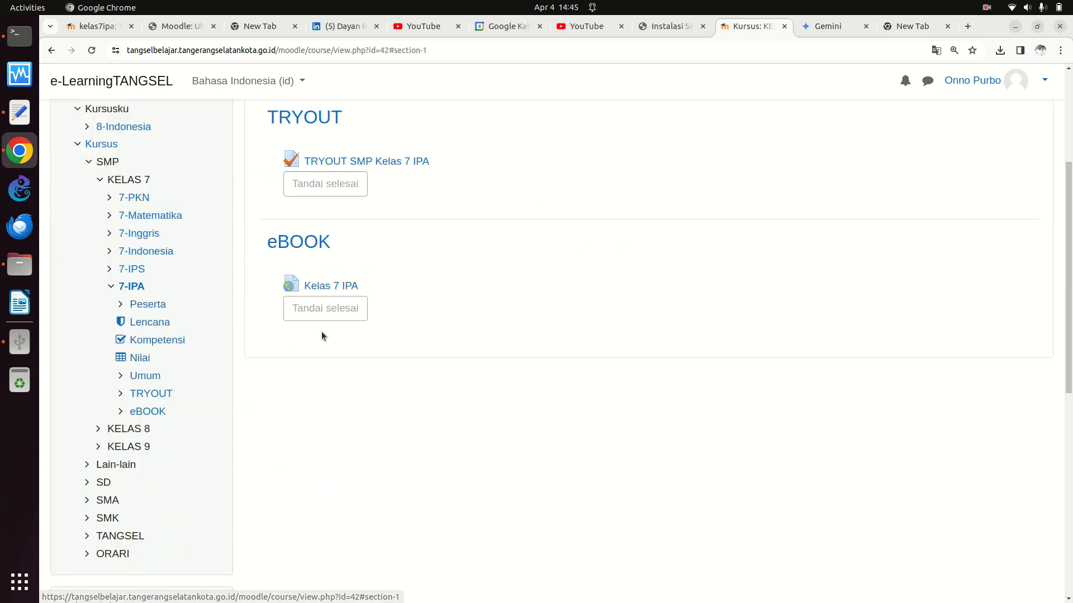
{"action": "left_click", "coordinate": [349, 165]}
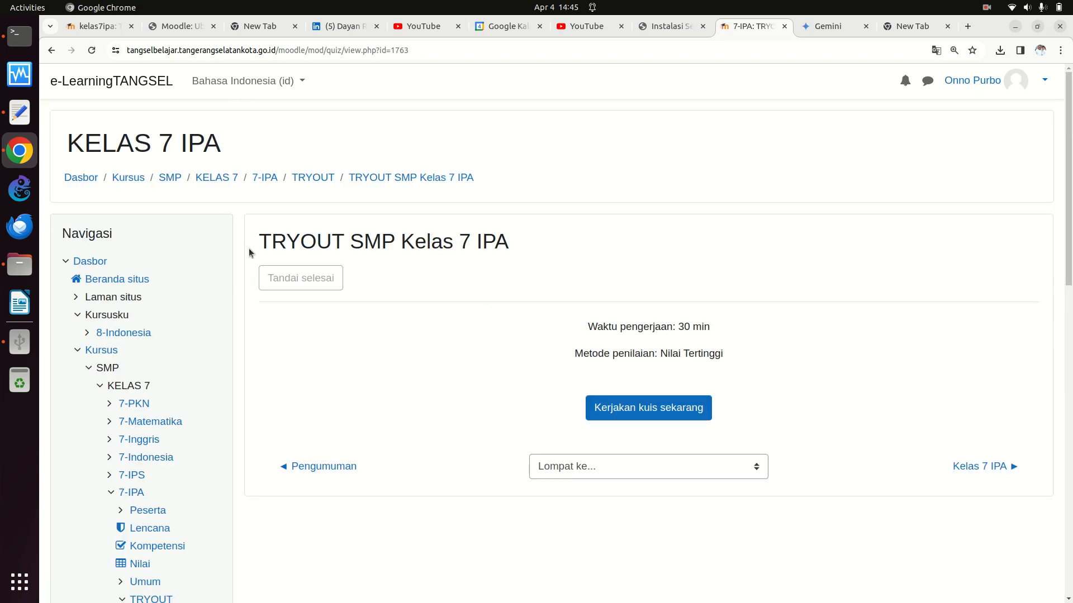
Open the quiz's question bank and choose the SMP 9 IPA category.
{"action": "scroll", "coordinate": [827, 262], "scroll_direction": "down", "scroll_amount": 5}
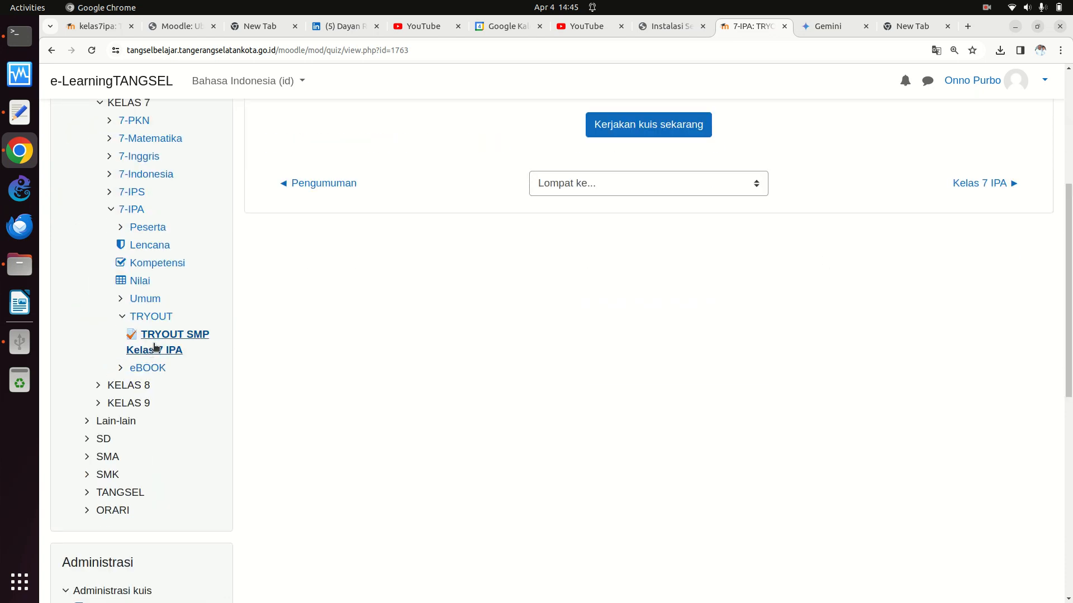
{"action": "left_click", "coordinate": [114, 211]}
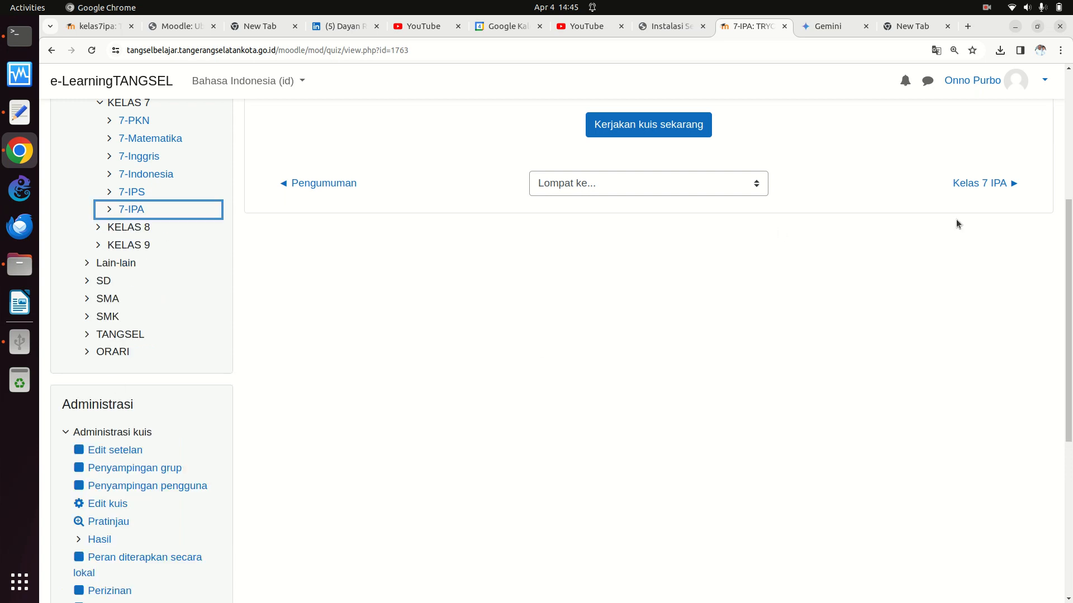
{"action": "scroll", "coordinate": [1031, 384], "scroll_direction": "down", "scroll_amount": 6}
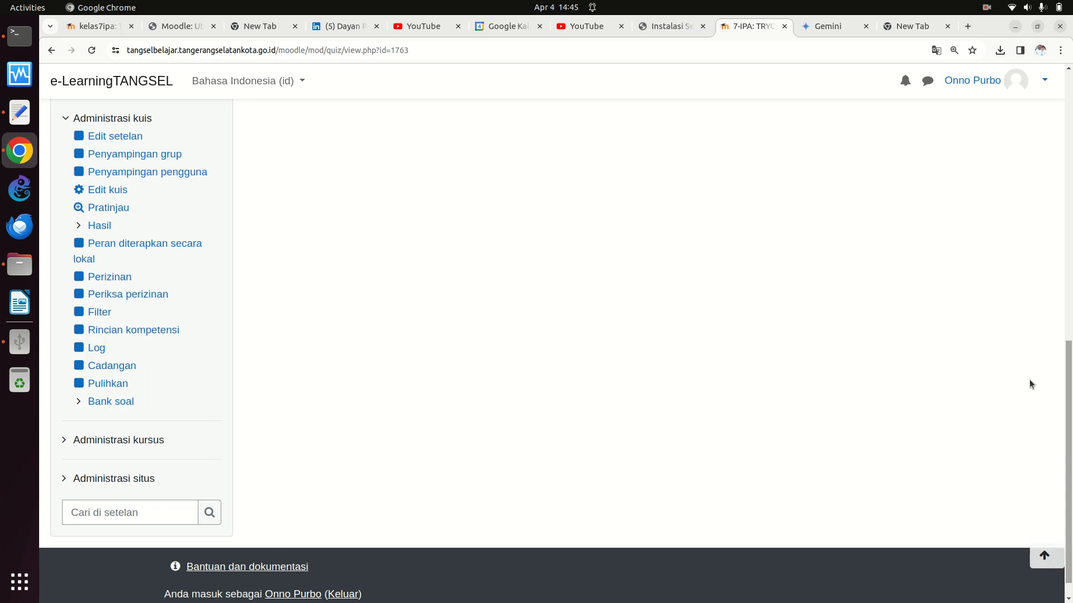
{"action": "left_click", "coordinate": [122, 403]}
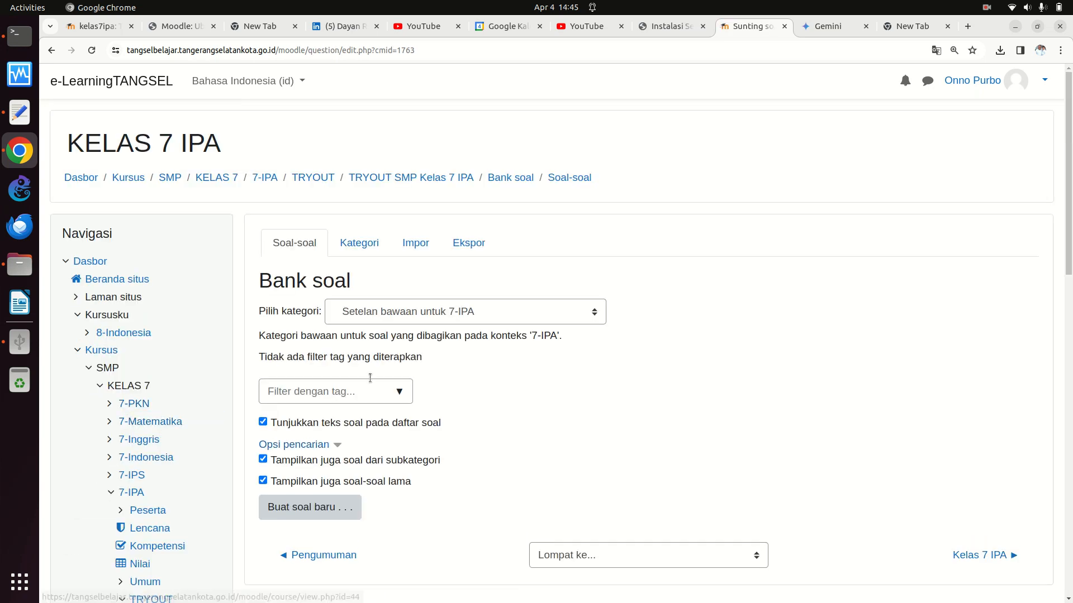
{"action": "left_click", "coordinate": [514, 317]}
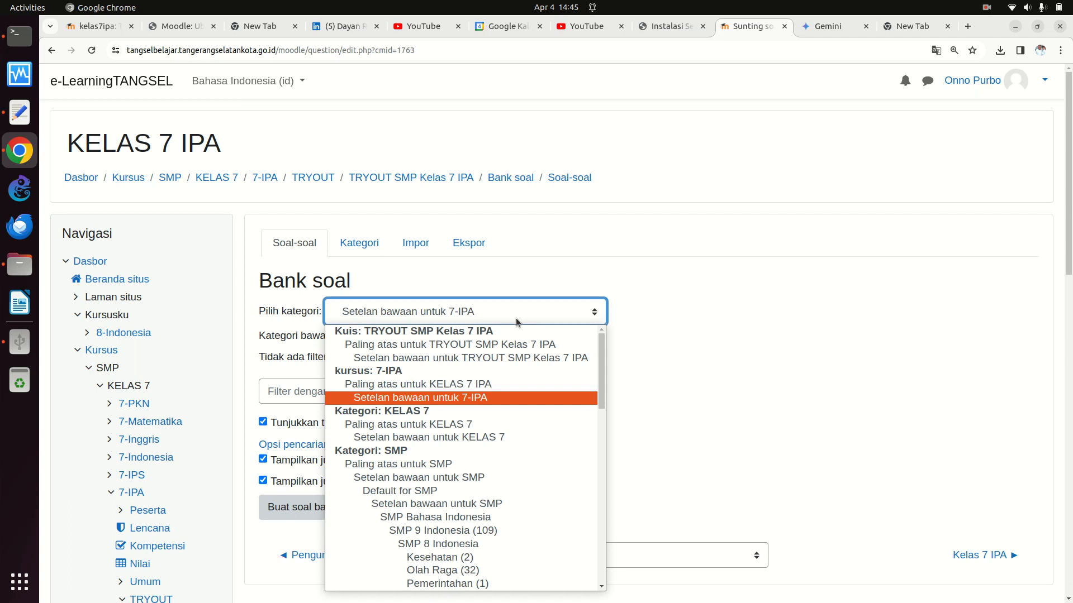
{"action": "left_click_drag", "start_coordinate": [600, 378], "coordinate": [593, 469]}
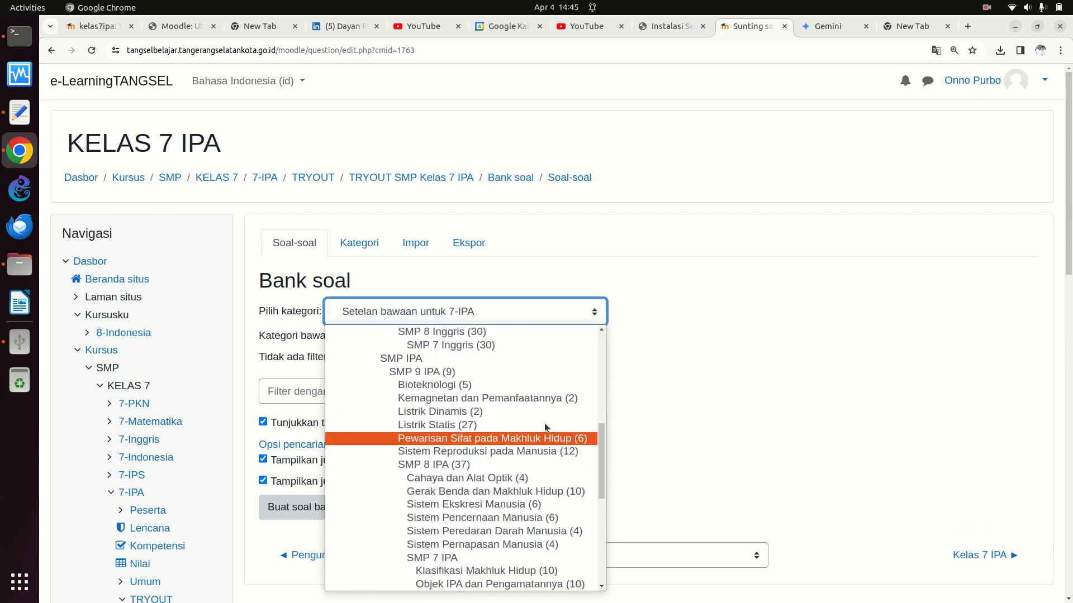
{"action": "left_click", "coordinate": [497, 371]}
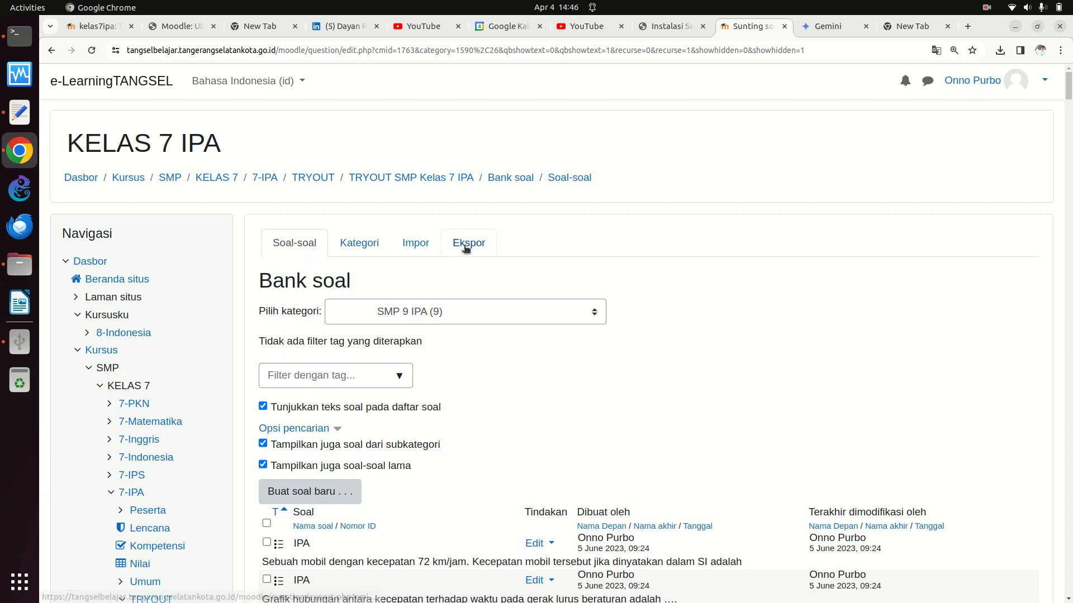
Import the questions from SOAL-KELAS-7-IPA-ekosistem.txt in AIKEN format and continue to the question list.
{"action": "left_click", "coordinate": [420, 247]}
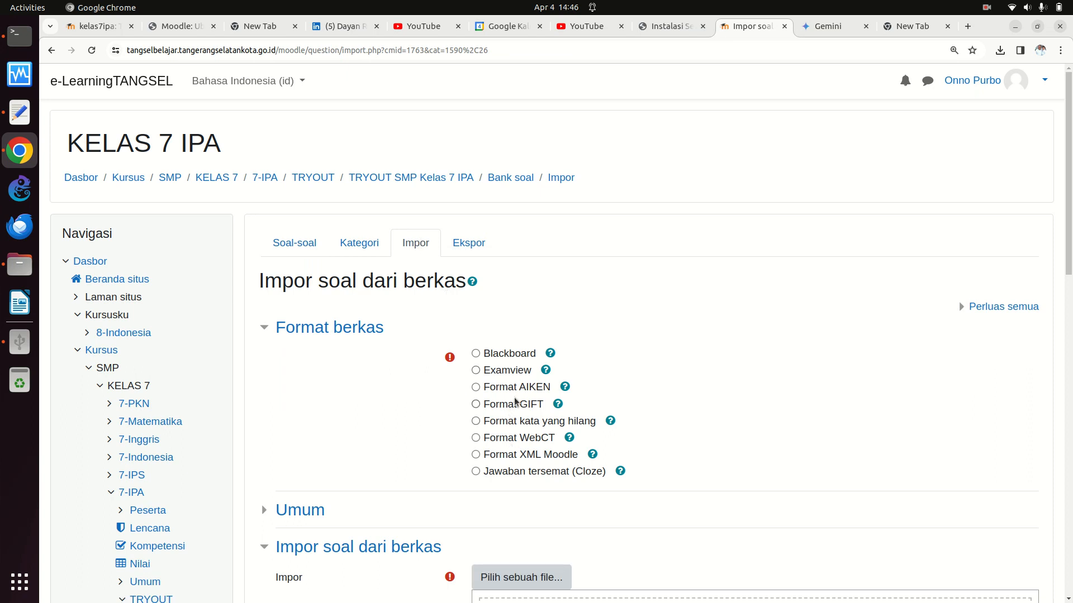
{"action": "left_click", "coordinate": [476, 388]}
{"action": "left_click", "coordinate": [513, 578]}
{"action": "left_click", "coordinate": [457, 284]}
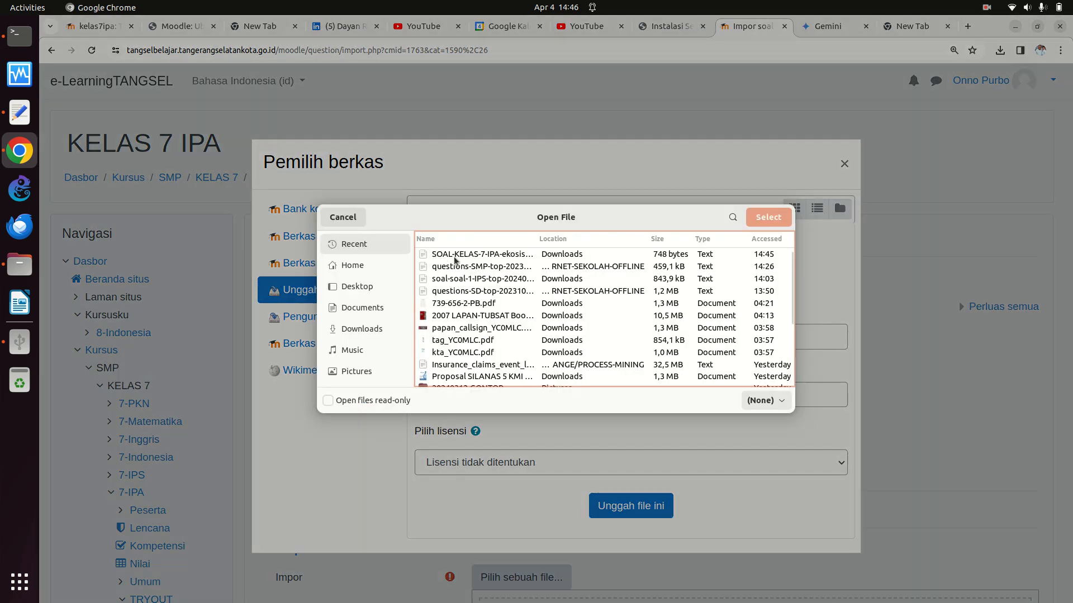
{"action": "double_click", "coordinate": [462, 254]}
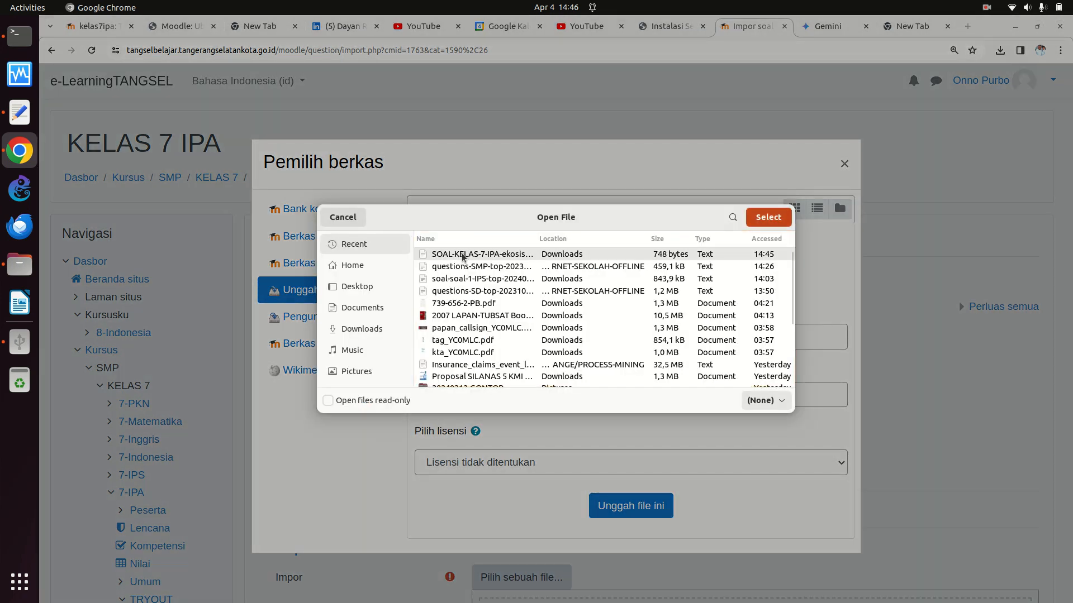
{"action": "left_click", "coordinate": [609, 509]}
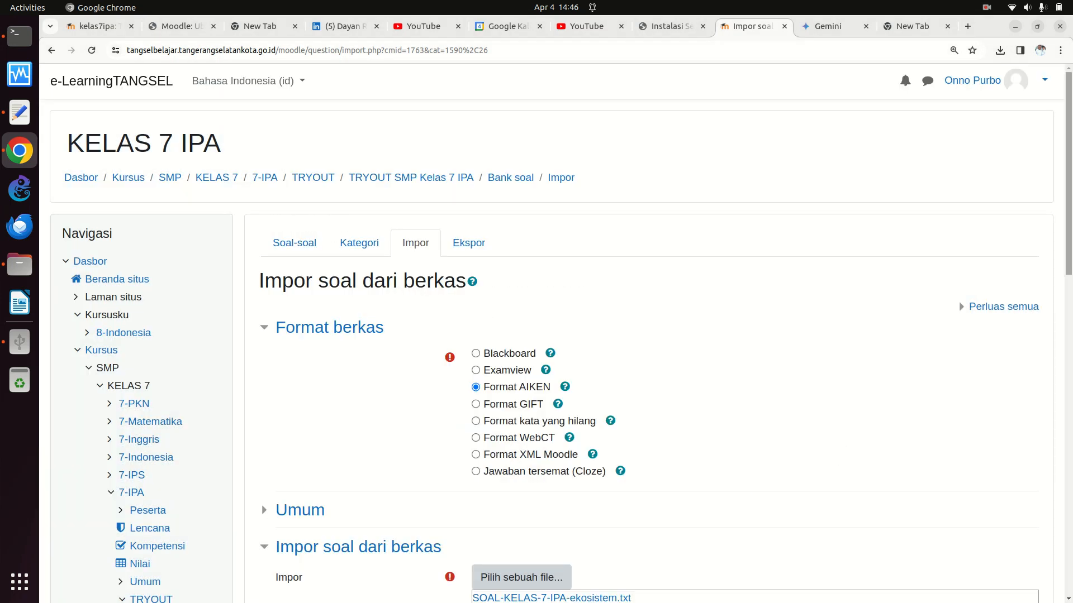
{"action": "scroll", "coordinate": [1059, 302], "scroll_direction": "down", "scroll_amount": 6}
{"action": "left_click", "coordinate": [494, 350]}
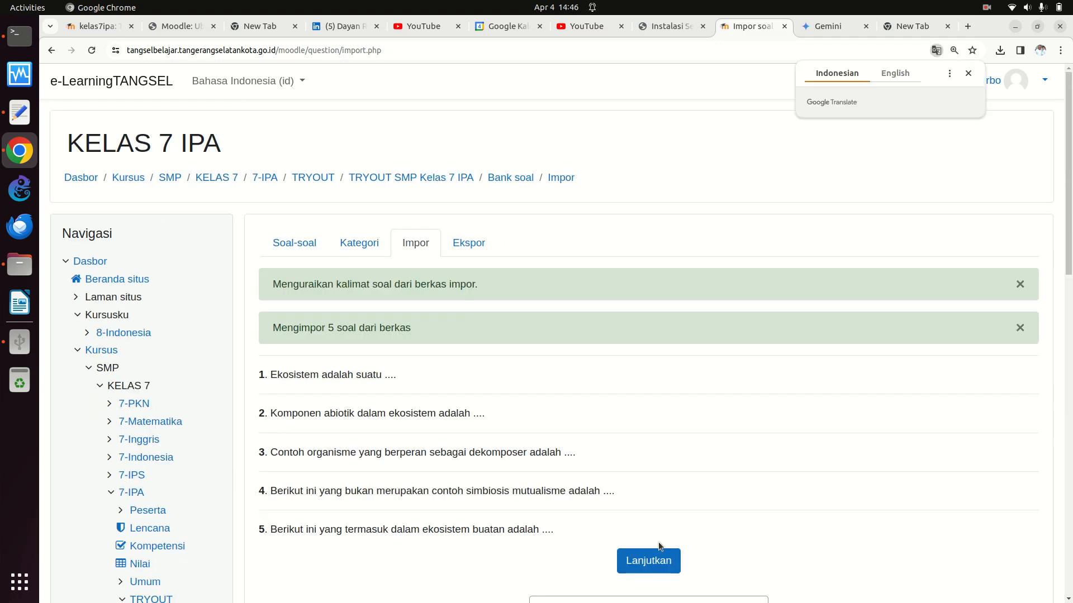
{"action": "left_click", "coordinate": [649, 563]}
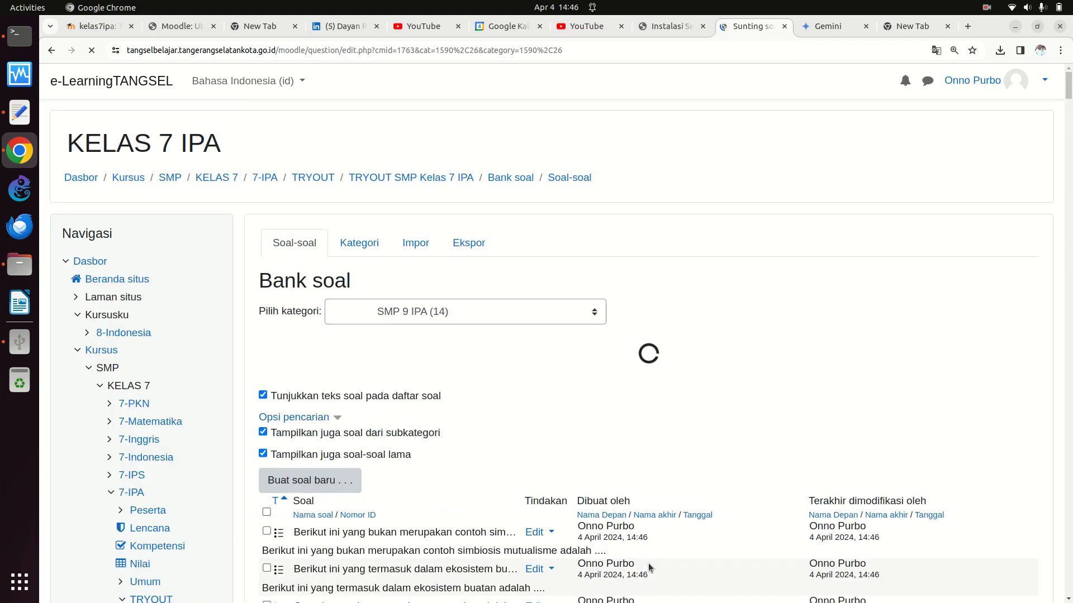
Rename the imported question on simbiosis mutualisme to "IPA" and save the changes.
{"action": "left_click_drag", "start_coordinate": [1068, 96], "coordinate": [1068, 114]}
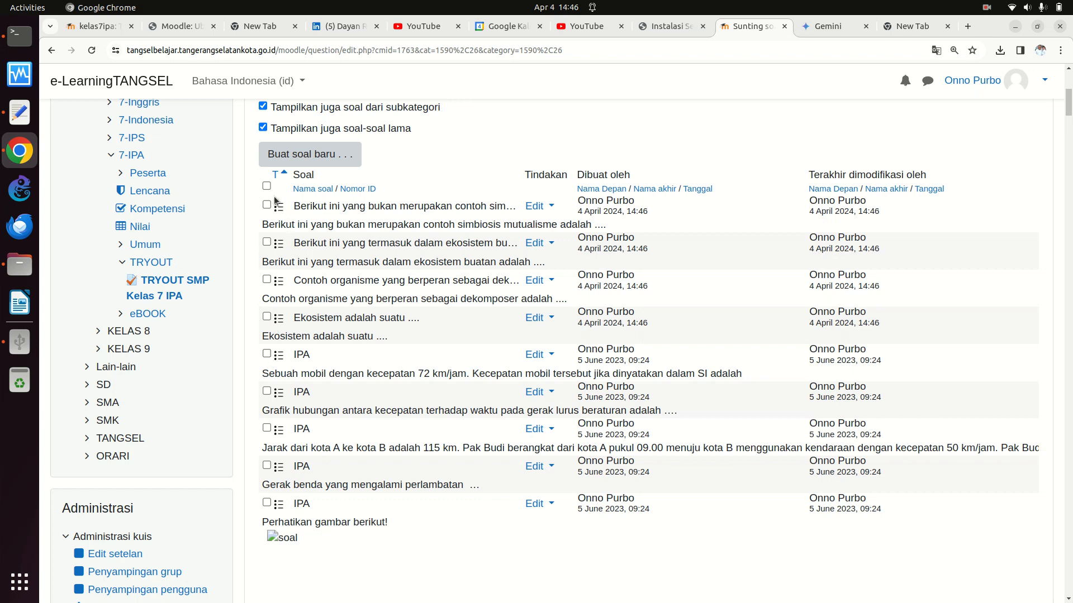
{"action": "left_click", "coordinate": [531, 206]}
{"action": "left_click", "coordinate": [479, 232]}
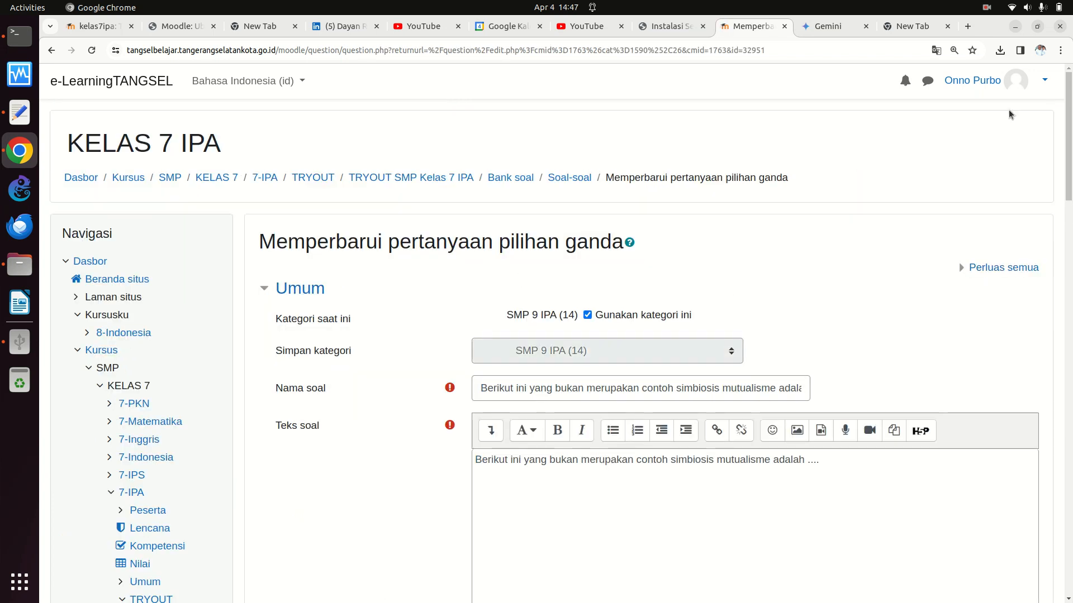
{"action": "left_click_drag", "start_coordinate": [1068, 100], "coordinate": [1063, 158]}
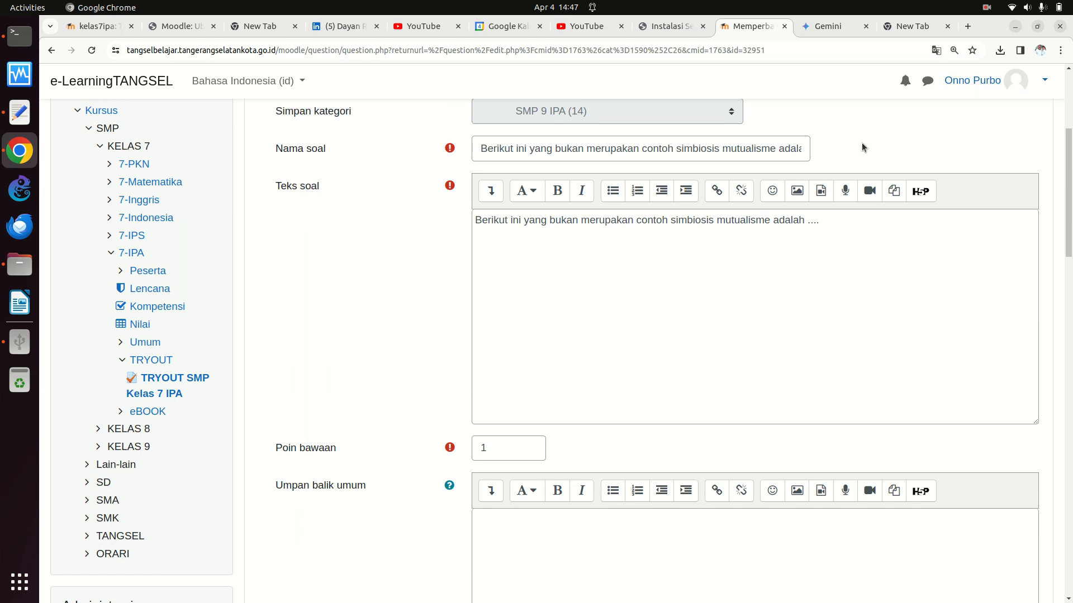
{"action": "left_click", "coordinate": [758, 148]}
{"action": "key", "text": "ctrl+a"}
{"action": "key", "text": "BackSpace"}
{"action": "type", "text": "IPA"}
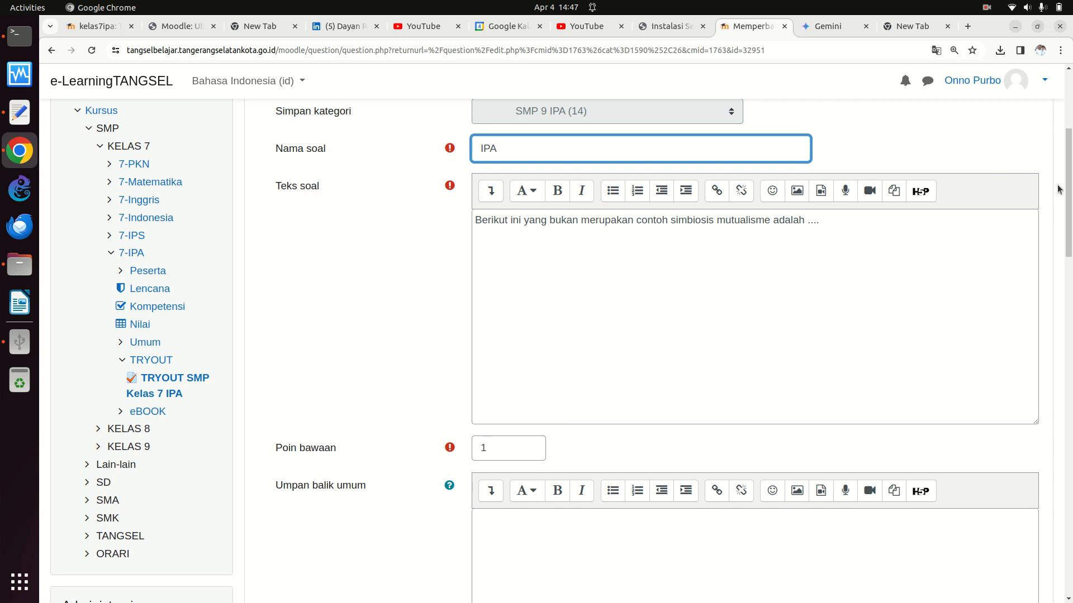
{"action": "left_click_drag", "start_coordinate": [1058, 190], "coordinate": [1046, 353]}
{"action": "scroll", "coordinate": [1047, 353], "scroll_direction": "down", "scroll_amount": 5}
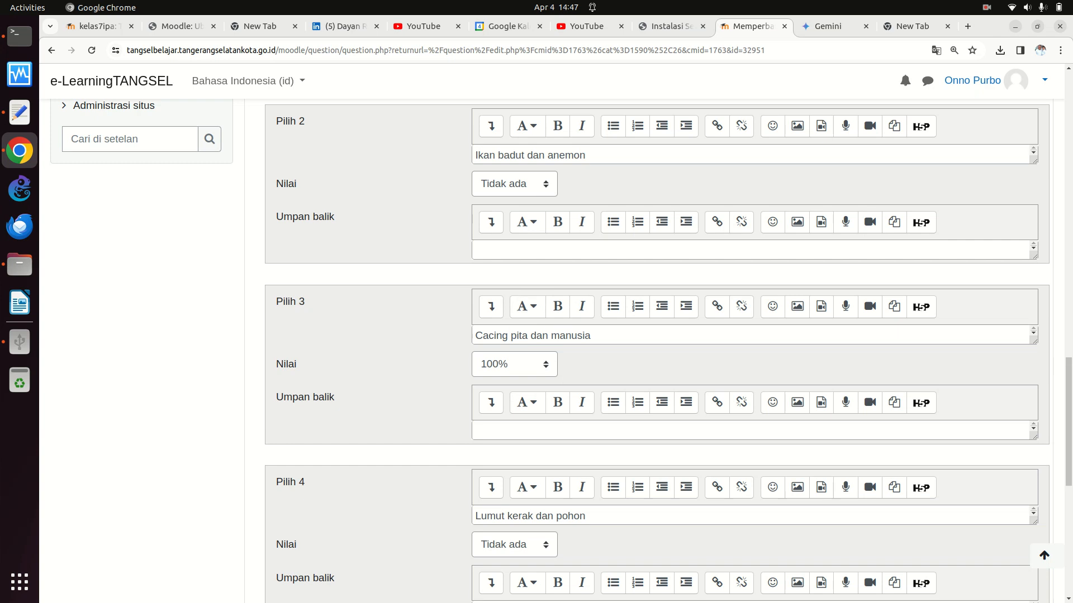
{"action": "left_click_drag", "start_coordinate": [1065, 374], "coordinate": [1064, 501]}
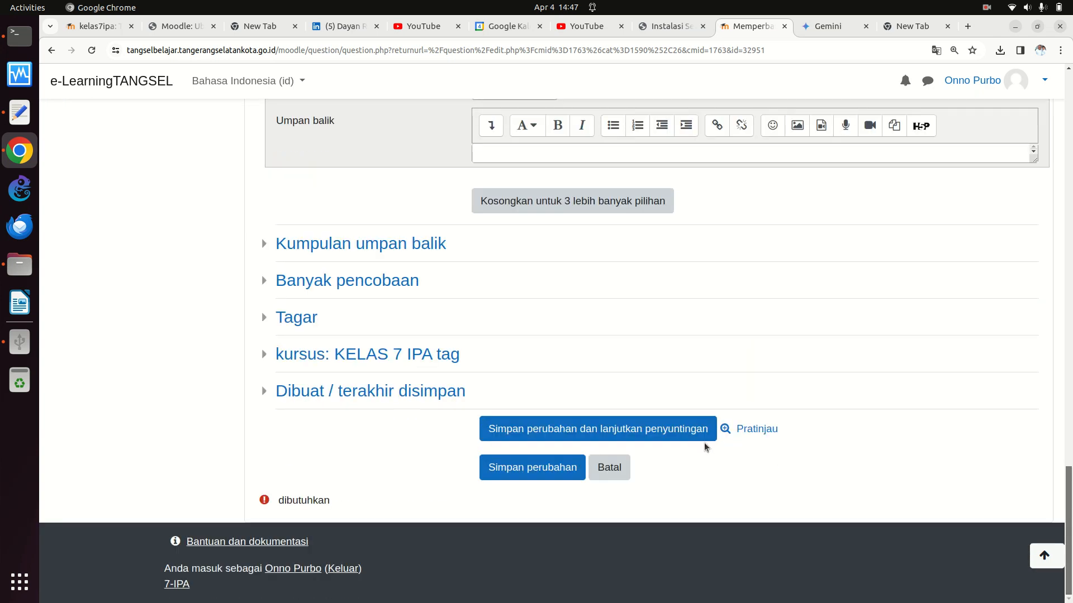
{"action": "left_click", "coordinate": [565, 473]}
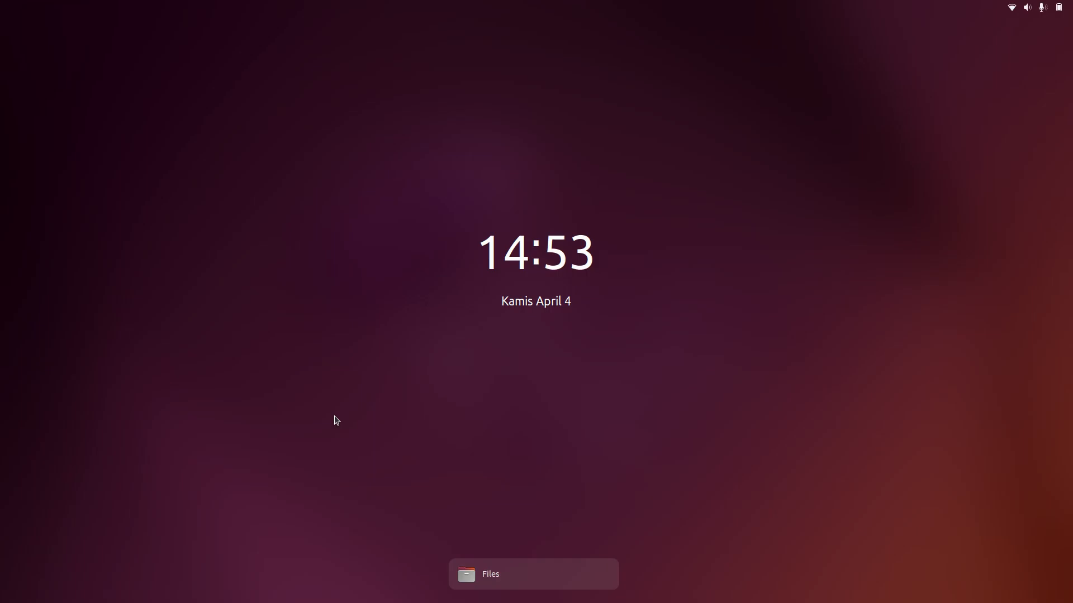
Bring up the password prompt on the lock screen.
{"action": "left_click", "coordinate": [335, 417]}
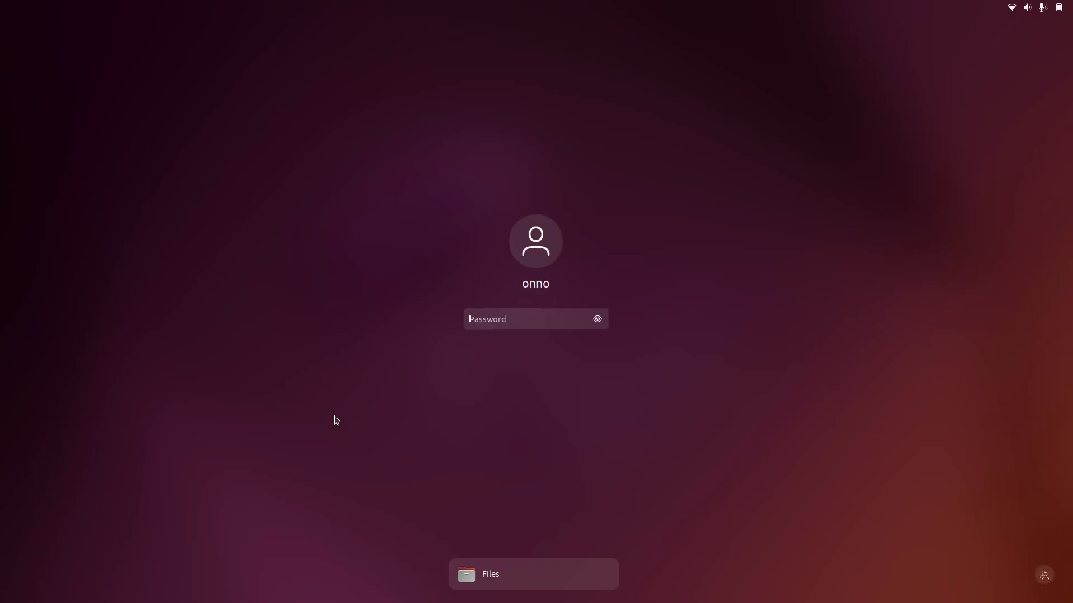